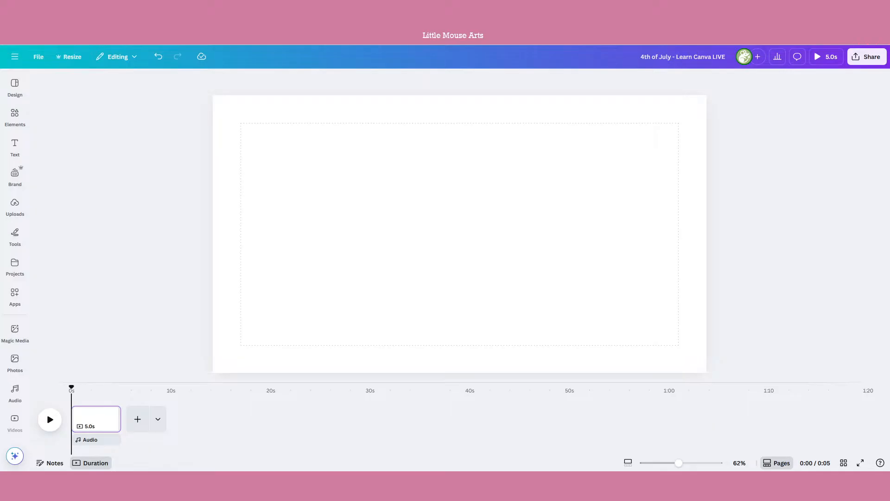
# Step: Add a text box reading "Shortcuts" near the page centre and enlarge its text to about size 96
pyautogui.click(503, 266)
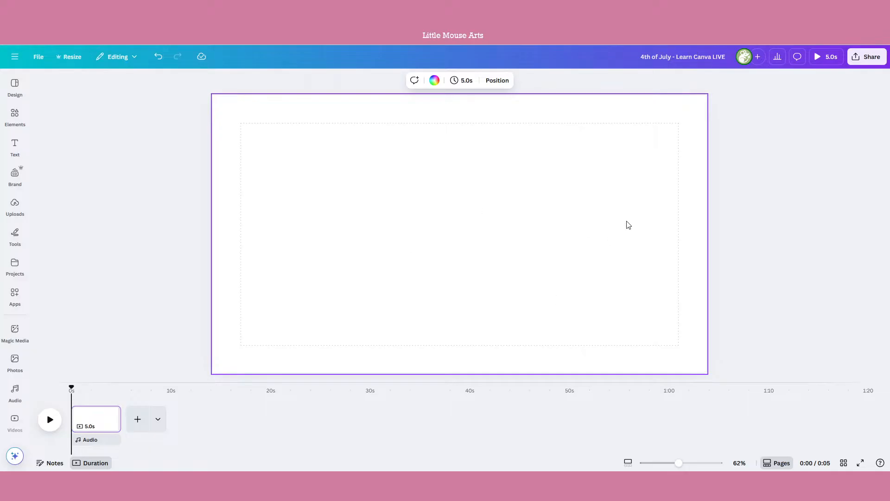
pyautogui.press('t')
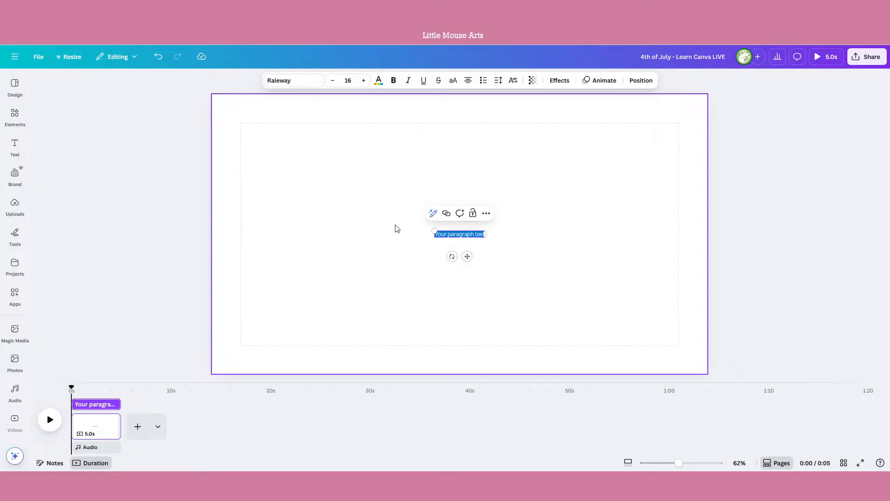
pyautogui.moveTo(434, 231); pyautogui.dragTo(298, 213)
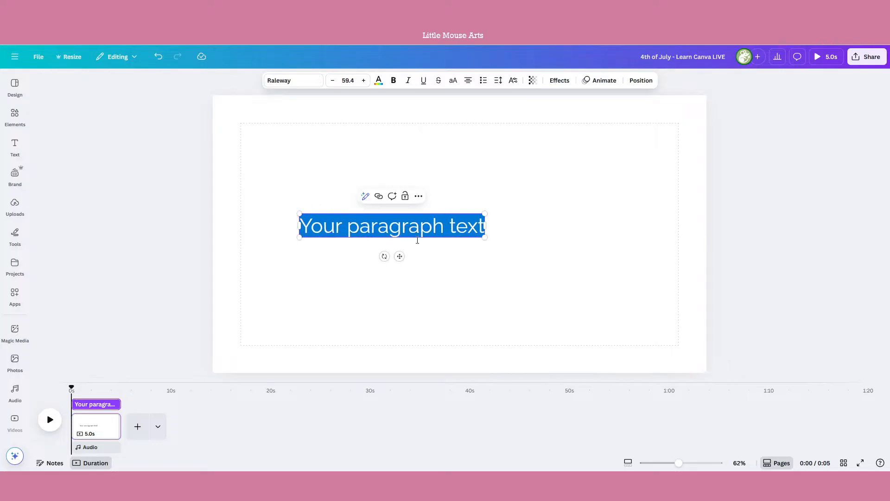
pyautogui.moveTo(485, 240); pyautogui.dragTo(598, 272)
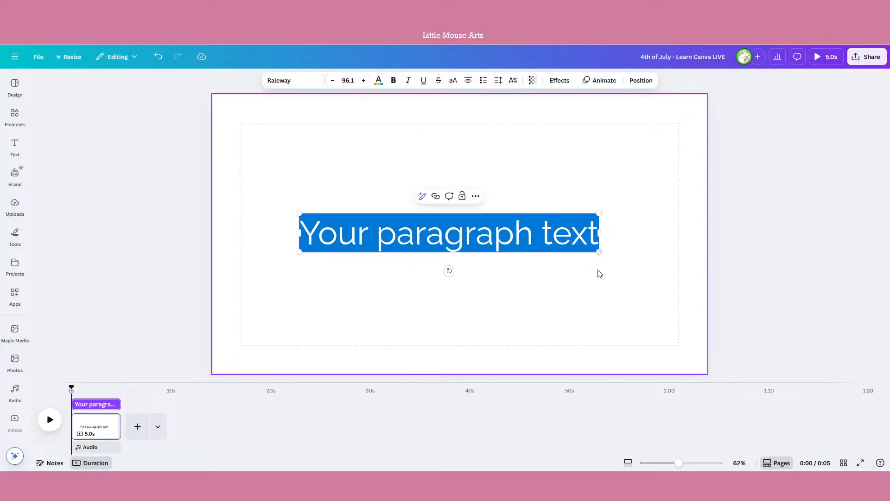
pyautogui.write('Shortcuts')
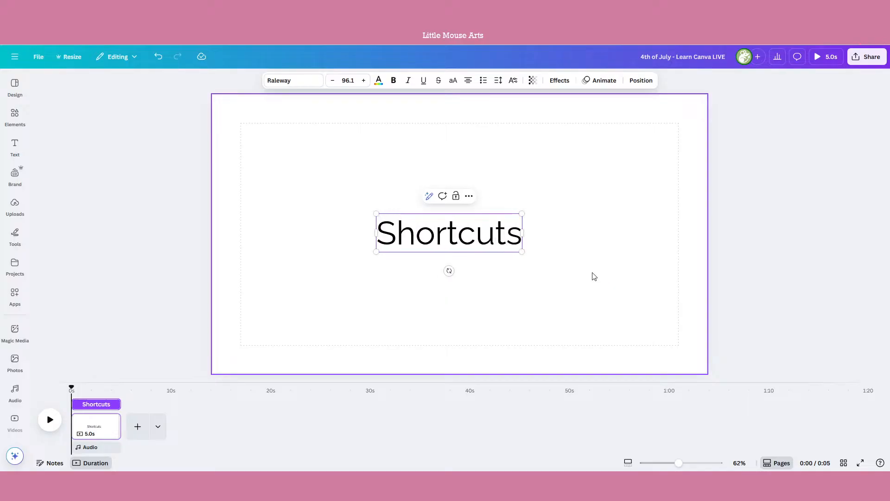
# Step: Make the "Shortcuts" text bold and move it to the top centre of the page inside the margins
pyautogui.doubleClick(446, 234)
pyautogui.click(393, 81)
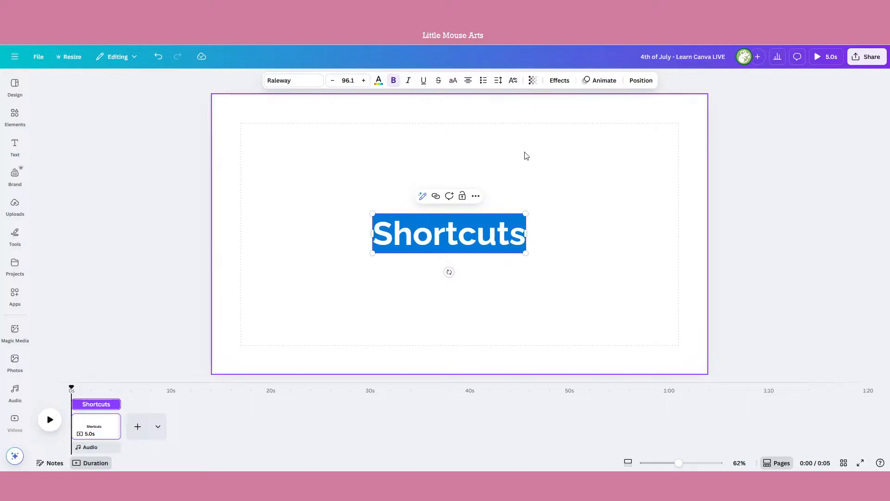
pyautogui.click(526, 153)
pyautogui.moveTo(477, 229); pyautogui.dragTo(489, 139)
pyautogui.click(500, 207)
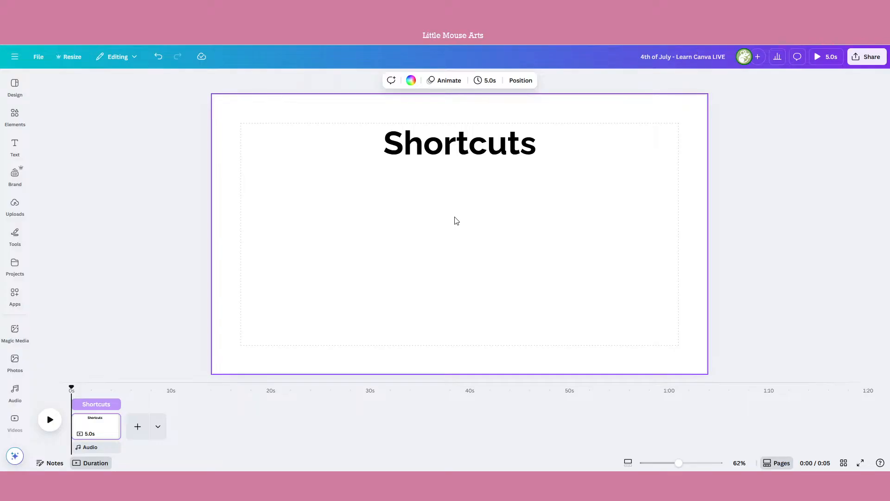
# Step: Add a second text box reading "T for Textbox" in the middle of the page
pyautogui.press('t')
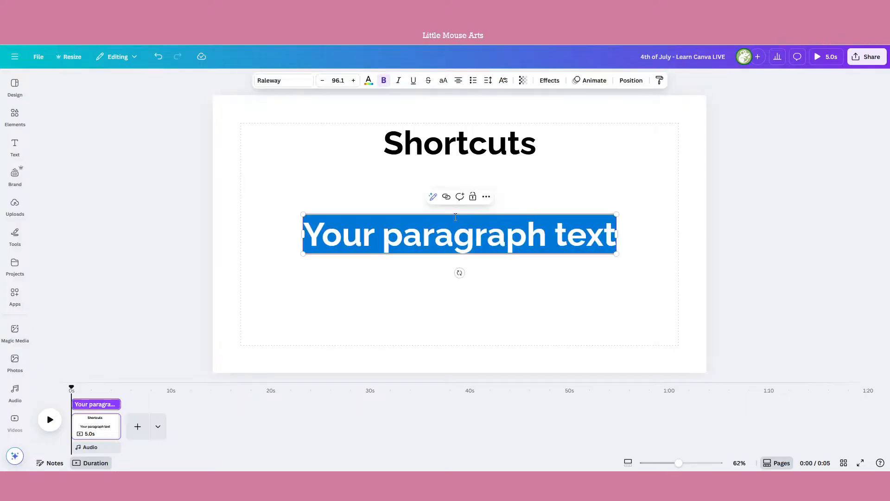
pyautogui.write('T for')
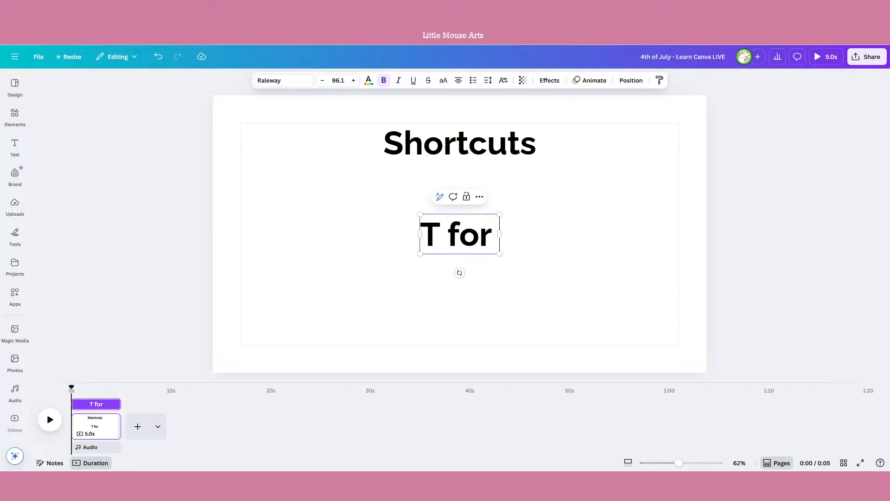
pyautogui.write(' Textbox')
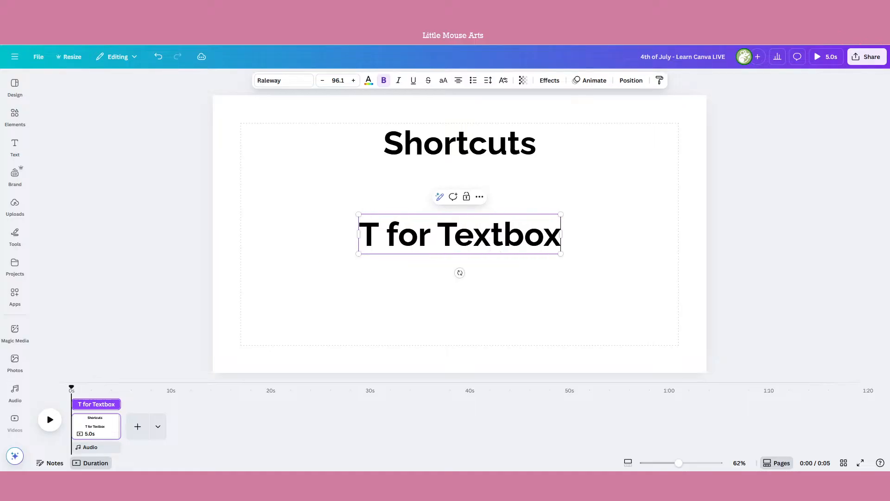
# Step: Remove the bold from "T for Textbox", shrink it, and place it at the left margin just below the heading
pyautogui.tripleClick(446, 234)
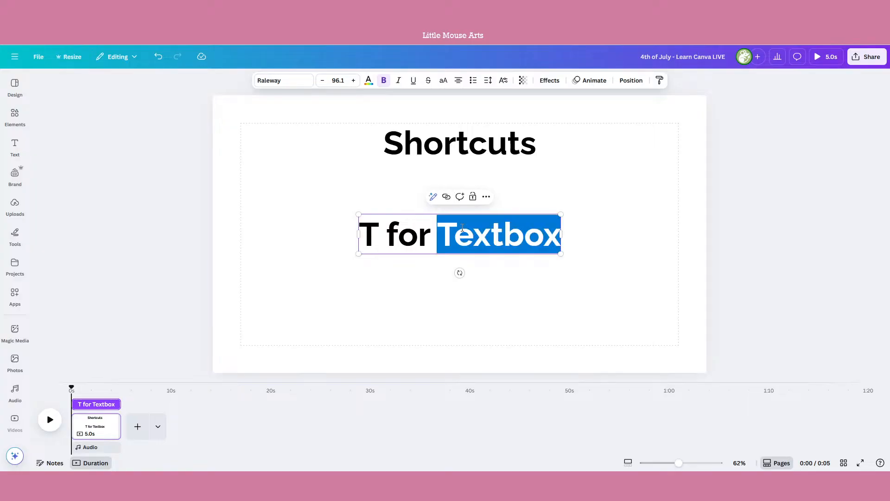
pyautogui.click(385, 81)
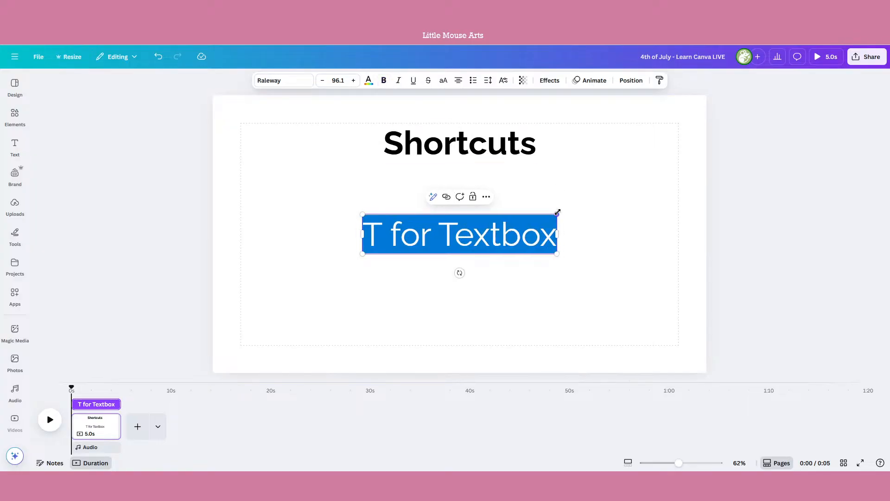
pyautogui.moveTo(557, 214); pyautogui.dragTo(288, 178)
pyautogui.press('Escape')
pyautogui.click(443, 258)
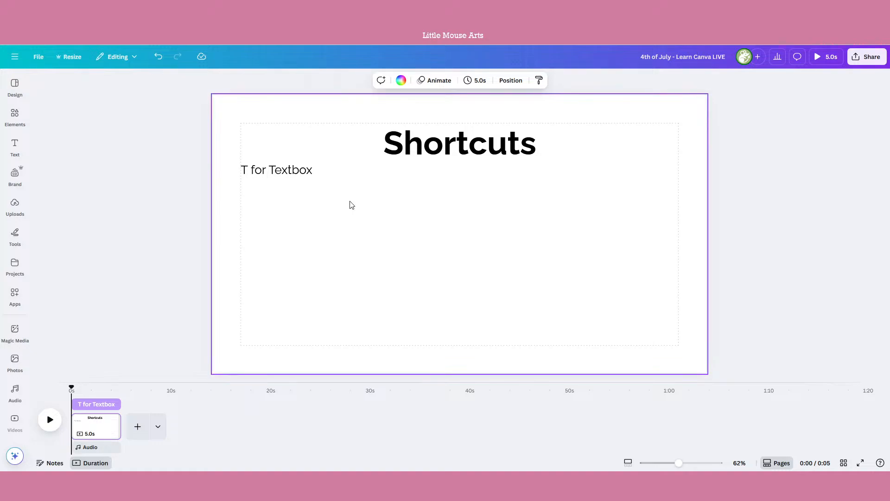
# Step: Nudge the "Shortcuts" heading slightly upward, keeping it horizontally centred
pyautogui.click(458, 153)
pyautogui.moveTo(458, 154); pyautogui.dragTo(458, 151)
pyautogui.click(514, 212)
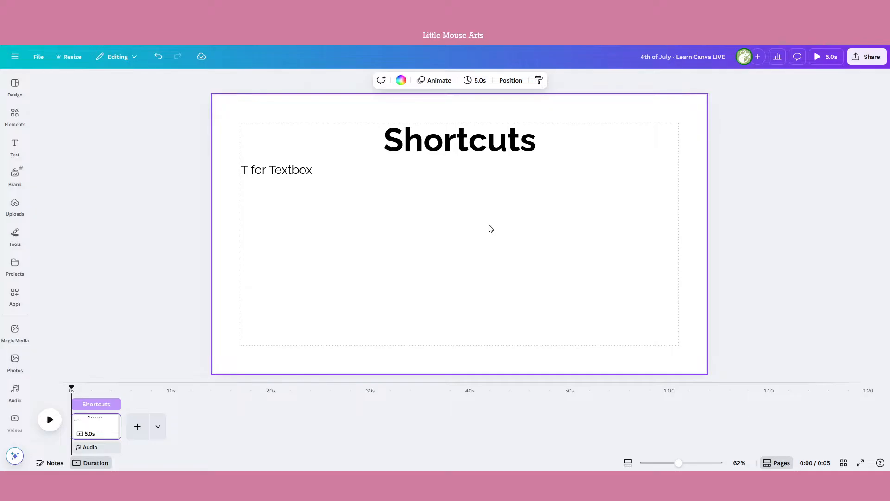
pyautogui.press('r')
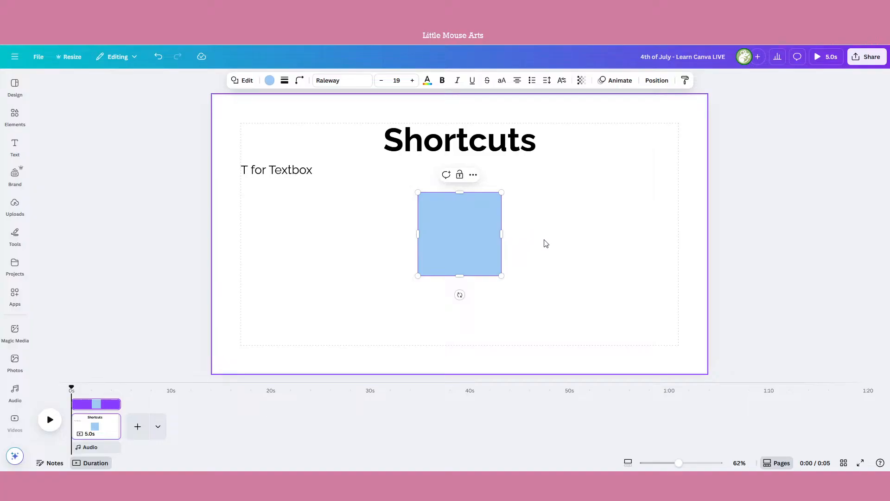
pyautogui.press('s')
pyautogui.moveTo(459, 228); pyautogui.dragTo(291, 252)
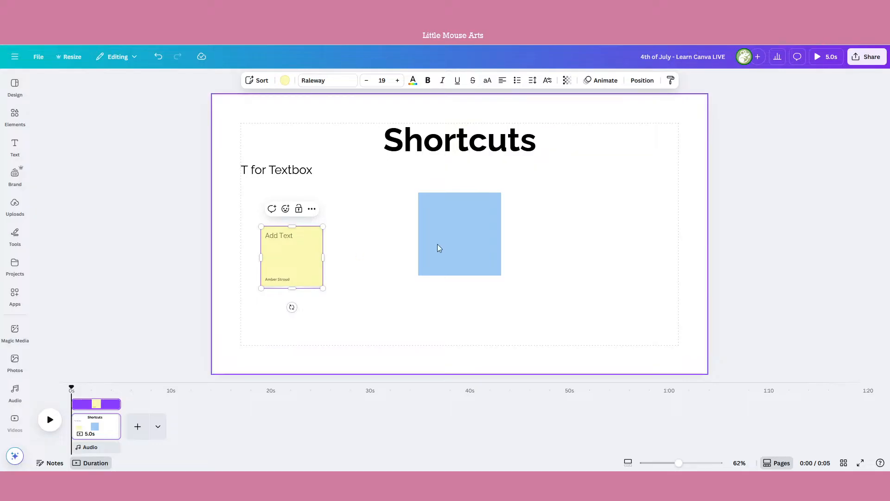
pyautogui.click(338, 256)
pyautogui.click(291, 258)
pyautogui.press('Delete')
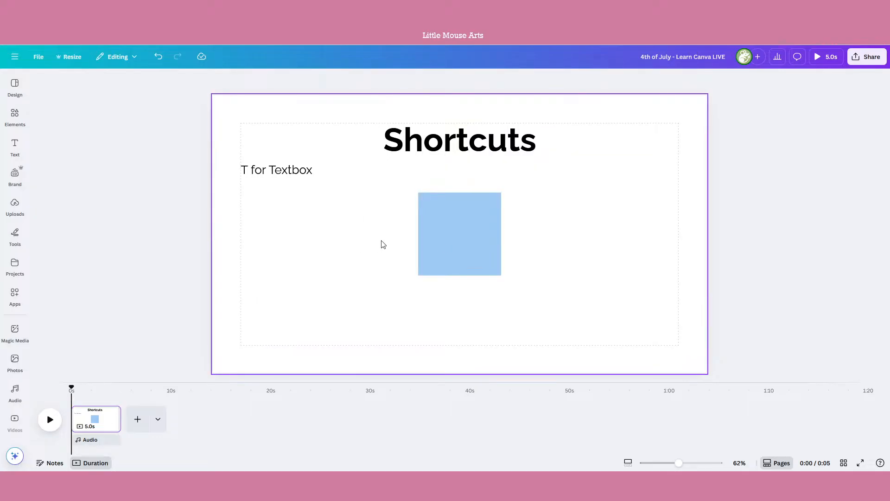
pyautogui.press('s')
pyautogui.click(585, 264)
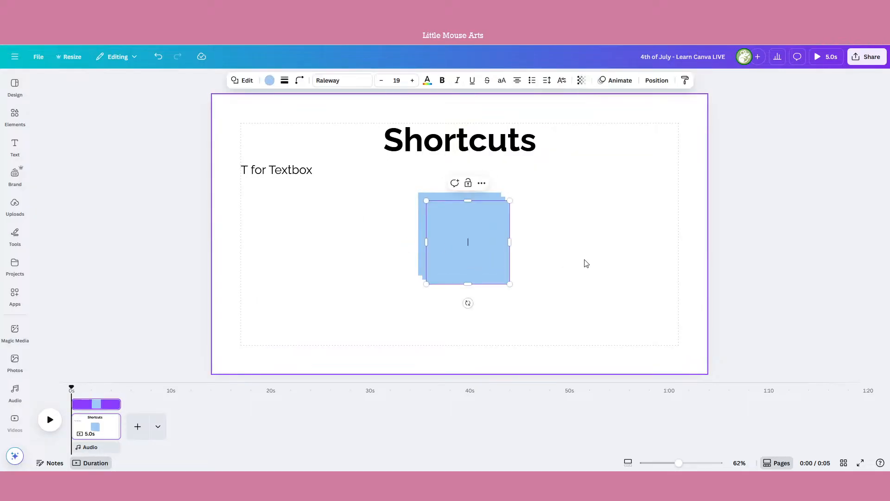
pyautogui.moveTo(585, 260); pyautogui.dragTo(362, 238)
pyautogui.press('Delete')
# Step: Insert a square in the middle of the page and stretch it into a wide rectangle
pyautogui.press('s')
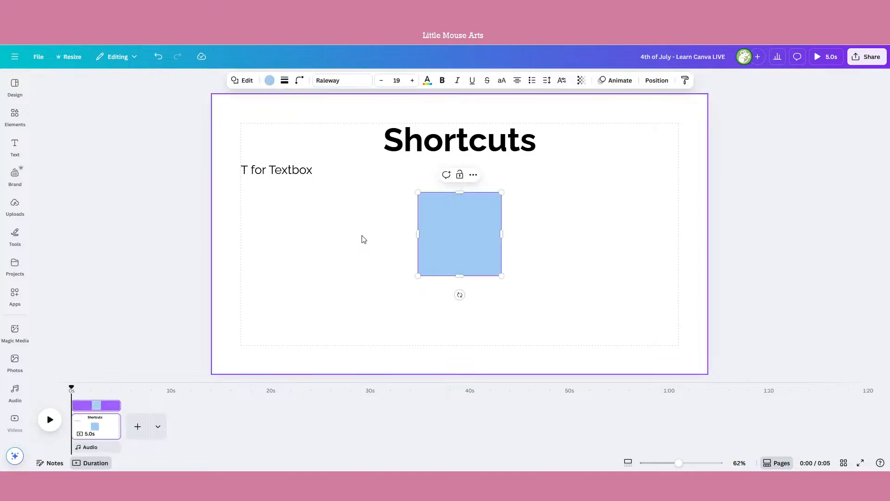
pyautogui.moveTo(500, 236); pyautogui.dragTo(543, 263)
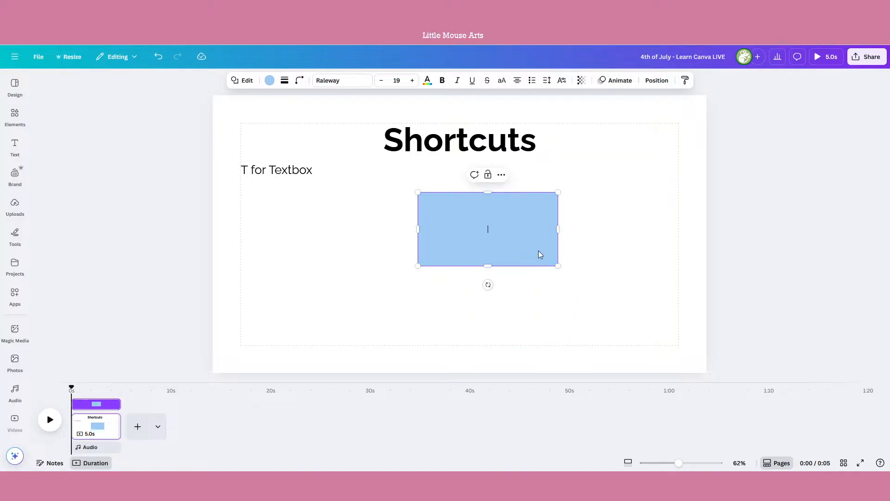
pyautogui.moveTo(418, 228); pyautogui.dragTo(372, 236)
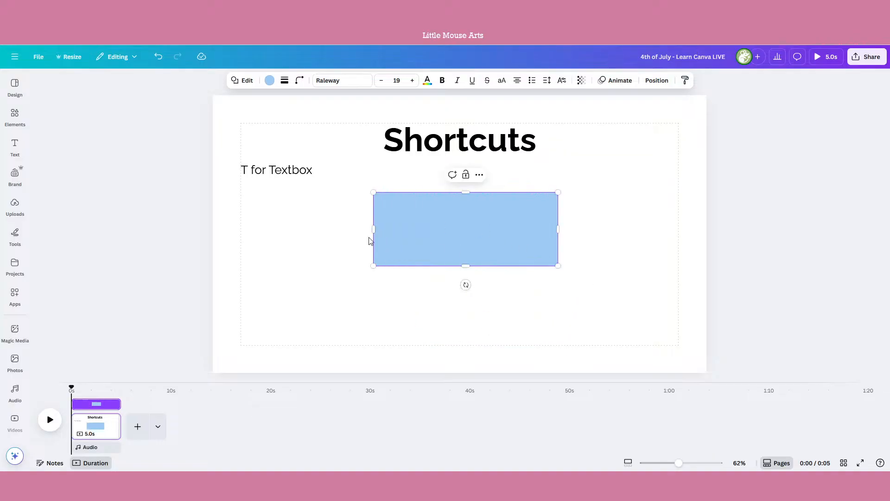
# Step: Fill the rectangle with the yellow Little Mouse Arts brand color, leaving it without a border
pyautogui.click(269, 81)
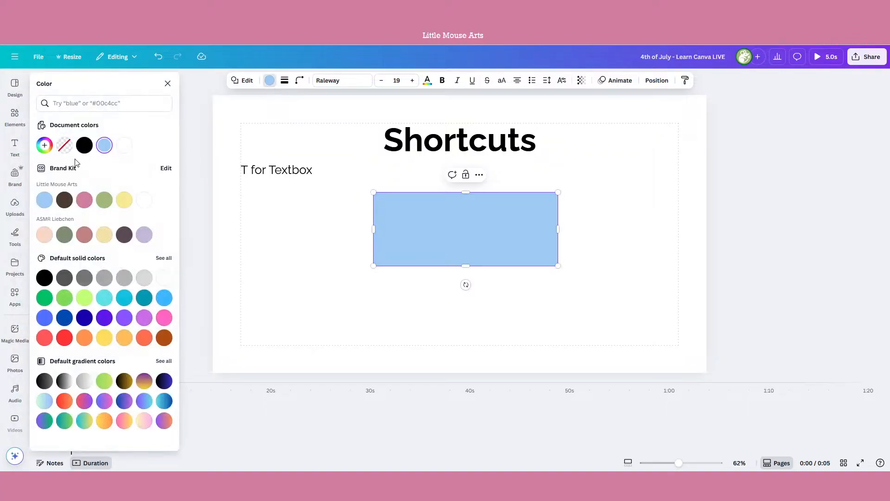
pyautogui.click(64, 145)
pyautogui.click(285, 81)
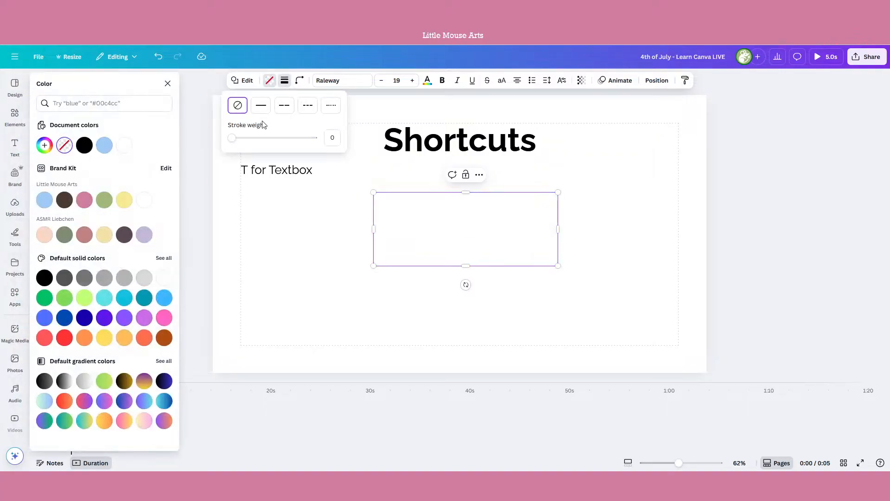
pyautogui.moveTo(232, 138)
pyautogui.mouseDown()
pyautogui.moveTo(245, 138)
pyautogui.moveTo(231, 138)
pyautogui.mouseUp()
pyautogui.click(124, 200)
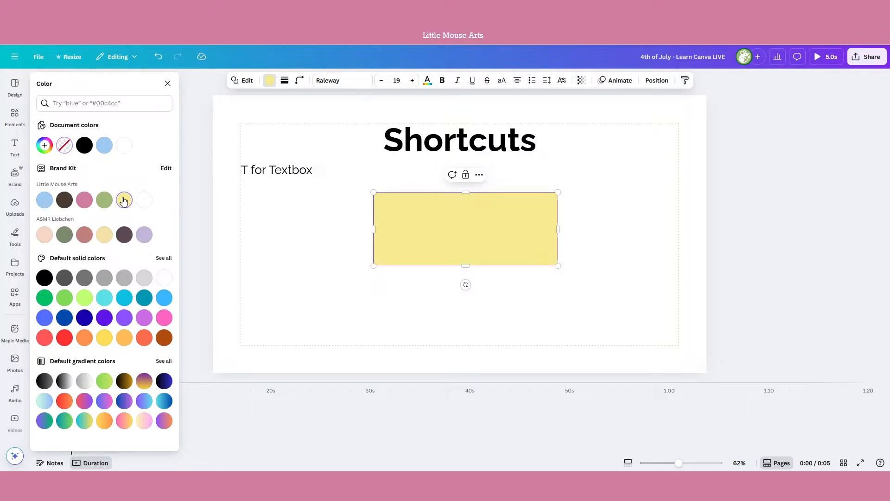
# Step: Label the yellow rectangle with the text "R for Squares"
pyautogui.click(428, 287)
pyautogui.click(452, 234)
pyautogui.write('R fo')
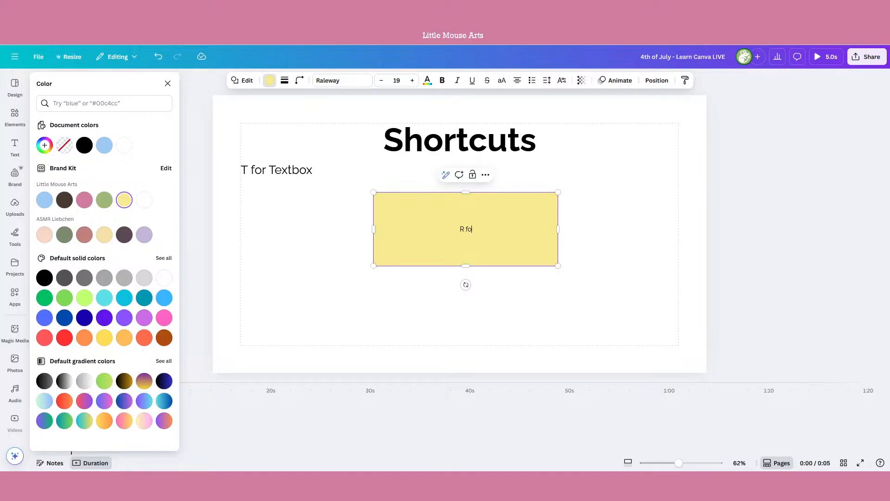
pyautogui.write('r Squares')
# Step: Shrink the yellow rectangle to a short bar and place it at the left margin directly below "T for Textbox"
pyautogui.moveTo(558, 229); pyautogui.dragTo(500, 229)
pyautogui.moveTo(438, 193); pyautogui.dragTo(321, 202)
pyautogui.click(602, 269)
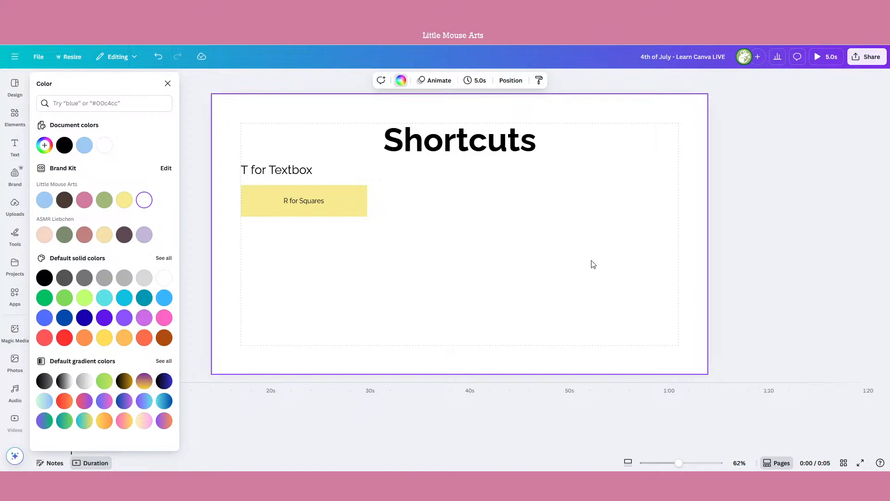
pyautogui.click(167, 83)
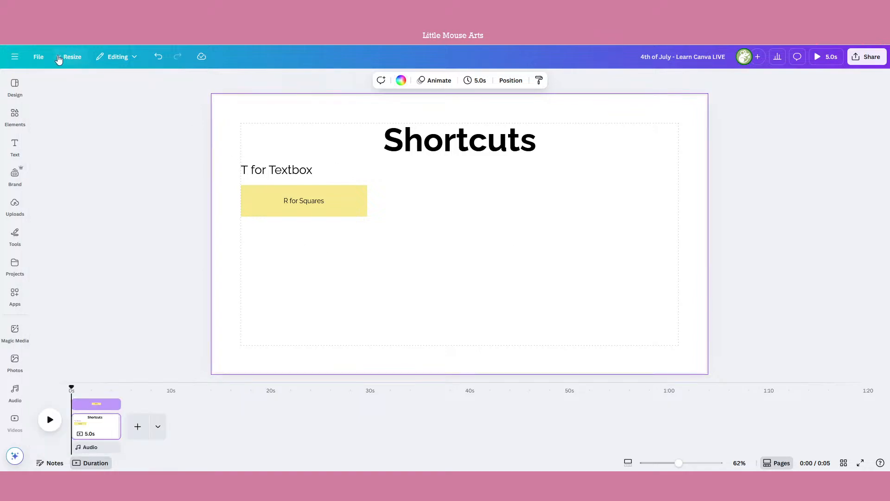
# Step: Search the elements library for "square"
pyautogui.click(14, 86)
pyautogui.click(17, 113)
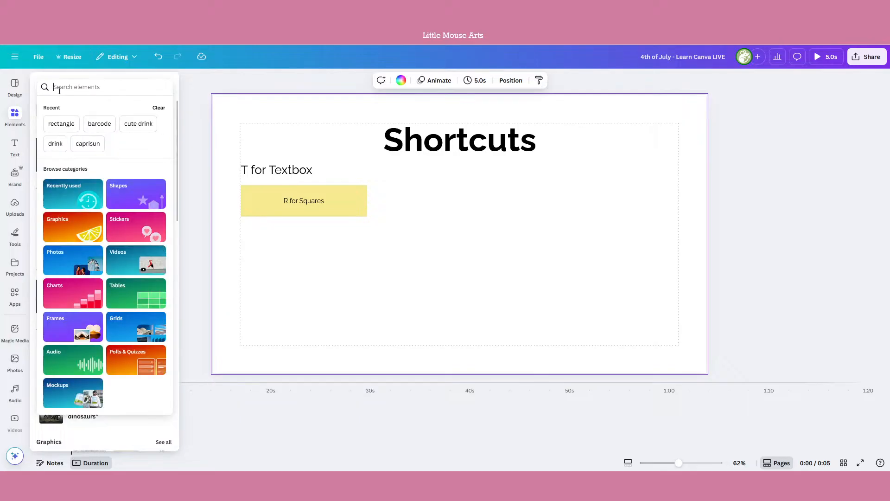
pyautogui.write('square')
pyautogui.press('Return')
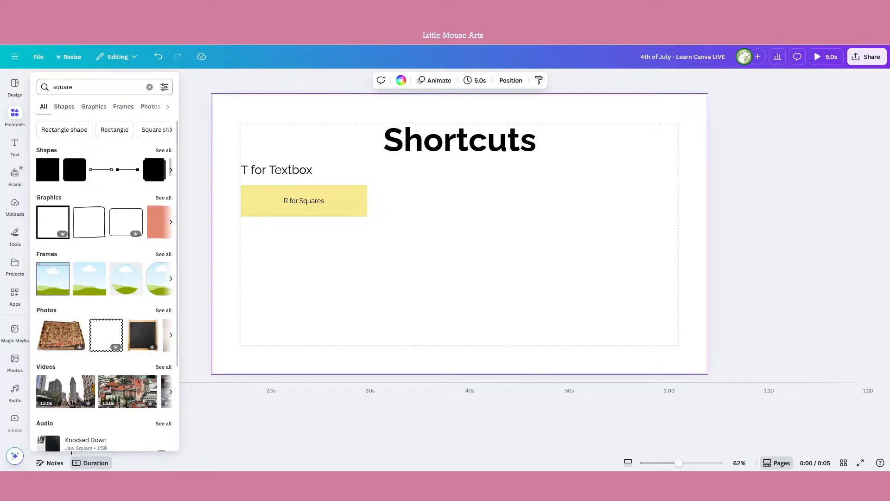
pyautogui.moveTo(13, 125)
pyautogui.press('r')
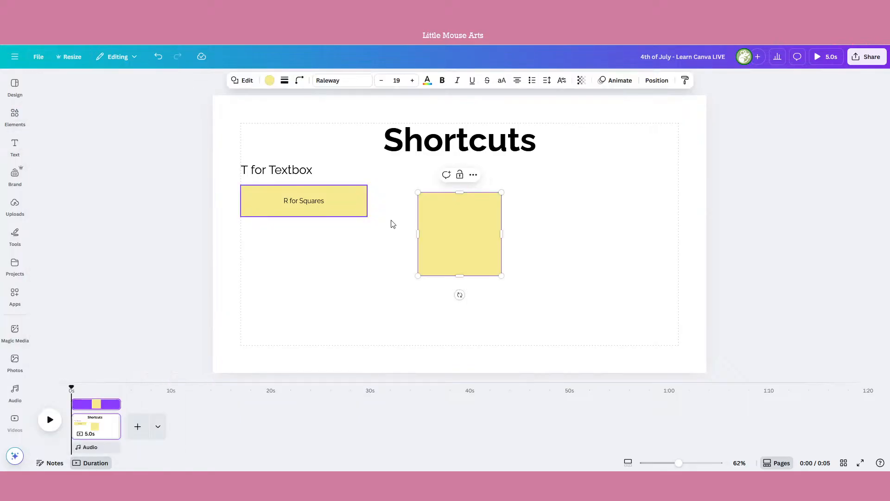
pyautogui.press('Delete')
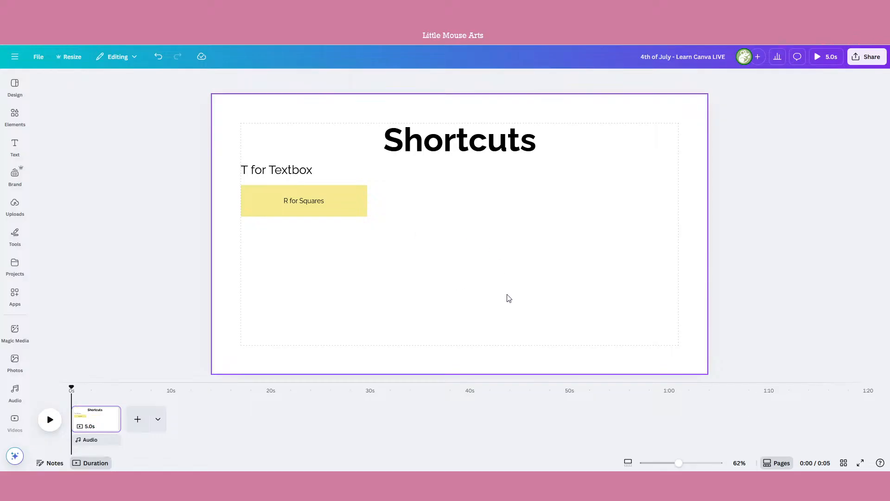
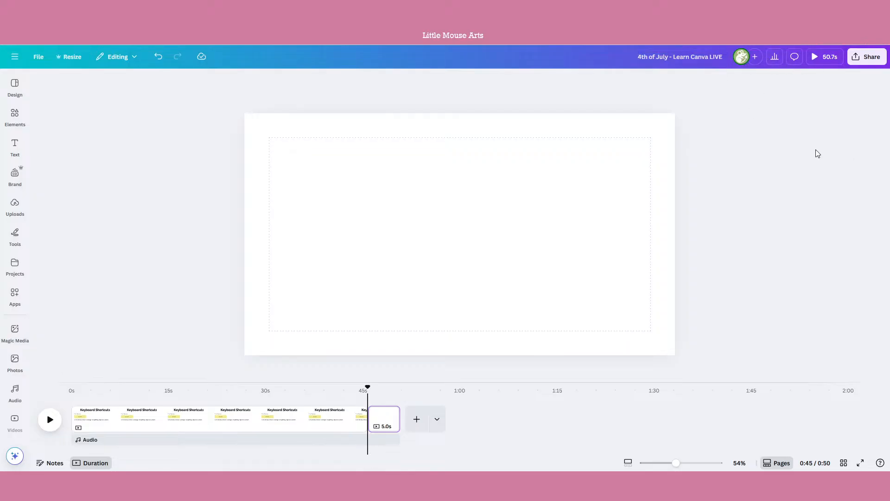
# Step: Preview the video, exit the playback, and return to the blank second page
pyautogui.click(815, 55)
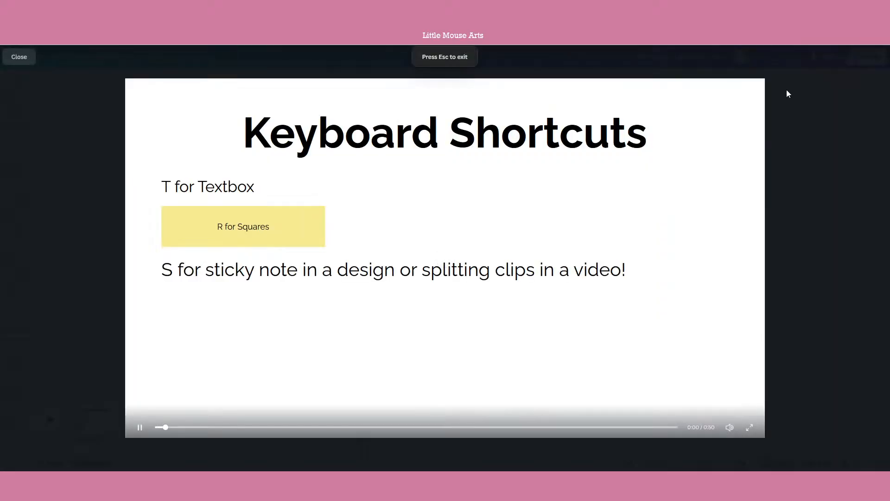
pyautogui.press('Escape')
pyautogui.click(538, 251)
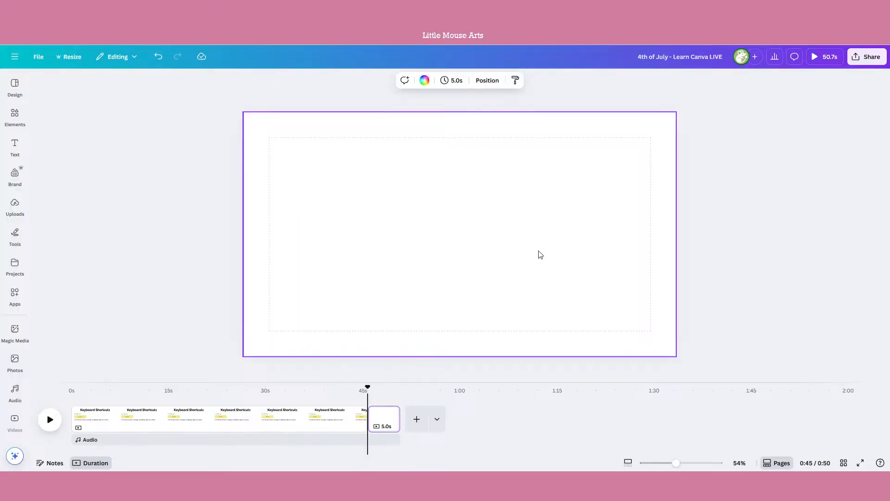
# Step: Go back to the Keyboard Shortcuts page and select its line about sticky notes and splitting clips
pyautogui.click(793, 297)
pyautogui.click(485, 276)
pyautogui.click(288, 417)
pyautogui.click(472, 243)
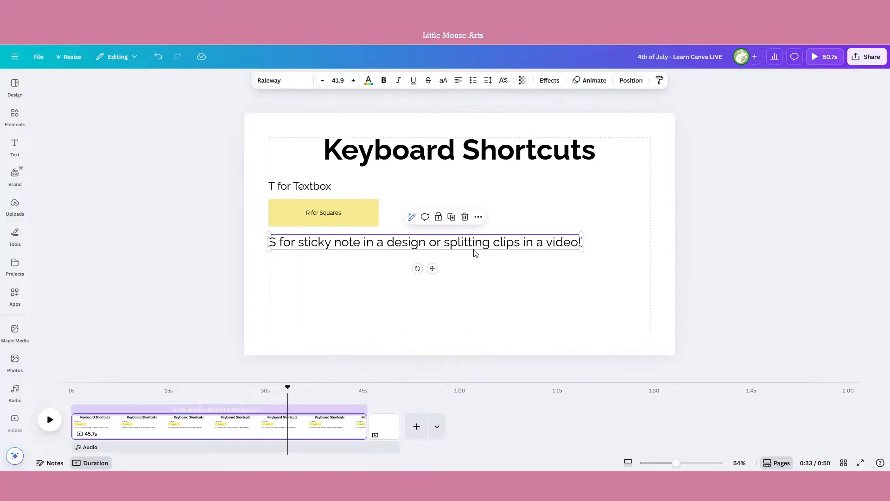
# Step: Set the duration of the Keyboard Shortcuts page to 5 seconds
pyautogui.click(602, 103)
pyautogui.click(475, 80)
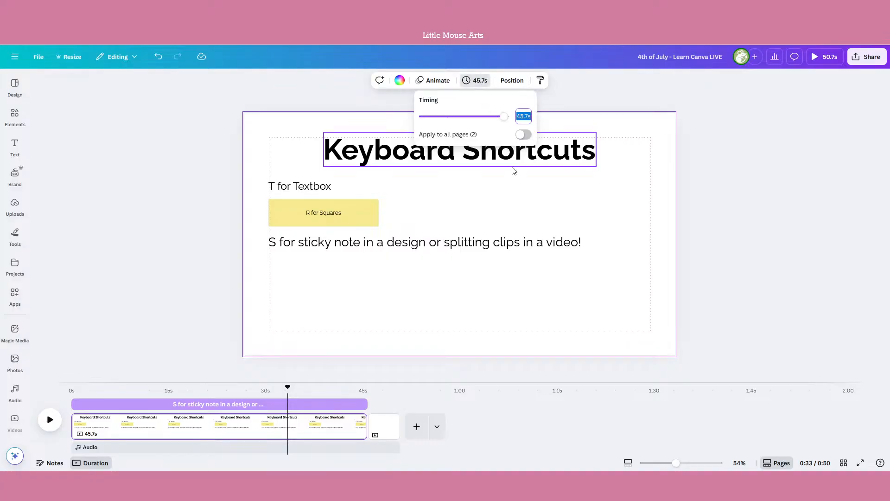
pyautogui.click(524, 116)
pyautogui.write('5')
pyautogui.press('Return')
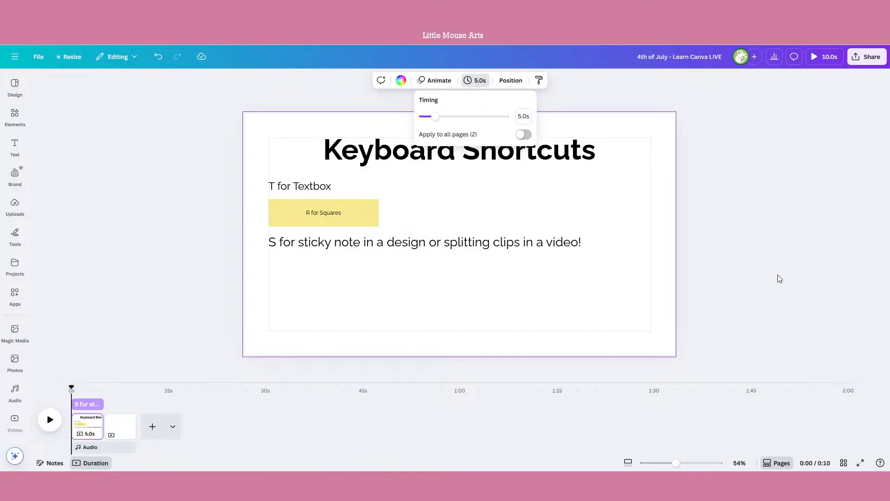
pyautogui.click(787, 284)
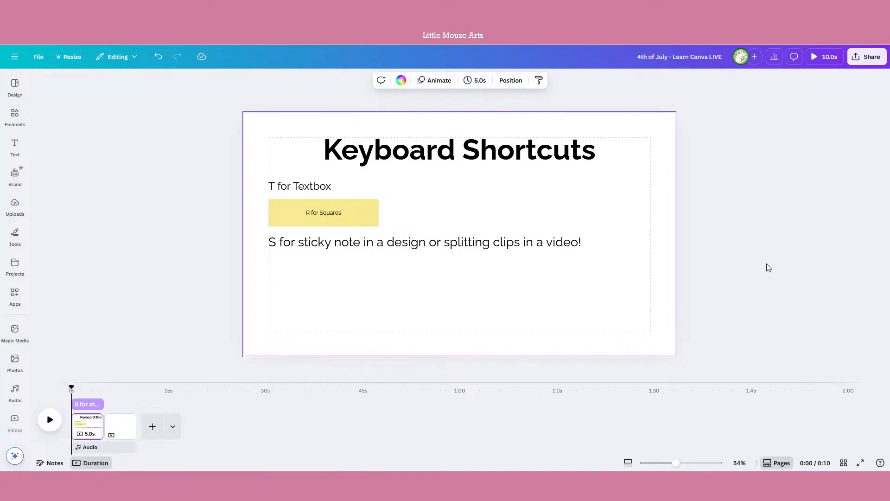
# Step: Go to the blank second page and look through the available editor tools, video templates and page layouts
pyautogui.click(120, 426)
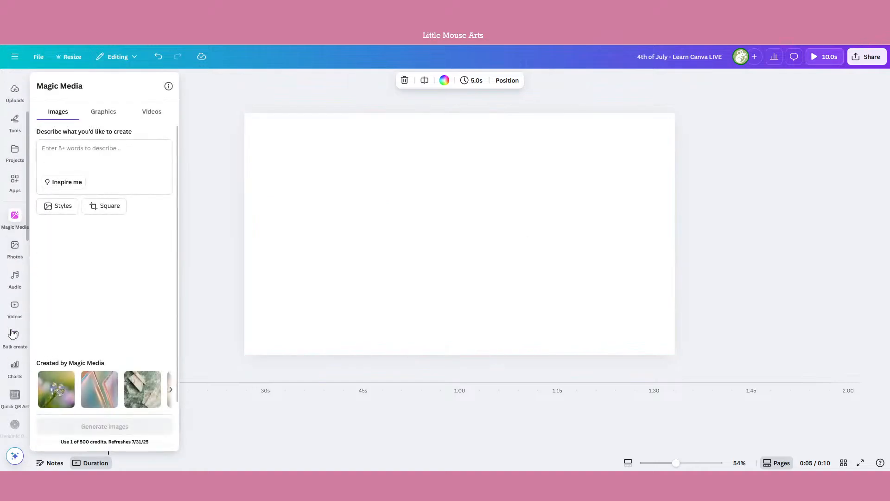
pyautogui.scroll(-5, 14, 325)
pyautogui.scroll(-4, 11, 334)
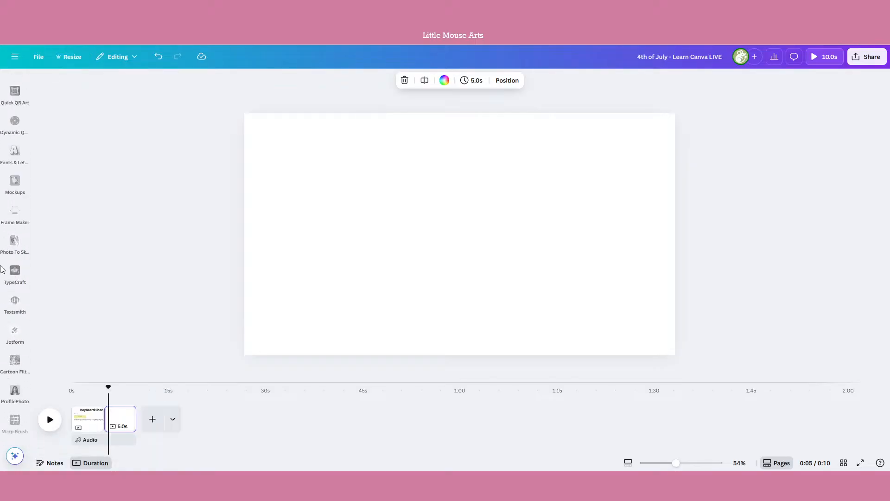
pyautogui.scroll(8, 7, 232)
pyautogui.moveTo(8, 269)
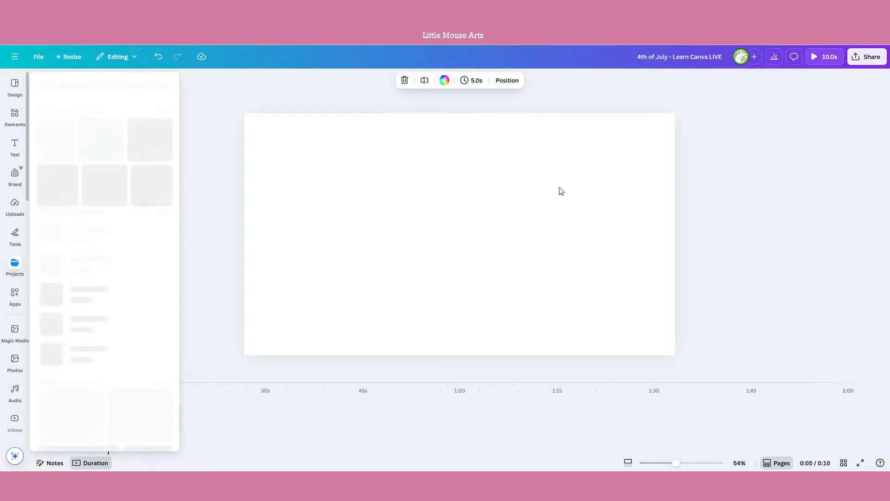
pyautogui.click(15, 86)
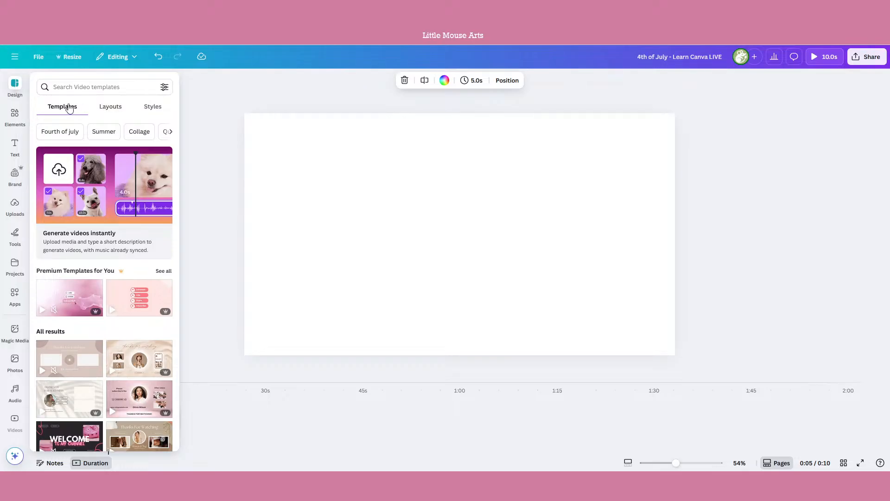
pyautogui.click(97, 109)
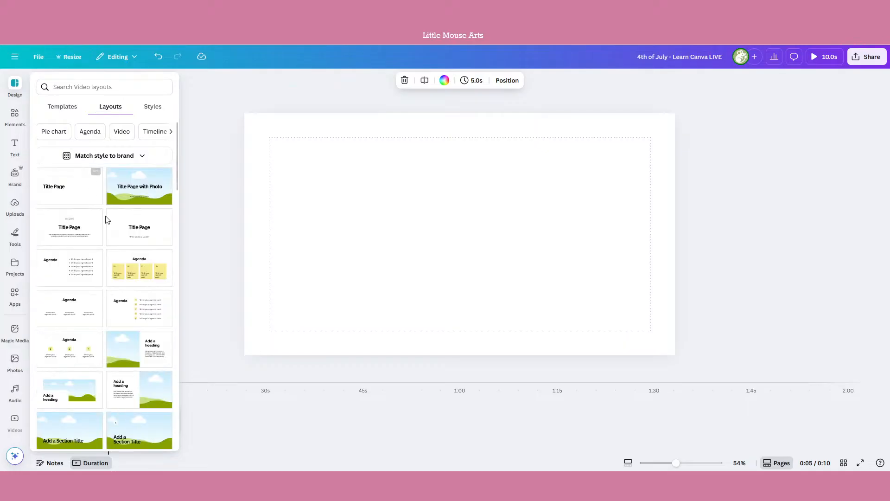
pyautogui.scroll(-2, 111, 310)
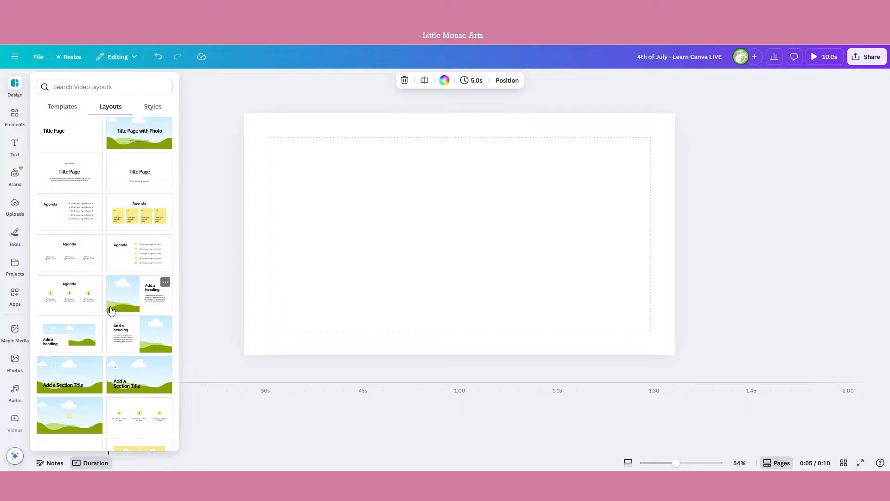
# Step: Apply the Little Mouse Arts brand palette to the second page, shuffling its colours until the background is yellow
pyautogui.click(154, 109)
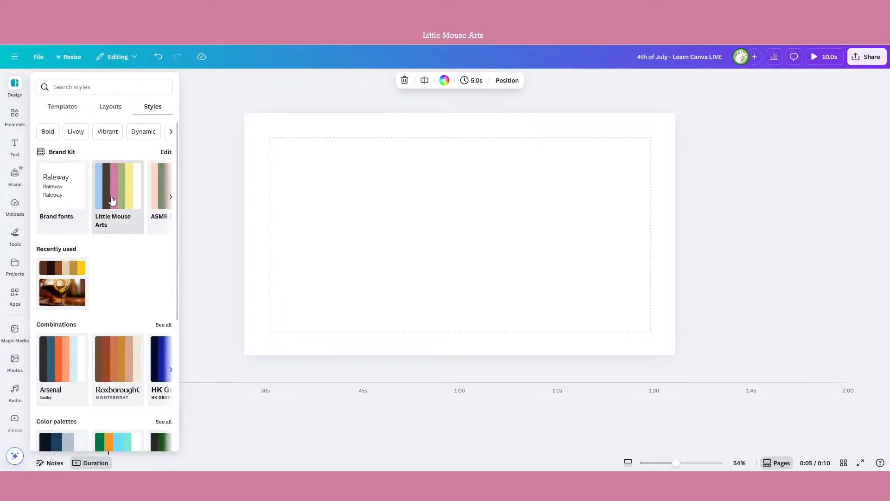
pyautogui.click(112, 200)
pyautogui.click(112, 200)
pyautogui.click(112, 200)
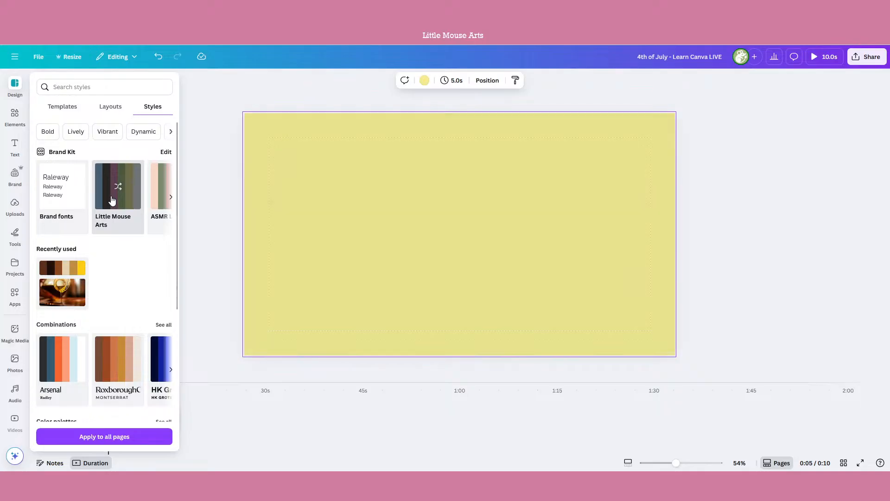
pyautogui.scroll(-3, 117, 288)
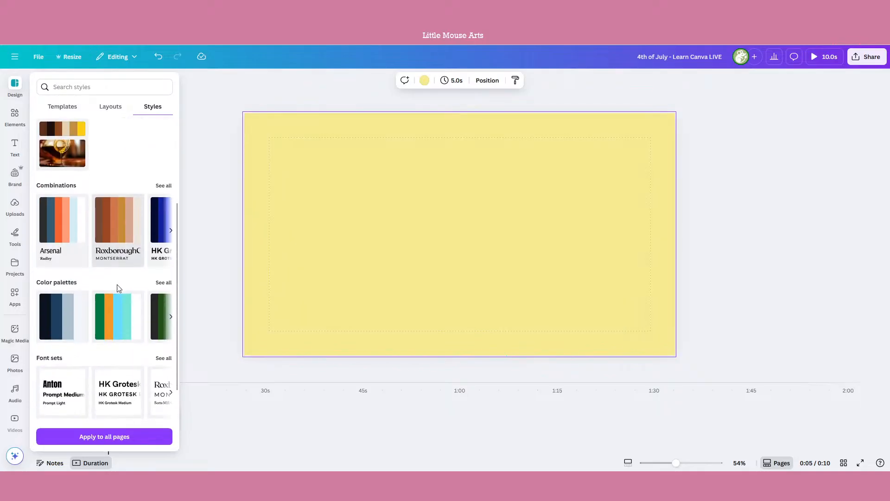
pyautogui.scroll(3, 56, 175)
# Step: Search the video templates for "youtube thumbnail" and apply the blue "How to start with content creation" template to the second page
pyautogui.click(67, 110)
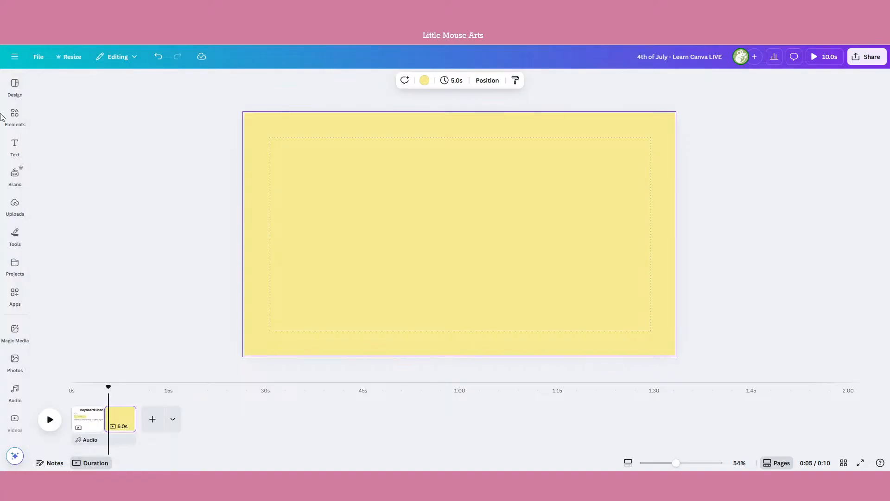
pyautogui.click(15, 116)
pyautogui.click(15, 86)
pyautogui.click(61, 87)
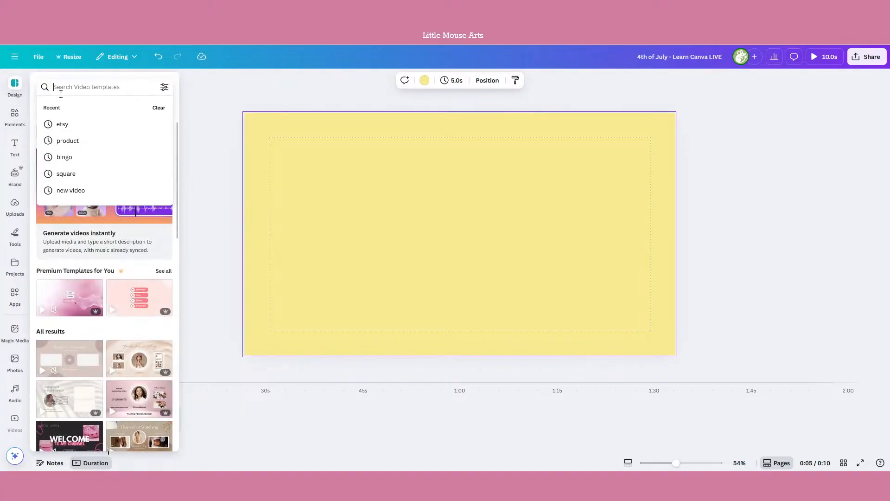
pyautogui.write('youtube thumbnail')
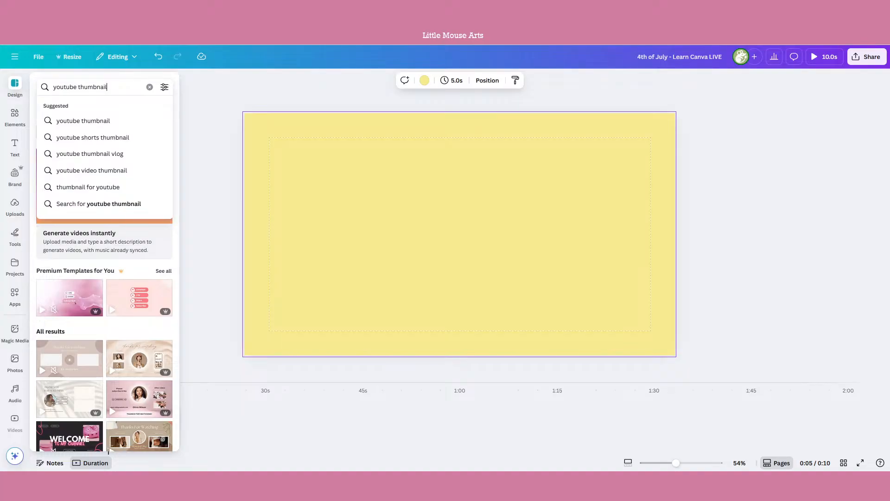
pyautogui.press('Return')
pyautogui.click(112, 52)
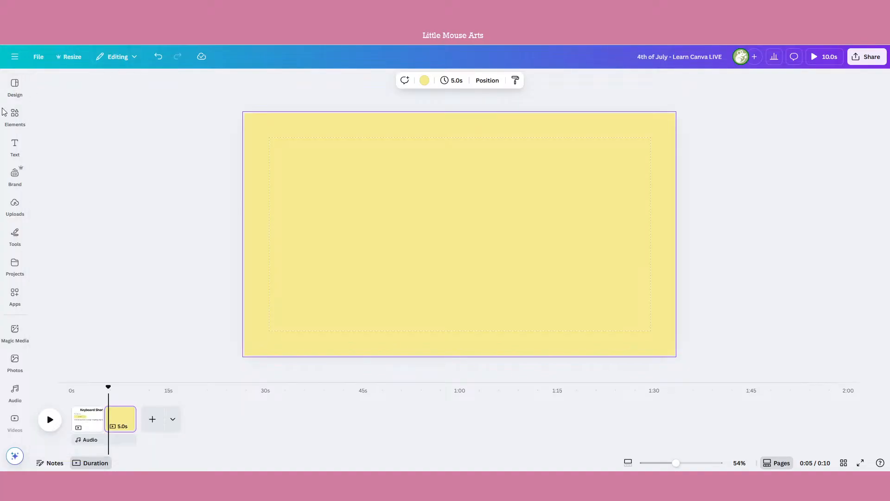
pyautogui.moveTo(15, 88)
pyautogui.click(111, 88)
pyautogui.press('BackSpace')
pyautogui.press('Return')
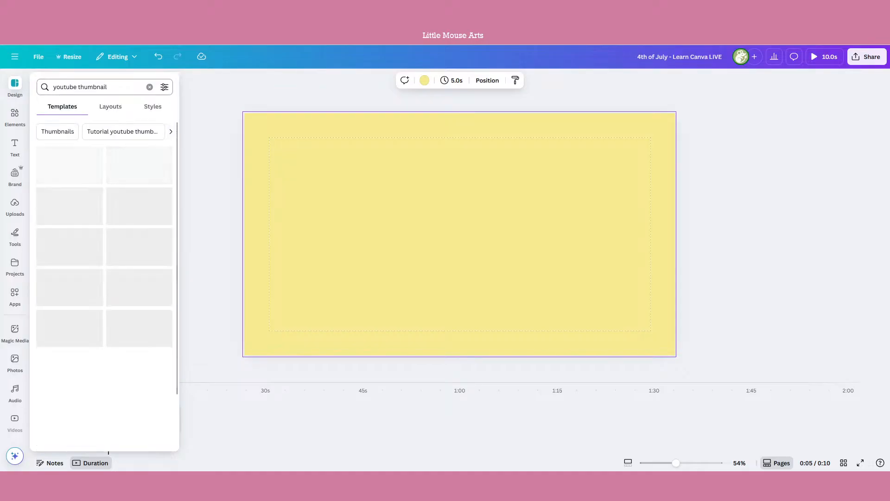
pyautogui.click(129, 175)
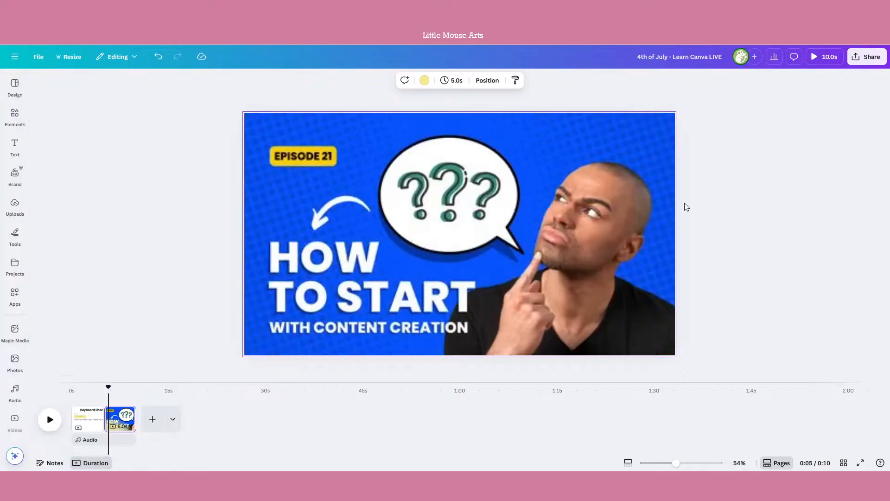
# Step: Try the yellow and white Little Mouse Arts brand colours on the template's "EPISODE 21" text
pyautogui.click(484, 187)
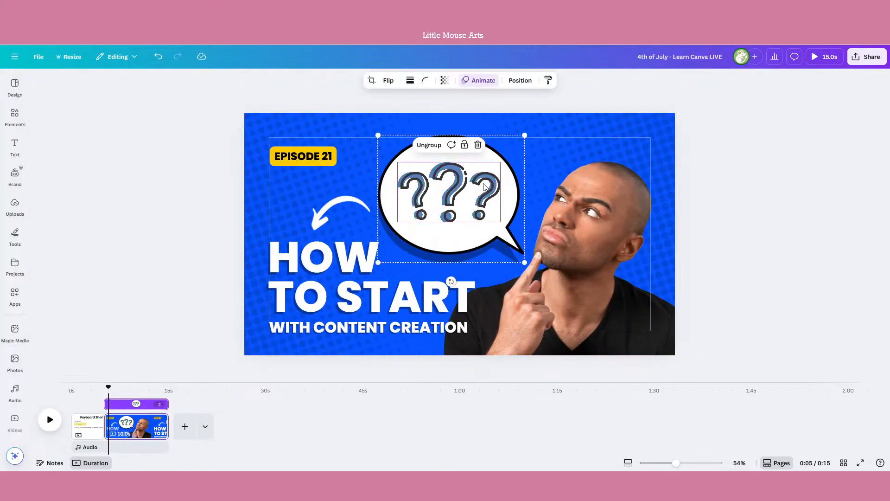
pyautogui.click(304, 156)
pyautogui.click(368, 80)
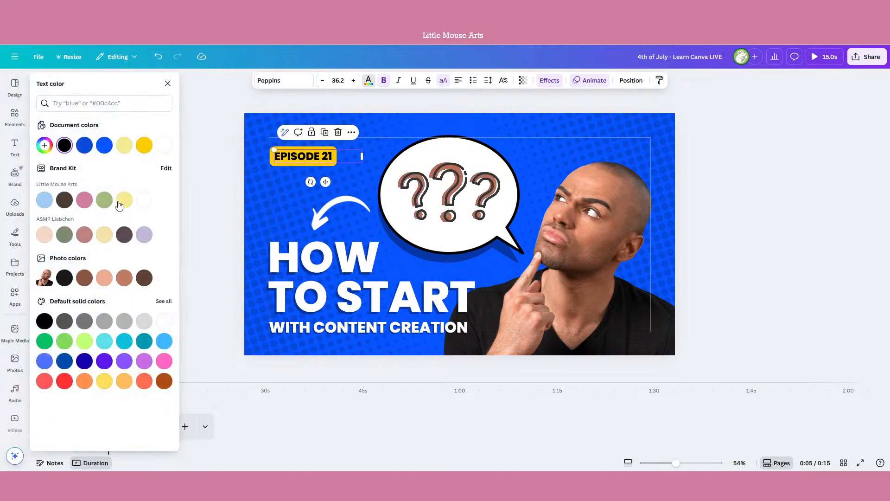
pyautogui.click(124, 202)
pyautogui.click(140, 202)
# Step: Delete all template elements from the second page, including the background and the "WITH CONTENT CREATION" text
pyautogui.moveTo(762, 269); pyautogui.dragTo(257, 150)
pyautogui.press('Delete')
pyautogui.click(354, 165)
pyautogui.press('Delete')
pyautogui.click(364, 333)
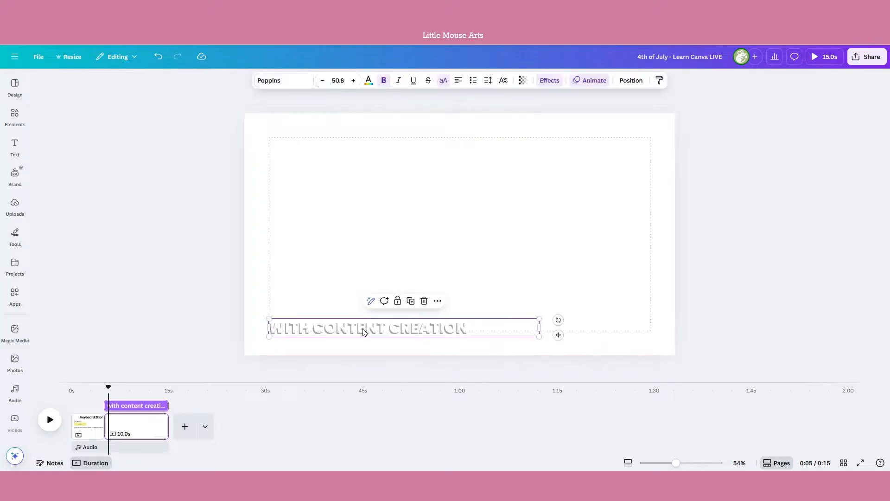
pyautogui.press('Delete')
# Step: Replace the previous elements search with "letter" and limit the results to free graphics
pyautogui.click(14, 115)
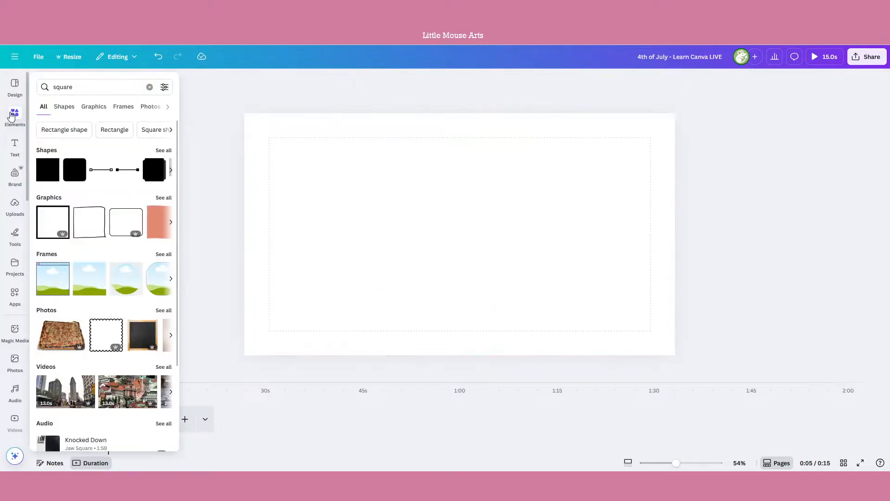
pyautogui.click(150, 86)
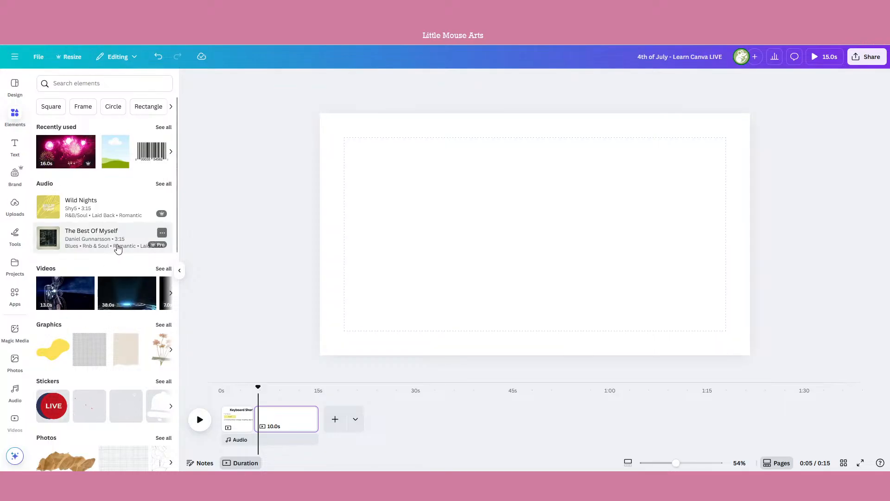
pyautogui.click(89, 83)
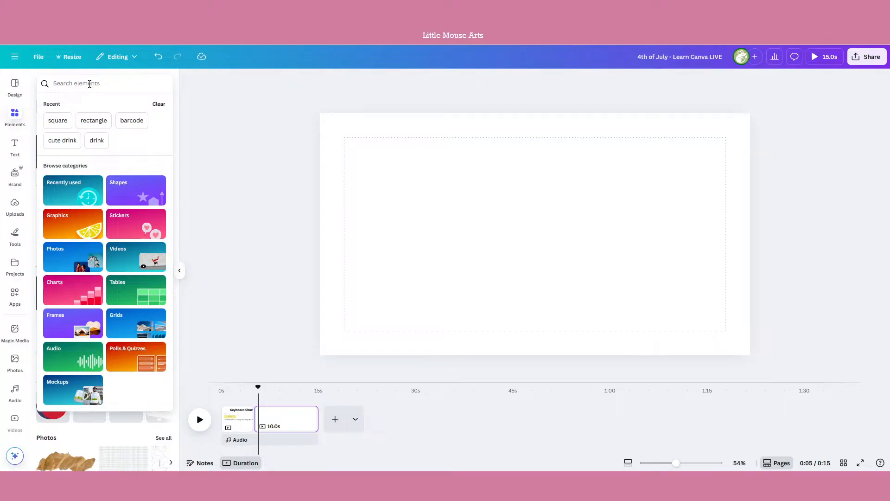
pyautogui.write('letter')
pyautogui.press('Return')
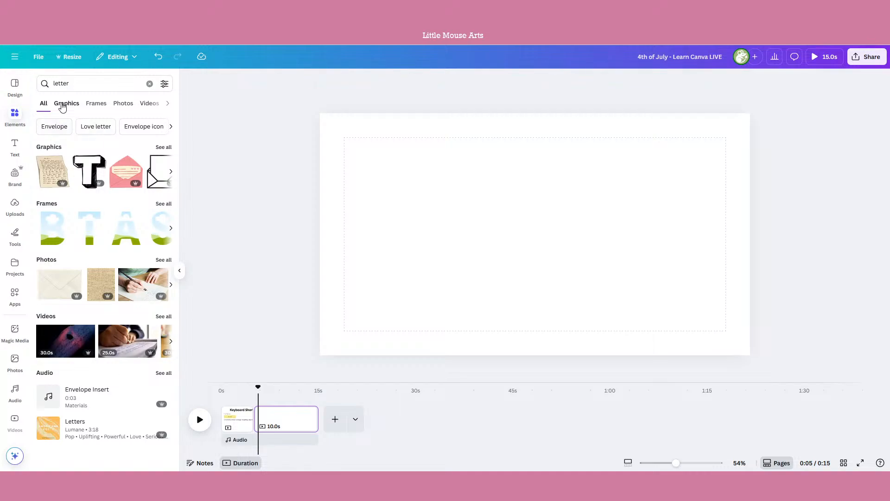
pyautogui.click(62, 105)
pyautogui.click(164, 84)
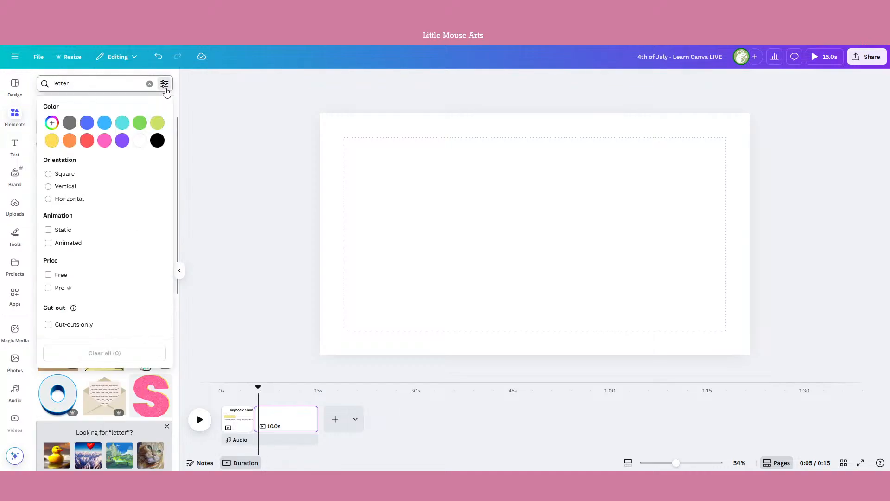
pyautogui.click(67, 276)
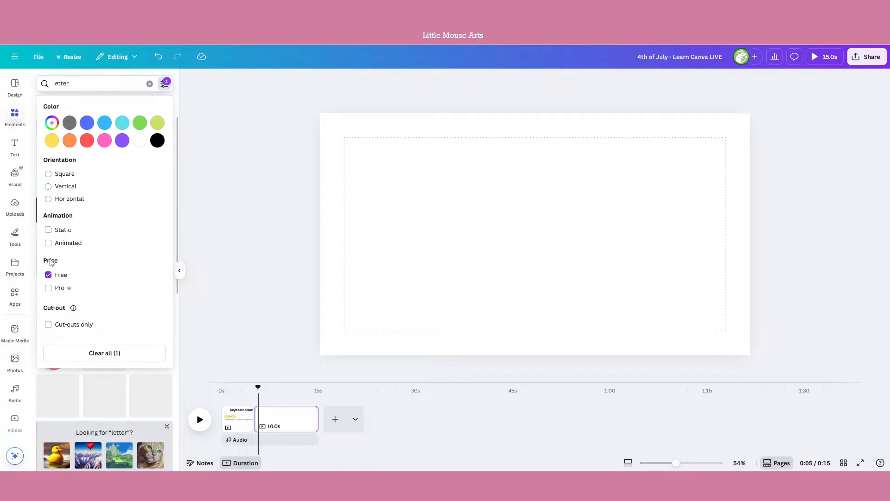
pyautogui.click(163, 85)
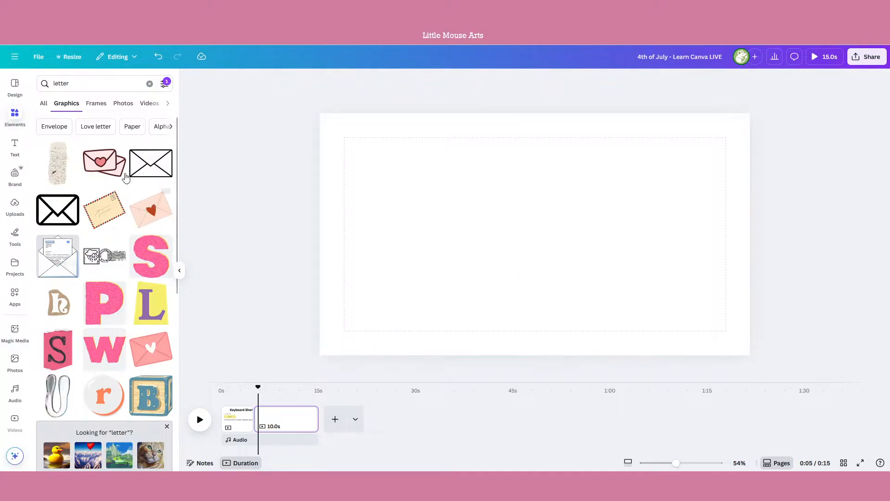
# Step: Add the pink heart envelopes graphic to the page and recolour its outlines dark brown and its heart pink from the Little Mouse Arts palette
pyautogui.click(482, 80)
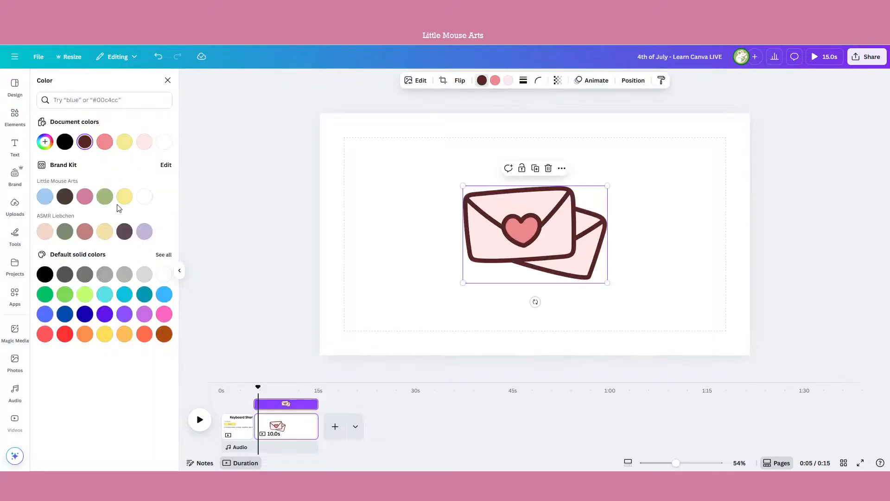
pyautogui.click(105, 196)
pyautogui.click(495, 80)
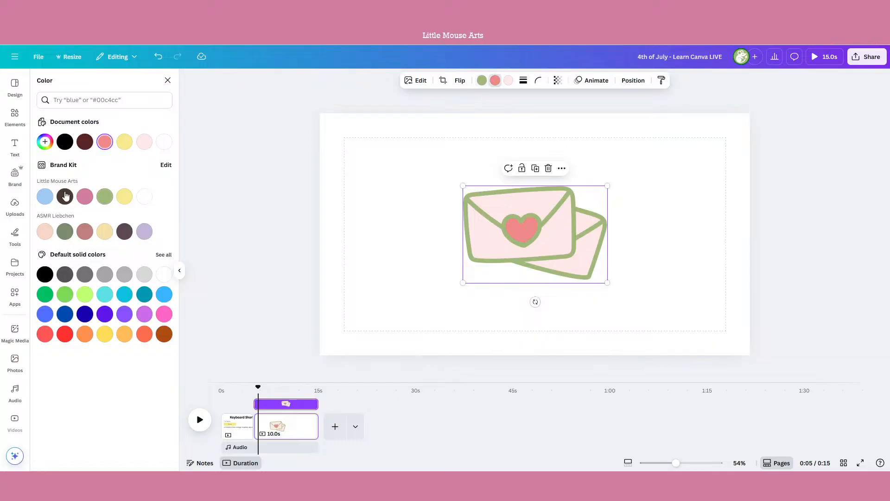
pyautogui.click(61, 197)
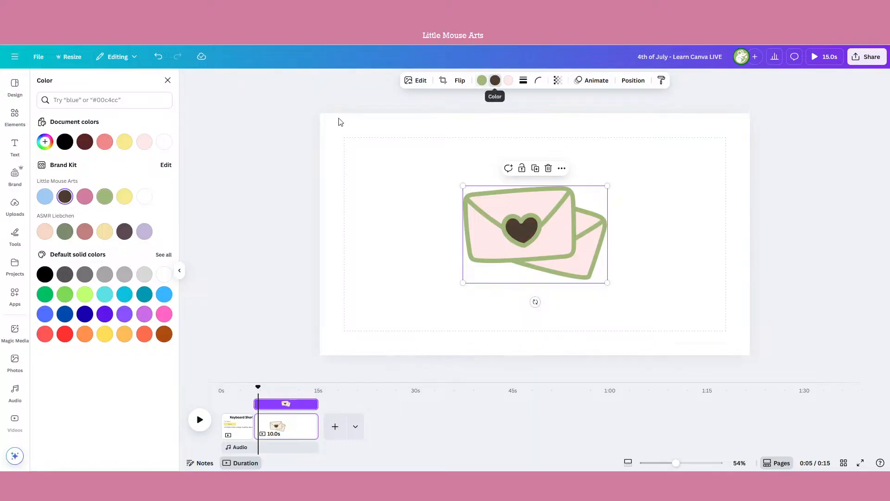
pyautogui.click(80, 201)
pyautogui.click(482, 80)
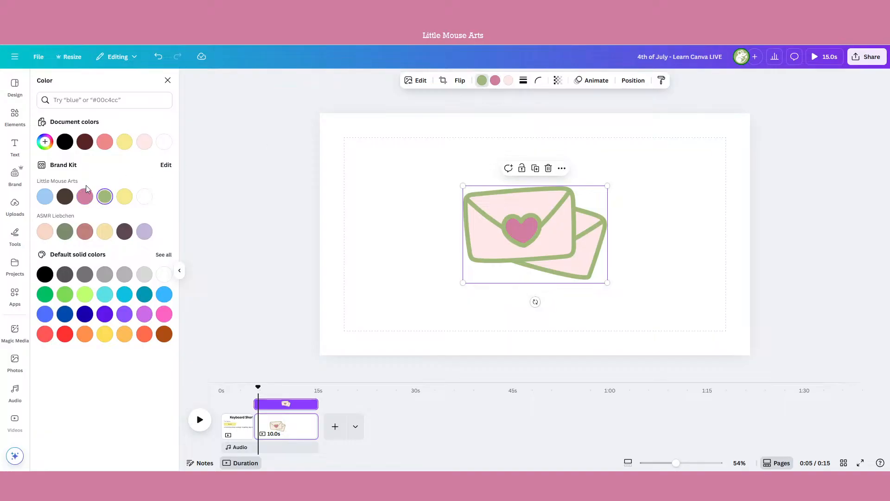
pyautogui.click(64, 197)
pyautogui.click(682, 277)
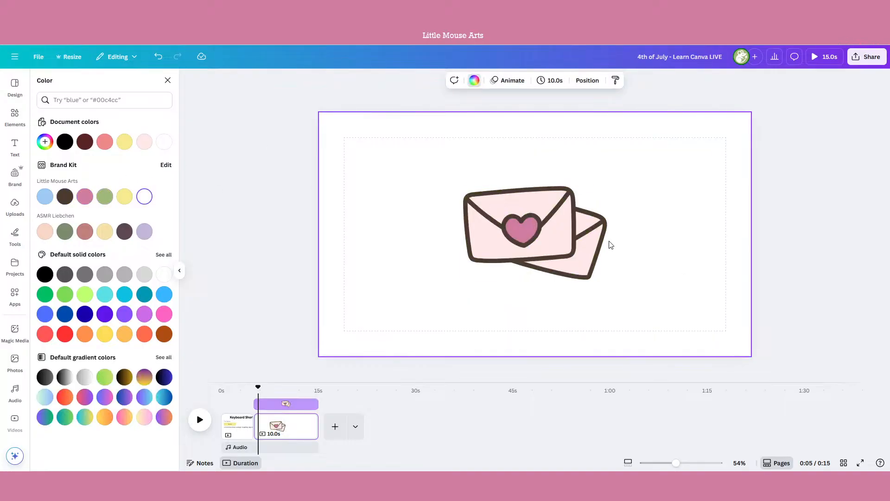
# Step: Enlarge the envelopes graphic slightly and recentre it on the page
pyautogui.click(605, 202)
pyautogui.moveTo(607, 187); pyautogui.dragTo(628, 172)
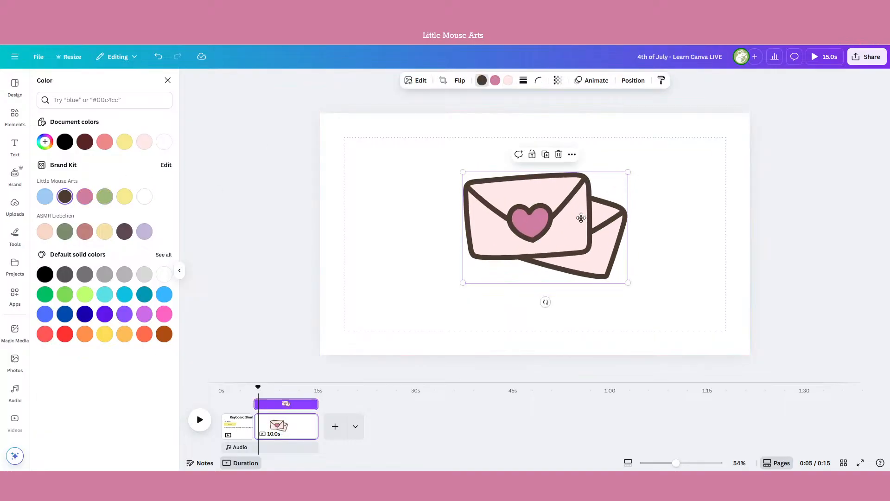
pyautogui.moveTo(583, 216); pyautogui.dragTo(574, 222)
pyautogui.click(652, 249)
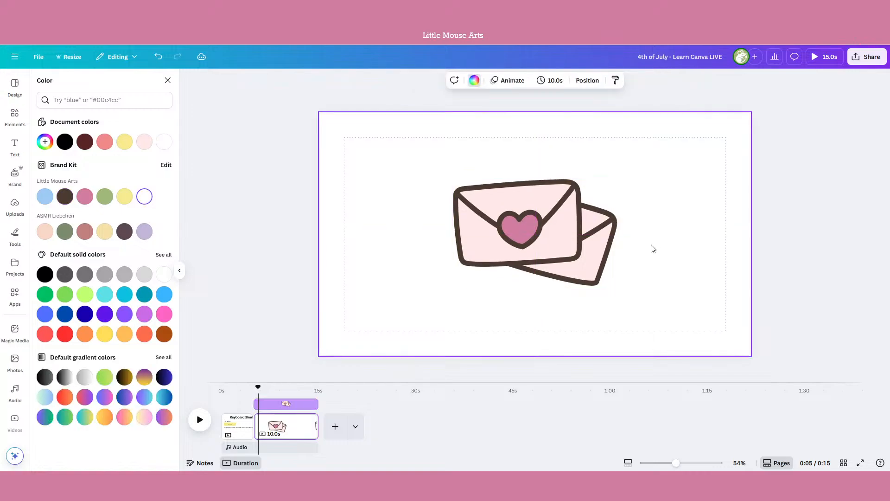
# Step: Delete the pink heart envelopes graphic from the second page
pyautogui.click(508, 235)
pyautogui.press('Delete')
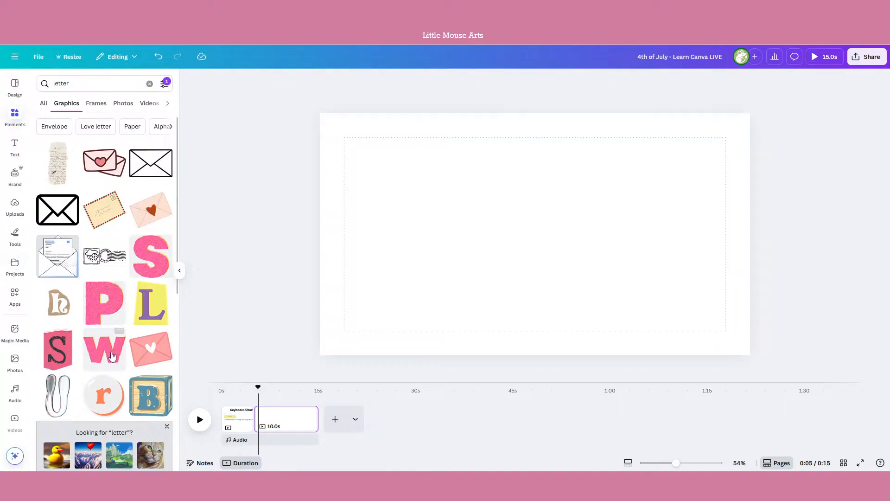
pyautogui.click(68, 357)
pyautogui.moveTo(514, 255); pyautogui.dragTo(361, 239)
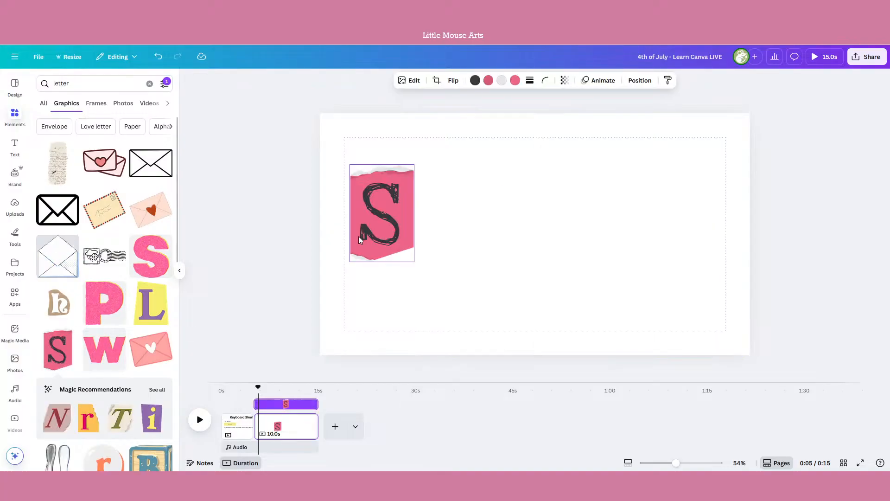
pyautogui.press('Delete')
# Step: Replace the elements search "letter" with "bubble letter"
pyautogui.click(85, 79)
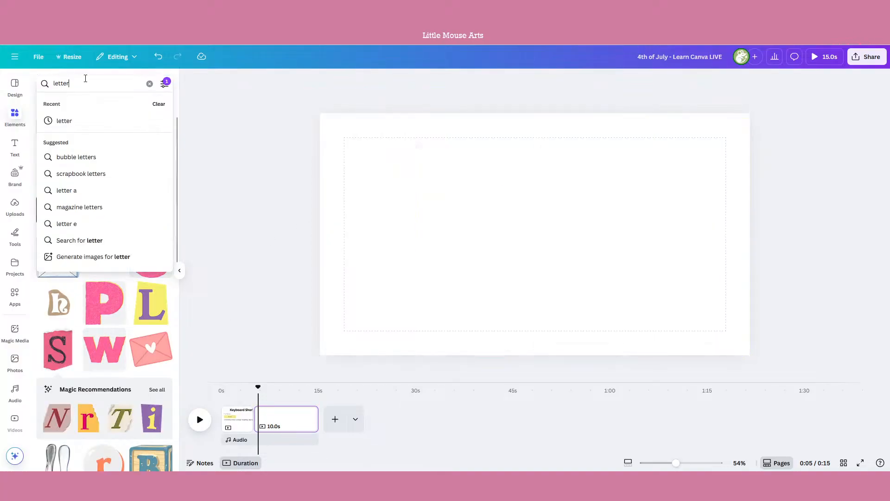
pyautogui.doubleClick(86, 78)
pyautogui.write('bubble le')
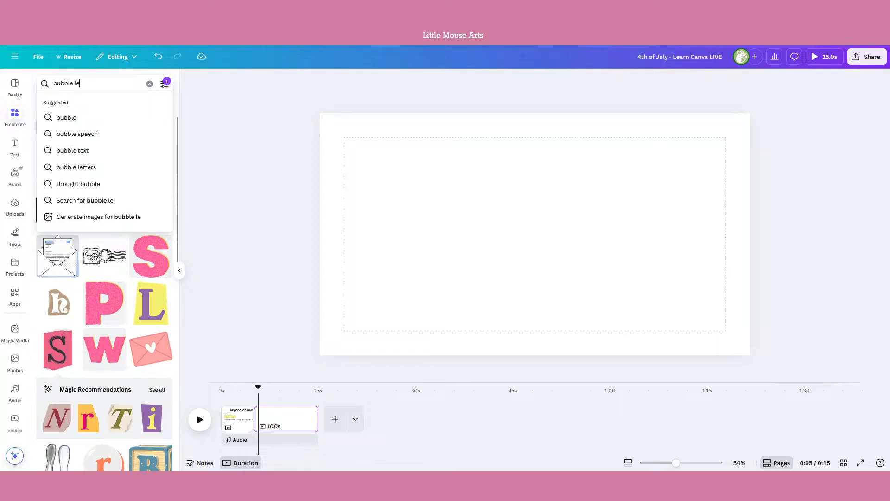
pyautogui.write('tter')
pyautogui.press('Return')
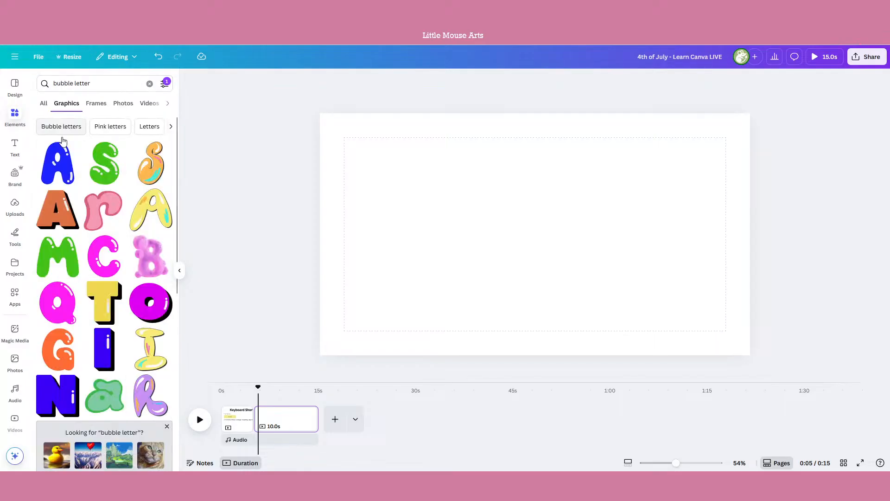
# Step: Add the blue balloon letter A in the page's upper left area and list more graphics like it
pyautogui.click(59, 153)
pyautogui.moveTo(538, 232); pyautogui.dragTo(404, 184)
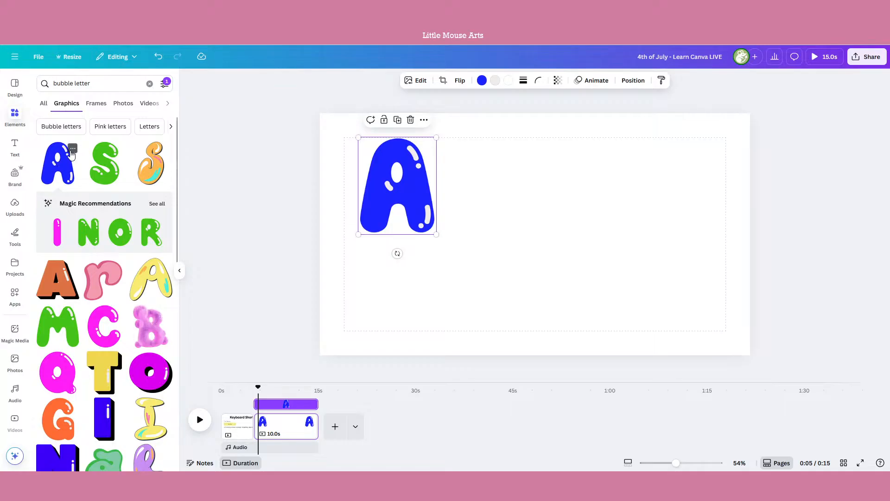
pyautogui.click(73, 150)
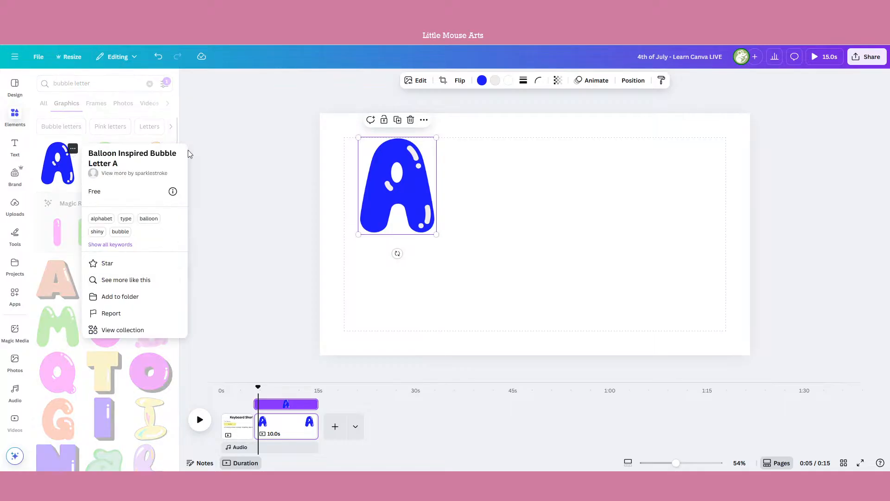
pyautogui.click(160, 280)
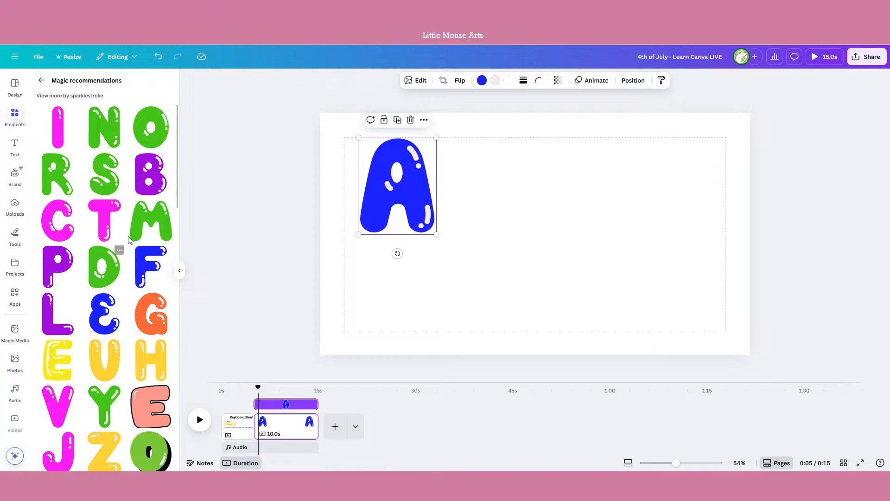
# Step: Add the matching green balloon M and purple balloon B in a row to the right of the A
pyautogui.click(150, 220)
pyautogui.moveTo(516, 256); pyautogui.dragTo(470, 207)
pyautogui.scroll(-12, 128, 290)
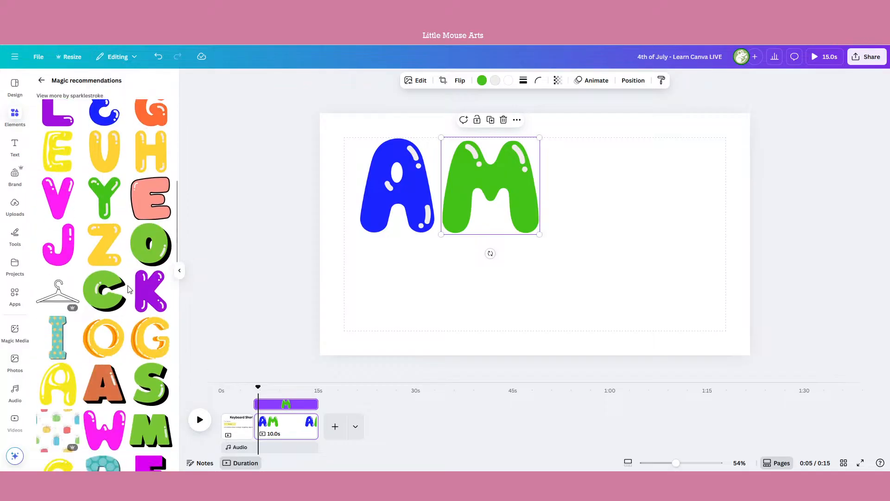
pyautogui.scroll(12, 129, 290)
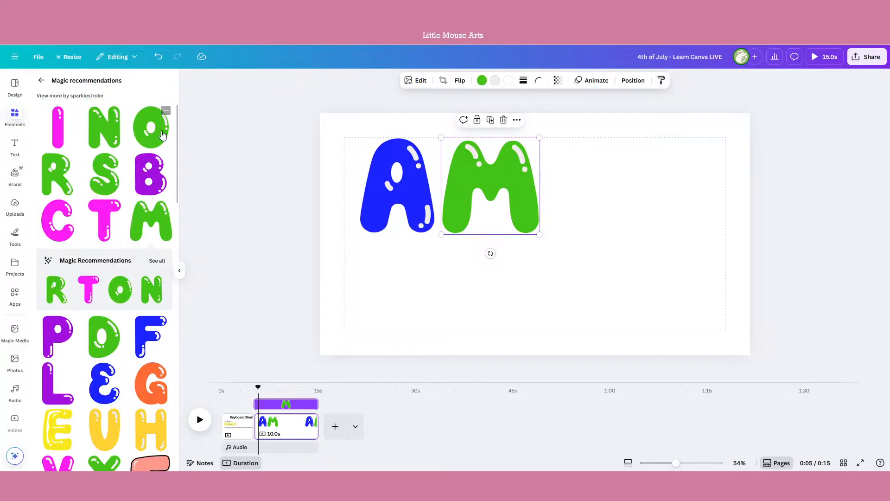
pyautogui.click(145, 176)
pyautogui.moveTo(517, 255); pyautogui.dragTo(564, 207)
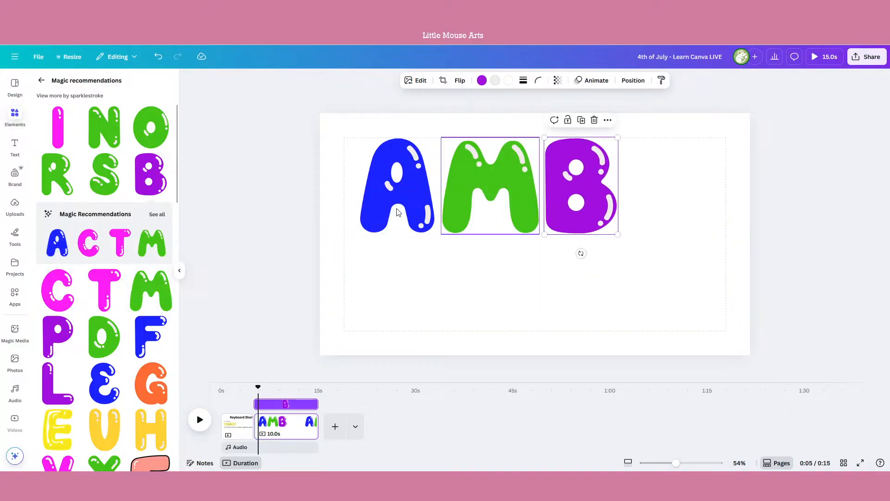
# Step: Complete the row of balloon letters with the yellow E and the green R after the B
pyautogui.click(58, 426)
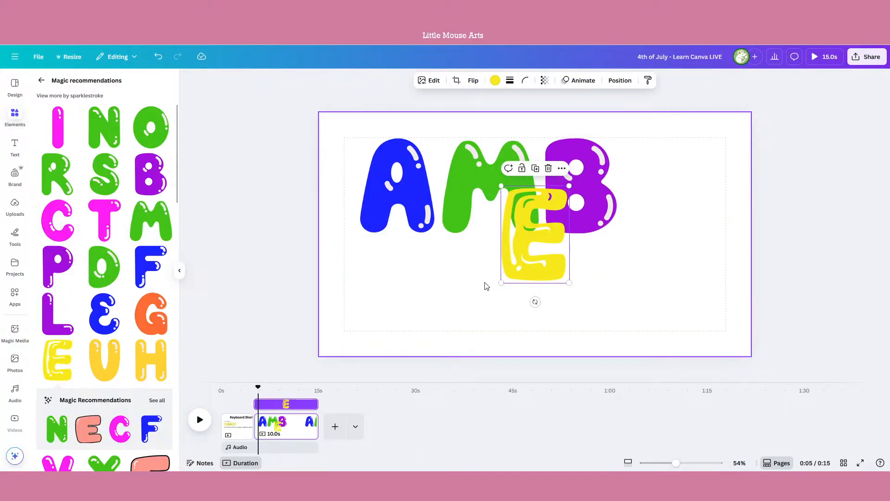
pyautogui.moveTo(518, 217); pyautogui.dragTo(645, 195)
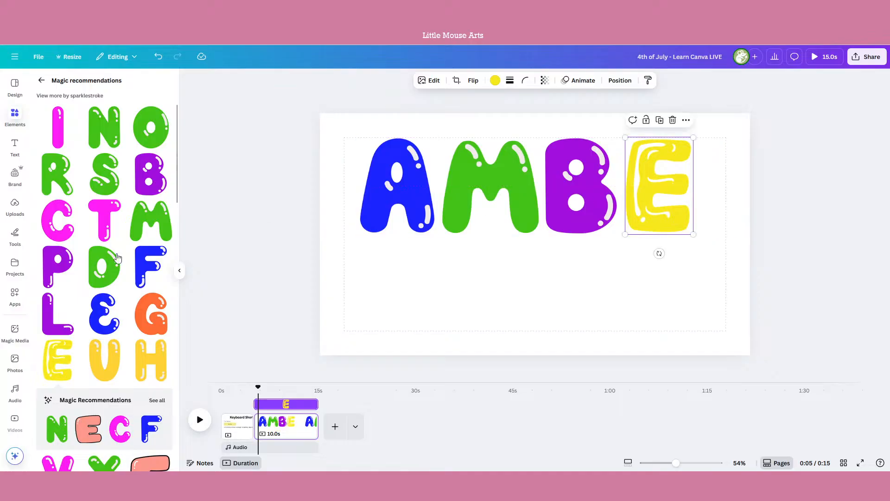
pyautogui.click(57, 174)
pyautogui.moveTo(521, 237); pyautogui.dragTo(723, 191)
pyautogui.click(717, 266)
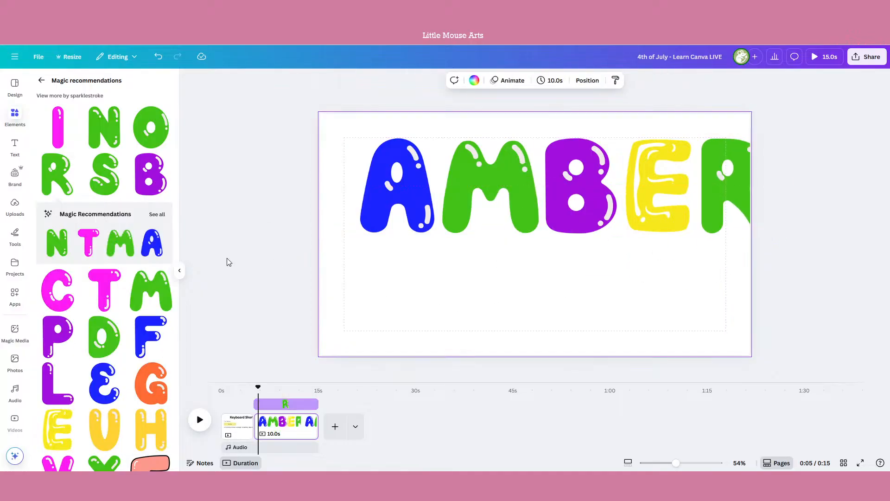
# Step: Collapse the graphics list, select all five balloon letters and tidy up their spacing
pyautogui.click(179, 273)
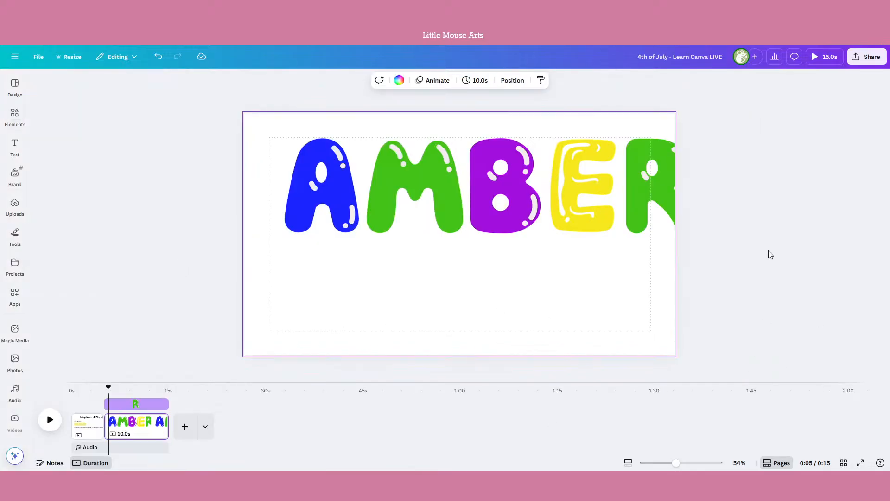
pyautogui.moveTo(741, 274); pyautogui.dragTo(254, 168)
pyautogui.click(522, 121)
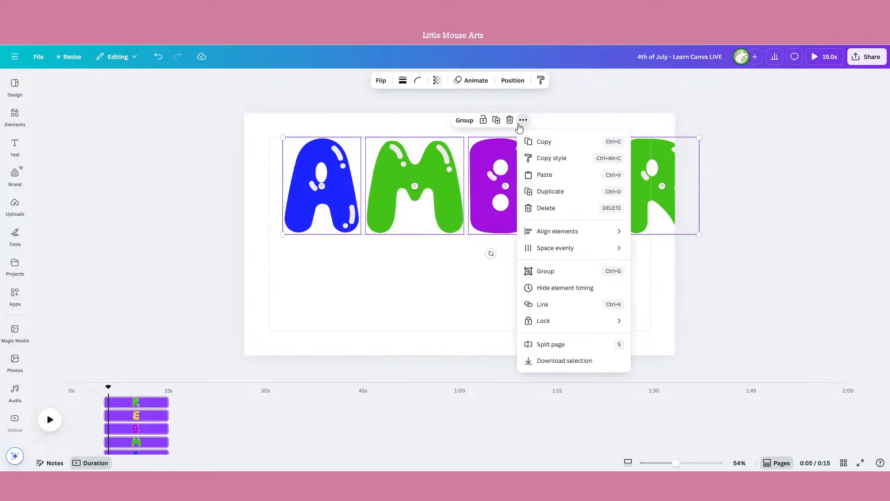
pyautogui.moveTo(584, 253)
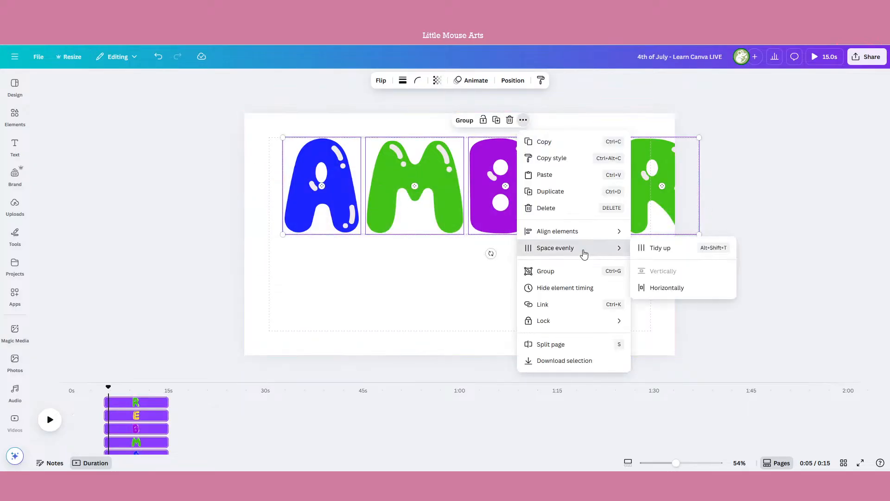
pyautogui.click(647, 248)
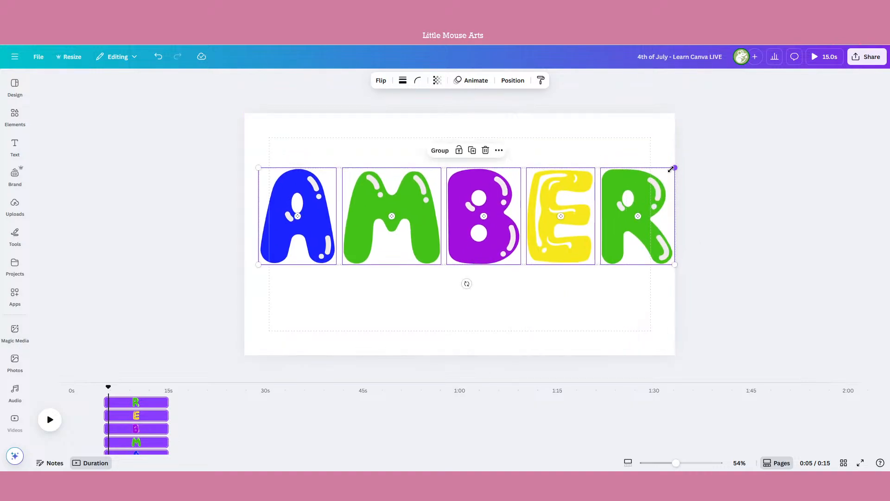
# Step: Shrink the row of letters to fit within the page margins and group the letters
pyautogui.moveTo(673, 168); pyautogui.dragTo(651, 173)
pyautogui.moveTo(258, 173); pyautogui.dragTo(269, 175)
pyautogui.click(428, 157)
# Step: Move the grouped letters around as one object and finish with them centred on the page
pyautogui.moveTo(527, 253); pyautogui.dragTo(601, 232)
pyautogui.click(471, 259)
pyautogui.click(464, 242)
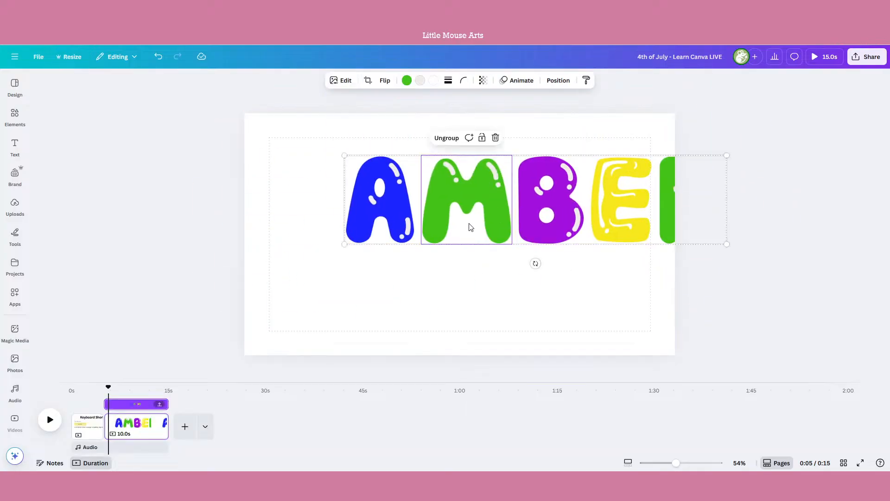
pyautogui.moveTo(470, 225); pyautogui.dragTo(353, 296)
pyautogui.click(660, 302)
pyautogui.moveTo(469, 287); pyautogui.dragTo(513, 232)
pyautogui.click(550, 298)
pyautogui.click(592, 346)
pyautogui.moveTo(470, 191); pyautogui.dragTo(488, 227)
pyautogui.click(598, 308)
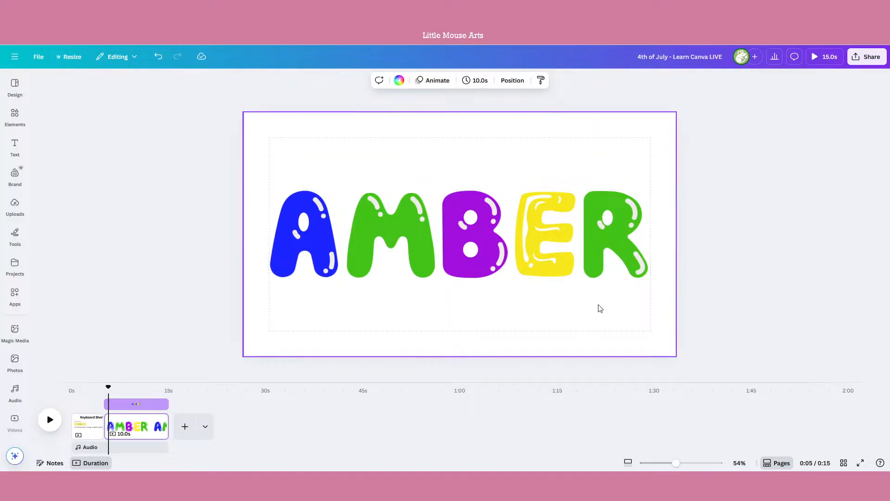
# Step: Recolour the A inside the letter group light blue from the Little Mouse Arts palette
pyautogui.doubleClick(605, 217)
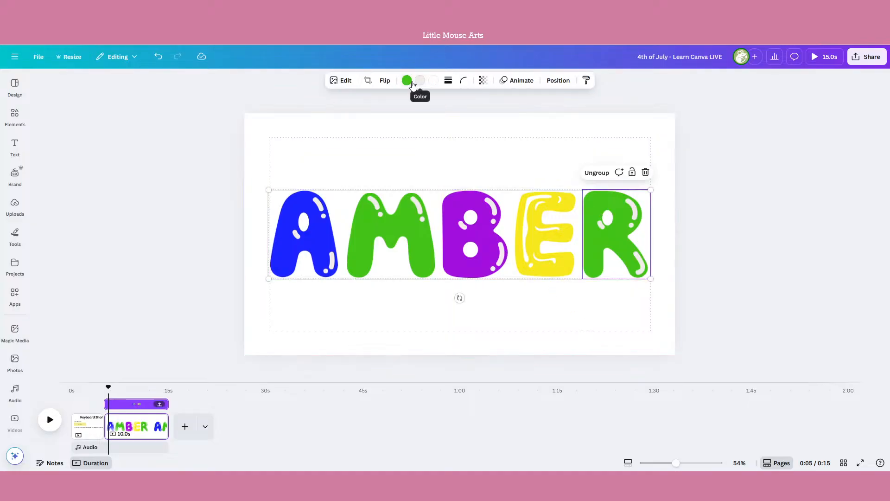
pyautogui.click(315, 237)
pyautogui.click(406, 81)
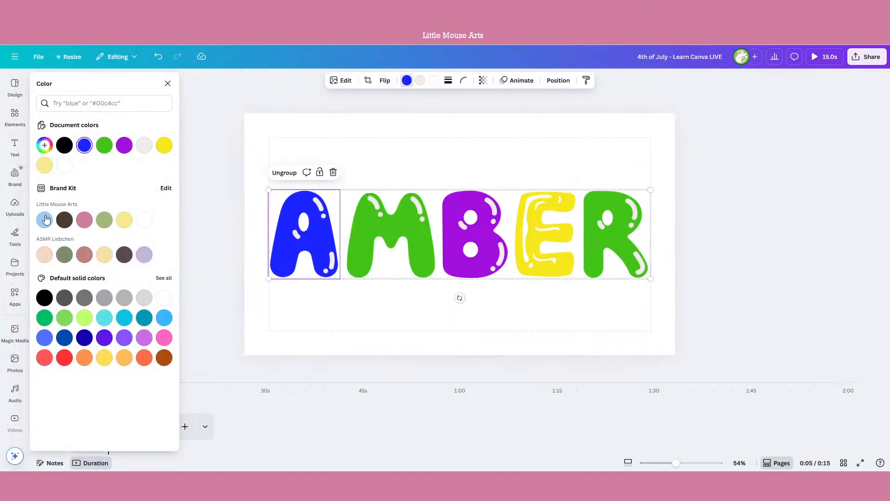
pyautogui.click(44, 220)
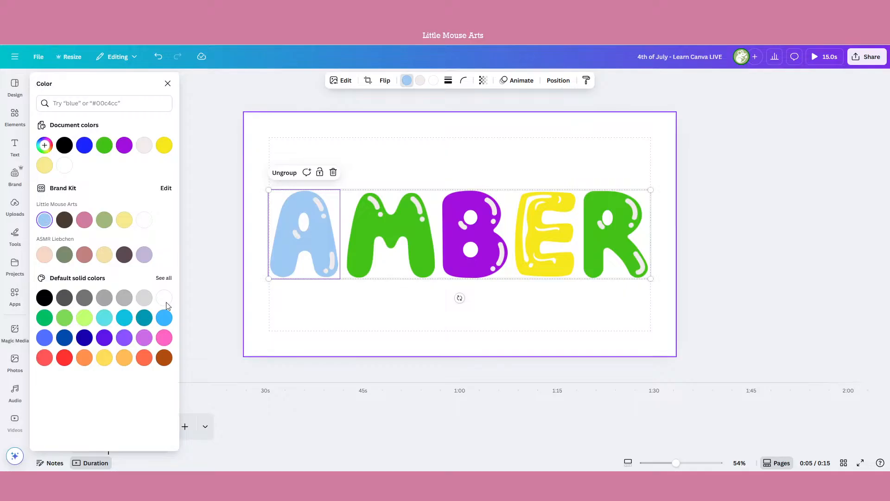
# Step: Ungroup the letters and recolour the A sage green and the M dark brown from the Little Mouse Arts palette
pyautogui.click(288, 173)
pyautogui.click(314, 223)
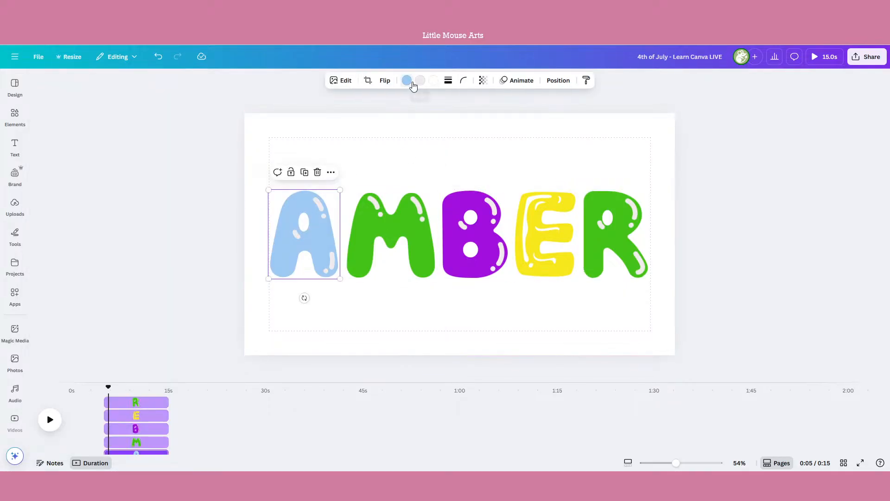
pyautogui.click(407, 80)
pyautogui.click(104, 220)
pyautogui.click(420, 204)
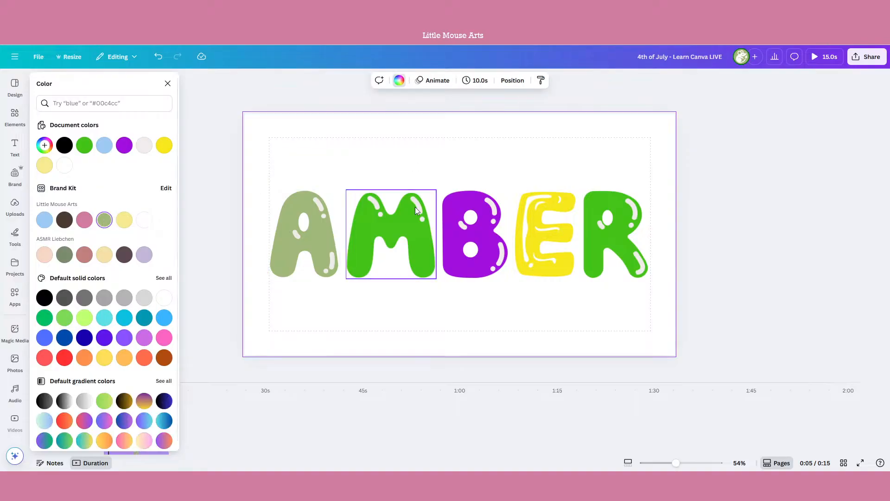
pyautogui.click(65, 220)
# Step: Recolour the B pink, the E pale yellow and the R light blue from the Little Mouse Arts palette
pyautogui.click(480, 233)
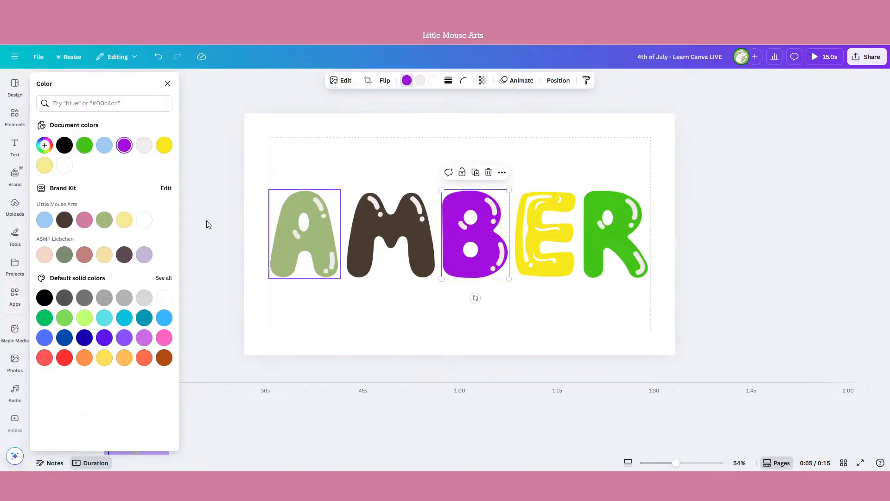
pyautogui.click(84, 220)
pyautogui.click(545, 234)
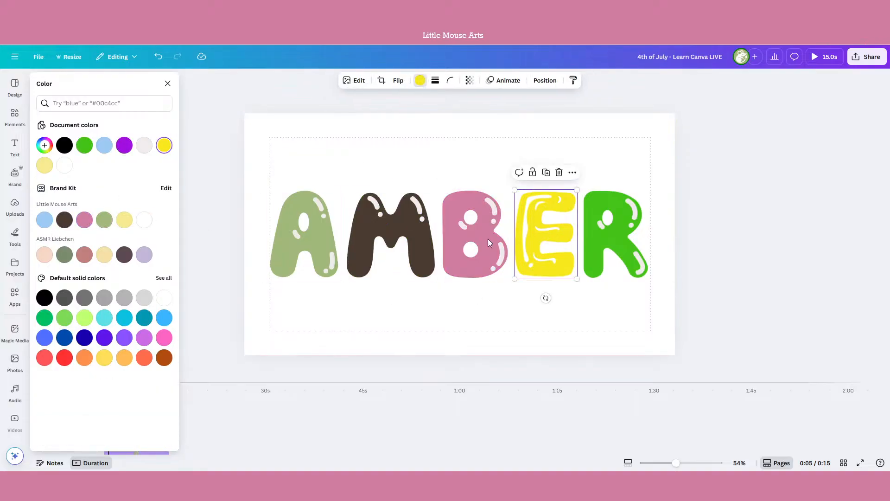
pyautogui.click(130, 221)
pyautogui.click(589, 238)
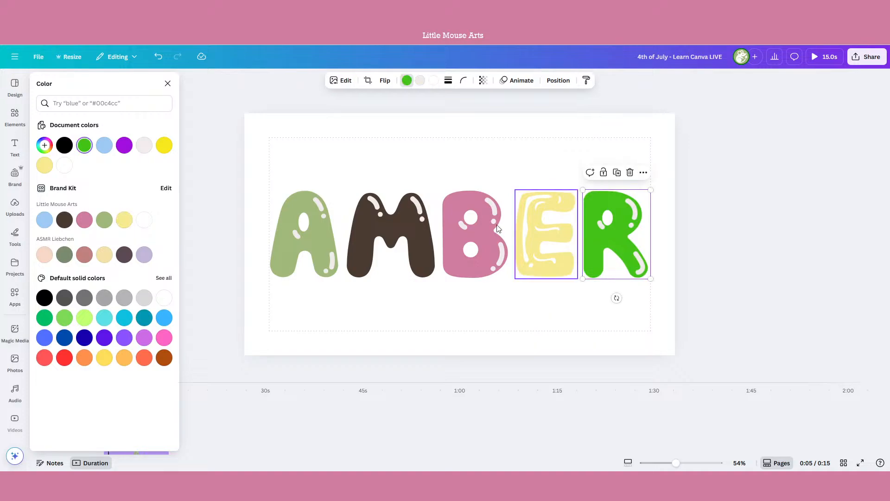
pyautogui.click(44, 220)
# Step: Group the five recoloured letters again and move the group to the upper part of the page
pyautogui.click(295, 171)
pyautogui.moveTo(295, 171); pyautogui.dragTo(636, 280)
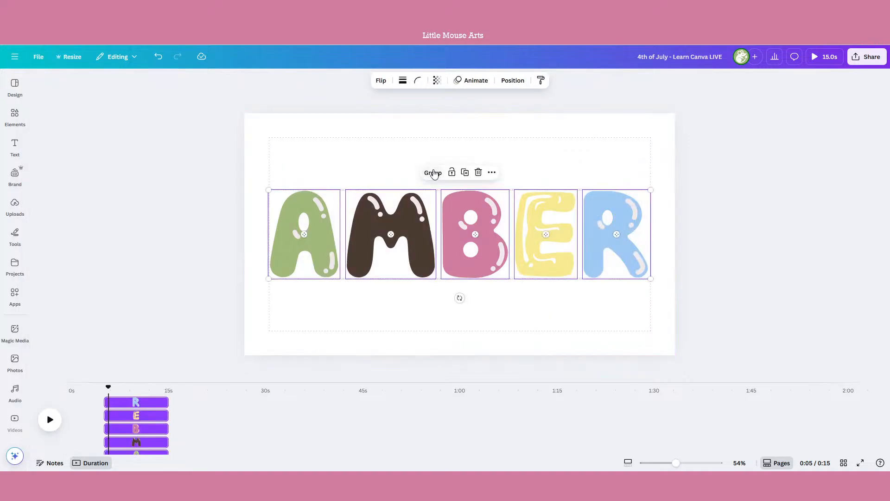
pyautogui.click(434, 173)
pyautogui.click(584, 176)
pyautogui.moveTo(471, 215); pyautogui.dragTo(466, 166)
pyautogui.click(535, 301)
# Step: Delete the grouped letters from the page and clear the "bubble letter" search in the elements library
pyautogui.moveTo(678, 301); pyautogui.dragTo(263, 140)
pyautogui.click(492, 122)
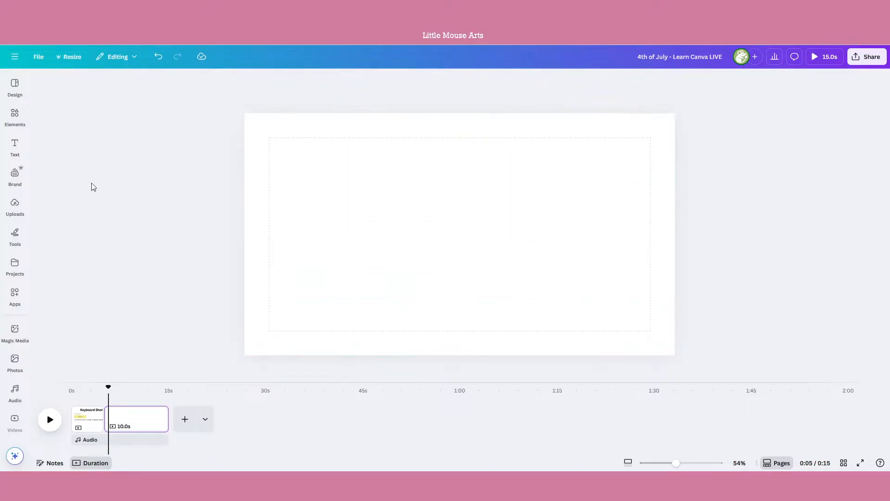
pyautogui.click(14, 116)
pyautogui.click(42, 85)
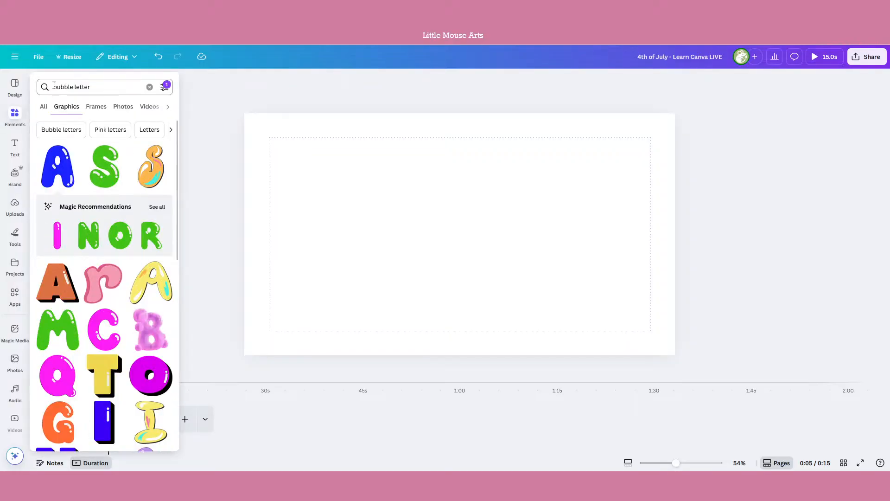
pyautogui.click(149, 87)
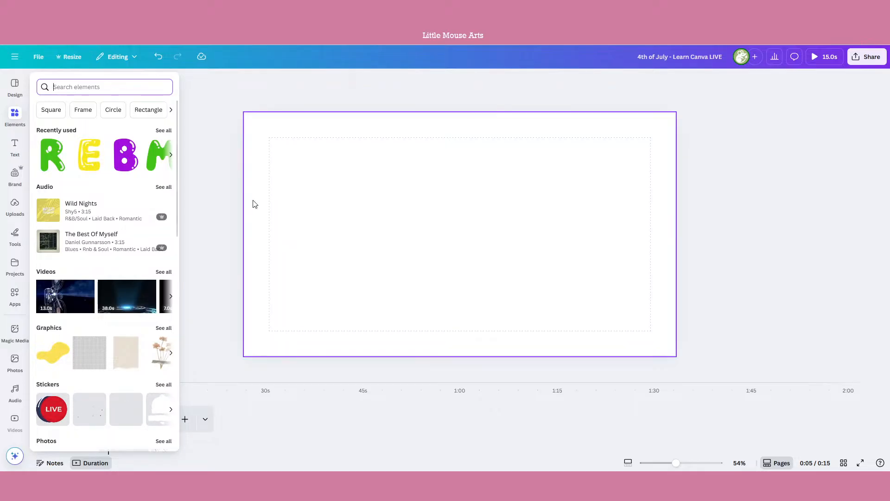
# Step: Sweep selection areas across the empty page, and undo the deletion of the grouped letters
pyautogui.moveTo(254, 107); pyautogui.dragTo(806, 350)
pyautogui.moveTo(231, 89); pyautogui.dragTo(239, 108)
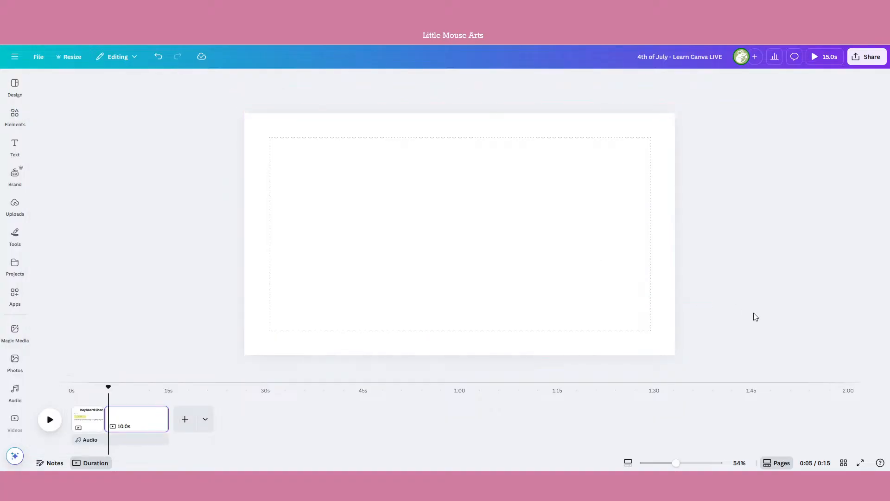
pyautogui.moveTo(753, 314); pyautogui.dragTo(114, 92)
pyautogui.hotkey('ctrl', 'z')
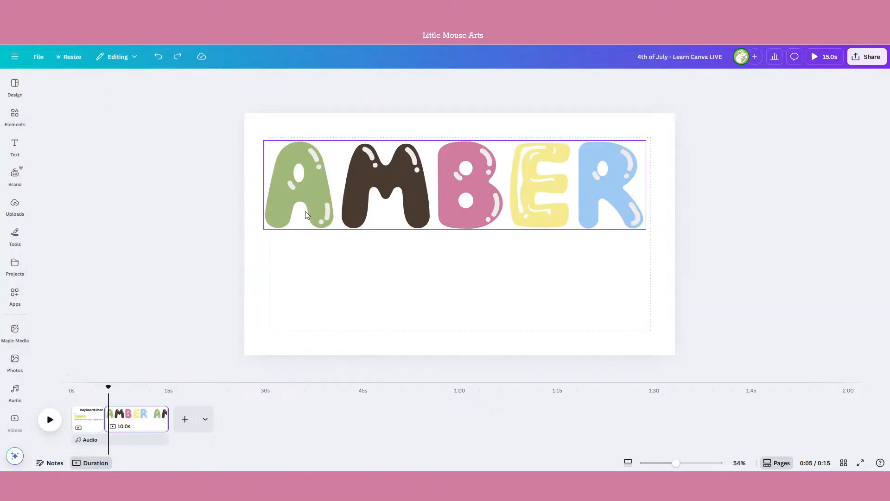
# Step: Ungroup the five coloured letters on the second page
pyautogui.click(540, 185)
pyautogui.click(521, 123)
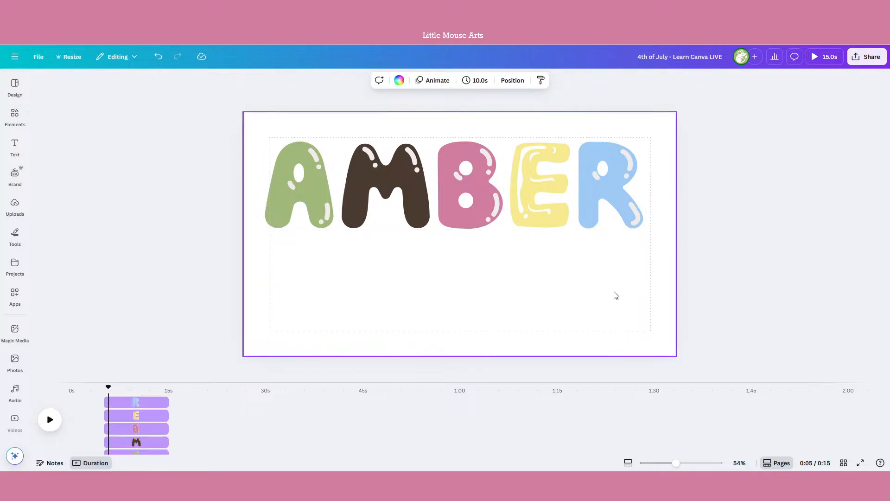
# Step: Scatter the M, B and E letters to different heights across the page
pyautogui.moveTo(386, 214); pyautogui.dragTo(367, 279)
pyautogui.moveTo(477, 162); pyautogui.dragTo(546, 324)
pyautogui.moveTo(547, 204); pyautogui.dragTo(488, 189)
# Step: Select all five letters, shrink them to about half size and reposition them on the page
pyautogui.click(740, 349)
pyautogui.moveTo(741, 348); pyautogui.dragTo(54, 70)
pyautogui.moveTo(646, 126); pyautogui.dragTo(439, 252)
pyautogui.moveTo(440, 284); pyautogui.dragTo(476, 189)
# Step: Try centre alignment and right alignment on all five selected letters, and undo both alignments
pyautogui.click(570, 324)
pyautogui.moveTo(570, 324); pyautogui.dragTo(149, 103)
pyautogui.click(425, 150)
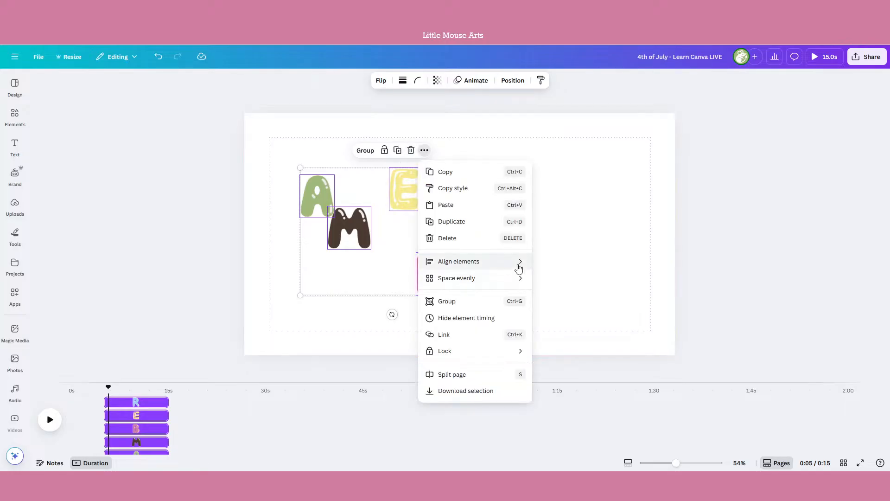
pyautogui.moveTo(520, 263)
pyautogui.click(546, 278)
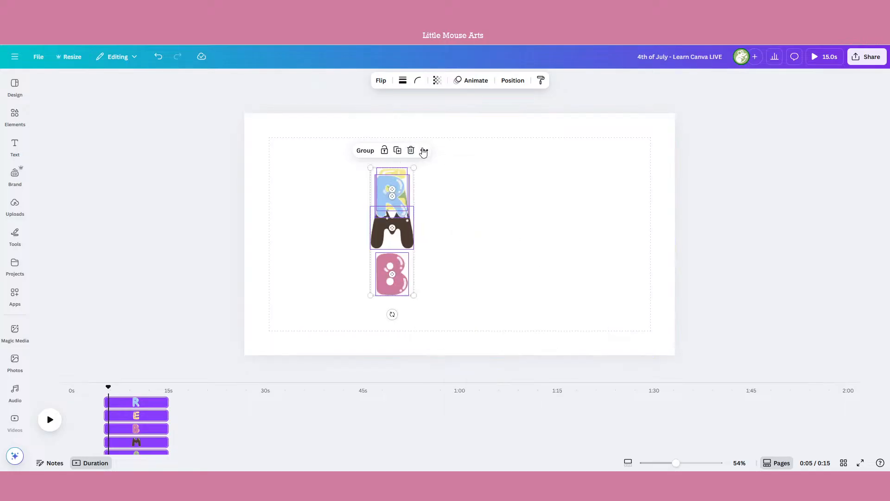
pyautogui.click(424, 150)
pyautogui.moveTo(509, 263)
pyautogui.click(559, 294)
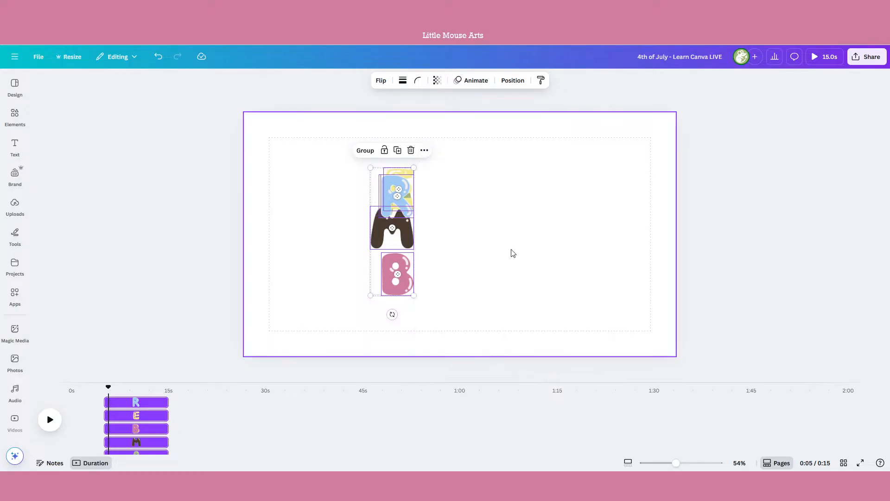
pyautogui.hotkey('ctrl', 'z')
pyautogui.hotkey('ctrl', 'z')
# Step: Align the five selected letters to a common middle line so they sit in one row
pyautogui.click(425, 149)
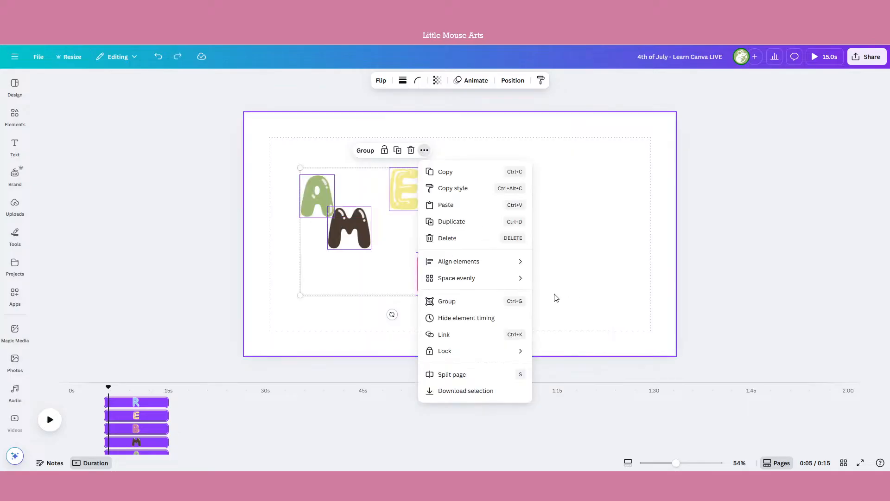
pyautogui.moveTo(509, 261)
pyautogui.click(570, 335)
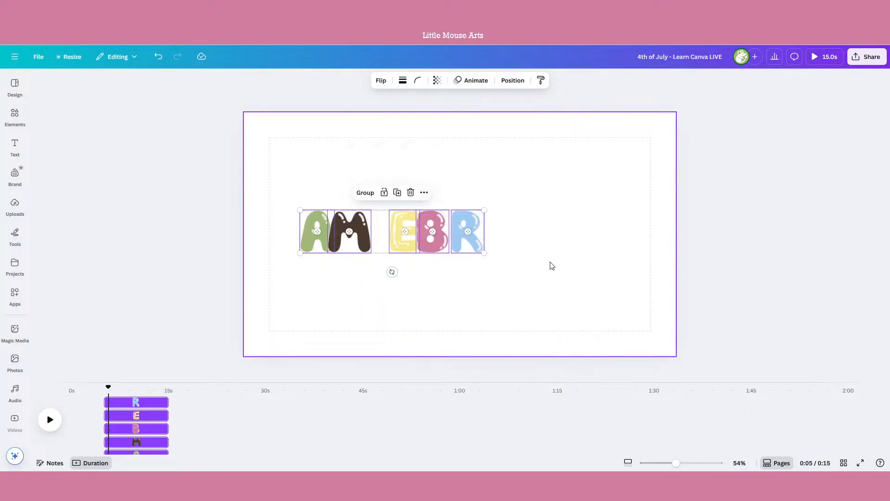
# Step: Select all five letters on the page and delete them
pyautogui.click(552, 266)
pyautogui.moveTo(551, 264); pyautogui.dragTo(280, 197)
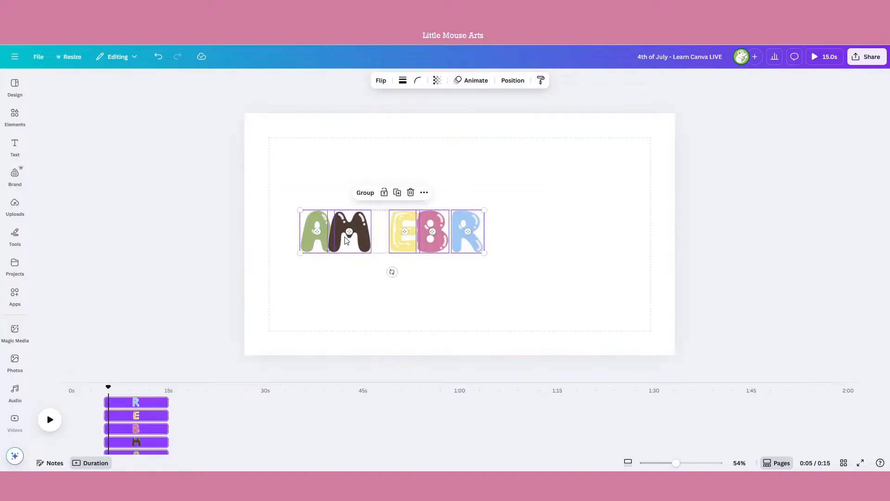
pyautogui.press('Delete')
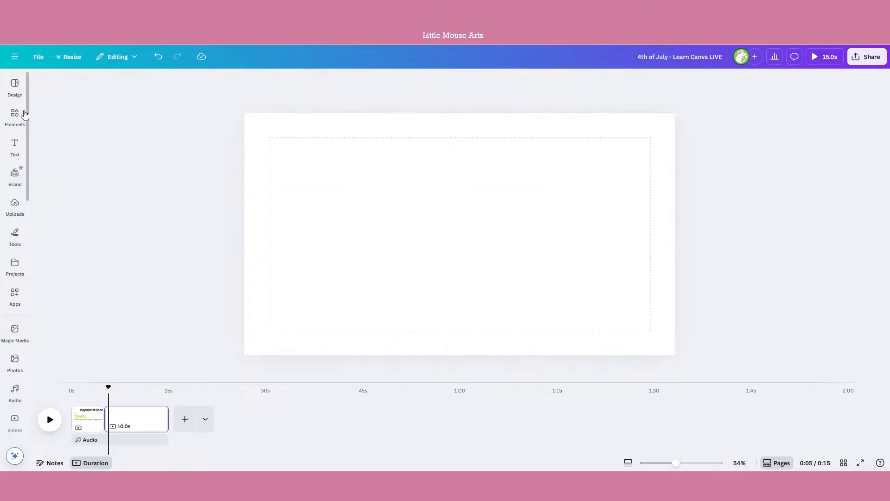
# Step: Search the elements library for "frame" and show the full list of frames
pyautogui.click(19, 115)
pyautogui.click(82, 88)
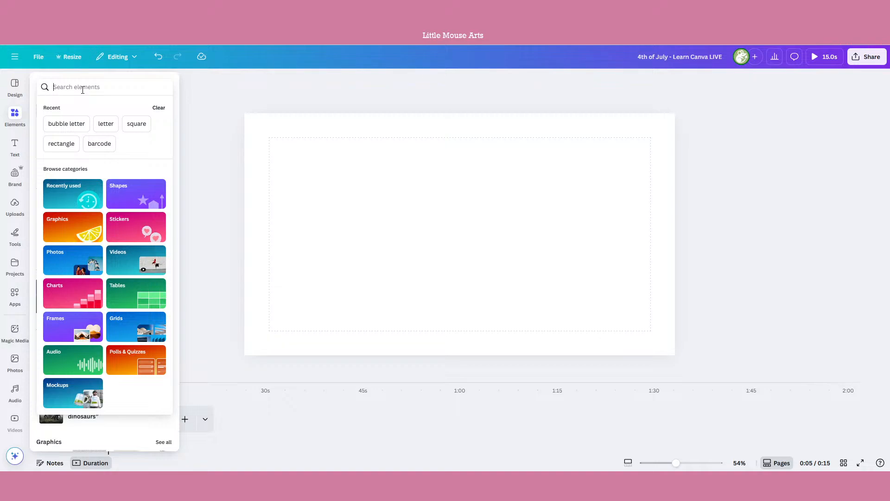
pyautogui.write('frame')
pyautogui.press('Return')
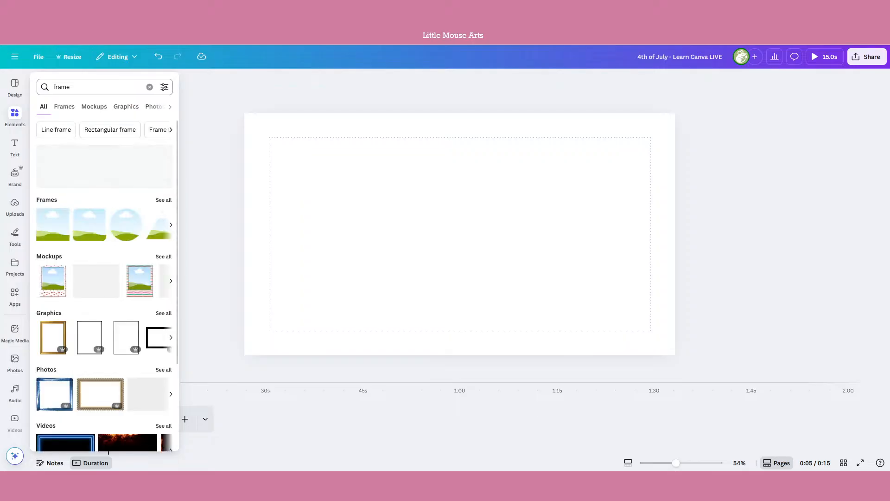
pyautogui.click(163, 200)
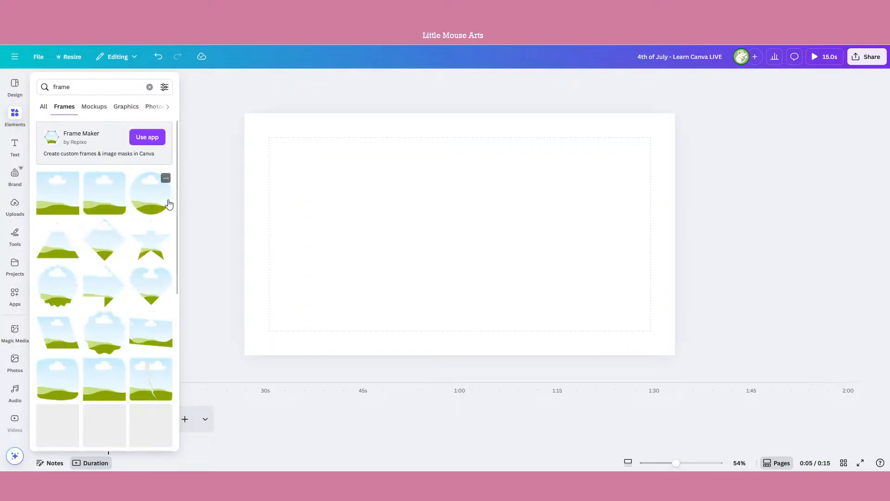
# Step: Add the circle frame and place it in the upper left corner of the page's margin guides
pyautogui.scroll(-3, 153, 354)
pyautogui.scroll(3, 167, 357)
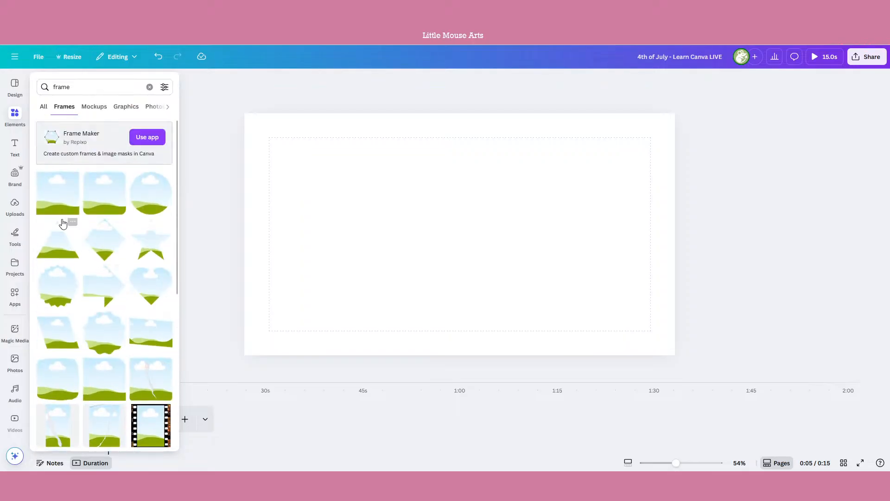
pyautogui.click(139, 211)
pyautogui.moveTo(445, 249); pyautogui.dragTo(337, 213)
pyautogui.click(492, 262)
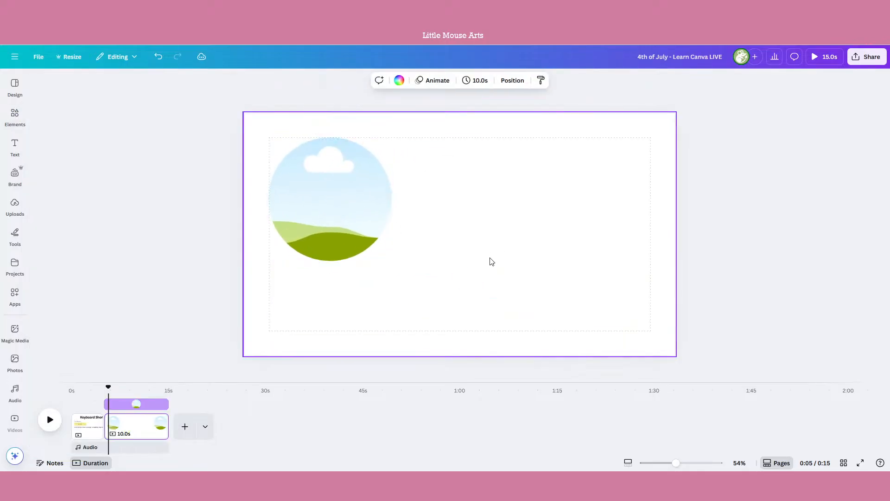
# Step: Search the frames for "ipad"
pyautogui.click(18, 116)
pyautogui.doubleClick(118, 94)
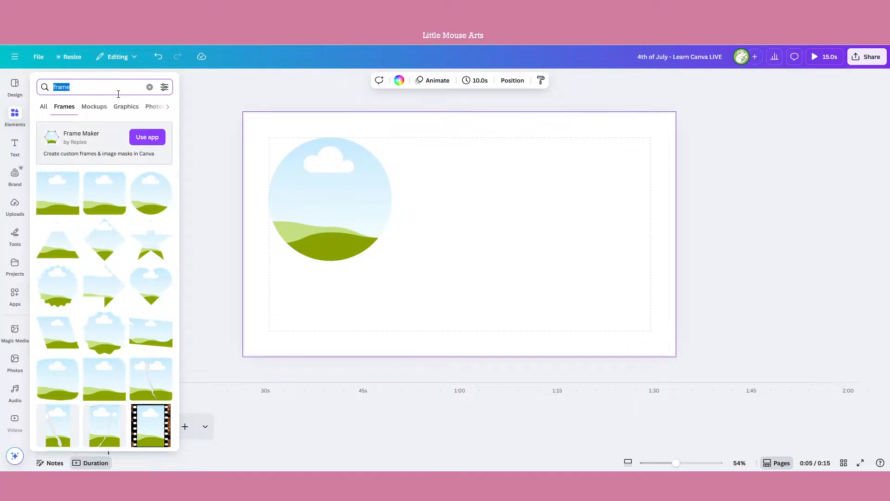
pyautogui.press('BackSpace')
pyautogui.write('ipad')
pyautogui.press('Return')
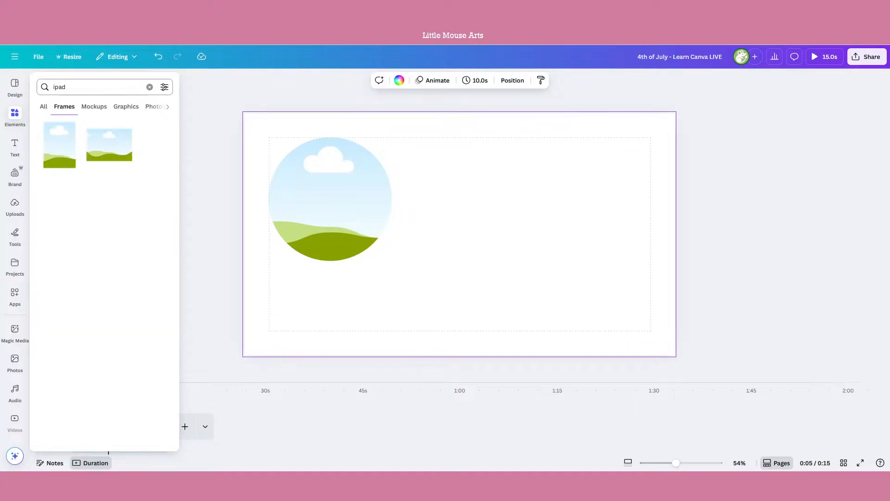
# Step: Search the frames for "tablet", add the black portrait tablet frame beside the circle and enlarge it slightly
pyautogui.doubleClick(81, 90)
pyautogui.write('tablet')
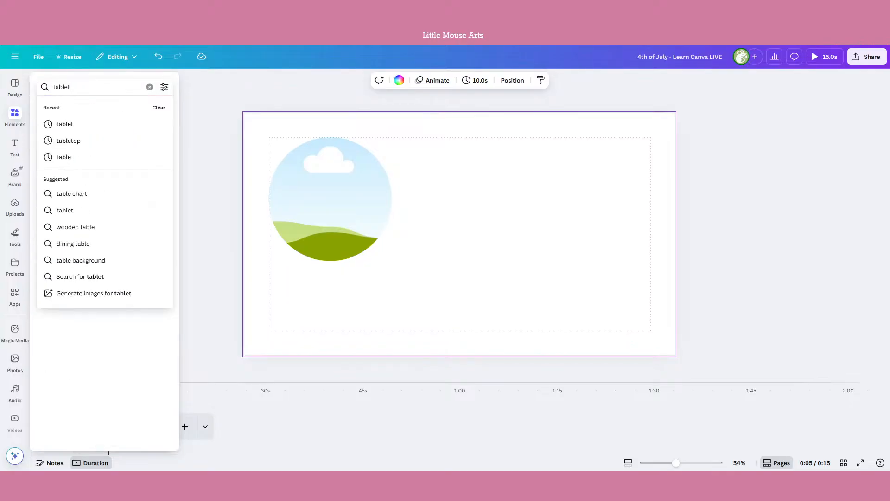
pyautogui.press('Return')
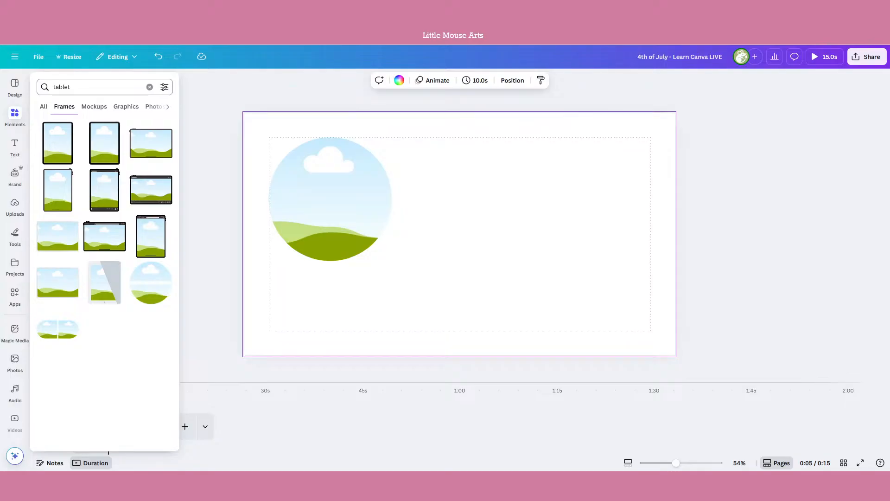
pyautogui.click(116, 160)
pyautogui.moveTo(445, 252); pyautogui.dragTo(429, 216)
pyautogui.moveTo(491, 261); pyautogui.dragTo(497, 268)
pyautogui.click(186, 177)
# Step: Search the frames for "film" and place the pastel film strip frame beside the tablet
pyautogui.moveTo(10, 114)
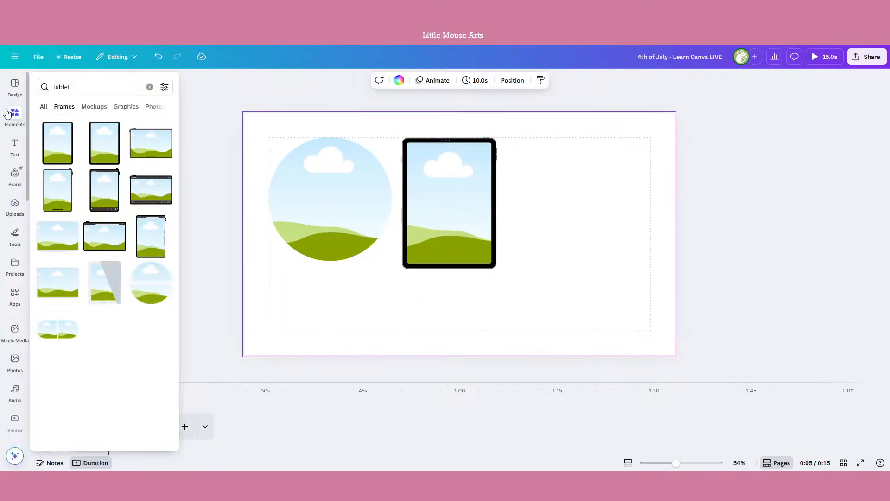
pyautogui.click(67, 88)
pyautogui.write('film')
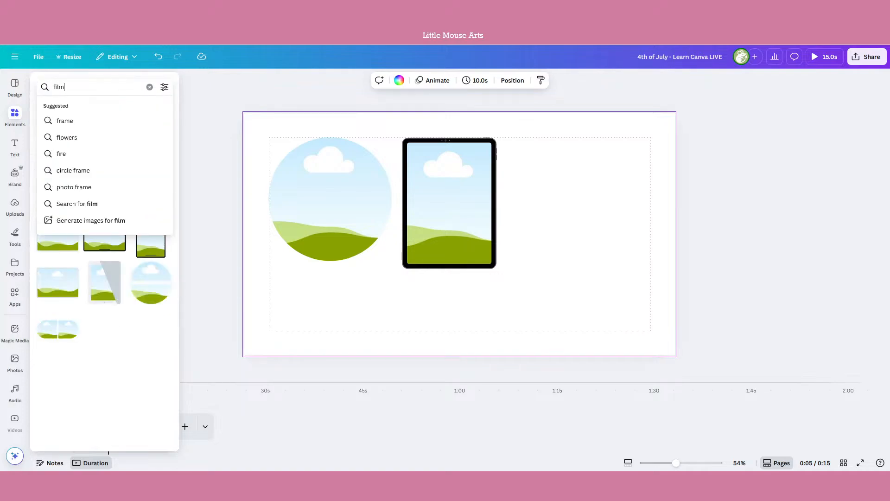
pyautogui.press('Return')
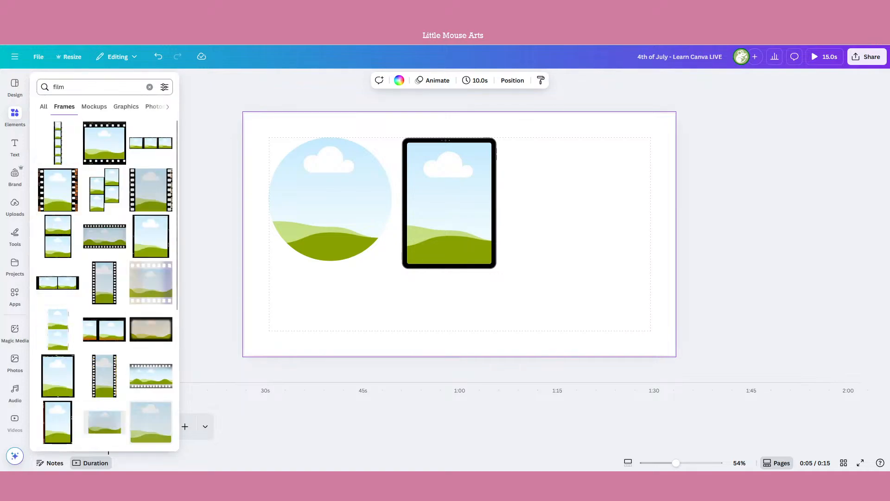
pyautogui.click(150, 283)
pyautogui.moveTo(519, 260); pyautogui.dragTo(587, 219)
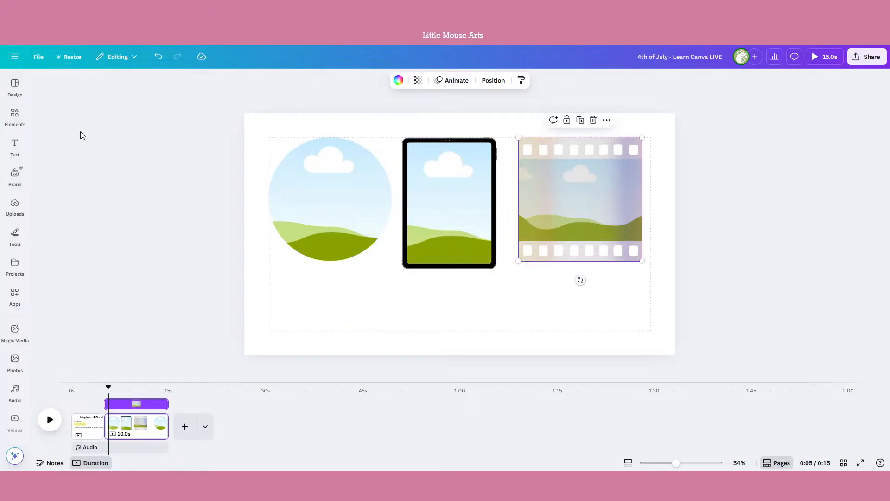
# Step: Search the frames for "mockup" and look through the device frames
pyautogui.click(15, 114)
pyautogui.click(91, 86)
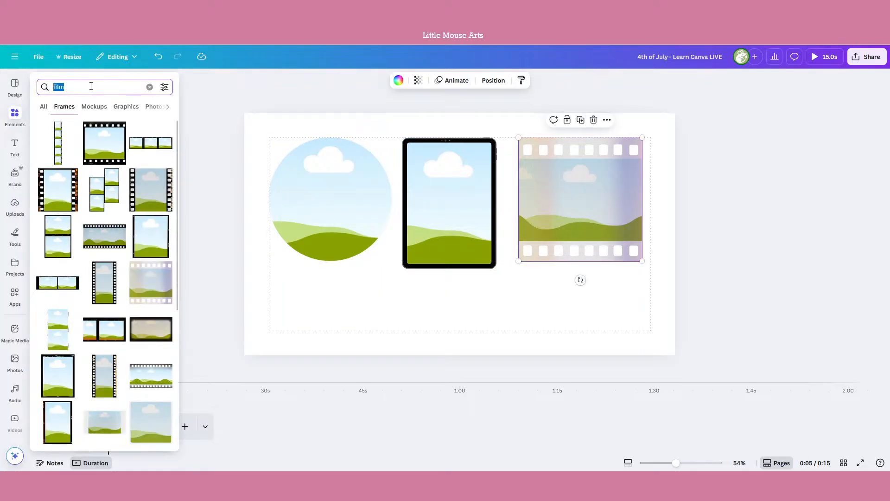
pyautogui.write('mockup')
pyautogui.press('Return')
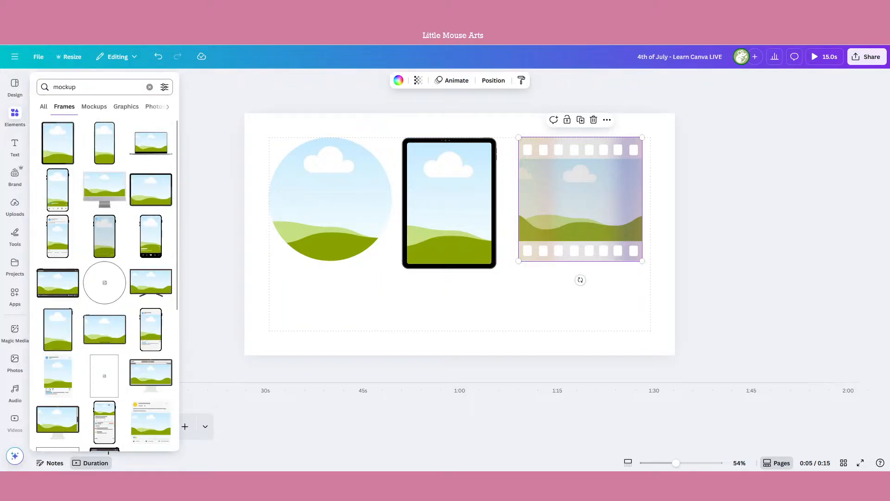
pyautogui.scroll(-3, 143, 225)
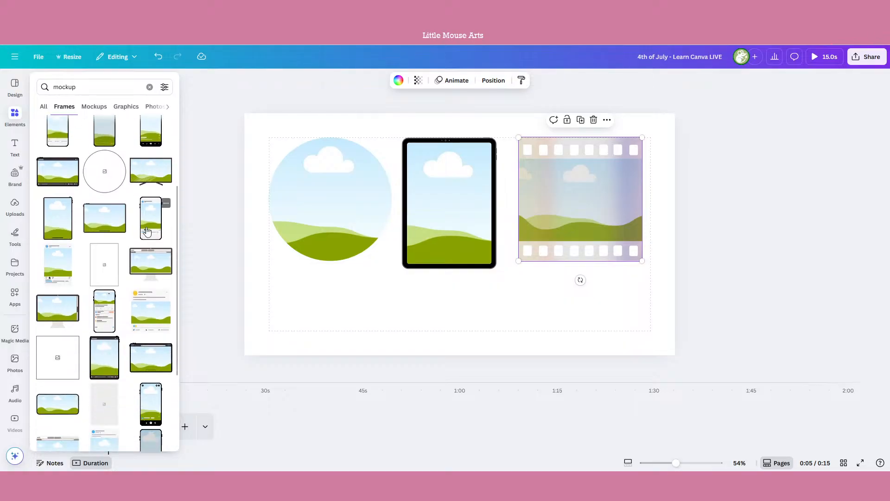
pyautogui.scroll(3, 147, 231)
# Step: Try the TV screen frame over the lower part of the page, and delete it
pyautogui.click(151, 277)
pyautogui.moveTo(509, 252); pyautogui.dragTo(440, 292)
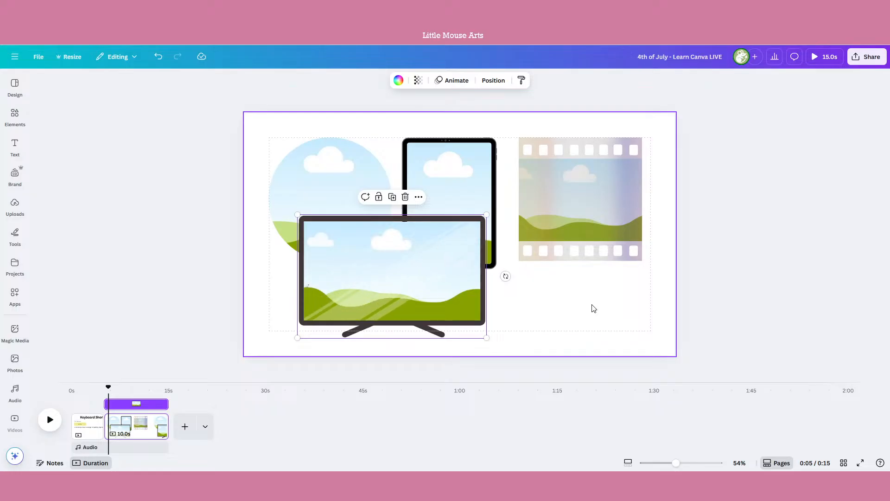
pyautogui.click(405, 196)
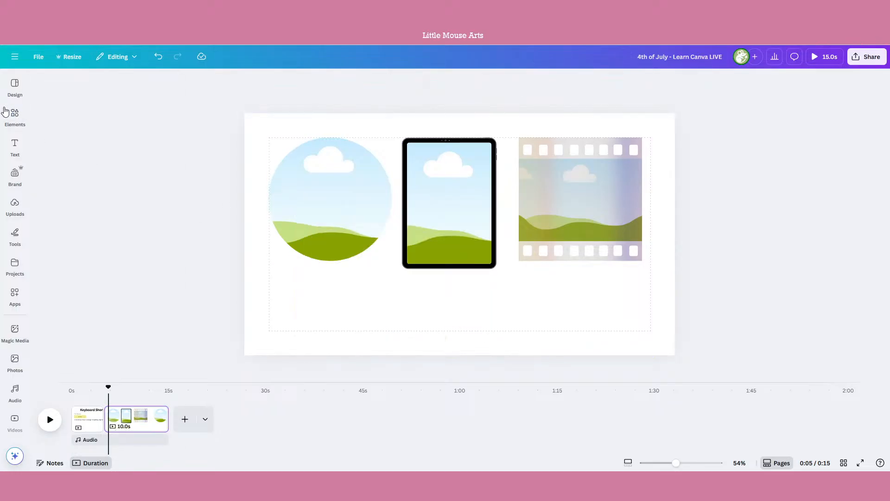
# Step: Search the frames for "social media"
pyautogui.click(15, 116)
pyautogui.click(66, 82)
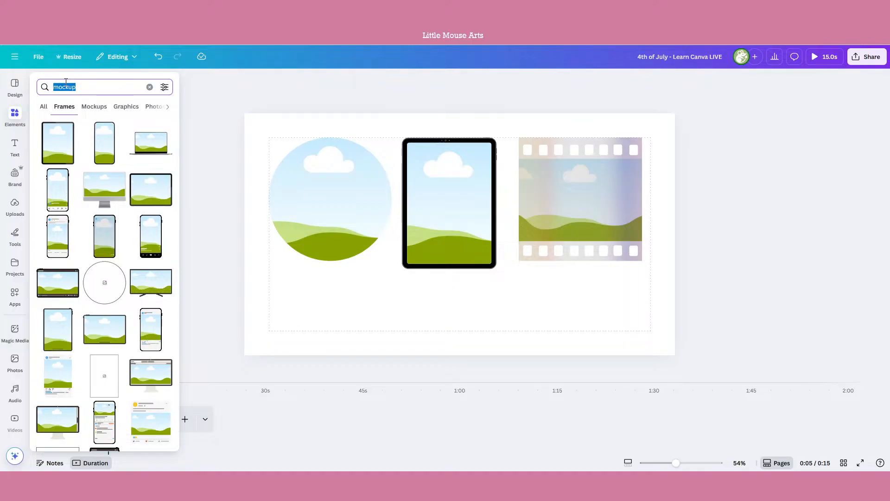
pyautogui.write('social media')
pyautogui.press('Return')
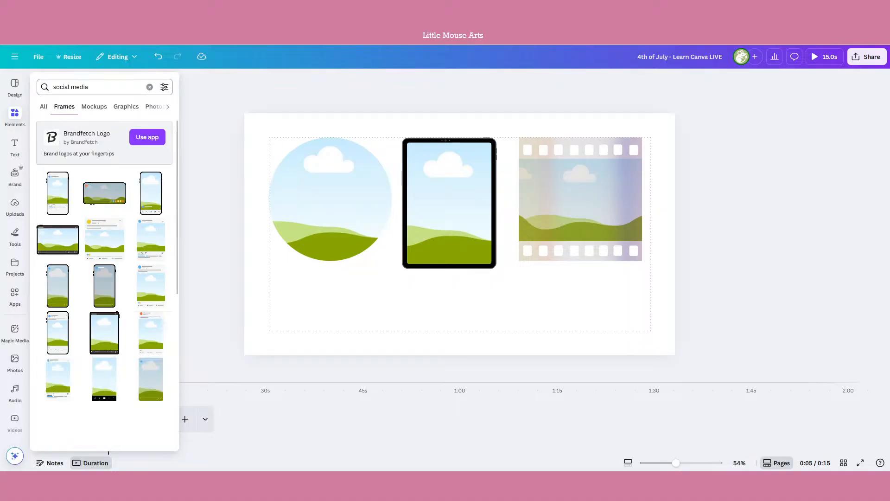
# Step: Try the Free and Animated filters on the social media frame search, and remove both filters
pyautogui.click(164, 86)
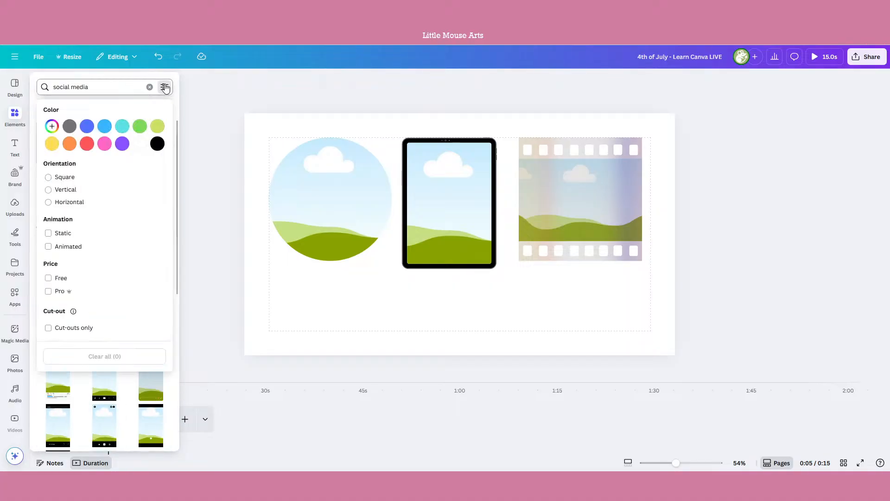
pyautogui.click(65, 278)
pyautogui.click(64, 278)
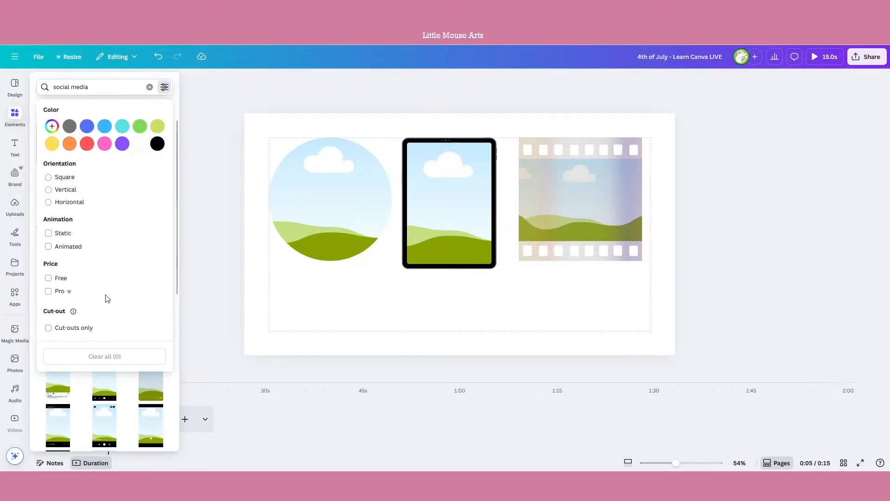
pyautogui.click(70, 246)
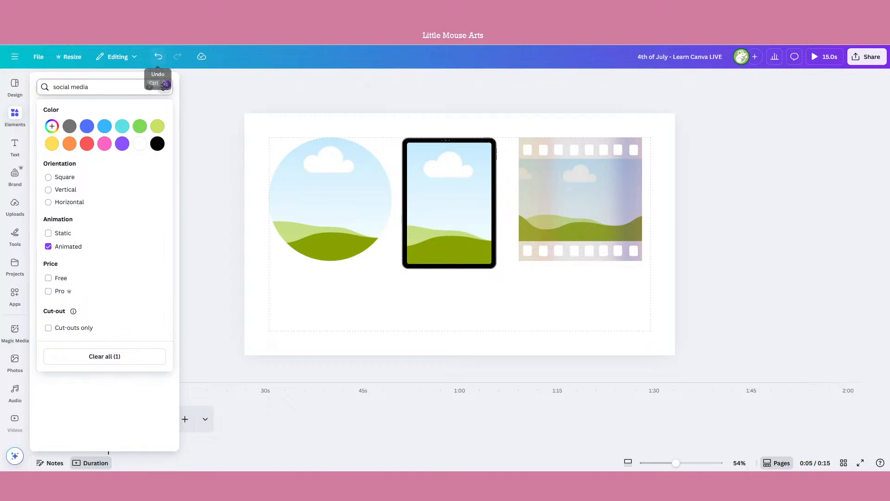
pyautogui.click(164, 88)
pyautogui.click(113, 87)
pyautogui.tripleClick(113, 86)
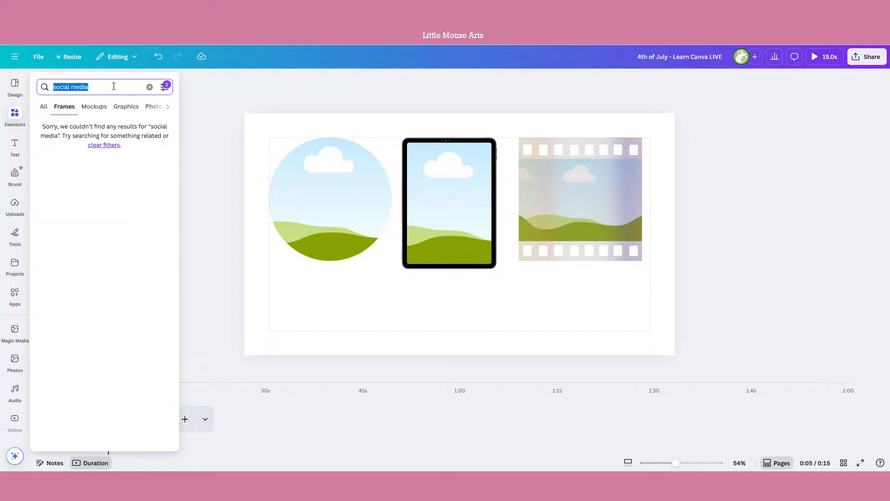
pyautogui.click(164, 86)
pyautogui.click(79, 246)
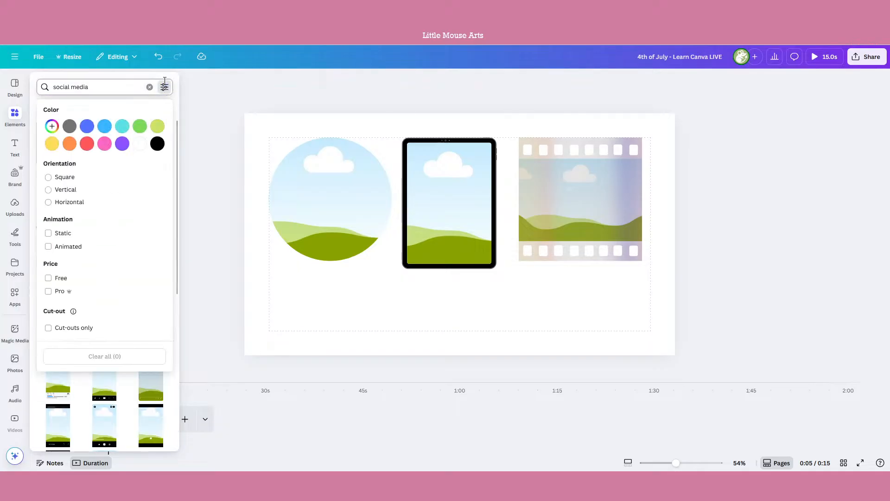
pyautogui.click(165, 87)
# Step: Add the social media post frame with the yellow profile circle and move it to the lower left of the page, overlapping the circle and tablet
pyautogui.moveTo(18, 128)
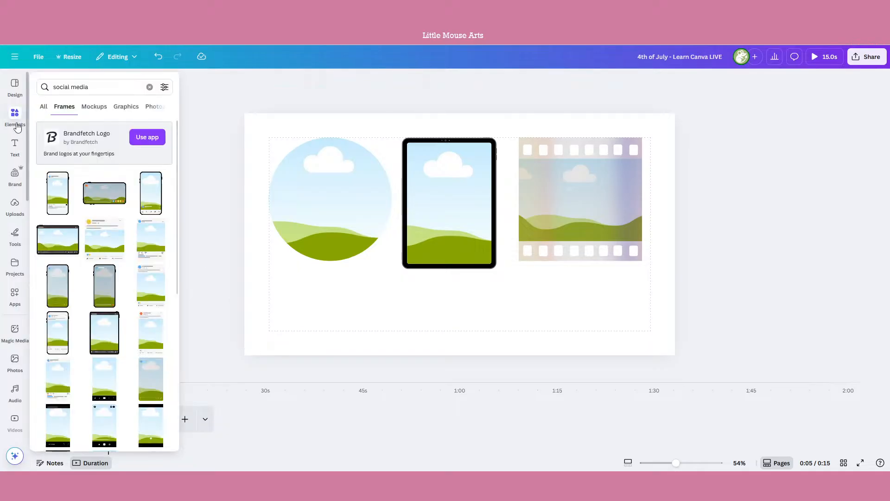
pyautogui.click(119, 249)
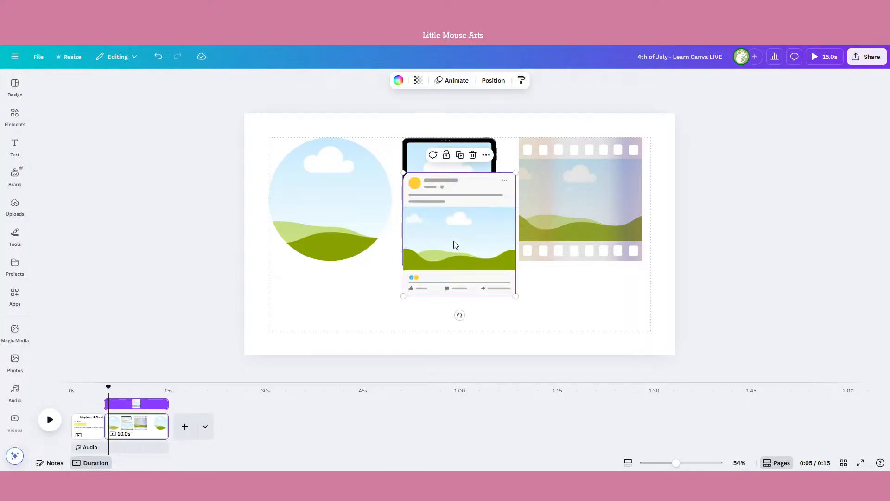
pyautogui.moveTo(453, 244); pyautogui.dragTo(367, 272)
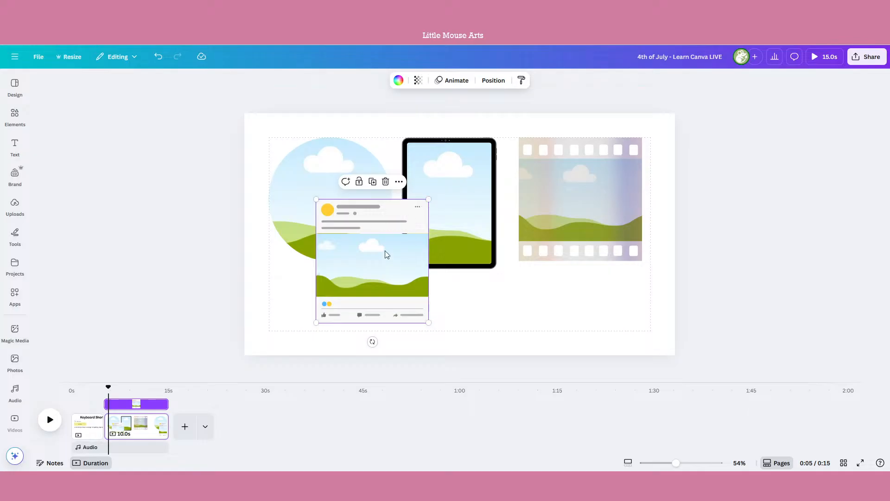
# Step: Move the social media post frame beside the tablet, and shrink the filmstrip frame and move it toward the page's lower left
pyautogui.moveTo(386, 254); pyautogui.dragTo(593, 210)
pyautogui.click(483, 207)
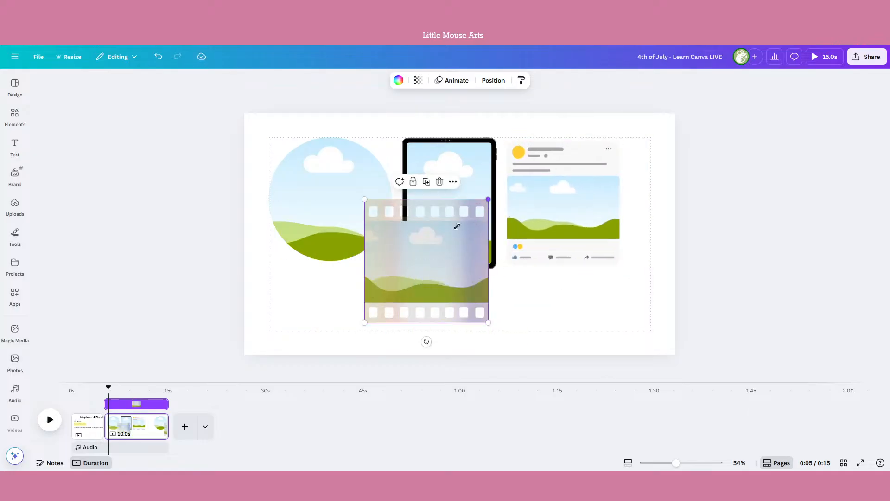
pyautogui.moveTo(488, 199); pyautogui.dragTo(448, 239)
pyautogui.moveTo(407, 283); pyautogui.dragTo(374, 305)
# Step: Shrink the circle frame in the upper left of the page and place the filmstrip frame just below it
pyautogui.click(344, 197)
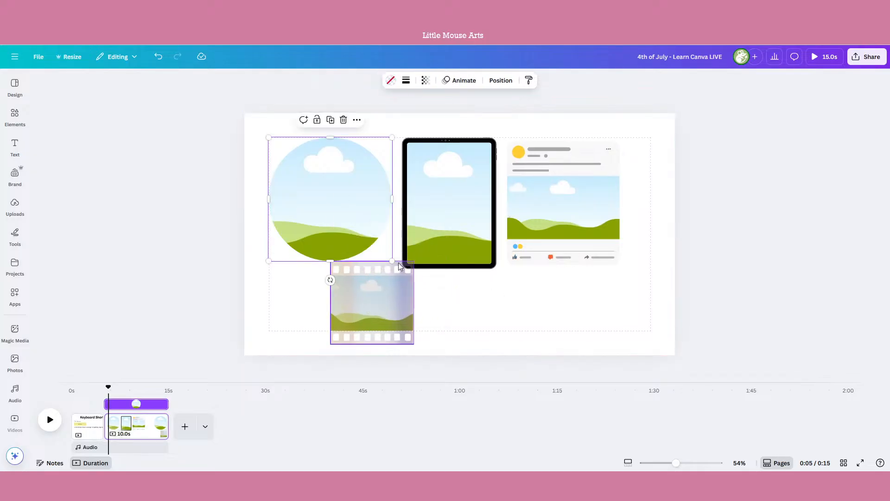
pyautogui.moveTo(392, 261); pyautogui.dragTo(350, 219)
pyautogui.moveTo(389, 287); pyautogui.dragTo(329, 259)
# Step: Move the tablet frame slightly down and to the left, between the circle and the social media post frame
pyautogui.click(447, 300)
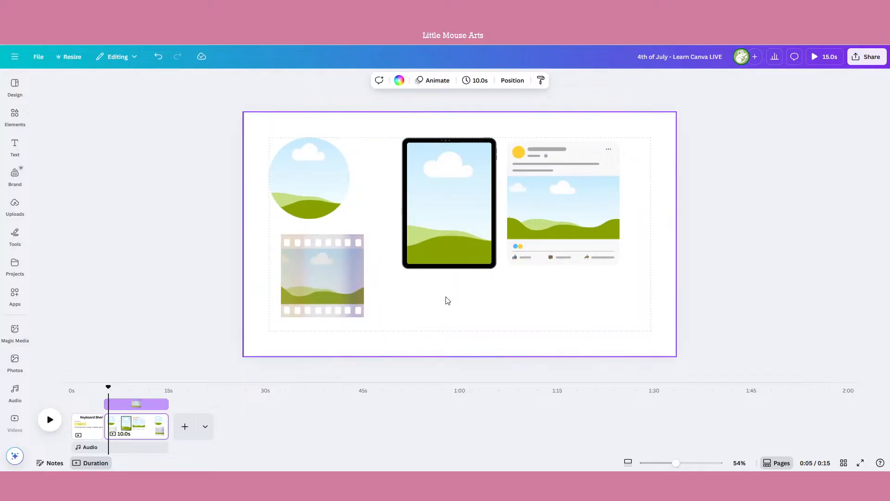
pyautogui.moveTo(444, 230); pyautogui.dragTo(433, 241)
pyautogui.click(536, 324)
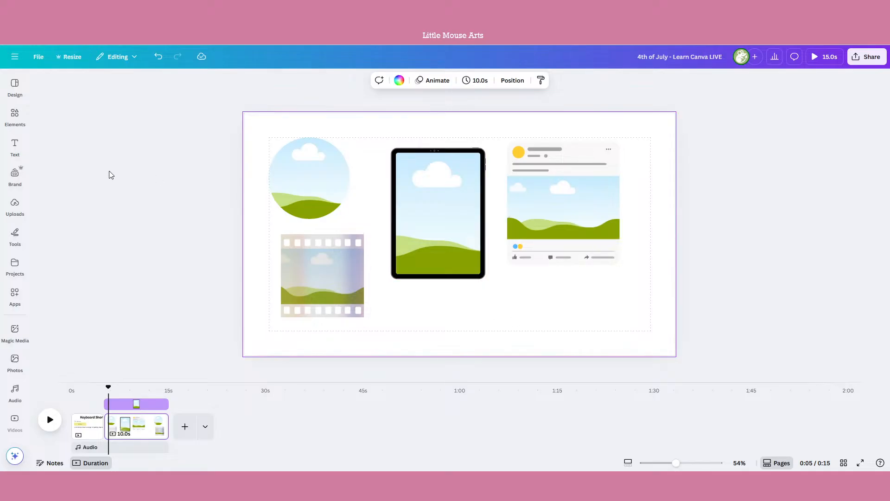
# Step: Try an uploaded image in the circle frame, and delete it
pyautogui.click(15, 205)
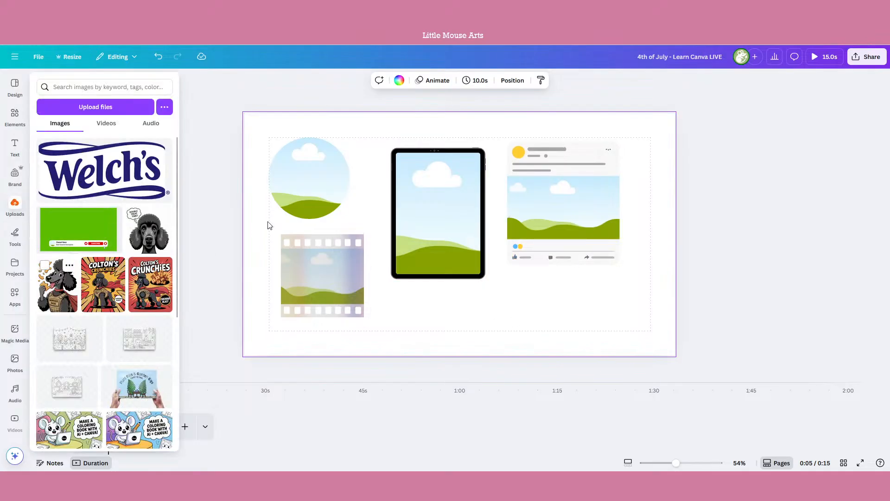
pyautogui.moveTo(270, 225); pyautogui.dragTo(303, 189)
pyautogui.click(166, 348)
pyautogui.click(297, 189)
pyautogui.press('Delete')
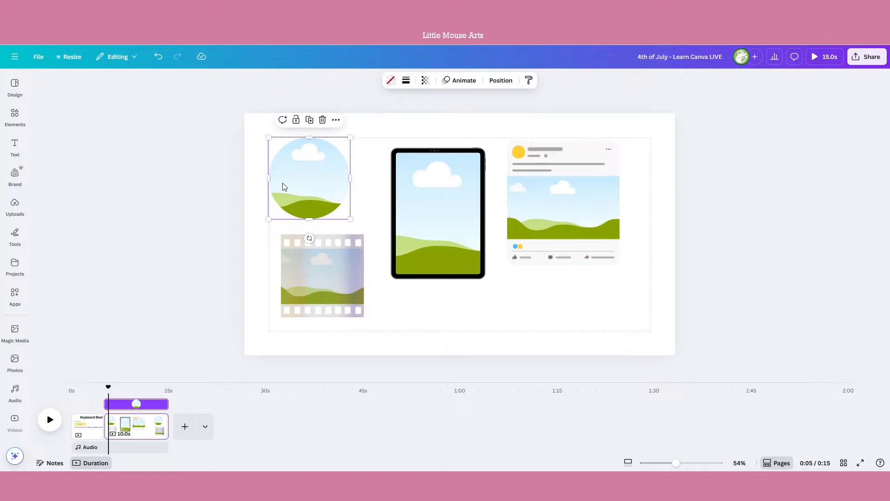
pyautogui.click(12, 126)
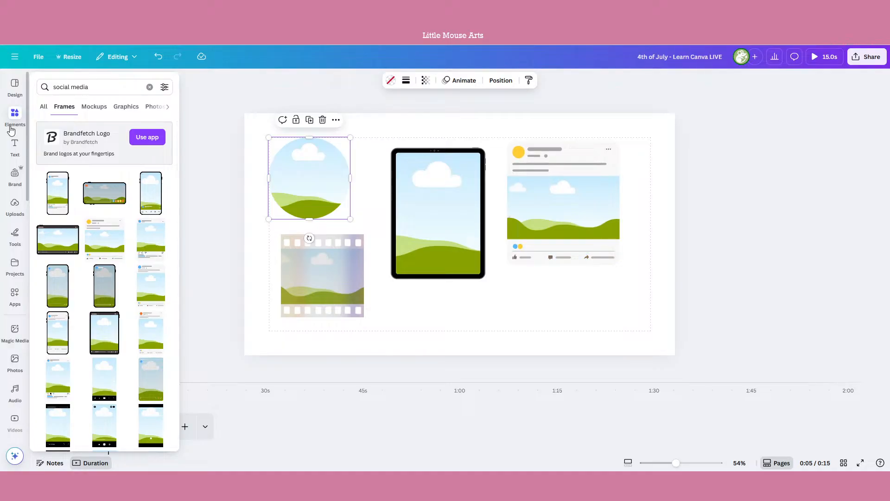
pyautogui.click(100, 89)
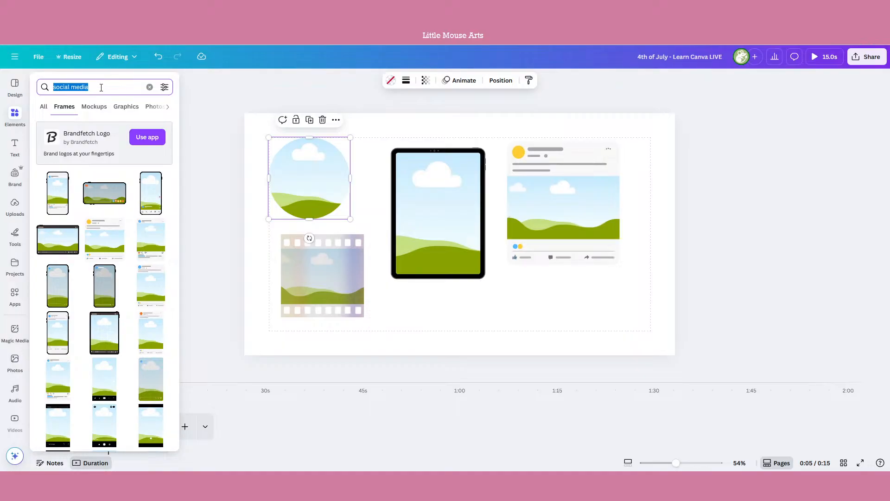
# Step: Fill the social media post frame with the uploaded "Make a Coloring Book" image with the orange cloud, and the tablet frame with the blue-background book photo
pyautogui.click(14, 207)
pyautogui.scroll(-5, 147, 229)
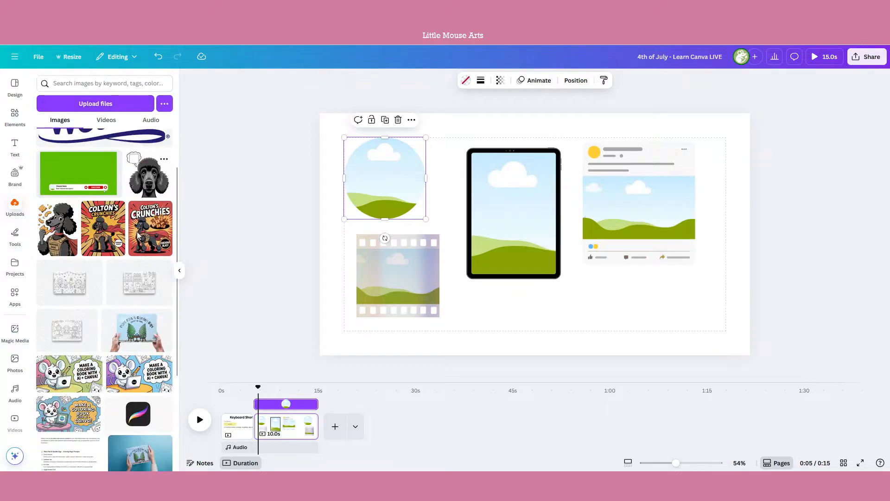
pyautogui.click(79, 271)
pyautogui.moveTo(462, 294); pyautogui.dragTo(646, 218)
pyautogui.moveTo(645, 258); pyautogui.dragTo(645, 258)
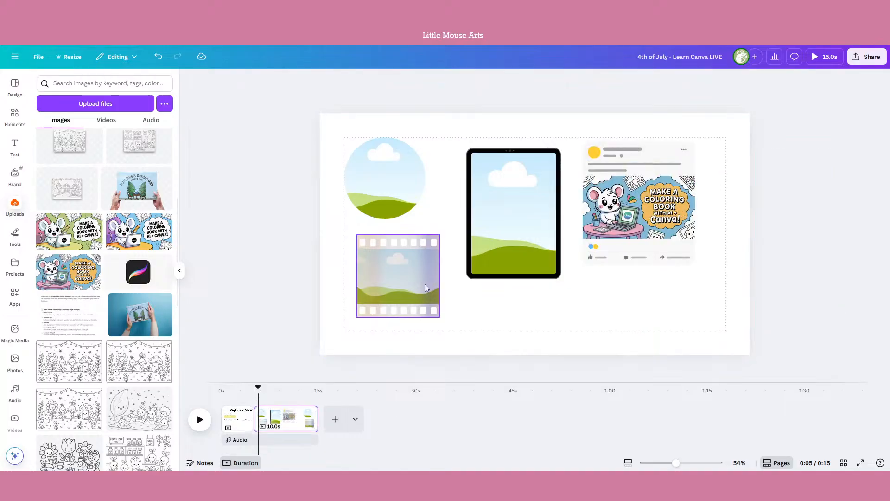
pyautogui.scroll(2, 145, 287)
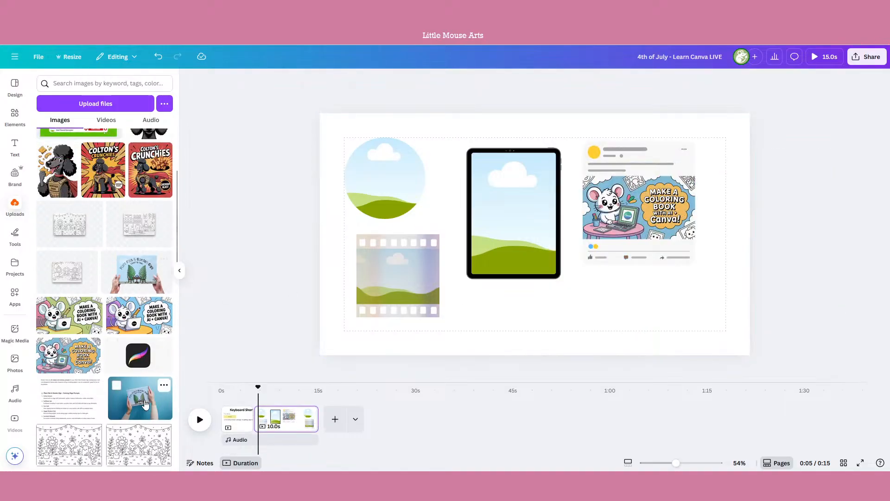
pyautogui.moveTo(133, 404); pyautogui.dragTo(513, 217)
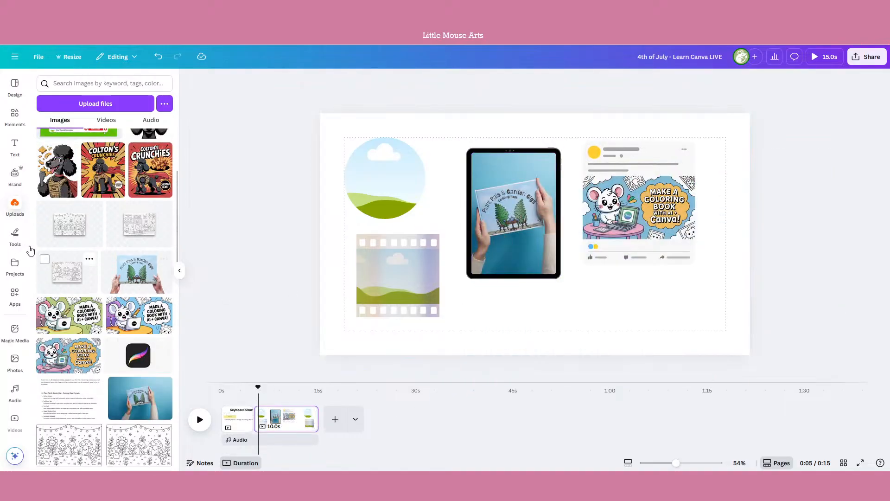
# Step: Try the uploaded "Double Treat Time?" poodle image in the circle frame, and remove it from the frame
pyautogui.scroll(3, 102, 286)
pyautogui.moveTo(163, 277); pyautogui.dragTo(155, 218)
pyautogui.click(79, 199)
pyautogui.click(148, 199)
pyautogui.click(449, 239)
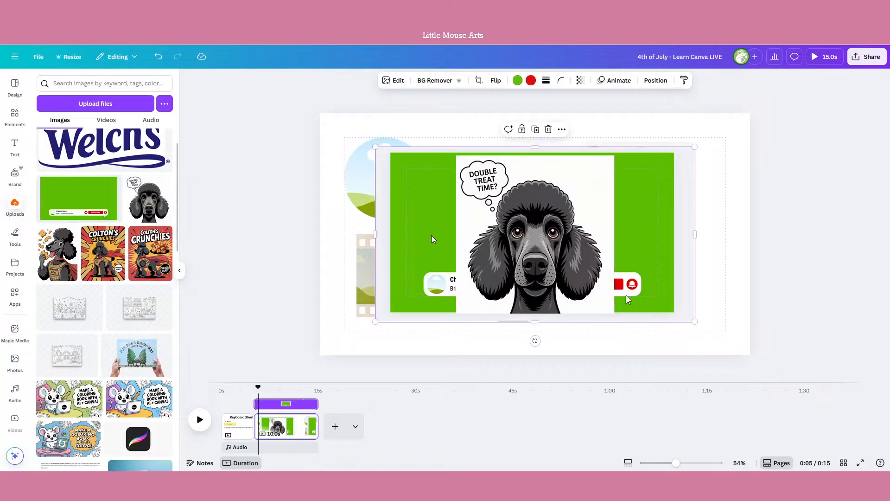
pyautogui.press('Delete')
pyautogui.moveTo(570, 269); pyautogui.dragTo(420, 197)
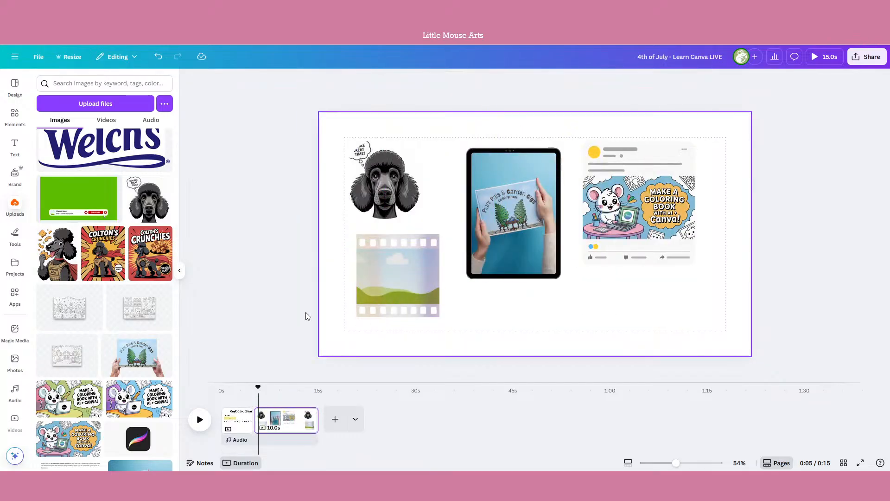
pyautogui.scroll(-3, 149, 251)
pyautogui.click(370, 161)
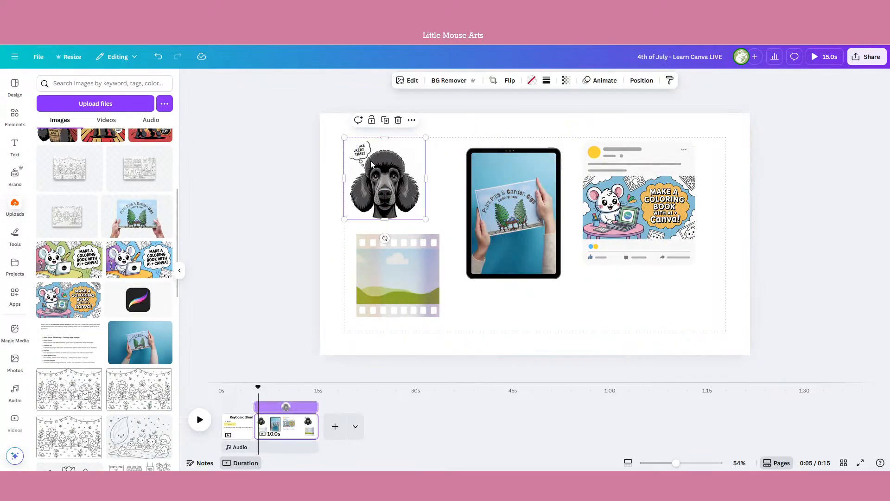
pyautogui.press('Delete')
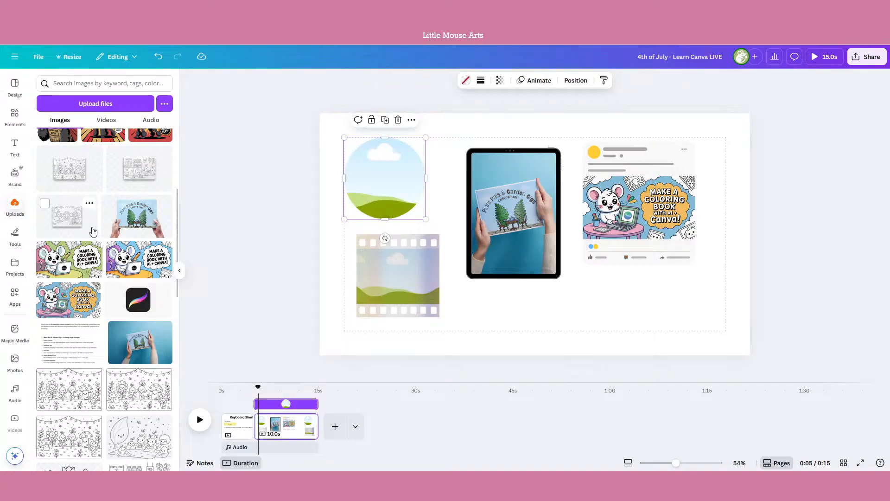
# Step: Fill the circle frame with the uploaded terrarium tea-party line drawing and the filmstrip frame with the colored ferns at a tea table
pyautogui.scroll(-5, 93, 231)
pyautogui.click(464, 268)
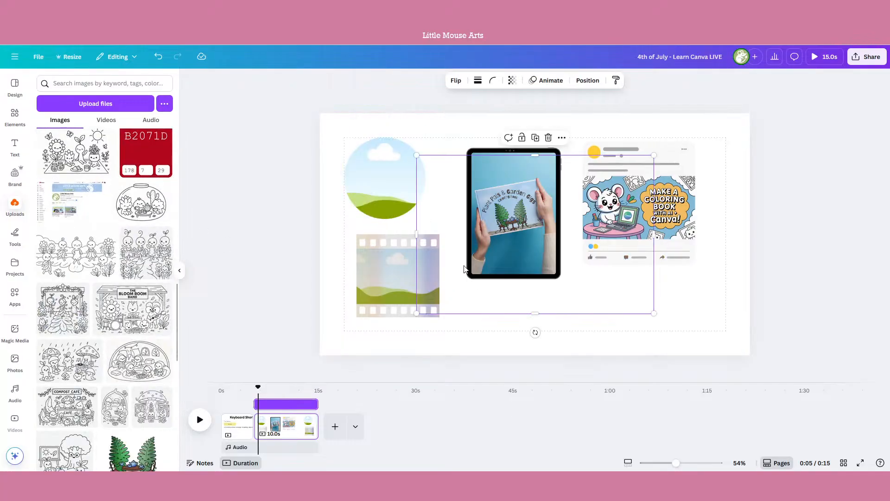
pyautogui.moveTo(140, 202); pyautogui.dragTo(385, 179)
pyautogui.scroll(-4, 134, 292)
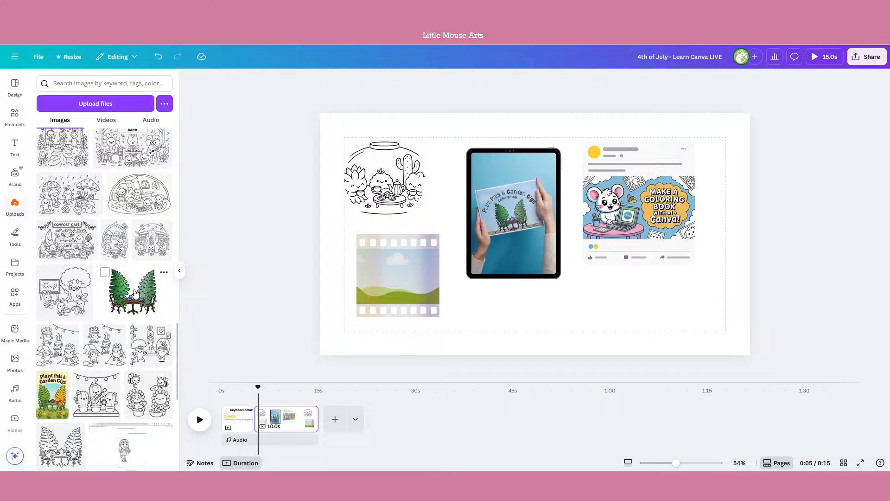
pyautogui.moveTo(134, 292); pyautogui.dragTo(398, 276)
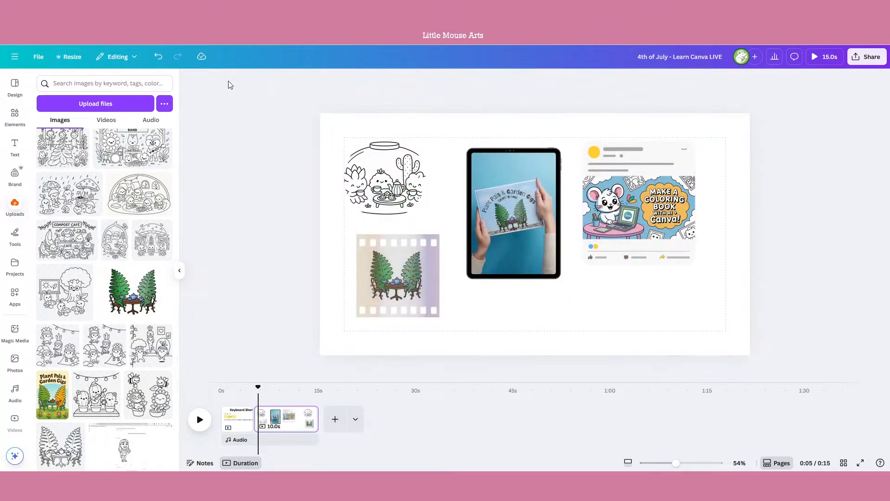
# Step: Delete all the filled frames from the second page
pyautogui.moveTo(250, 94); pyautogui.dragTo(803, 360)
pyautogui.press('Delete')
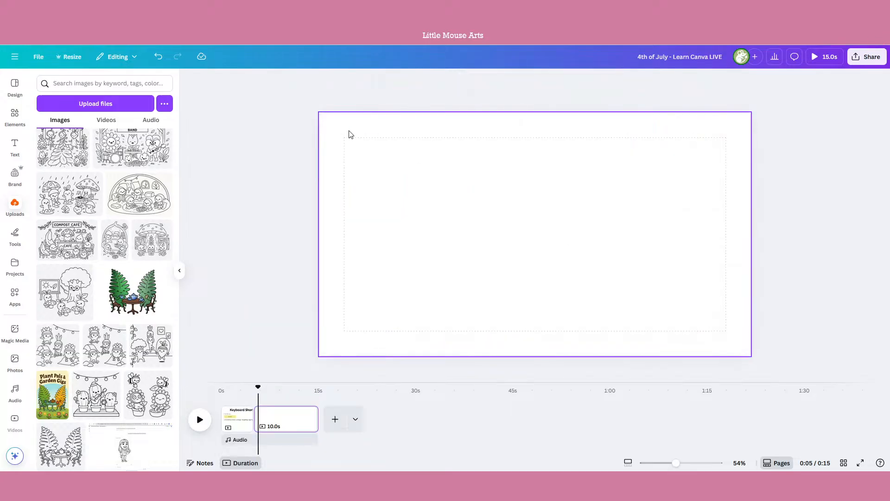
# Step: Search the frames for "collage", try the pink-headed dancing figure frame on the page, and delete it
pyautogui.click(14, 116)
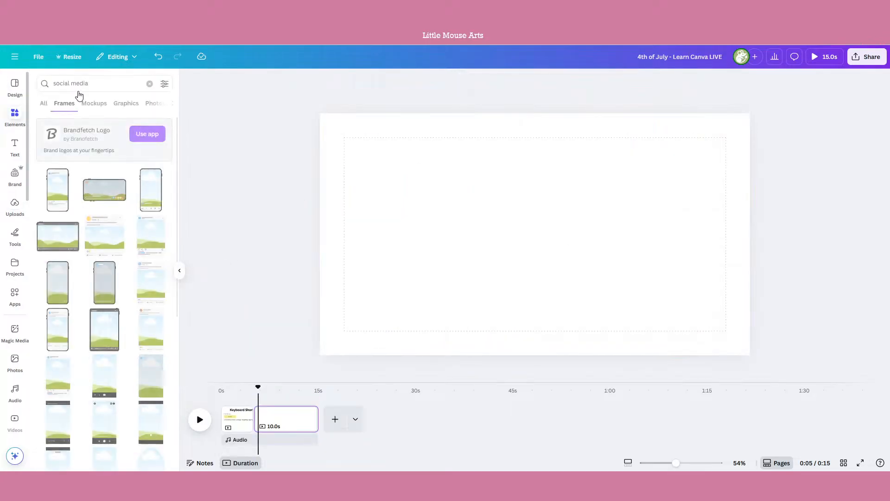
pyautogui.doubleClick(84, 84)
pyautogui.write('collage')
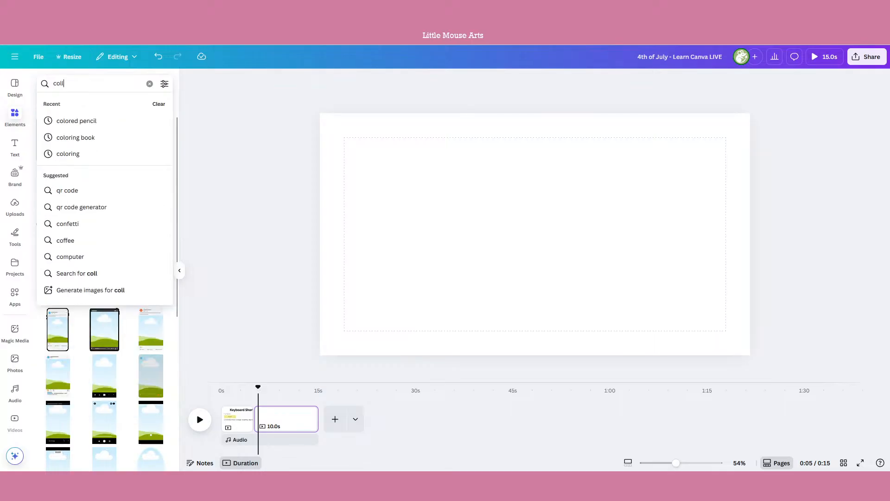
pyautogui.press('Return')
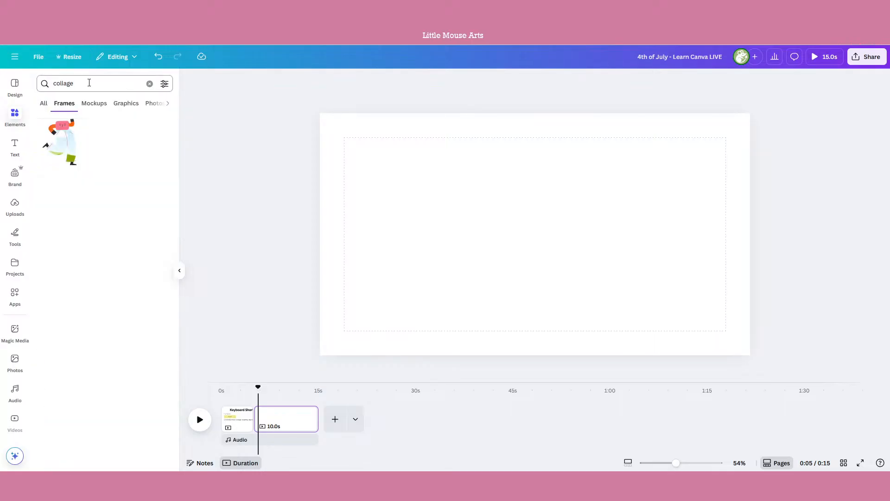
pyautogui.click(66, 131)
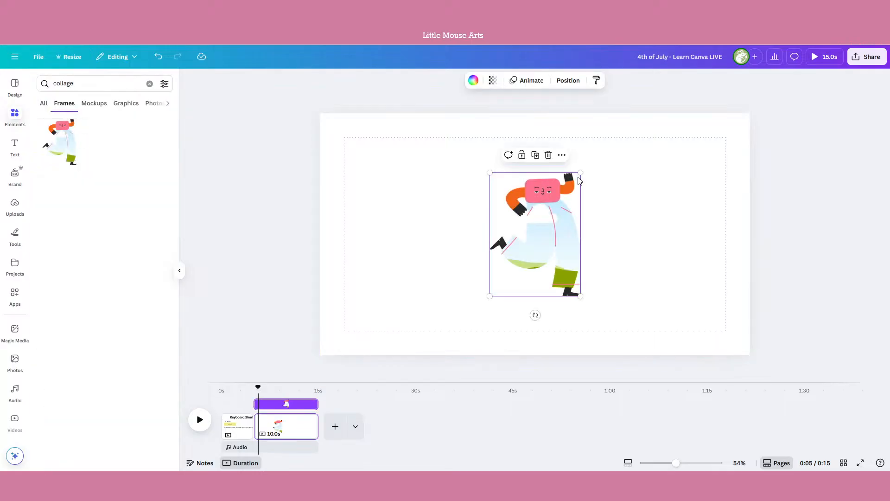
pyautogui.press('Delete')
# Step: Search the frames for "multiple"
pyautogui.click(117, 83)
pyautogui.doubleClick(118, 84)
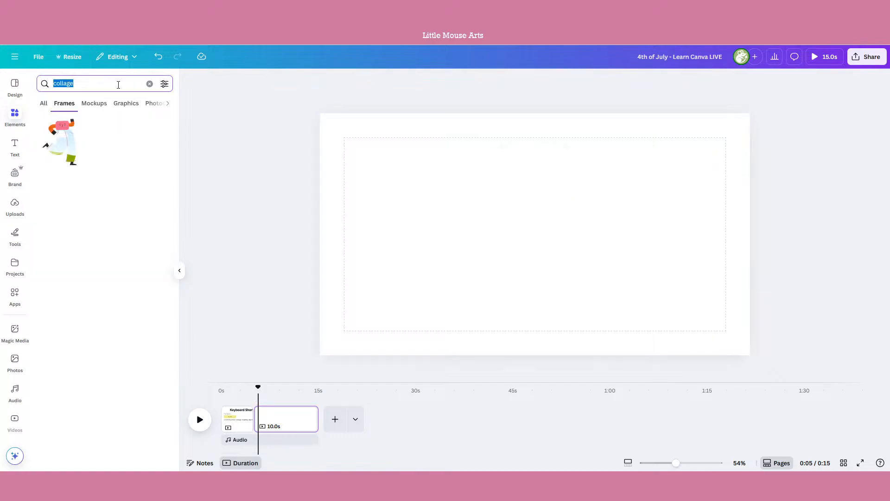
pyautogui.press('BackSpace')
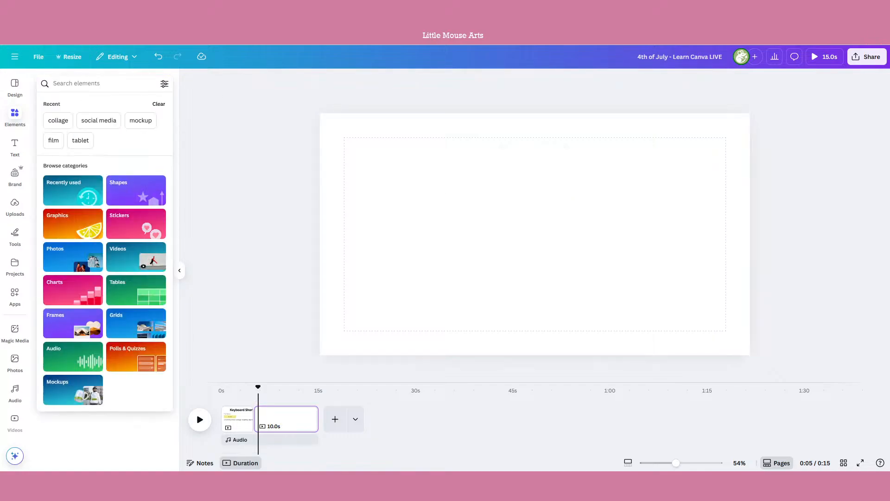
pyautogui.write('multiple')
pyautogui.press('Return')
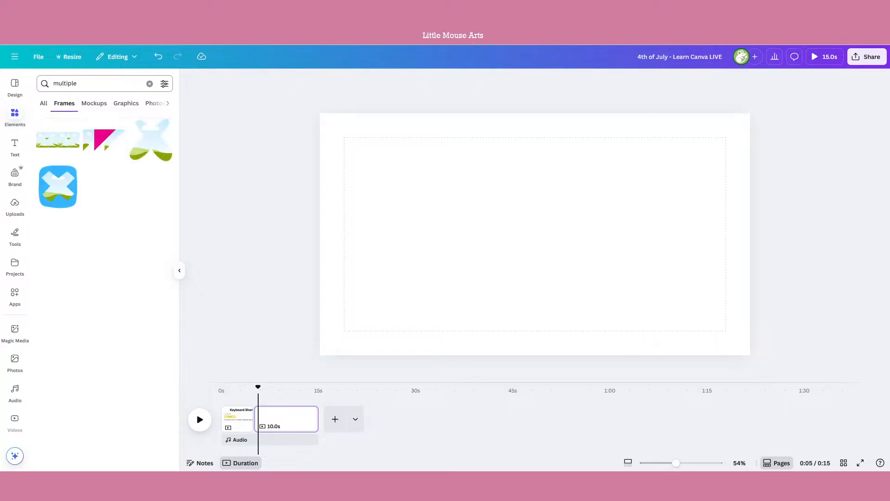
# Step: Add the wide triangle-segment collage frame and scale it to span roughly two thirds of the margin width in the page's upper left
pyautogui.click(49, 141)
pyautogui.moveTo(646, 271); pyautogui.dragTo(779, 378)
pyautogui.moveTo(693, 280); pyautogui.dragTo(614, 224)
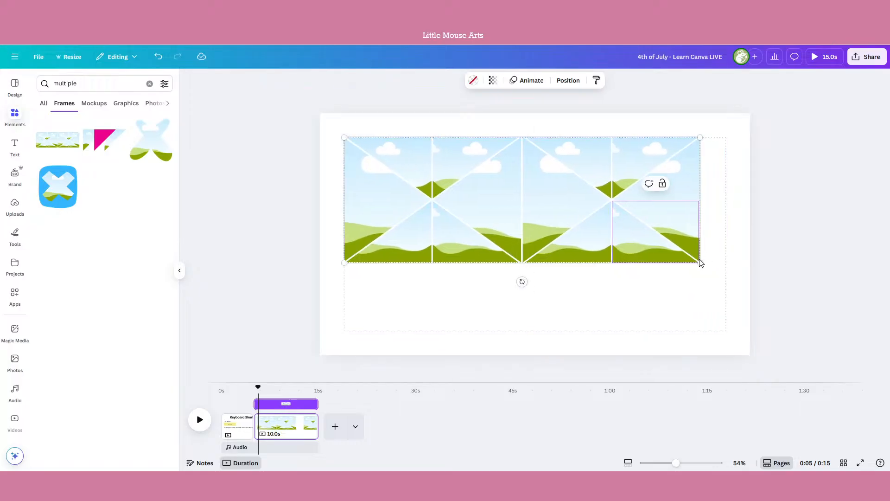
pyautogui.moveTo(700, 261); pyautogui.dragTo(567, 207)
pyautogui.moveTo(455, 138); pyautogui.dragTo(471, 157)
pyautogui.click(209, 102)
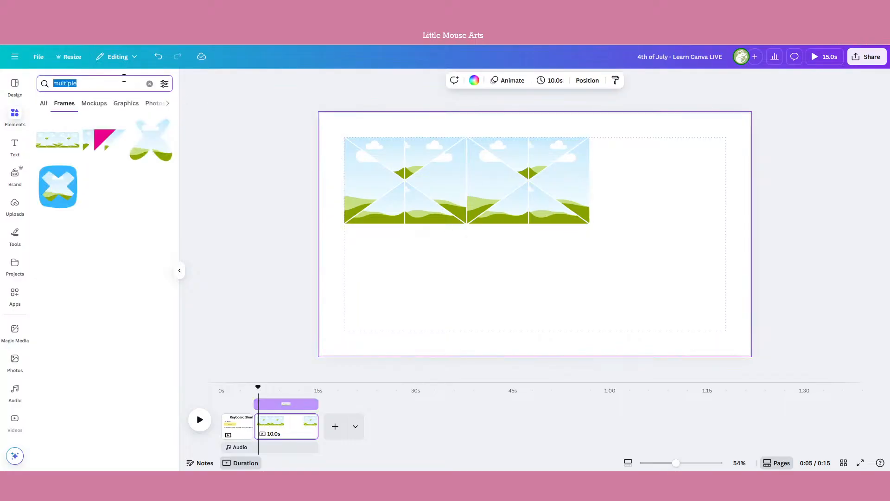
# Step: Search the frames for "strip" and for "photos"
pyautogui.press('BackSpace')
pyautogui.write('strip')
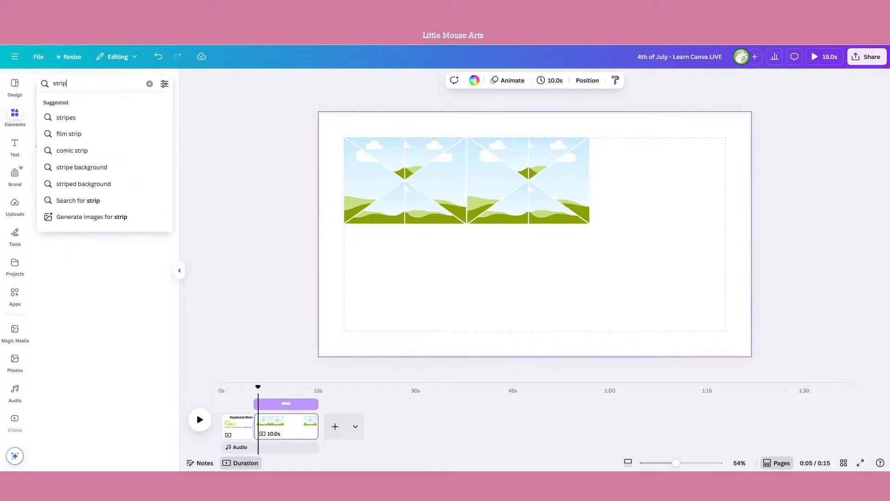
pyautogui.press('Return')
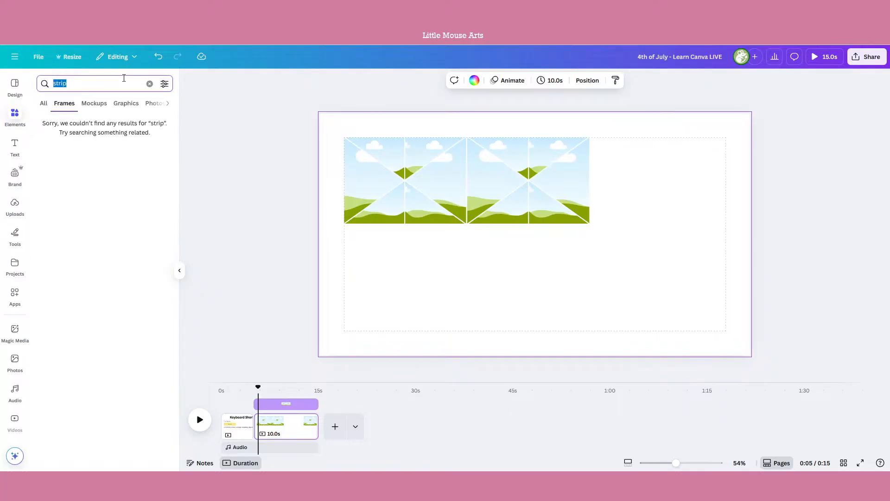
pyautogui.write('photos')
pyautogui.press('Return')
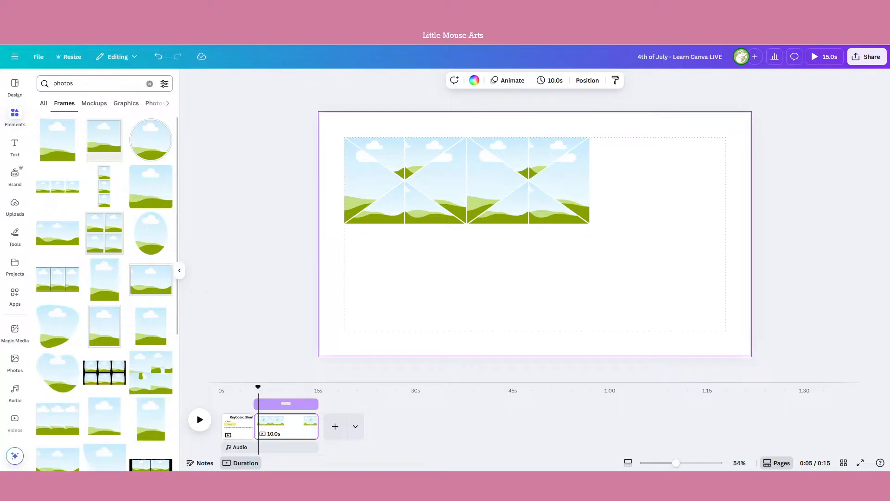
# Step: Add the four-piece jigsaw photo frame in the page's upper right and the ornamental three-photo frame below the triangle collage frame
pyautogui.click(150, 387)
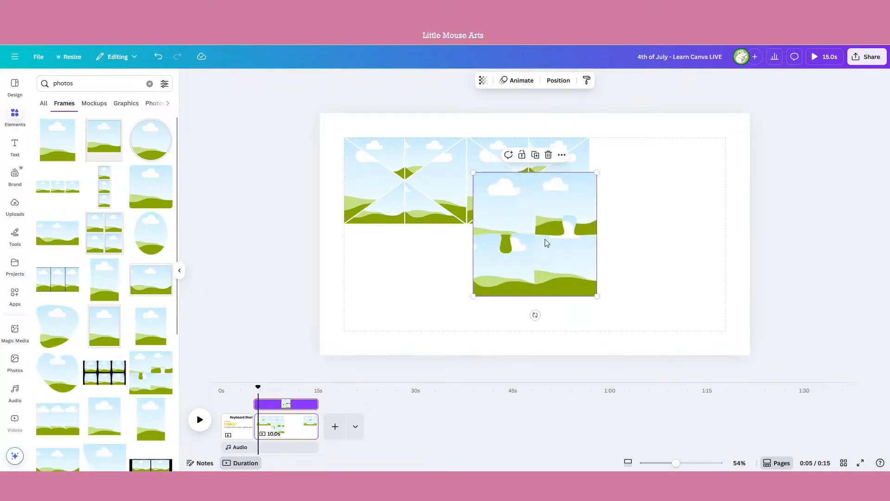
pyautogui.moveTo(545, 238); pyautogui.dragTo(666, 208)
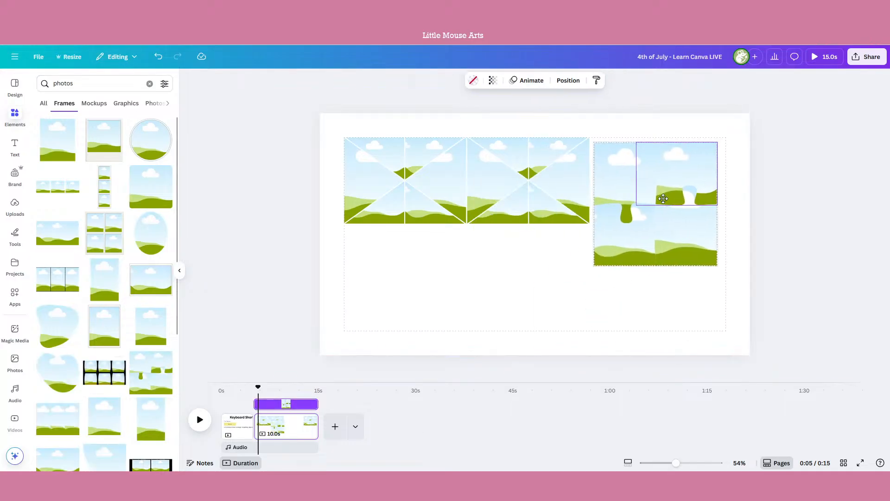
pyautogui.click(57, 185)
pyautogui.moveTo(522, 238); pyautogui.dragTo(440, 279)
pyautogui.scroll(-3, 56, 259)
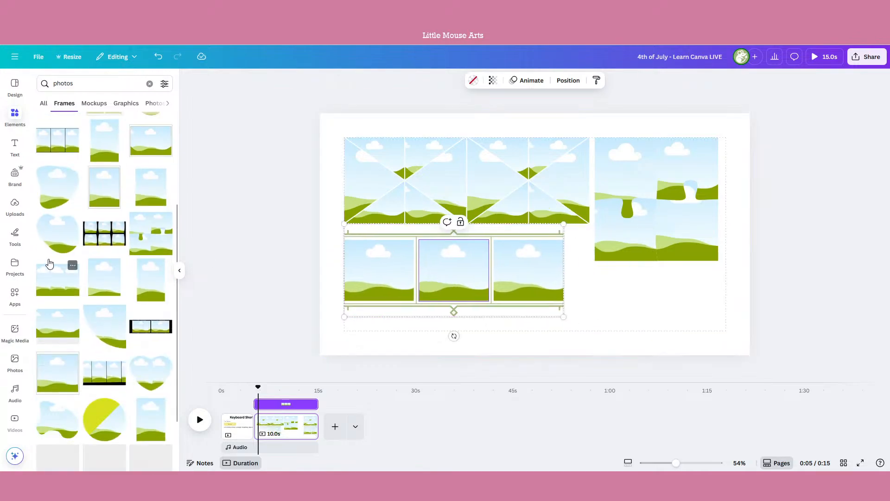
# Step: Try the multi-piece jigsaw photo frame from the "photos" results on the page
pyautogui.scroll(-5, 51, 263)
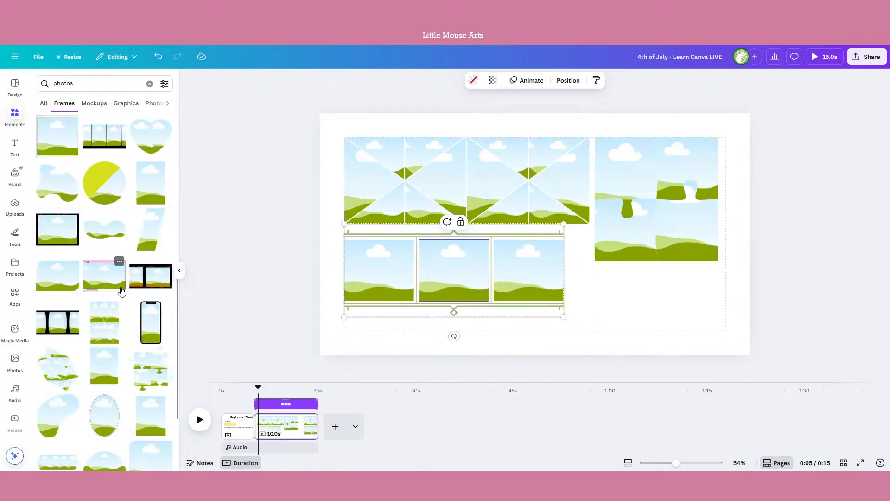
pyautogui.scroll(-3, 122, 291)
pyautogui.click(160, 243)
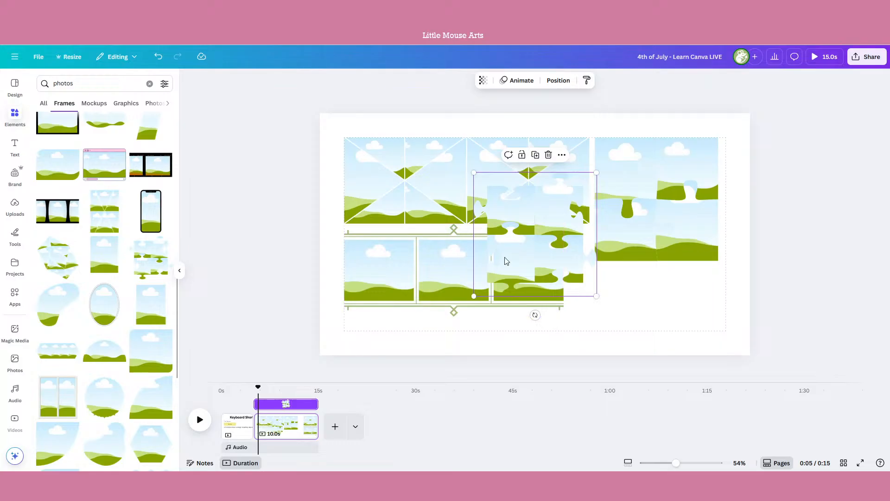
pyautogui.press('Delete')
# Step: Add the angular multi-photo collage frame in the page's lower middle and clear all frames from the page
pyautogui.moveTo(62, 262); pyautogui.dragTo(603, 310)
pyautogui.click(747, 321)
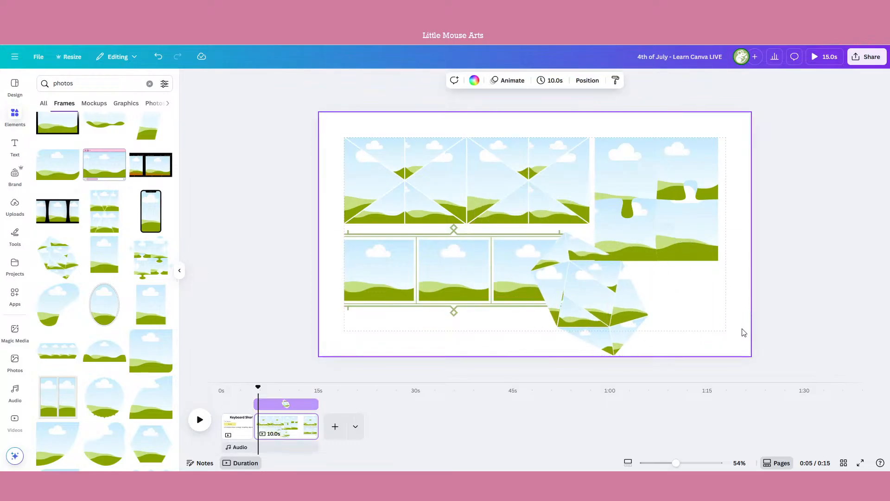
pyautogui.moveTo(744, 332); pyautogui.dragTo(388, 226)
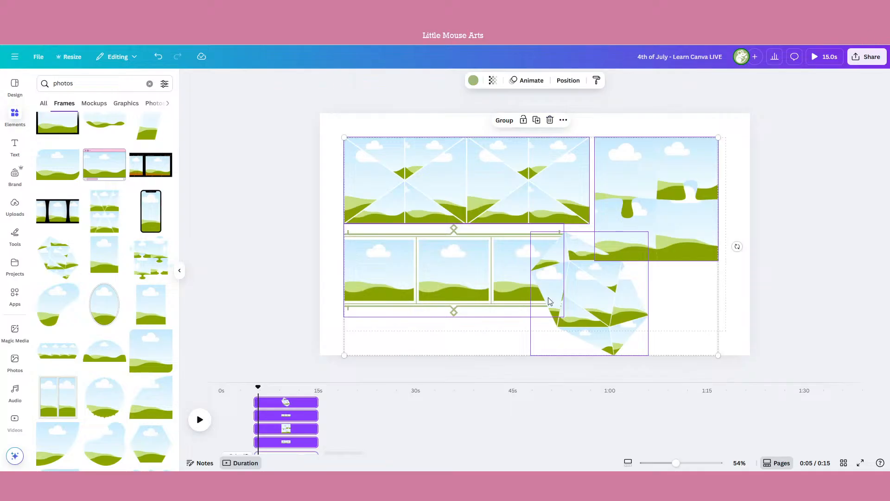
pyautogui.press('Delete')
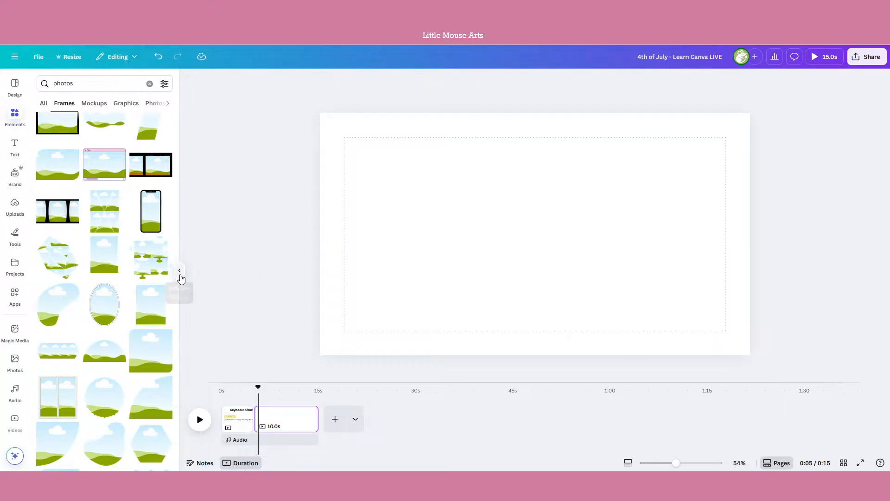
# Step: Search the elements for "tutorial" and show only the photos
pyautogui.click(150, 84)
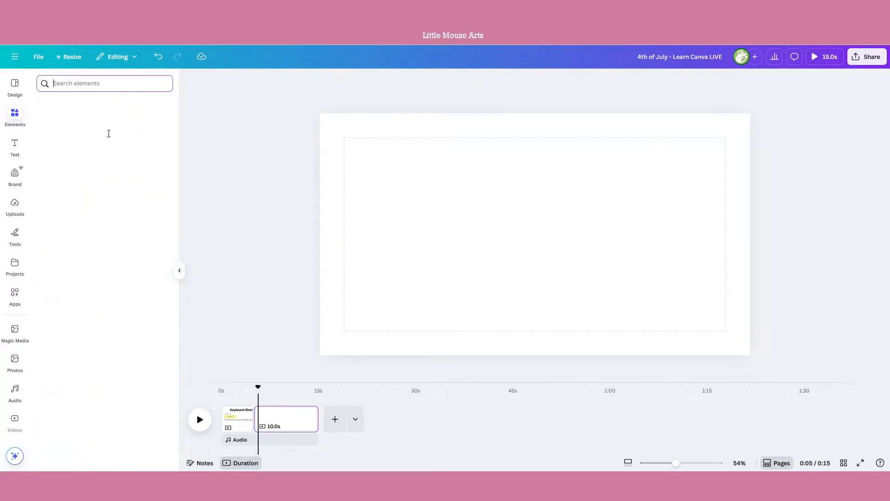
pyautogui.click(107, 89)
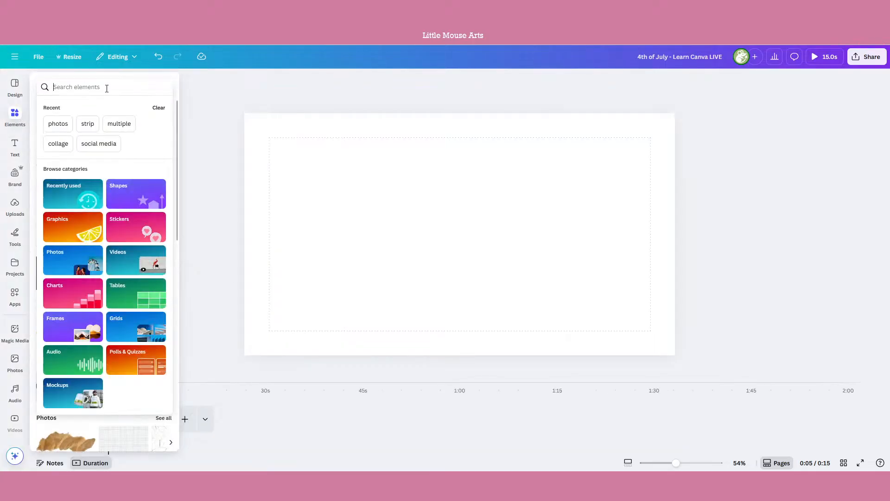
pyautogui.write('tutorial')
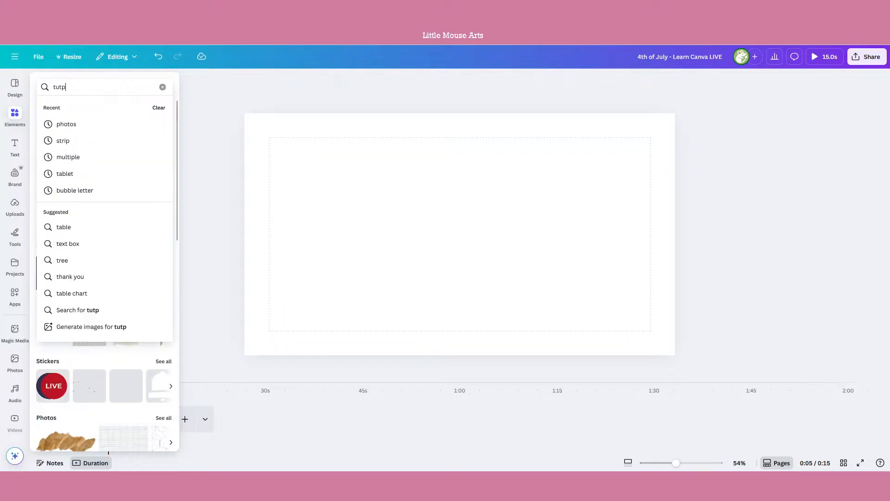
pyautogui.press('Return')
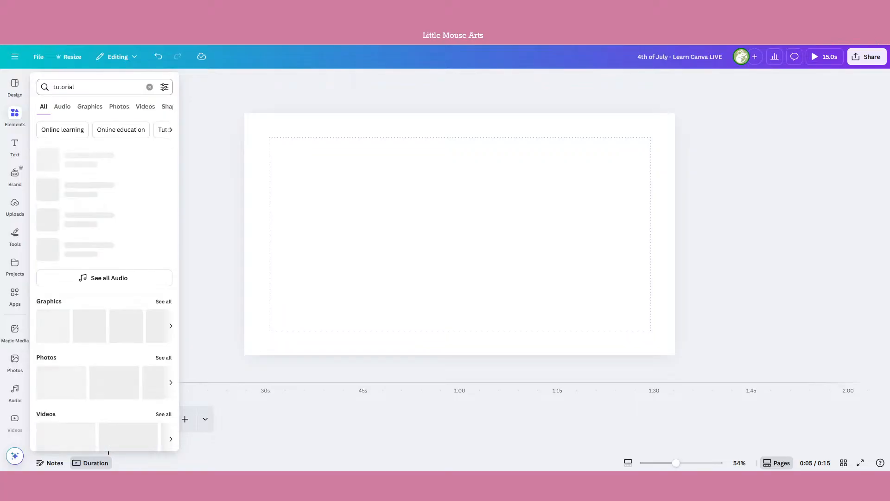
pyautogui.click(114, 107)
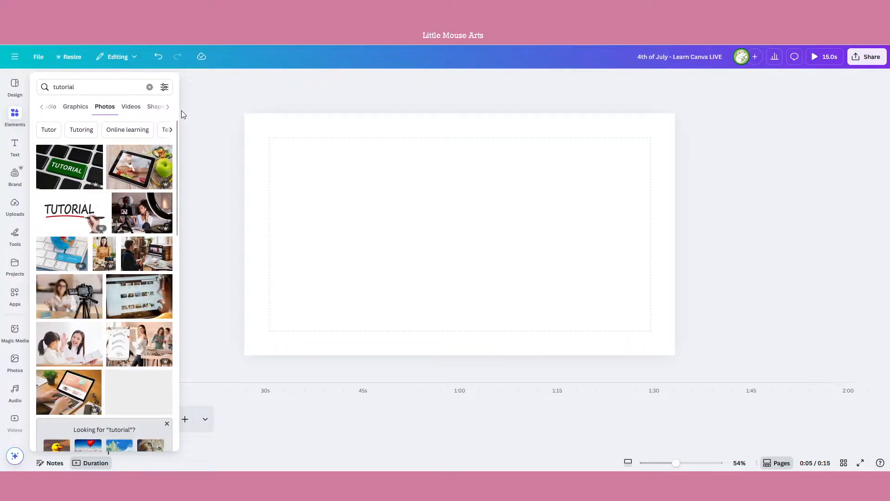
# Step: Filter the tutorial photos to free ones
pyautogui.moveTo(21, 123)
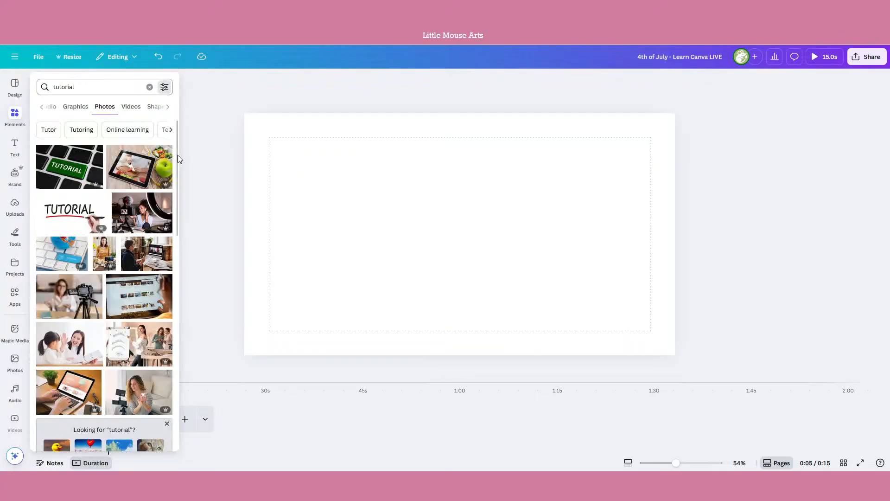
pyautogui.click(164, 87)
pyautogui.click(56, 279)
pyautogui.click(165, 87)
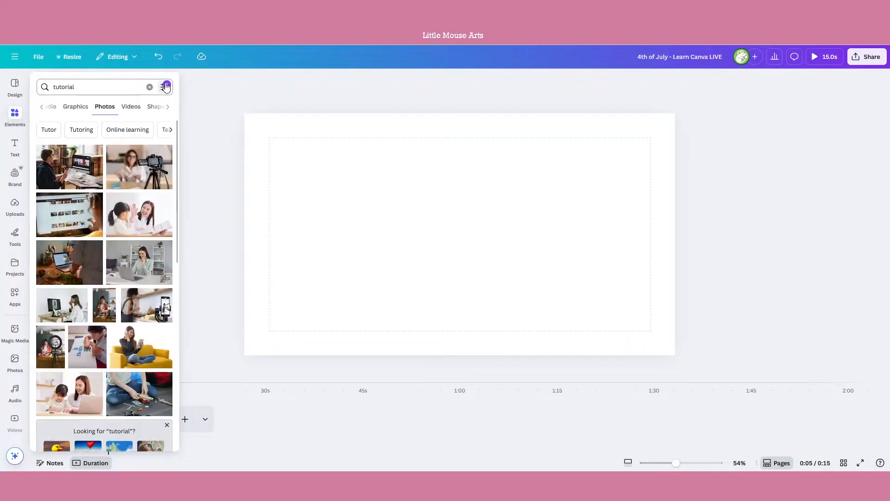
# Step: Search the photos for "fruit" and try the halved kiwi photo on the page, removing it again
pyautogui.click(165, 87)
pyautogui.click(149, 86)
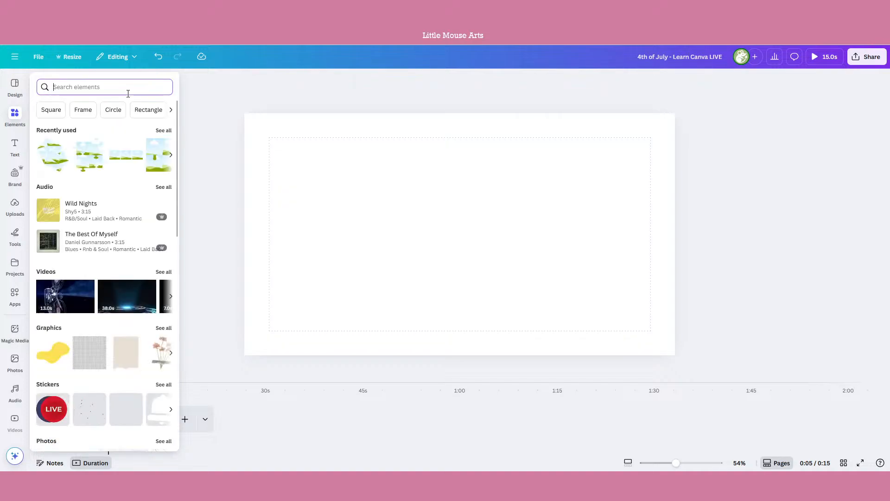
pyautogui.write('fruit')
pyautogui.press('Return')
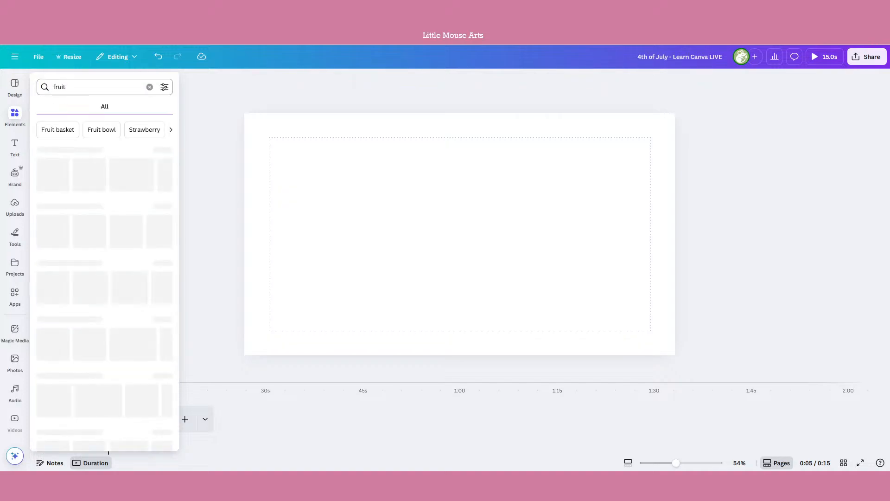
pyautogui.click(122, 107)
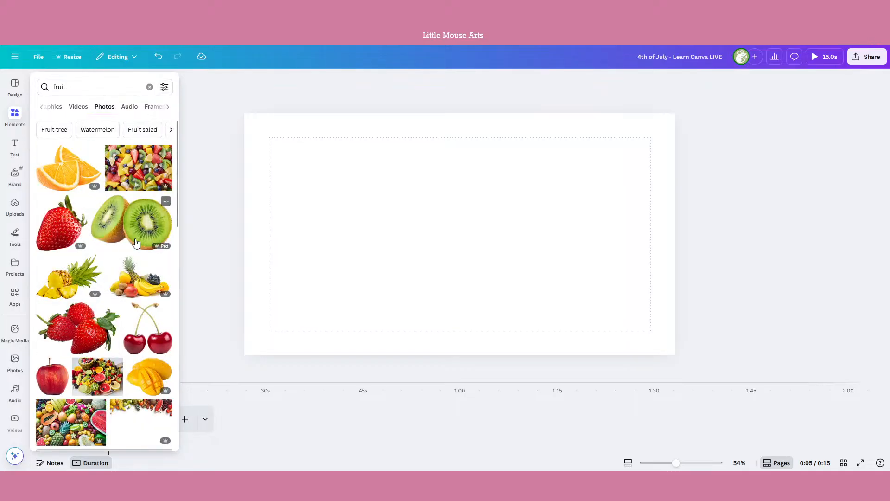
pyautogui.click(136, 243)
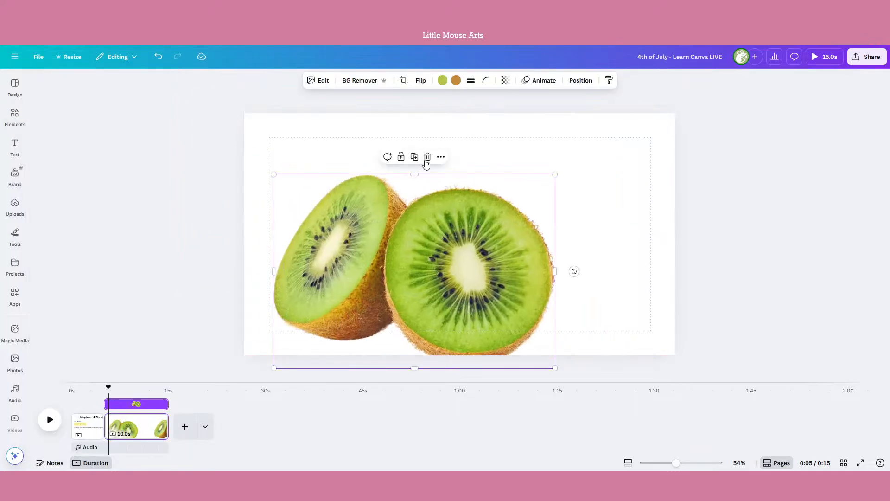
pyautogui.click(426, 158)
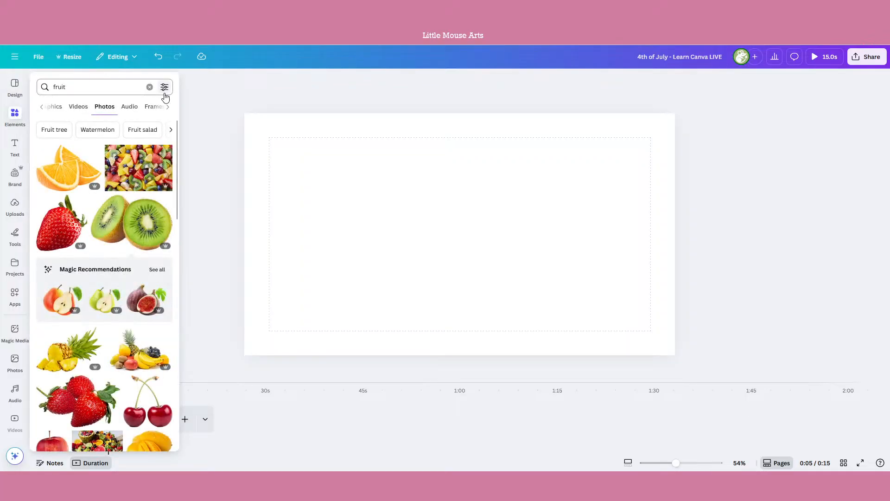
# Step: Filter the fruit photos to cut-outs only and browse them
pyautogui.click(165, 88)
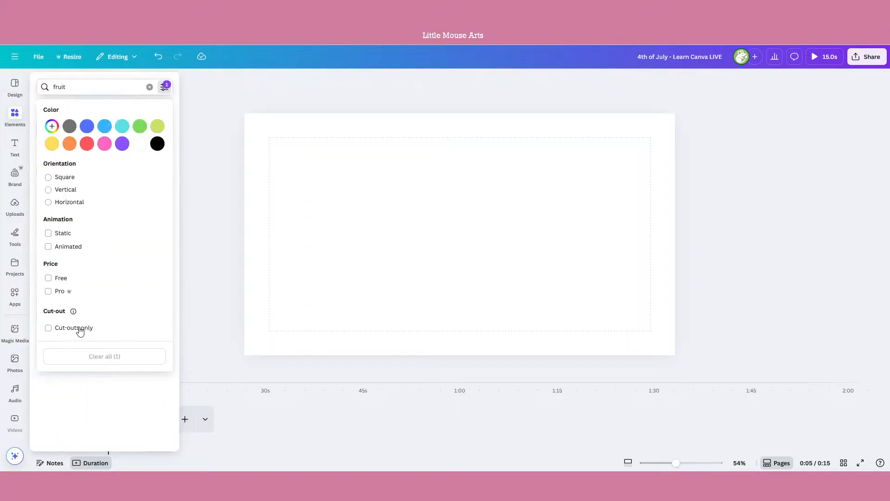
pyautogui.click(78, 327)
pyautogui.click(164, 89)
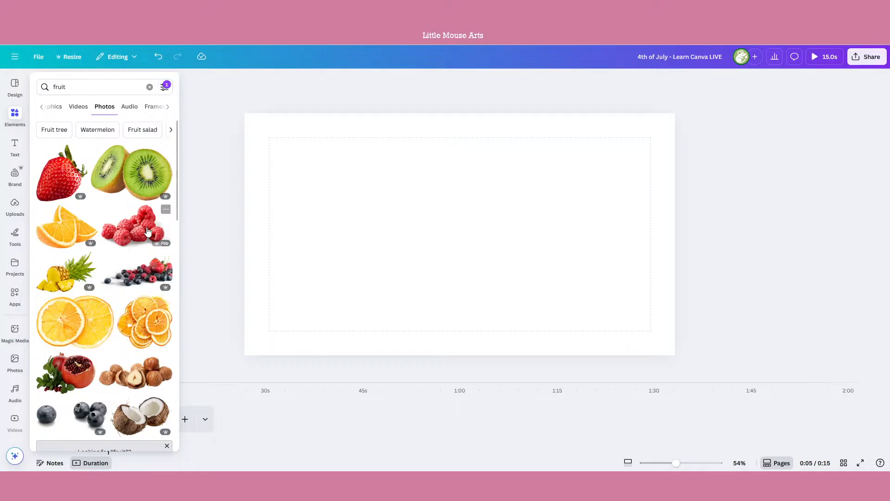
pyautogui.scroll(-8, 146, 232)
pyautogui.scroll(-1, 146, 232)
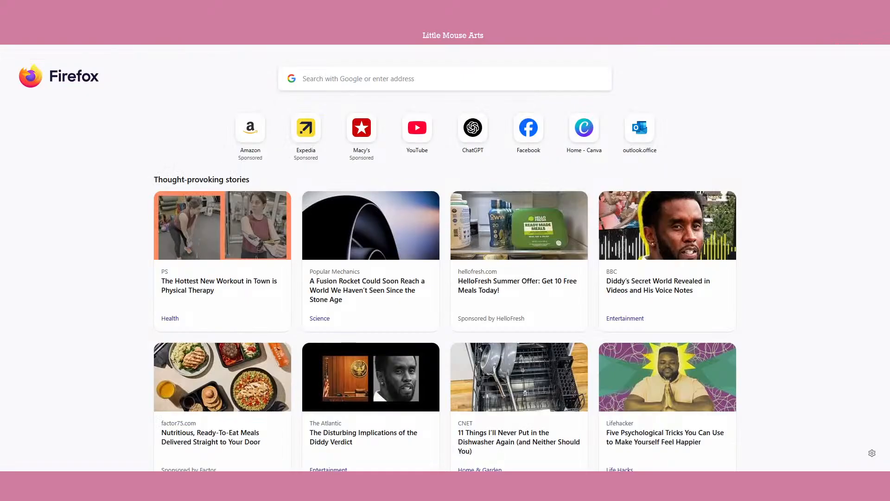
# Step: Switch to a Firefox tab, search Google for "fruit transparent" and open the Rawpixel strawberry image to copy it
pyautogui.write('fruit transpa')
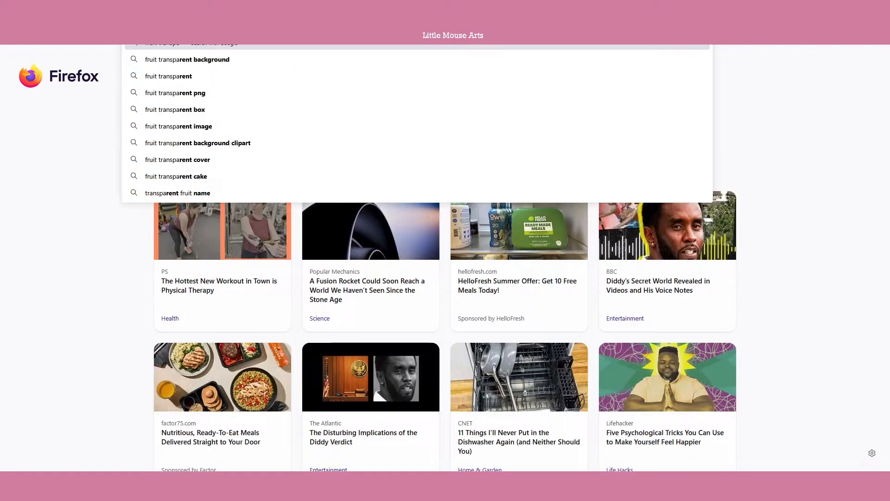
pyautogui.write('rent')
pyautogui.press('Return')
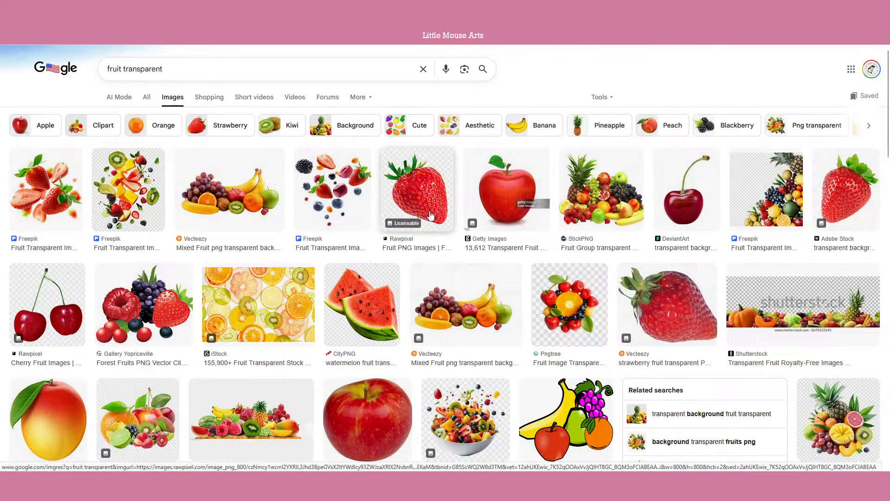
pyautogui.click(430, 214)
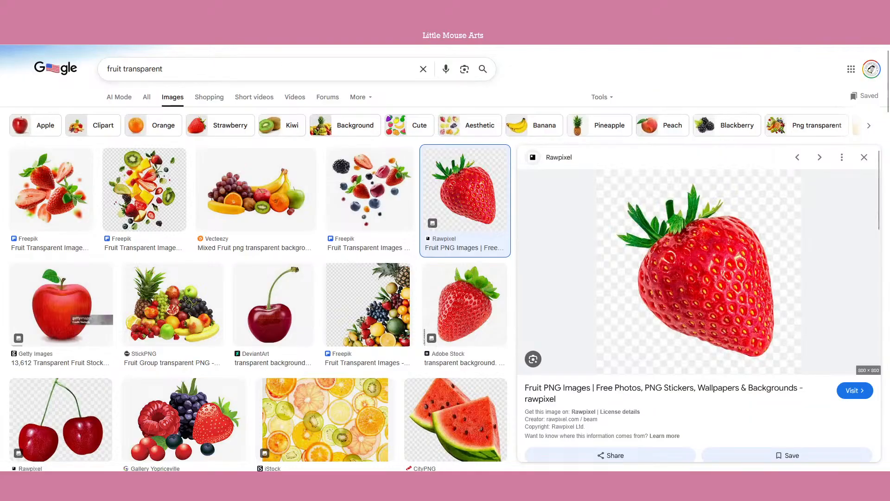
# Step: Back in Canva, paste the copied strawberry image onto the empty page and enlarge it around the page centre
pyautogui.hotkey('ctrl', 'Tab')
pyautogui.click(402, 240)
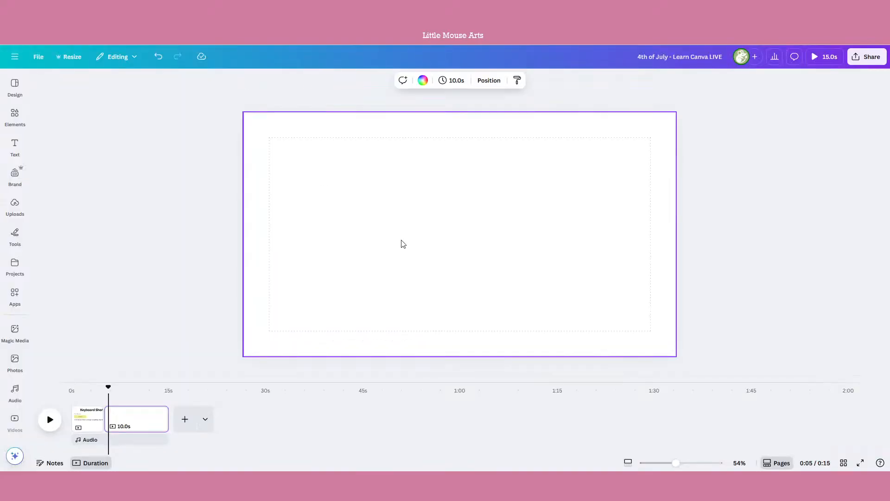
pyautogui.hotkey('ctrl', 'v')
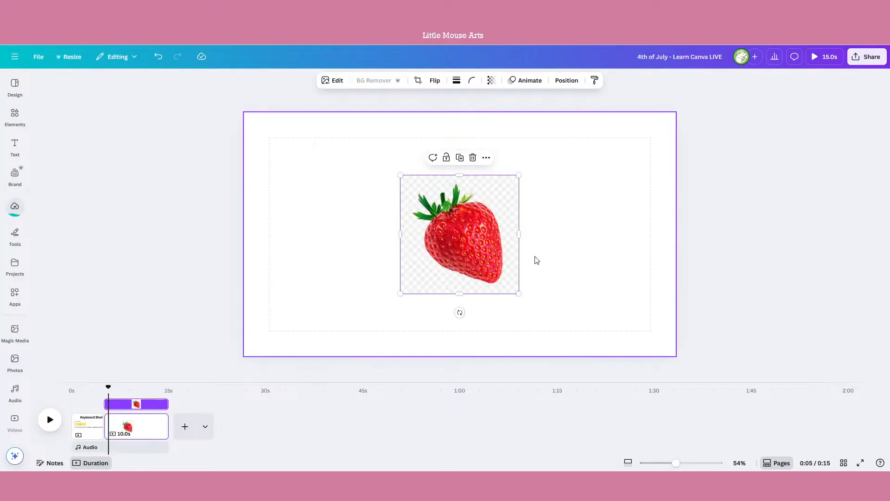
pyautogui.moveTo(520, 177); pyautogui.dragTo(557, 139)
pyautogui.moveTo(531, 226); pyautogui.dragTo(514, 245)
pyautogui.click(513, 247)
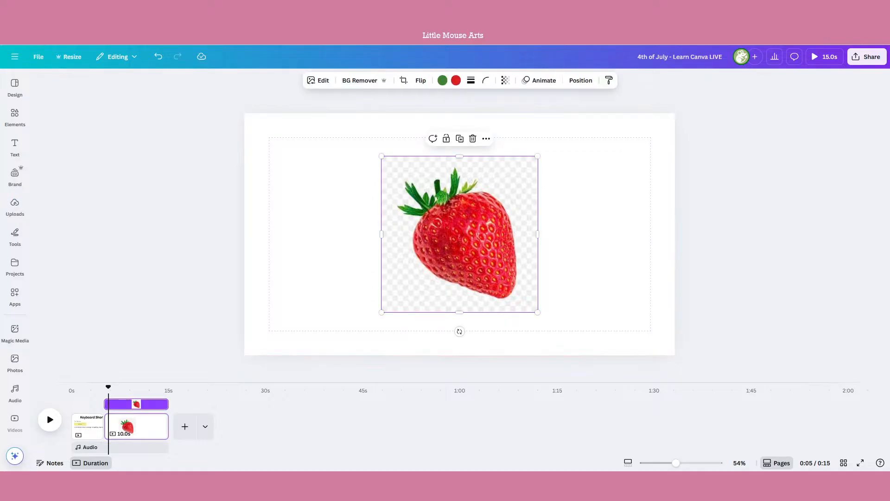
# Step: Remove the strawberry image's checkered background and trim the picture's empty edges slightly
pyautogui.click(368, 81)
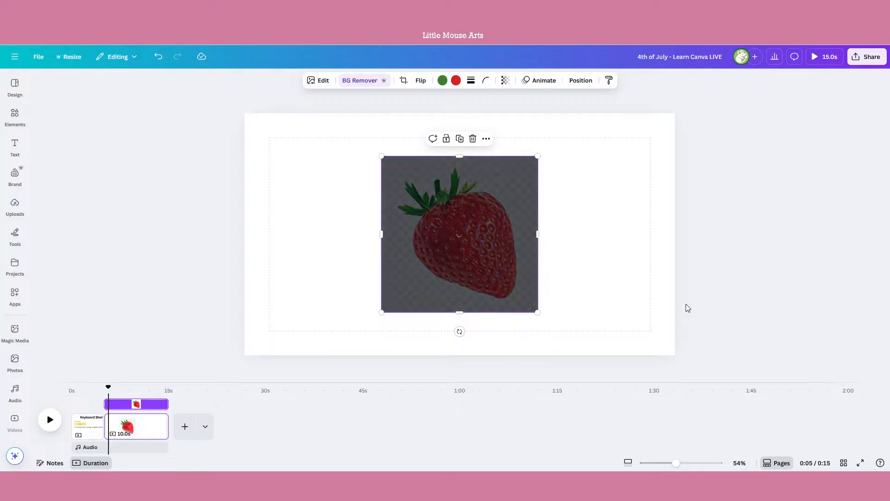
pyautogui.moveTo(505, 253)
pyautogui.mouseDown()
pyautogui.moveTo(522, 186)
pyautogui.moveTo(514, 259)
pyautogui.mouseUp()
pyautogui.moveTo(525, 314); pyautogui.dragTo(524, 311)
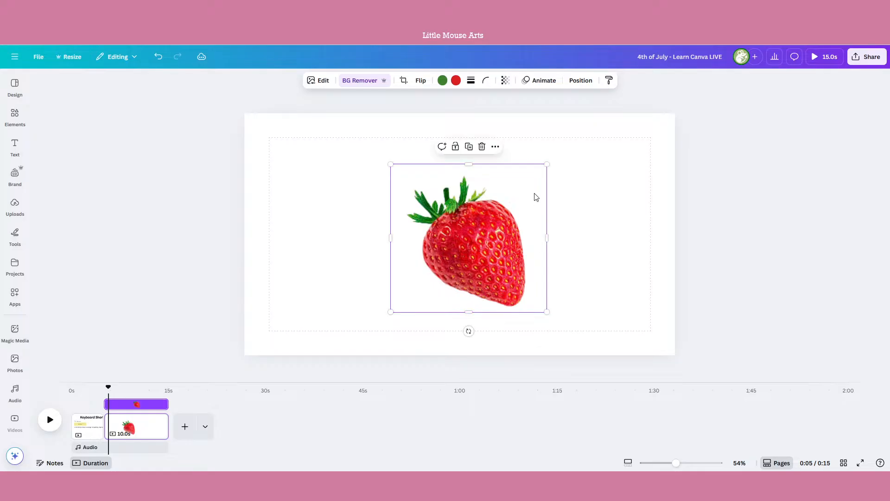
pyautogui.moveTo(532, 164); pyautogui.dragTo(531, 168)
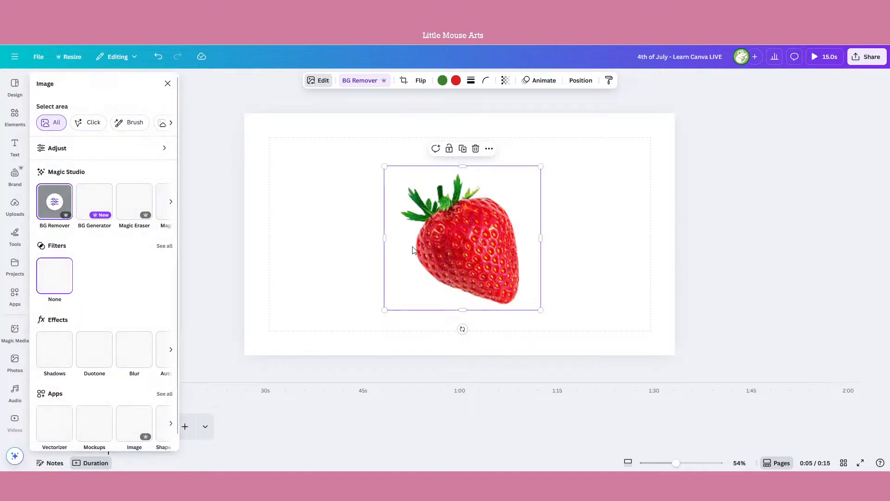
# Step: Apply a Drop shadow to the strawberry with a blur amount of 59 and an intensity of 77
pyautogui.click(64, 359)
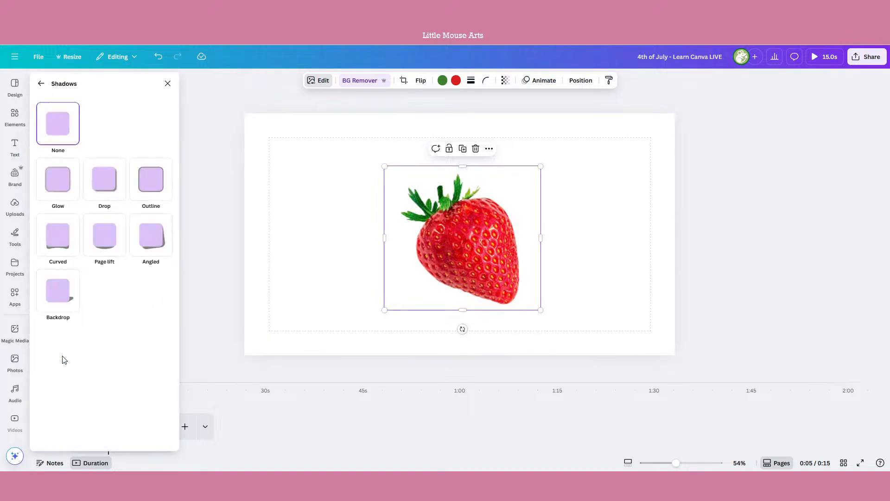
pyautogui.click(102, 193)
pyautogui.moveTo(58, 345); pyautogui.dragTo(103, 346)
pyautogui.scroll(-1, 110, 346)
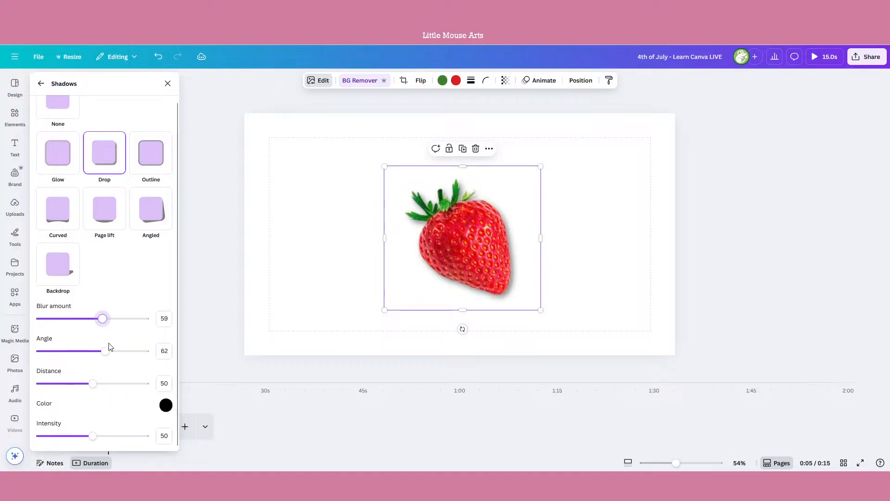
pyautogui.moveTo(92, 436); pyautogui.dragTo(120, 436)
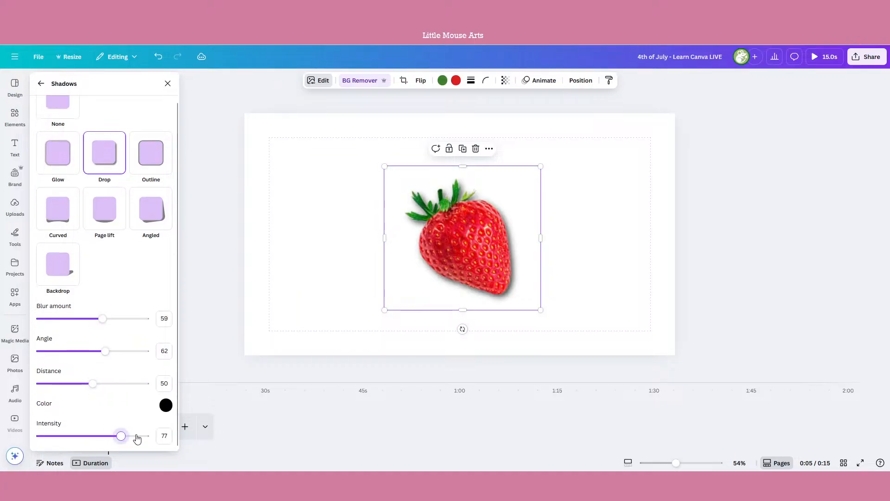
# Step: Move the strawberry toward the page's lower left, add a square shape and send it behind the strawberry
pyautogui.moveTo(481, 263); pyautogui.dragTo(421, 285)
pyautogui.click(575, 292)
pyautogui.press('r')
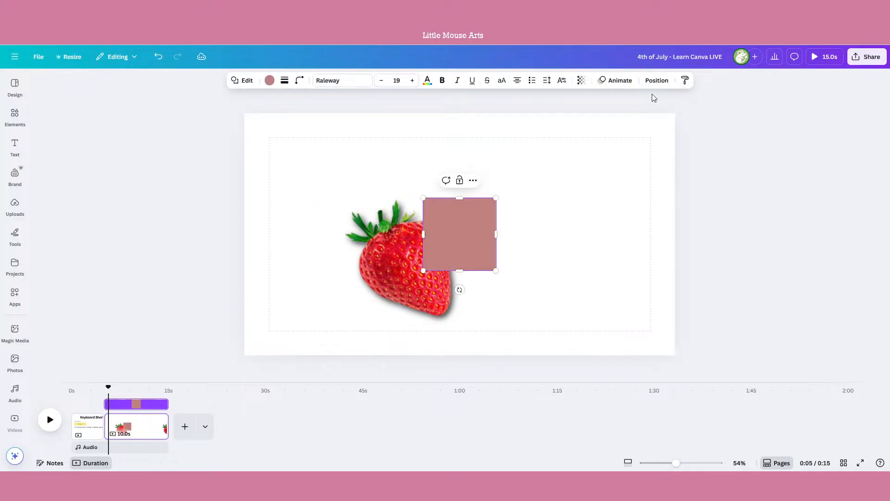
pyautogui.click(656, 80)
pyautogui.click(141, 128)
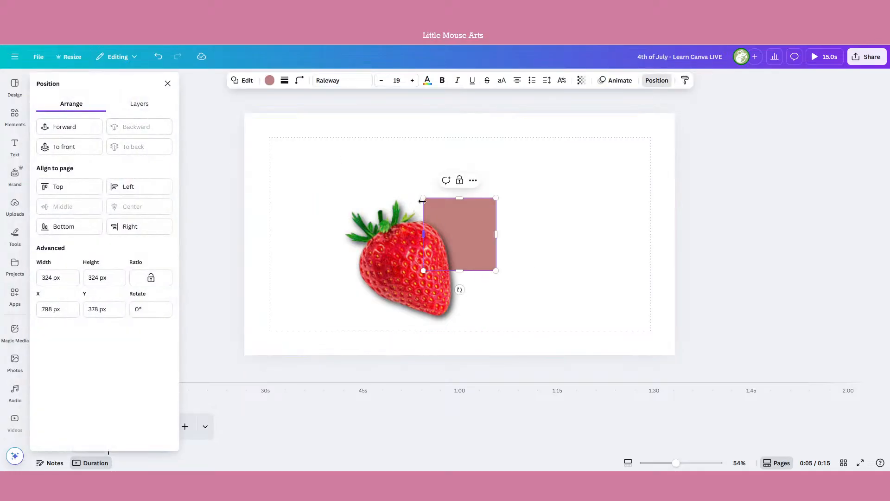
# Step: Rearrange the square and the strawberry, and delete both from the page
pyautogui.moveTo(423, 201); pyautogui.dragTo(130, 168)
pyautogui.moveTo(379, 198); pyautogui.dragTo(398, 134)
pyautogui.moveTo(454, 193); pyautogui.dragTo(513, 249)
pyautogui.moveTo(615, 226); pyautogui.dragTo(402, 274)
pyautogui.press('Delete')
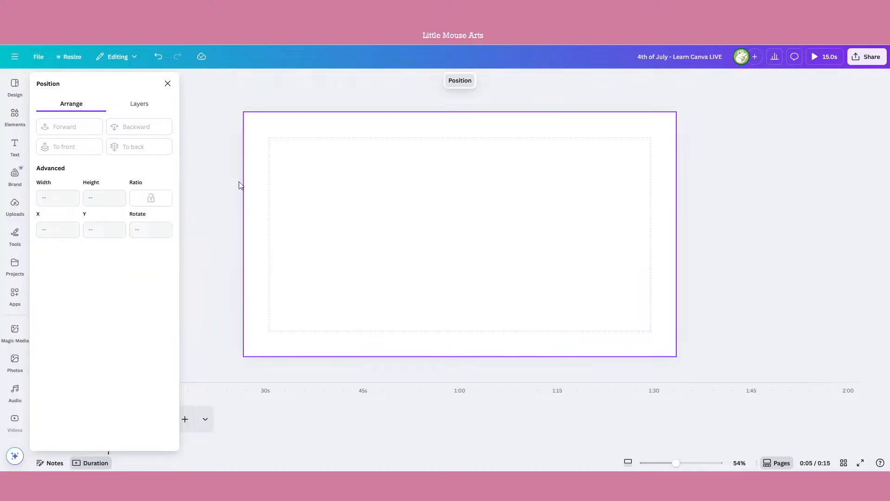
# Step: Show the video results for the "fruit" elements search and turn off the Cut-outs only filter
pyautogui.click(25, 123)
pyautogui.click(126, 104)
pyautogui.click(54, 103)
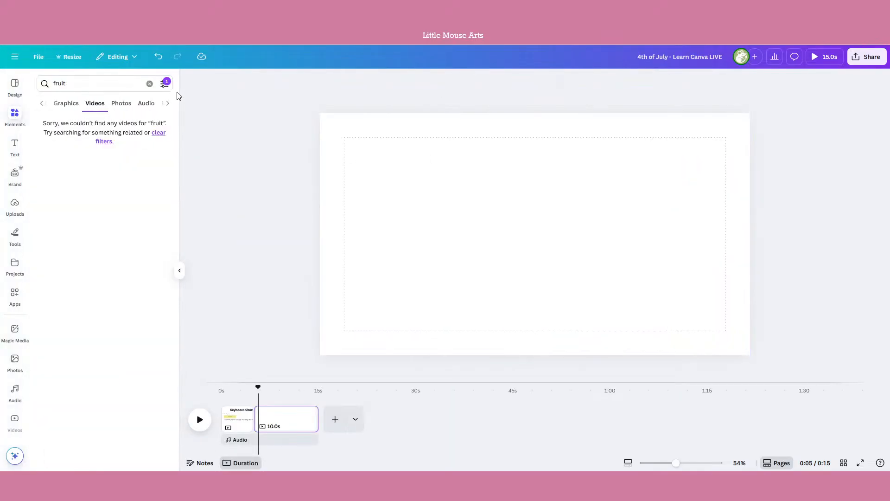
pyautogui.click(165, 84)
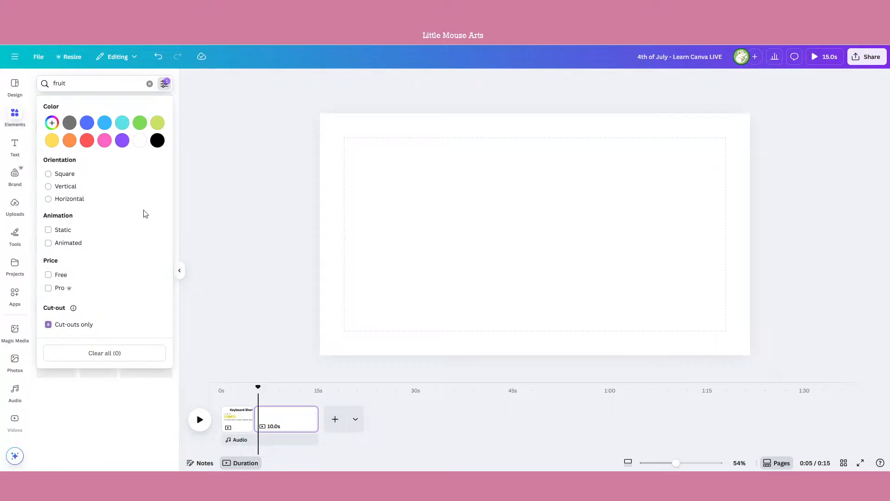
pyautogui.click(87, 326)
pyautogui.click(159, 84)
pyautogui.click(164, 86)
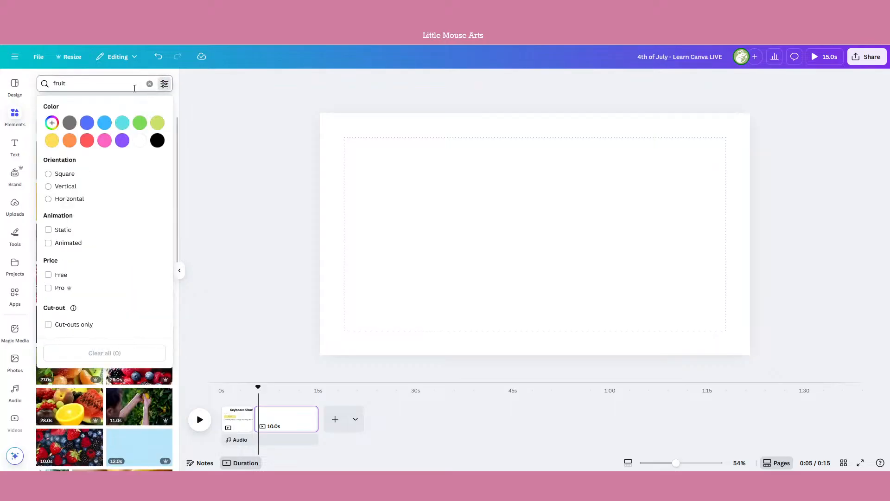
pyautogui.click(133, 87)
pyautogui.click(143, 72)
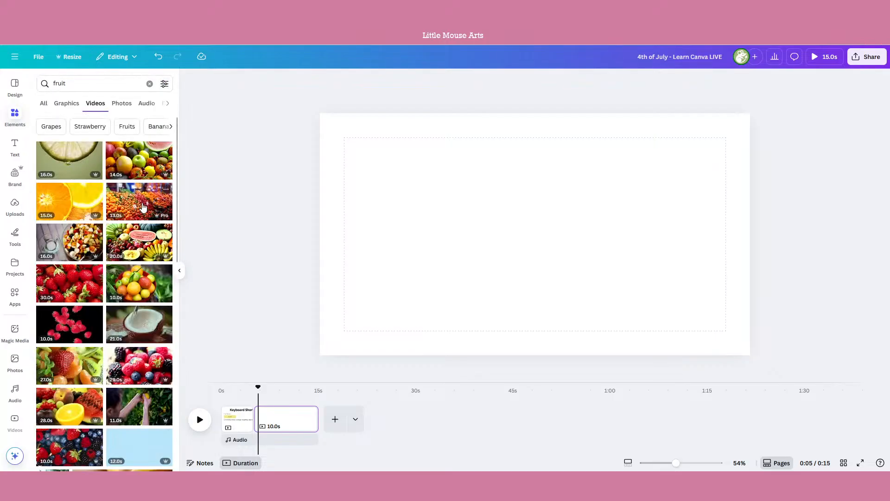
# Step: Look through the audio, frames and mockups results for "fruit" and clear the search
pyautogui.click(143, 107)
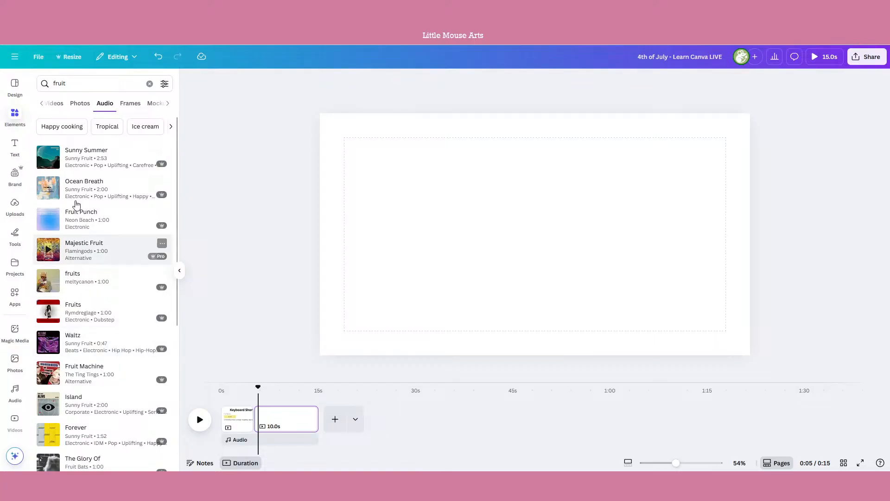
pyautogui.click(130, 103)
pyautogui.click(134, 103)
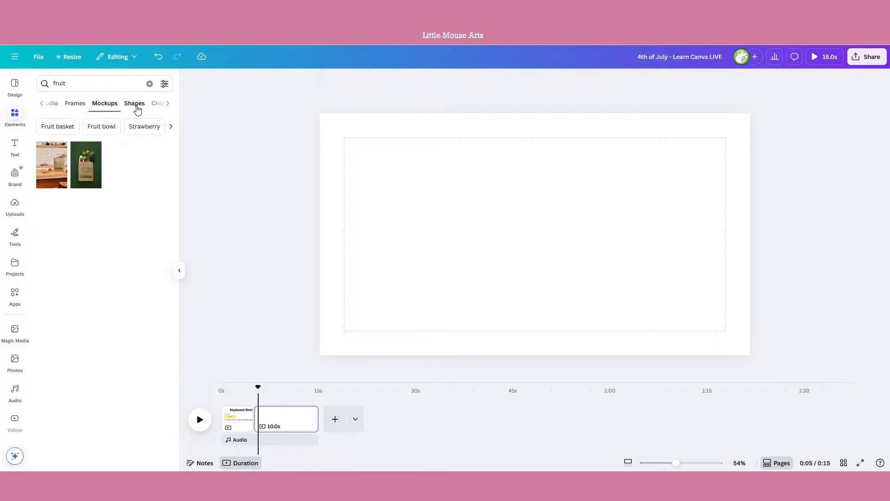
pyautogui.click(137, 104)
pyautogui.click(90, 104)
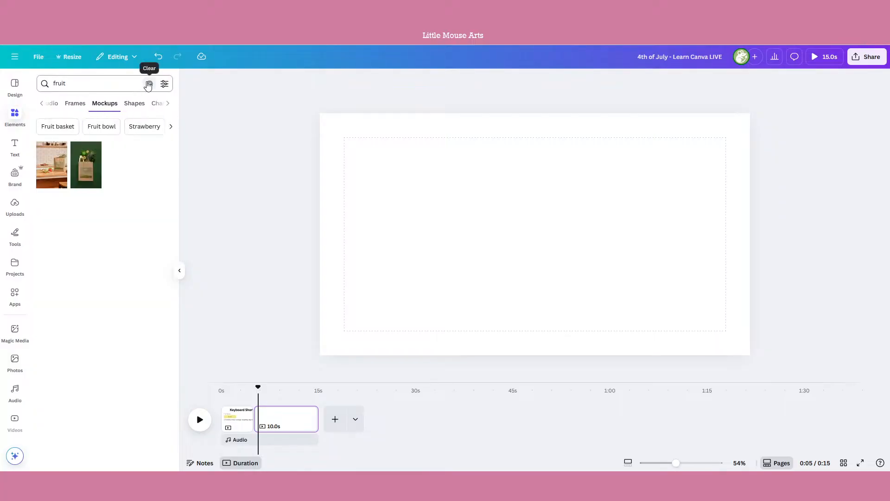
pyautogui.click(149, 84)
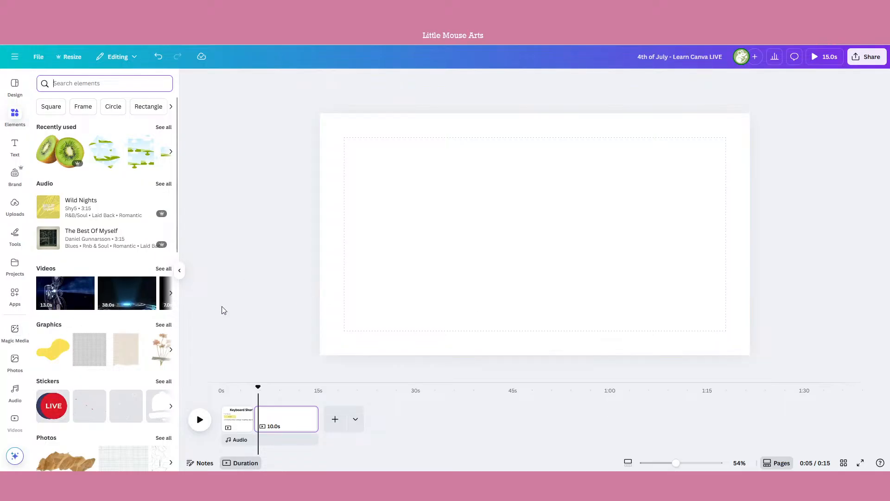
# Step: Search the Canva apps for "mockups" and open the Mockups app
pyautogui.scroll(-2, 5, 319)
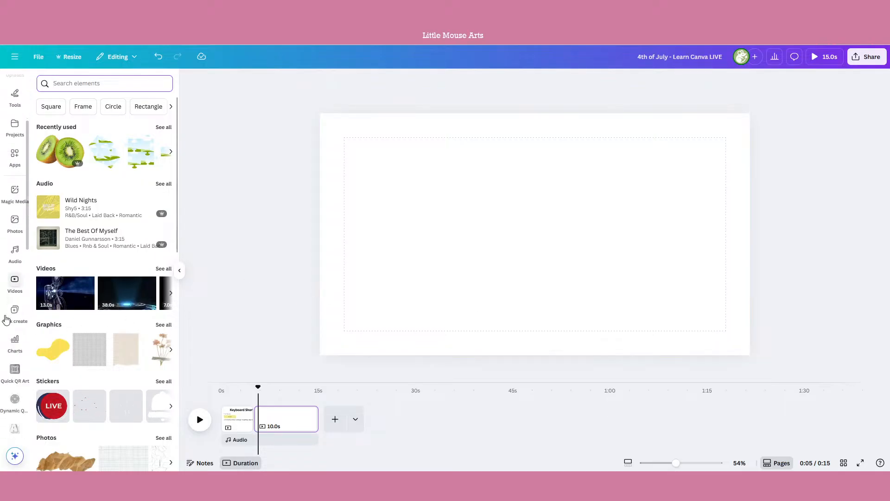
pyautogui.scroll(-1, 16, 167)
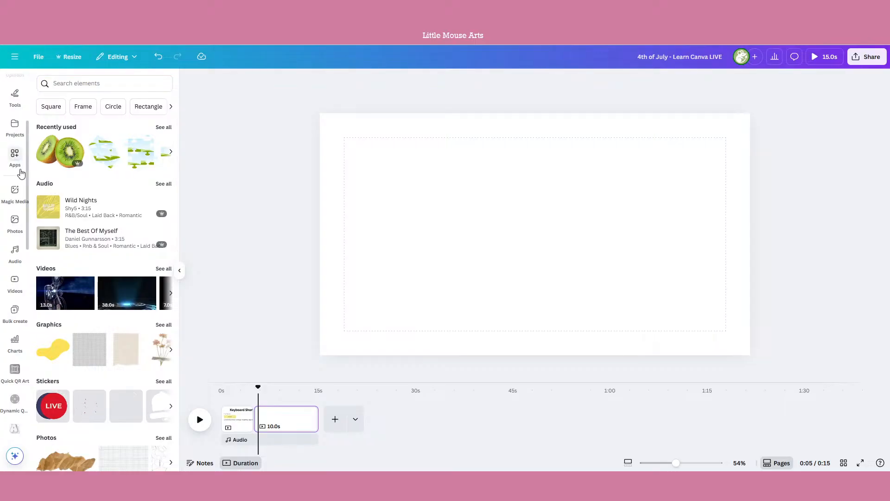
pyautogui.click(16, 163)
pyautogui.click(84, 83)
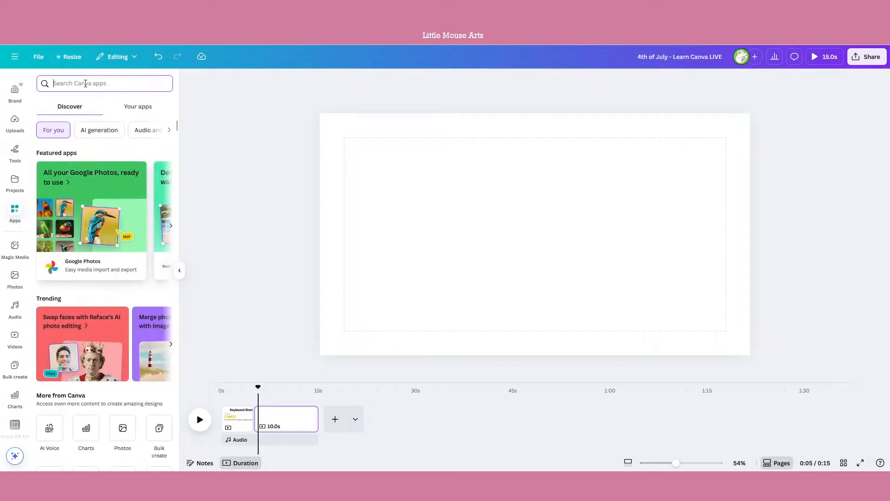
pyautogui.write('mockups')
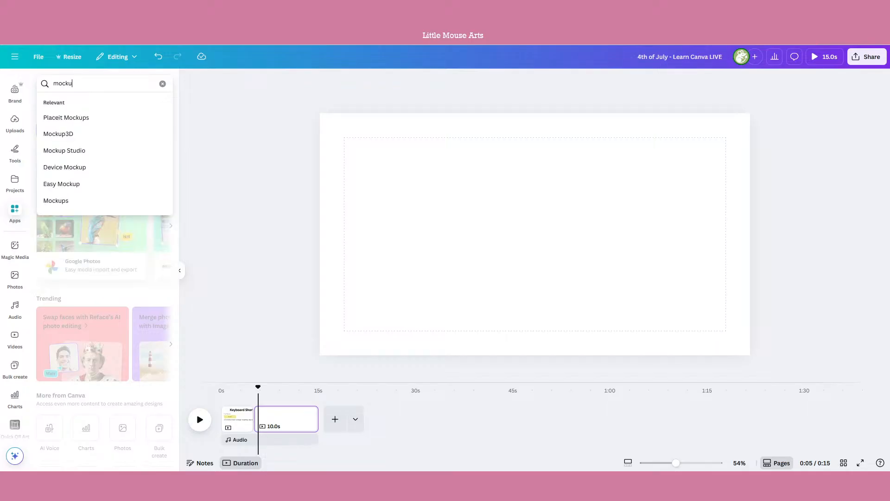
pyautogui.press('Return')
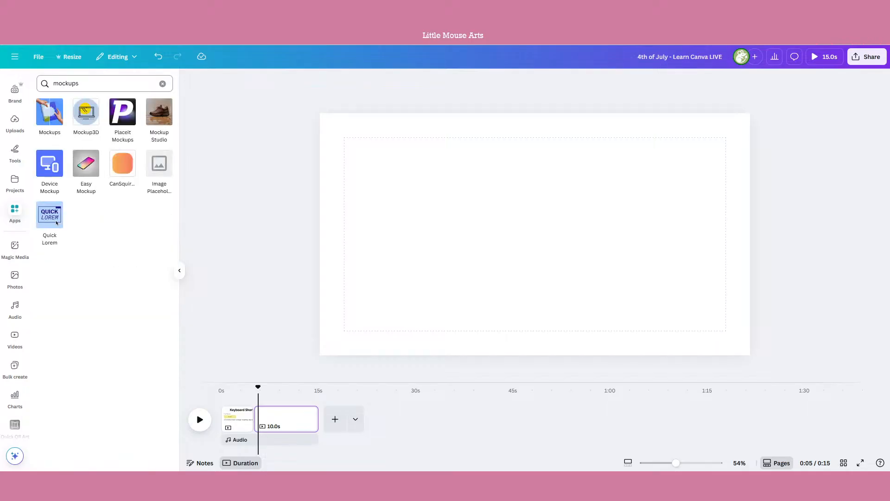
pyautogui.click(49, 112)
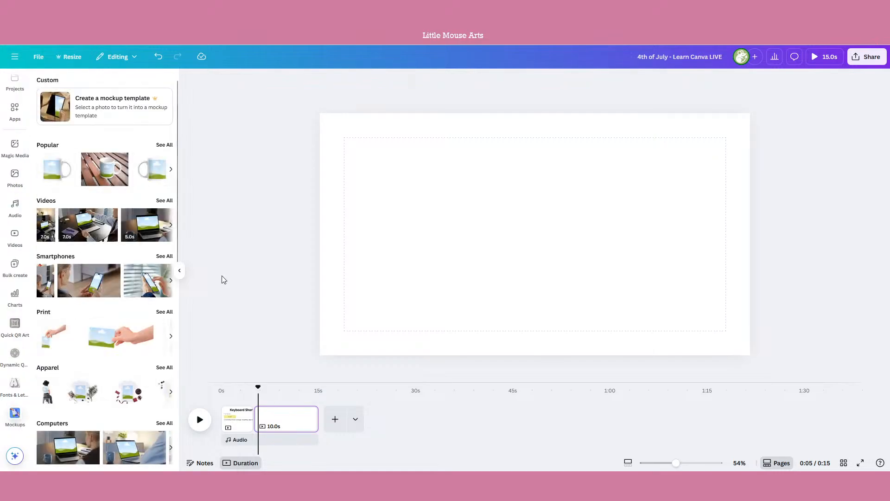
# Step: Add the white hoodie mockup from the Popular collection, enlarge it to nearly the page's height and center it on the page
pyautogui.scroll(-8, 132, 239)
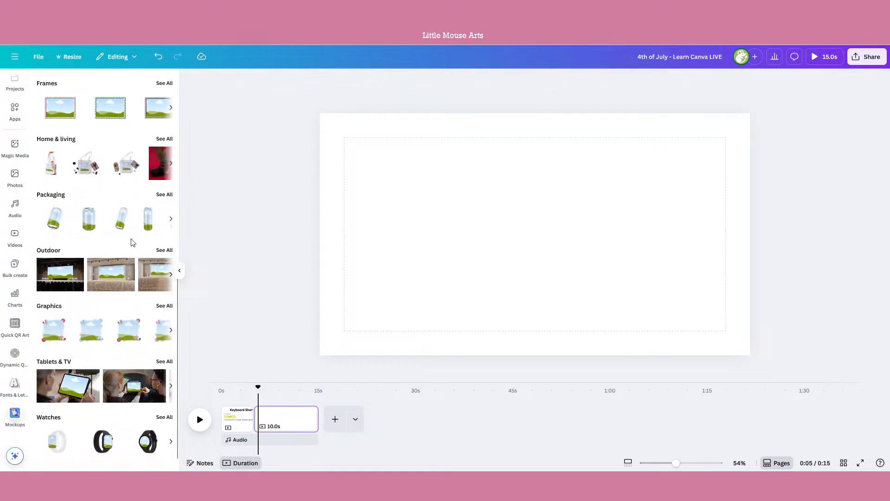
pyautogui.scroll(3, 142, 264)
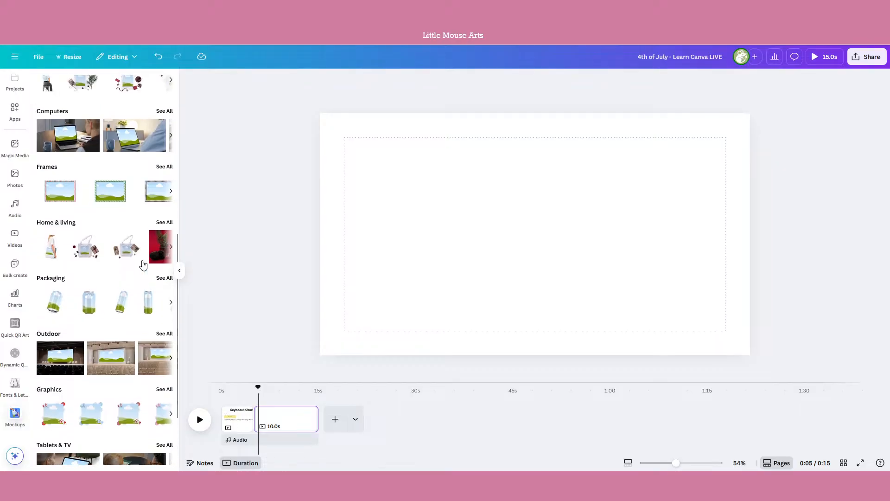
pyautogui.scroll(6, 143, 264)
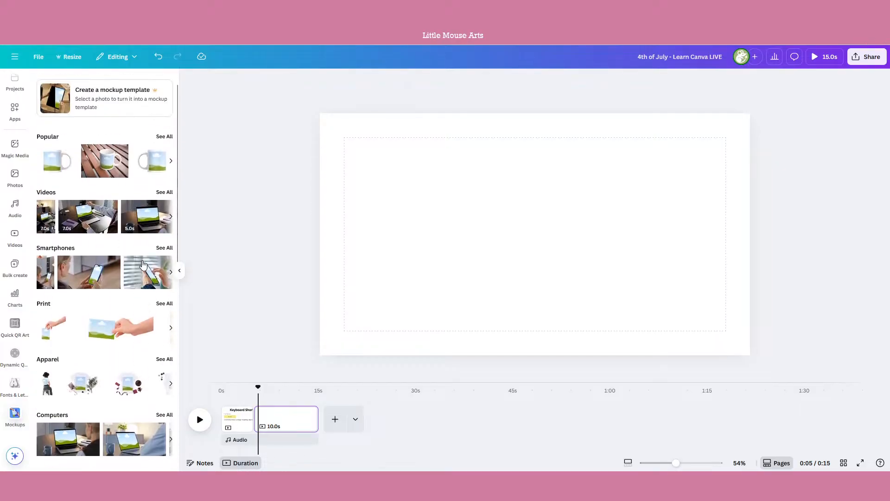
pyautogui.click(164, 145)
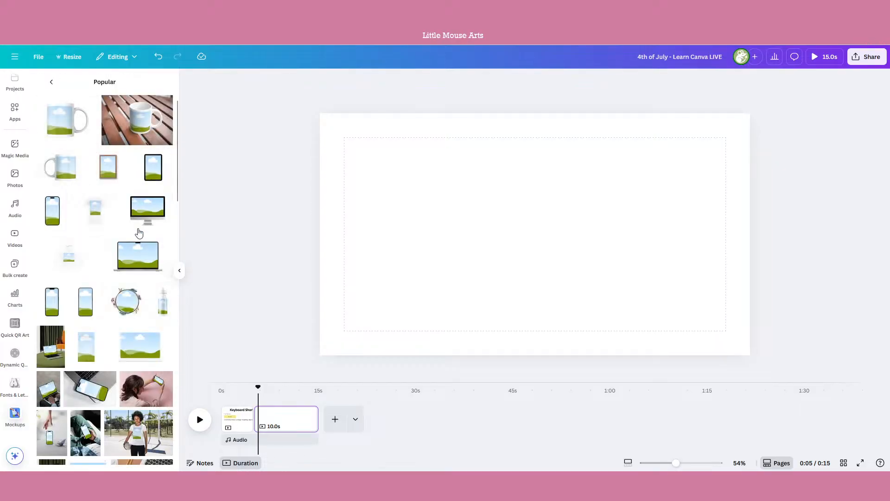
pyautogui.scroll(-1, 140, 232)
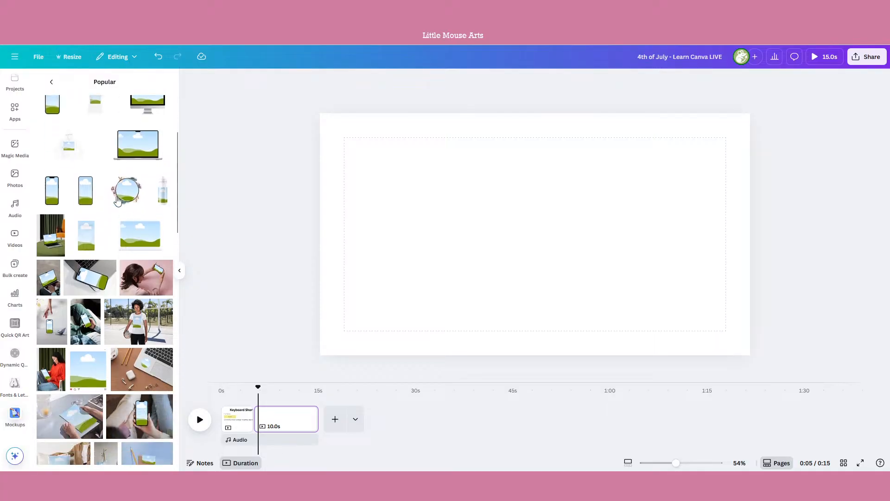
pyautogui.click(57, 147)
pyautogui.moveTo(488, 186); pyautogui.dragTo(289, 118)
pyautogui.moveTo(453, 192); pyautogui.dragTo(516, 254)
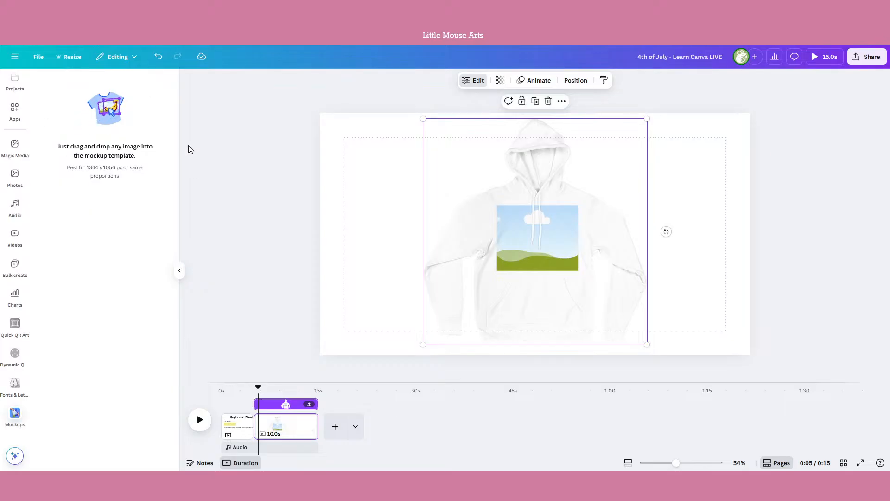
# Step: Fill the hoodie mockup with the uploaded picture of two green ferns at a tea table
pyautogui.scroll(4, 17, 141)
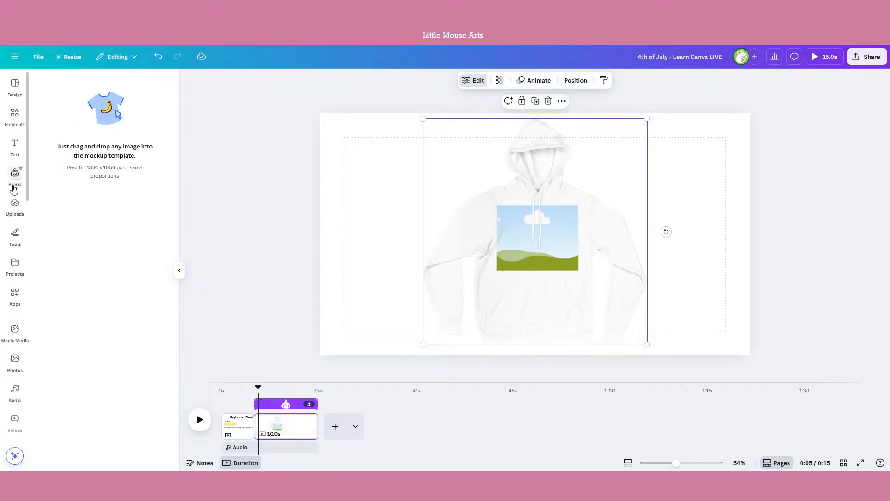
pyautogui.click(15, 204)
pyautogui.scroll(-2, 121, 221)
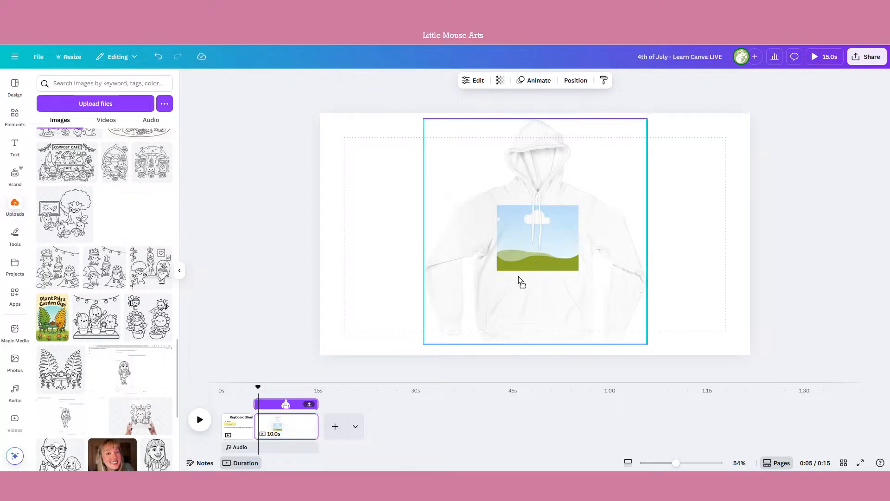
pyautogui.scroll(5, 110, 264)
pyautogui.scroll(7, 110, 264)
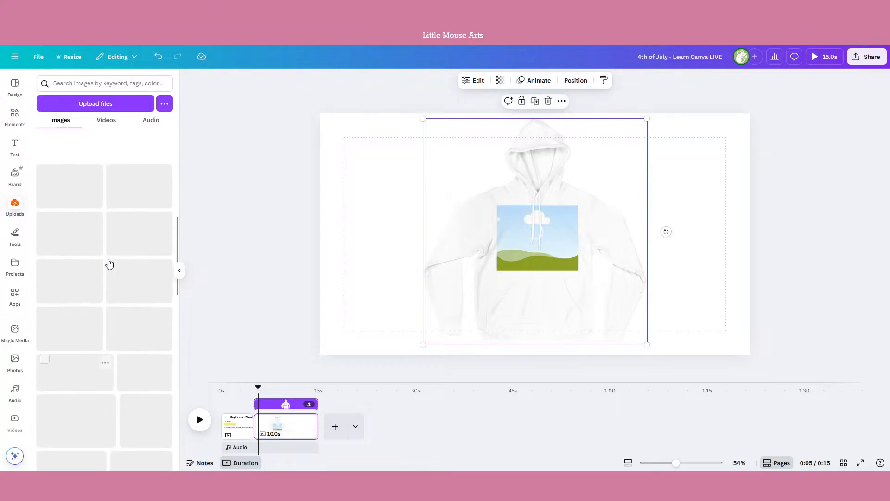
pyautogui.scroll(3, 138, 255)
pyautogui.scroll(4, 138, 255)
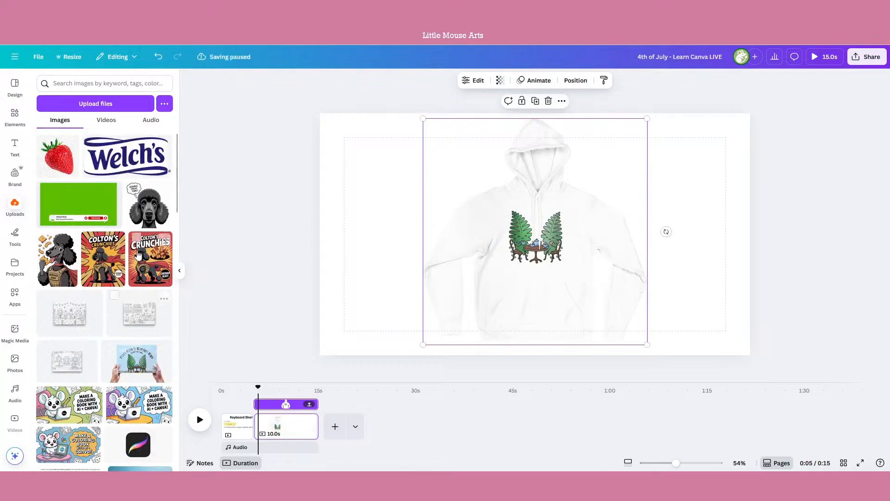
# Step: Move the hoodie to the page's left half and colour the page background black, then dark brown from the Little Mouse Arts brand colours
pyautogui.moveTo(566, 255); pyautogui.dragTo(480, 256)
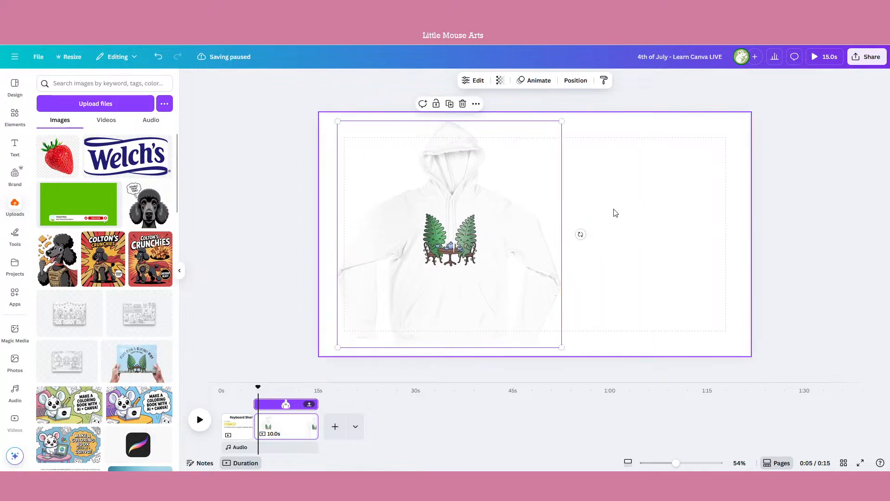
pyautogui.click(615, 213)
pyautogui.click(476, 80)
pyautogui.click(68, 144)
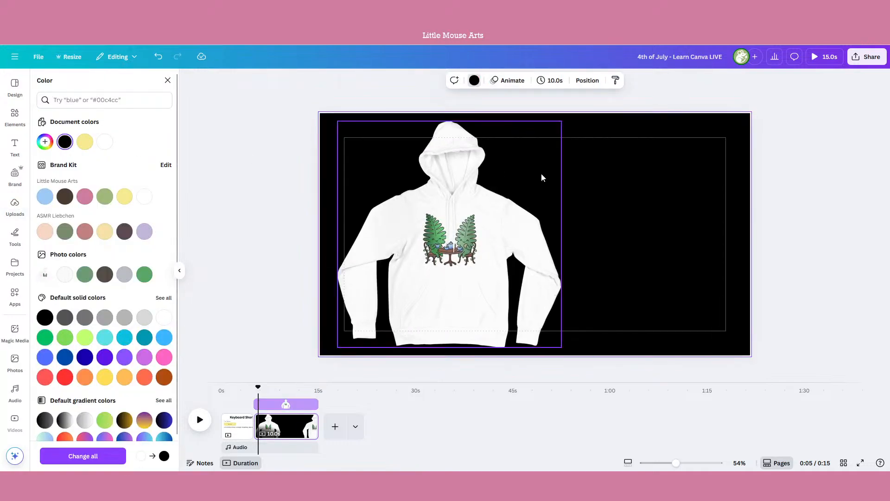
pyautogui.click(65, 196)
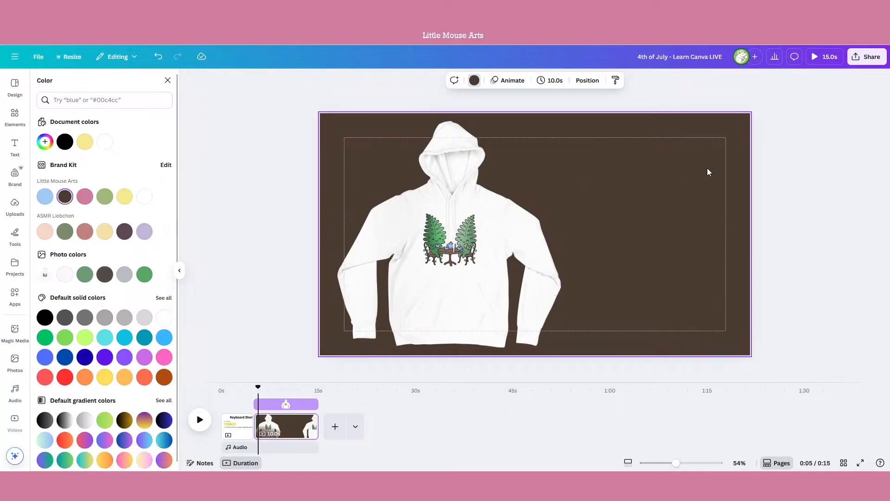
# Step: Shift the hoodie mockup toward the page's right side and delete it
pyautogui.moveTo(515, 209); pyautogui.dragTo(624, 211)
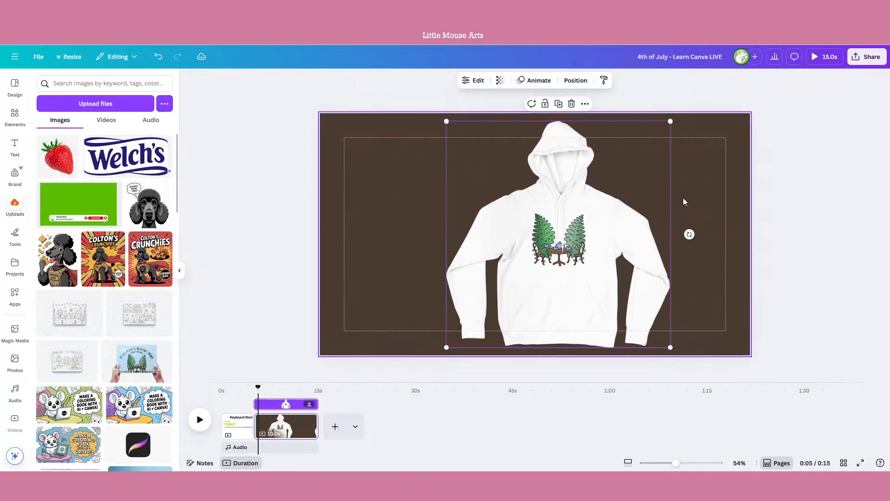
pyautogui.click(570, 104)
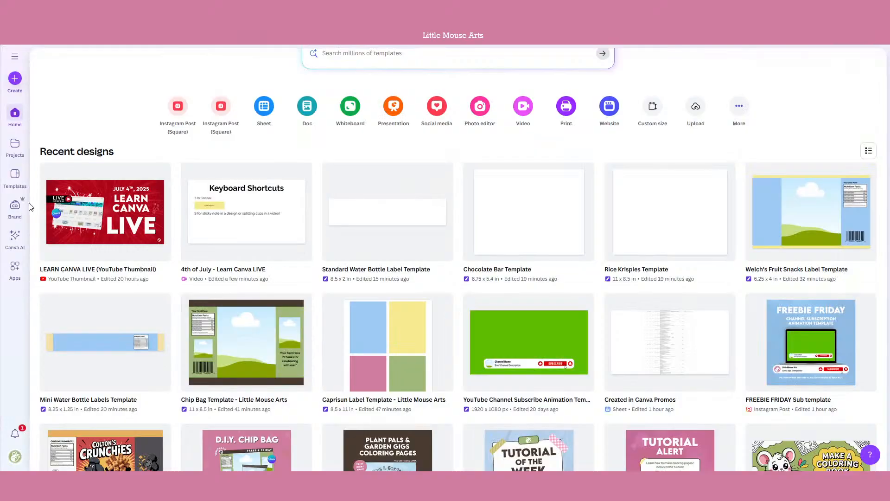
# Step: From the Canva home page, go to the apps overview and open the recommended Mockups page
pyautogui.click(19, 267)
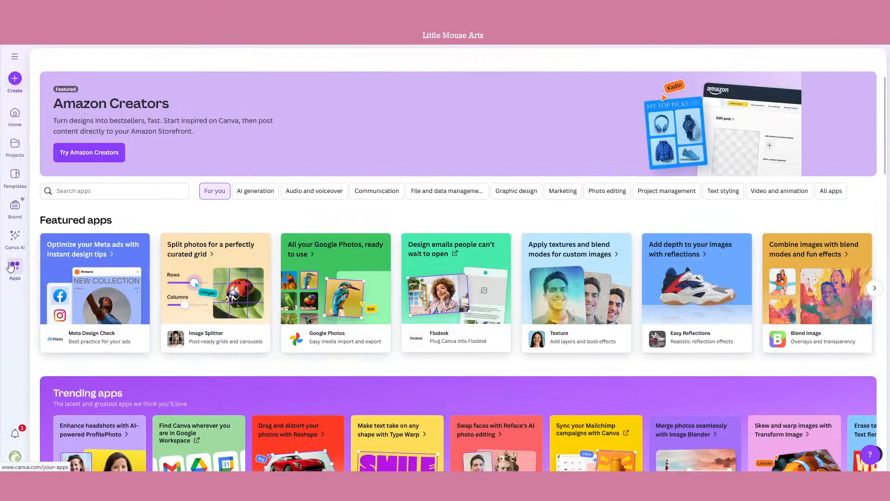
pyautogui.click(15, 57)
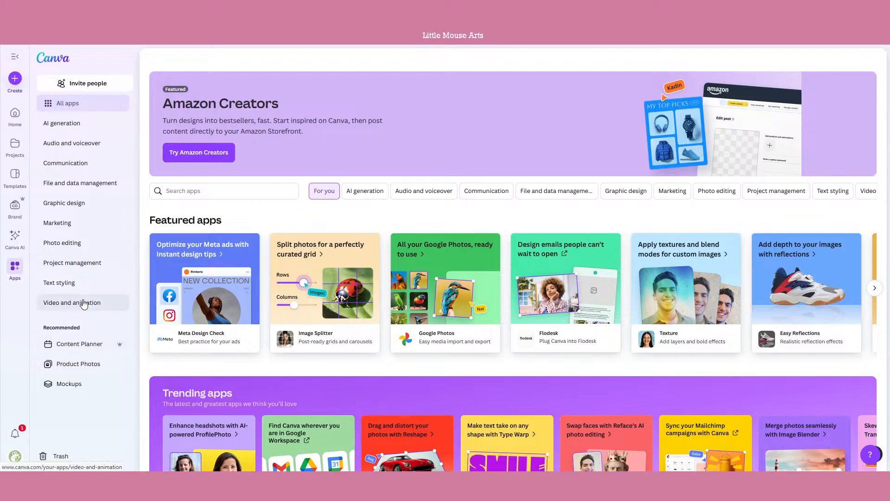
pyautogui.click(64, 385)
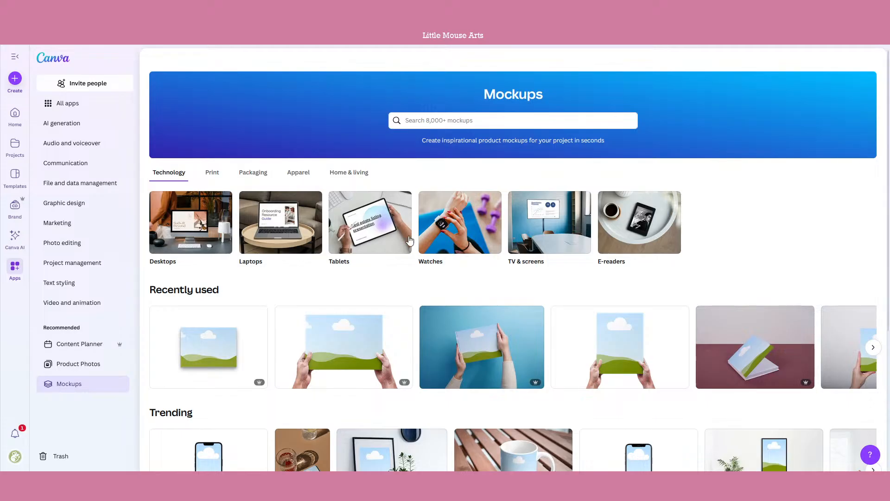
# Step: Search the mockups for Beverages and open the free mockup of a slightly angled upright chip bag
pyautogui.scroll(-3, 427, 239)
pyautogui.scroll(-2, 426, 239)
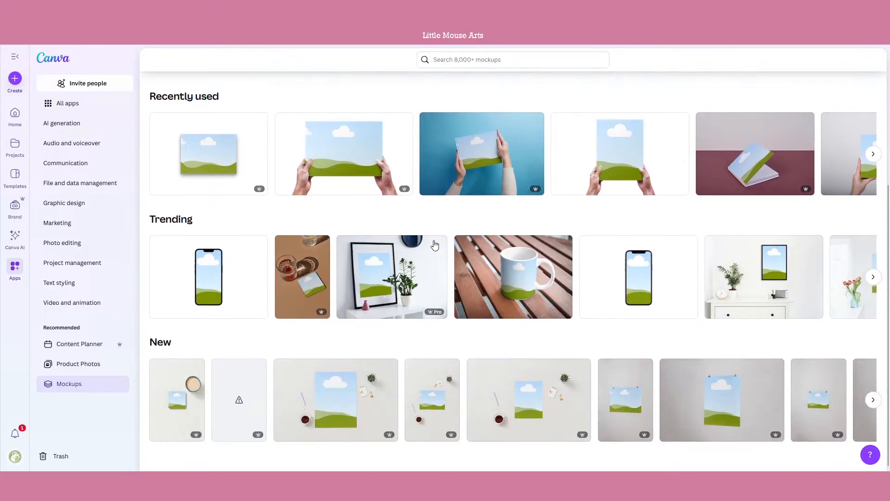
pyautogui.scroll(5, 442, 241)
pyautogui.click(503, 121)
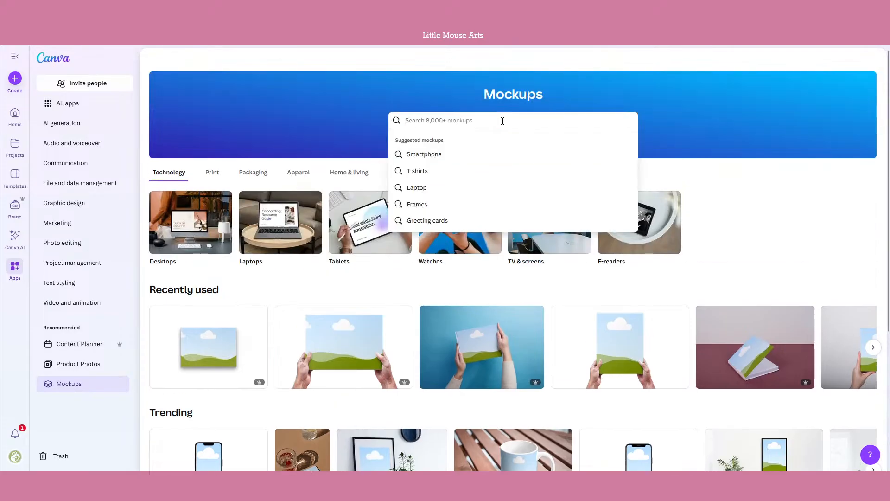
pyautogui.write('beverages')
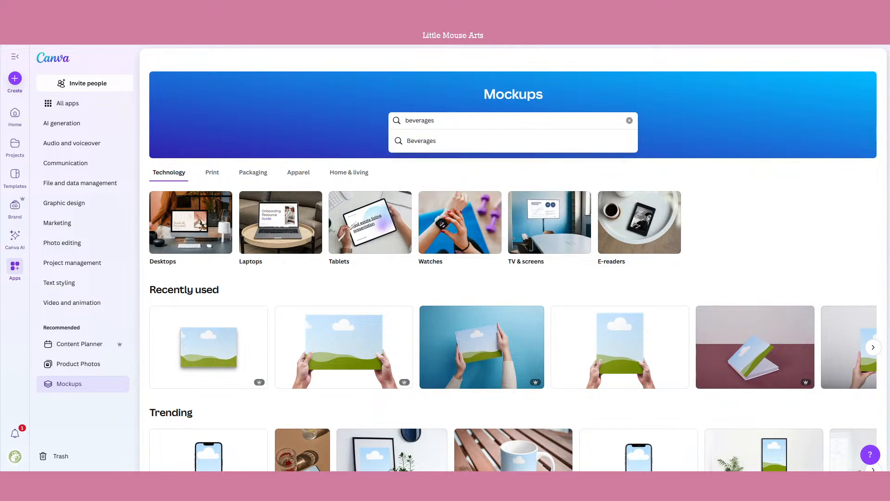
pyautogui.click(495, 140)
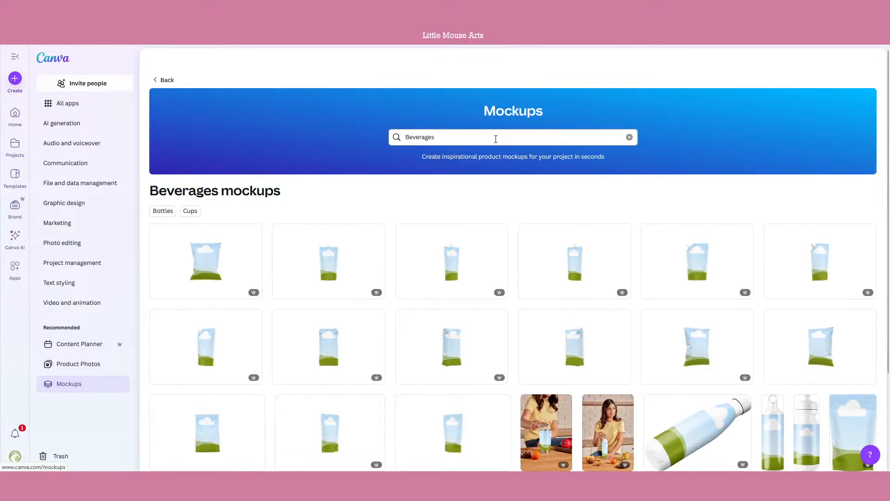
pyautogui.scroll(-2, 471, 151)
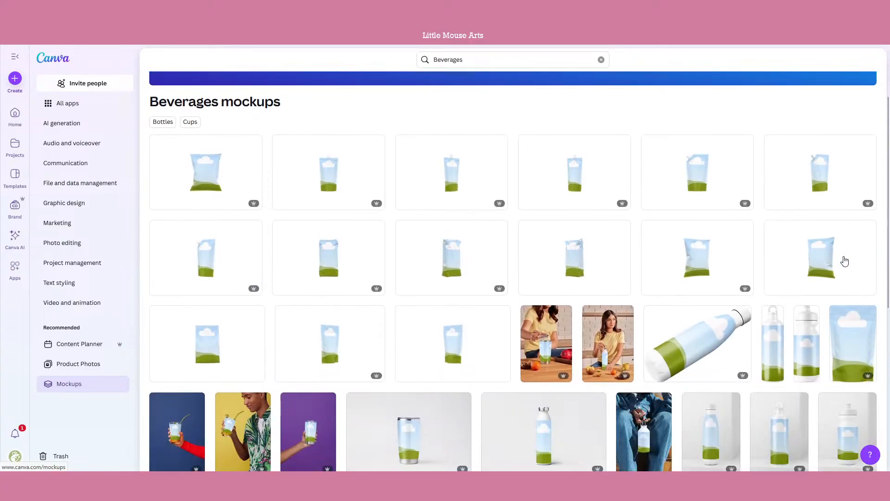
pyautogui.click(845, 261)
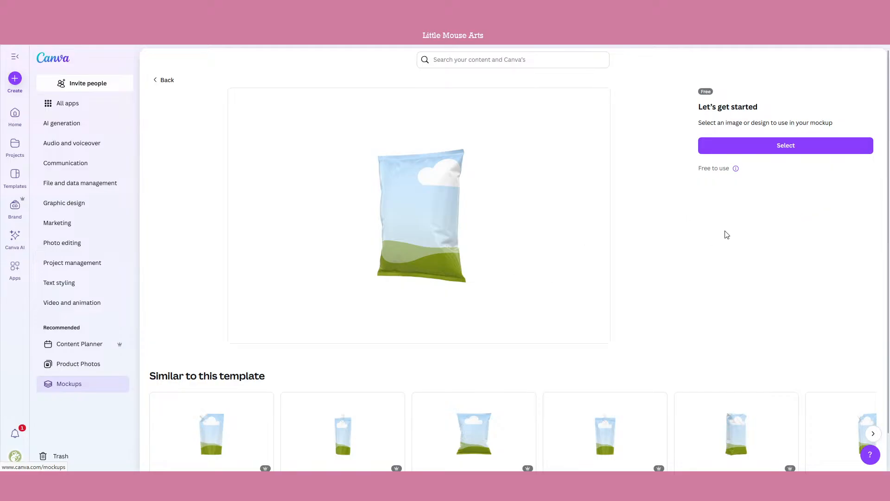
# Step: Apply the page of the design 'Tutorial for Chip Bag Template - Little Mouse Arts' to the chip bag mockup
pyautogui.click(806, 145)
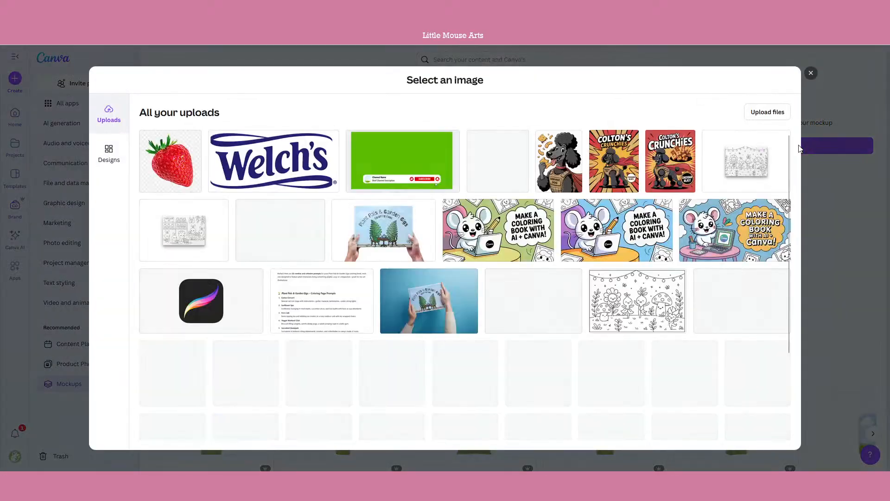
pyautogui.scroll(-5, 739, 215)
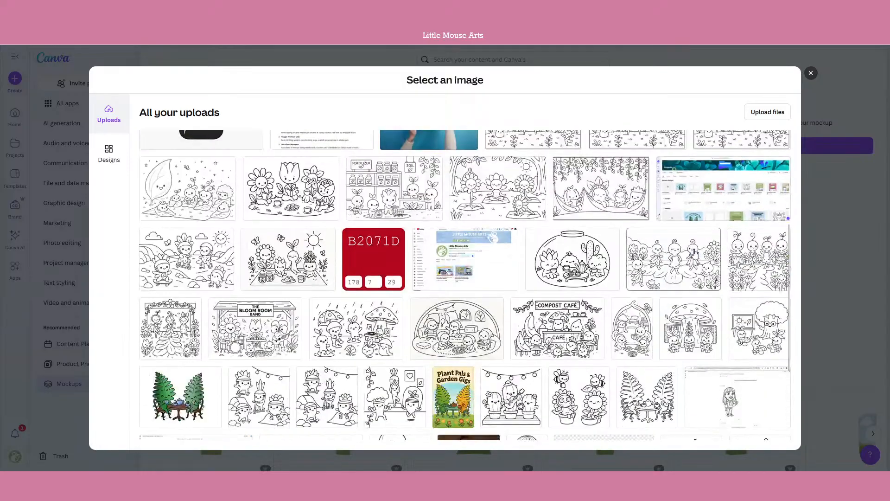
pyautogui.scroll(4, 620, 231)
pyautogui.click(107, 155)
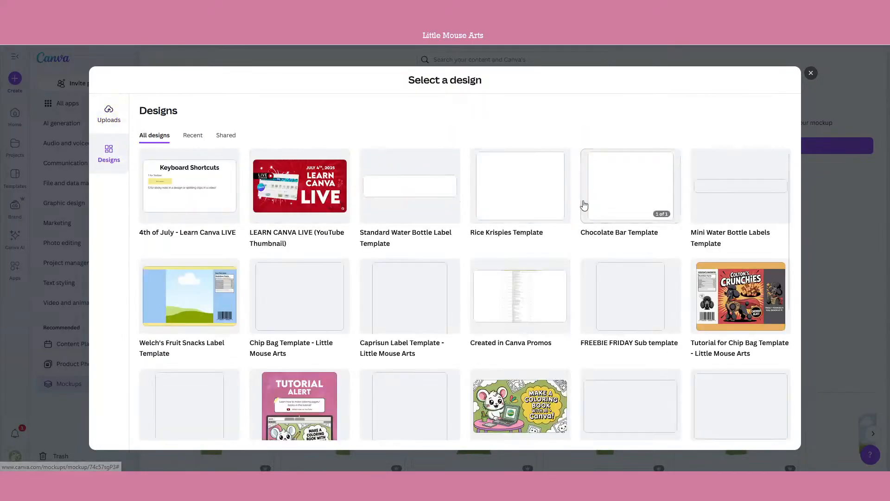
pyautogui.scroll(-1, 714, 265)
pyautogui.click(714, 265)
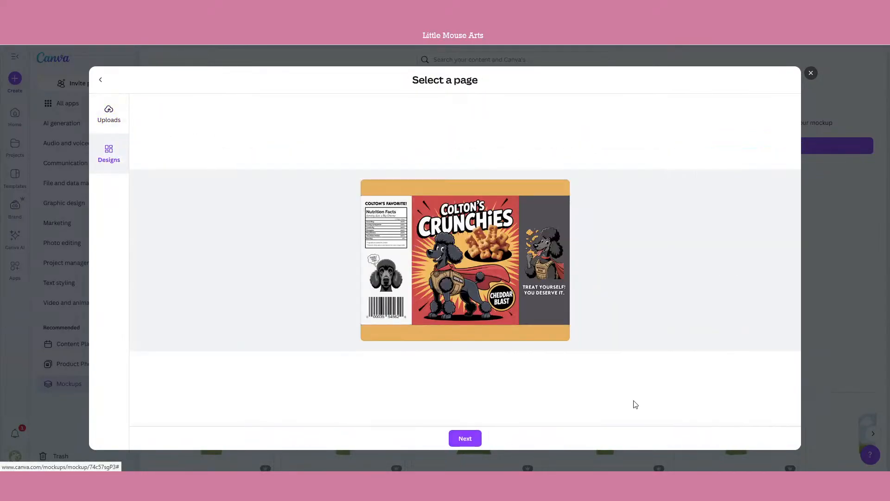
pyautogui.click(465, 437)
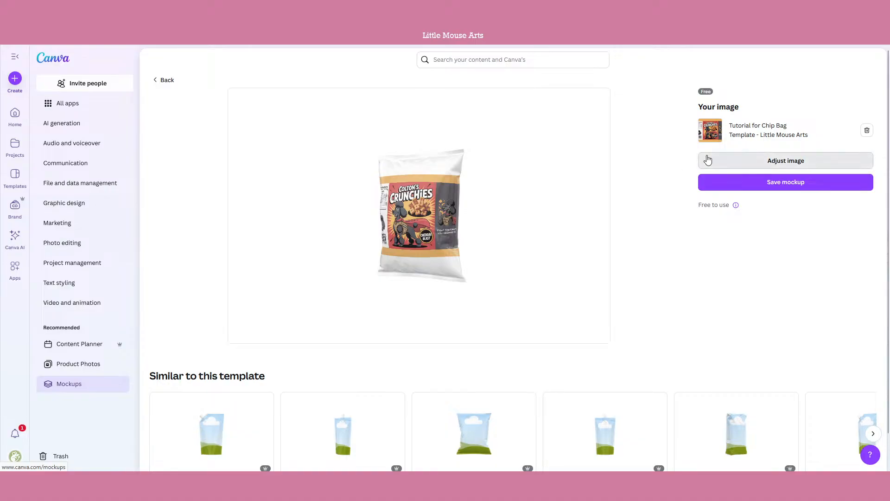
# Step: Enlarge the Colton's Crunchies artwork to cover the bag's full height with the front panel centred, and save the mockup
pyautogui.click(708, 160)
pyautogui.moveTo(489, 137); pyautogui.dragTo(534, 99)
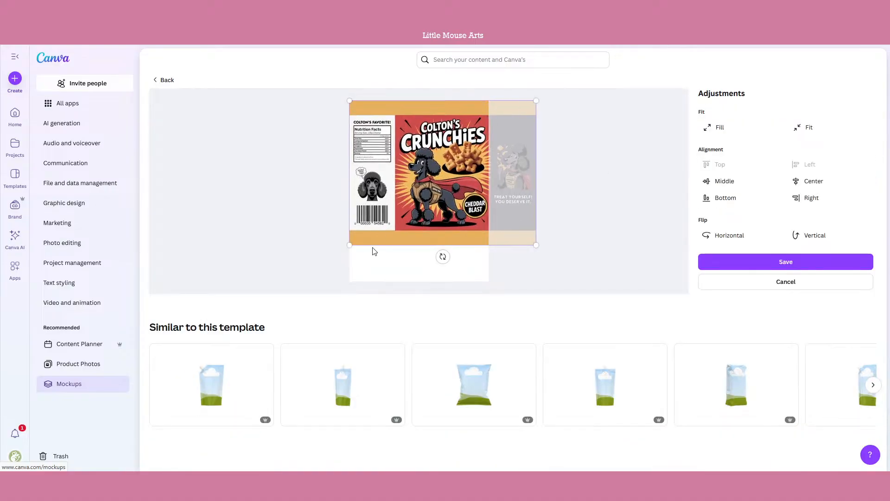
pyautogui.moveTo(350, 245); pyautogui.dragTo(301, 281)
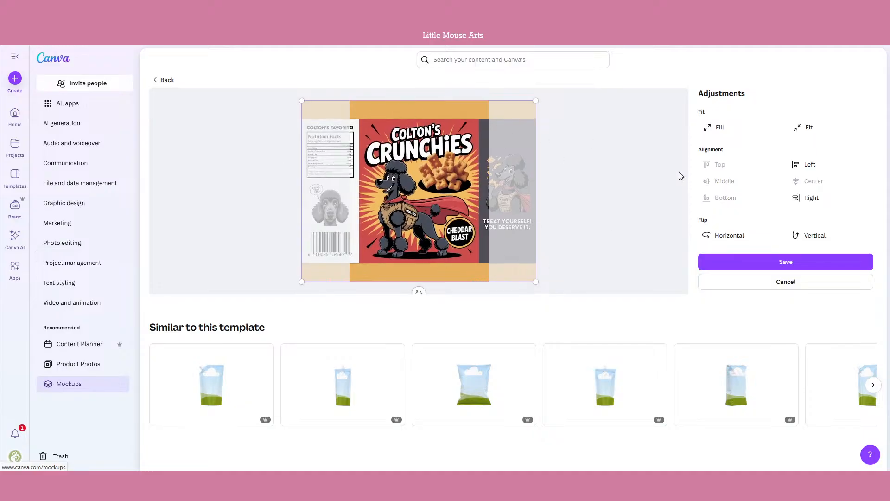
pyautogui.click(748, 263)
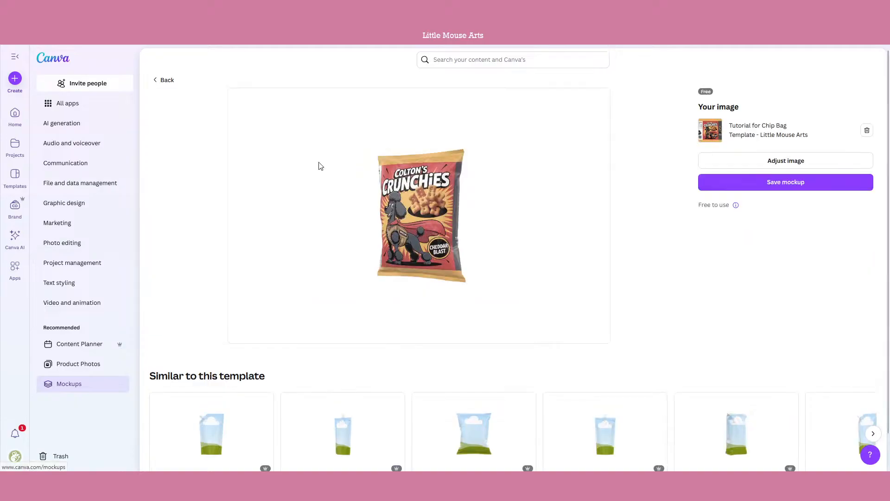
pyautogui.click(803, 183)
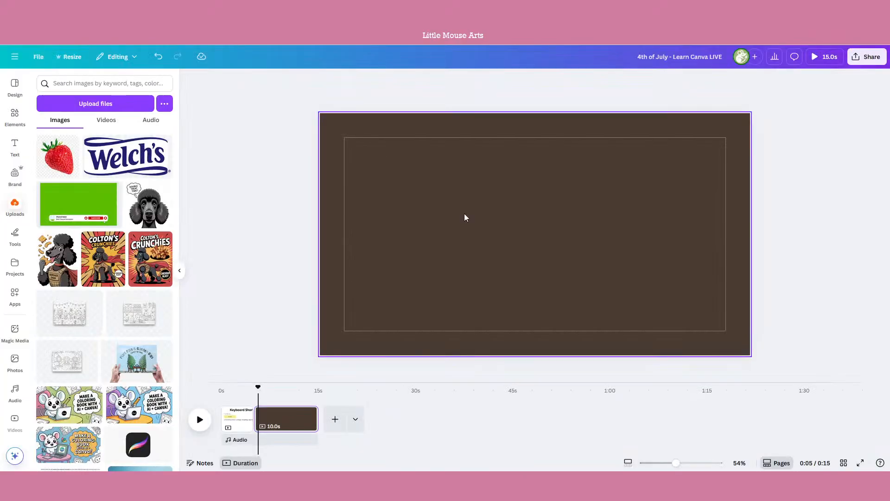
# Step: Place the Colton's Crunchies bag mockup on the brown page and crop its empty margins close to the bag
pyautogui.click(464, 214)
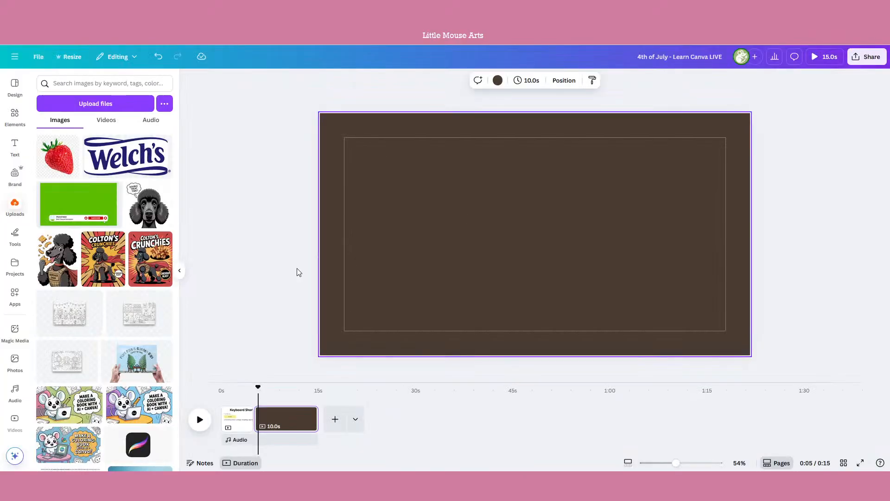
pyautogui.click(179, 270)
pyautogui.moveTo(503, 165); pyautogui.dragTo(505, 196)
pyautogui.moveTo(562, 246); pyautogui.dragTo(492, 246)
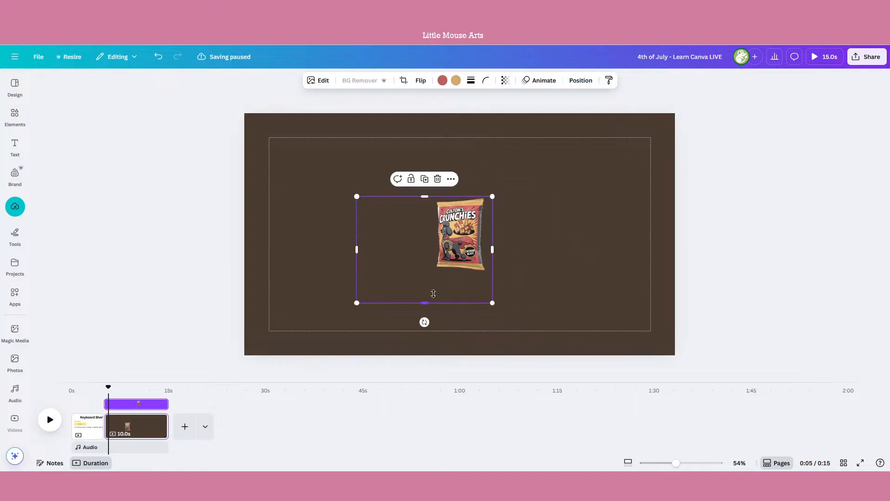
pyautogui.moveTo(434, 293); pyautogui.dragTo(436, 272)
pyautogui.moveTo(356, 234); pyautogui.dragTo(430, 235)
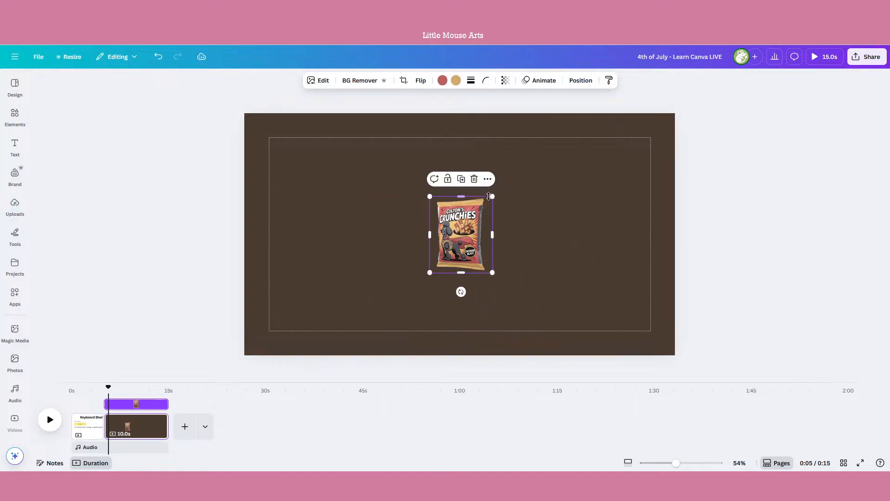
# Step: Enlarge the Colton's Crunchies bag to nearly the full page height and move it to the page's middle
pyautogui.moveTo(489, 196); pyautogui.dragTo(610, 74)
pyautogui.moveTo(498, 218); pyautogui.dragTo(443, 267)
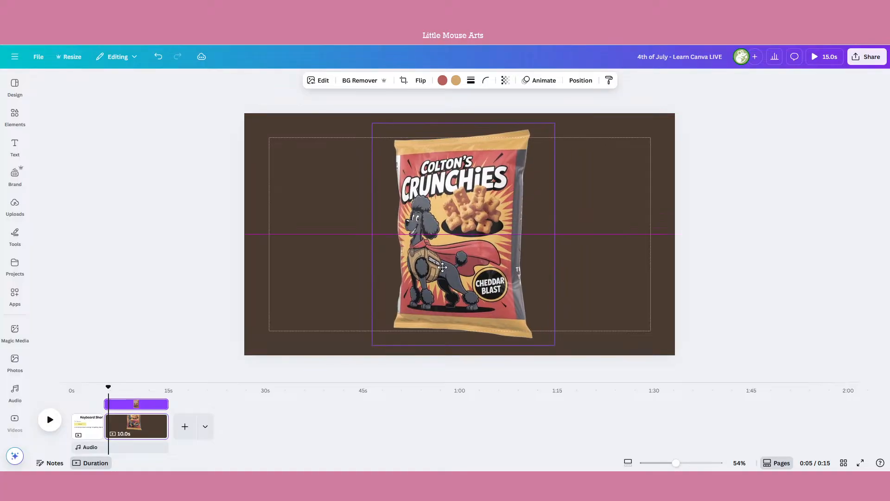
pyautogui.click(662, 281)
pyautogui.click(490, 267)
pyautogui.click(601, 251)
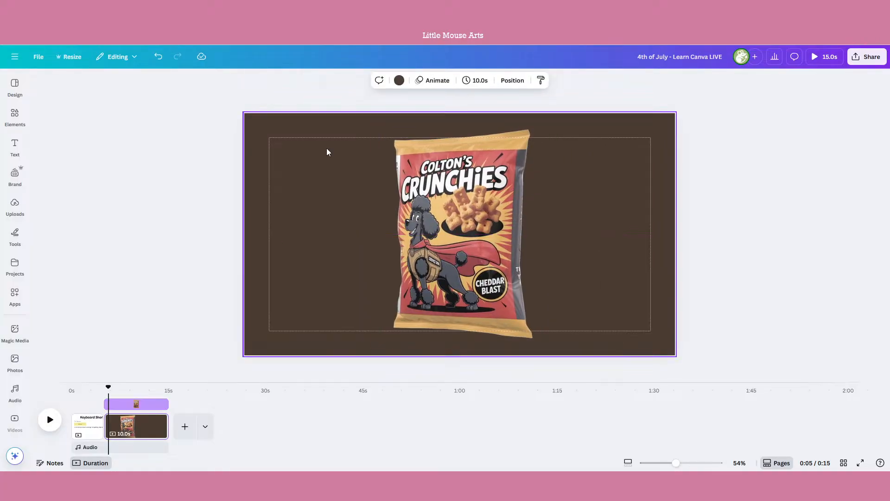
# Step: Tilt the Colton's Crunchies bag slightly clockwise
pyautogui.click(538, 213)
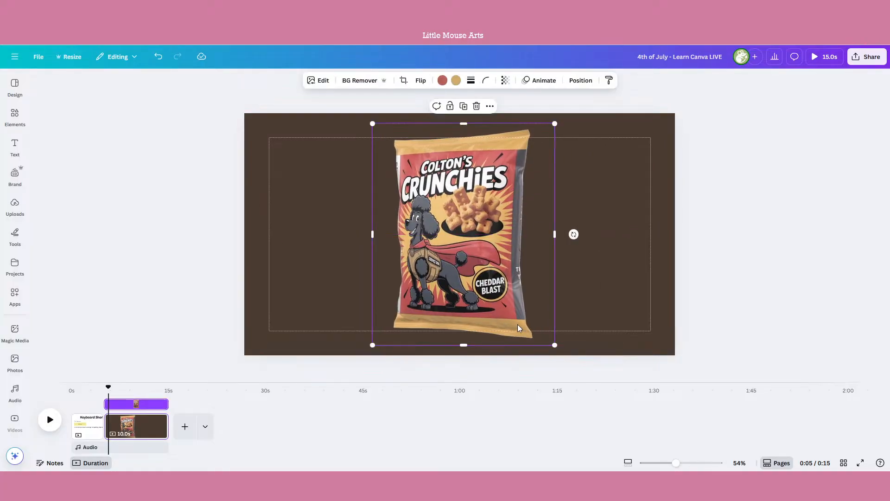
pyautogui.moveTo(574, 235); pyautogui.dragTo(572, 243)
pyautogui.click(621, 282)
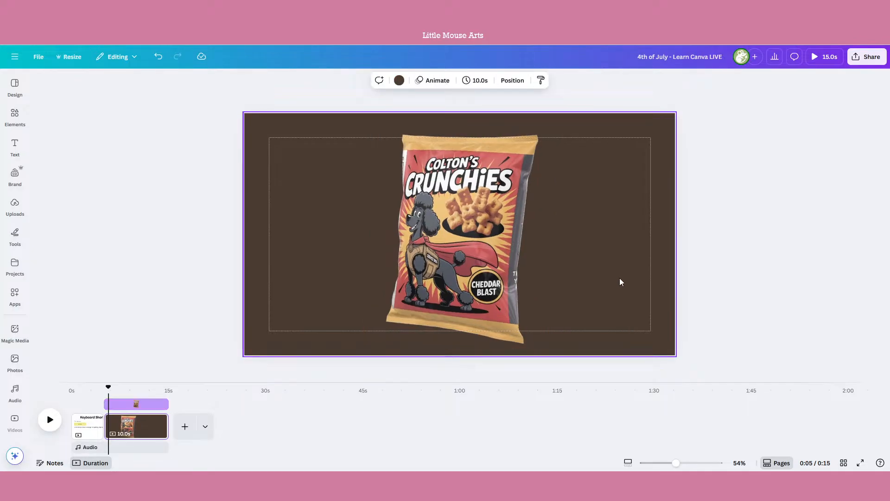
pyautogui.moveTo(622, 282); pyautogui.dragTo(715, 288)
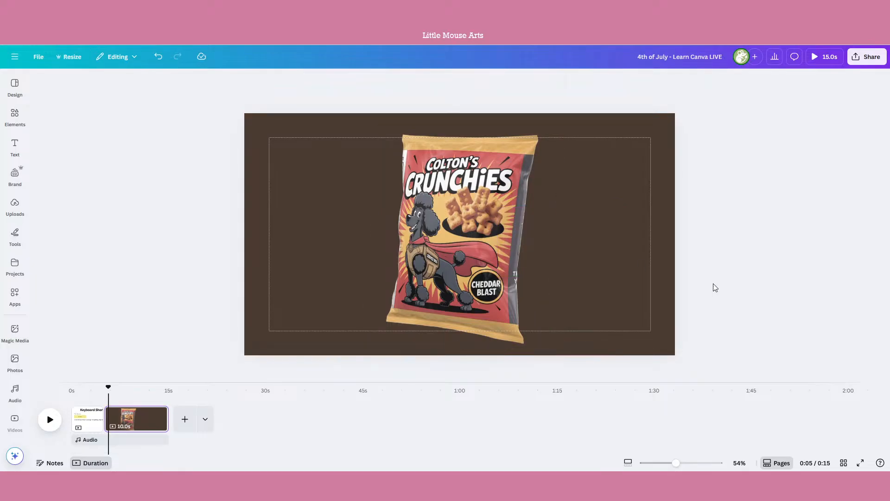
# Step: Move the Colton's Crunchies bag toward the page's left side and delete it
pyautogui.click(487, 238)
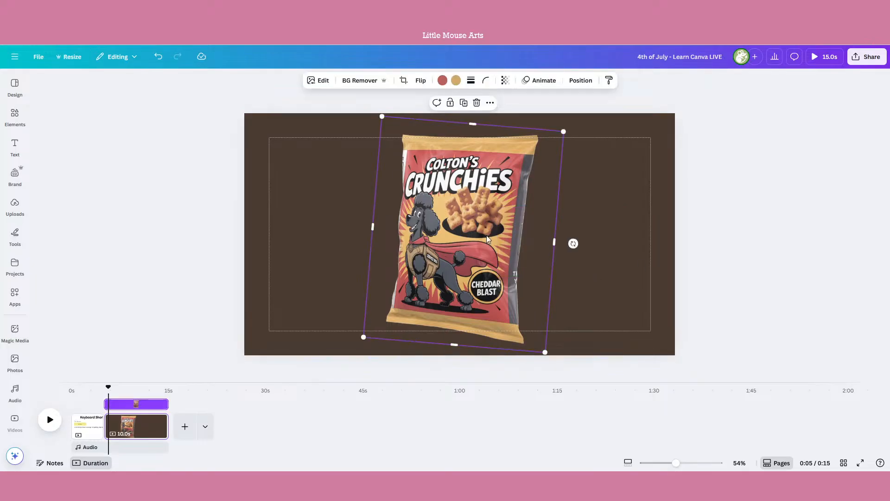
pyautogui.moveTo(487, 238); pyautogui.dragTo(399, 252)
pyautogui.click(534, 261)
pyautogui.click(437, 266)
pyautogui.click(438, 266)
pyautogui.press('Delete')
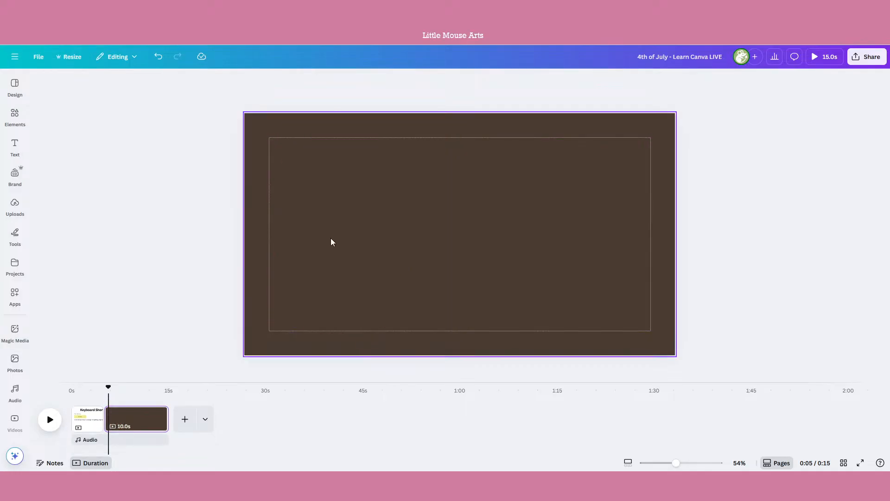
pyautogui.click(16, 118)
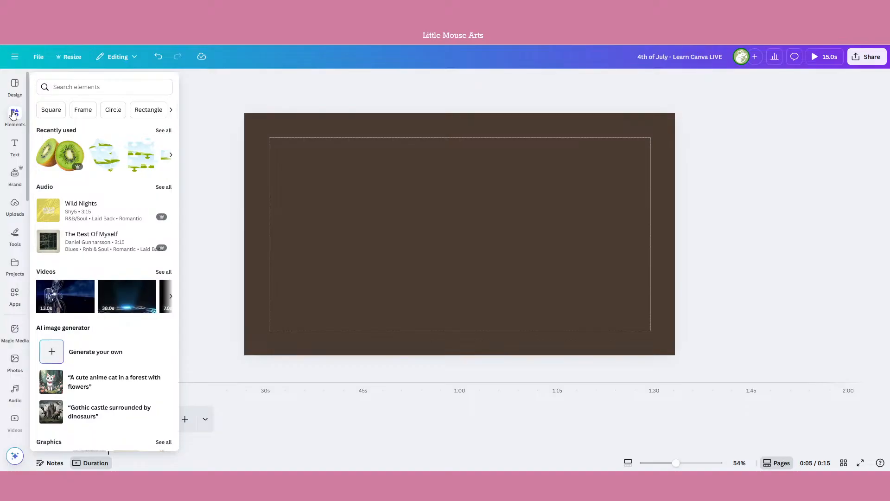
pyautogui.click(14, 115)
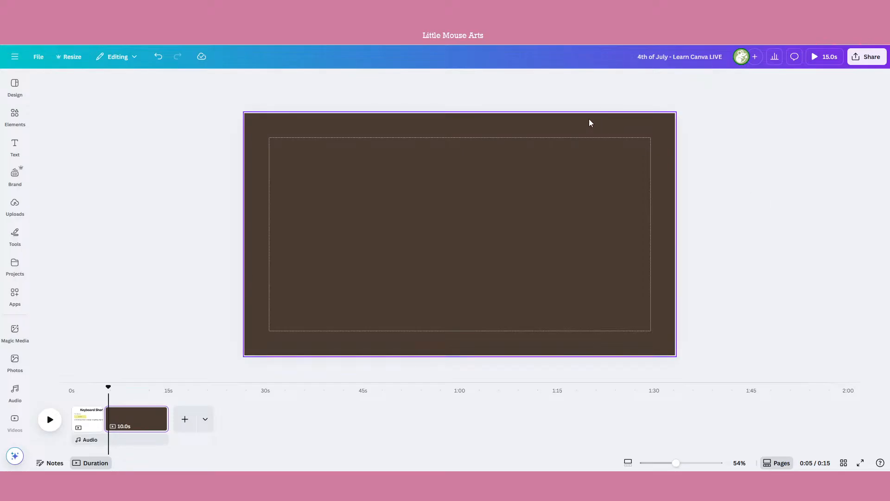
pyautogui.click(16, 120)
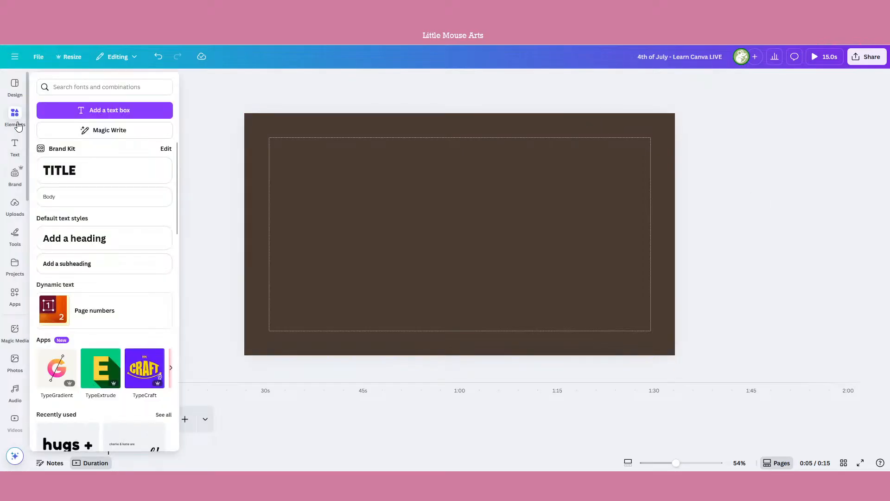
pyautogui.click(26, 88)
pyautogui.click(15, 116)
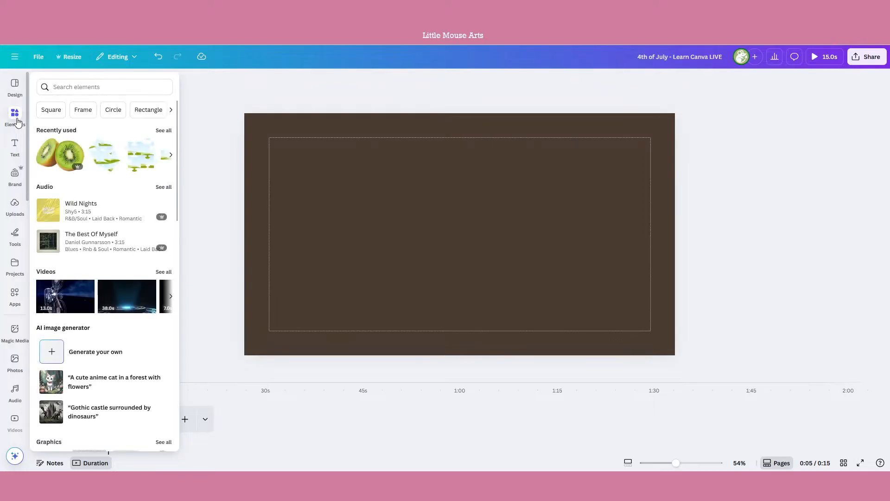
# Step: Open the Graphics generator of Magic Media and activate its description prompt
pyautogui.scroll(-3, 16, 195)
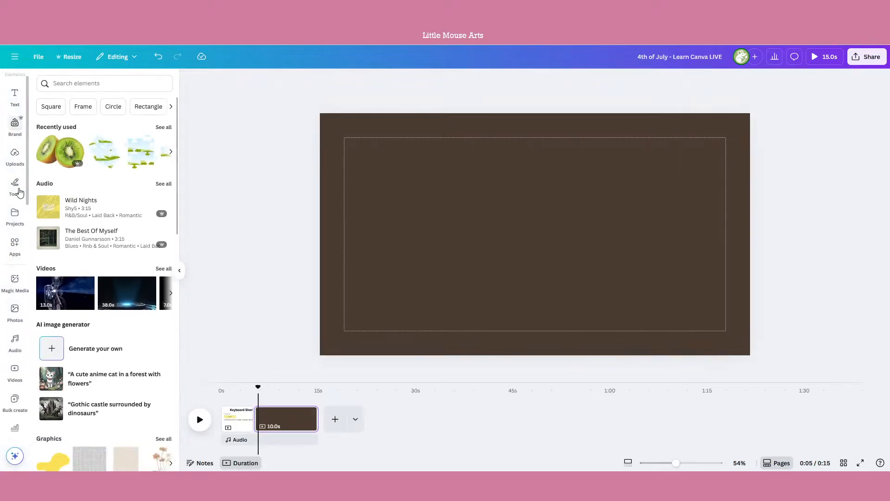
pyautogui.click(10, 223)
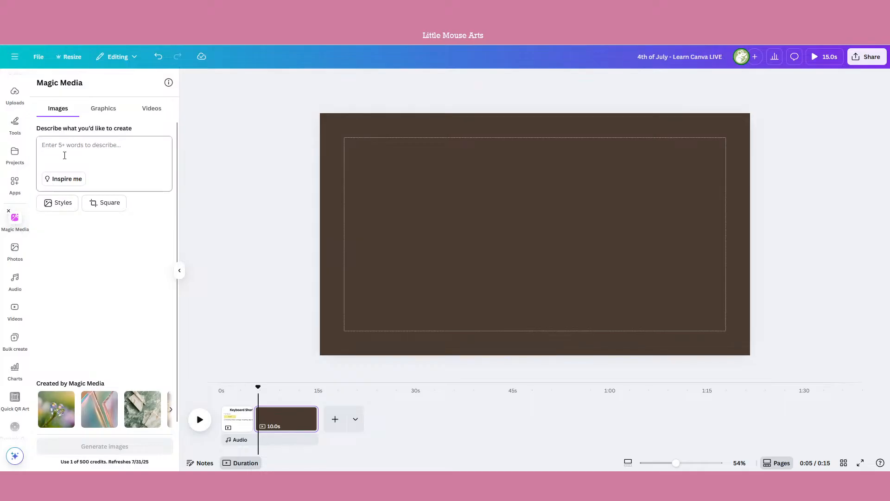
pyautogui.click(103, 108)
pyautogui.click(131, 143)
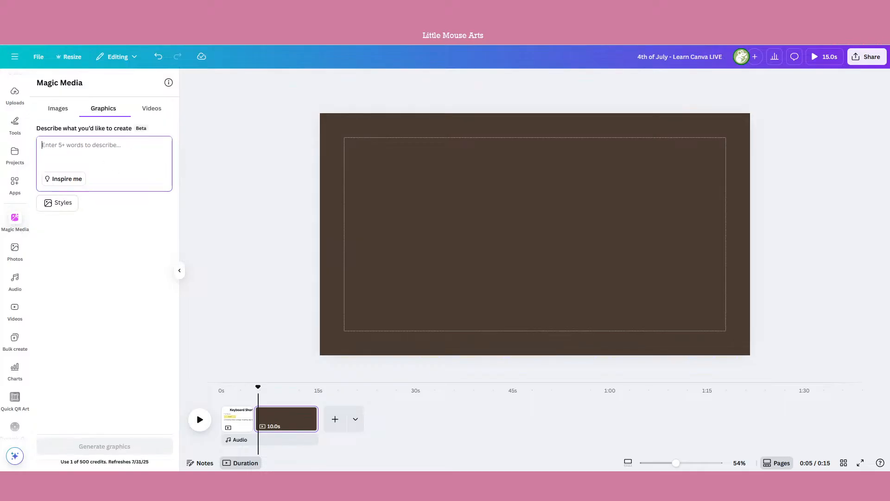
# Step: Open ChatGPT in a new browser tab and ask it to write a prompt for a little mouse graphic/element for Canva, fitting the little mouse brand
pyautogui.hotkey('ctrl', 't')
pyautogui.write('ch')
pyautogui.press('Return')
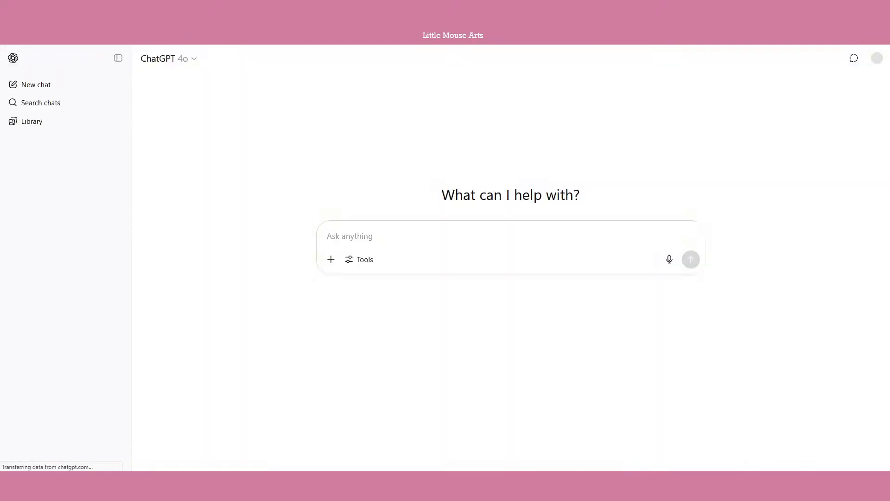
pyautogui.click(117, 58)
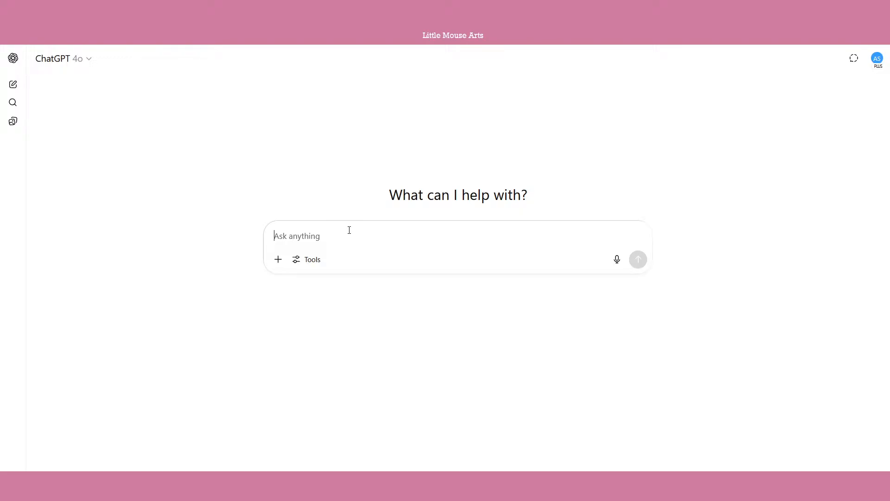
pyautogui.write('write')
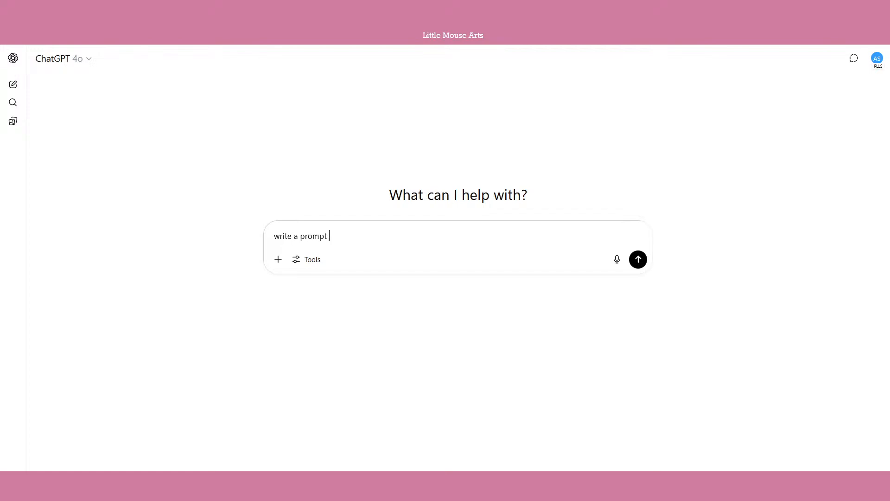
pyautogui.write(' a prompt for a little')
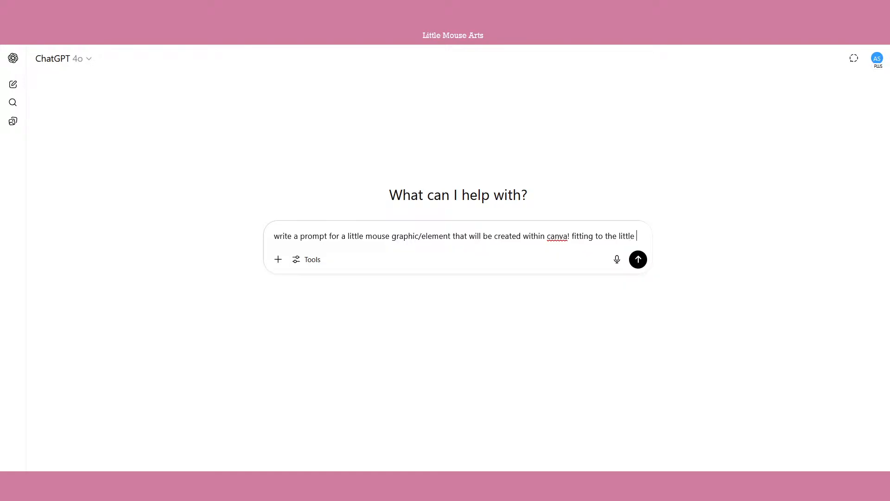
pyautogui.write('mouse brand.')
pyautogui.press('Return')
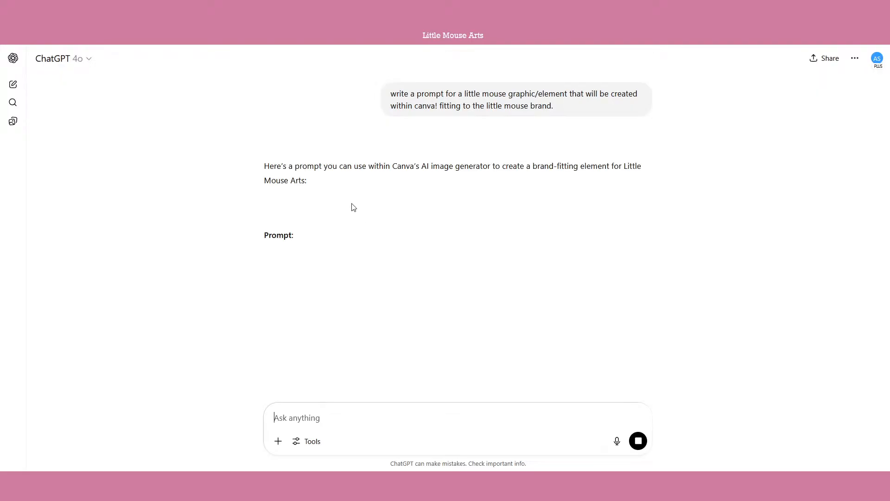
# Step: Copy the generated mouse prompt and paste it as the graphic description in Canva's Magic Media
pyautogui.moveTo(265, 249); pyautogui.dragTo(553, 301)
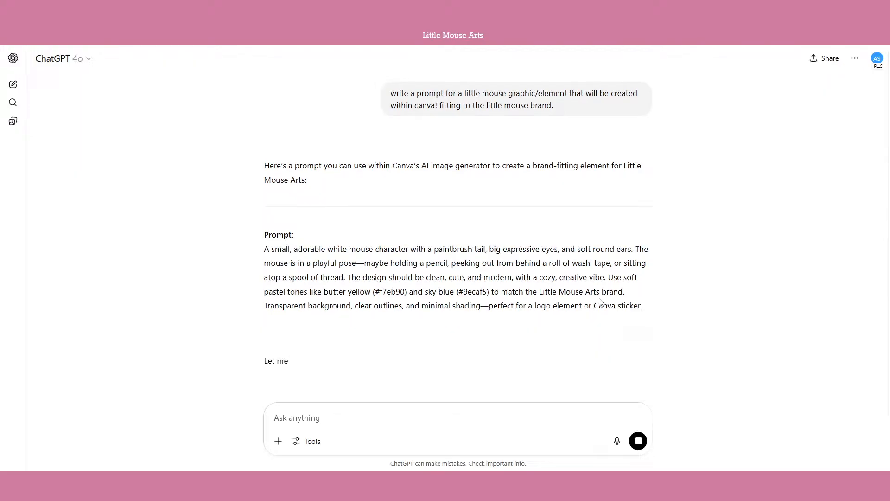
pyautogui.moveTo(265, 250); pyautogui.dragTo(672, 312)
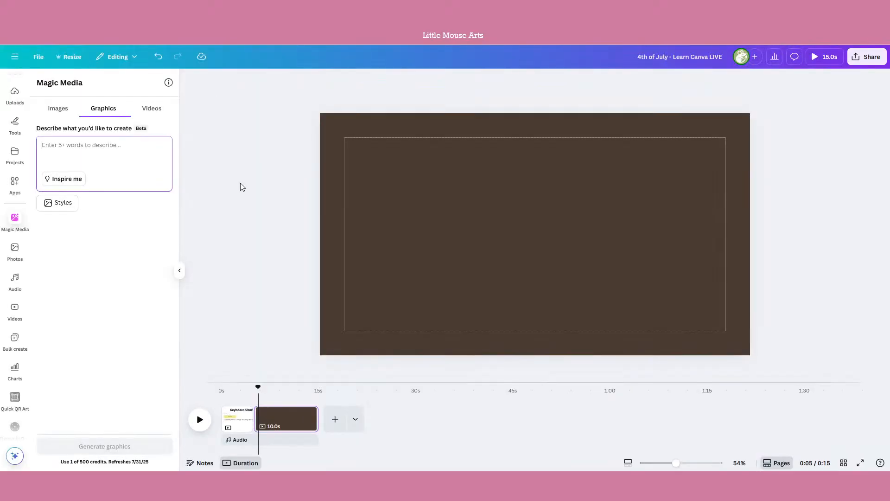
pyautogui.hotkey('ctrl', 'v')
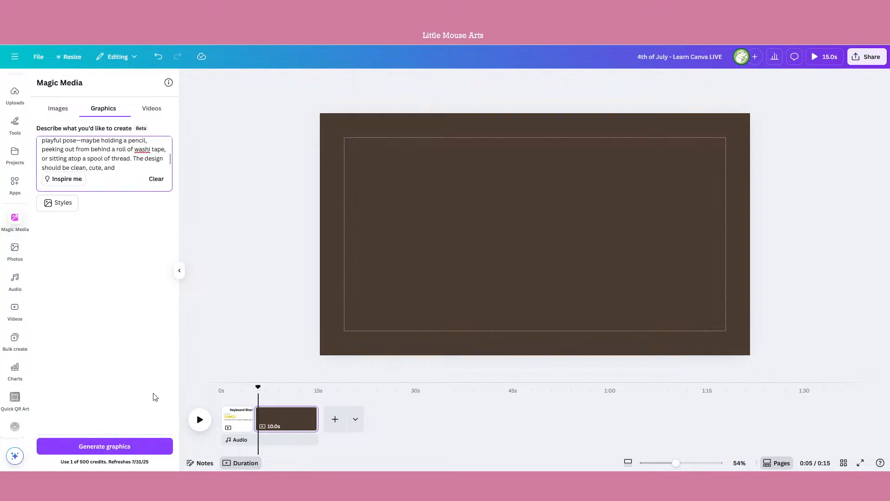
# Step: Choose the Sticker style for the mouse description and generate the graphics
pyautogui.click(62, 203)
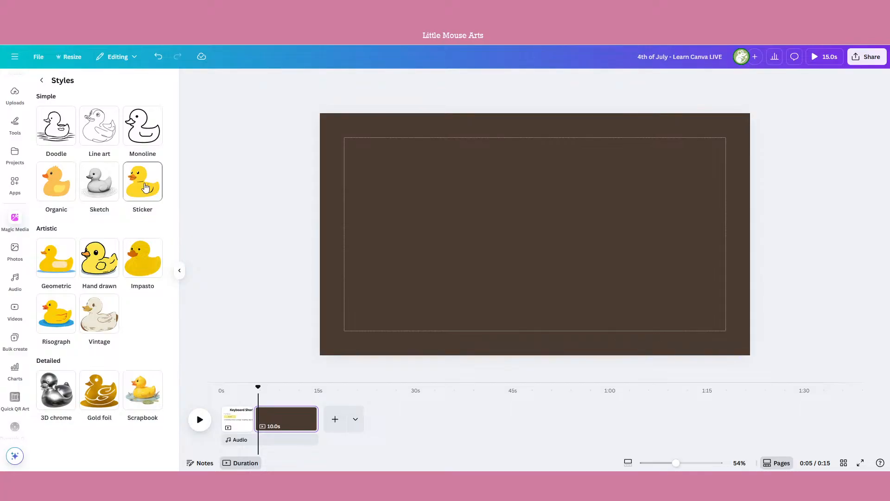
pyautogui.click(145, 187)
pyautogui.click(95, 446)
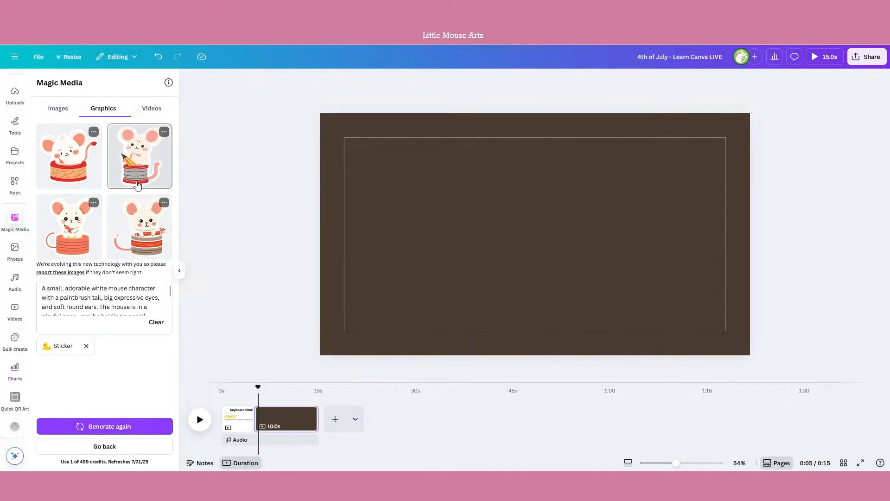
# Step: Place the sticker mouse on the gray spool and the one on the orange spool side by side on the brown page
pyautogui.moveTo(523, 246); pyautogui.dragTo(403, 217)
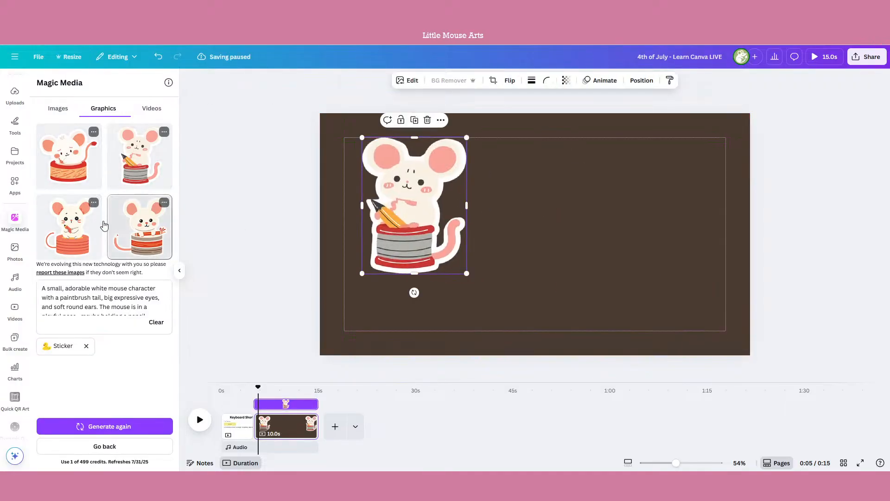
pyautogui.moveTo(538, 228); pyautogui.dragTo(545, 188)
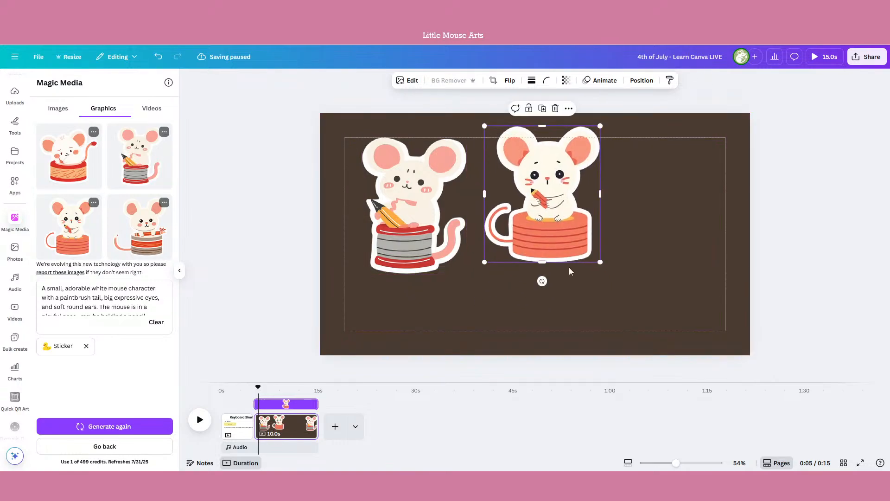
pyautogui.click(402, 299)
# Step: Replace the Sticker style with Hand drawn and generate the mouse graphics again
pyautogui.scroll(-3, 105, 304)
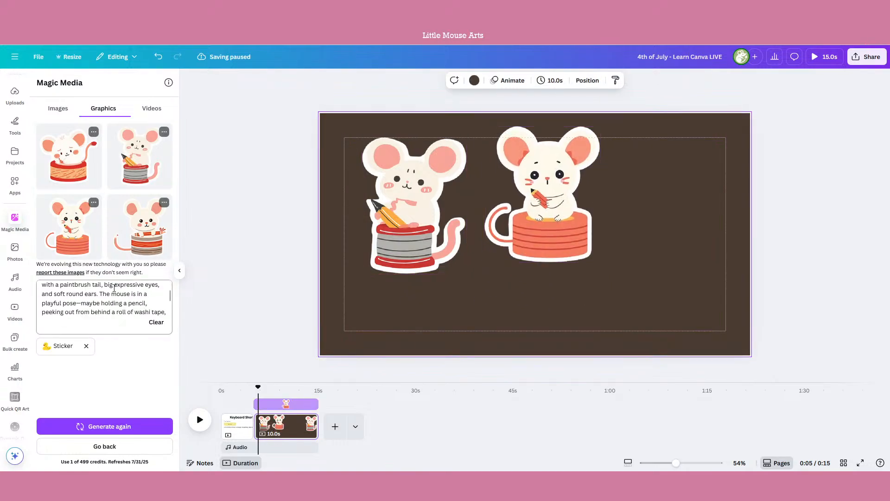
pyautogui.click(86, 346)
pyautogui.click(62, 346)
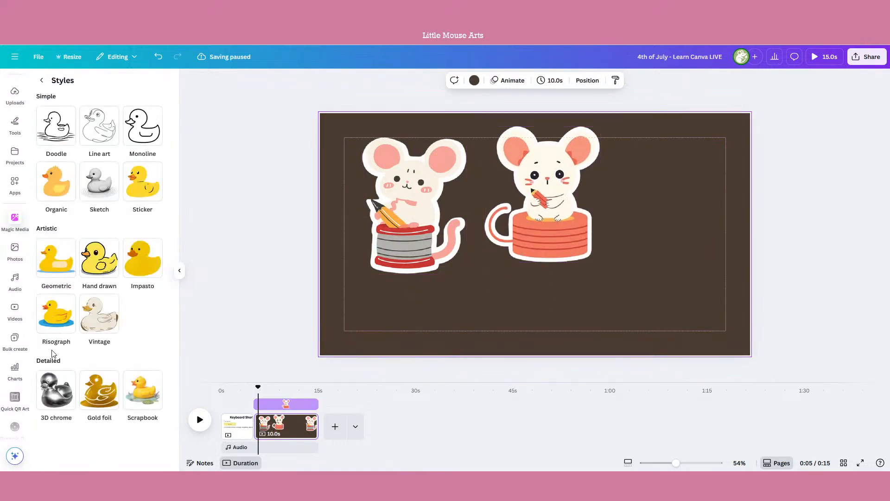
pyautogui.click(99, 256)
pyautogui.click(101, 428)
# Step: Shrink the orange-spool mouse and move it to the page's upper-right corner, and move the gray-spool mouse to the lower left
pyautogui.click(533, 232)
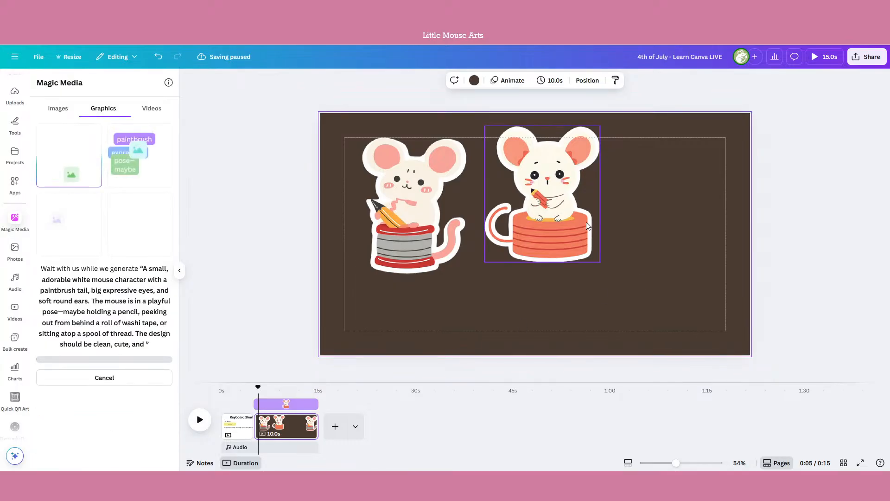
pyautogui.moveTo(600, 126); pyautogui.dragTo(572, 157)
pyautogui.moveTo(410, 191); pyautogui.dragTo(399, 251)
pyautogui.moveTo(529, 226); pyautogui.dragTo(682, 199)
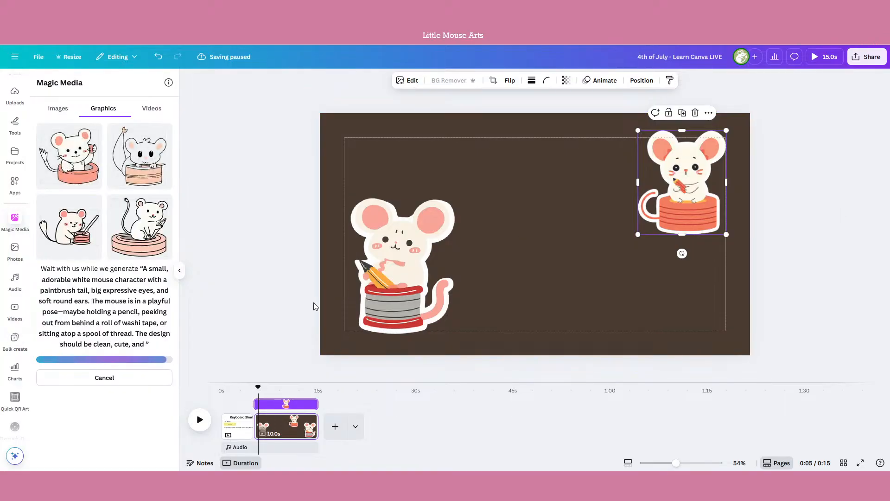
# Step: Add the first hand-drawn mouse to the middle of the page, and insert a new blank page after this one
pyautogui.click(87, 173)
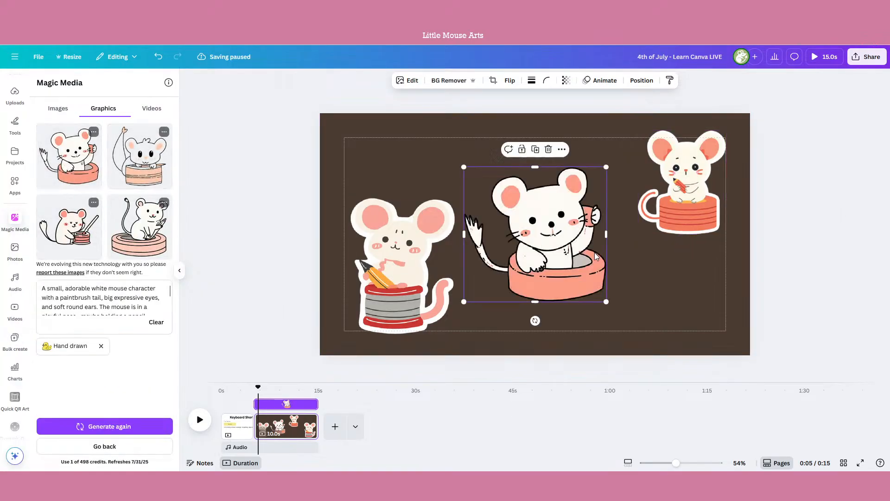
pyautogui.click(286, 426)
pyautogui.click(334, 426)
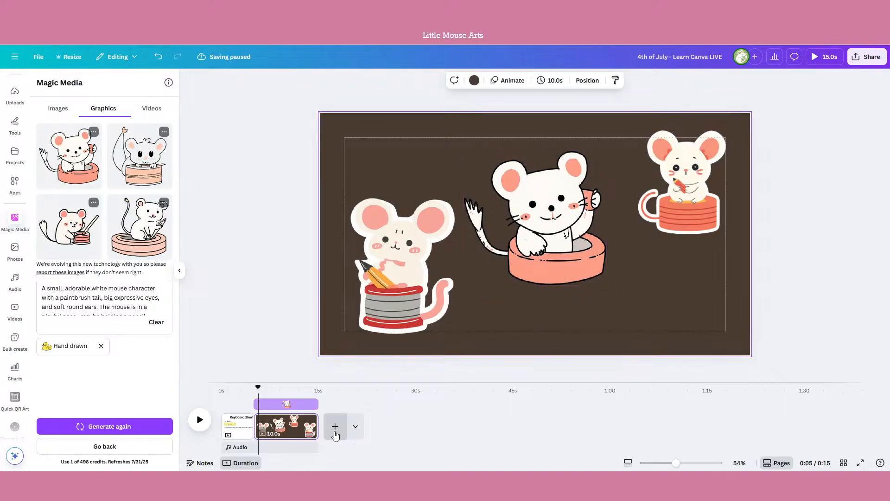
pyautogui.click(179, 276)
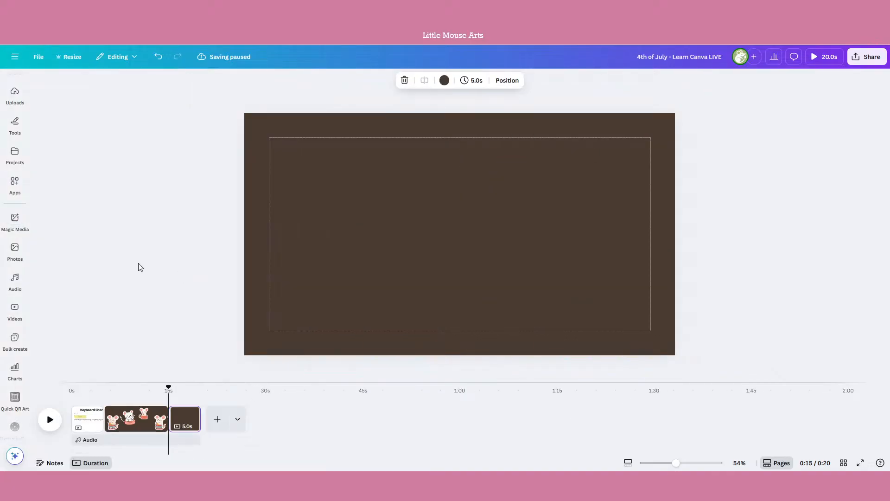
pyautogui.click(15, 154)
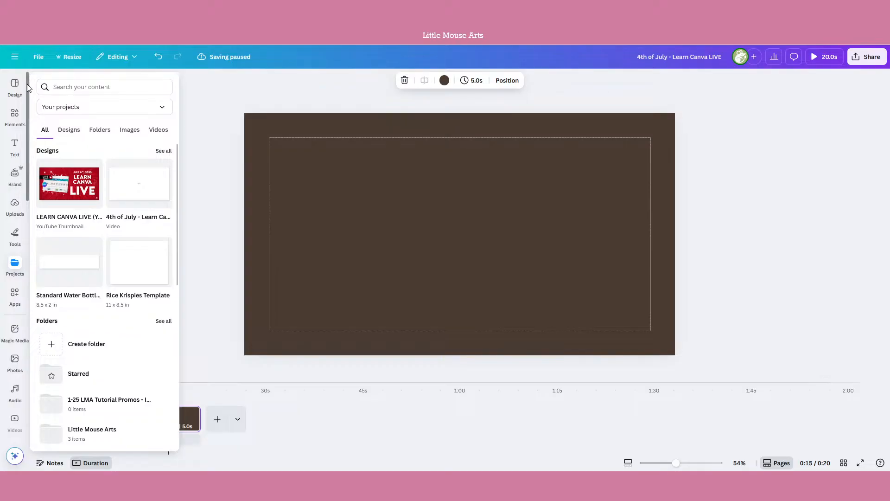
pyautogui.click(15, 118)
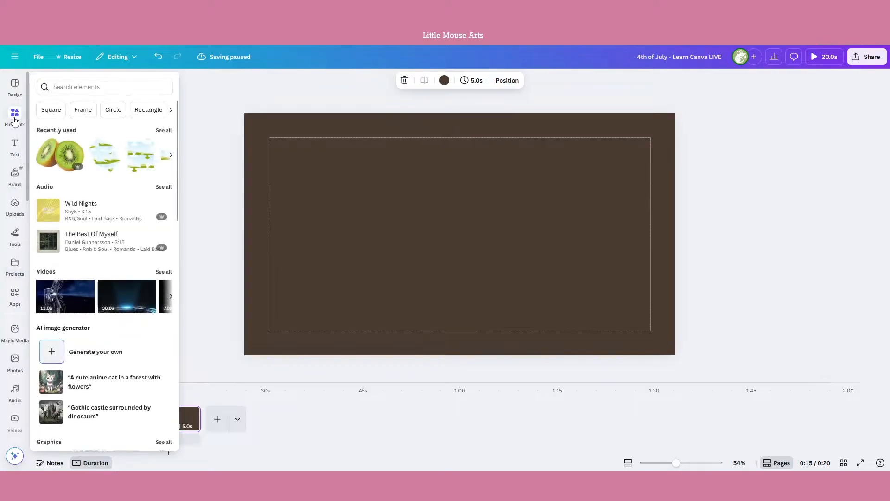
pyautogui.click(15, 153)
pyautogui.scroll(-5, 97, 202)
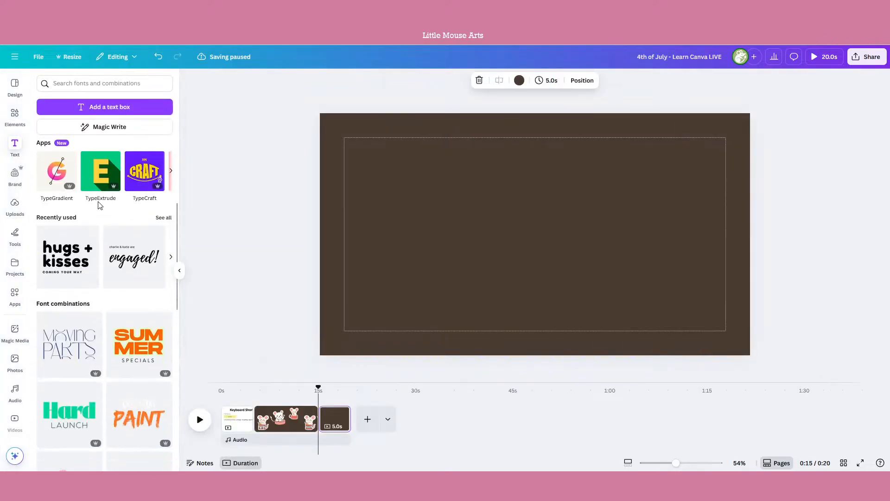
pyautogui.scroll(5, 98, 205)
# Step: Change the new page's background color to white using the document colors
pyautogui.click(571, 141)
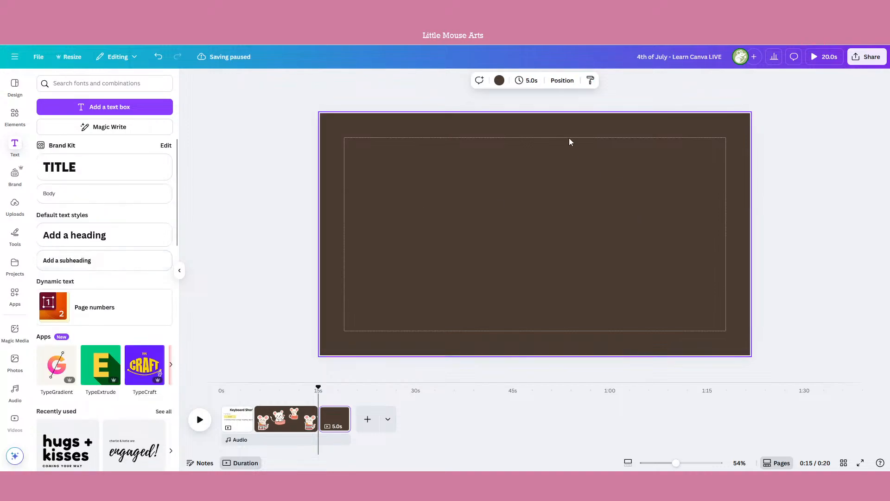
pyautogui.click(499, 80)
pyautogui.click(124, 142)
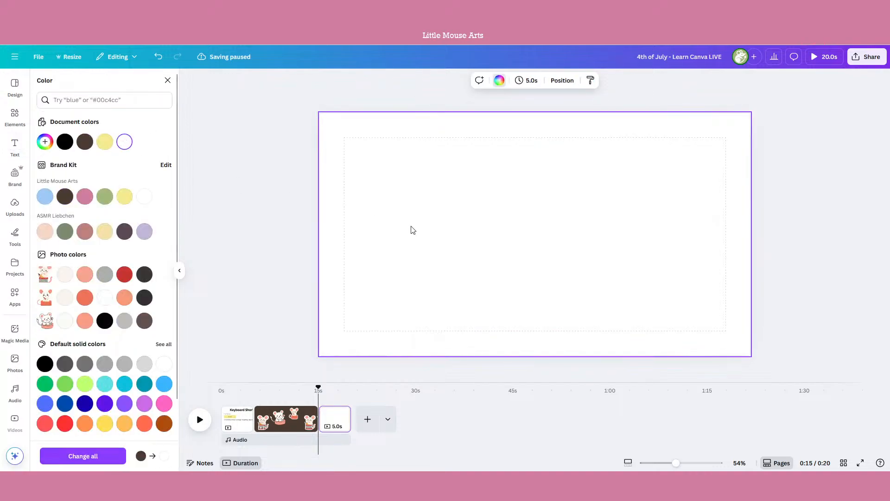
# Step: Add a text box reading "Powerpuff Girls" to the white page, enlarge it to about size 119 and center it
pyautogui.click(10, 152)
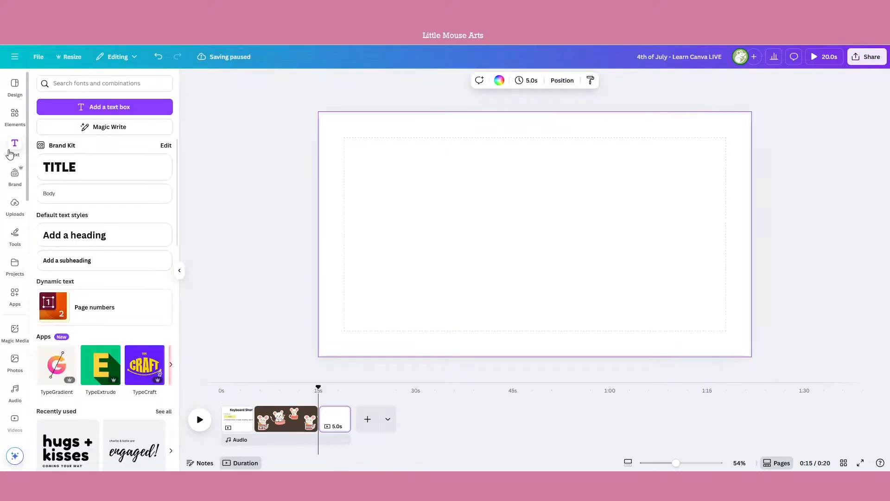
pyautogui.press('t')
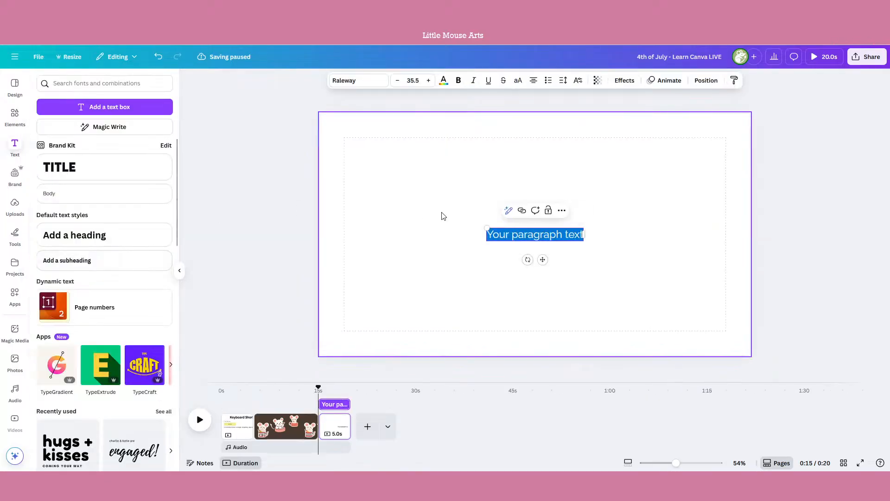
pyautogui.click(179, 270)
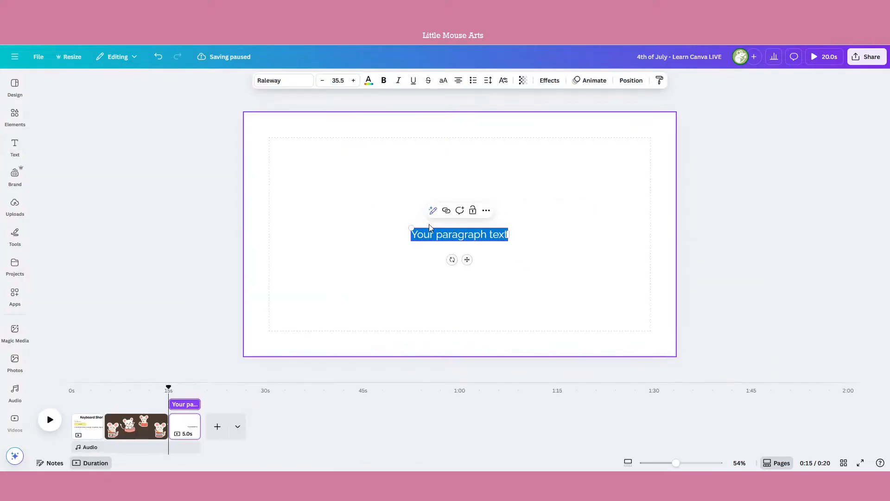
pyautogui.moveTo(412, 228); pyautogui.dragTo(281, 211)
pyautogui.moveTo(413, 240); pyautogui.dragTo(478, 229)
pyautogui.write('P')
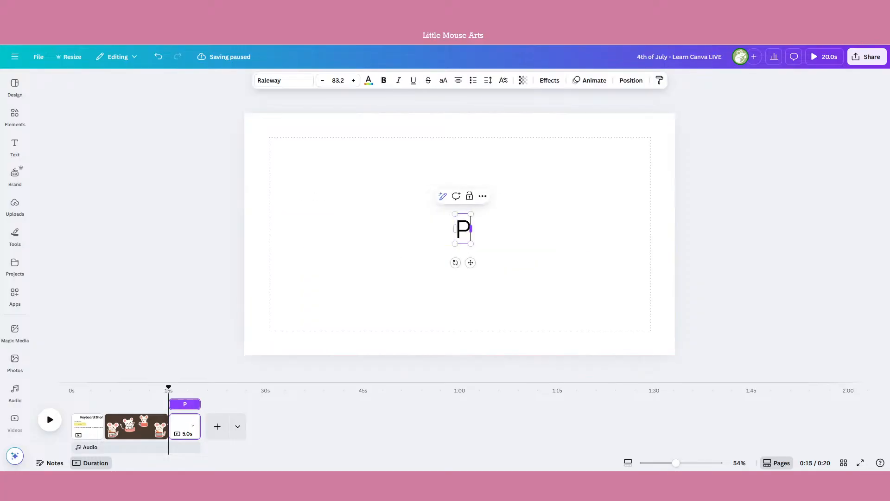
pyautogui.write('owerpuff Girls')
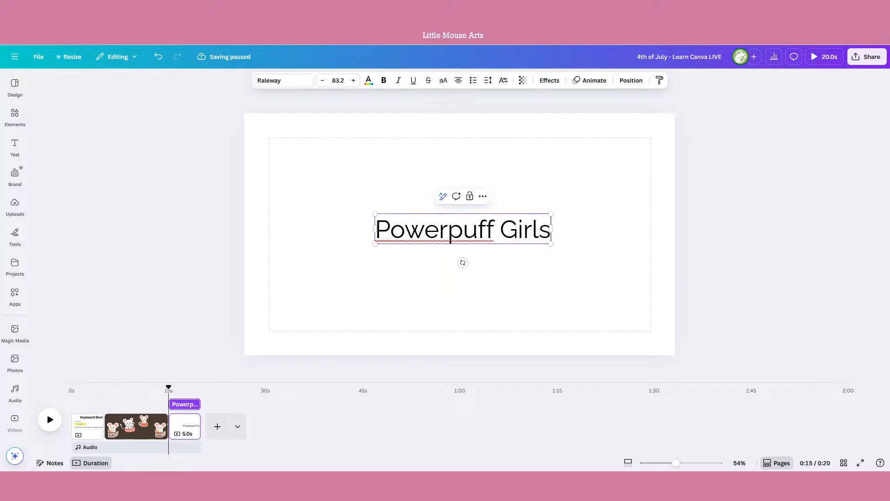
pyautogui.moveTo(550, 214); pyautogui.dragTo(626, 199)
pyautogui.moveTo(571, 234); pyautogui.dragTo(529, 234)
# Step: Apply the uploaded Powerpuff Girls font to the text and move the two-line title up to the vertical middle of the page
pyautogui.click(278, 86)
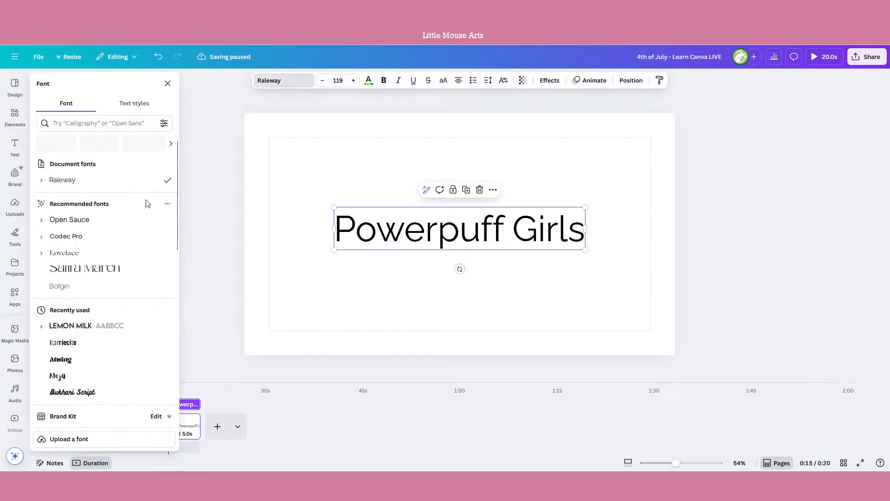
pyautogui.scroll(-10, 139, 212)
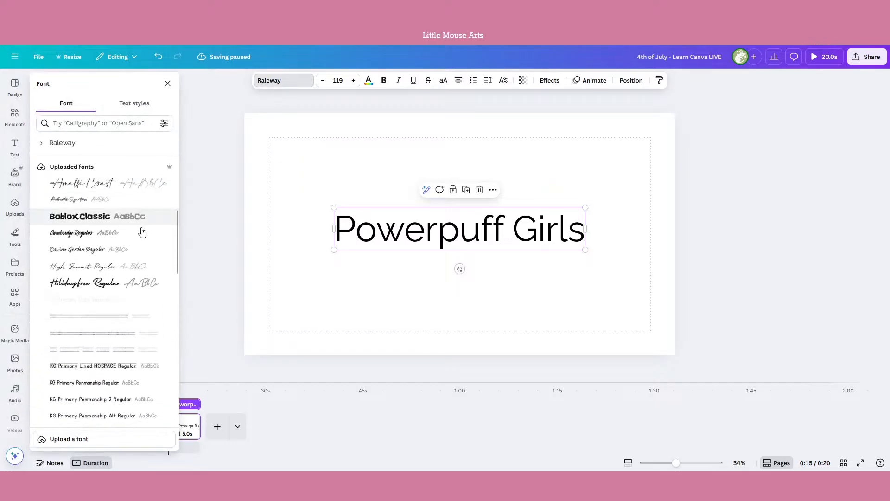
pyautogui.scroll(-5, 139, 290)
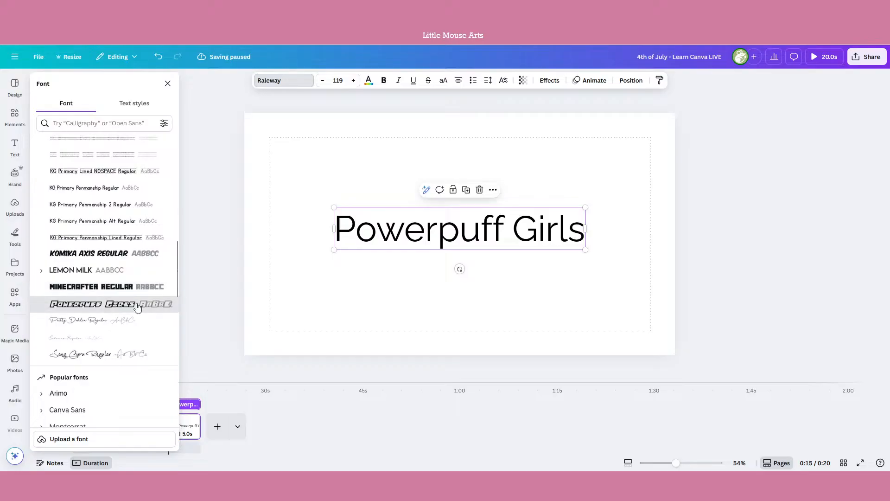
pyautogui.click(139, 304)
pyautogui.click(168, 83)
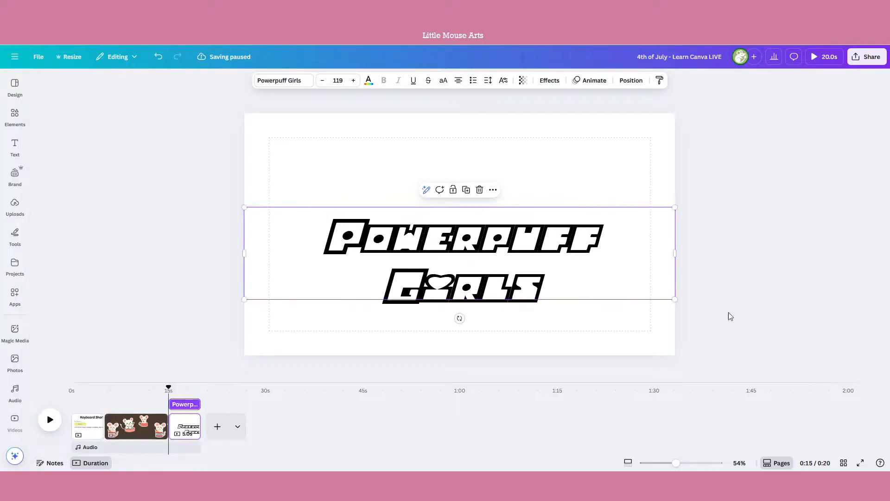
pyautogui.moveTo(622, 270); pyautogui.dragTo(620, 249)
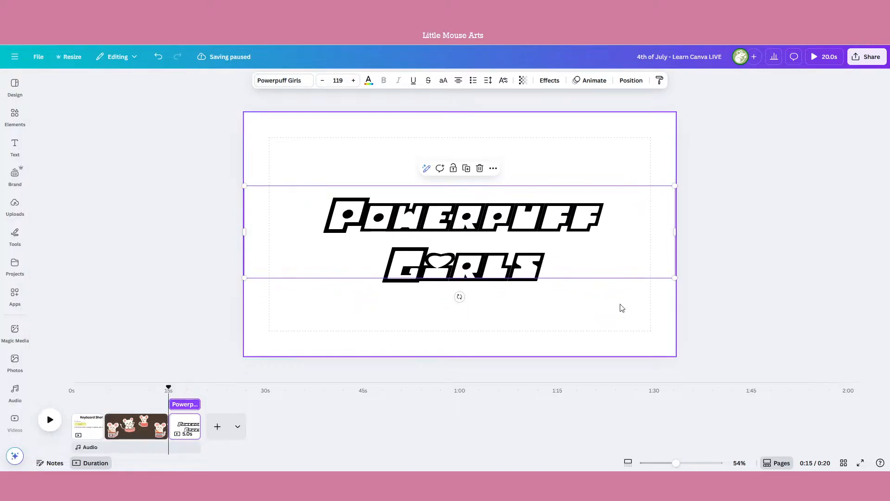
pyautogui.click(638, 363)
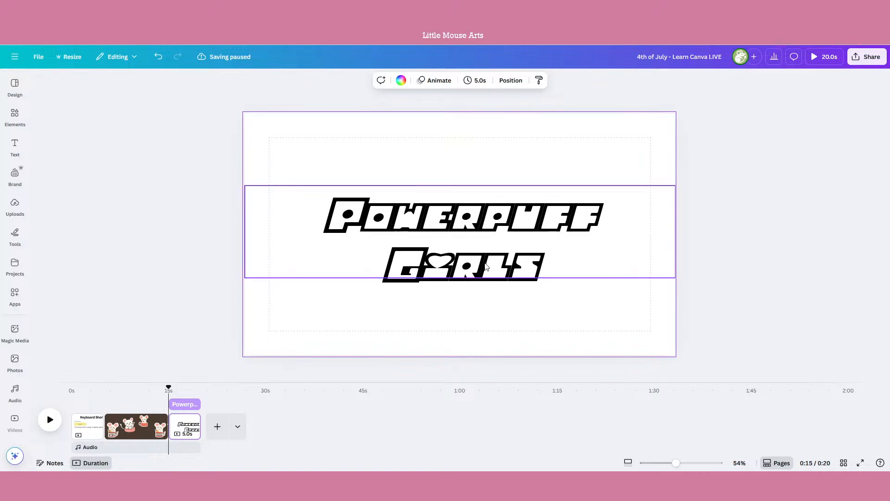
# Step: Move the Powerpuff Girls title up toward the page's upper-left corner, and open the DaFont website in a new browser tab
pyautogui.moveTo(485, 266); pyautogui.dragTo(423, 201)
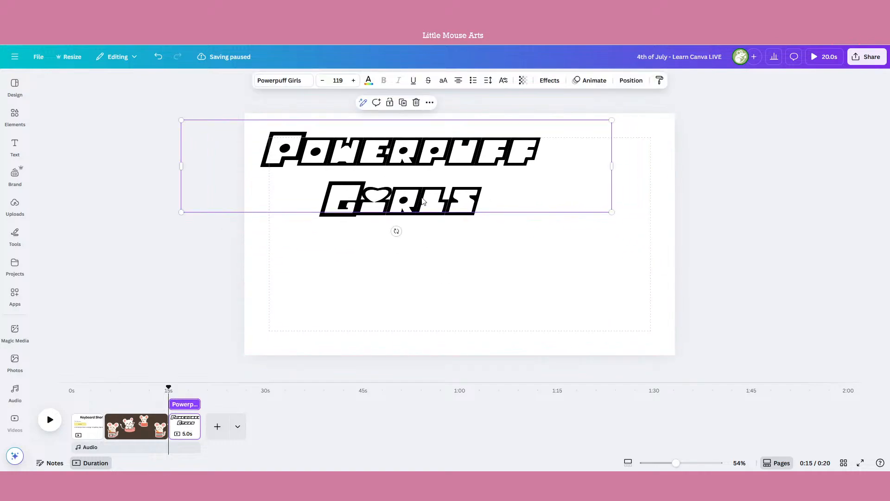
pyautogui.click(530, 273)
pyautogui.hotkey('ctrl', 't')
pyautogui.write('dafont')
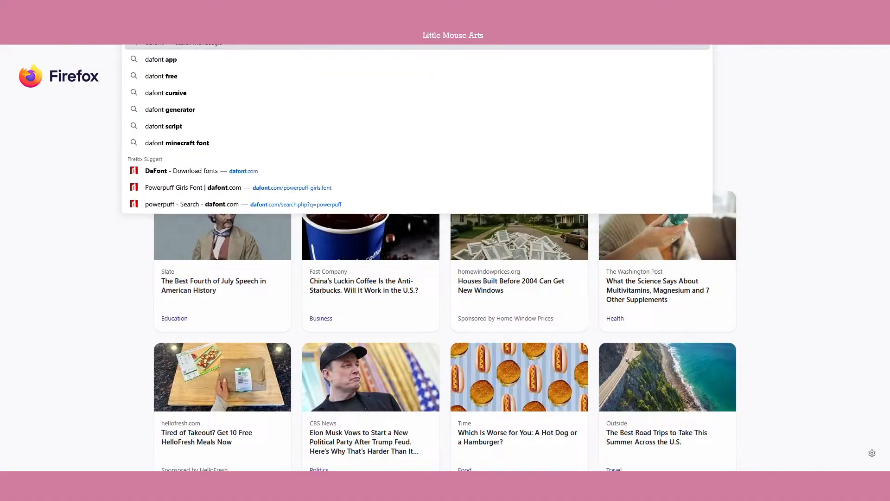
pyautogui.click(275, 171)
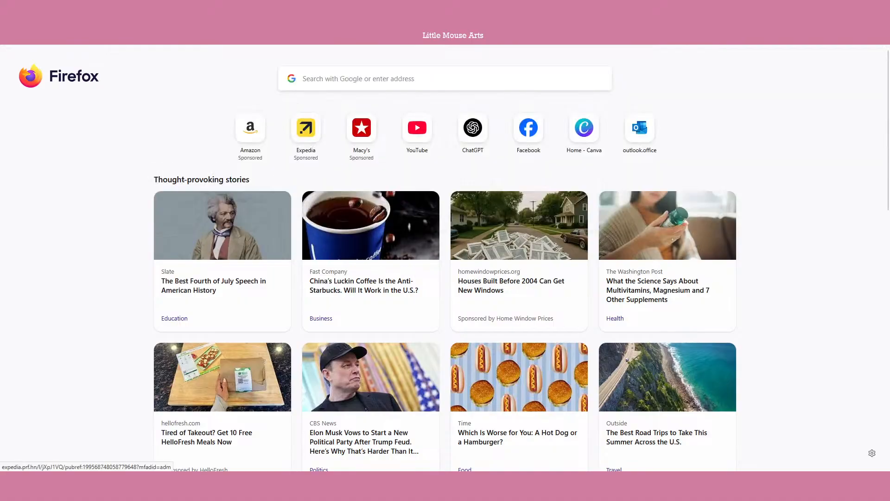
# Step: Open the FontSpace website in another new browser tab
pyautogui.write('font')
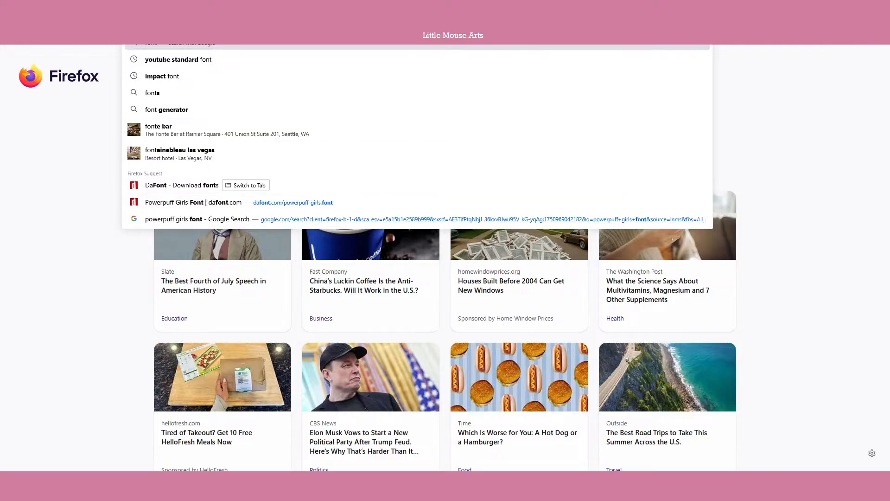
pyautogui.write('d')
pyautogui.press('BackSpace')
pyautogui.write('sp')
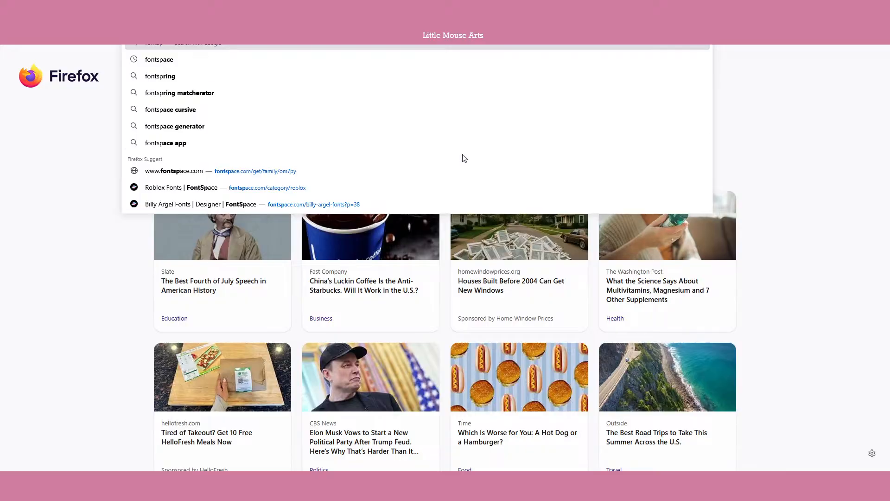
pyautogui.click(463, 168)
pyautogui.hotkey('ctrl', 't')
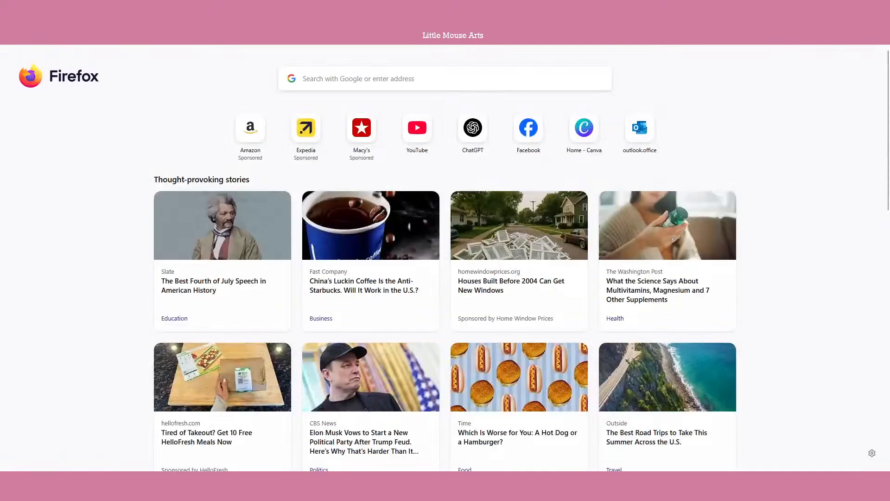
pyautogui.write('www.fontspace.com/get/family/0m4py')
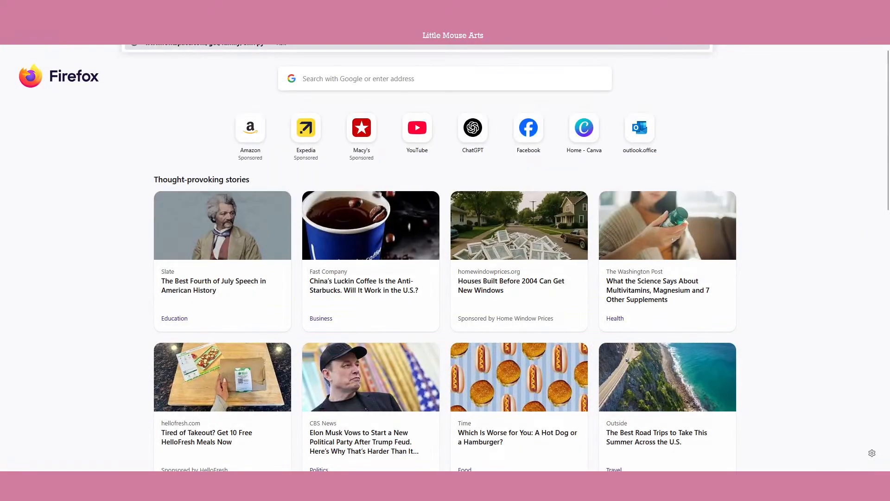
pyautogui.press('Return')
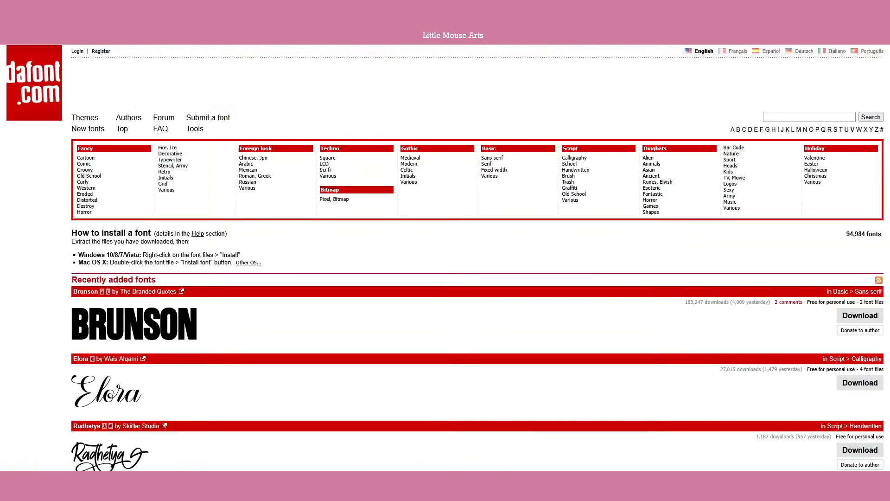
# Step: Search the DaFont website for "bluey" fonts
pyautogui.click(816, 118)
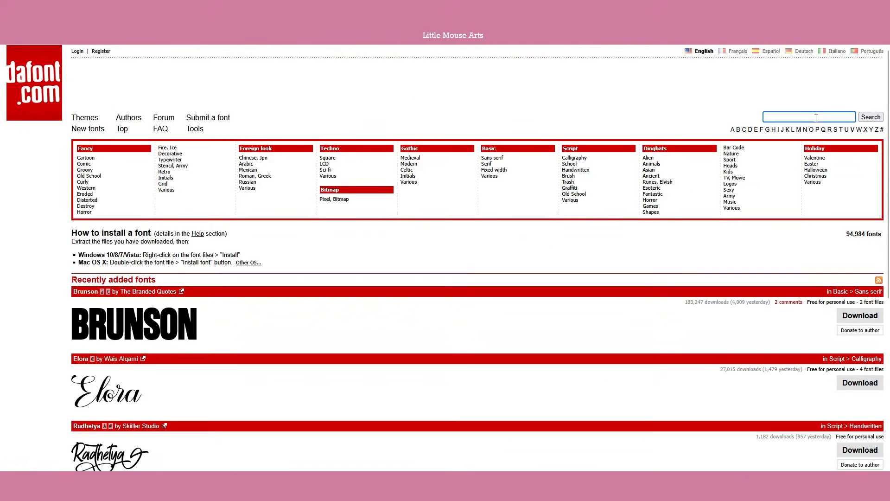
pyautogui.write('bluey')
pyautogui.press('Return')
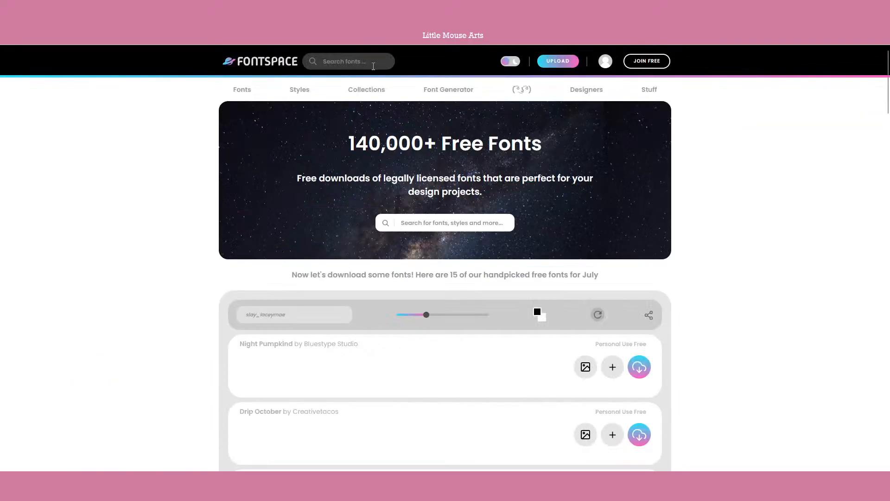
# Step: Switch to FontSpace and search its font library for "bluey"
pyautogui.click(373, 66)
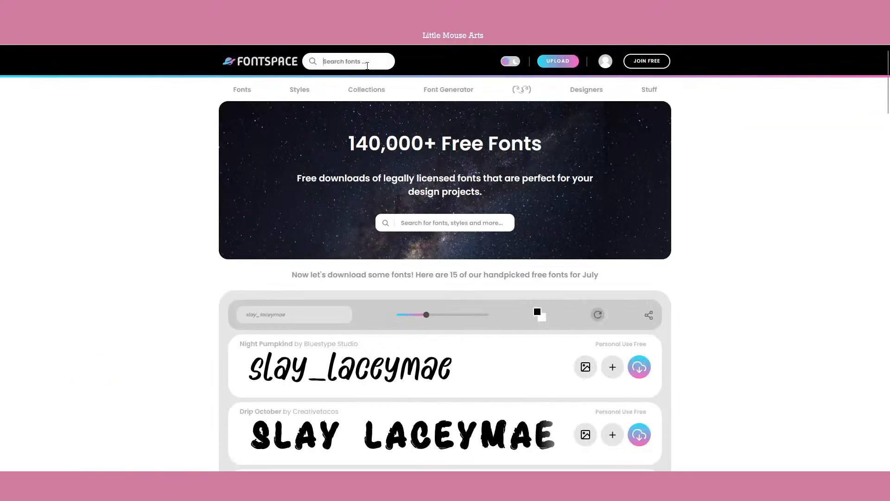
pyautogui.press('Return')
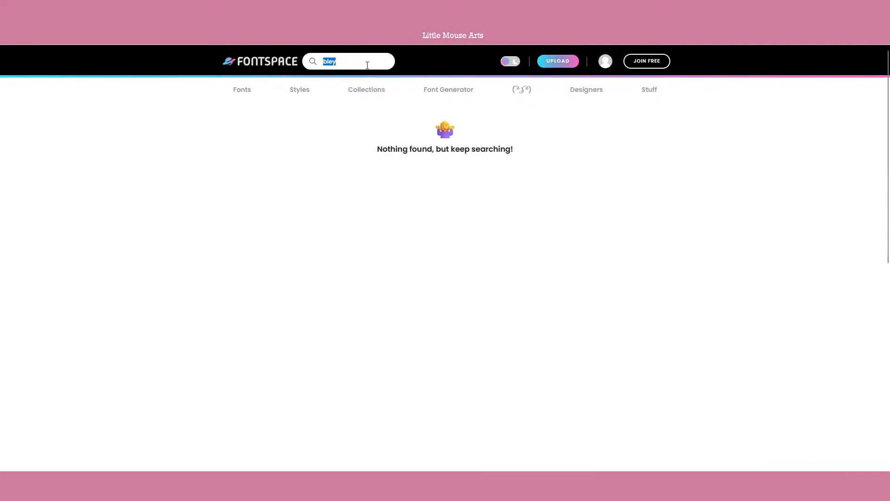
pyautogui.press('Return')
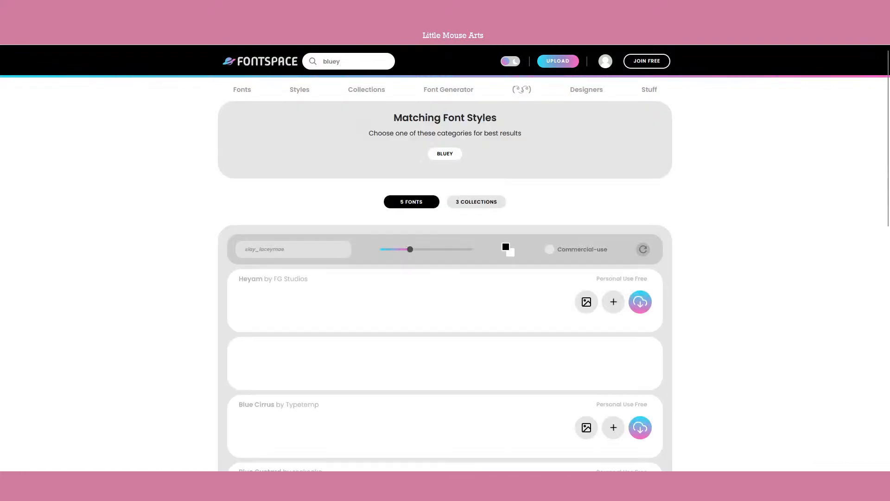
pyautogui.scroll(-4, 731, 261)
pyautogui.scroll(2, 732, 263)
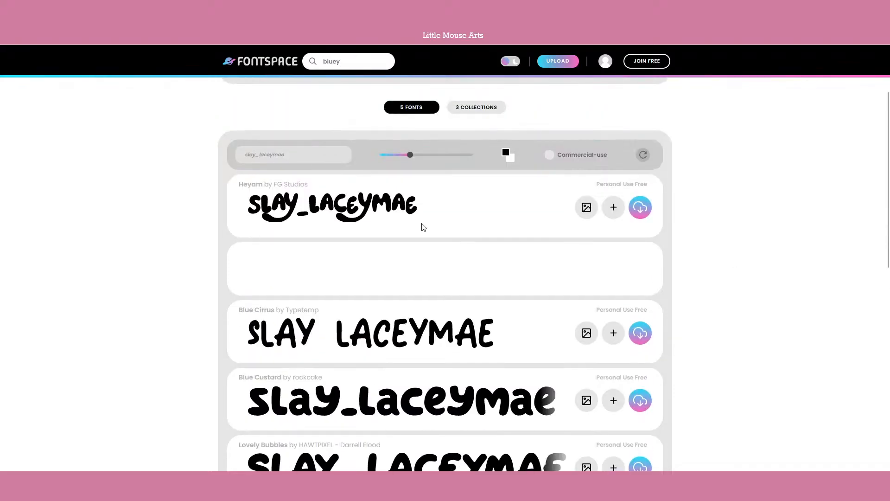
# Step: Set the preview text of the font results to "bluey" and download the Heyam font by FG Studios
pyautogui.doubleClick(290, 158)
pyautogui.press('BackSpace')
pyautogui.write('b')
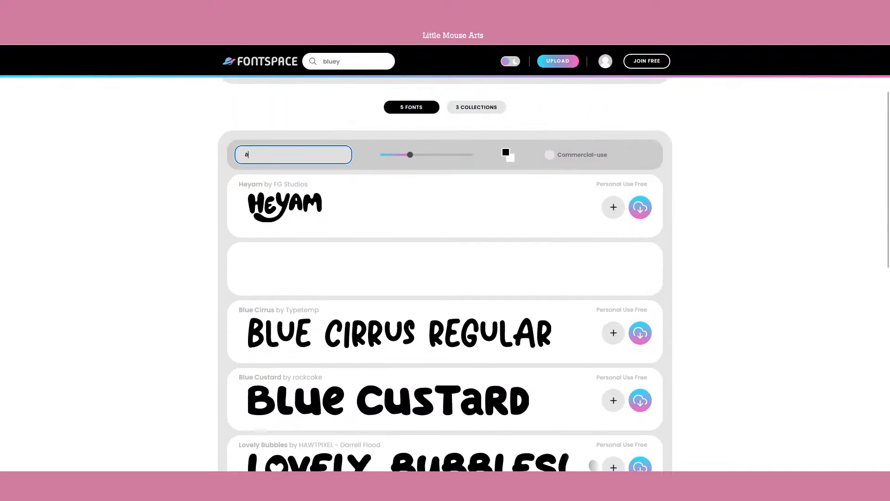
pyautogui.write('luey')
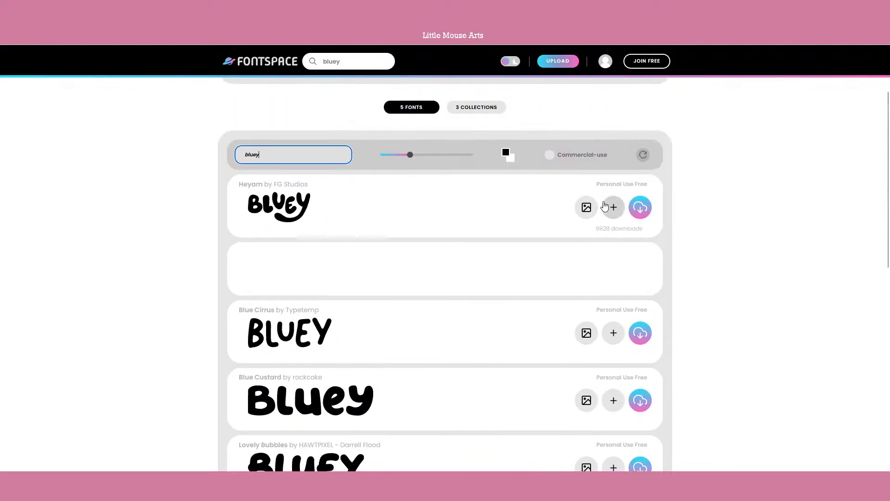
pyautogui.moveTo(608, 184); pyautogui.dragTo(637, 184)
pyautogui.click(689, 198)
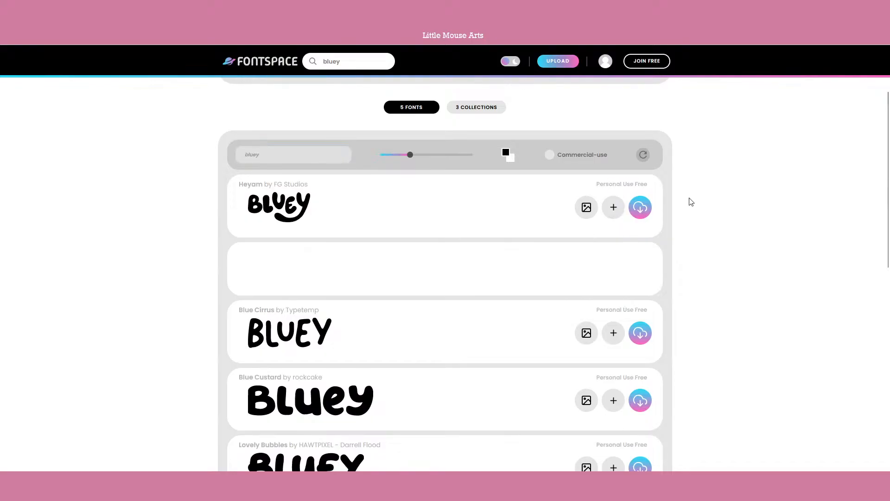
pyautogui.click(646, 209)
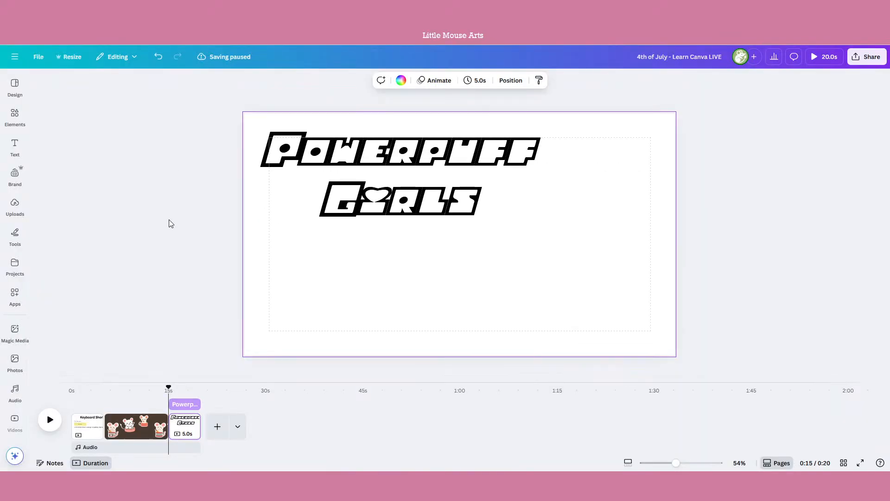
# Step: Back in Canva, move the title to the middle of the page and upload the downloaded Heyam TTF file as a custom font
pyautogui.moveTo(348, 191); pyautogui.dragTo(408, 263)
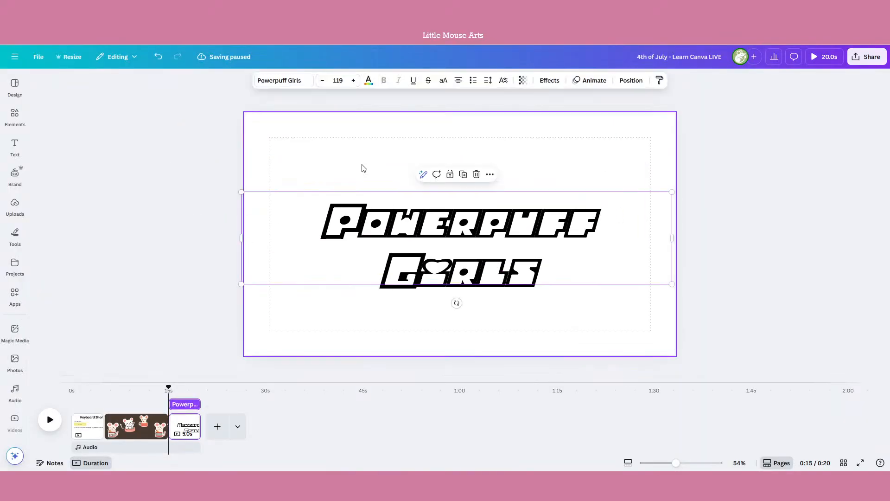
pyautogui.click(290, 82)
pyautogui.scroll(-3, 123, 348)
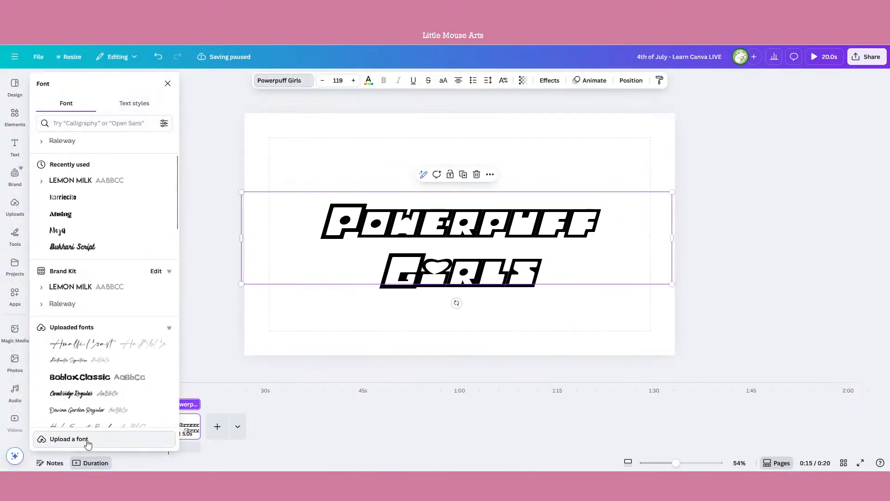
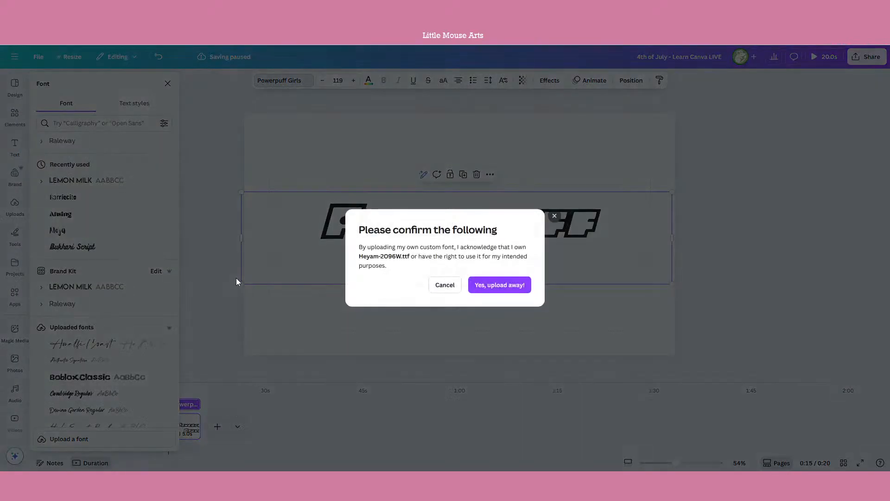
pyautogui.click(513, 292)
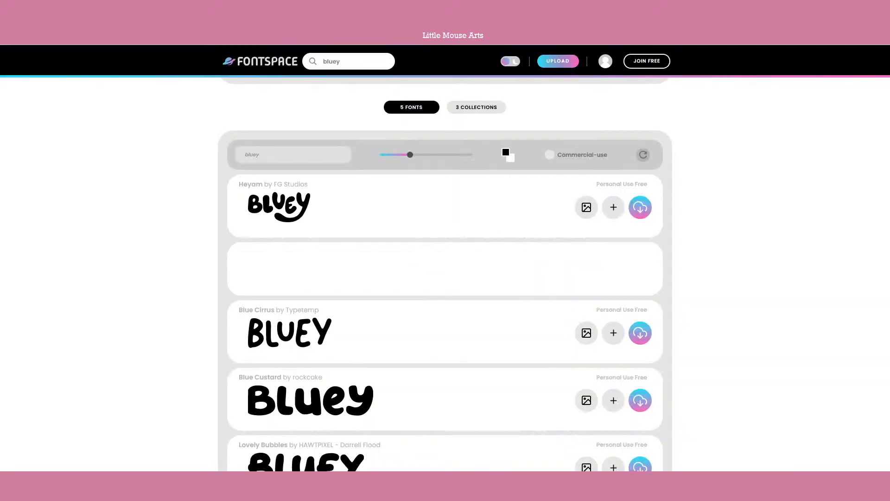
pyautogui.scroll(-5, 731, 357)
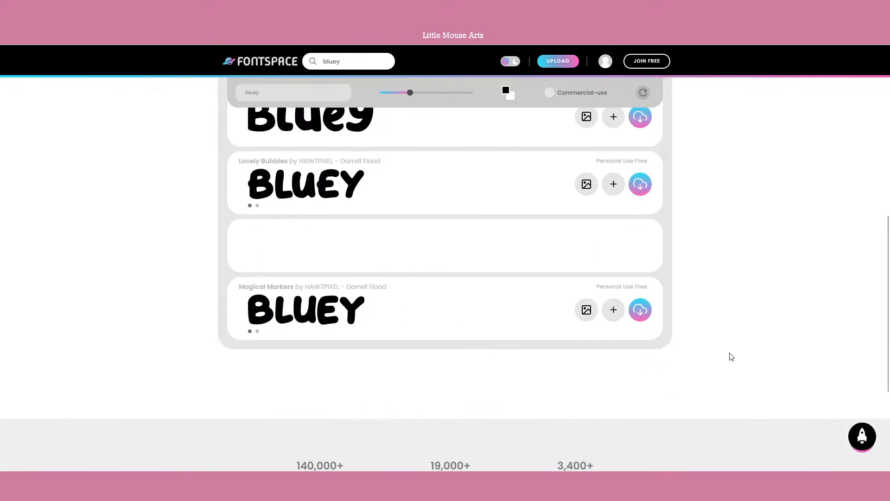
pyautogui.scroll(6, 730, 356)
pyautogui.scroll(-4, 722, 357)
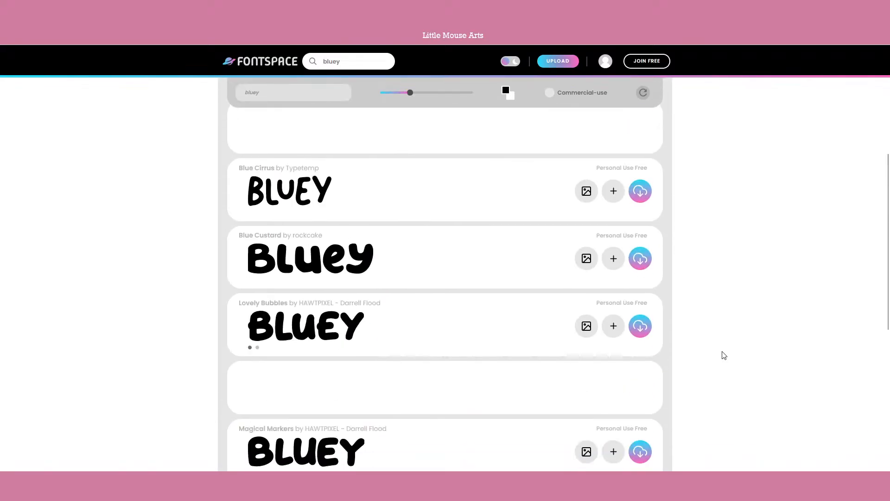
pyautogui.scroll(5, 724, 355)
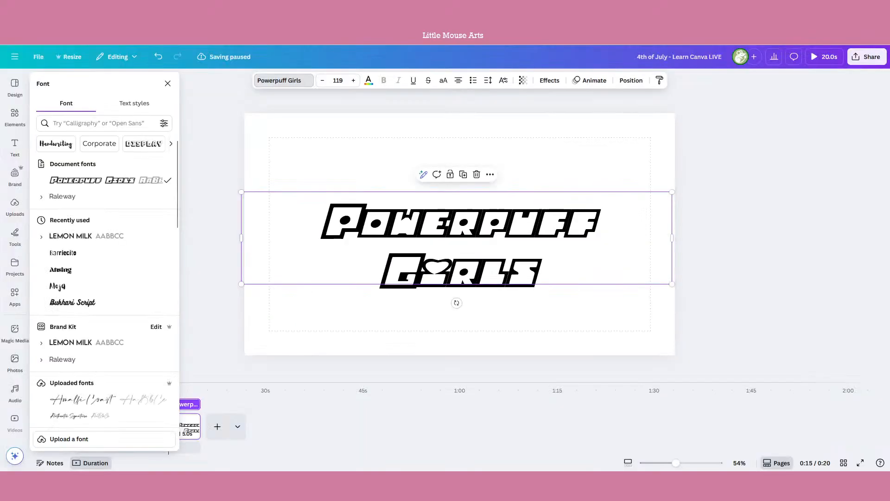
# Step: Apply the uploaded Heyam Regular font to the Powerpuff Girls title and replace its text with "Bluey"
pyautogui.scroll(-5, 100, 292)
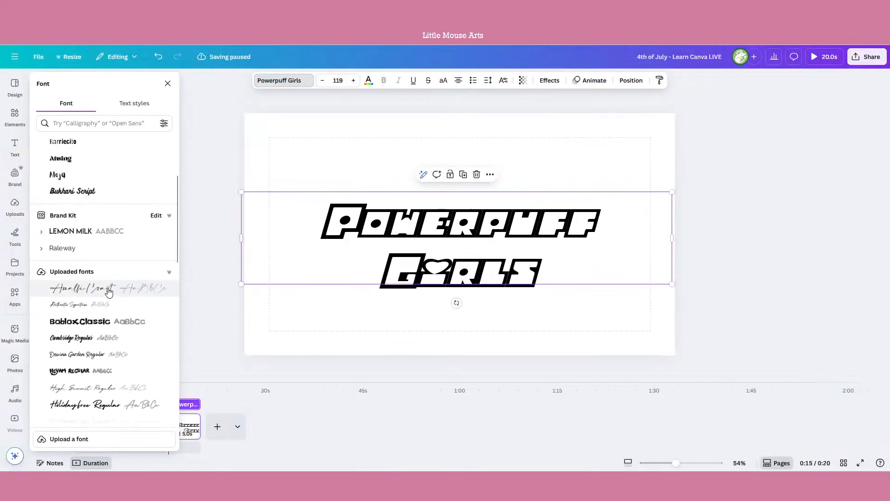
pyautogui.click(103, 287)
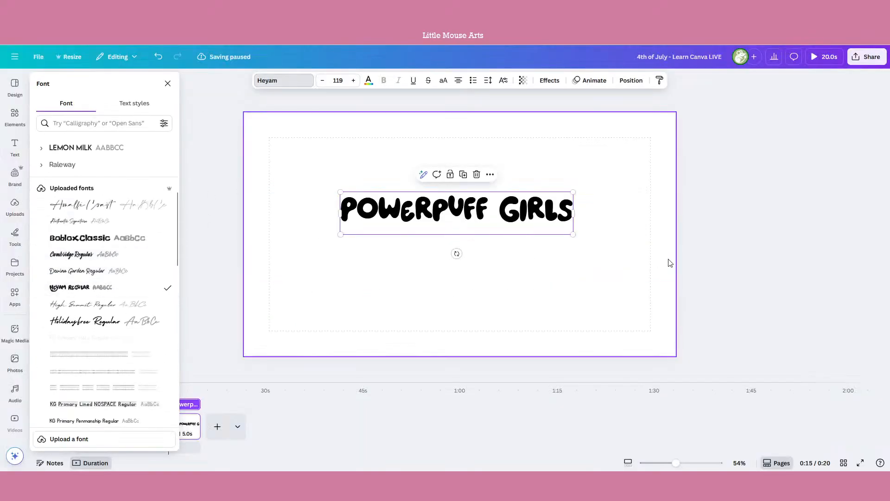
pyautogui.doubleClick(482, 209)
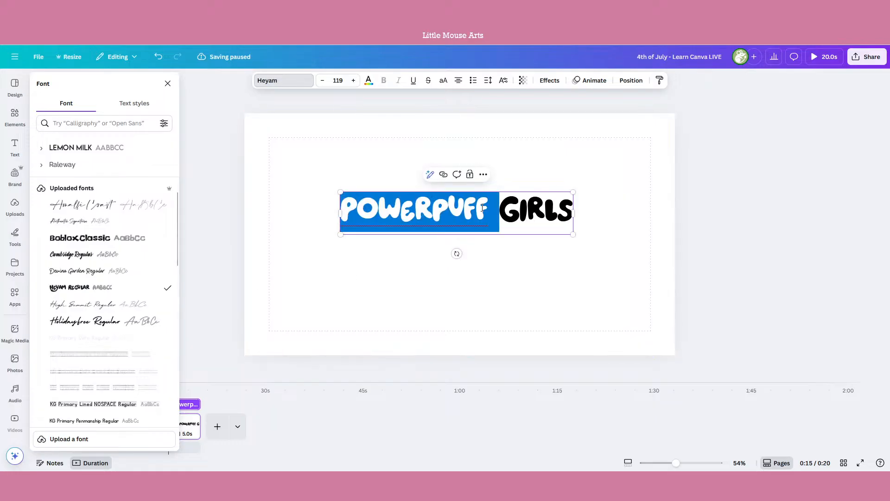
pyautogui.hotkey('ctrl', 'a')
pyautogui.write('Bluey')
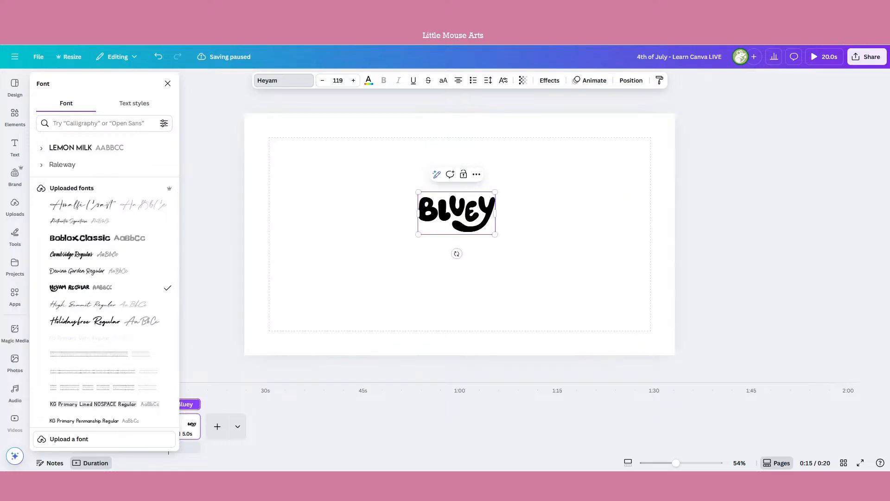
# Step: Enlarge the Bluey text to about size 404 in the upper middle of the page and color it the brand kit's light blue
pyautogui.moveTo(705, 155); pyautogui.dragTo(519, 222)
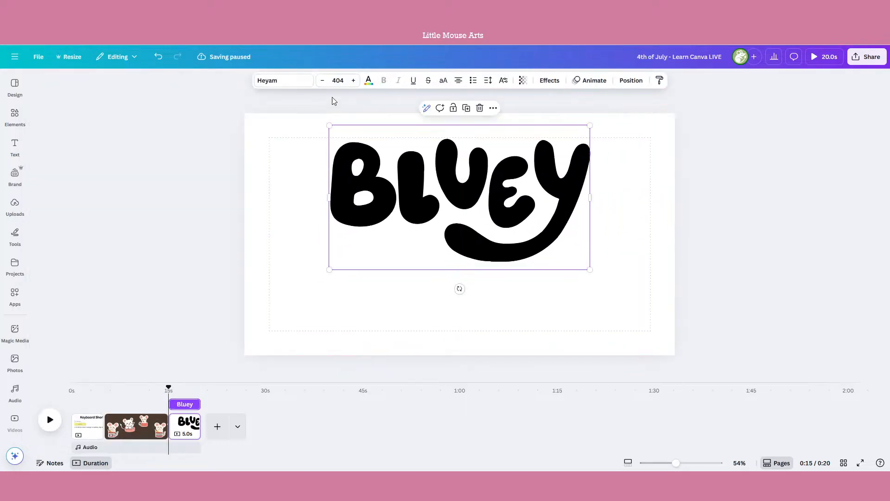
pyautogui.click(369, 79)
pyautogui.click(124, 200)
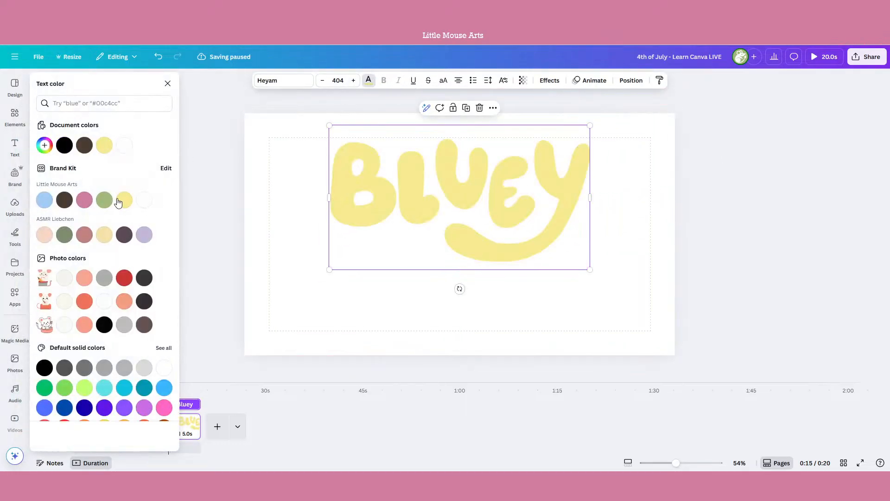
pyautogui.click(44, 200)
pyautogui.click(324, 293)
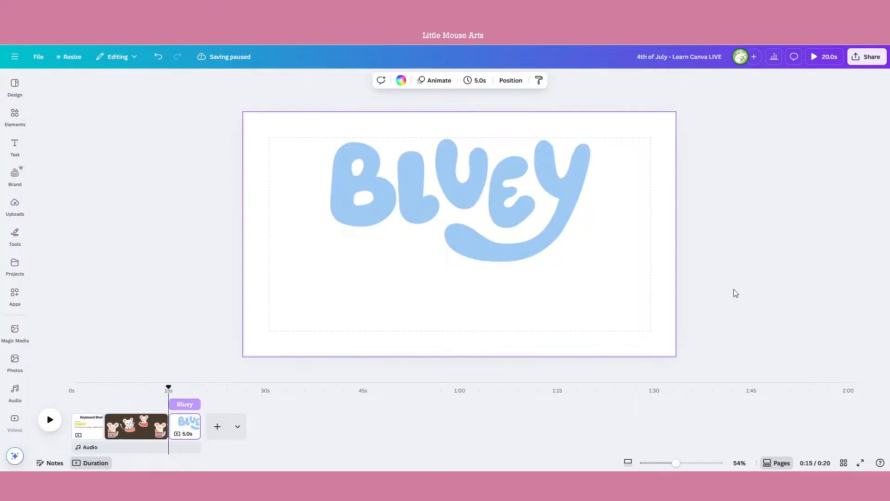
# Step: Add a new text box reading "Minecraft" to the Bluey page
pyautogui.click(502, 182)
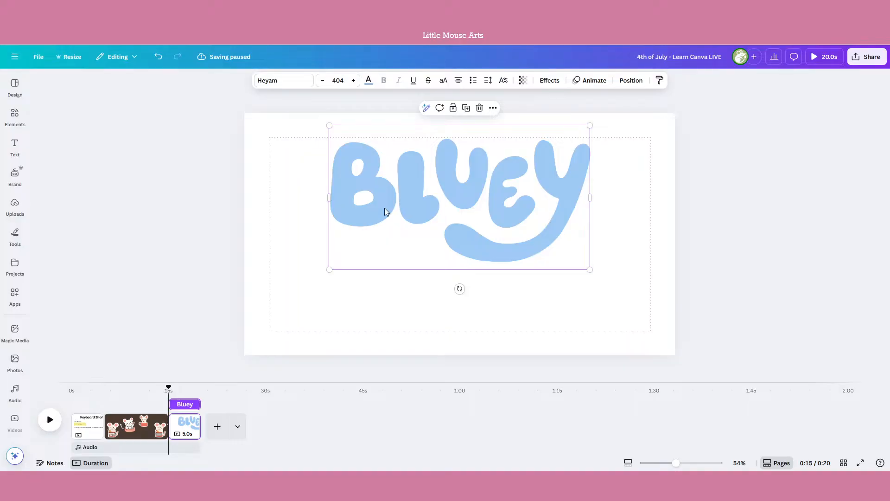
pyautogui.click(283, 261)
pyautogui.write('tMinecraft')
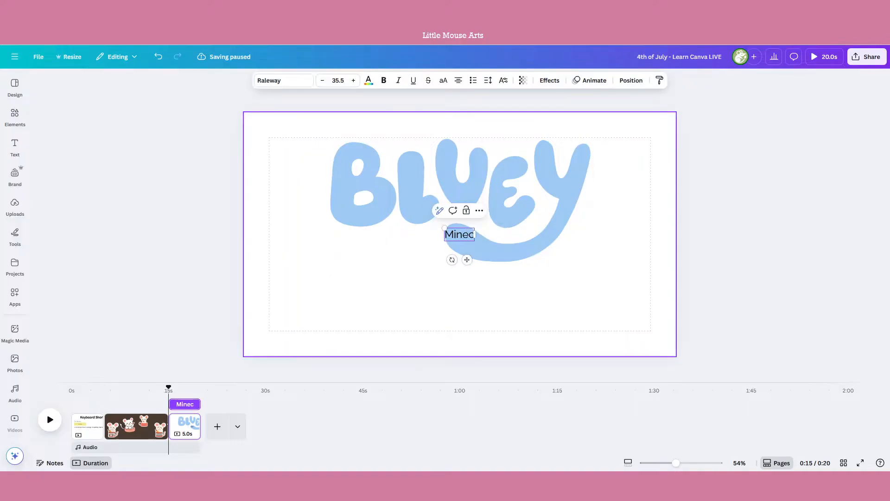
pyautogui.click(293, 303)
pyautogui.click(440, 233)
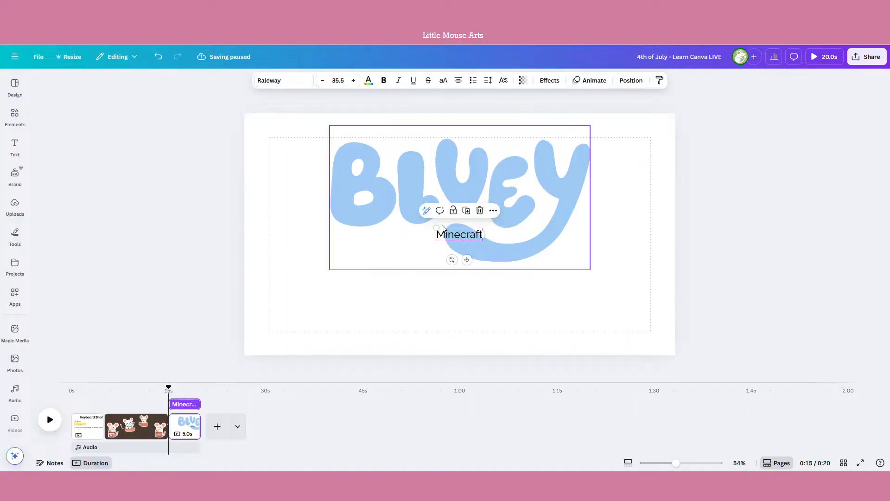
# Step: Enlarge the Minecraft text to size 68 beneath the Bluey title and apply the uploaded Minecrafter Regular font
pyautogui.moveTo(436, 228); pyautogui.dragTo(397, 302)
pyautogui.click(428, 267)
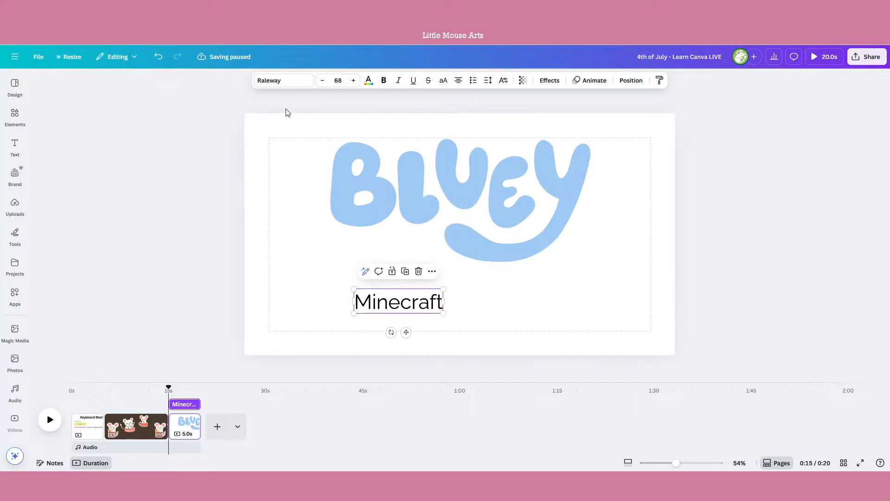
pyautogui.click(283, 80)
pyautogui.scroll(-5, 120, 302)
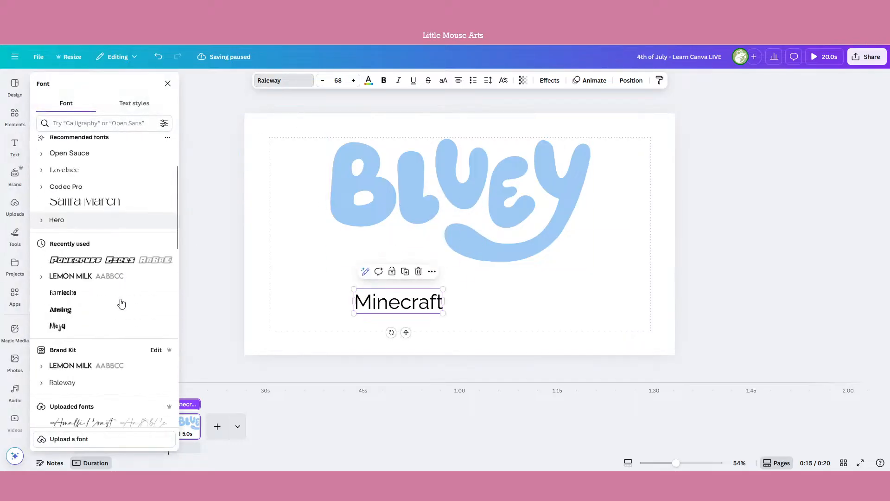
pyautogui.scroll(-4, 120, 302)
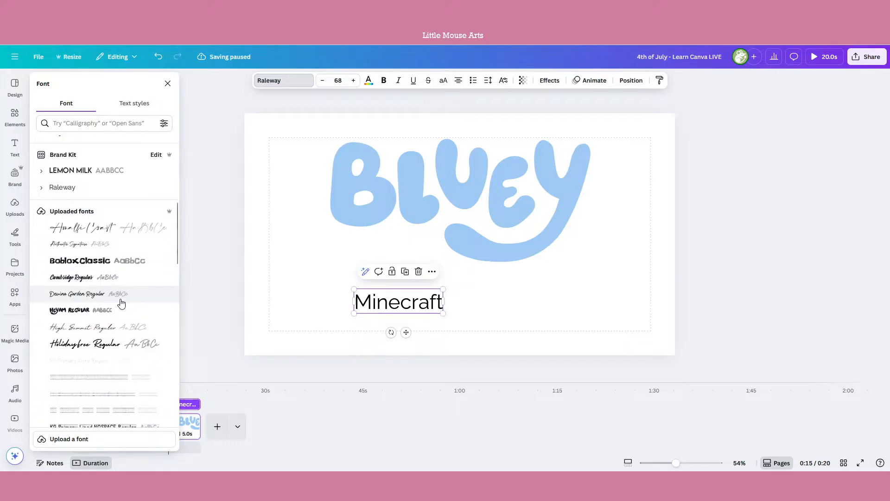
pyautogui.scroll(-4, 120, 302)
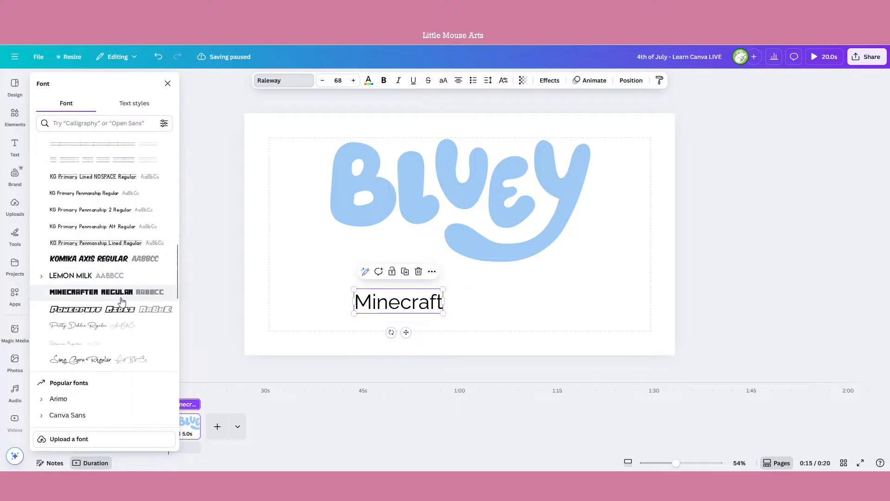
pyautogui.click(120, 293)
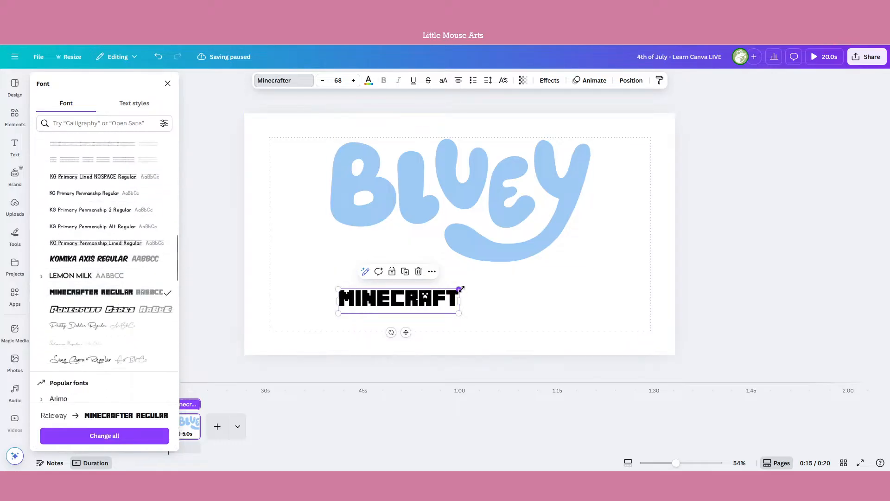
# Step: Enlarge the Minecraft text to size 142 and color it the Little Mouse Arts brand kit's green
pyautogui.moveTo(461, 288); pyautogui.dragTo(537, 283)
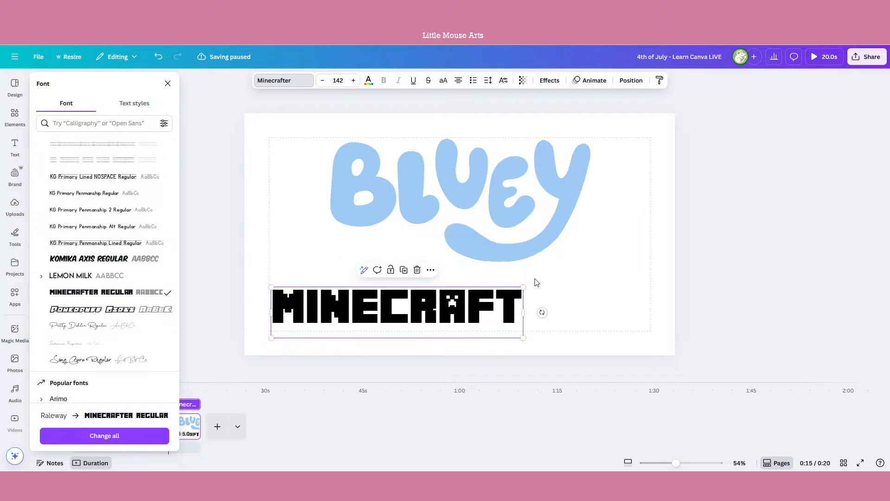
pyautogui.click(522, 260)
pyautogui.click(344, 299)
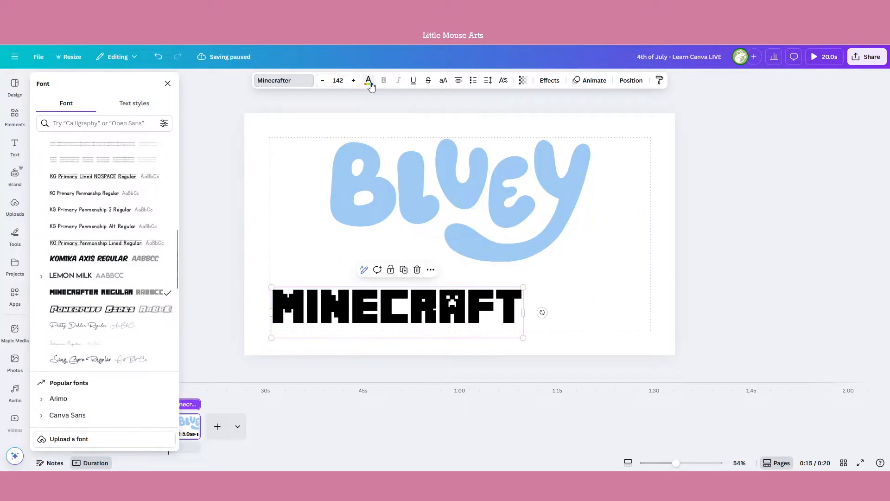
pyautogui.click(370, 83)
pyautogui.click(106, 202)
pyautogui.click(452, 259)
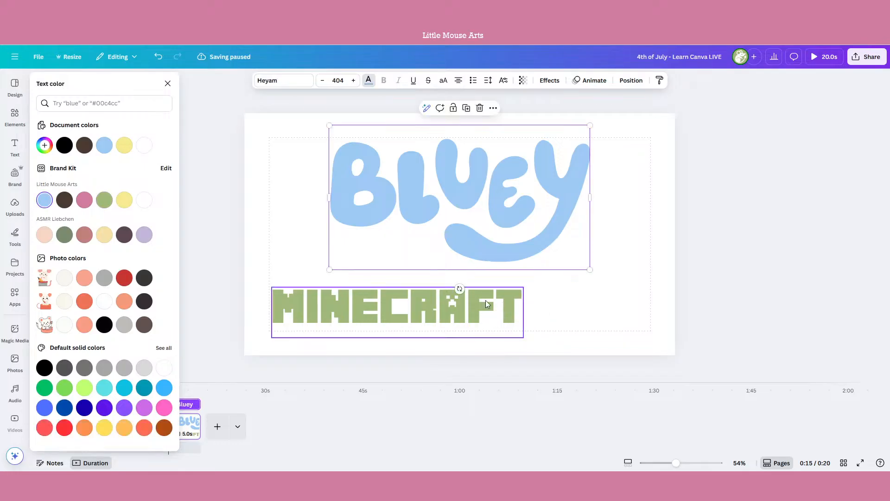
# Step: Replace the Minecraft wording with a first name, keeping the Minecrafter font and green color
pyautogui.click(449, 307)
pyautogui.click(447, 311)
pyautogui.hotkey('ctrl', 'a')
pyautogui.write('Amber')
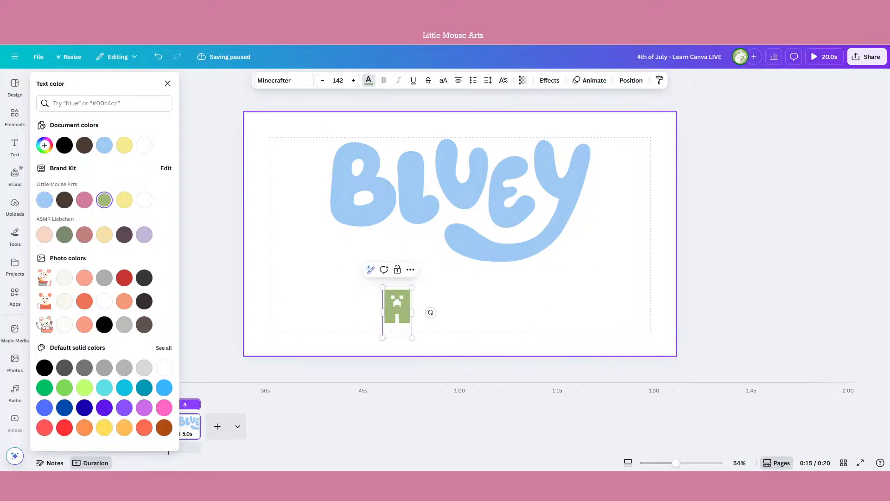
pyautogui.click(607, 297)
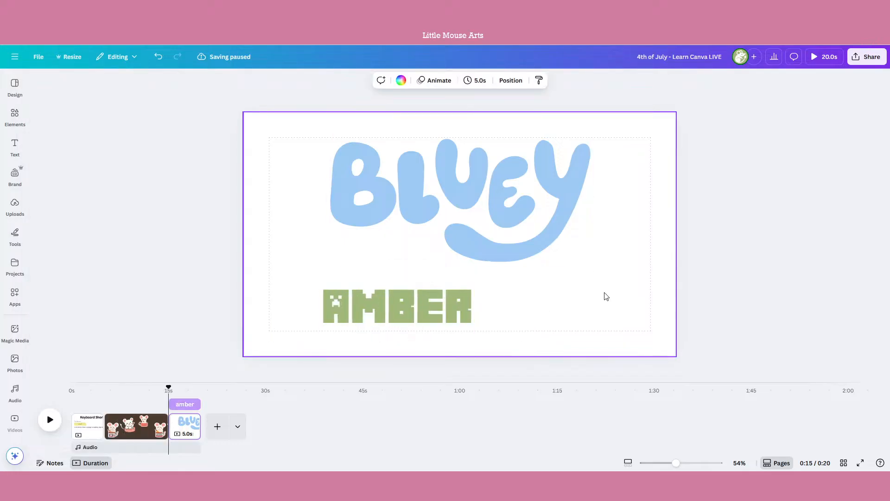
# Step: Replace the Bluey title's wording with a variant of the same first name ending in "ey"
pyautogui.doubleClick(505, 252)
pyautogui.hotkey('ctrl', 'a')
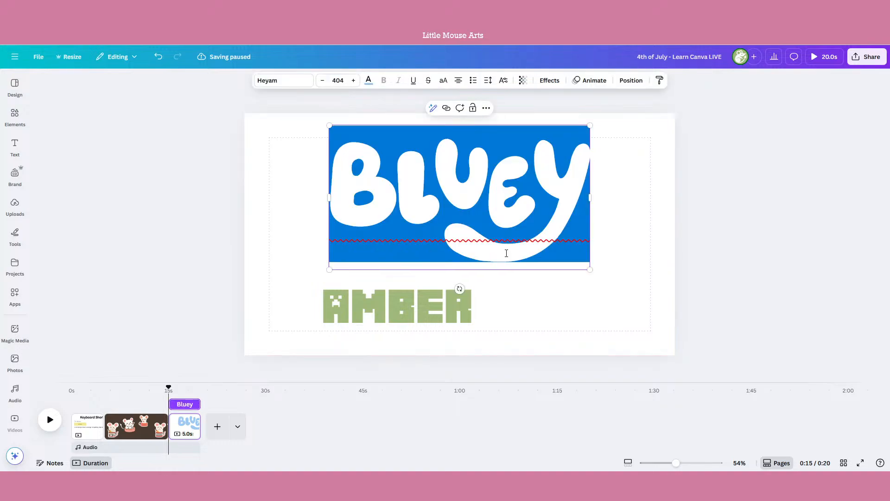
pyautogui.write('amb')
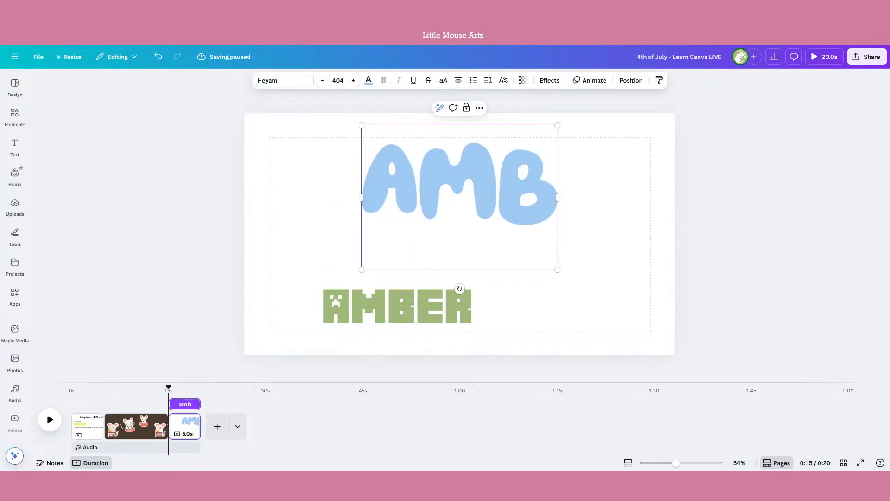
pyautogui.write('ey')
pyautogui.click(629, 295)
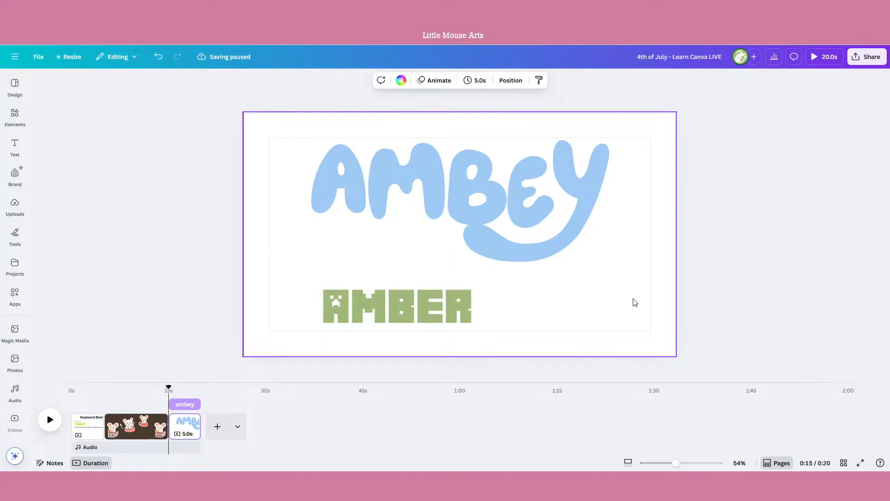
# Step: Delete both text boxes from the third page
pyautogui.moveTo(624, 329); pyautogui.dragTo(395, 165)
pyautogui.press('Delete')
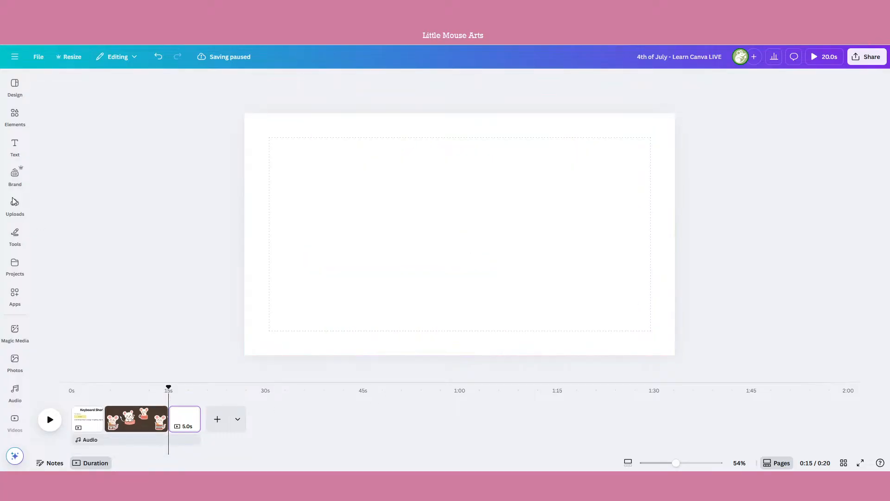
# Step: Look through the Brand Kit's logos, color palettes, fonts, icons and other brand assets, dismissing its setup banner
pyautogui.click(15, 181)
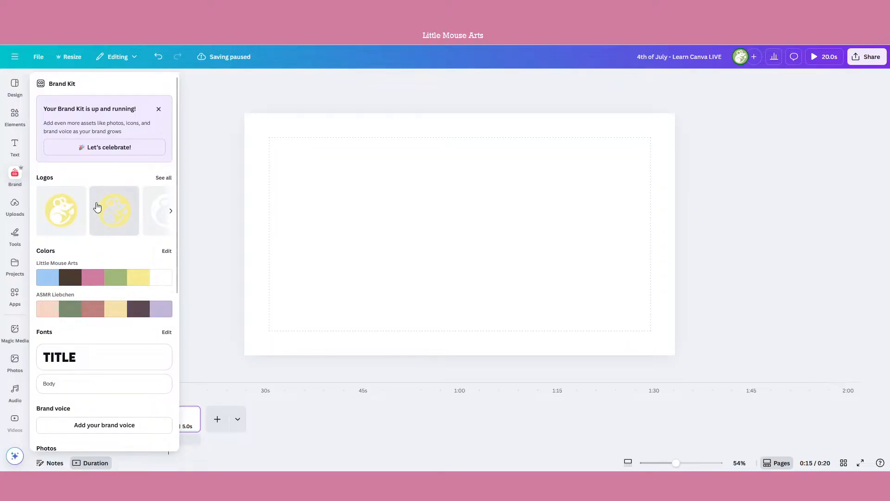
pyautogui.click(158, 109)
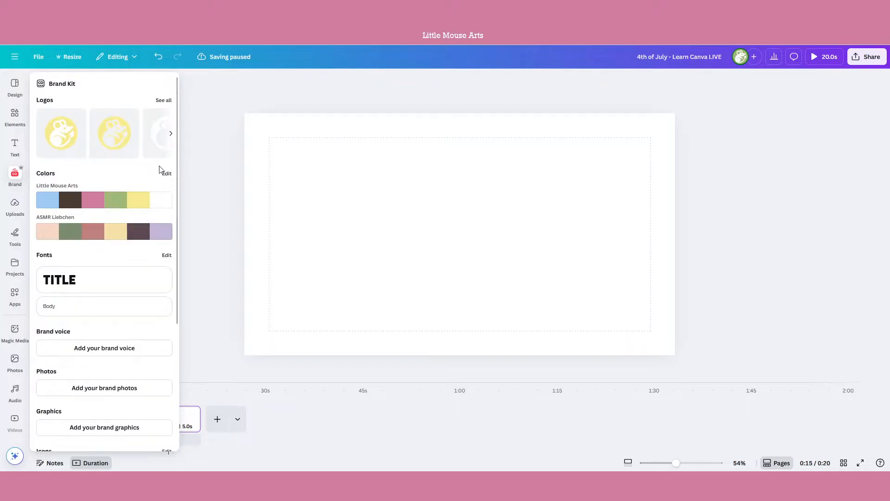
pyautogui.click(162, 105)
pyautogui.scroll(-6, 131, 244)
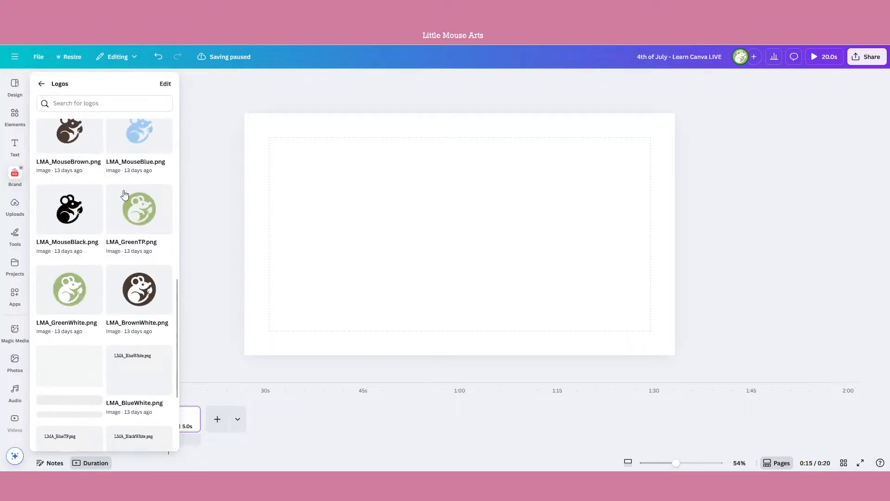
pyautogui.click(42, 85)
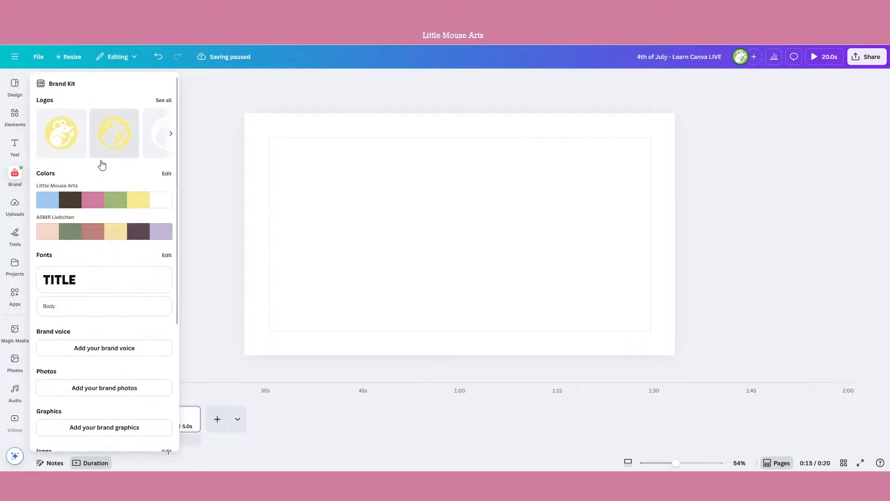
pyautogui.click(166, 174)
pyautogui.click(42, 84)
pyautogui.scroll(-3, 105, 284)
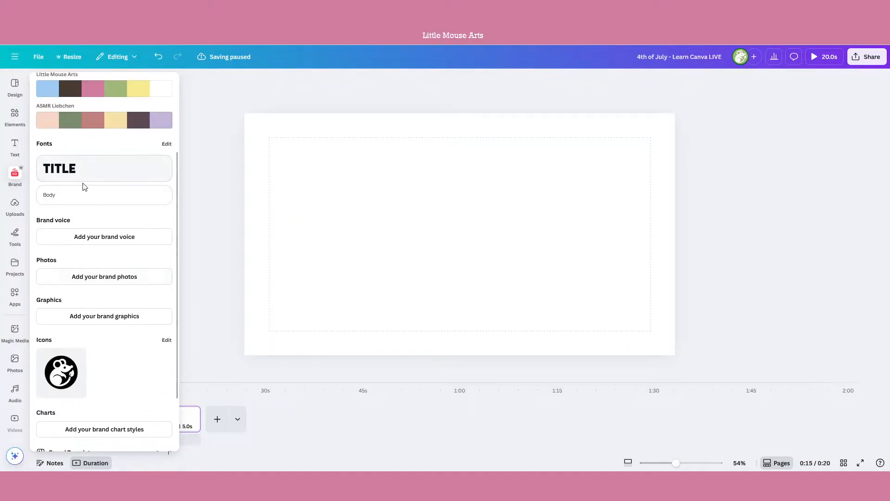
pyautogui.scroll(-2, 110, 223)
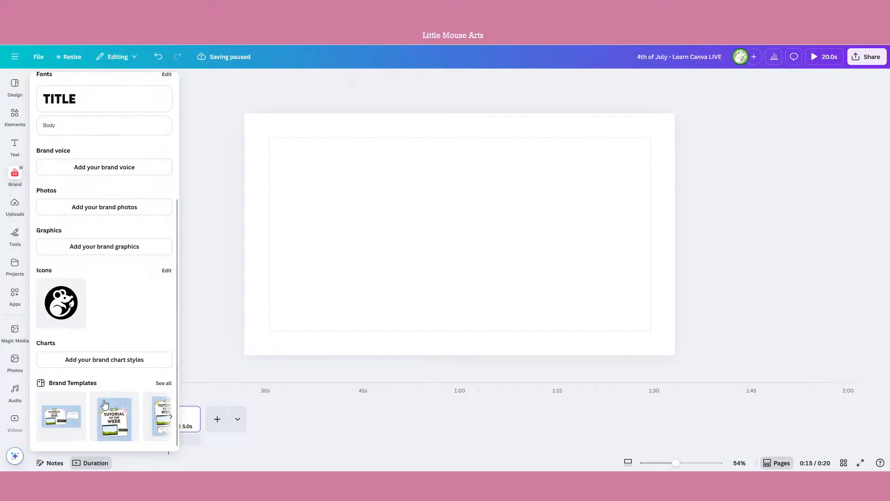
# Step: Browse the full collection of brand templates and close the side panel
pyautogui.click(164, 383)
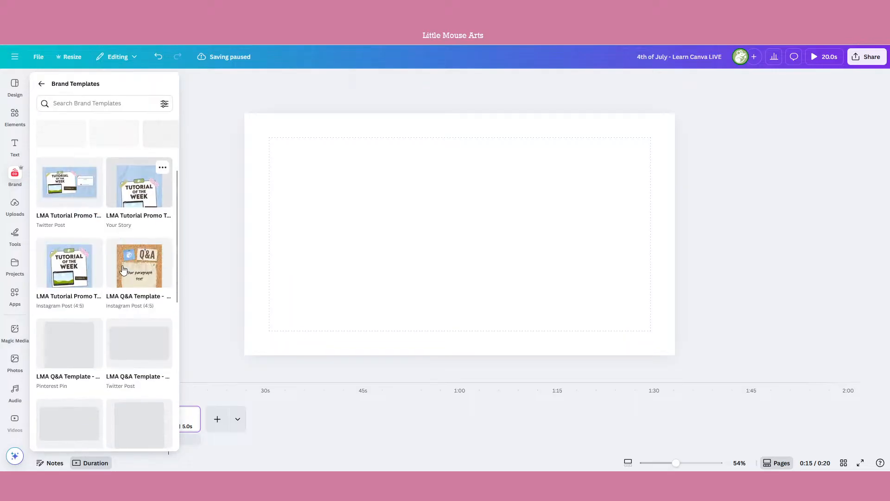
pyautogui.scroll(-2, 123, 269)
pyautogui.scroll(-7, 123, 269)
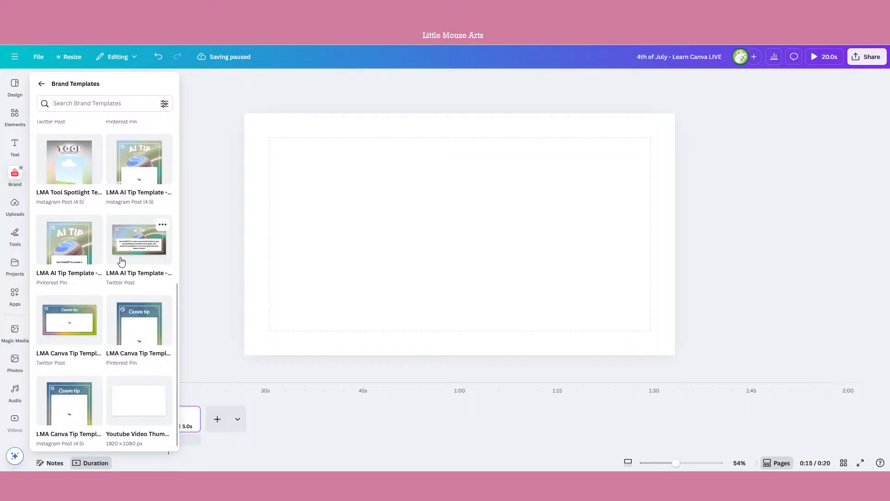
pyautogui.scroll(8, 122, 262)
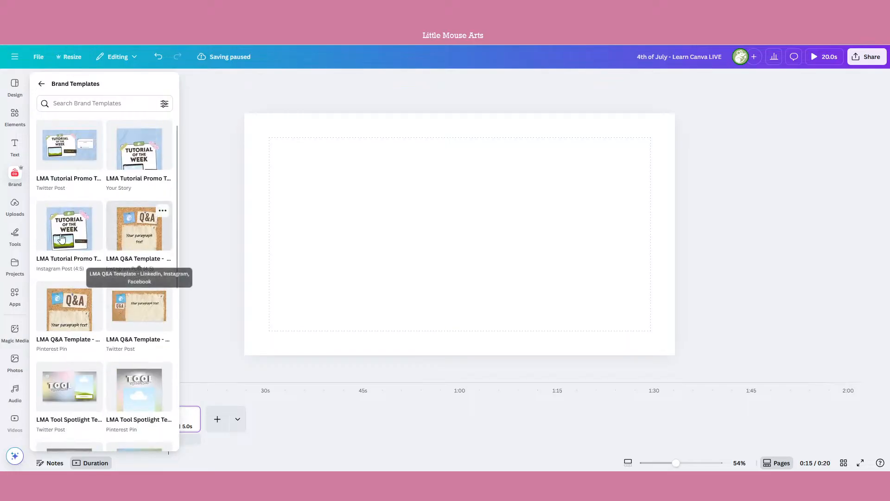
pyautogui.click(9, 206)
pyautogui.click(6, 243)
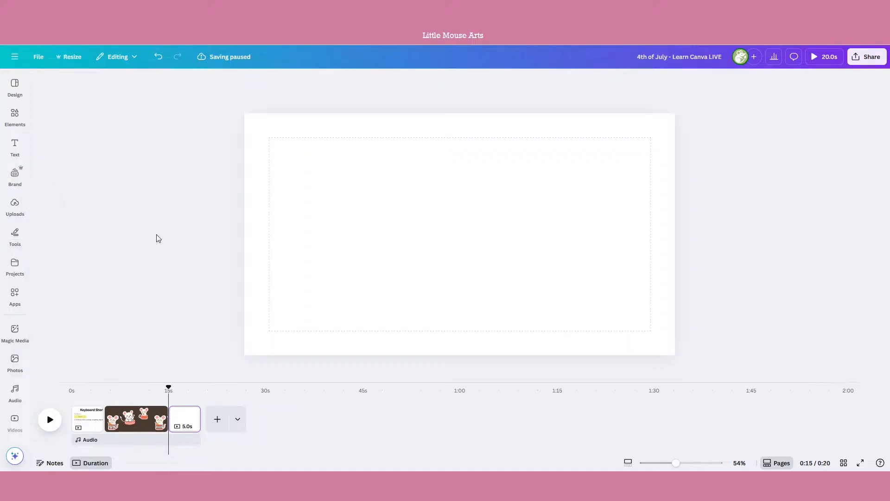
# Step: Add a line to the Keyboard Shortcuts page and align it to the left margin below the sticky note text
pyautogui.click(88, 413)
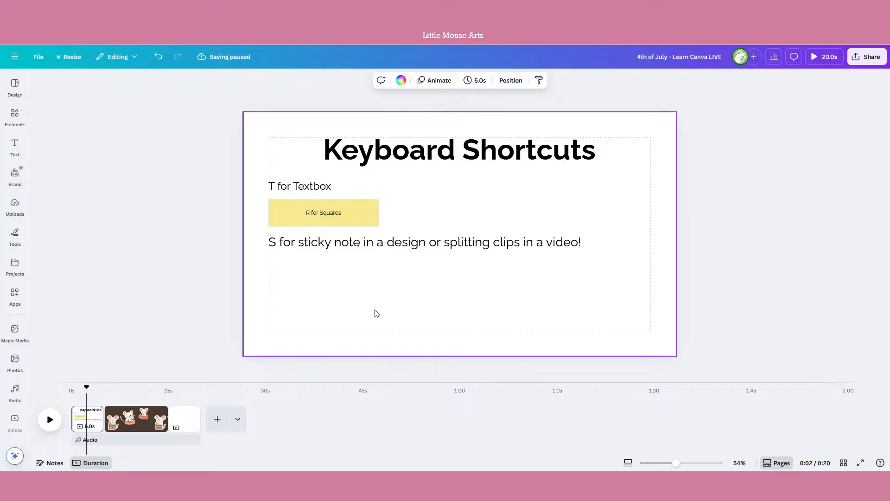
pyautogui.press('l')
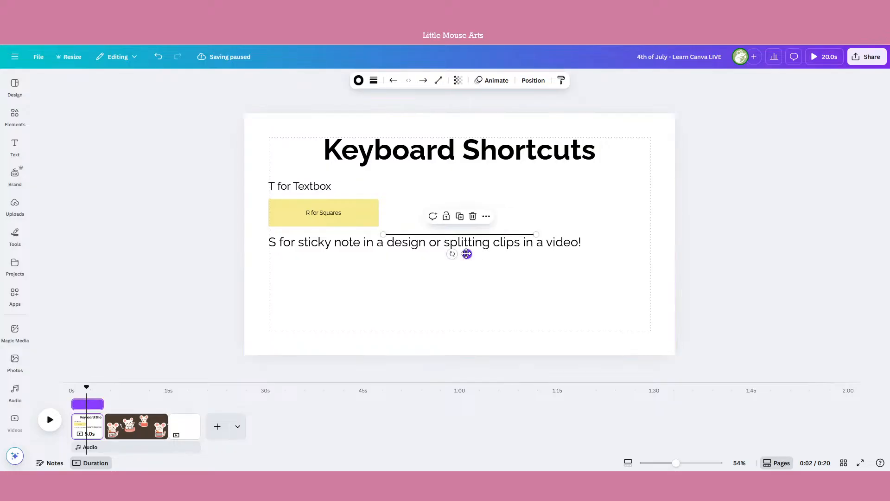
pyautogui.moveTo(466, 254); pyautogui.dragTo(351, 285)
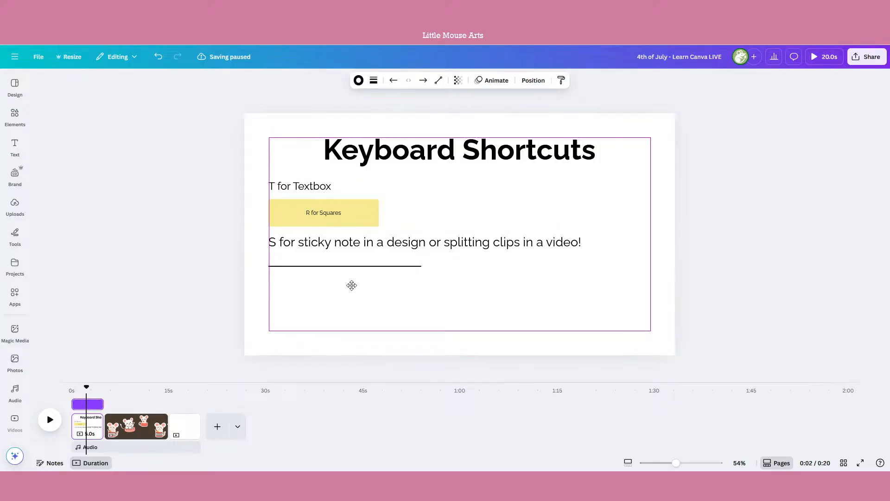
# Step: Add a text box reading "L for a line" and place it just right of the new line
pyautogui.click(442, 320)
pyautogui.press('t')
pyautogui.press('BackSpace')
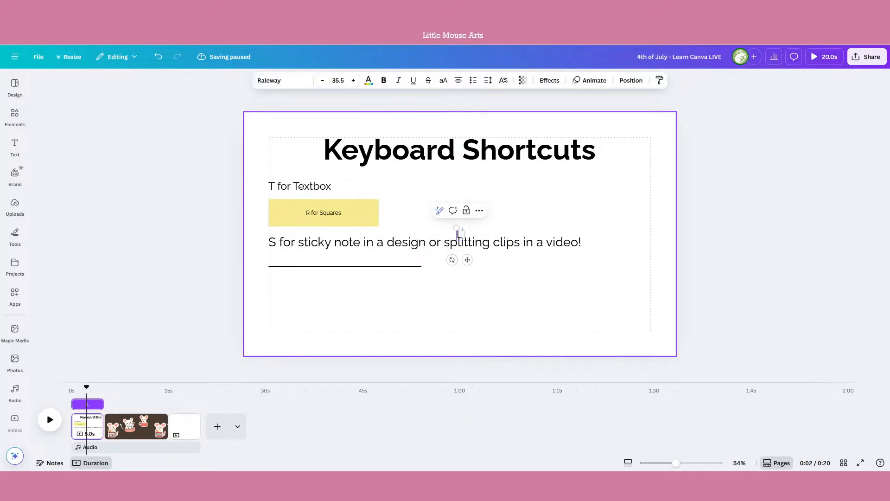
pyautogui.write('L for a line')
pyautogui.moveTo(467, 259); pyautogui.dragTo(459, 288)
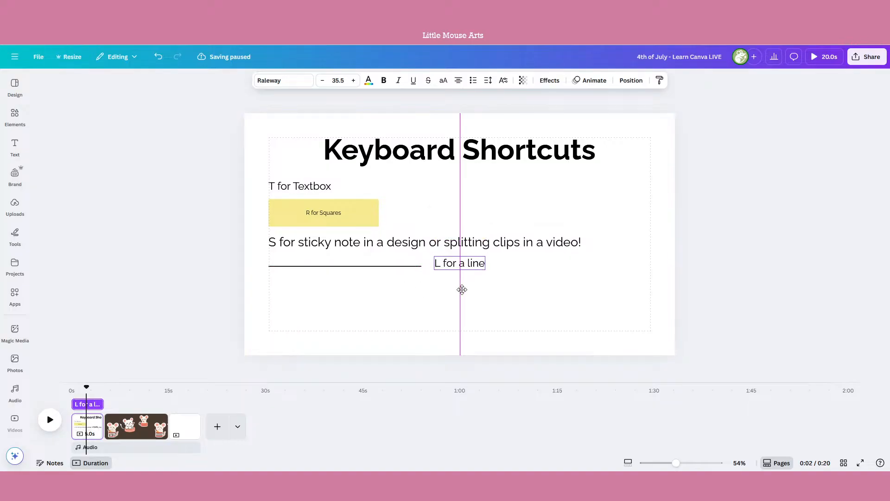
pyautogui.click(251, 341)
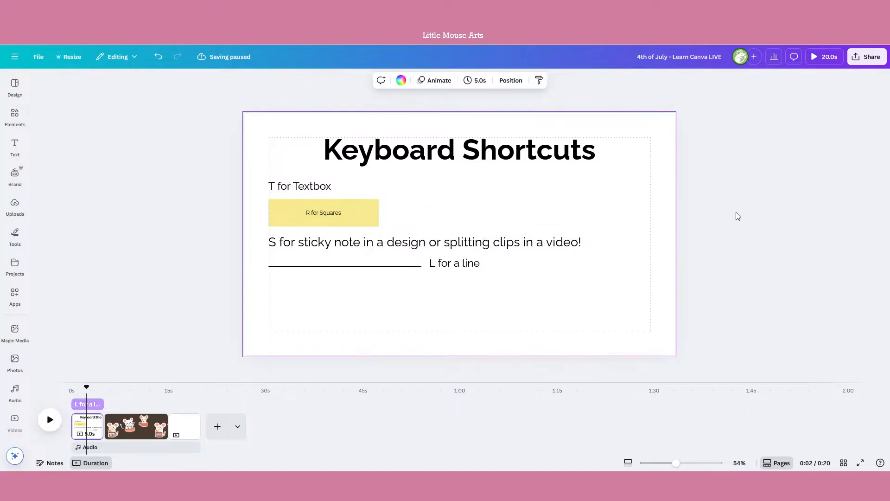
# Step: Delete the brown page with the mouse graphics from the timeline
pyautogui.click(190, 433)
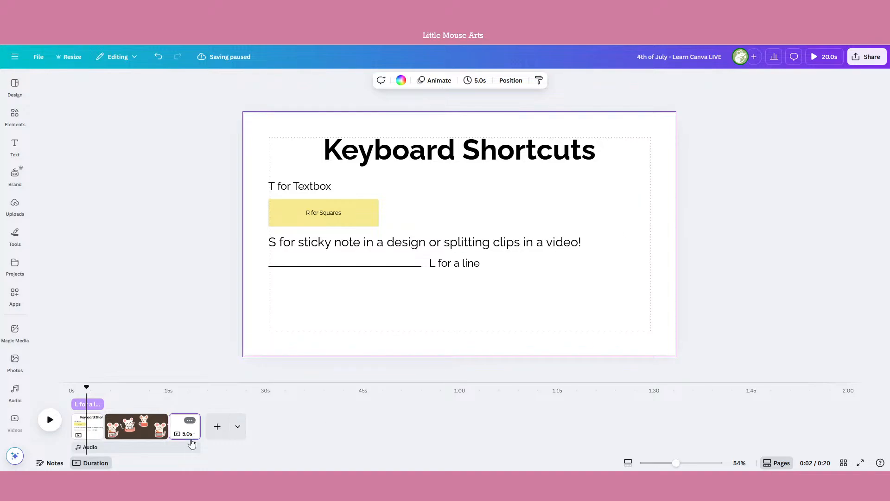
pyautogui.click(136, 426)
pyautogui.press('Delete')
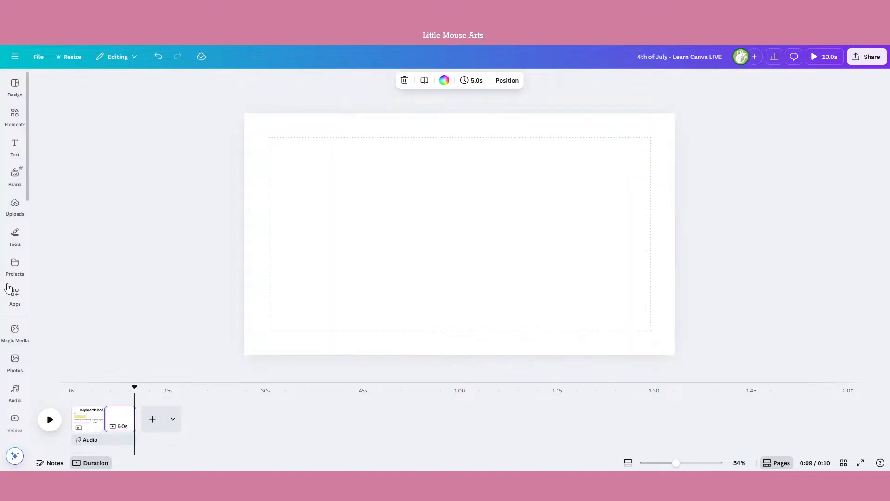
# Step: Look through the saved projects and folders, and clear the "mockups" search to browse all Canva apps
pyautogui.click(14, 275)
pyautogui.scroll(-8, 87, 258)
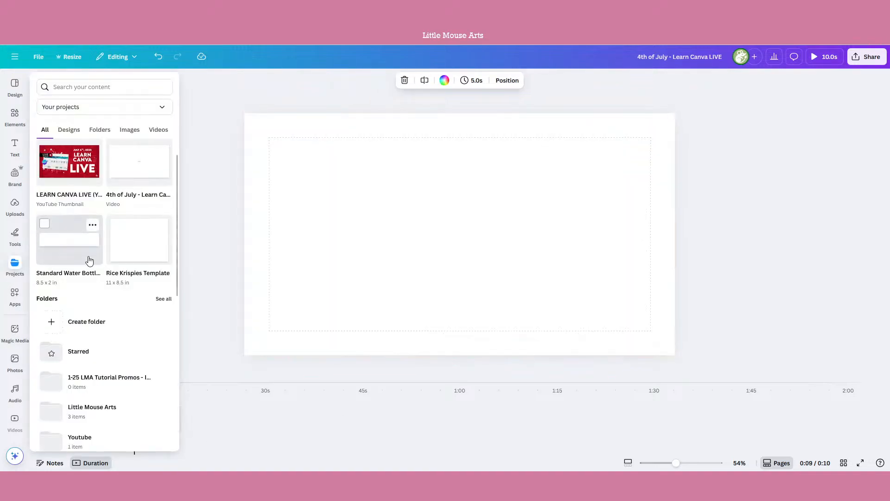
pyautogui.click(13, 296)
pyautogui.click(12, 295)
pyautogui.click(18, 301)
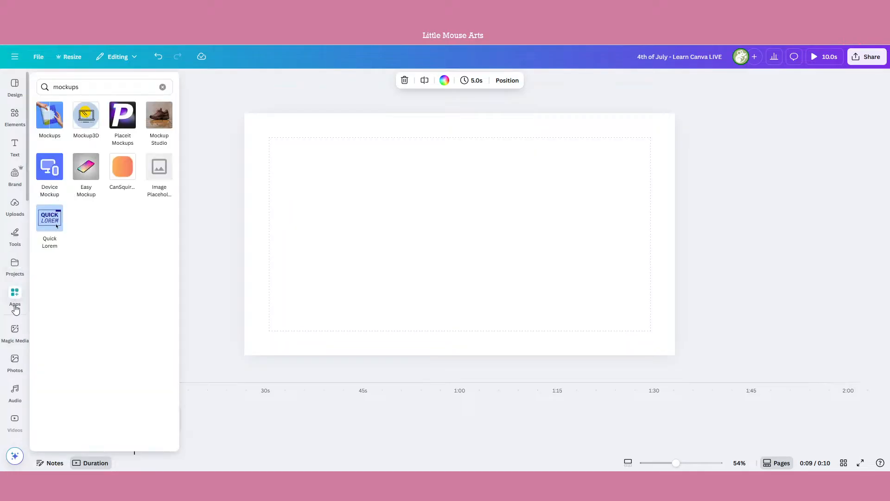
pyautogui.click(162, 86)
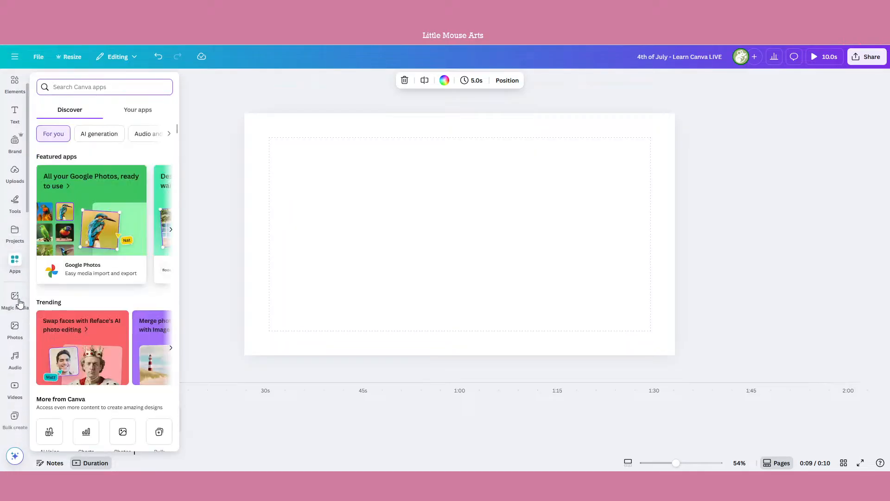
# Step: Look at the Magic Media and Bulk create apps, keeping the blank page selected
pyautogui.click(23, 261)
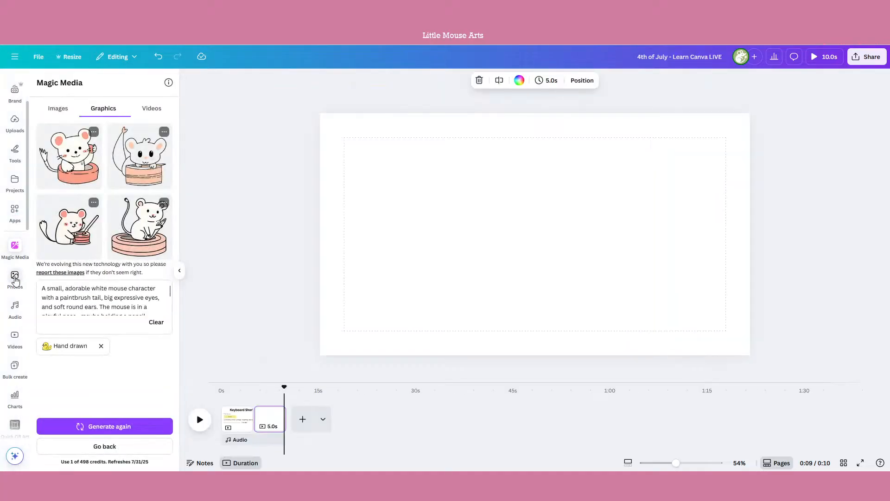
pyautogui.scroll(-2, 16, 279)
pyautogui.click(15, 283)
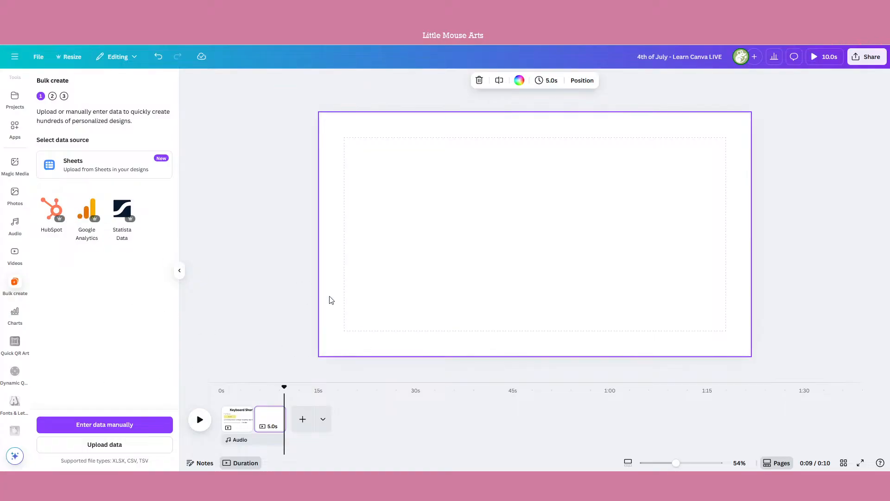
pyautogui.click(418, 266)
pyautogui.scroll(4, 14, 186)
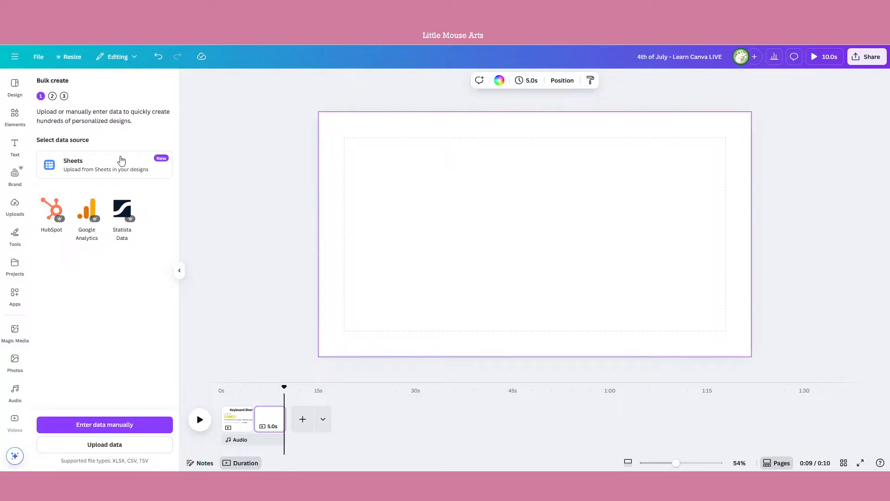
# Step: Add a square to the blank page, stretch it across to both side margins and set its corner rounding to 100
pyautogui.click(15, 115)
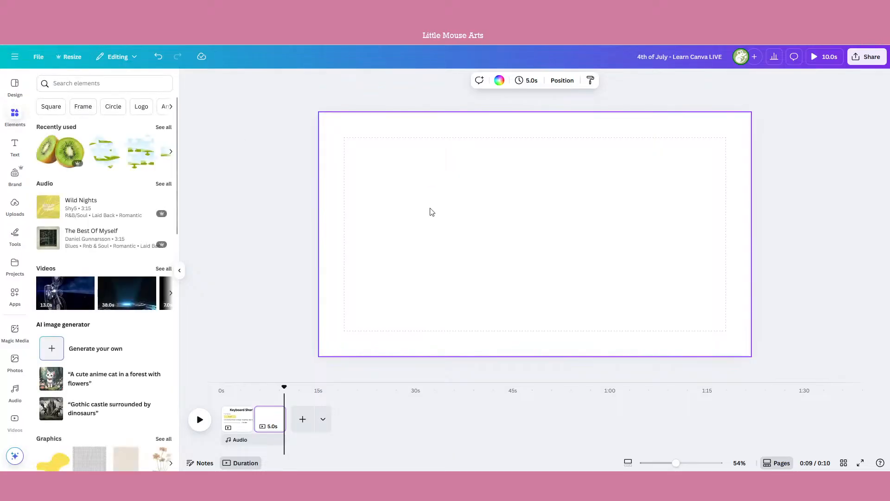
pyautogui.press('r')
pyautogui.click(179, 270)
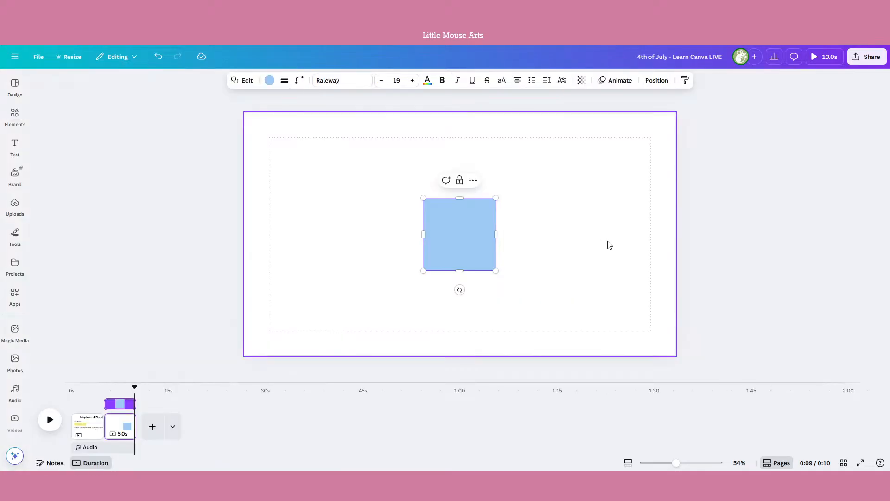
pyautogui.moveTo(519, 226); pyautogui.dragTo(652, 212)
pyautogui.moveTo(423, 232); pyautogui.dragTo(268, 234)
pyautogui.click(300, 80)
pyautogui.moveTo(254, 115); pyautogui.dragTo(332, 136)
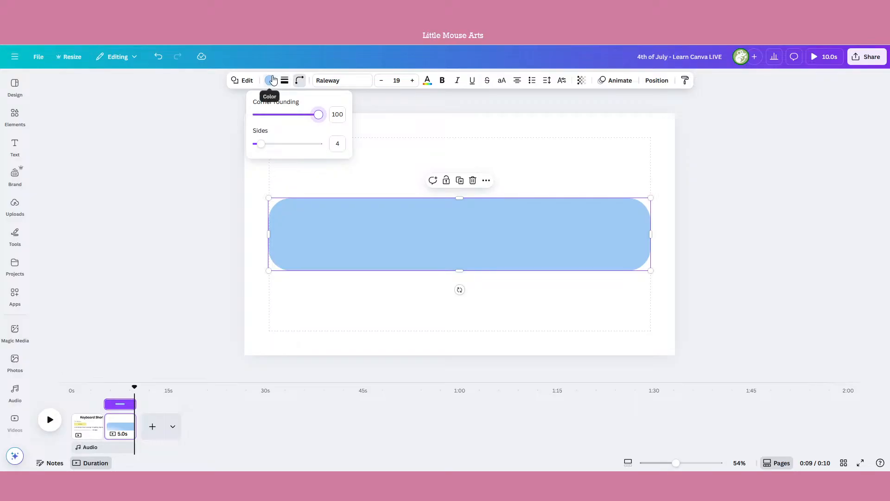
# Step: Fill the rounded bar with the Little Mouse Arts Brand Kit pink and move it up to the page's top margin
pyautogui.click(270, 80)
pyautogui.click(86, 200)
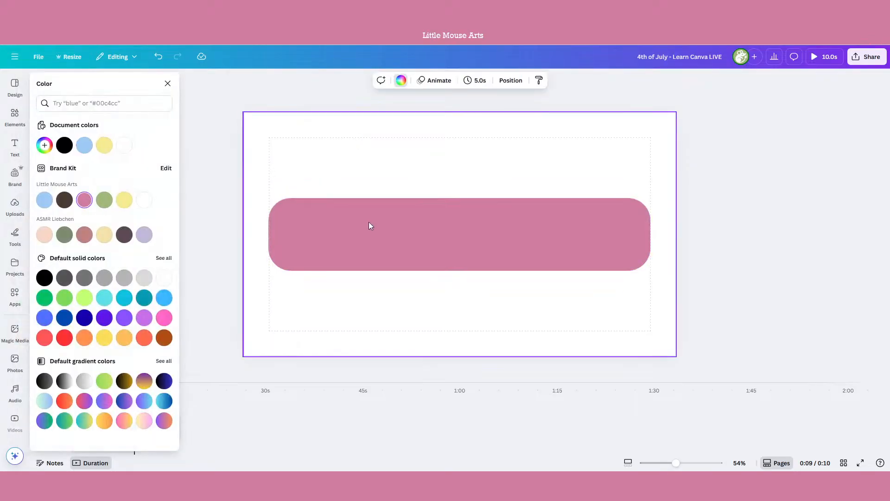
pyautogui.moveTo(370, 225); pyautogui.dragTo(370, 163)
pyautogui.click(404, 261)
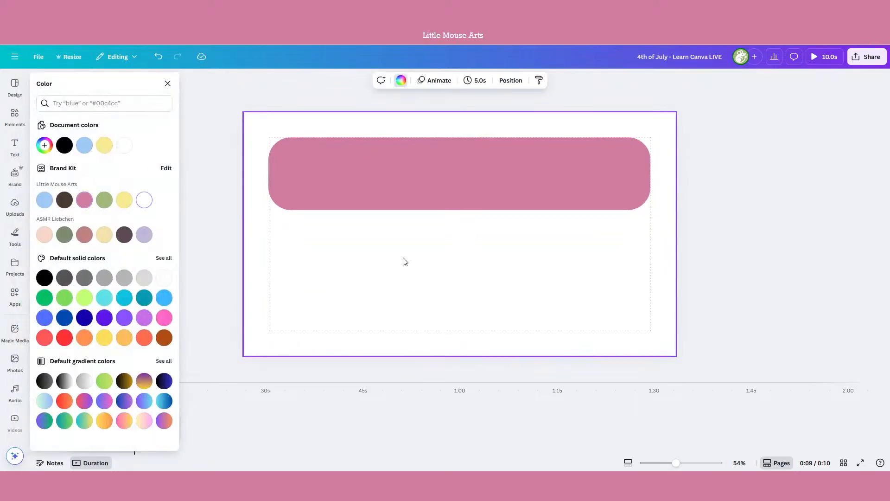
# Step: Add the text "HELLO MY NAME IS", enlarge it and place it on the pink bar
pyautogui.write('tHELL')
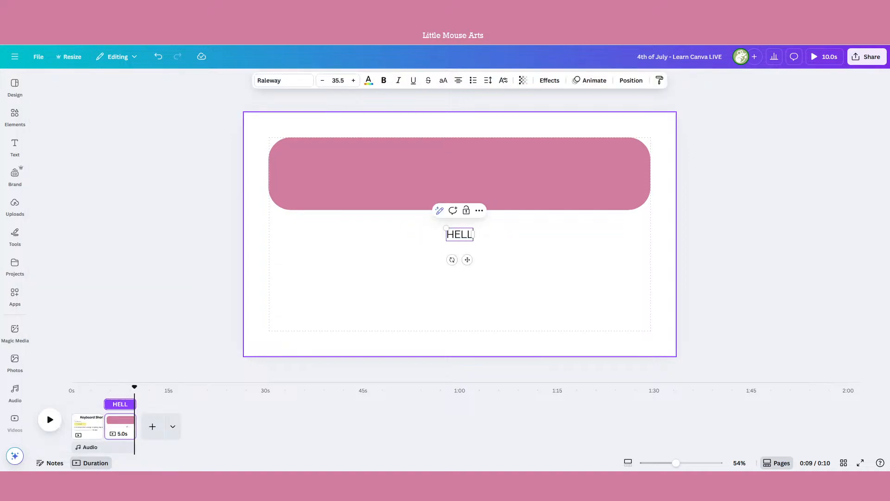
pyautogui.write('O MY NAME IS')
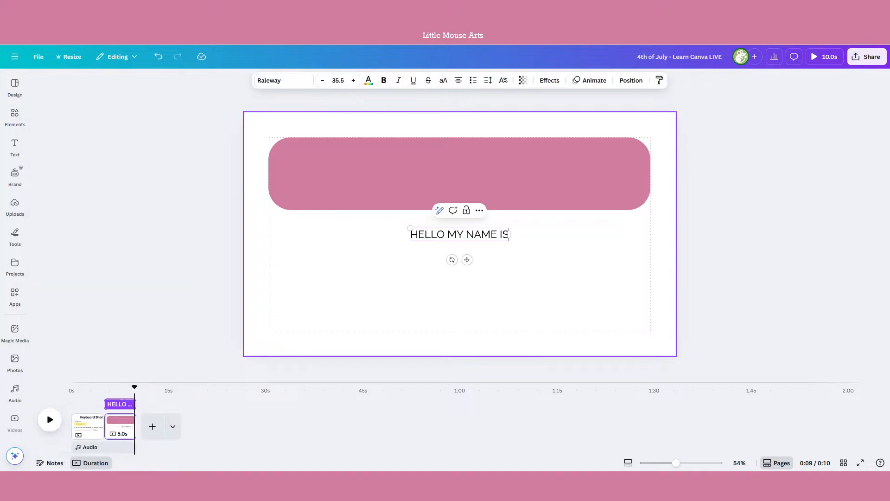
pyautogui.moveTo(406, 224); pyautogui.dragTo(254, 205)
pyautogui.click(383, 244)
pyautogui.click(384, 239)
pyautogui.moveTo(454, 222); pyautogui.dragTo(531, 172)
# Step: Make the "HELLO MY NAME IS" text bold and white, then enlarge it and centre it across the pink bar
pyautogui.hotkey('ctrl', 'b')
pyautogui.tripleClick(406, 174)
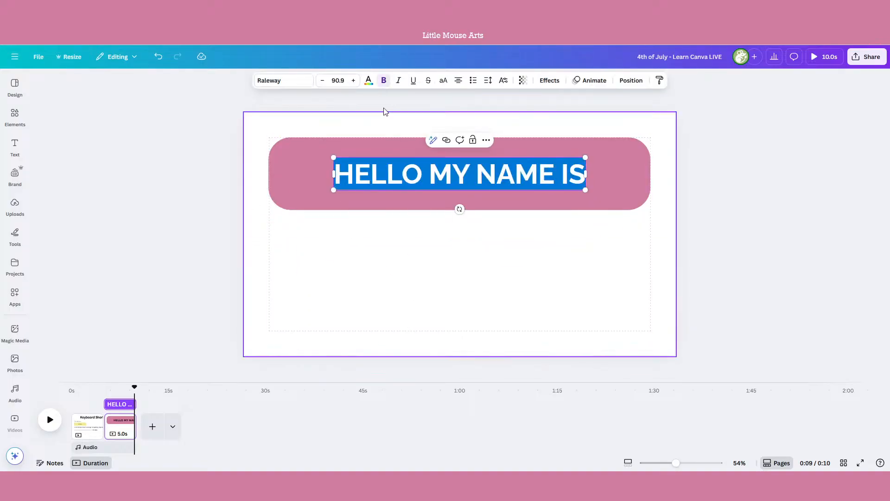
pyautogui.click(368, 80)
pyautogui.press('Escape')
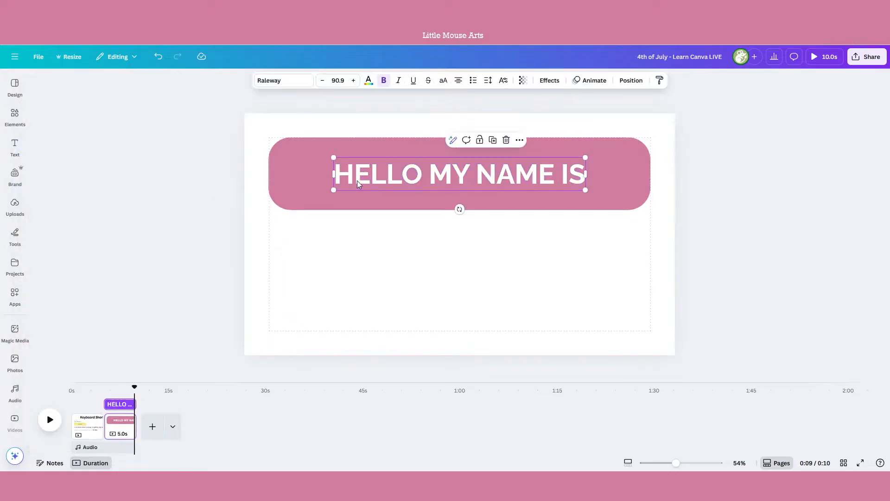
pyautogui.moveTo(334, 157); pyautogui.dragTo(272, 134)
pyautogui.moveTo(353, 171); pyautogui.dragTo(386, 172)
pyautogui.click(433, 278)
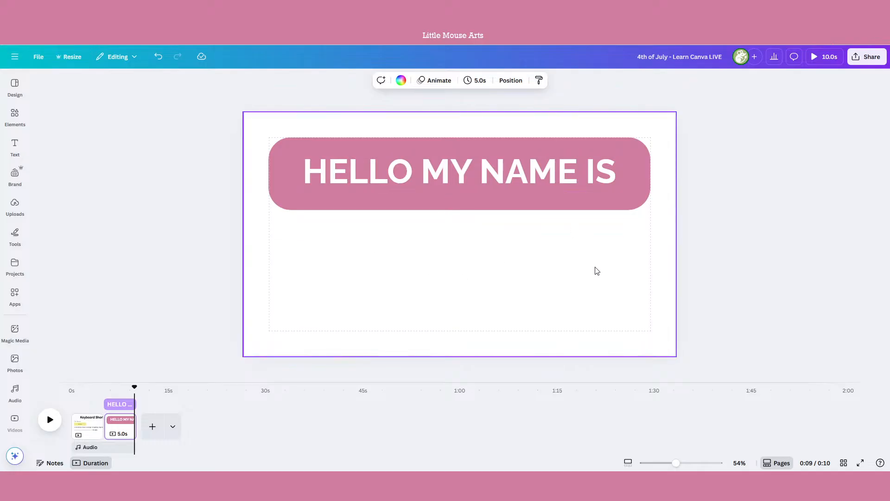
# Step: Add a placeholder text box below the pink bar, enlarge it to size 88.1 and widen it to both side margins
pyautogui.press('t')
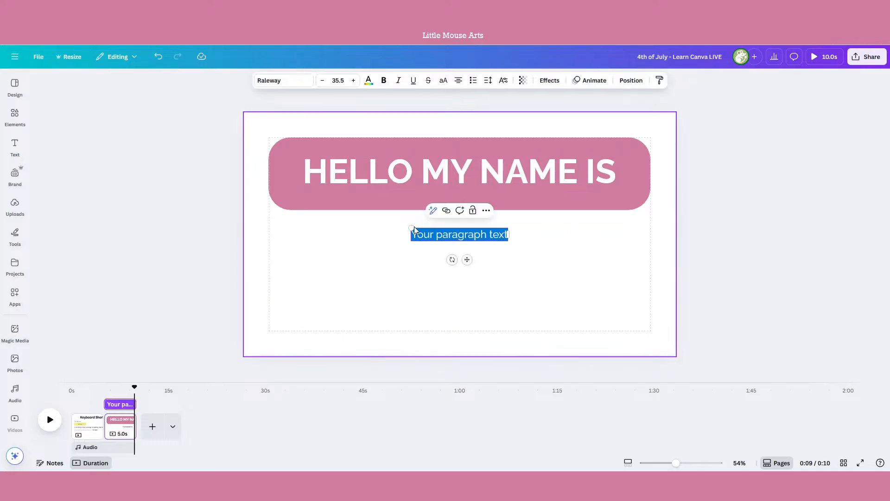
pyautogui.moveTo(412, 226); pyautogui.dragTo(269, 211)
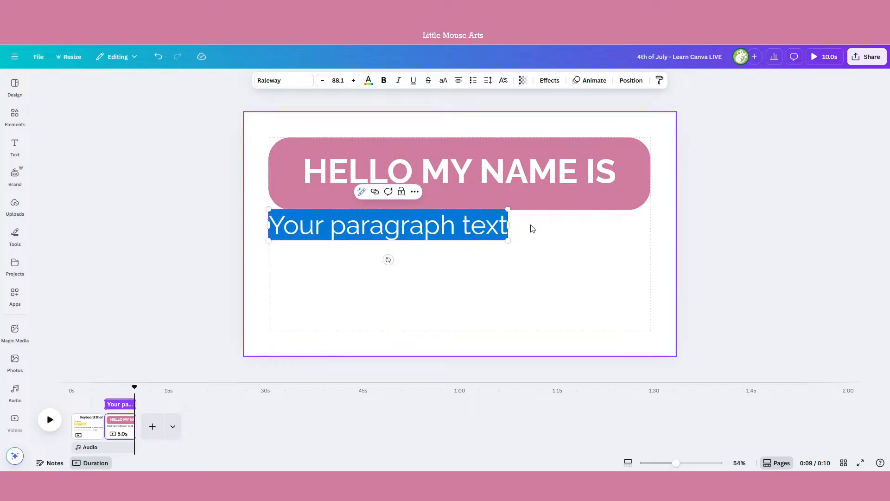
pyautogui.moveTo(509, 225); pyautogui.dragTo(650, 258)
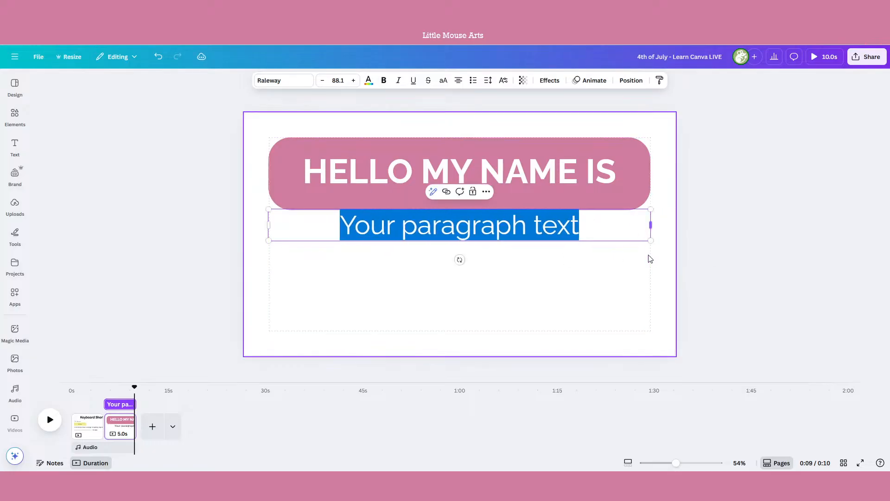
pyautogui.click(630, 226)
pyautogui.moveTo(540, 228); pyautogui.dragTo(541, 261)
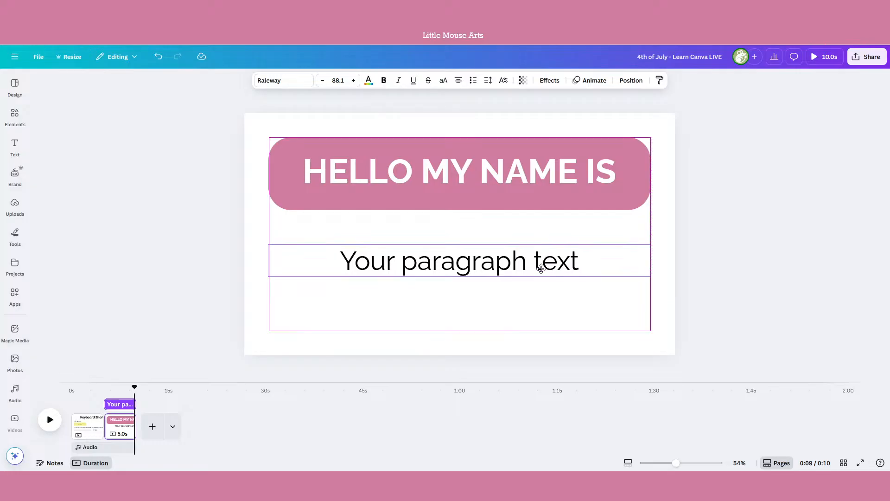
pyautogui.moveTo(651, 260)
pyautogui.mouseDown()
pyautogui.moveTo(501, 280)
pyautogui.moveTo(651, 269)
pyautogui.mouseUp()
pyautogui.click(522, 306)
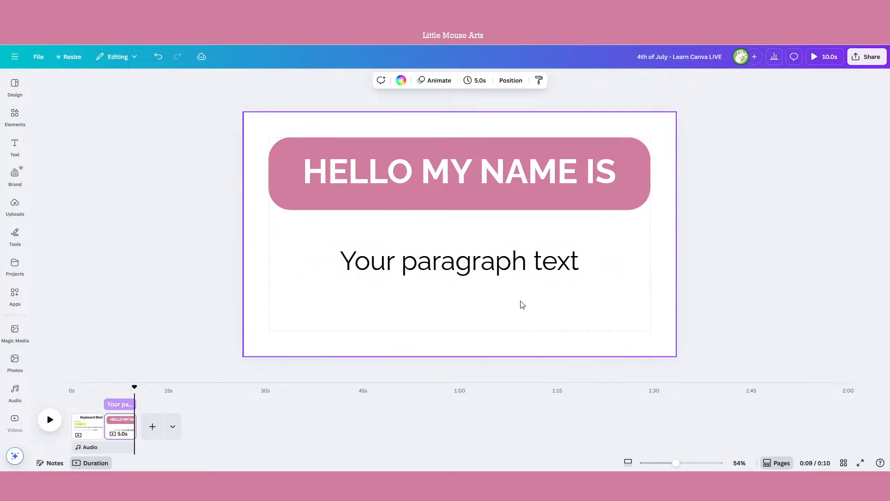
# Step: Increase the placeholder text's font size to 118
pyautogui.click(537, 273)
pyautogui.click(353, 80)
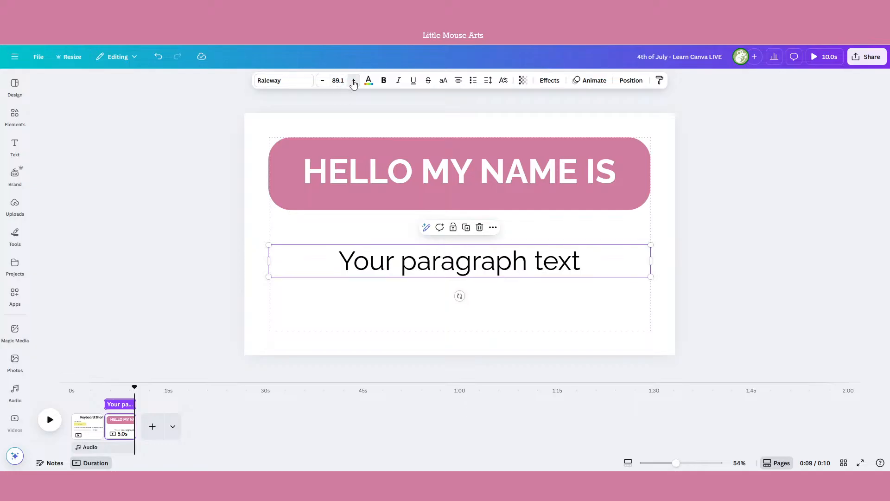
pyautogui.click(354, 80)
pyautogui.click(354, 81)
pyautogui.click(354, 81)
pyautogui.click(354, 81)
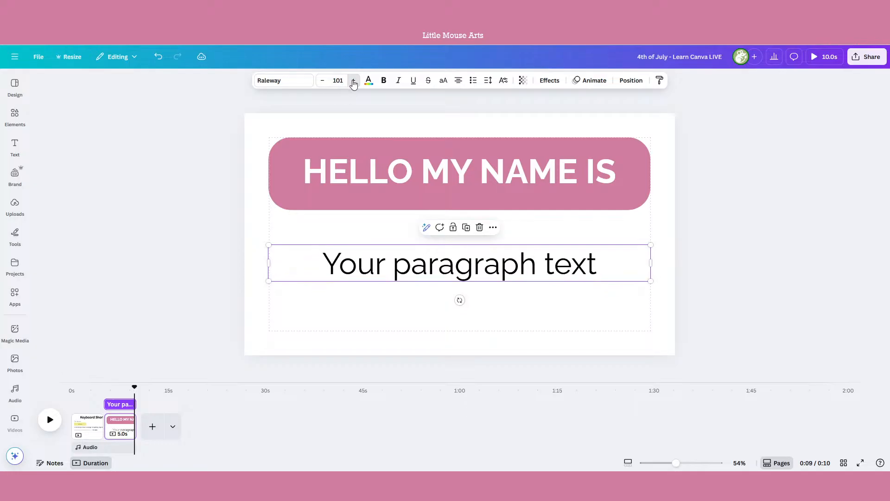
pyautogui.click(353, 81)
pyautogui.click(353, 81)
pyautogui.click(353, 81)
pyautogui.click(353, 80)
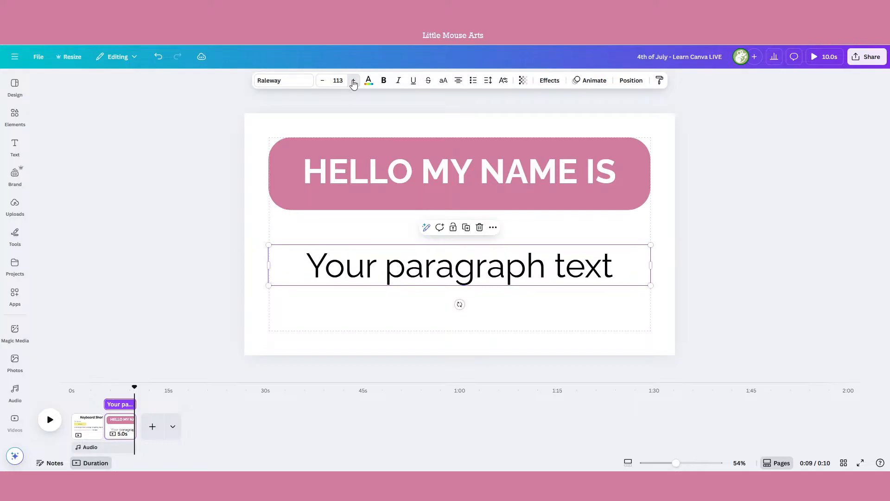
pyautogui.click(354, 81)
pyautogui.click(353, 81)
pyautogui.click(653, 331)
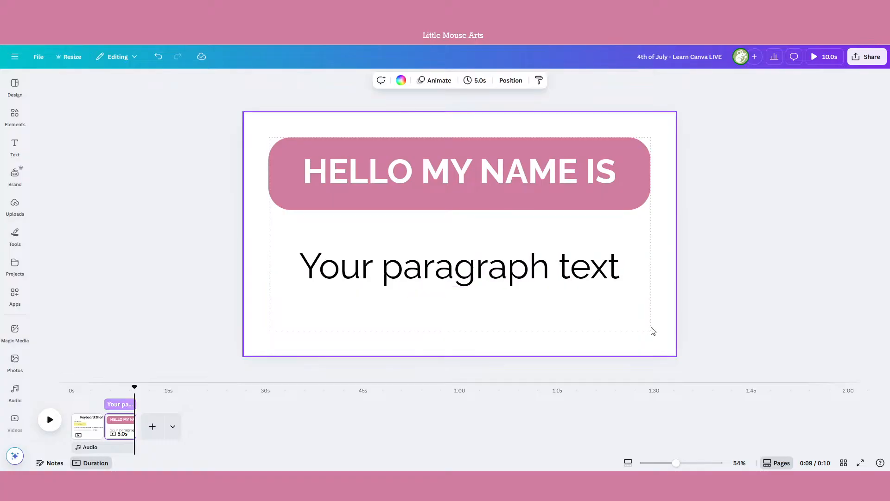
# Step: Nudge the placeholder text slightly upward and lock its text box, switching on to the second lock mode
pyautogui.click(563, 281)
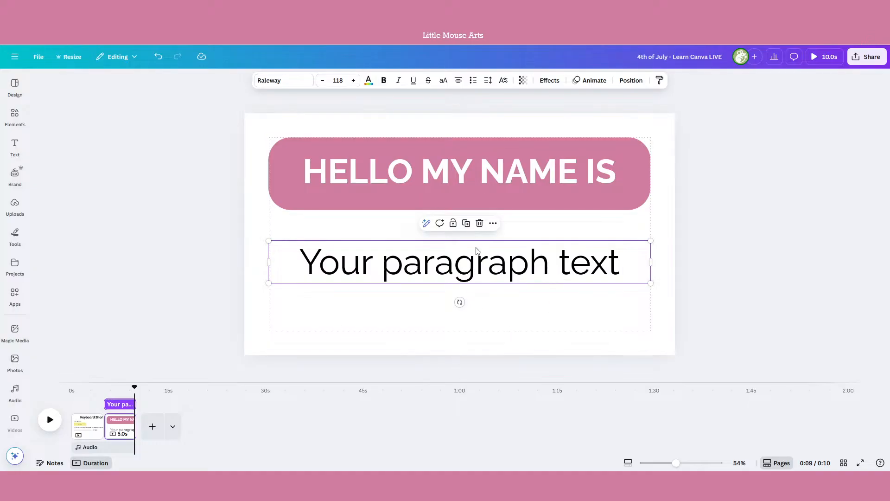
pyautogui.click(454, 224)
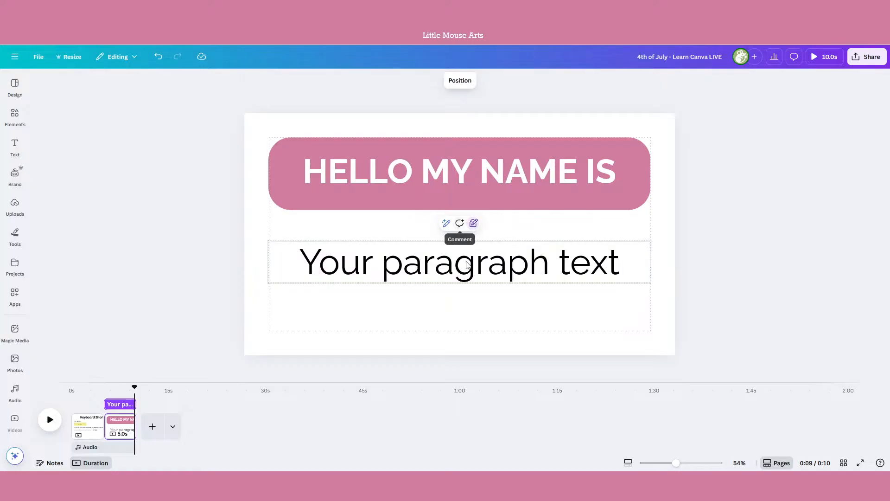
pyautogui.click(474, 223)
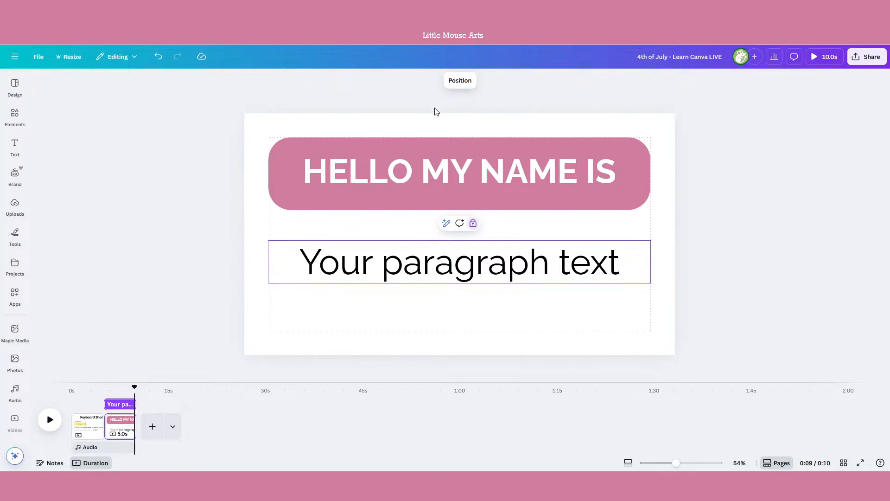
# Step: Start manual data entry in Bulk create and clear the sample names and emails from the table
pyautogui.click(10, 332)
pyautogui.scroll(-3, 10, 335)
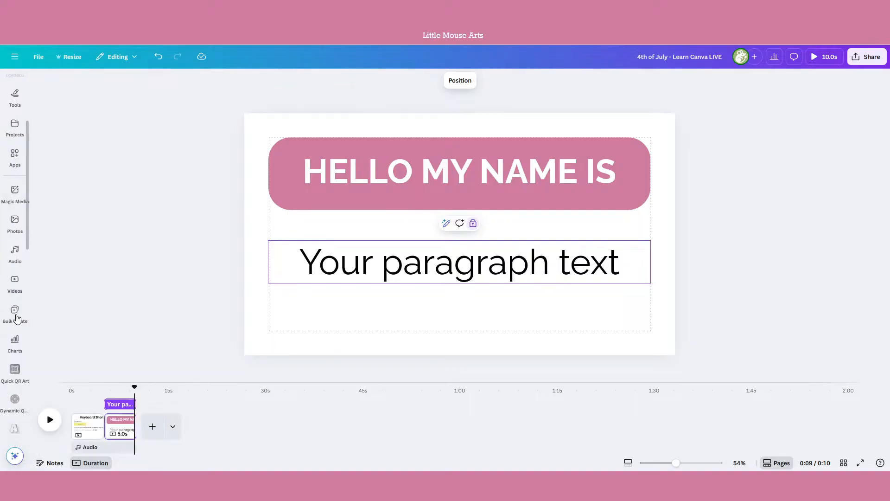
pyautogui.click(17, 318)
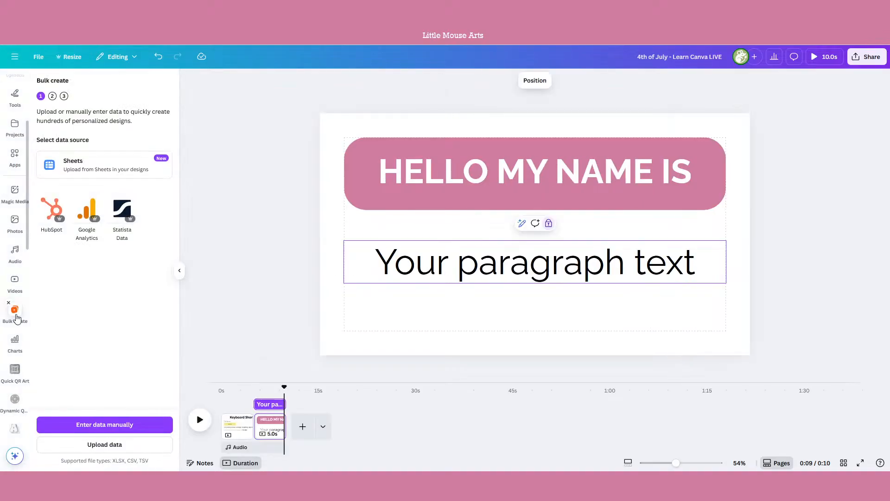
pyautogui.click(155, 419)
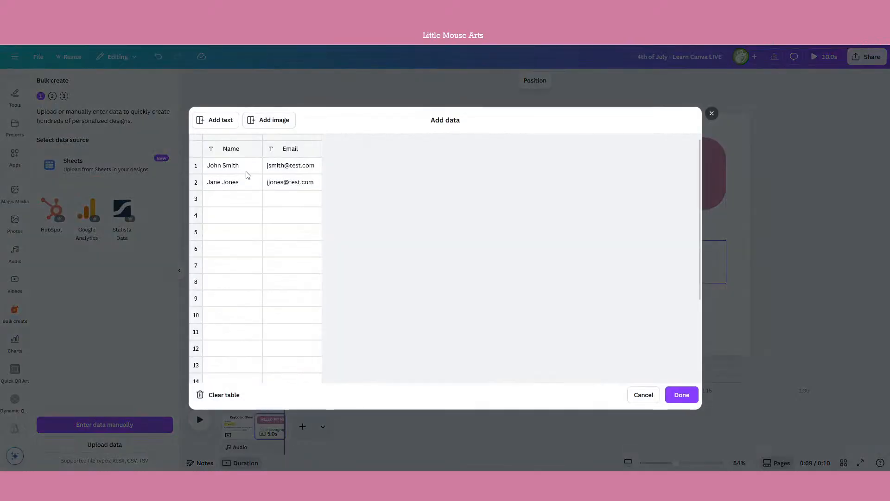
pyautogui.click(284, 153)
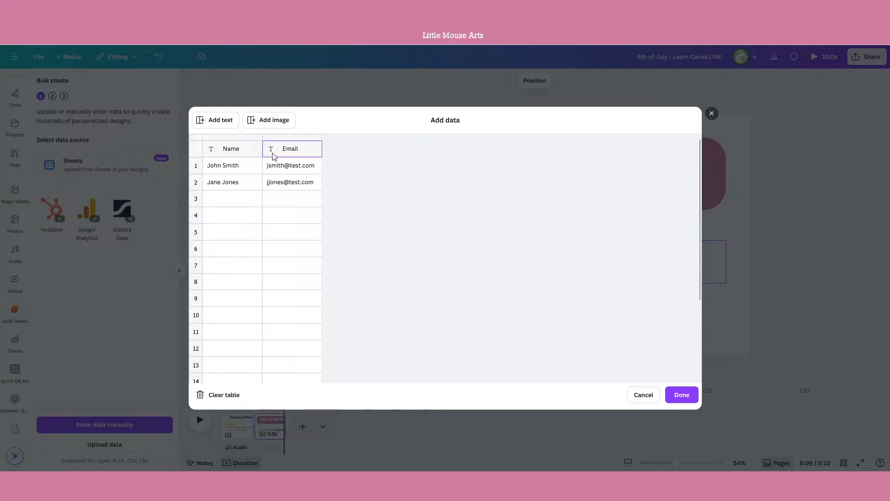
pyautogui.click(224, 395)
# Step: Title the first data column NAME and enter a first name in row 1
pyautogui.click(245, 150)
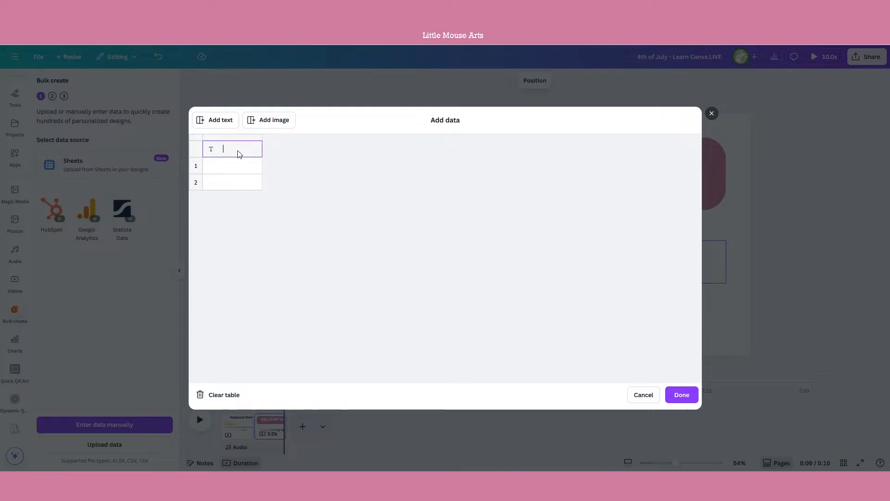
pyautogui.write('NAME')
pyautogui.click(244, 166)
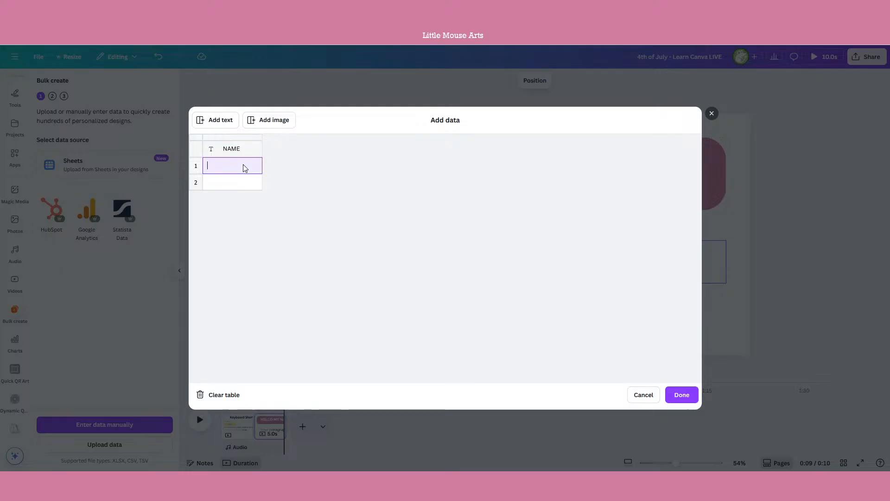
pyautogui.write('mber')
pyautogui.press('BackSpace')
pyautogui.press('BackSpace')
pyautogui.write('A')
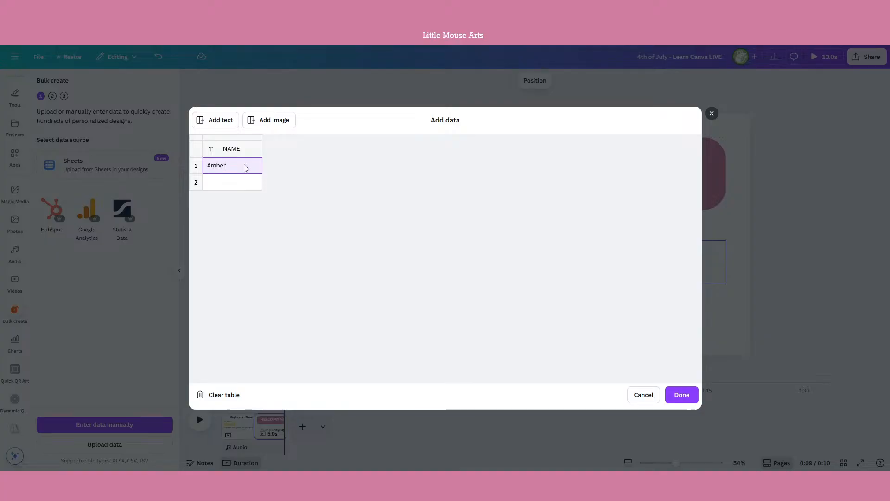
# Step: Fill rows 2 to 5 of the NAME column with four more first names and save the data table
pyautogui.click(235, 186)
pyautogui.write('Beth')
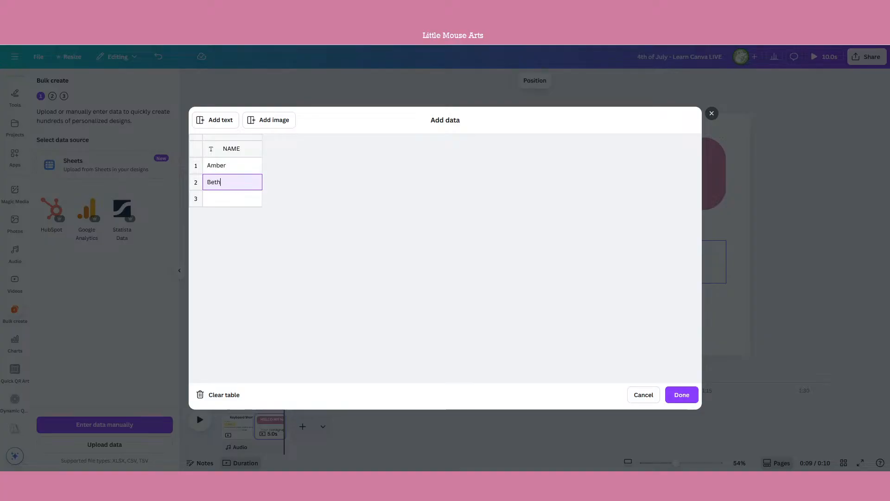
pyautogui.click(235, 195)
pyautogui.write('Marcus')
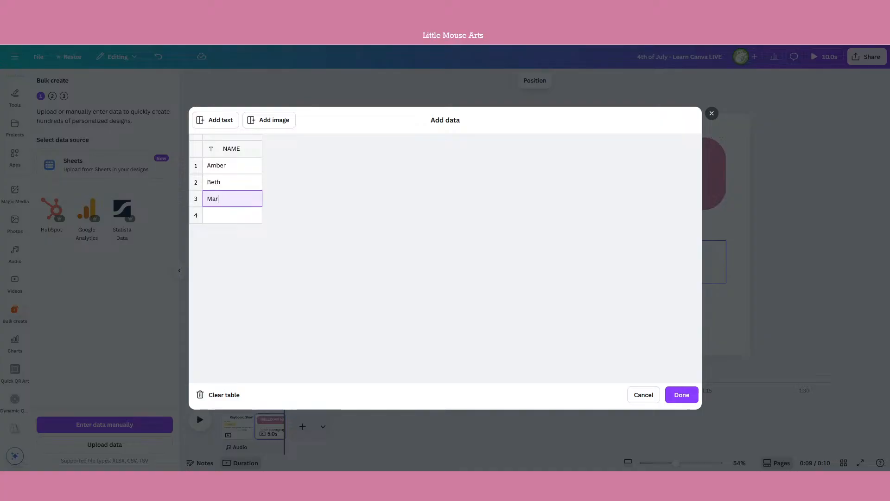
pyautogui.click(230, 215)
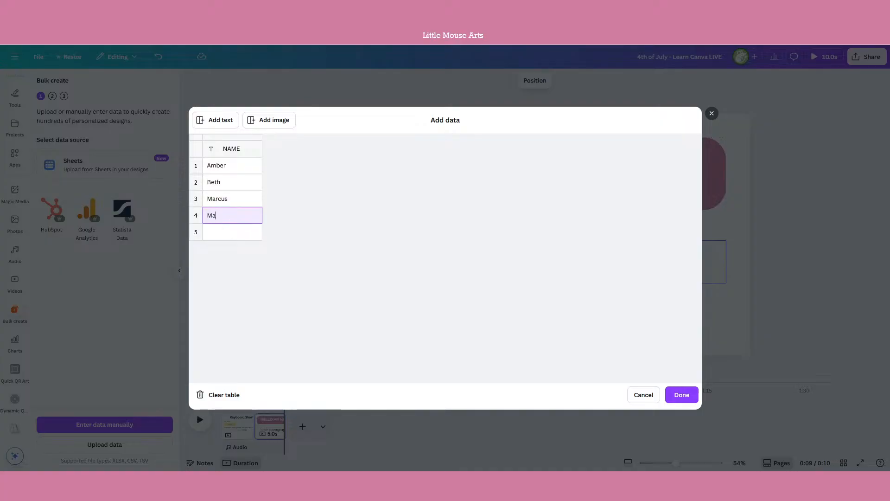
pyautogui.click(226, 232)
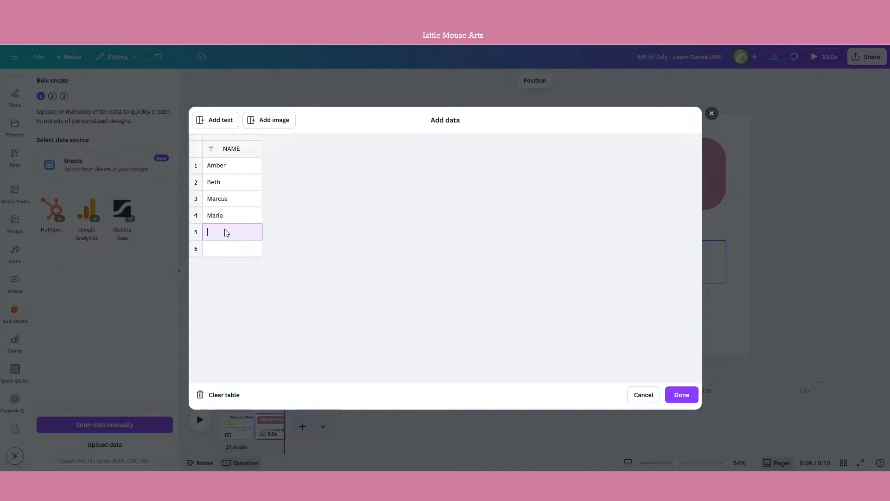
pyautogui.write('Bluey')
pyautogui.click(680, 395)
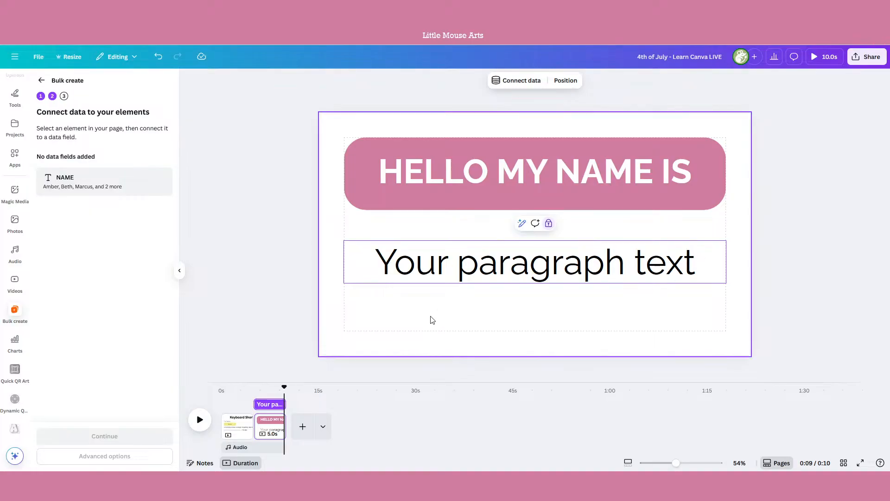
# Step: Connect the placeholder text box to the NAME data field and generate designs for all five entries
pyautogui.click(502, 85)
pyautogui.click(511, 142)
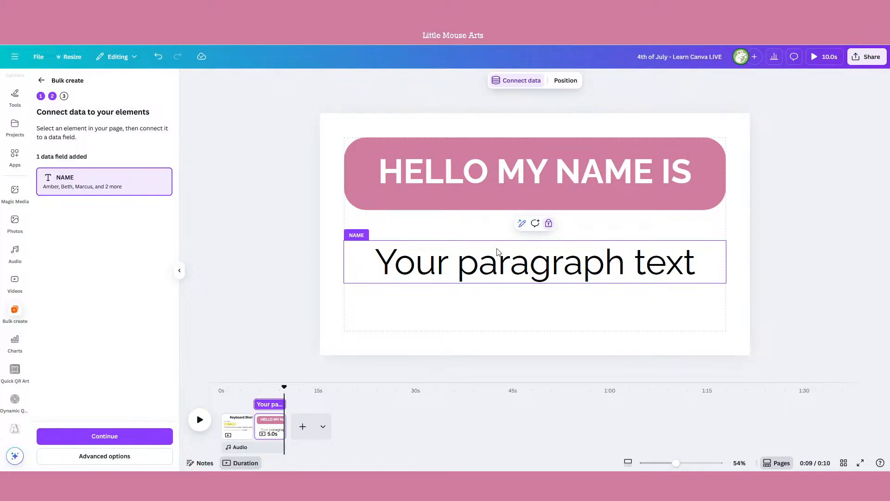
pyautogui.click(165, 438)
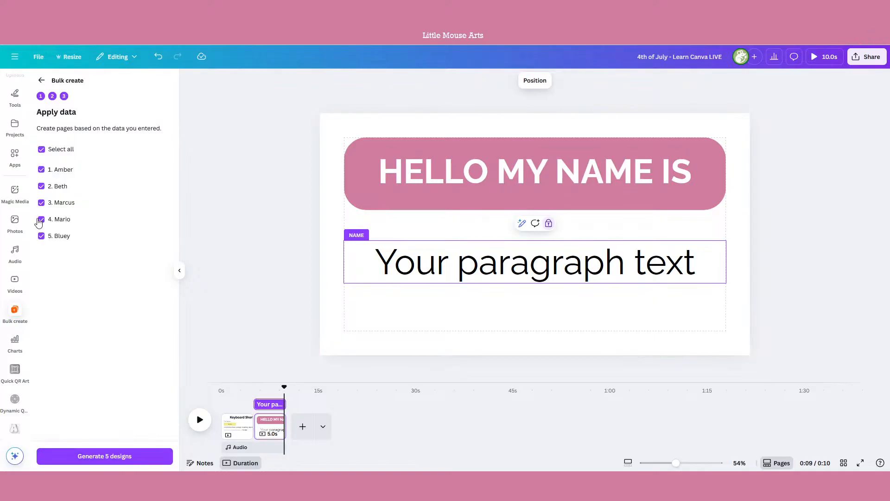
pyautogui.click(88, 458)
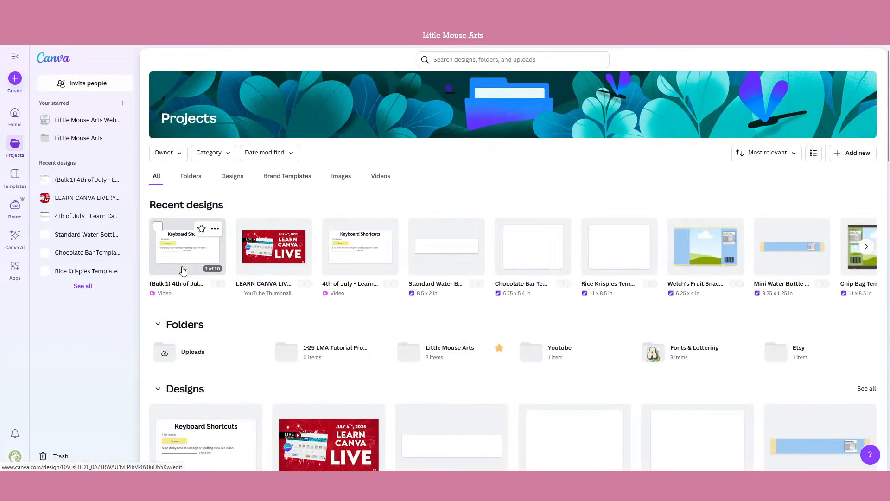
# Step: Open the generated (Bulk 1) 4th of July design and delete its first Keyboard Shortcuts page
pyautogui.click(181, 267)
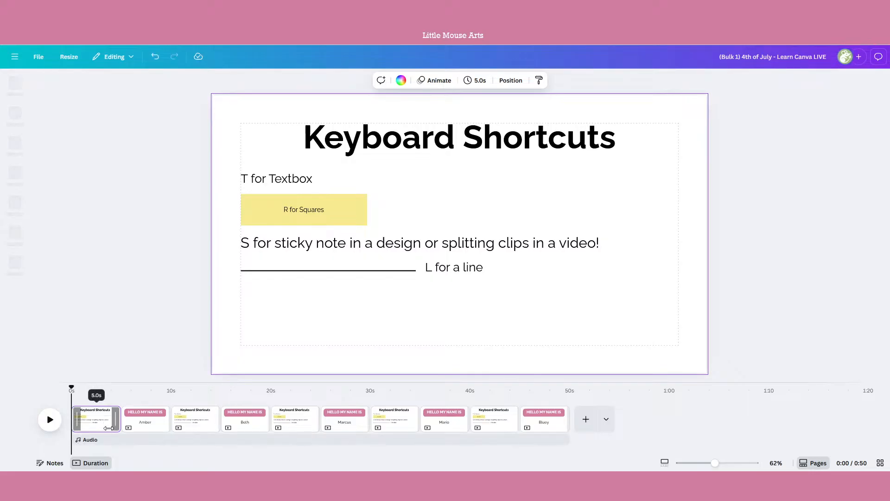
pyautogui.click(109, 426)
pyautogui.press('Delete')
pyautogui.click(139, 424)
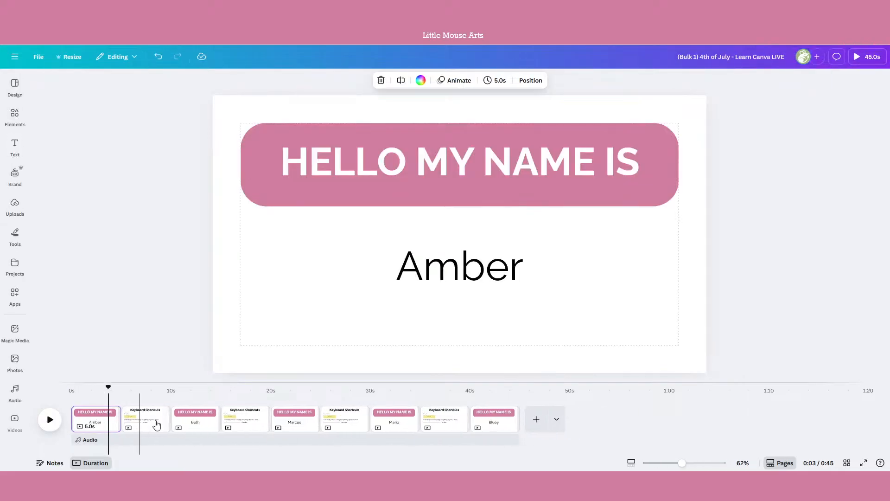
pyautogui.press('Delete')
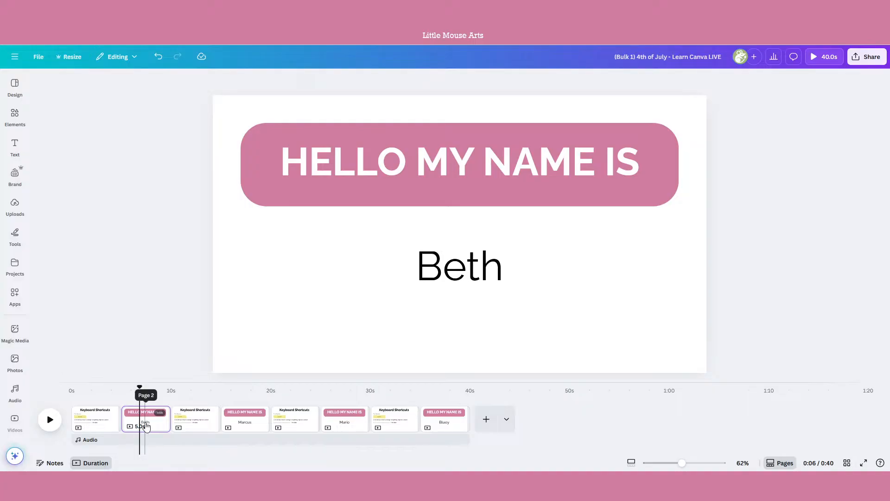
pyautogui.hotkey('ctrl', 'z')
# Step: Look through the generated name tag pages in the bulk design
pyautogui.click(278, 422)
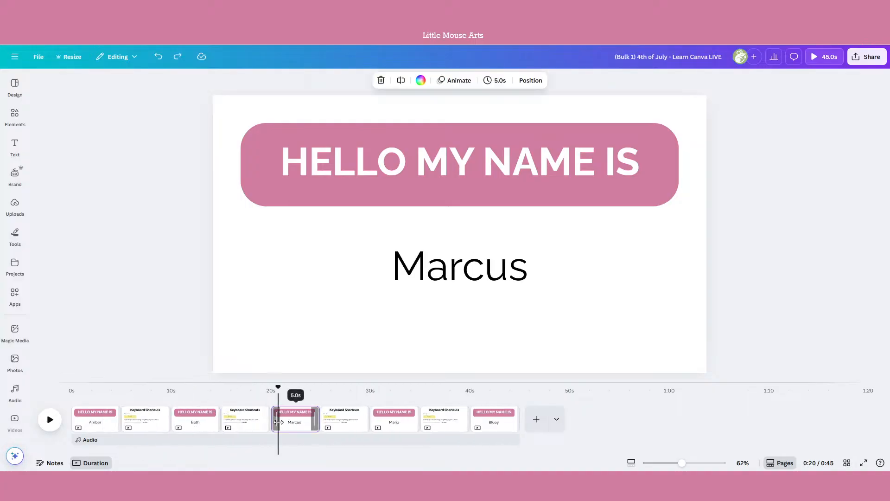
pyautogui.click(392, 424)
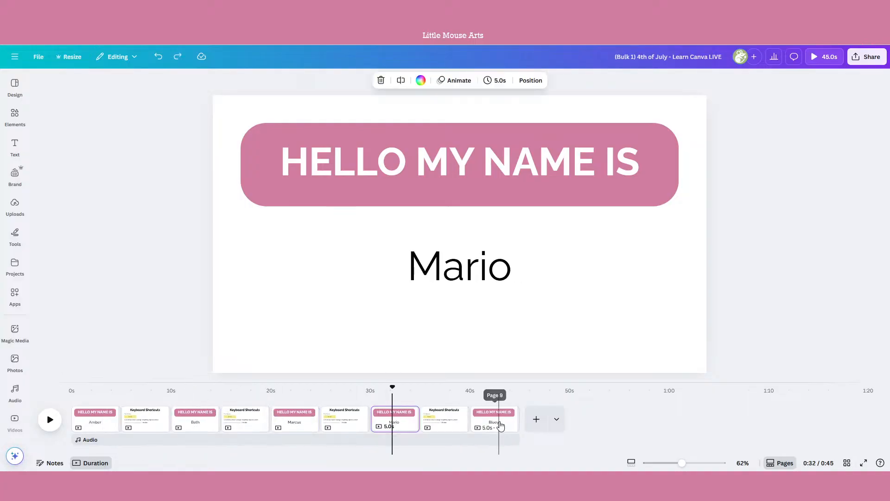
pyautogui.click(500, 425)
pyautogui.click(93, 423)
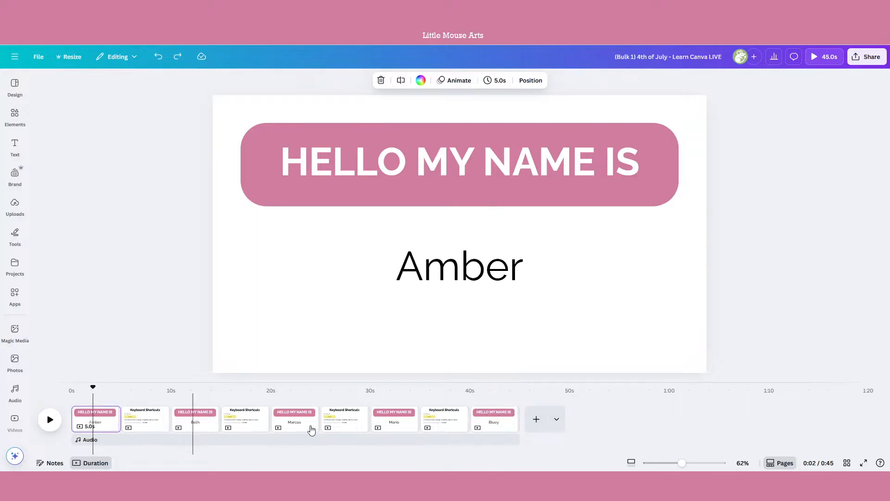
pyautogui.click(310, 429)
pyautogui.click(397, 426)
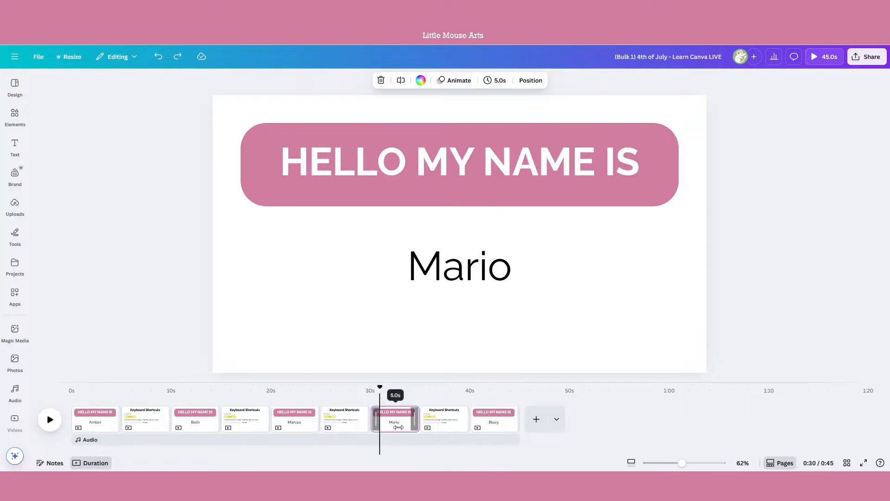
pyautogui.click(494, 424)
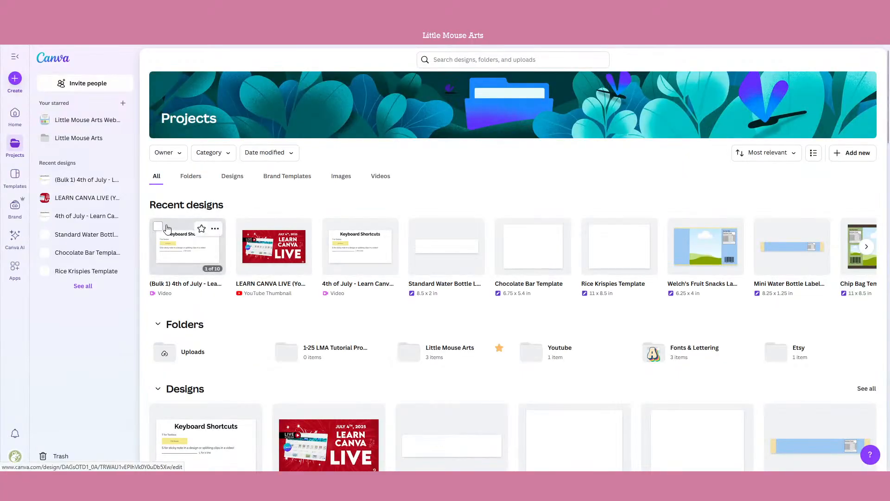
# Step: Move the (Bulk 1) 4th of July design from the recent designs to the trash
pyautogui.click(158, 226)
pyautogui.click(528, 441)
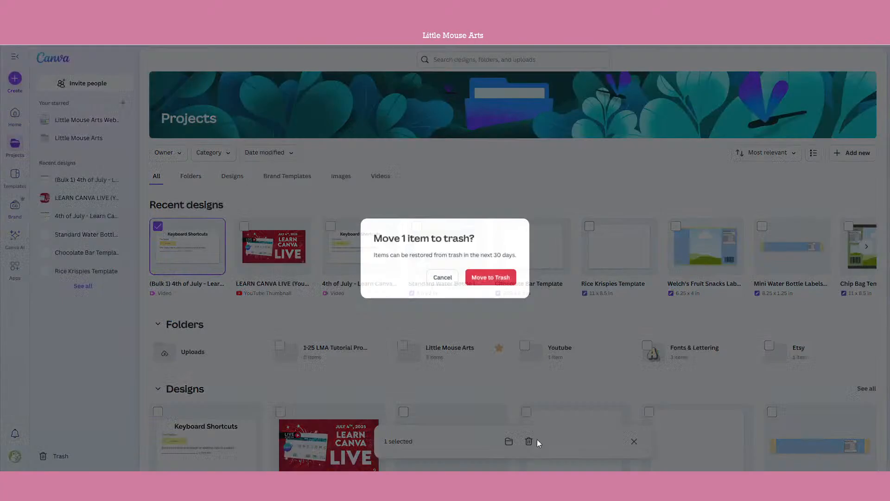
pyautogui.click(508, 278)
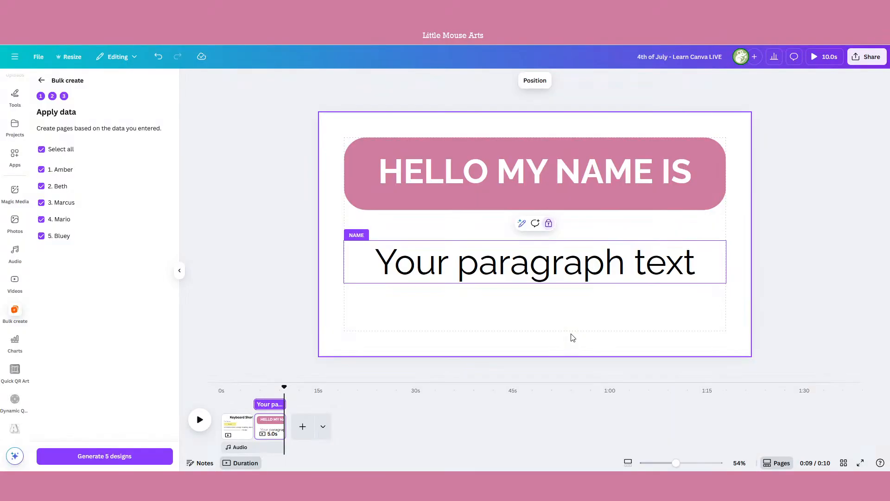
# Step: Add a blank page after the name tag page in the original 4th of July design and collapse the Bulk create panel
pyautogui.click(249, 225)
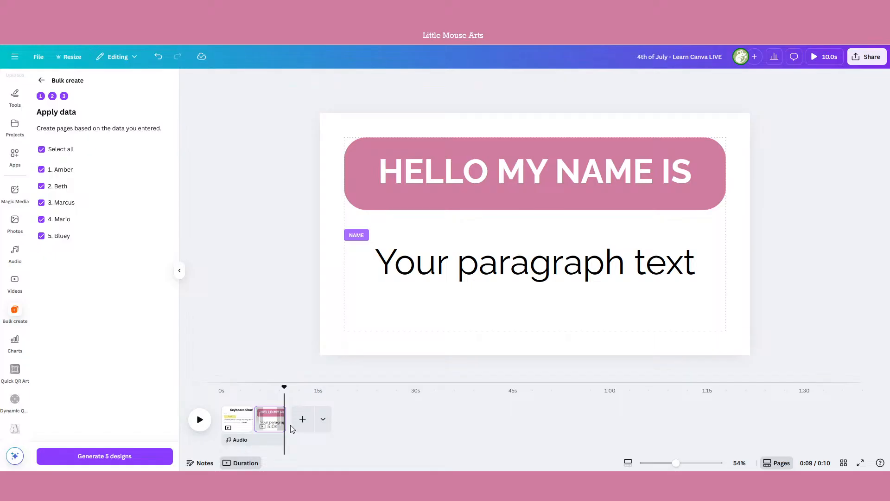
pyautogui.hotkey('ctrl', 'Return')
pyautogui.click(179, 271)
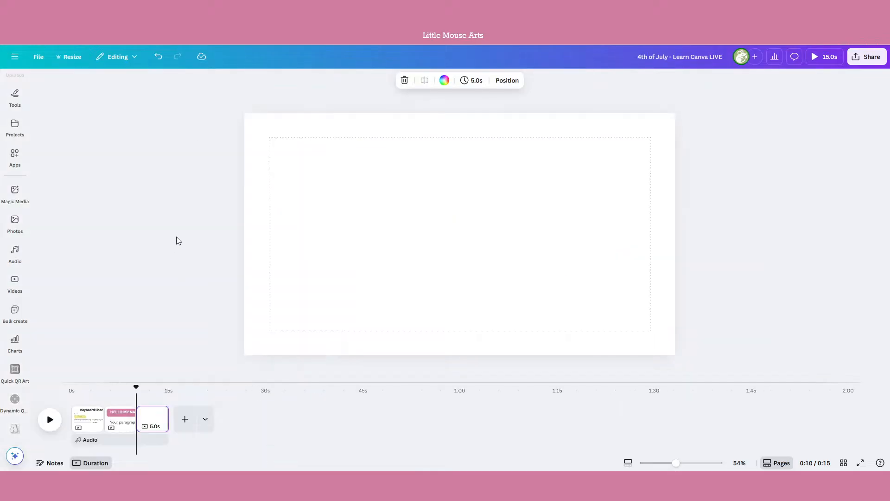
# Step: Browse the apps already added to the editor and open the app library
pyautogui.click(15, 280)
pyautogui.click(13, 282)
pyautogui.scroll(-6, 14, 279)
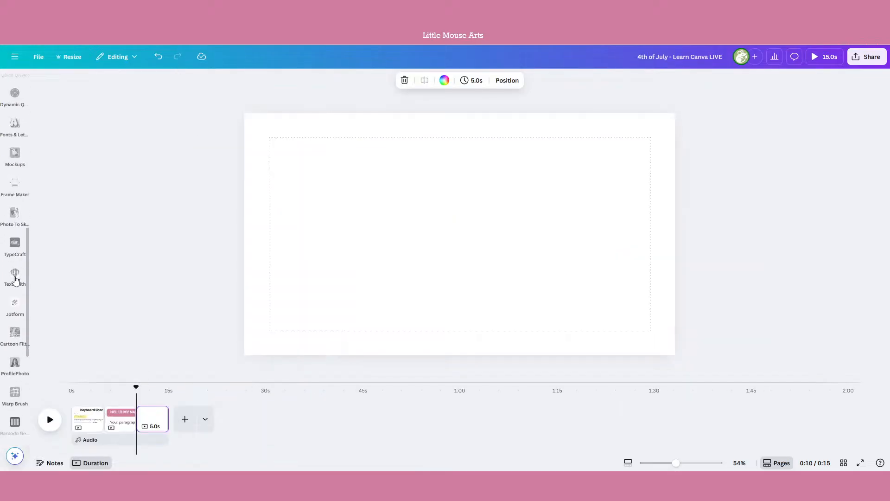
pyautogui.scroll(8, 15, 279)
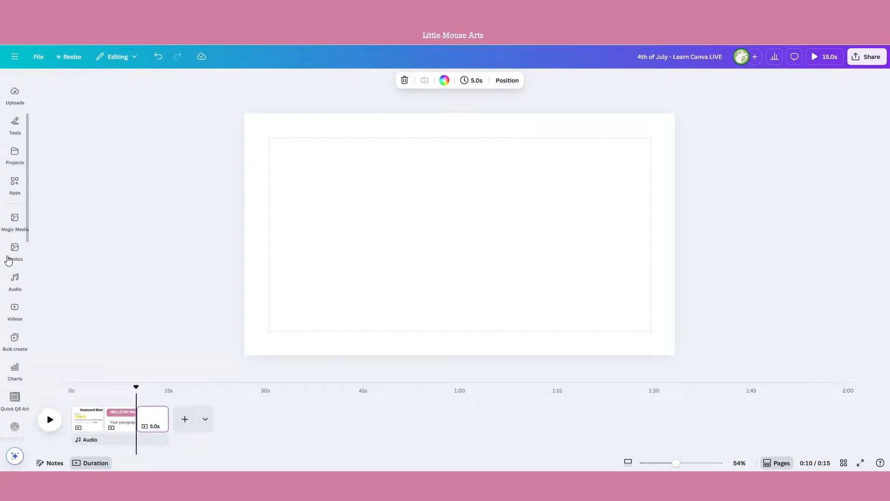
pyautogui.click(9, 261)
pyautogui.click(15, 238)
# Step: Search the app library for "frame" and open the Image to Frame app
pyautogui.click(81, 83)
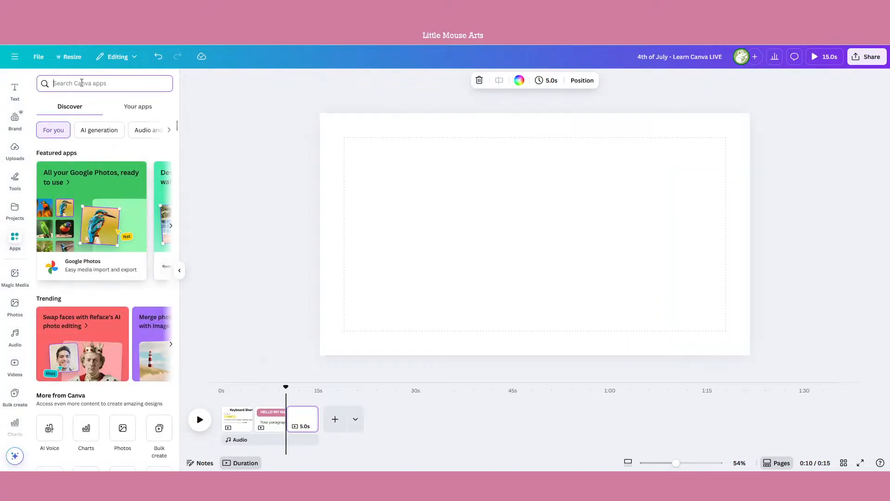
pyautogui.write('rfame')
pyautogui.press('Return')
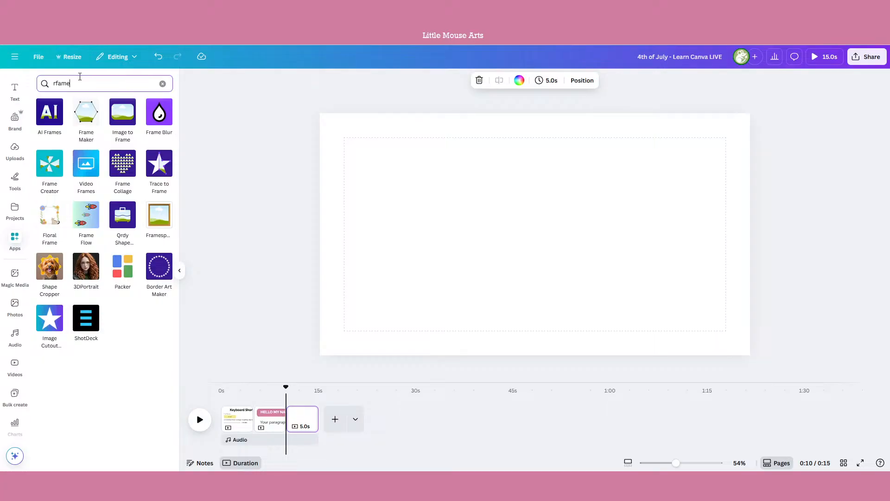
pyautogui.hotkey('ctrl', 'a')
pyautogui.write('frame')
pyautogui.press('Return')
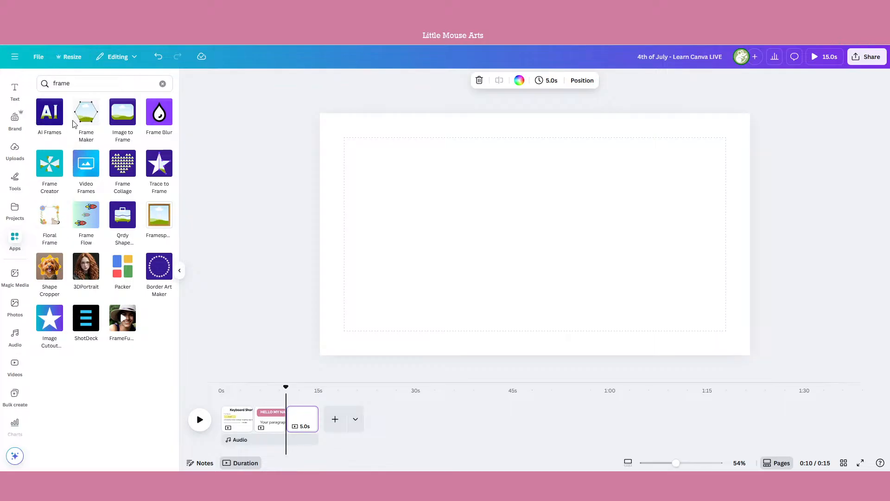
pyautogui.click(114, 115)
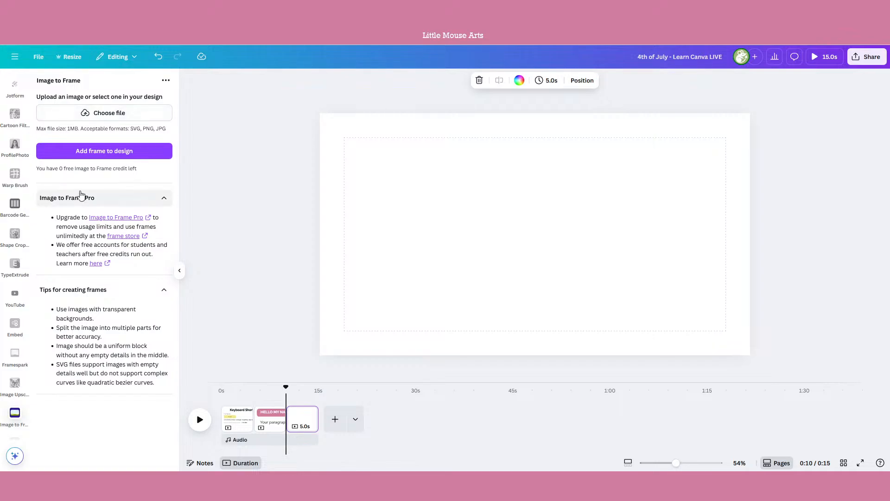
# Step: In the Frame Maker app, reshape the triangular frame by moving its apex to the left edge and adding points along the top and right
pyautogui.scroll(4, 17, 239)
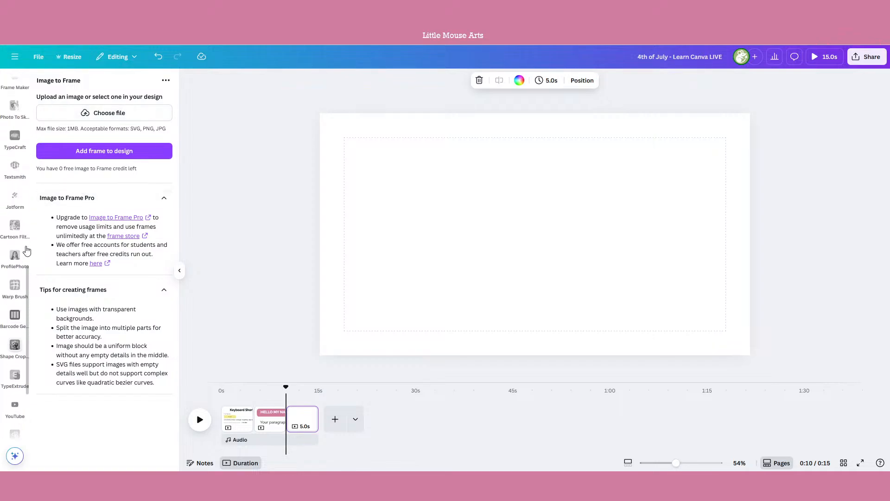
pyautogui.scroll(3, 15, 241)
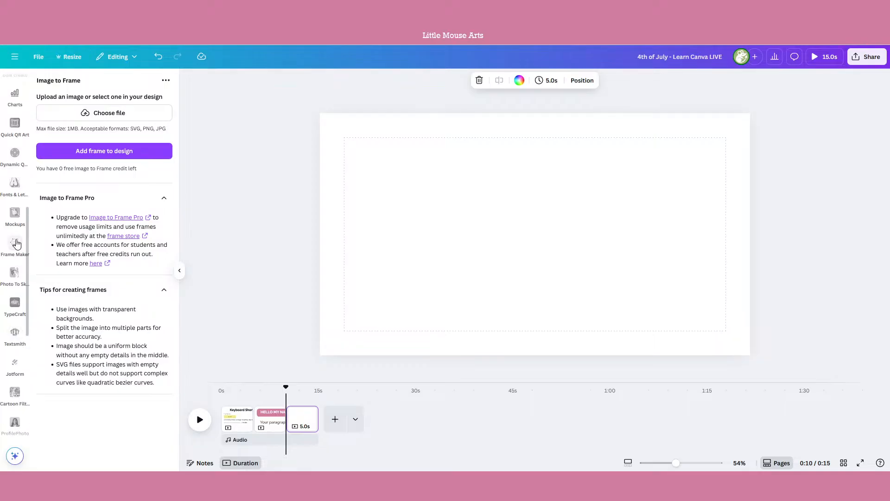
pyautogui.click(14, 245)
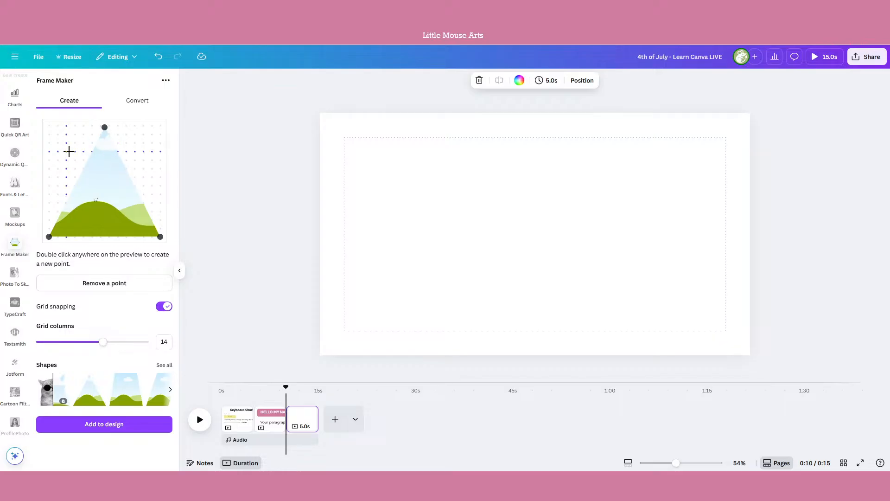
pyautogui.moveTo(105, 127); pyautogui.dragTo(49, 151)
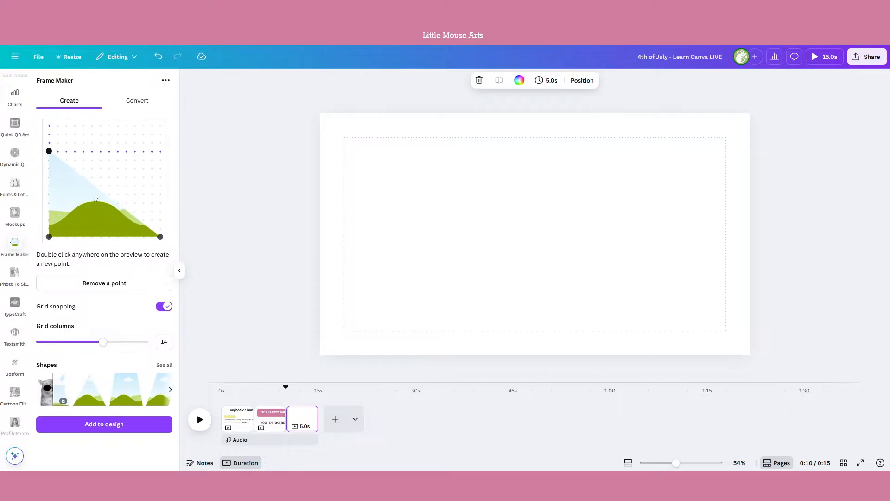
pyautogui.doubleClick(115, 152)
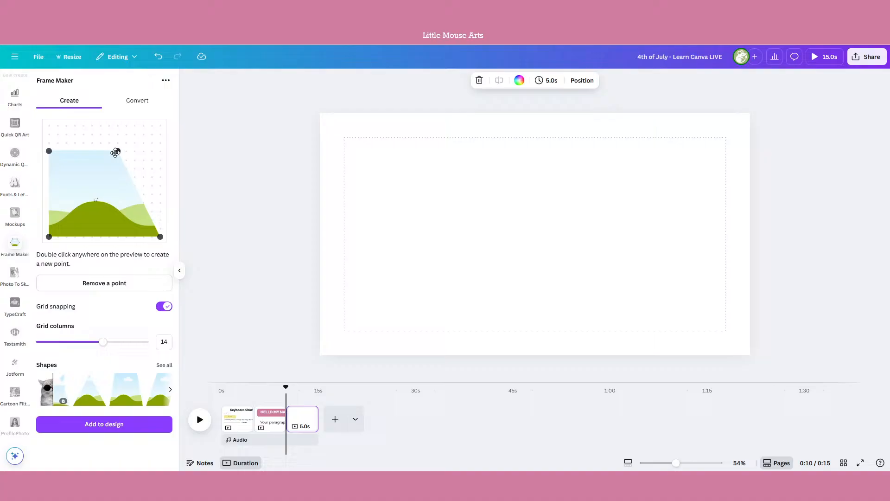
pyautogui.doubleClick(159, 167)
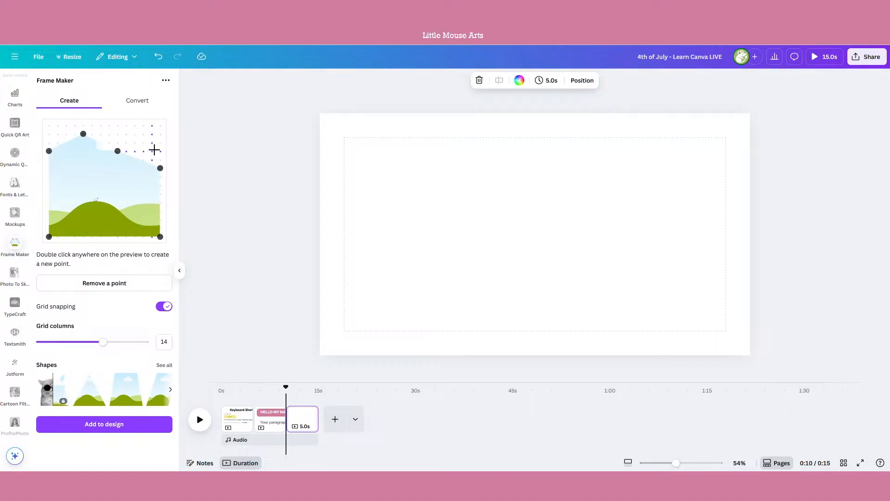
# Step: Examine Frame Maker's options for converting designs into frames or masks and its full set of ready-made shapes
pyautogui.click(136, 111)
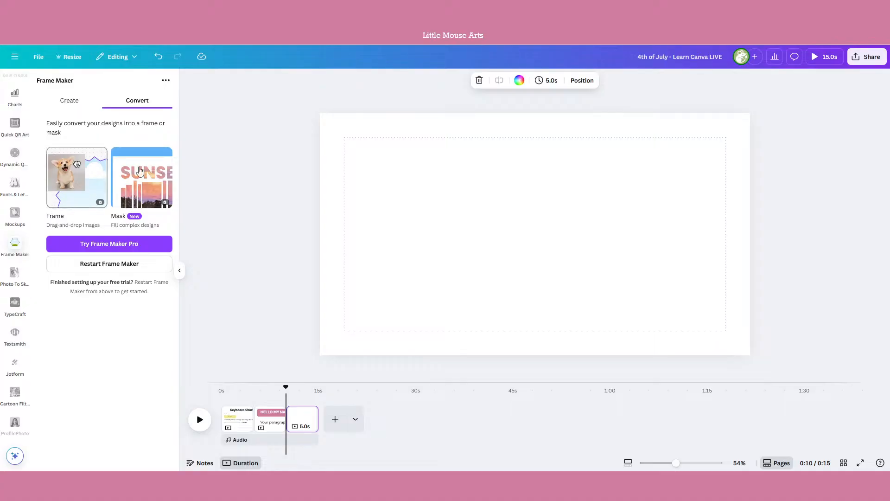
pyautogui.click(65, 106)
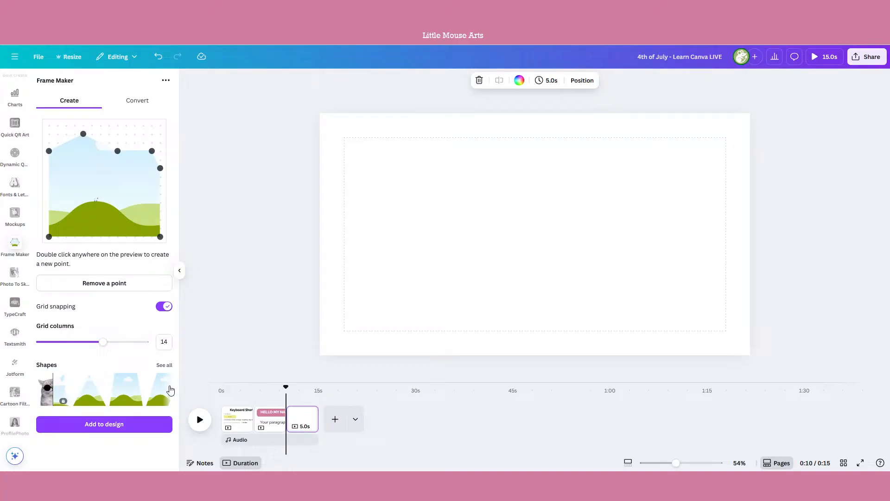
pyautogui.click(165, 365)
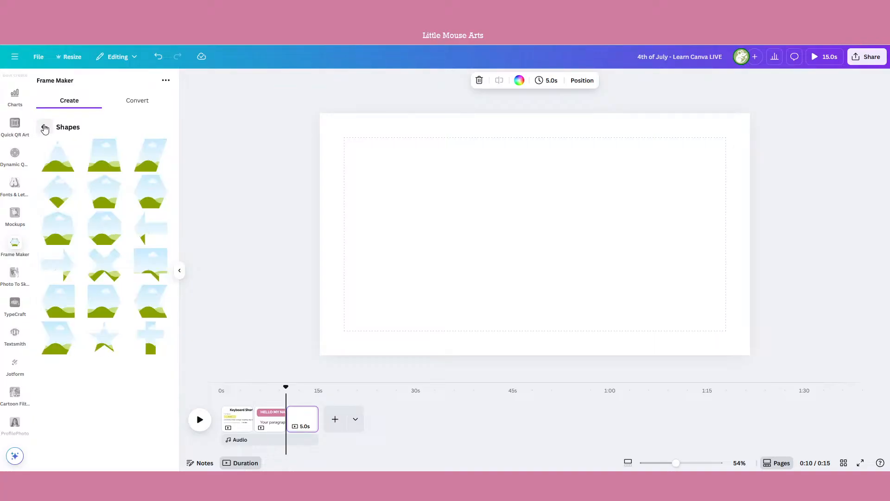
pyautogui.click(45, 127)
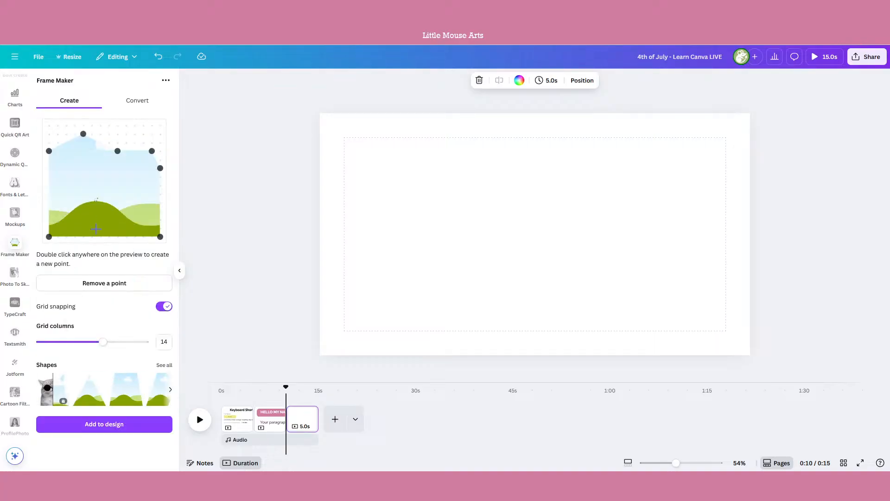
# Step: Try adding the first Fonts & Lettering item to the blank page, delete it and leave the app
pyautogui.click(21, 227)
pyautogui.click(20, 191)
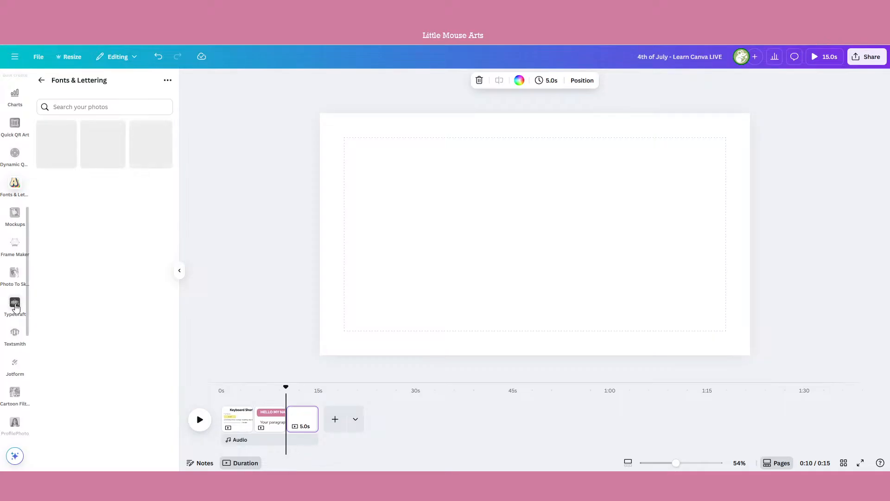
pyautogui.scroll(1, 15, 307)
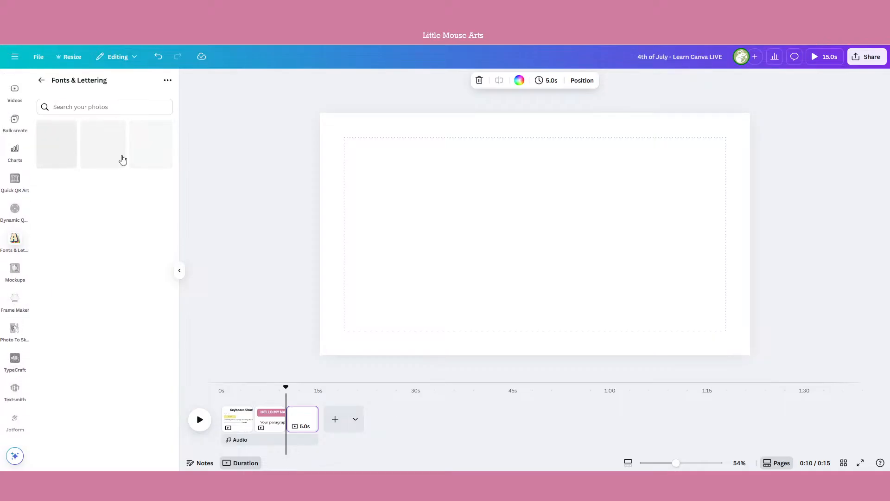
pyautogui.click(64, 161)
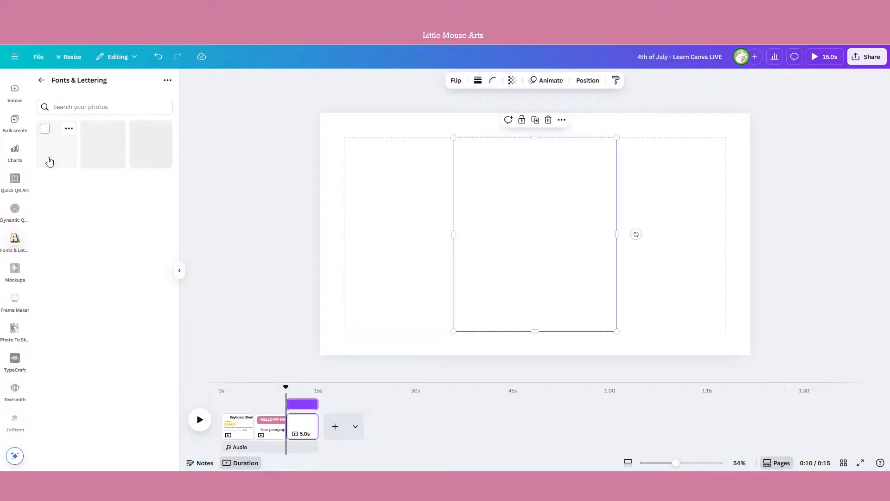
pyautogui.click(549, 121)
pyautogui.click(41, 80)
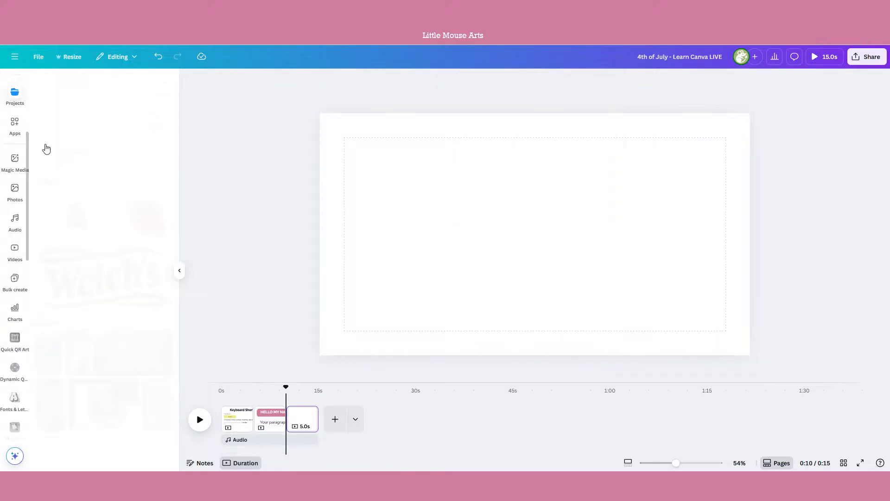
# Step: Look through the available chart types and the sources for importing chart data
pyautogui.click(16, 310)
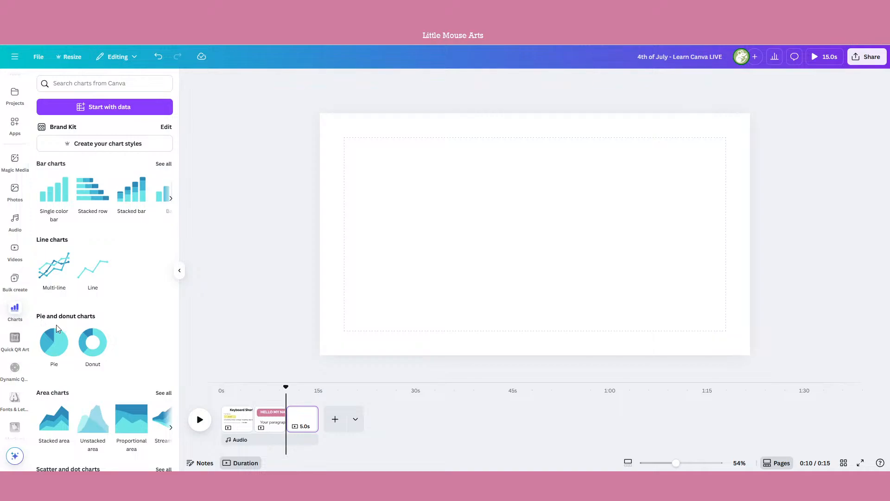
pyautogui.click(76, 106)
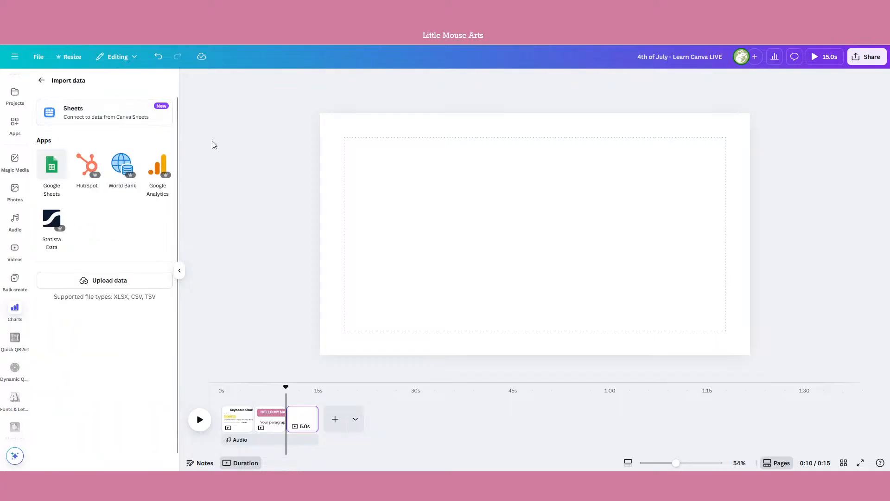
pyautogui.click(41, 80)
# Step: Place a donut chart on the blank page, delete it again, and look through the remaining chart types
pyautogui.moveTo(85, 354); pyautogui.dragTo(519, 271)
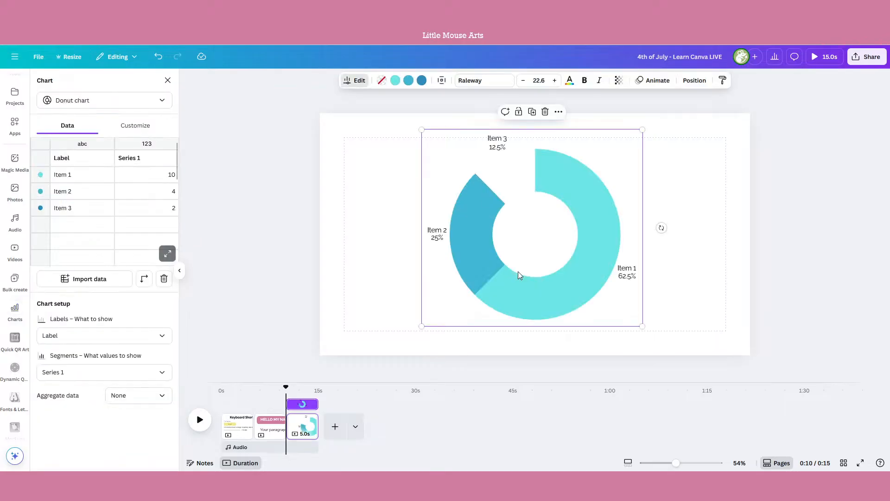
pyautogui.click(572, 276)
pyautogui.click(490, 220)
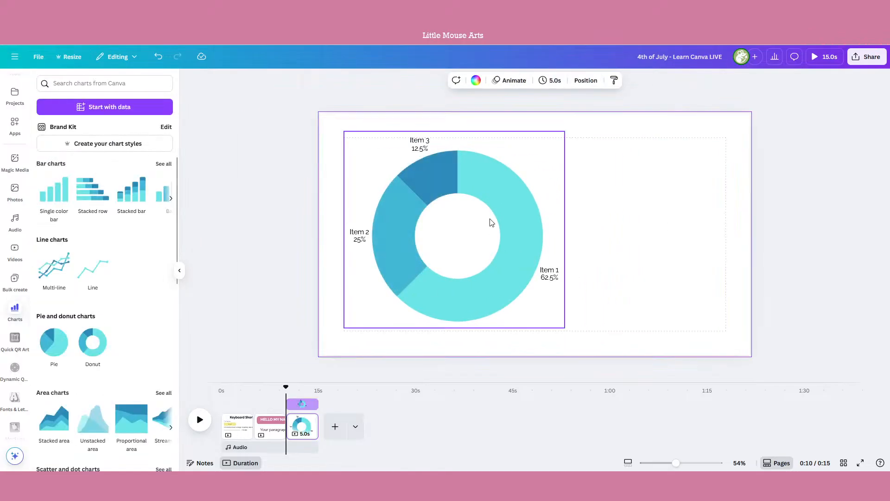
pyautogui.press('Delete')
pyautogui.scroll(-9, 140, 361)
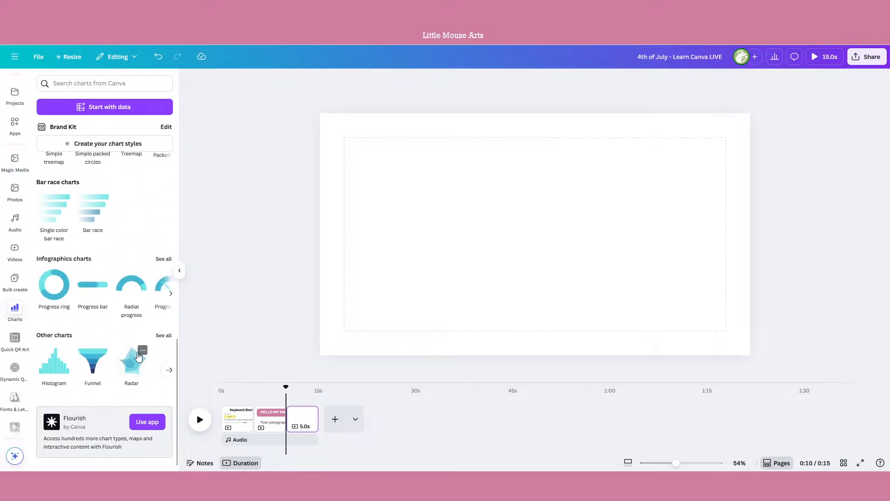
pyautogui.scroll(9, 140, 357)
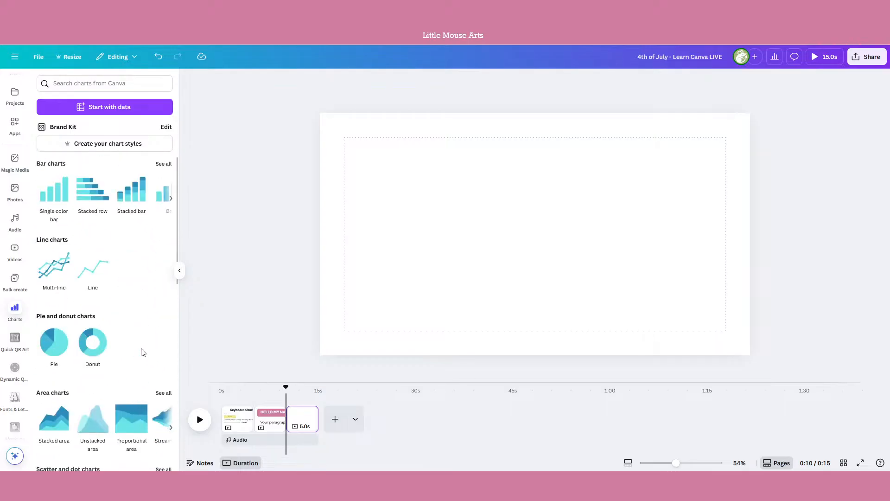
# Step: In the Quick QR Art app, replace the AI art prompt with "little mouse animated"
pyautogui.click(21, 336)
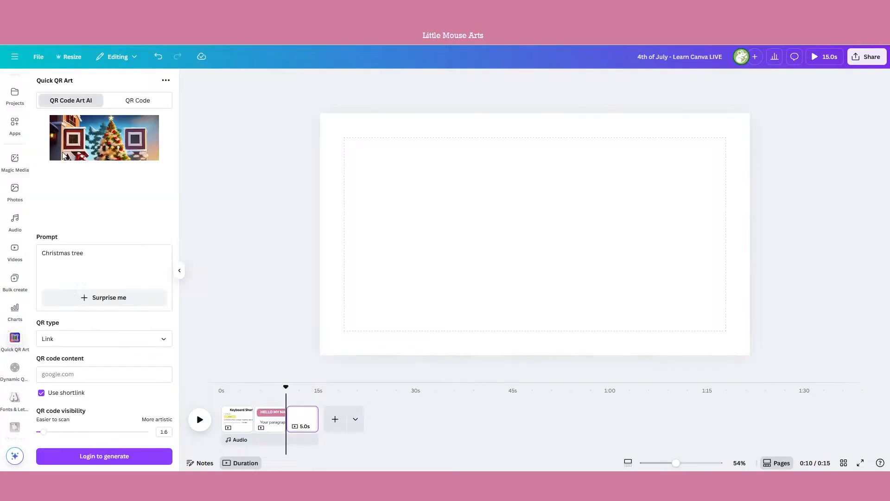
pyautogui.click(95, 255)
pyautogui.hotkey('ctrl', 'shift', 'Left')
pyautogui.hotkey('ctrl', 'shift', 'Left')
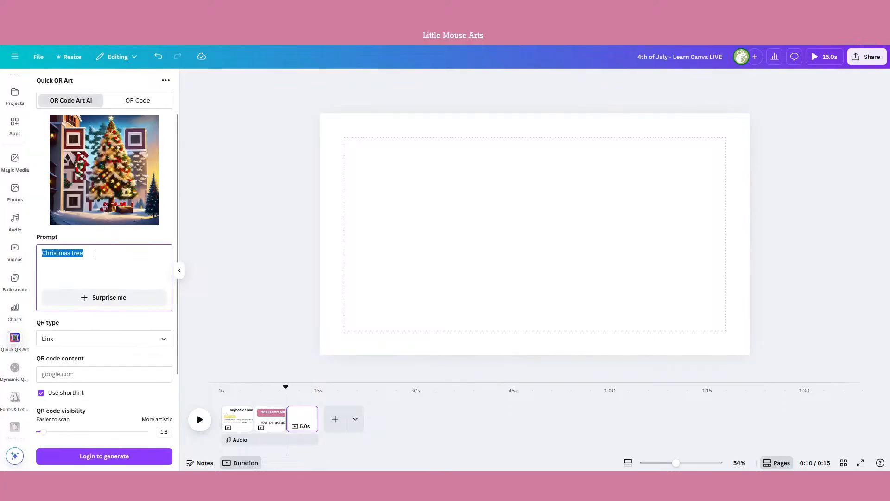
pyautogui.press('BackSpace')
pyautogui.write('little mouse animated')
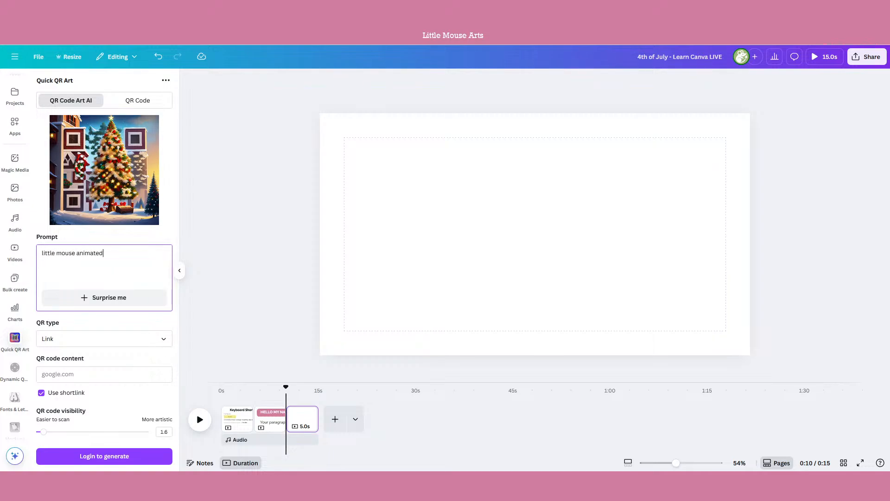
# Step: Enter littlemousearts.com as the AI art's QR code content, try to generate it, and check the plain QR Code options
pyautogui.scroll(-2, 119, 332)
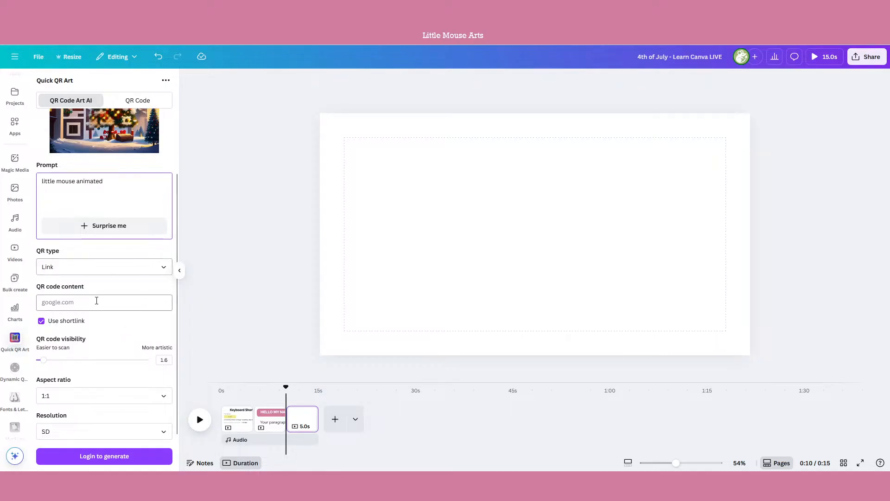
pyautogui.click(97, 372)
pyautogui.write('lit')
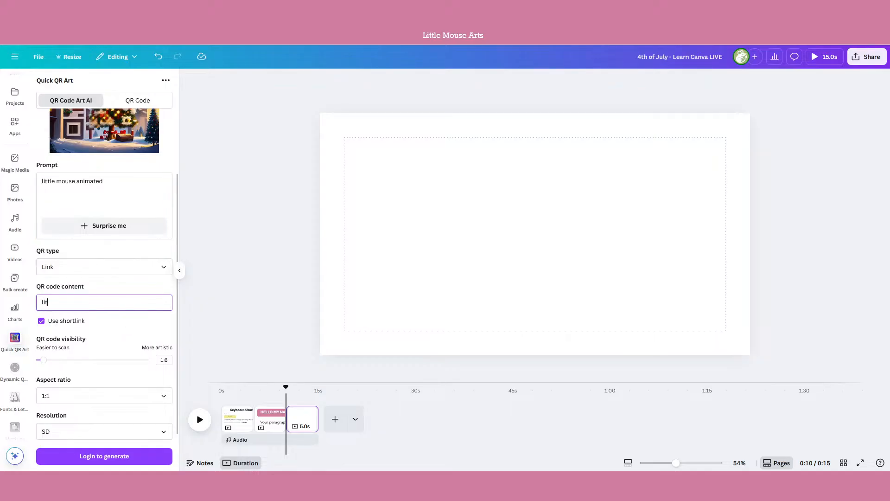
pyautogui.write('tlemousearts.com')
pyautogui.click(149, 459)
pyautogui.scroll(3, 119, 311)
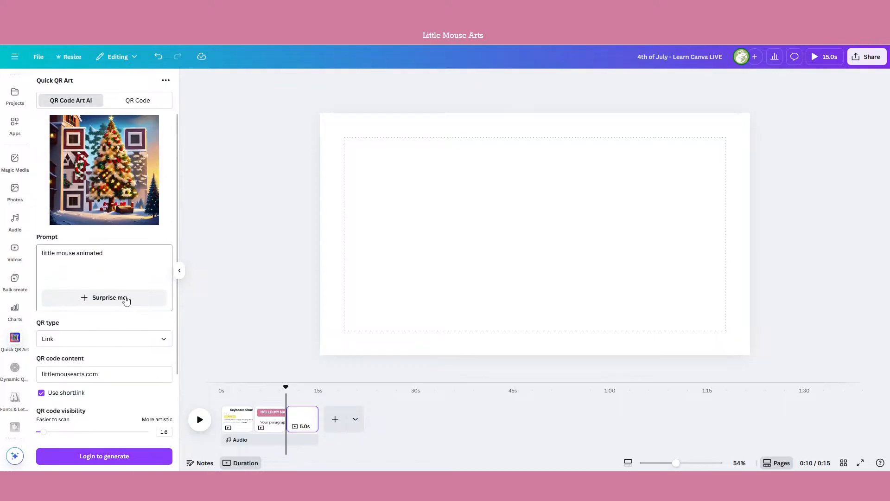
pyautogui.click(157, 101)
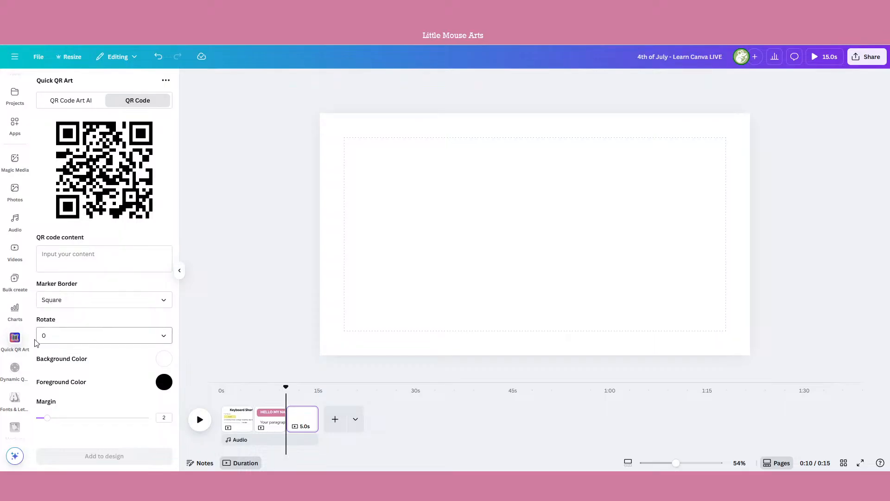
# Step: In Dynamic QR Codes, choose the rounded SCAN ME template, set its link to littlemousearts.com and upload LMA_MousePink.png as the logo
pyautogui.click(10, 330)
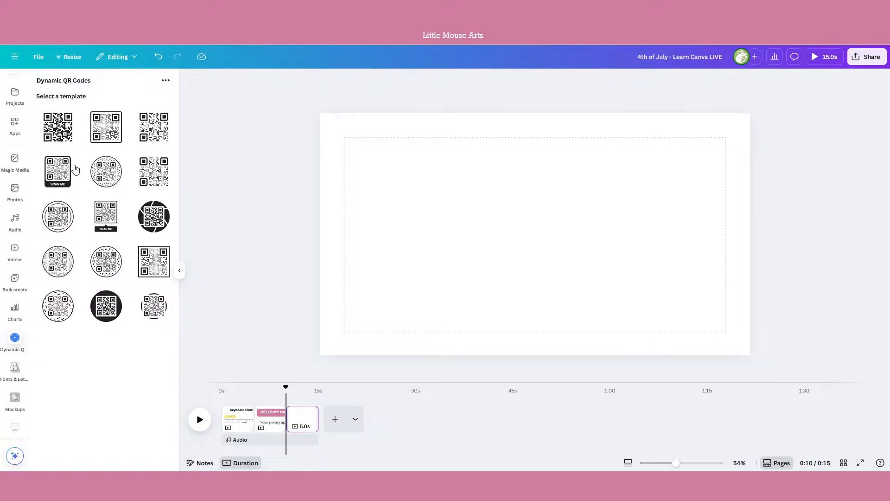
pyautogui.click(60, 182)
pyautogui.click(74, 217)
pyautogui.write('l')
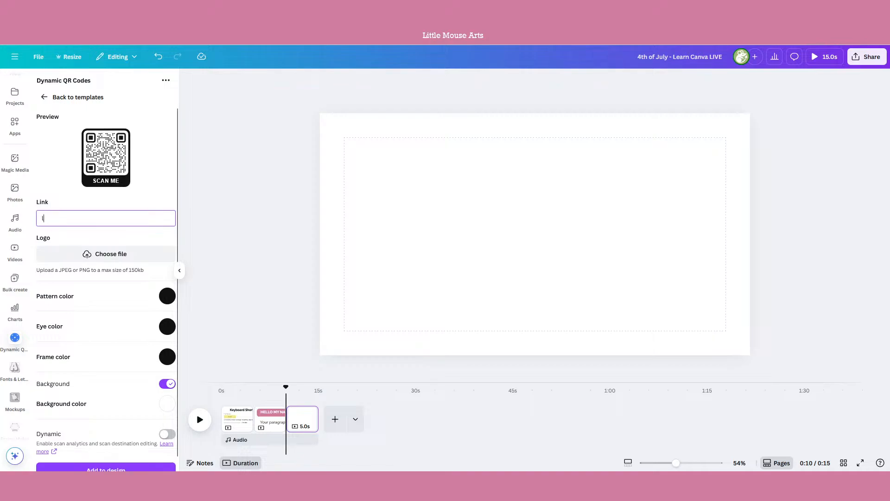
pyautogui.write('ittlemousearts.com')
pyautogui.click(145, 259)
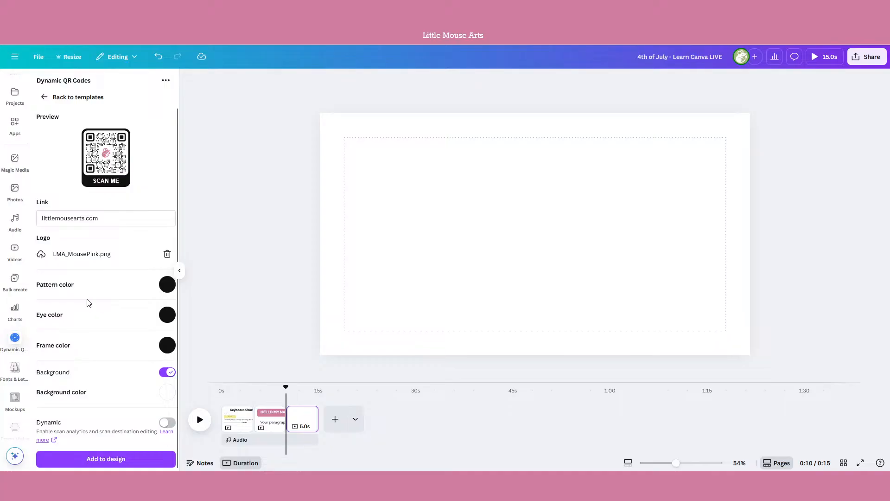
# Step: Sample the pink #d882a7 from the mouse logo in the QR preview and set it as the pattern color
pyautogui.click(161, 293)
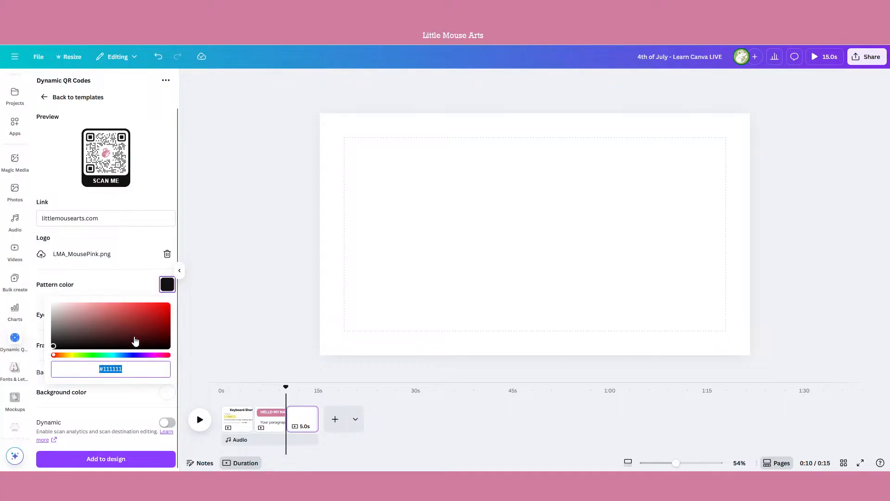
pyautogui.press('F12')
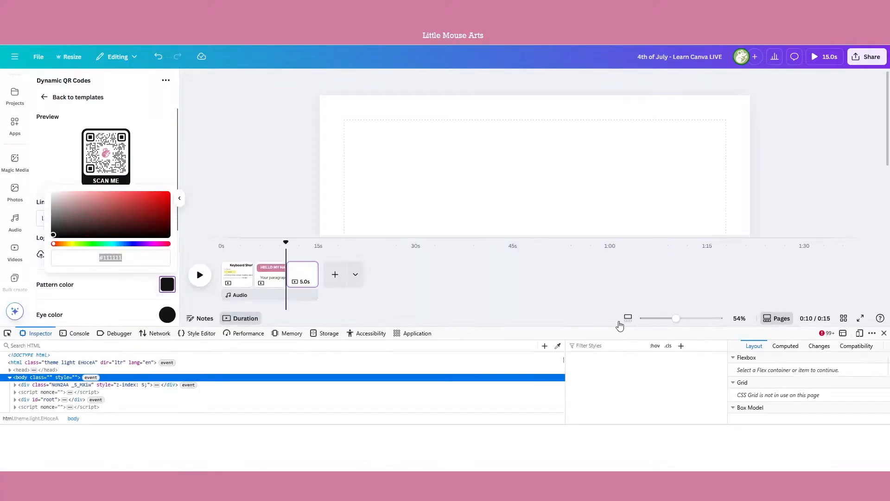
pyautogui.click(557, 345)
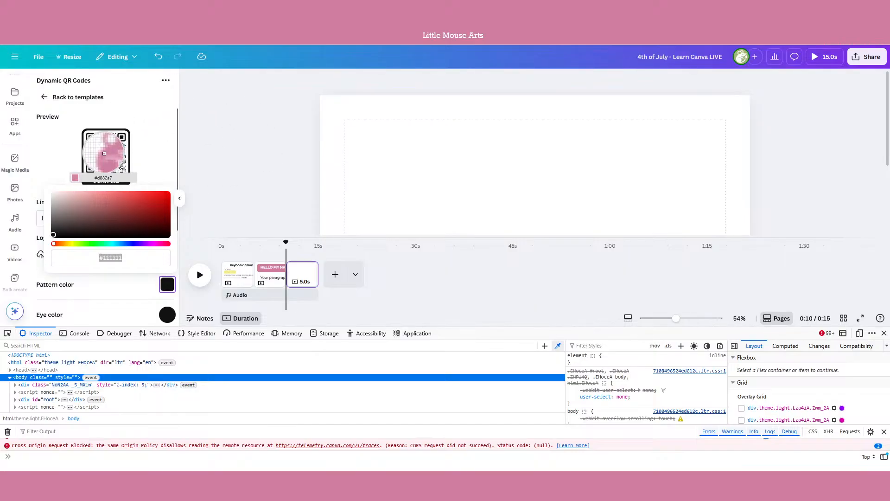
pyautogui.click(104, 153)
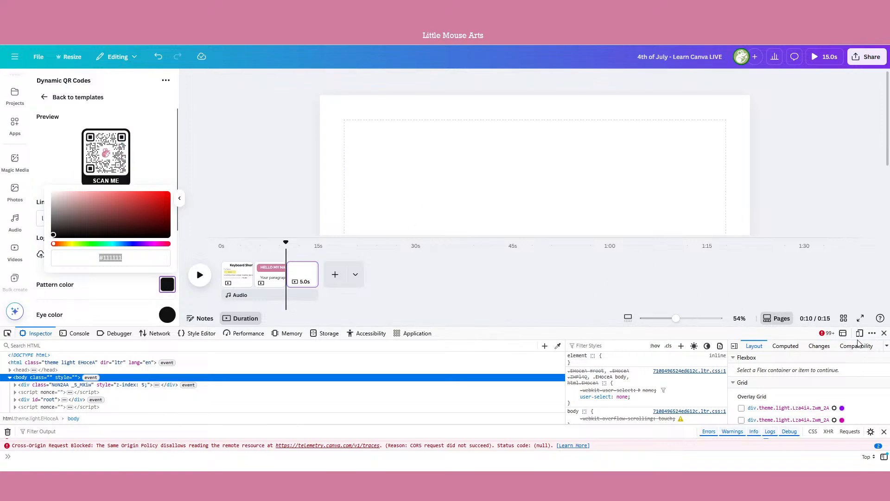
pyautogui.click(884, 333)
pyautogui.click(143, 365)
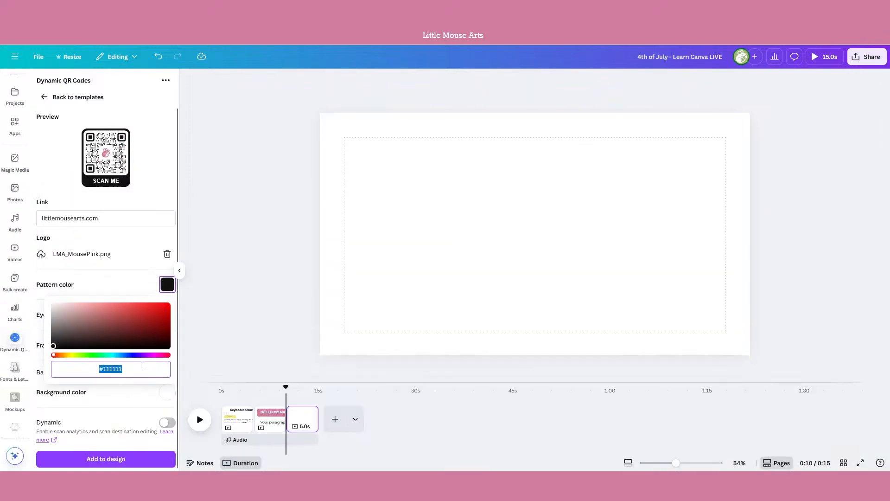
pyautogui.write('#d882a7')
pyautogui.click(123, 273)
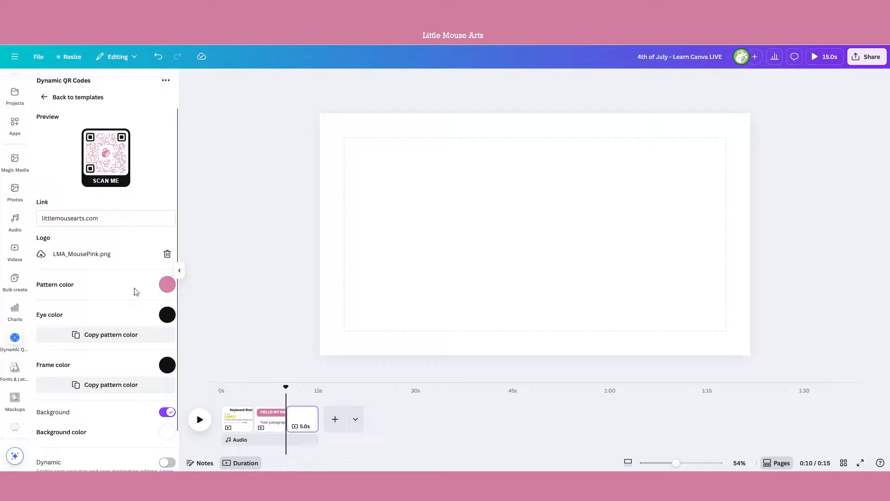
# Step: Set the QR code's eye color and frame color to #d882a7
pyautogui.click(163, 321)
pyautogui.write('#d882a7')
pyautogui.click(149, 321)
pyautogui.click(164, 349)
pyautogui.write('#d882a7')
pyautogui.click(139, 352)
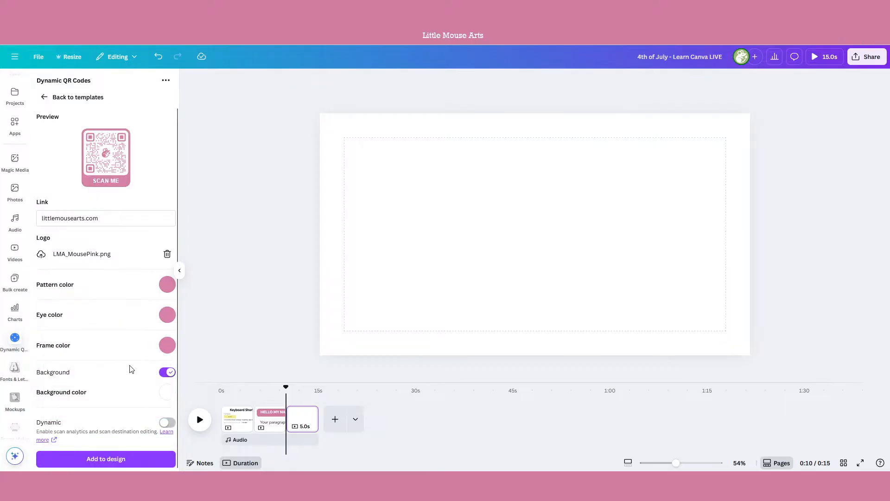
# Step: Add the pink SCAN ME code to the design, move it to the page's upper-left margin corner and enlarge it slightly
pyautogui.click(136, 462)
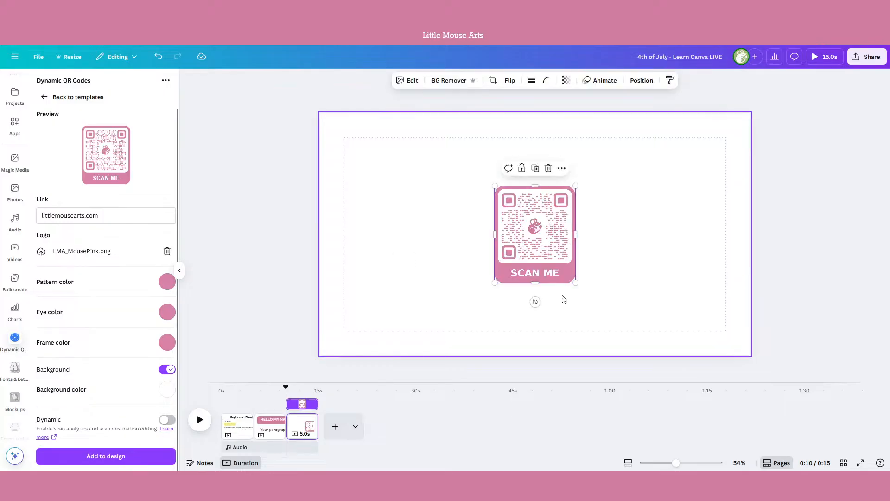
pyautogui.moveTo(564, 237); pyautogui.dragTo(401, 187)
pyautogui.click(533, 296)
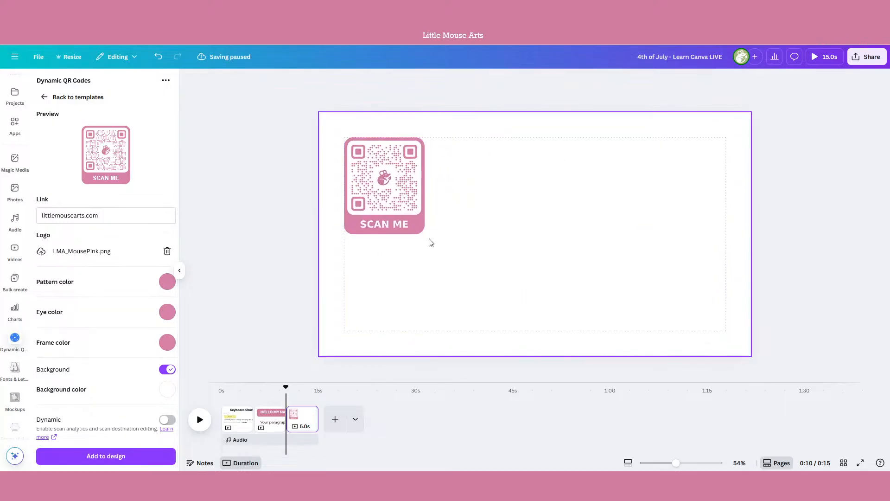
pyautogui.click(414, 223)
pyautogui.moveTo(424, 234); pyautogui.dragTo(437, 251)
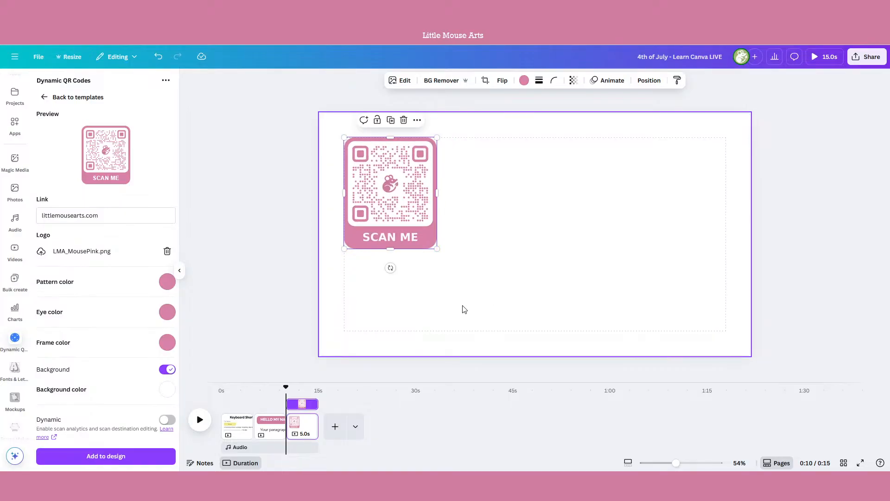
pyautogui.click(463, 307)
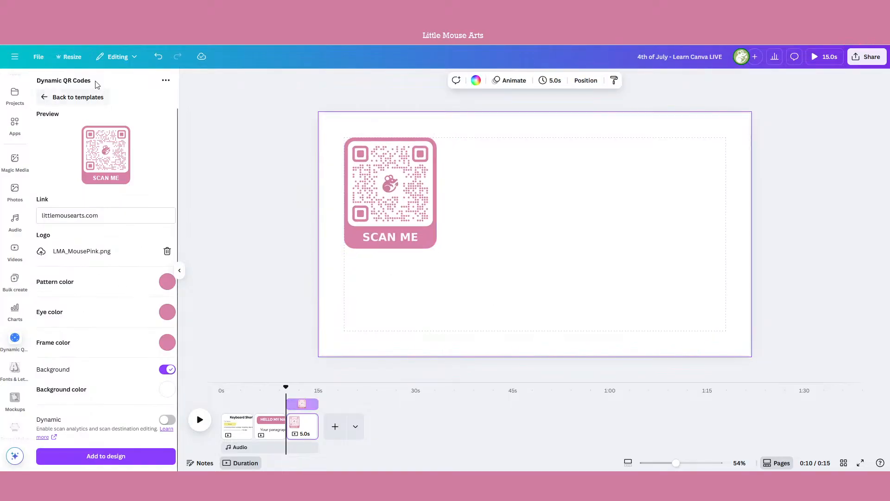
# Step: Choose the solid round QR template, set its pattern, eye and frame colors to #d882a7, and add the code to the design
pyautogui.click(45, 97)
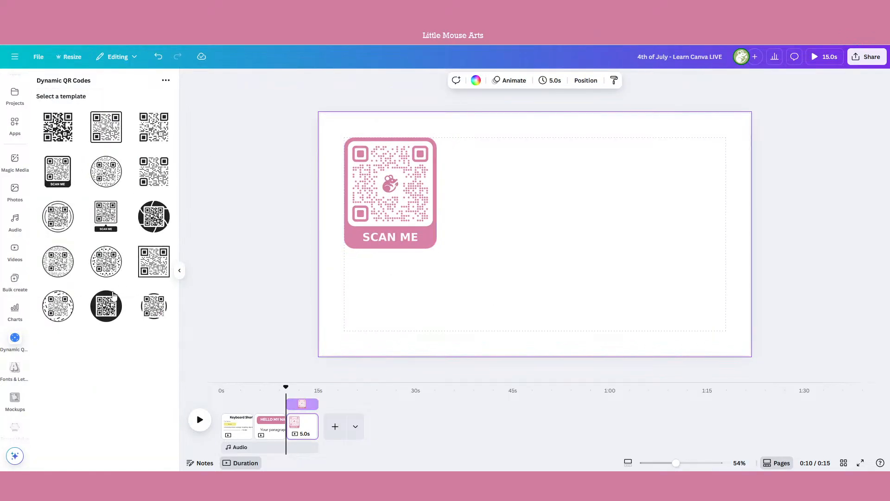
pyautogui.click(98, 306)
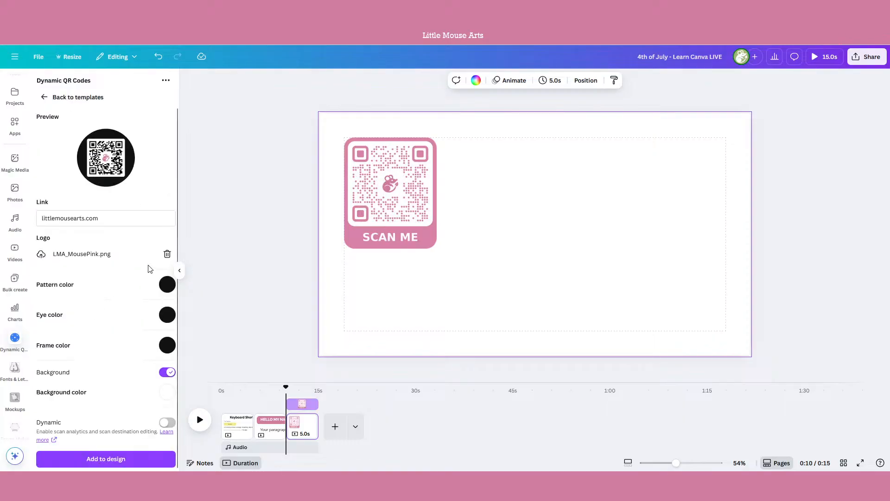
pyautogui.click(163, 288)
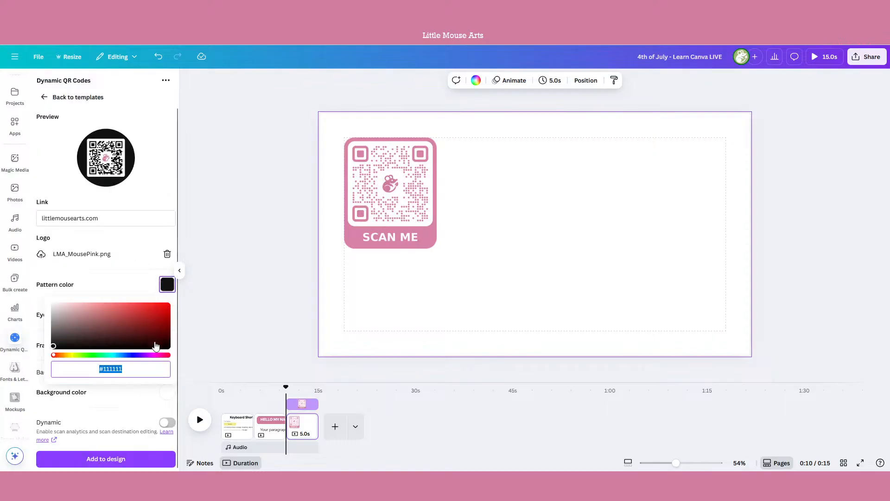
pyautogui.write('#D880A7')
pyautogui.click(112, 267)
pyautogui.click(161, 317)
pyautogui.hotkey('ctrl', 'v')
pyautogui.click(145, 311)
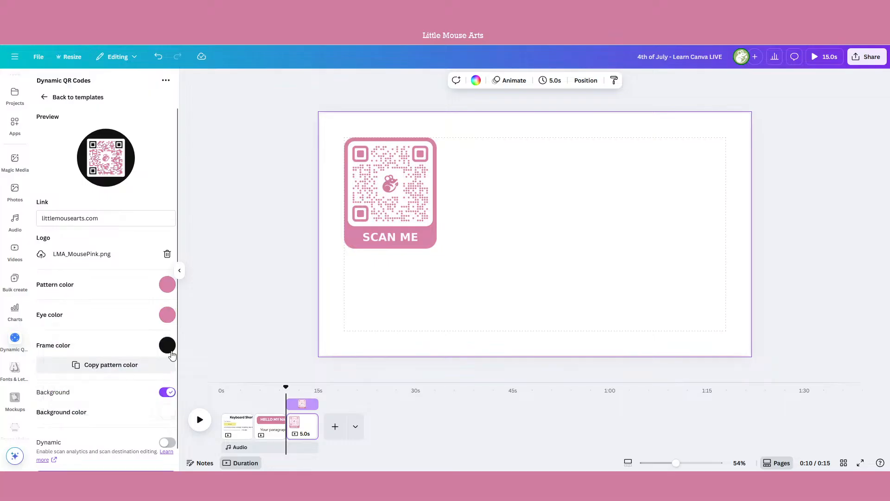
pyautogui.click(163, 361)
pyautogui.click(110, 456)
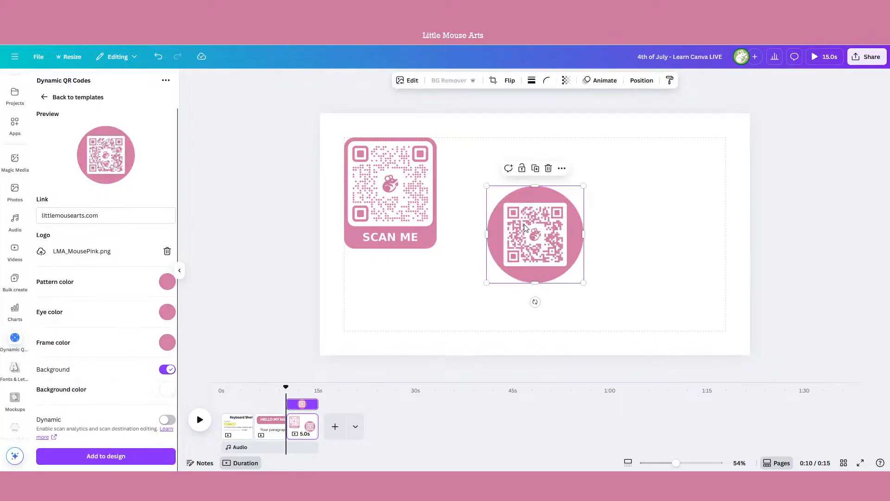
# Step: Move the round QR code beside the SCAN ME code, and delete both codes from the page
pyautogui.moveTo(528, 228); pyautogui.dragTo(500, 178)
pyautogui.click(608, 249)
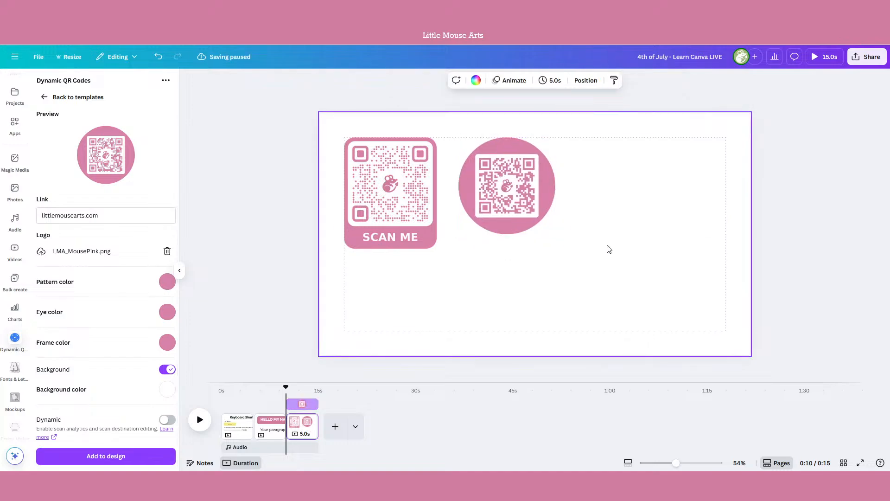
pyautogui.moveTo(609, 249); pyautogui.dragTo(431, 195)
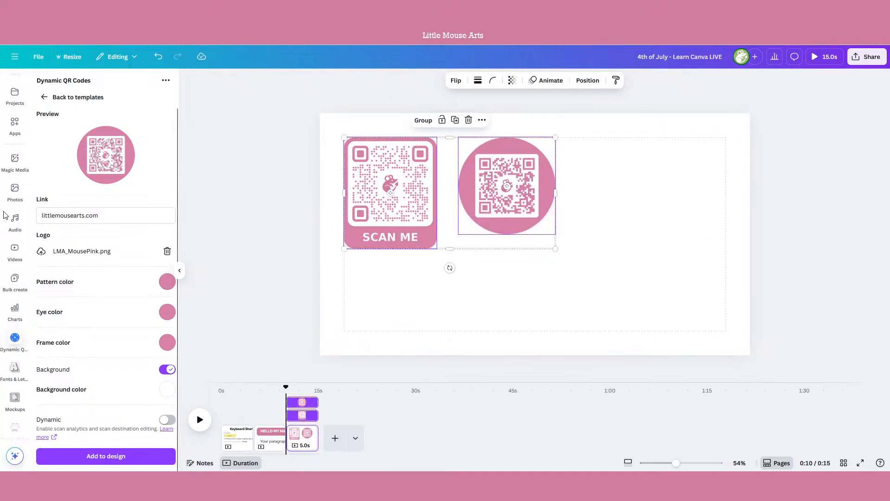
pyautogui.click(468, 121)
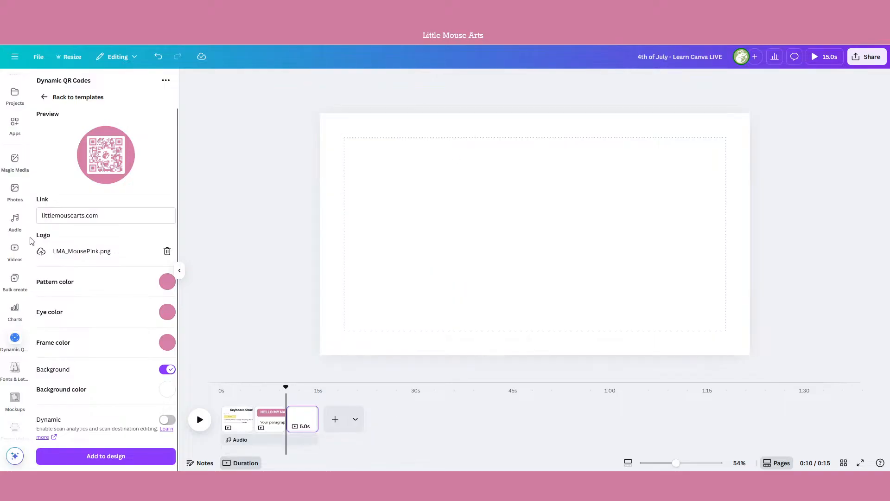
# Step: Check the Photo To Sketch app, remove it from the pinned apps, and open TypeCraft
pyautogui.scroll(-1, 14, 315)
pyautogui.scroll(-1, 14, 306)
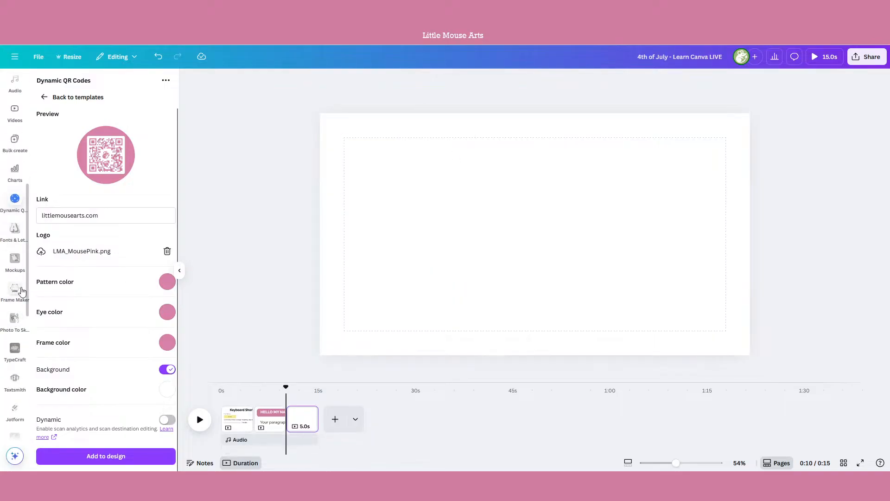
pyautogui.scroll(-1, 14, 299)
pyautogui.click(13, 299)
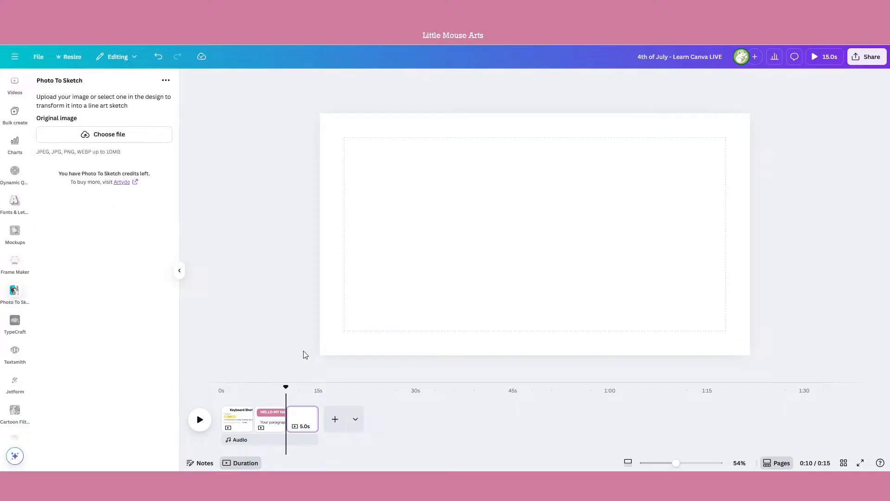
pyautogui.scroll(-1, 7, 291)
pyautogui.click(14, 293)
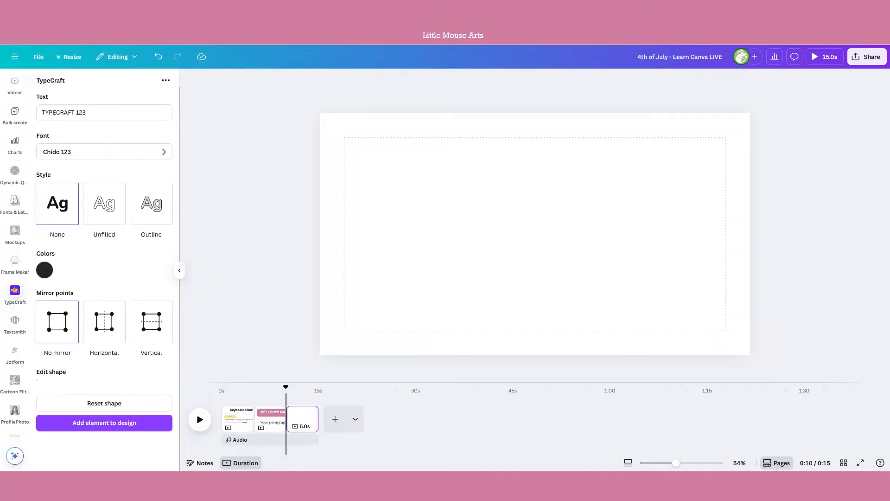
# Step: Open the Picsvg converter in a new browser tab and upload the picture of the green butterfly on a stone
pyautogui.hotkey('ctrl', 't')
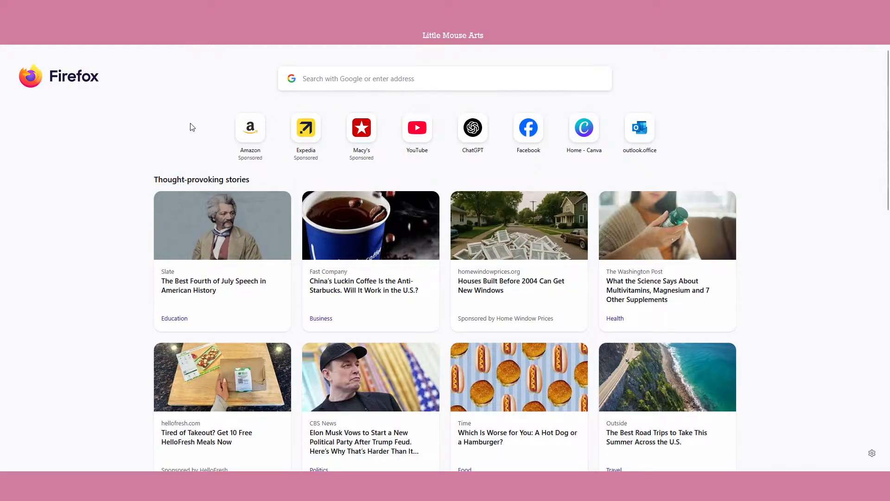
pyautogui.click(199, 38)
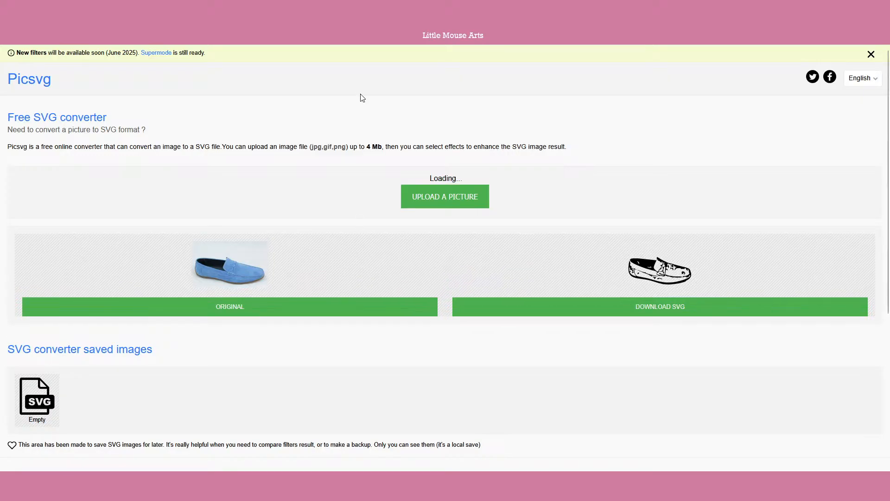
pyautogui.scroll(-2, 678, 180)
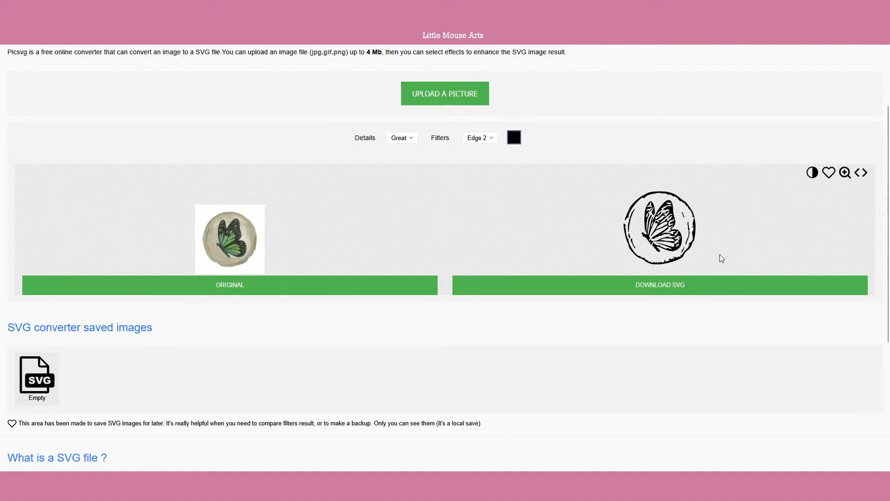
# Step: Try the Internal 2 and Internal 3 filters on the butterfly picture, with the details level set to Strong
pyautogui.click(486, 138)
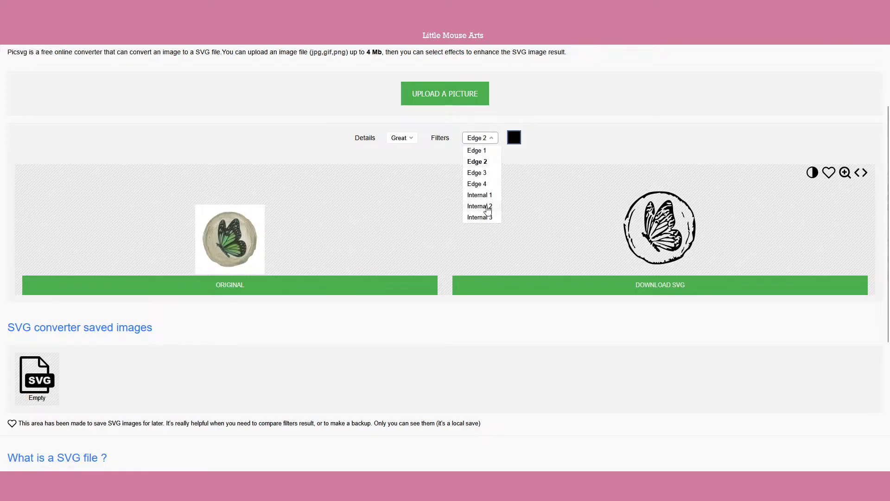
pyautogui.click(488, 210)
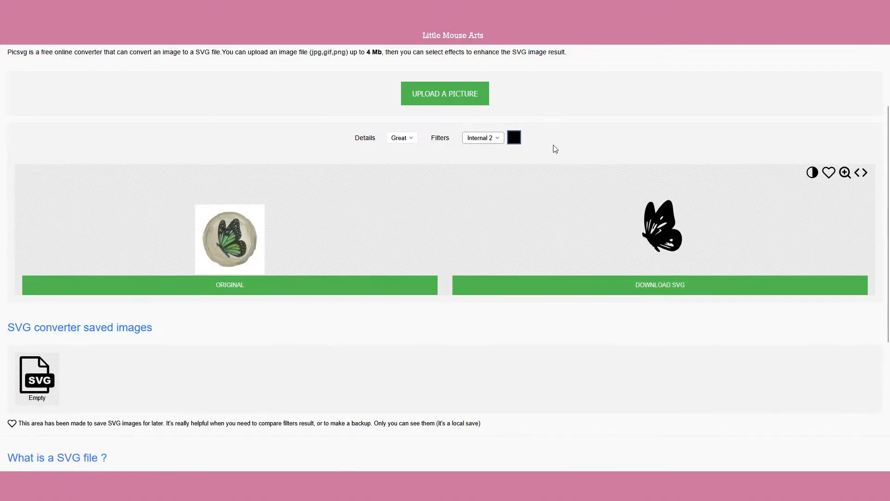
pyautogui.click(497, 137)
pyautogui.click(497, 216)
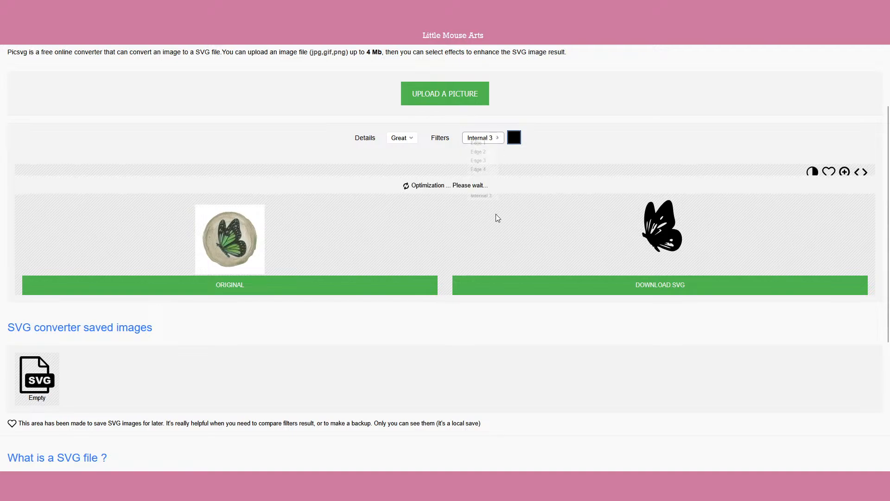
pyautogui.click(402, 137)
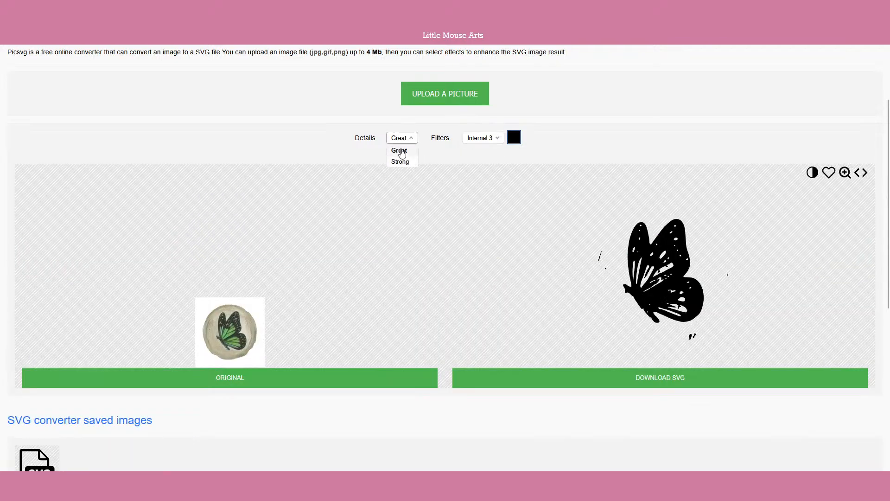
pyautogui.click(400, 161)
# Step: Apply the Edge 3 filter to the butterfly conversion
pyautogui.click(477, 142)
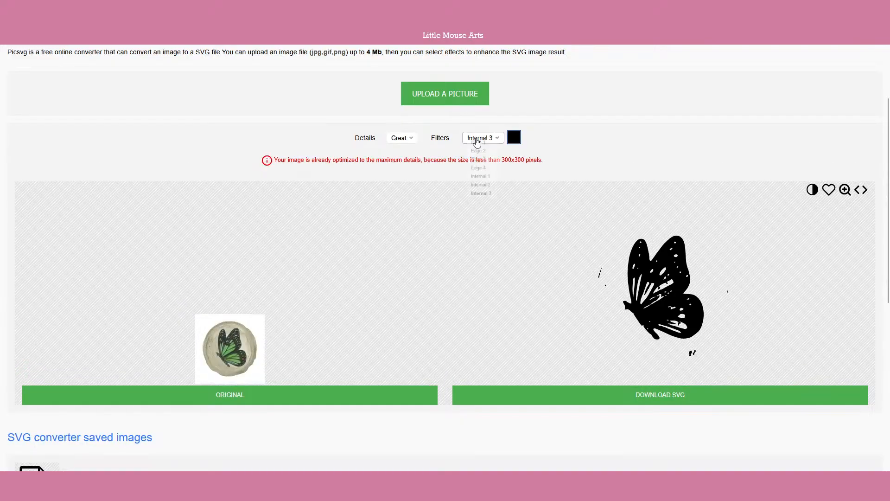
pyautogui.click(481, 170)
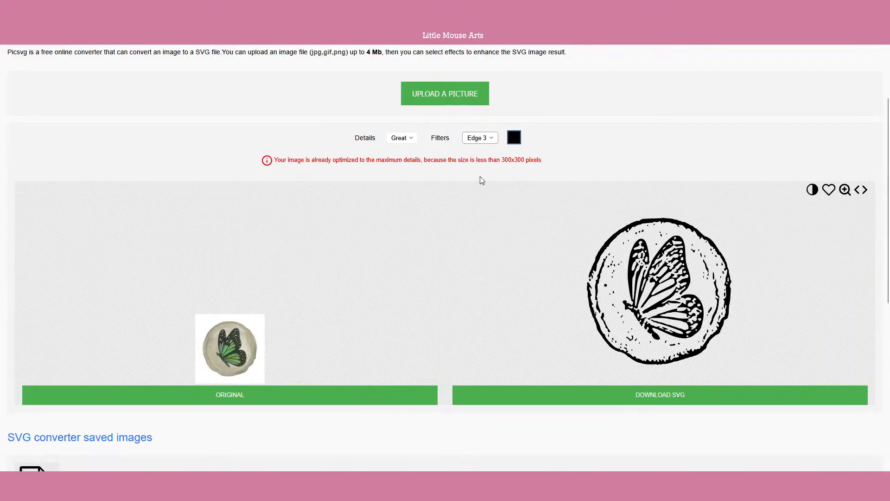
pyautogui.click(492, 139)
pyautogui.click(493, 175)
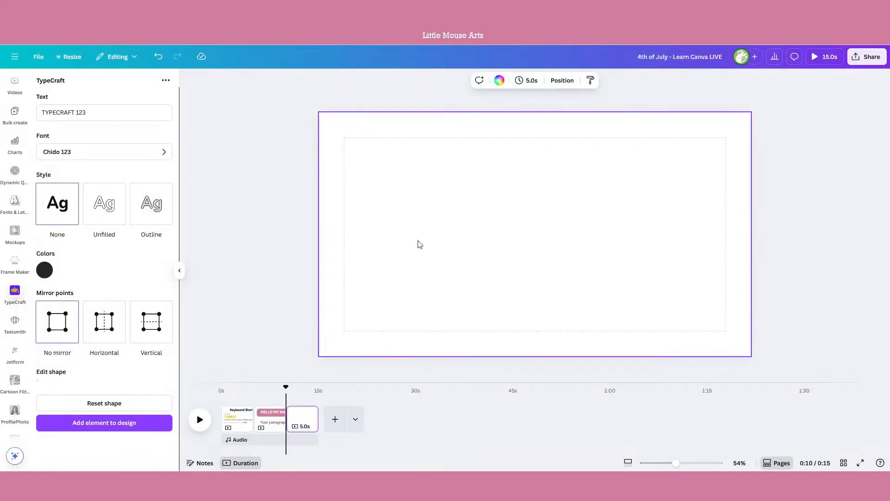
# Step: Back in Canva, paste the converted butterfly line art onto the blank page and delete it again
pyautogui.hotkey('ctrl', 'v')
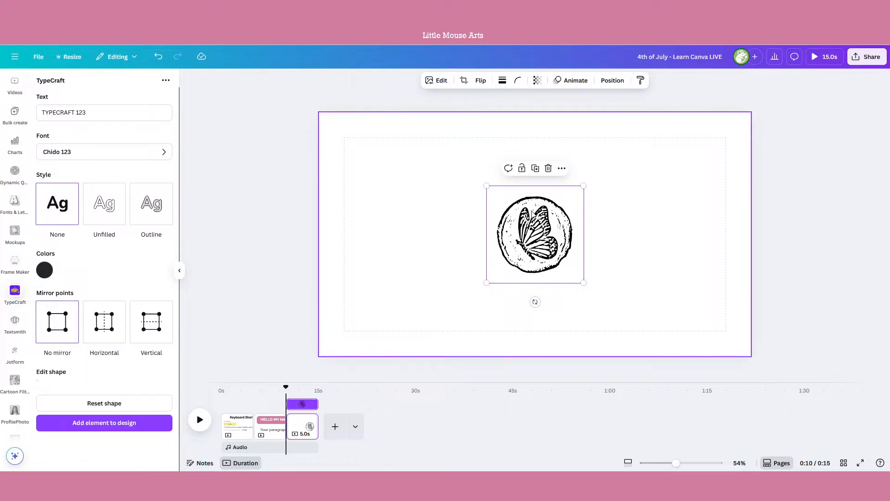
pyautogui.click(548, 168)
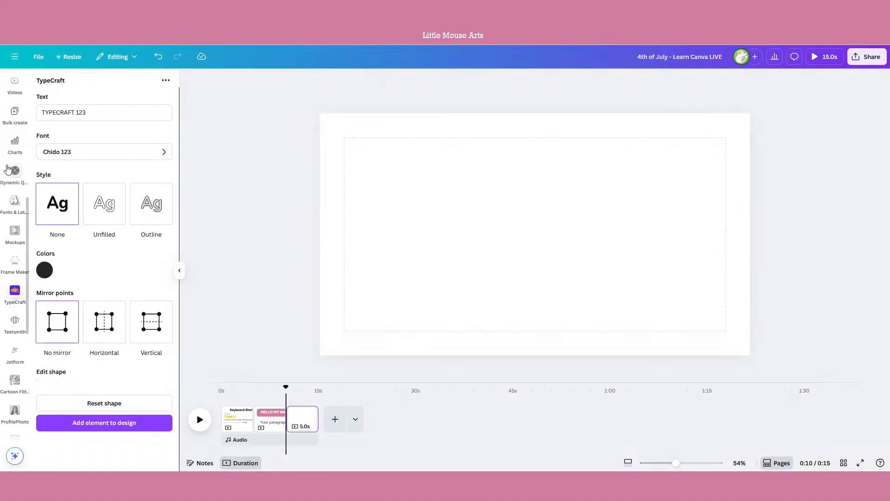
pyautogui.scroll(3, 13, 176)
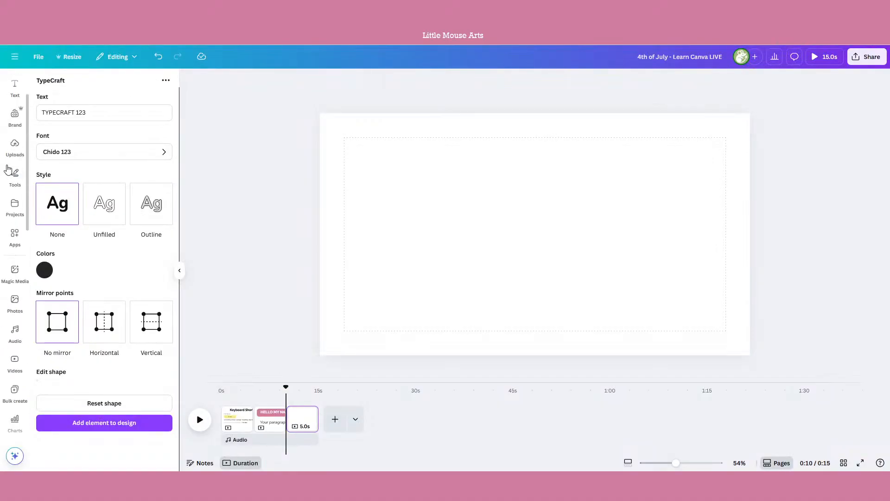
# Step: Add the uploaded butterfly line art to the blank page, recolour it brand pink, and enlarge it centred on the page
pyautogui.click(15, 205)
pyautogui.click(84, 110)
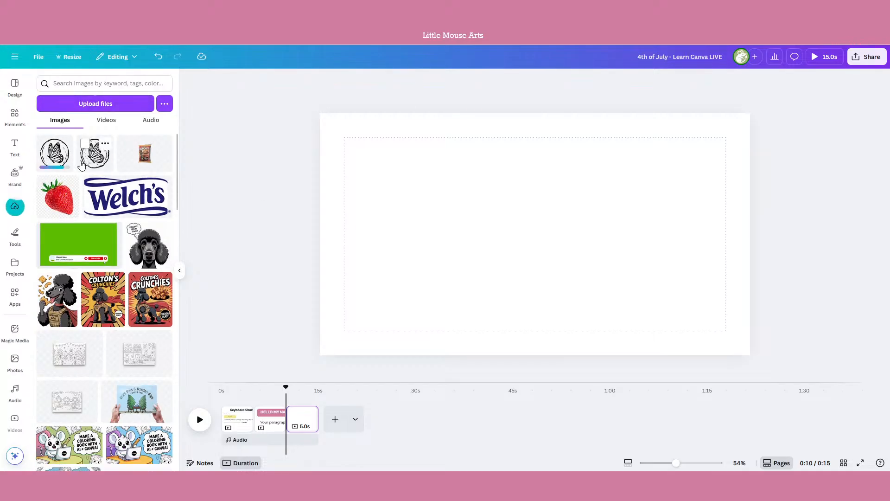
pyautogui.click(495, 80)
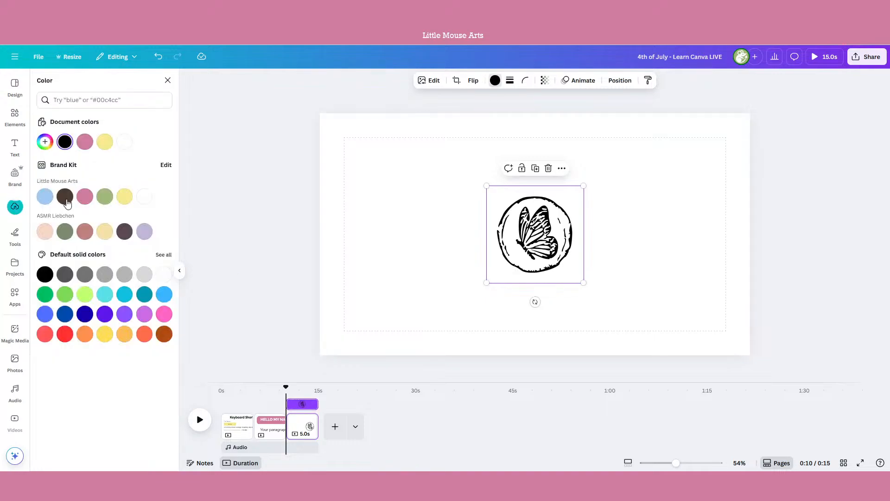
pyautogui.click(84, 142)
pyautogui.moveTo(584, 186); pyautogui.dragTo(686, 84)
pyautogui.moveTo(592, 222); pyautogui.dragTo(548, 281)
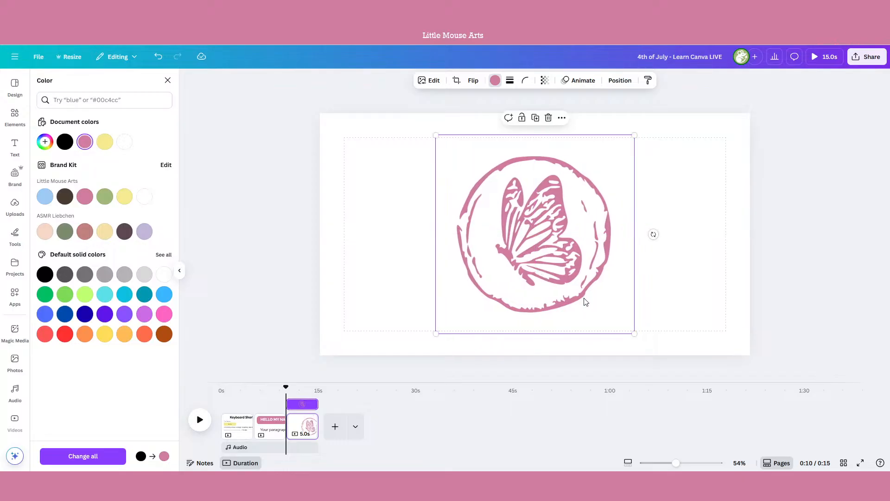
# Step: Recolour the butterfly brand green on the page's left half and place a duplicate beside it, trying yellow before settling on dark brown
pyautogui.click(104, 197)
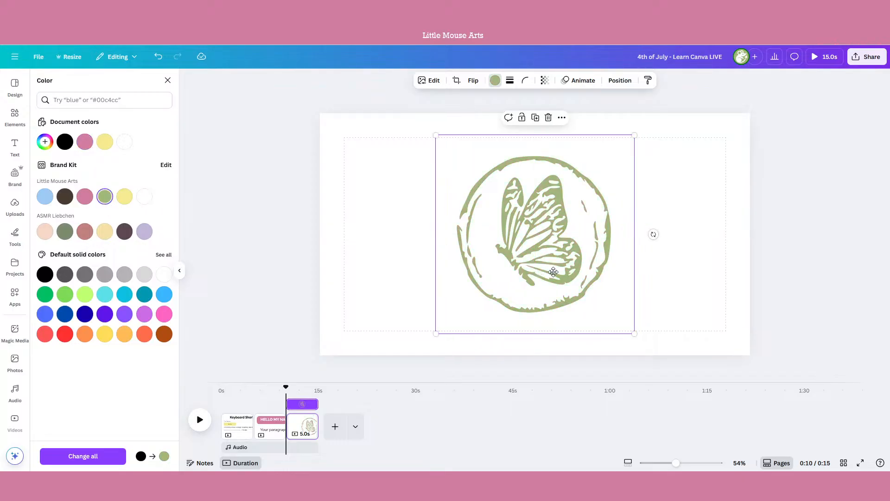
pyautogui.moveTo(554, 271); pyautogui.dragTo(444, 267)
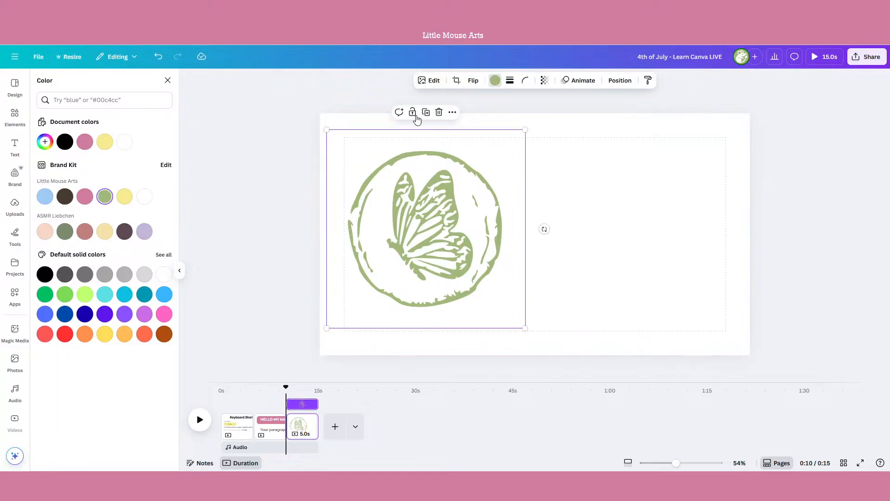
pyautogui.click(425, 112)
pyautogui.click(124, 197)
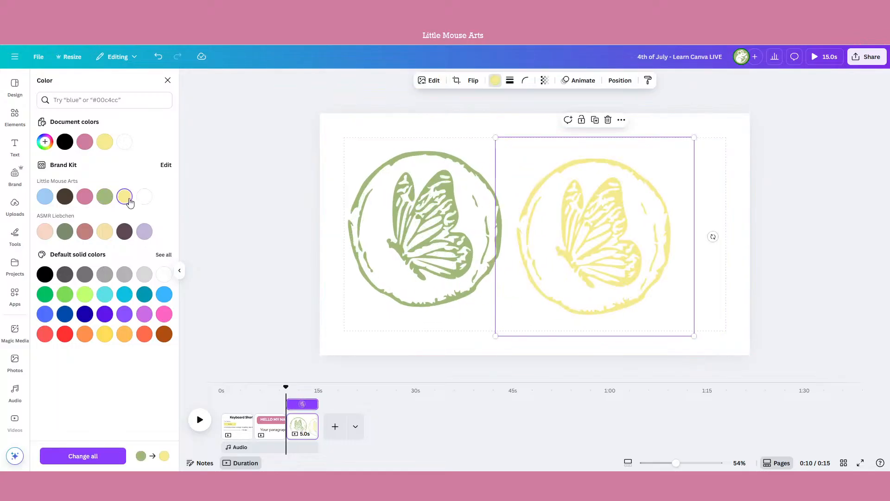
pyautogui.click(65, 196)
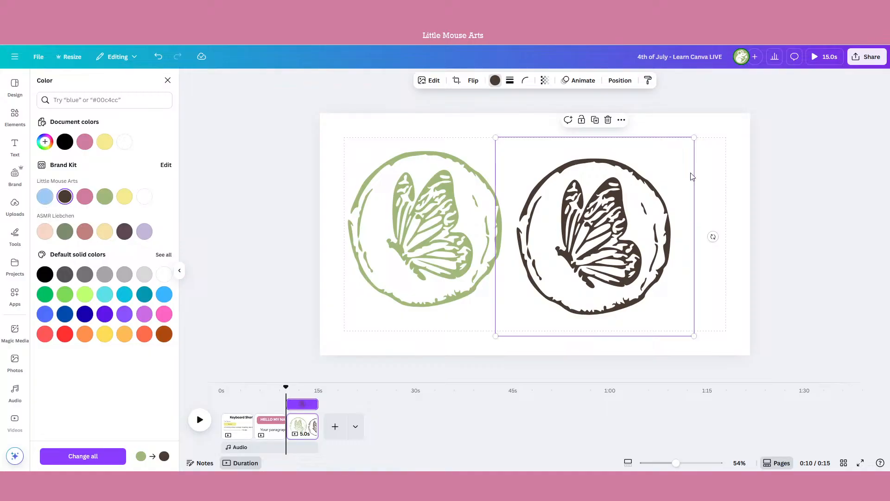
# Step: Delete both the green and the dark brown butterfly graphics from the page
pyautogui.click(805, 170)
pyautogui.click(772, 300)
pyautogui.moveTo(790, 329)
pyautogui.mouseDown()
pyautogui.moveTo(707, 314)
pyautogui.moveTo(289, 197)
pyautogui.mouseUp()
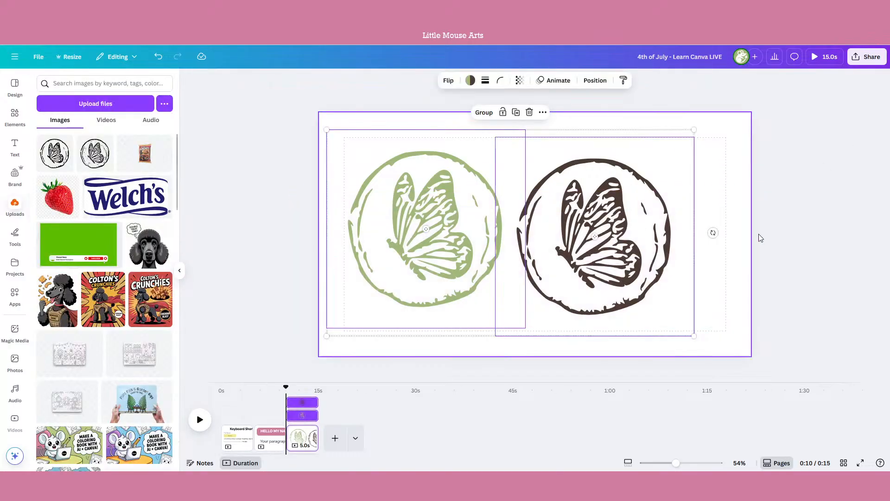
pyautogui.click(732, 259)
pyautogui.click(664, 269)
pyautogui.moveTo(768, 320); pyautogui.dragTo(469, 194)
pyautogui.click(529, 112)
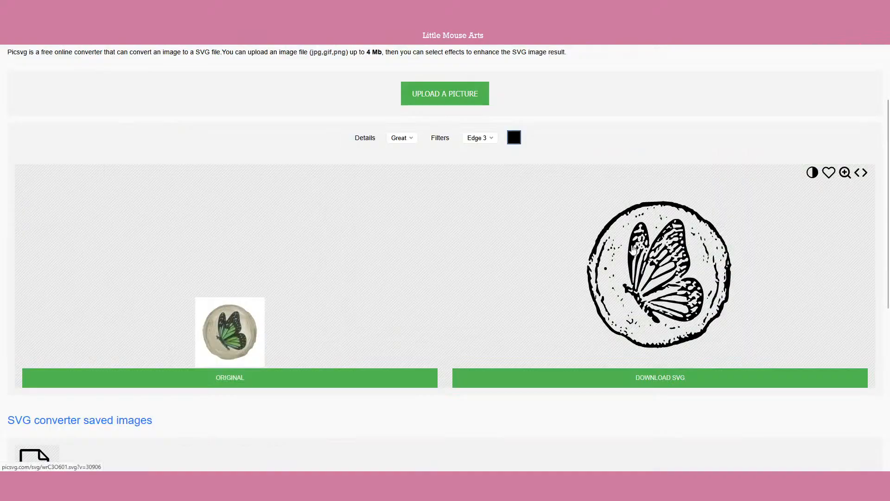
pyautogui.scroll(2, 635, 260)
pyautogui.scroll(-3, 635, 259)
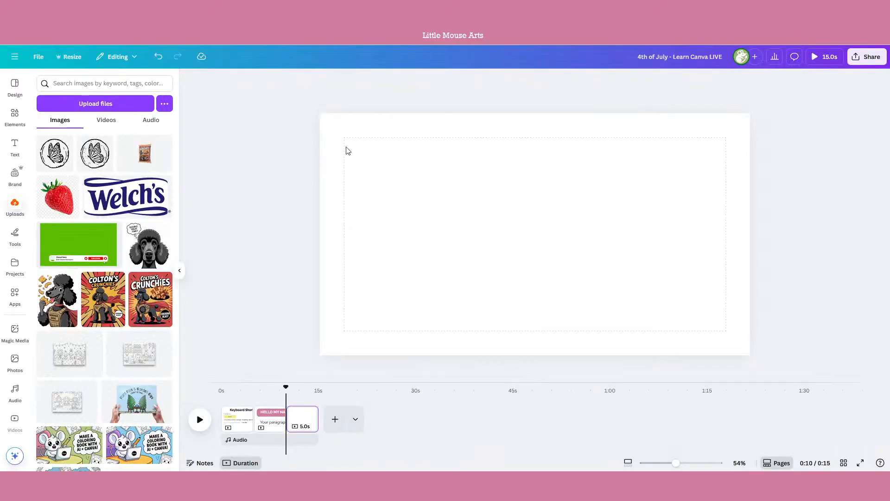
pyautogui.click(184, 268)
pyautogui.scroll(1, 186, 268)
pyautogui.scroll(-1, 187, 268)
pyautogui.scroll(1, 187, 268)
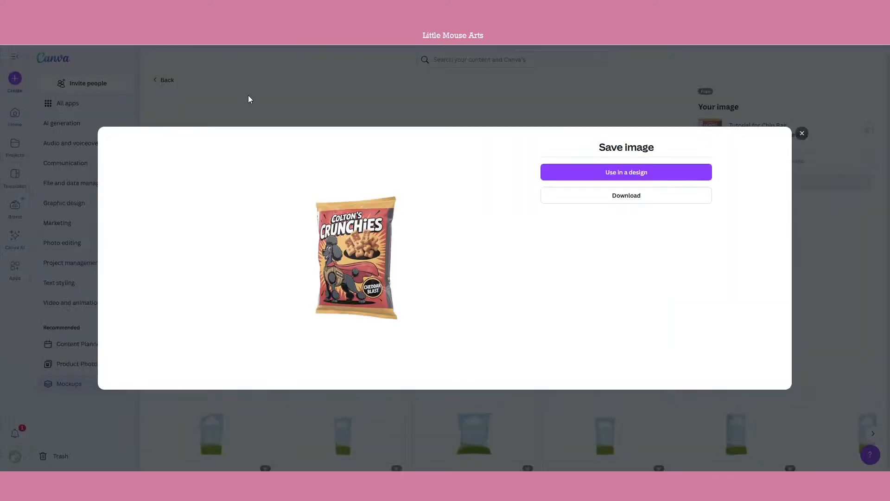
# Step: Leave the mockup's save dialog for the Canva home page and view page 2 of the LEARN CANVA LIVE (YouTube Thumbnail) design at 117% zoom
pyautogui.click(248, 99)
pyautogui.click(19, 124)
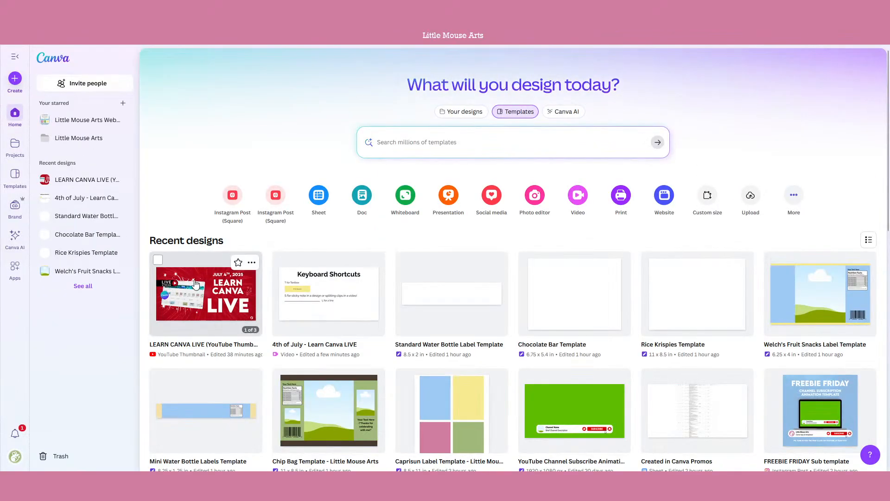
pyautogui.click(207, 314)
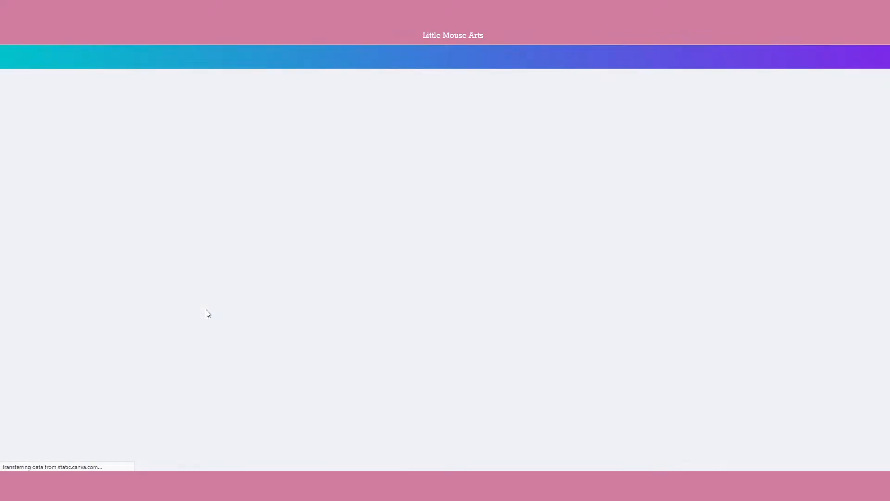
pyautogui.scroll(-7, 781, 310)
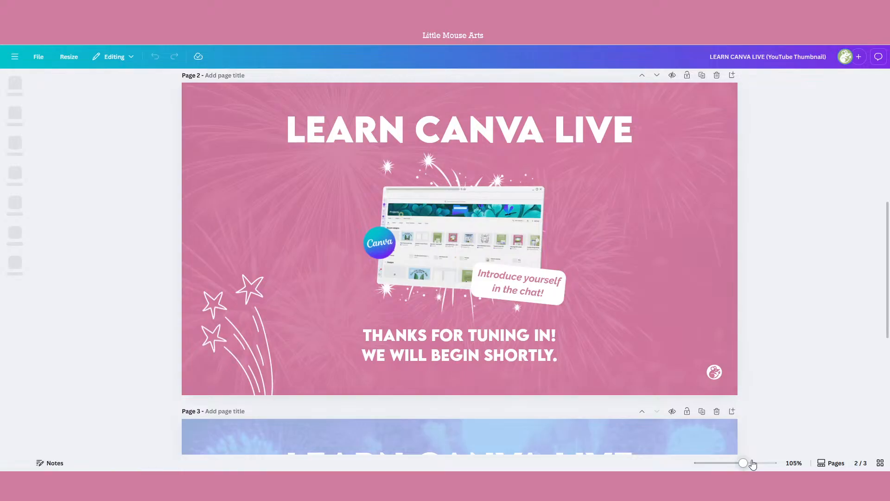
pyautogui.moveTo(744, 462); pyautogui.dragTo(745, 462)
pyautogui.scroll(1, 821, 286)
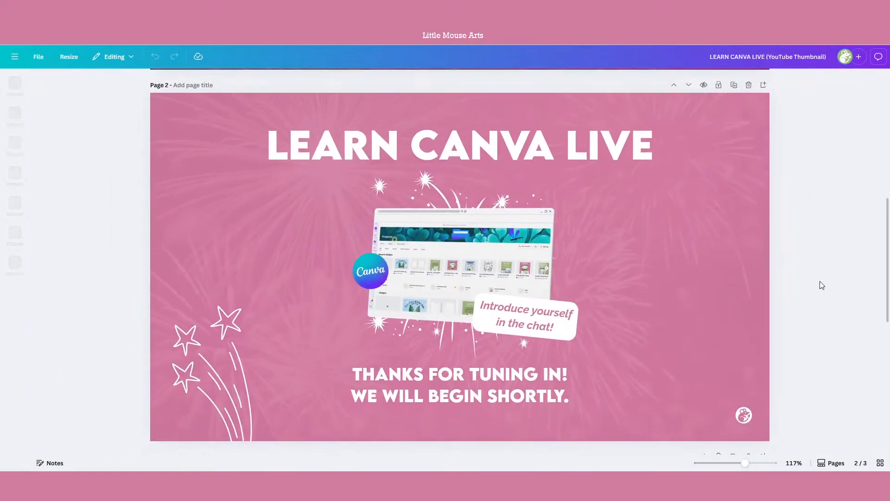
pyautogui.scroll(-1, 821, 285)
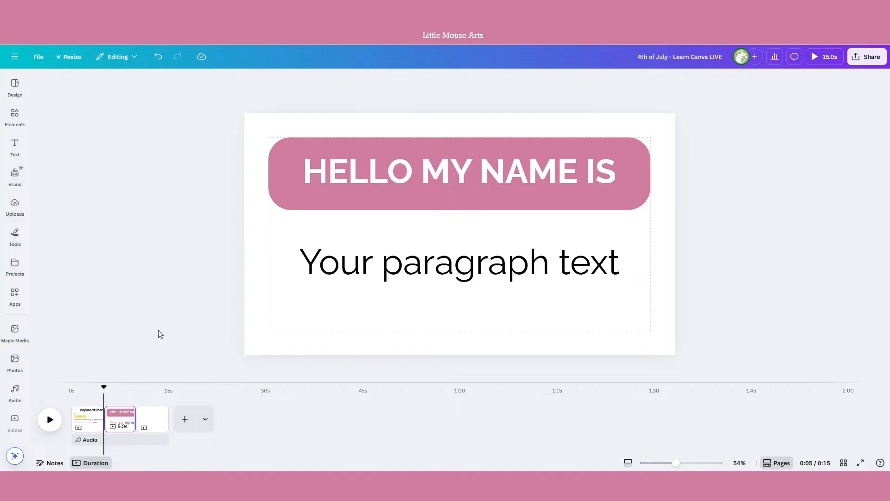
# Step: In the 4th of July video design, extend the blank third page to 31.2 seconds
pyautogui.click(145, 418)
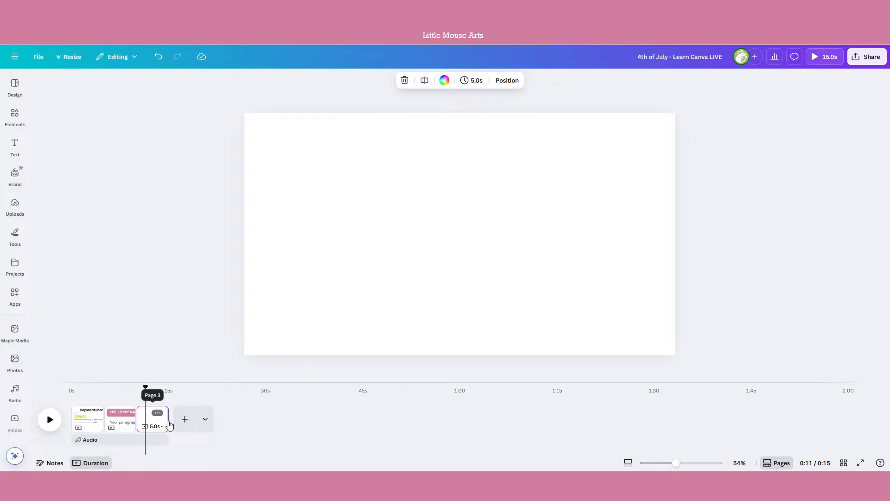
pyautogui.moveTo(168, 418); pyautogui.dragTo(338, 419)
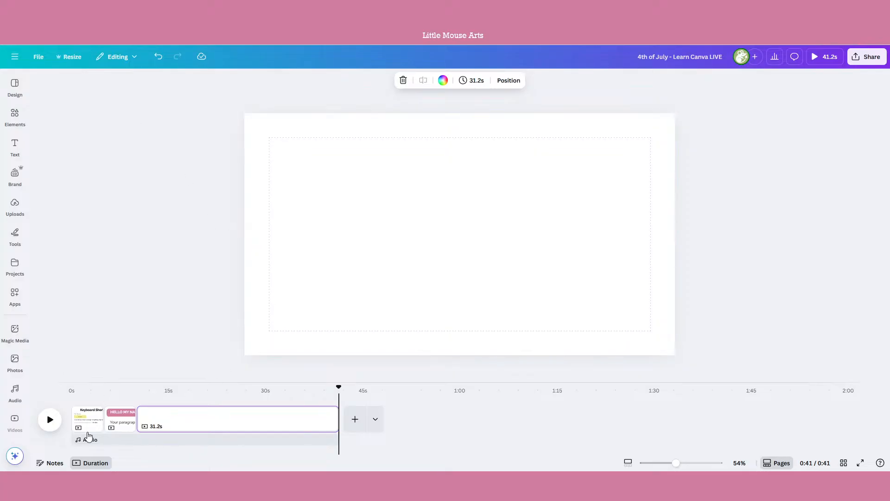
pyautogui.click(72, 406)
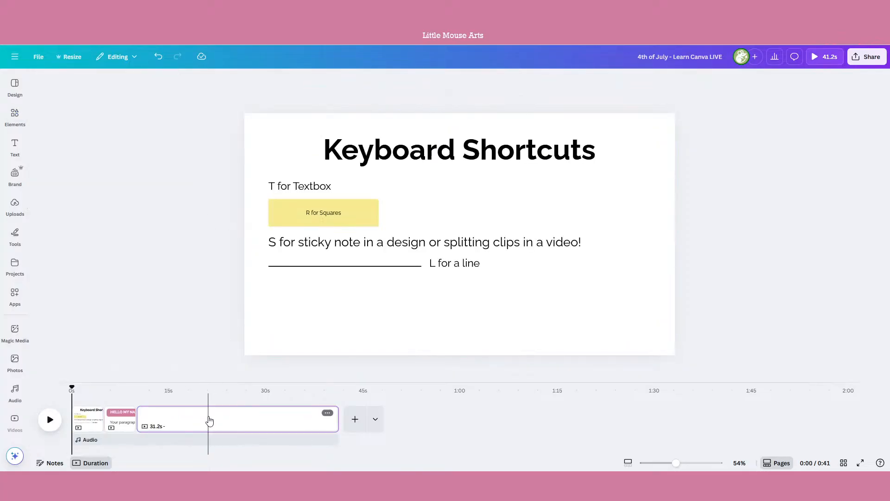
pyautogui.click(210, 420)
pyautogui.click(15, 116)
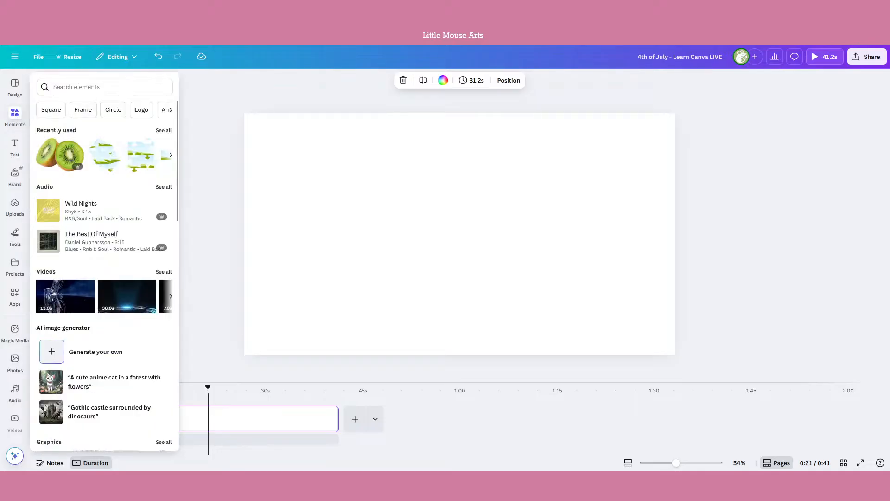
# Step: In a new browser tab, search Google Images for "diet coke can transparent" and open the silver can picture from Ollie's Great Bakery
pyautogui.hotkey('ctrl', 't')
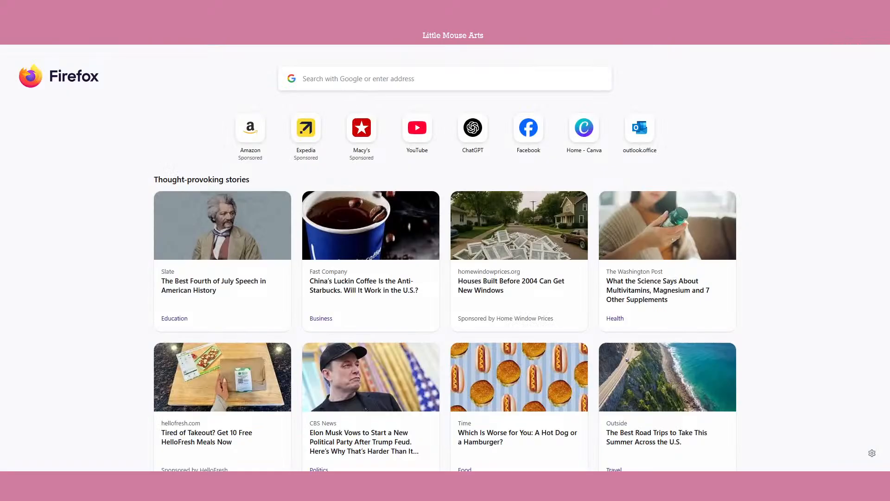
pyautogui.write('diet coke')
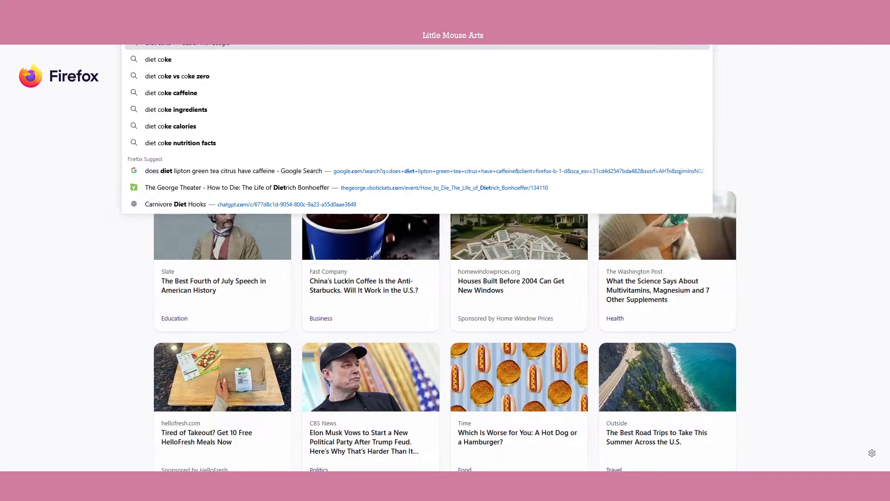
pyautogui.write(' can transp')
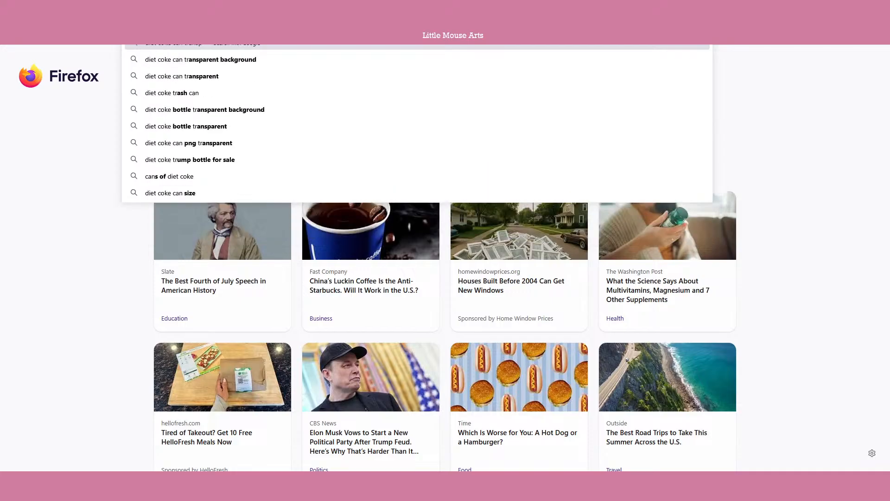
pyautogui.write('arent')
pyautogui.press('Return')
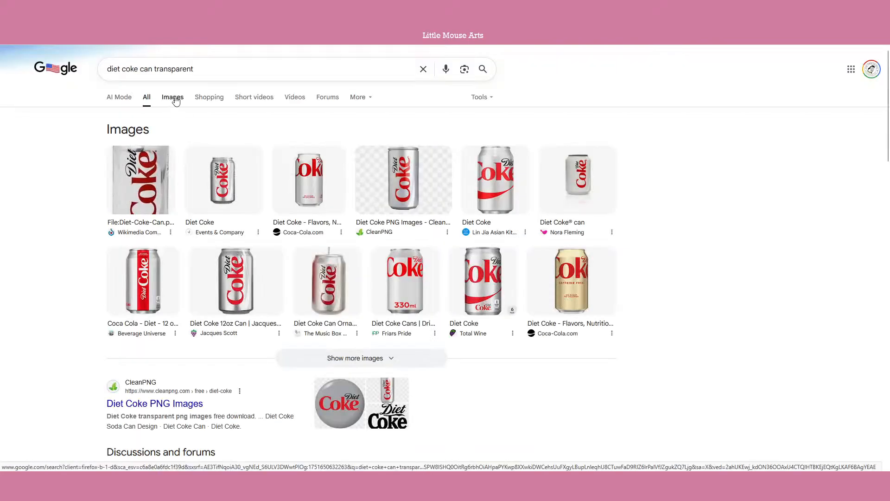
pyautogui.click(174, 99)
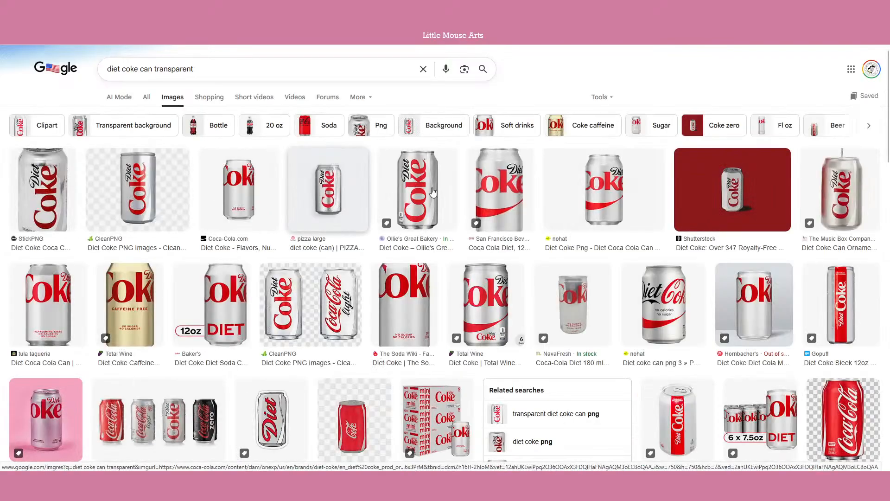
pyautogui.click(427, 207)
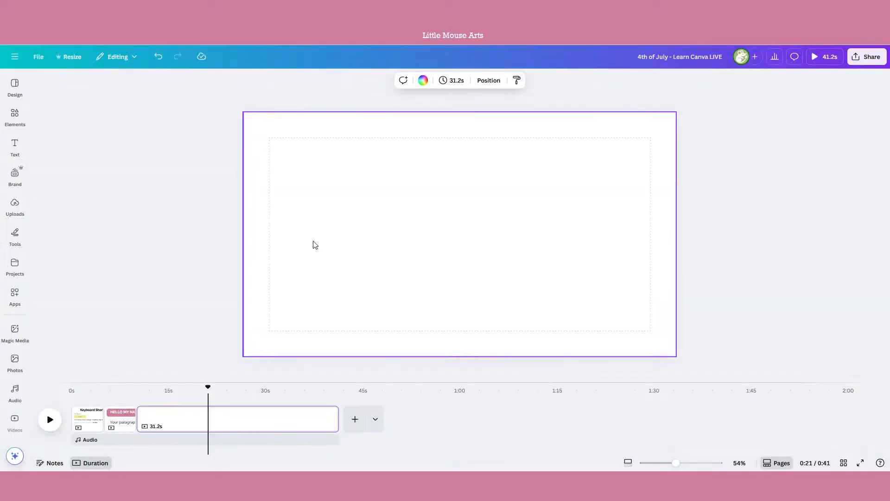
# Step: Back in Canva, paste the Diet Coke can picture onto the blank page, enlarge it to nearly page height and centre it
pyautogui.hotkey('ctrl', 'v')
pyautogui.moveTo(481, 235)
pyautogui.mouseDown()
pyautogui.moveTo(531, 257)
pyautogui.moveTo(544, 333)
pyautogui.moveTo(680, 354)
pyautogui.moveTo(729, 336)
pyautogui.moveTo(332, 223)
pyautogui.moveTo(516, 241)
pyautogui.moveTo(487, 241)
pyautogui.mouseUp()
pyautogui.moveTo(540, 163); pyautogui.dragTo(590, 113)
pyautogui.moveTo(489, 250); pyautogui.dragTo(456, 269)
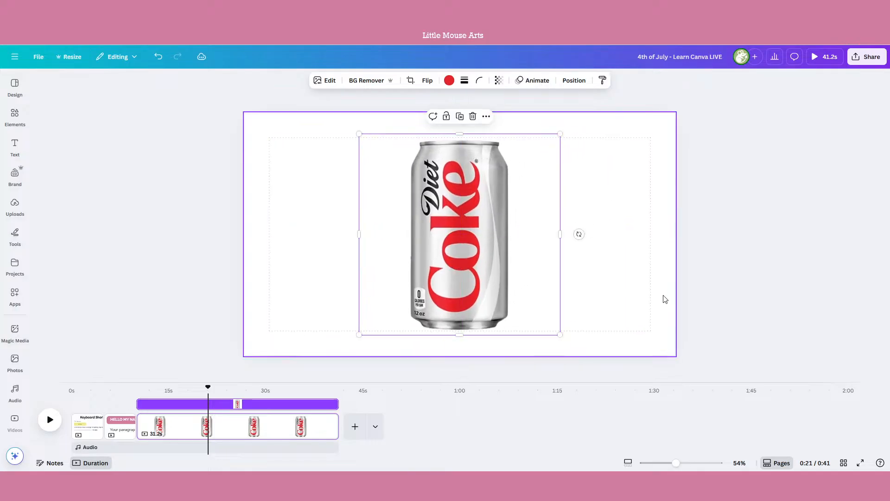
pyautogui.click(665, 299)
pyautogui.click(468, 277)
pyautogui.click(595, 306)
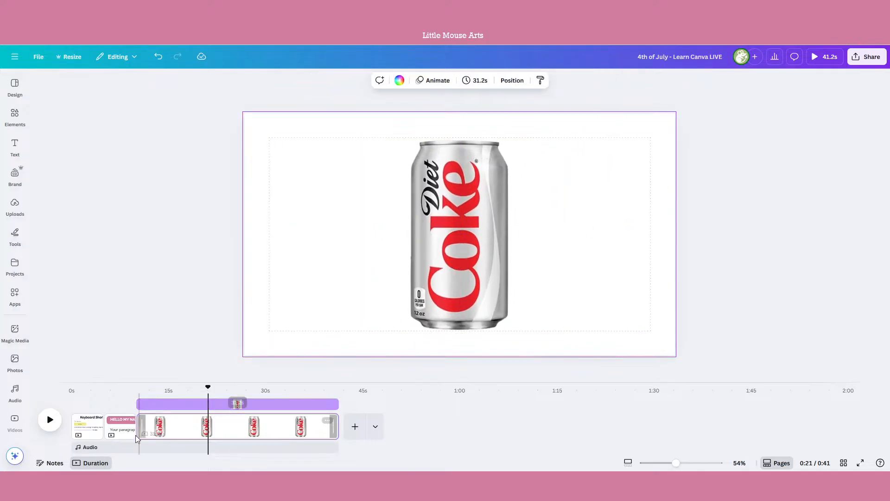
# Step: Delete the "HELLO MY NAME IS" and "Keyboard Shortcuts" pages and return the playhead to the start of the video
pyautogui.click(120, 434)
pyautogui.press('Delete')
pyautogui.click(93, 427)
pyautogui.press('Delete')
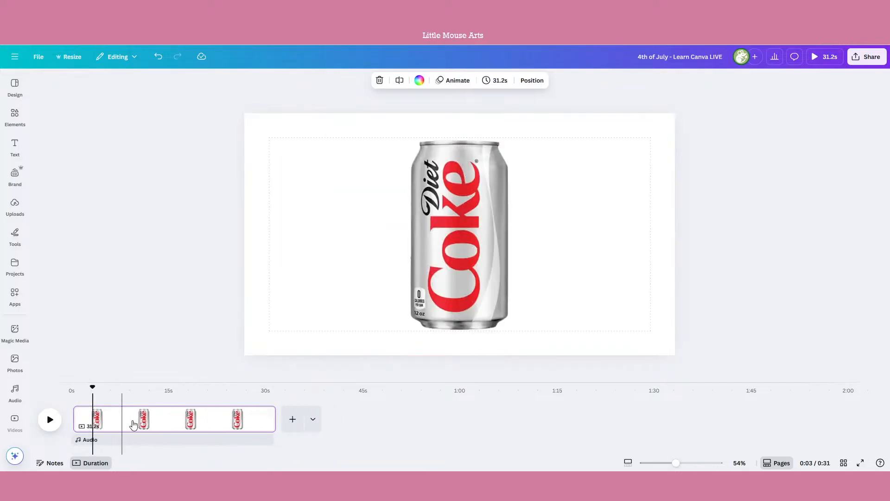
pyautogui.moveTo(92, 387); pyautogui.dragTo(72, 387)
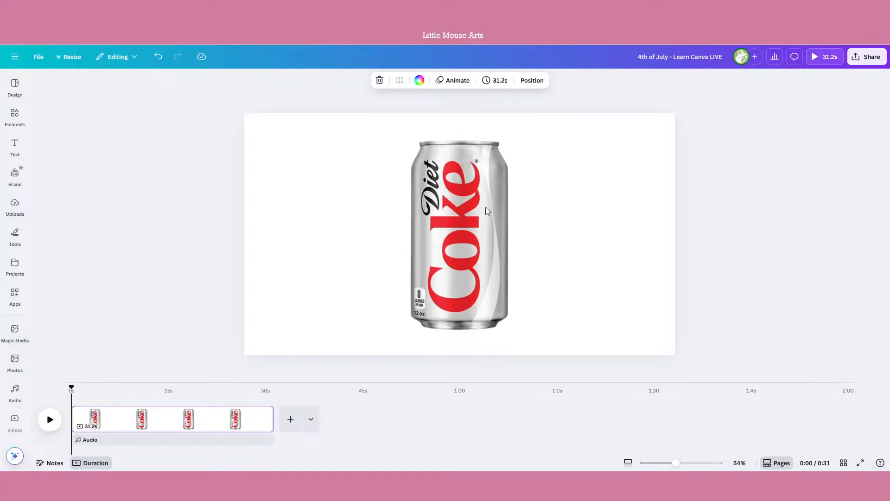
# Step: Change the Google Images search to "wet diet coke can transparent" and open the QPLASH.COM picture of a 12 oz Diet Coke can
pyautogui.hotkey('ctrl', 'Tab')
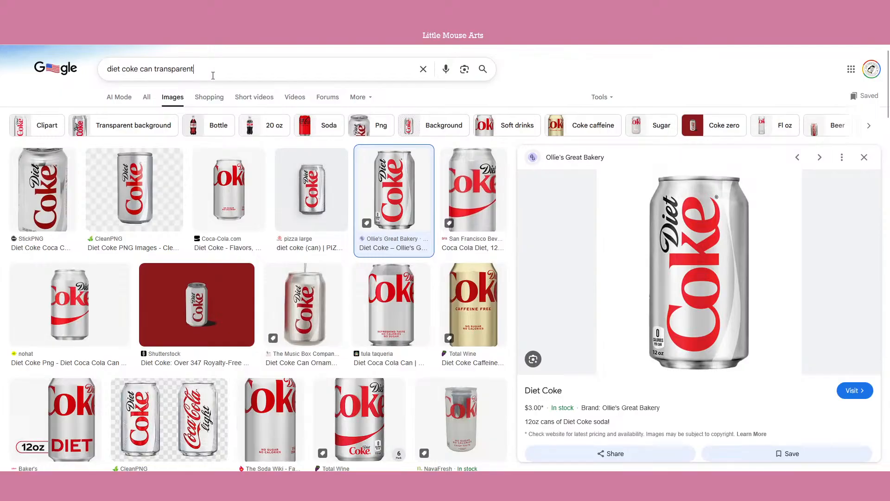
pyautogui.click(212, 75)
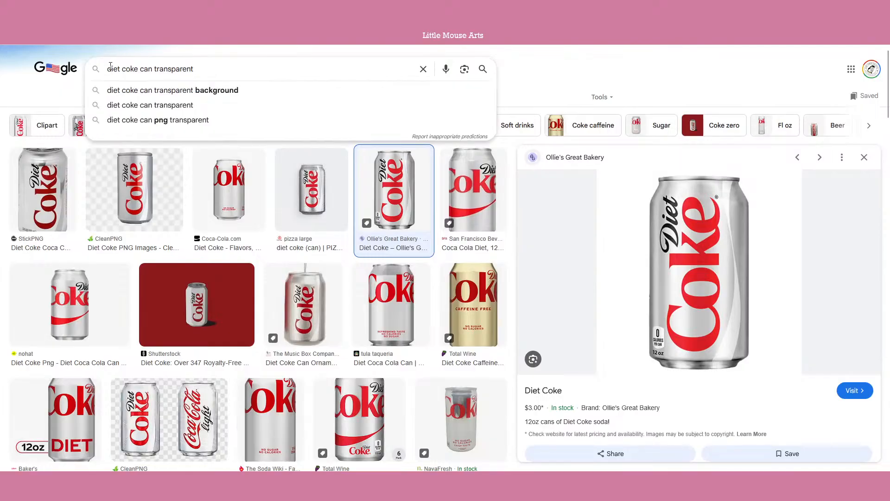
pyautogui.write('t')
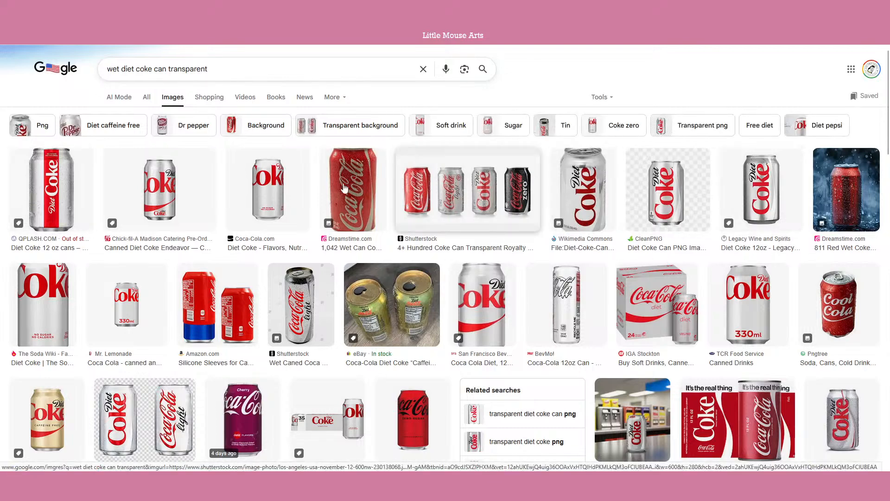
pyautogui.click(65, 181)
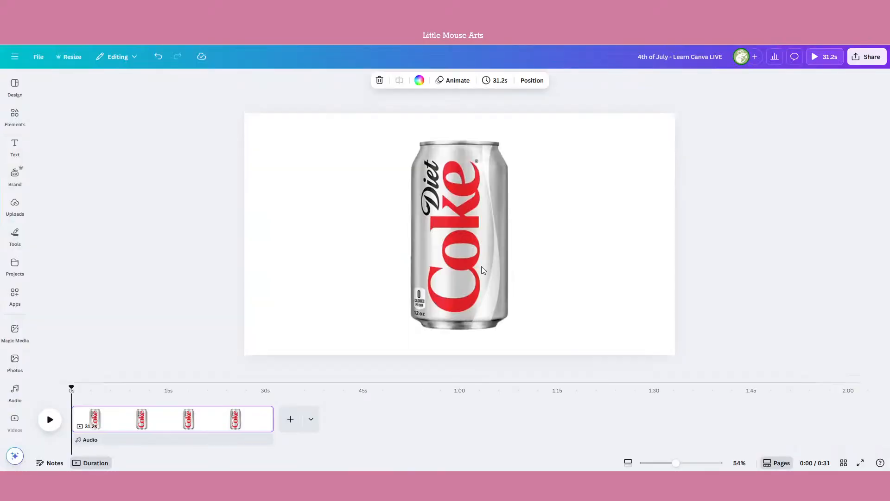
# Step: Switch back to Canva and delete the Diet Coke can from the video page
pyautogui.click(481, 270)
pyautogui.press('Delete')
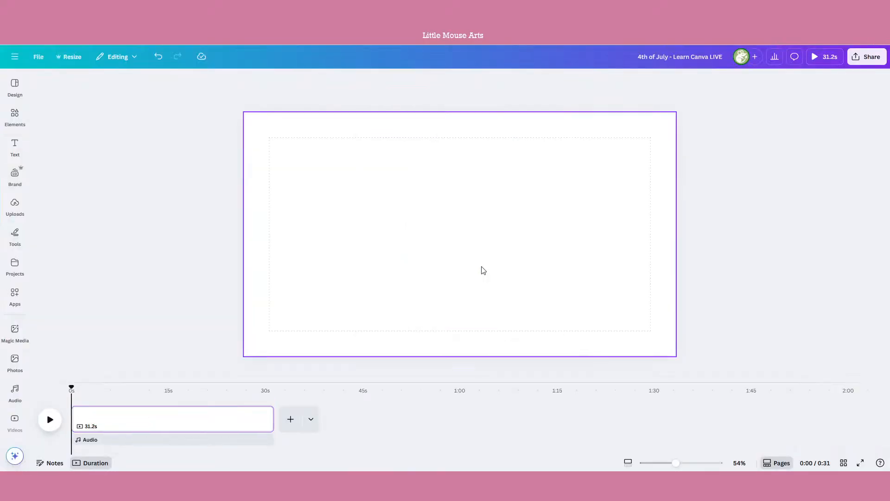
# Step: Paste the wet Diet Coke can picture onto the blank page, enlarge it to about three-quarters of the page height and centre it
pyautogui.hotkey('ctrl', 'v')
pyautogui.moveTo(534, 164); pyautogui.dragTo(565, 132)
pyautogui.moveTo(505, 227); pyautogui.dragTo(490, 239)
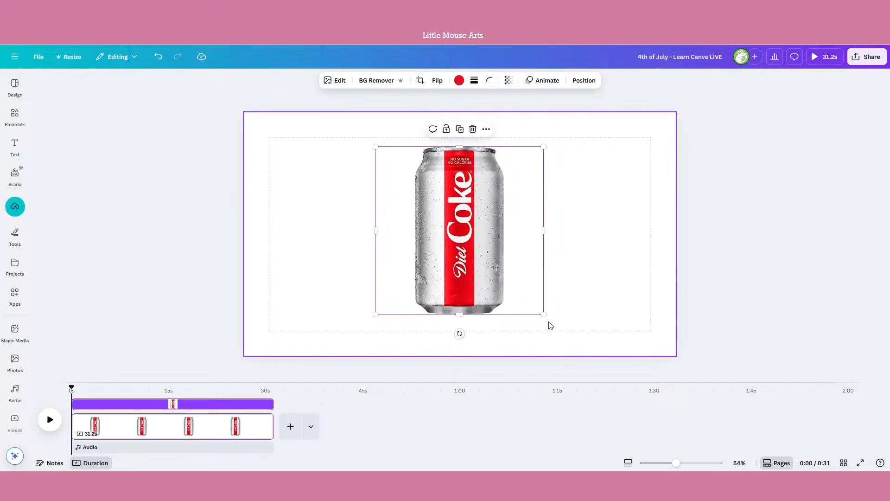
pyautogui.moveTo(544, 313); pyautogui.dragTo(555, 324)
pyautogui.moveTo(479, 299); pyautogui.dragTo(474, 298)
pyautogui.click(159, 328)
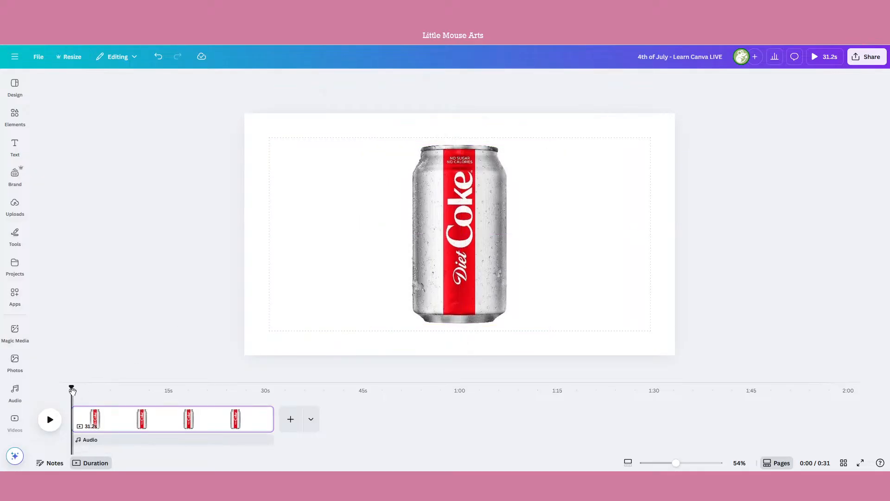
# Step: Enlarge the timeline scale to 112% and split the can page at about 3 seconds
pyautogui.moveTo(669, 465); pyautogui.dragTo(660, 466)
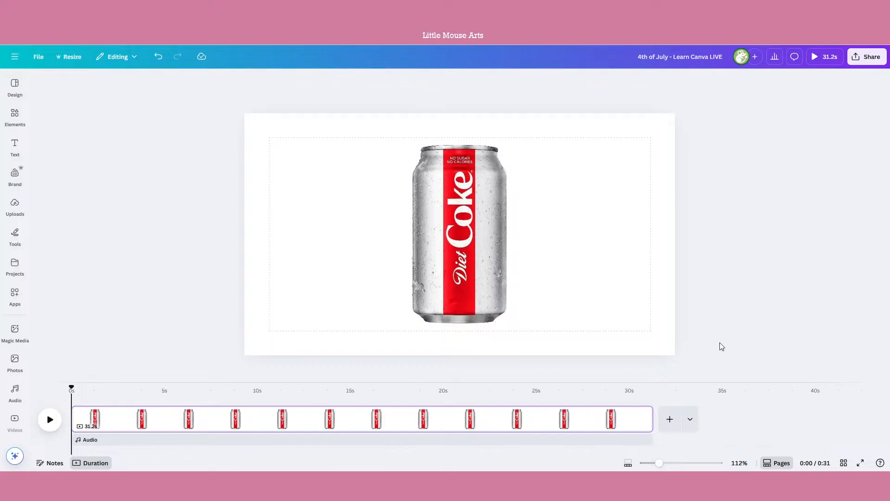
pyautogui.click(251, 395)
pyautogui.moveTo(103, 394); pyautogui.dragTo(48, 406)
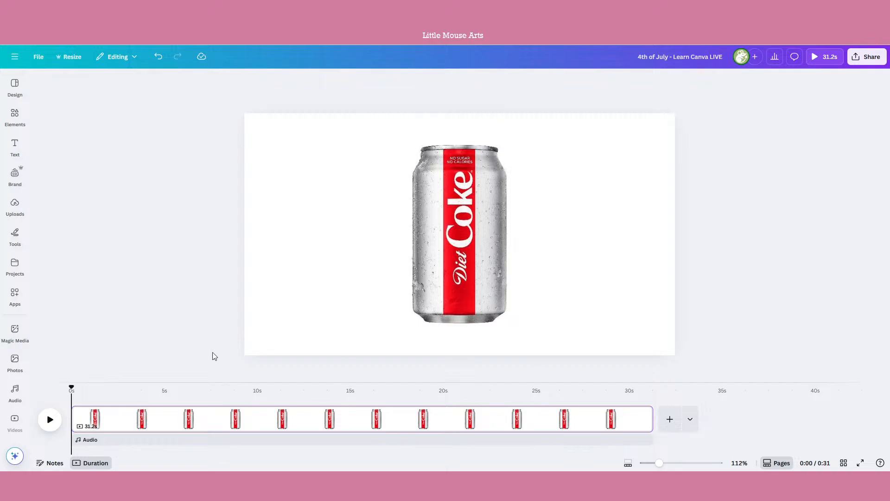
pyautogui.moveTo(73, 387); pyautogui.dragTo(131, 384)
pyautogui.press('s')
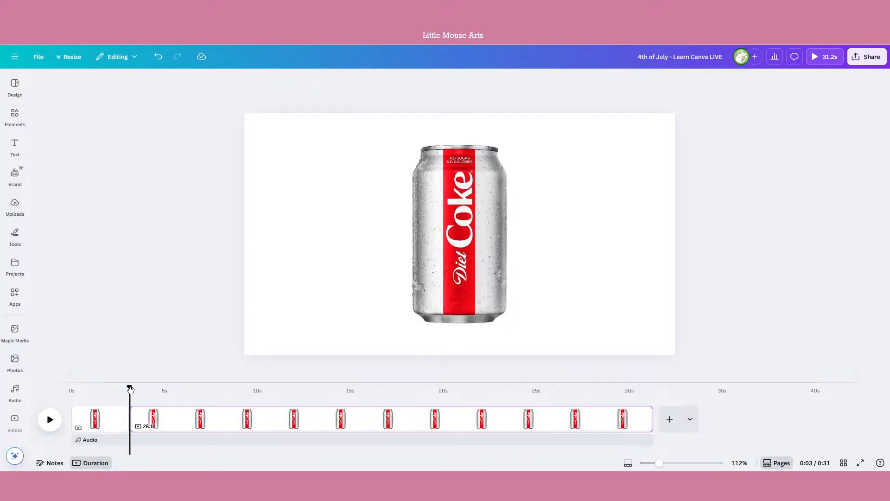
# Step: On the first 3.1 s page, shrink the Diet Coke can and place it at the centre of the page's bottom edge
pyautogui.click(84, 390)
pyautogui.click(95, 412)
pyautogui.click(538, 148)
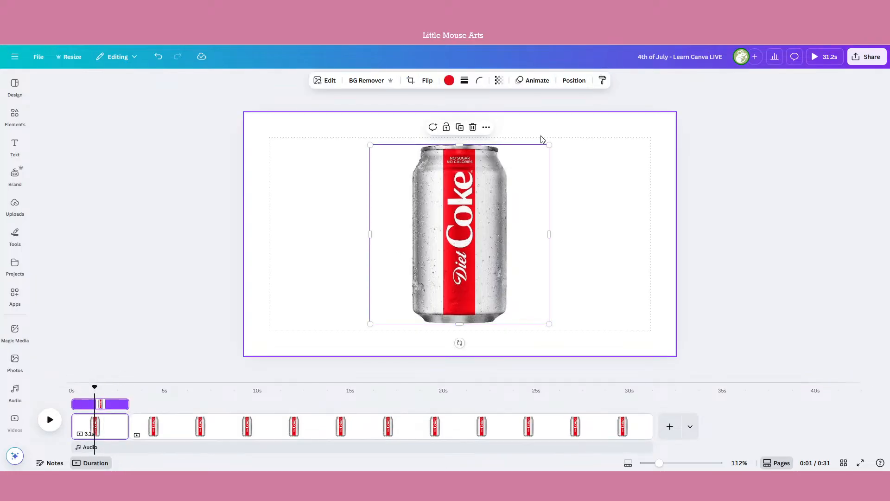
pyautogui.moveTo(548, 143); pyautogui.dragTo(465, 376)
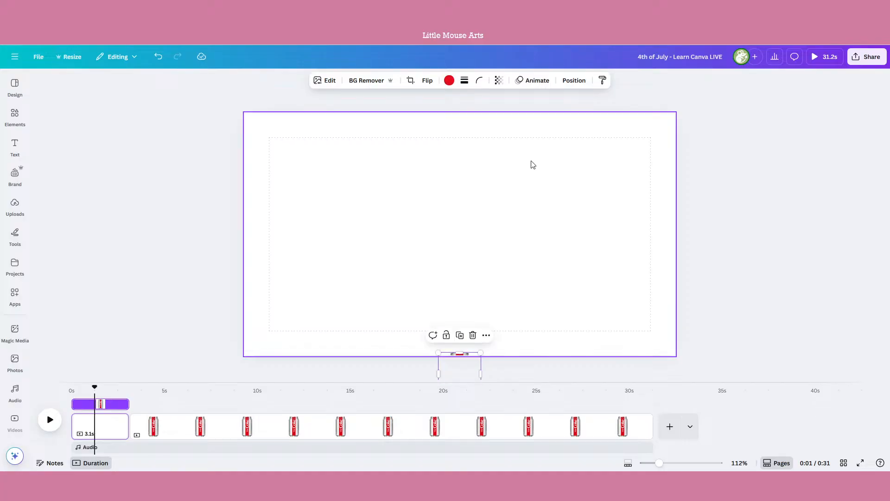
pyautogui.click(505, 326)
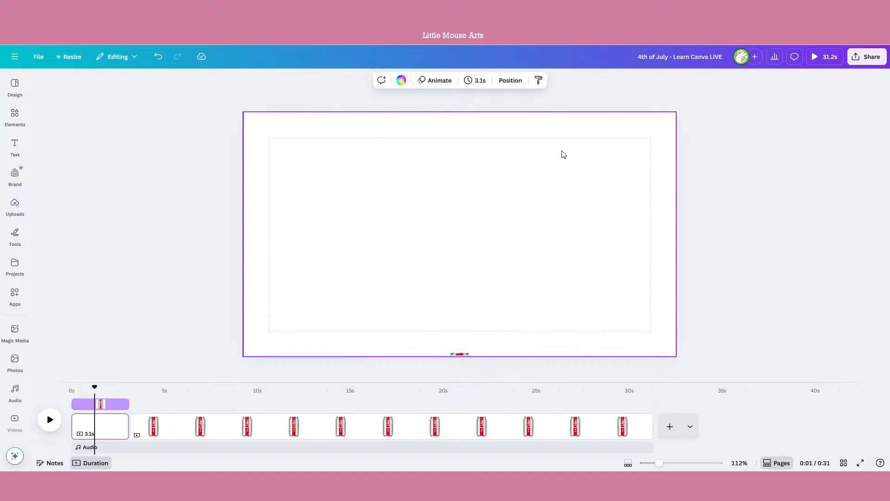
# Step: Move the small can just below the page's bottom edge and show the page's layers
pyautogui.click(461, 353)
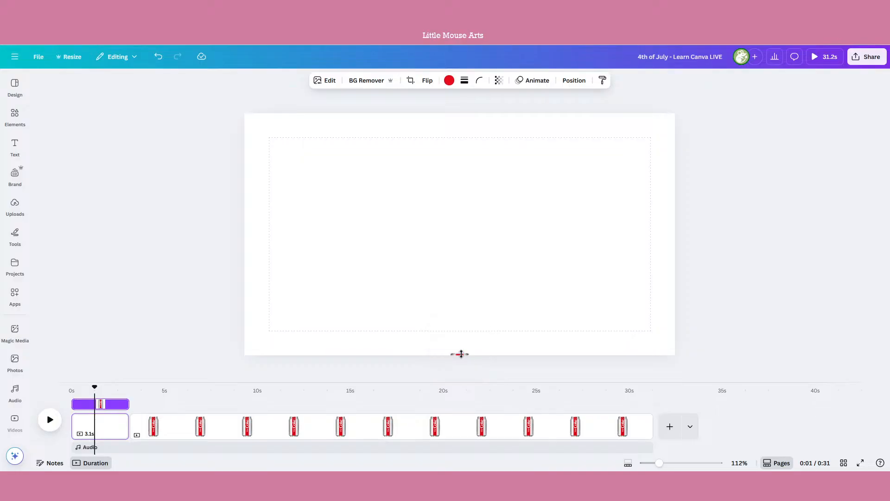
pyautogui.click(574, 80)
pyautogui.click(139, 103)
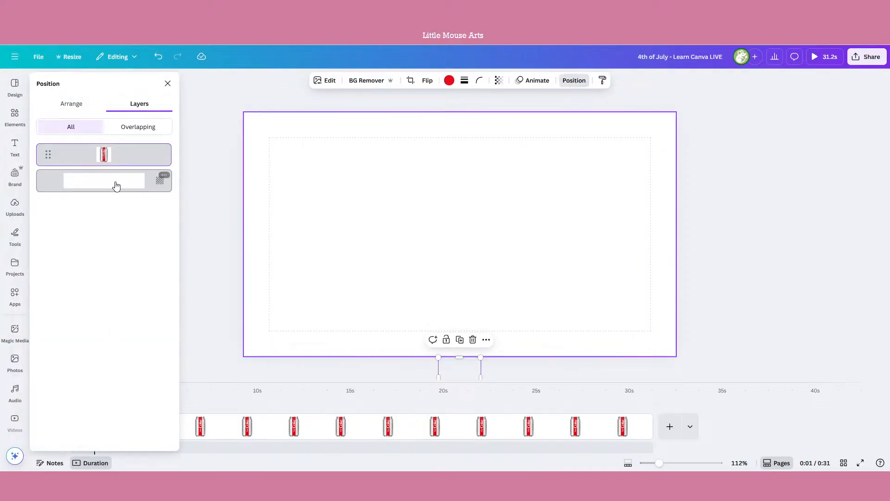
# Step: Try to delete the can image below the first page's canvas and undo the deletion
pyautogui.press('Delete')
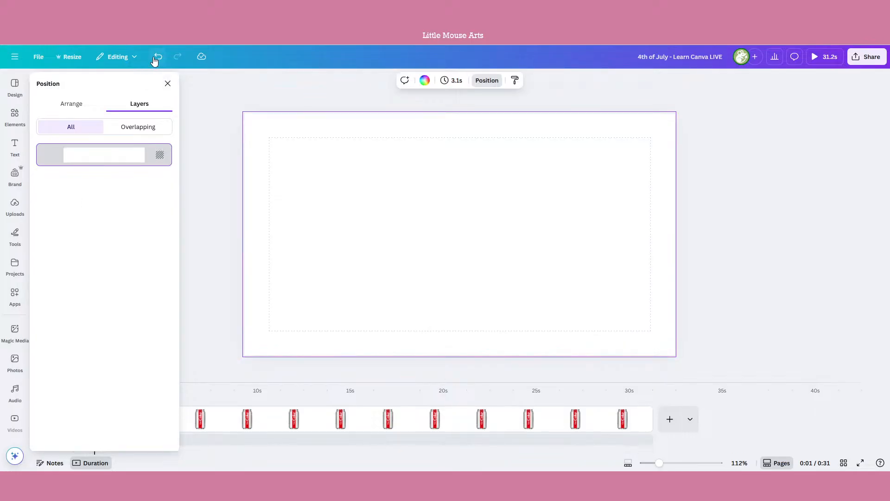
pyautogui.click(155, 61)
pyautogui.click(166, 84)
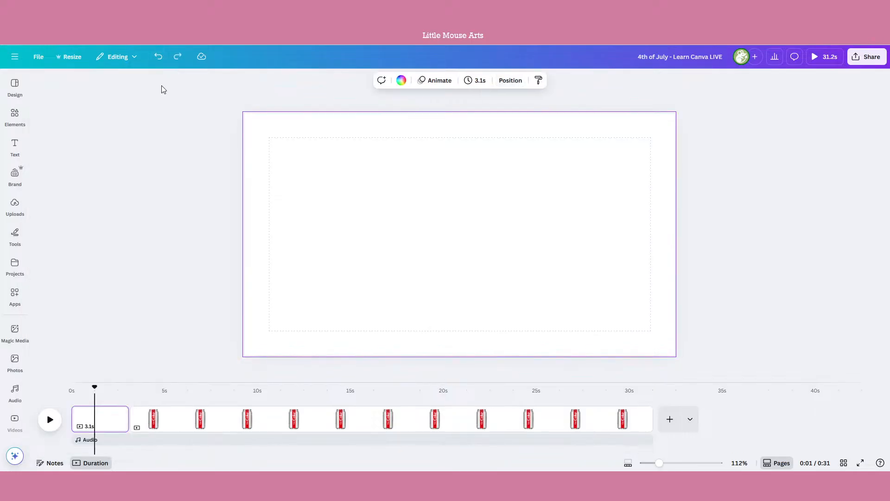
# Step: Add a Match & Move transition between the blank first page and the can page, and preview it from the start
pyautogui.click(128, 425)
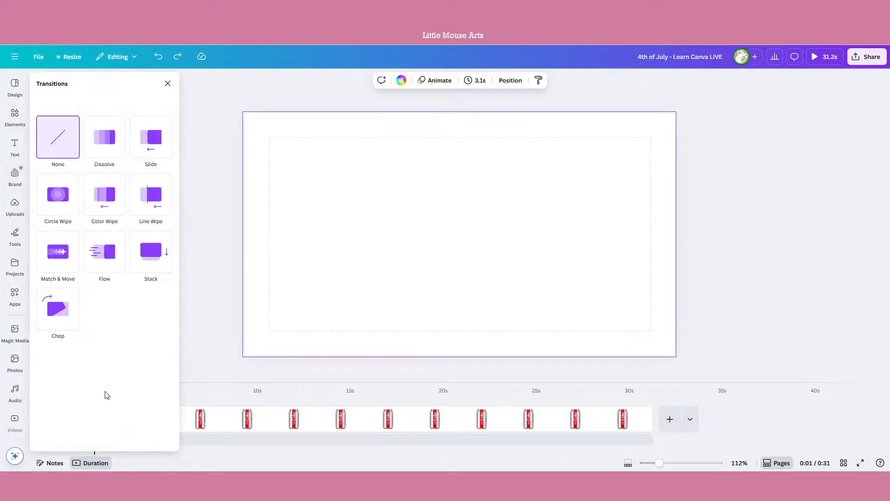
pyautogui.click(73, 272)
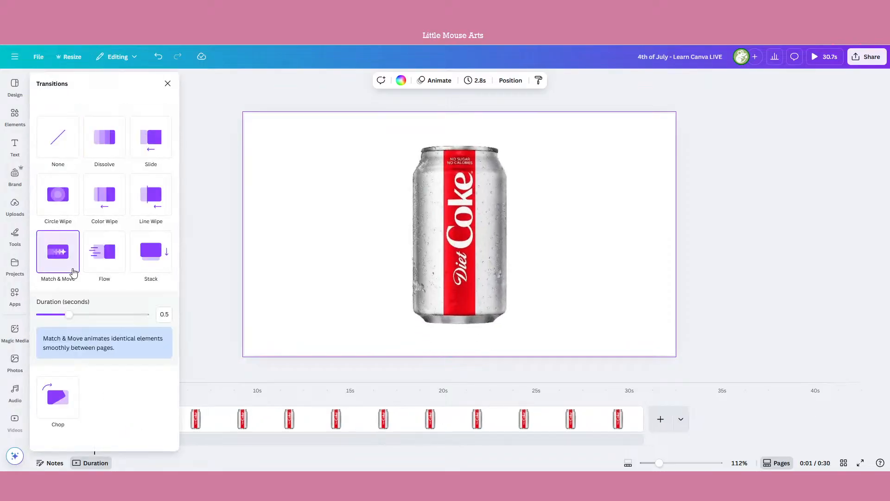
pyautogui.click(167, 83)
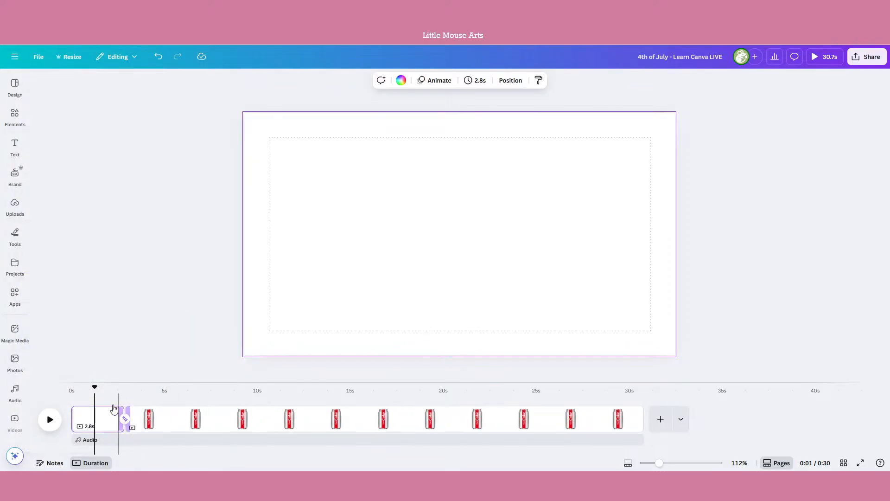
pyautogui.moveTo(95, 387); pyautogui.dragTo(42, 391)
pyautogui.press('space')
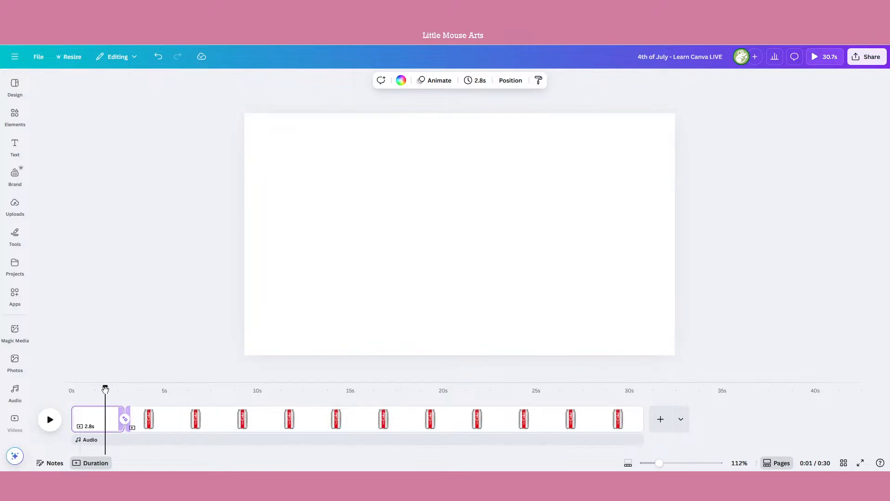
# Step: Add the text "DIET COKE" to the first page and enlarge it to about size 106
pyautogui.click(398, 249)
pyautogui.press('t')
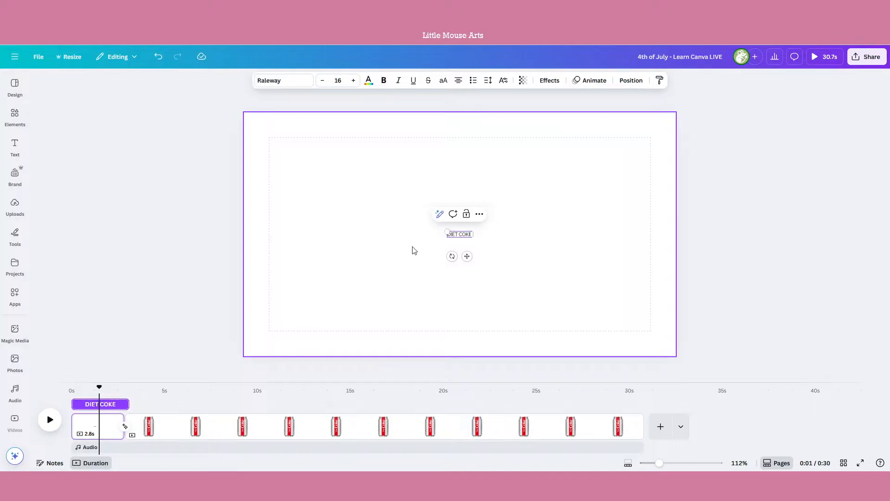
pyautogui.moveTo(447, 231); pyautogui.dragTo(309, 201)
# Step: Make the DIET COKE text bold and enlarge it to about size 203, centred on the first page
pyautogui.doubleClick(395, 222)
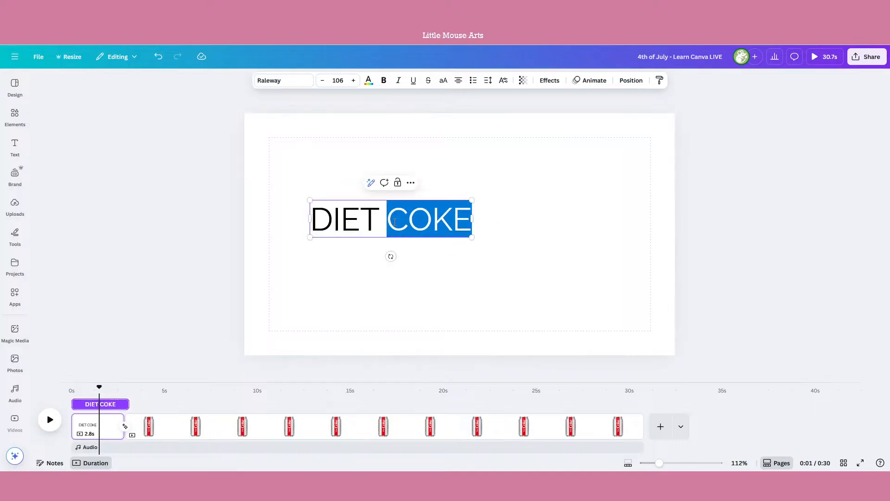
pyautogui.click(395, 222)
pyautogui.click(384, 80)
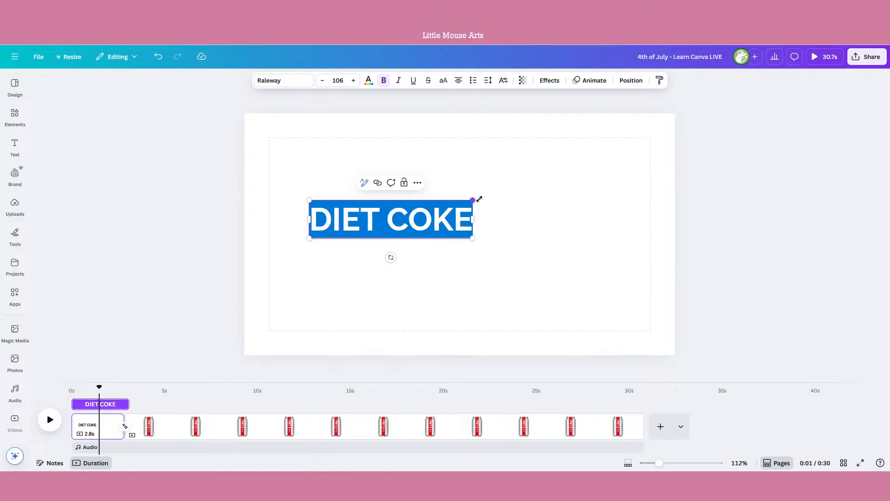
pyautogui.moveTo(480, 198); pyautogui.dragTo(489, 223)
pyautogui.click(588, 286)
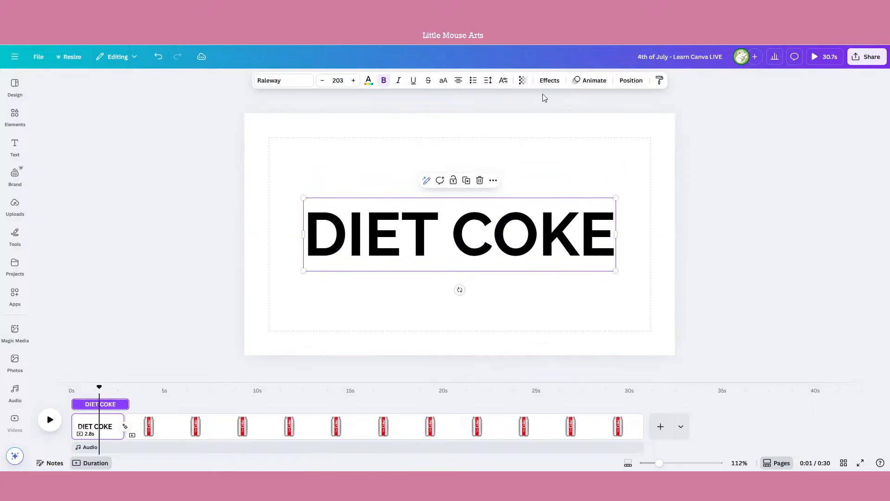
# Step: Apply the Typewriter animation to the DIET COKE text and play the video to check it
pyautogui.click(560, 82)
pyautogui.click(586, 80)
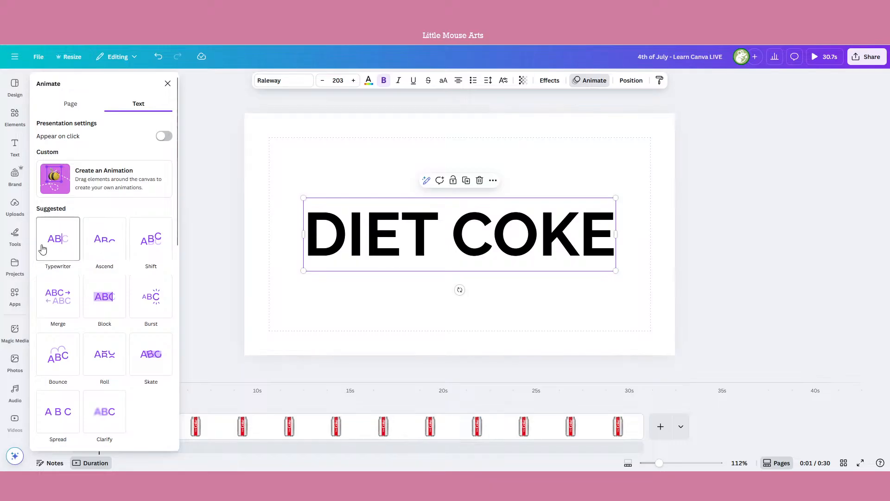
pyautogui.click(43, 249)
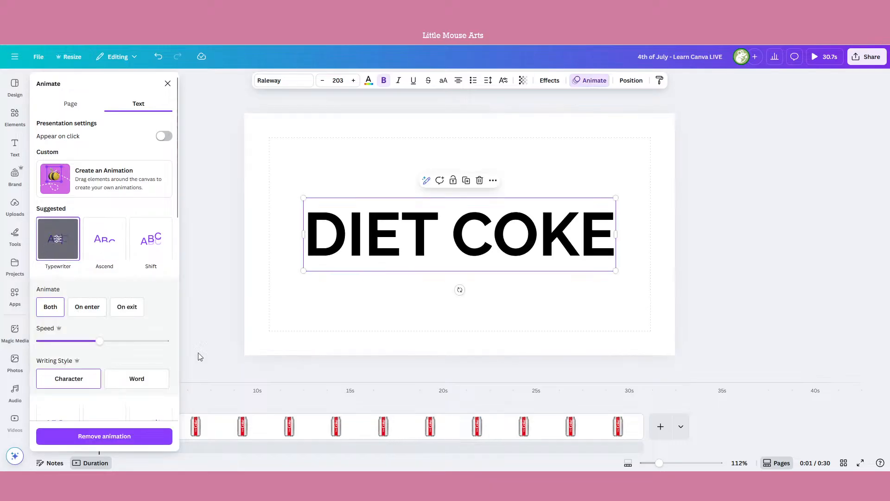
pyautogui.click(219, 358)
pyautogui.click(50, 419)
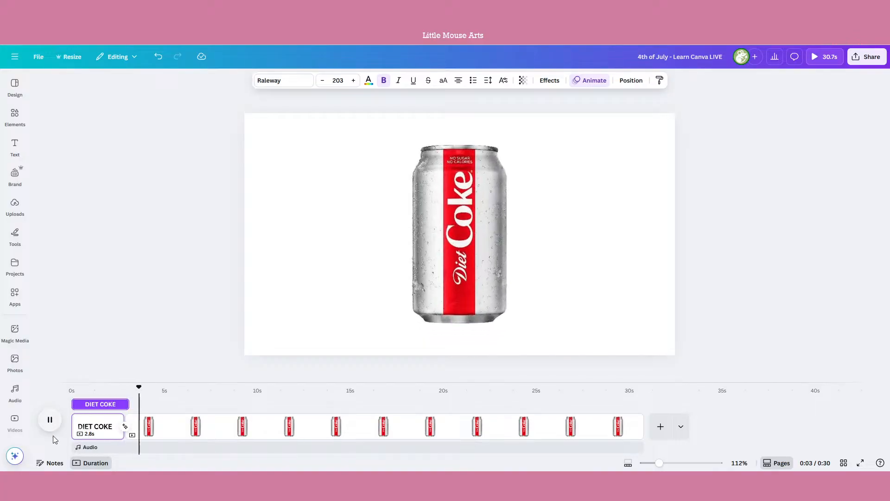
pyautogui.click(50, 420)
# Step: Shorten the first page to 1.3 seconds and play the video from the start
pyautogui.moveTo(124, 419); pyautogui.dragTo(90, 416)
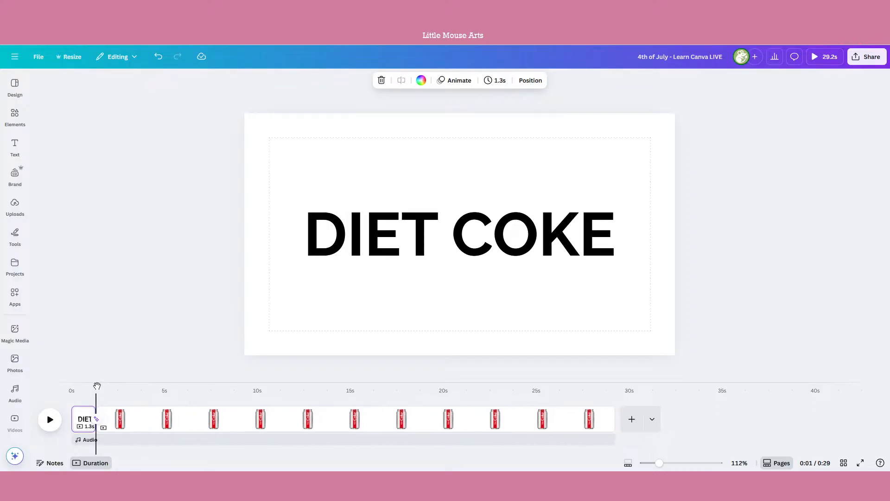
pyautogui.moveTo(97, 386); pyautogui.dragTo(71, 387)
pyautogui.press('space')
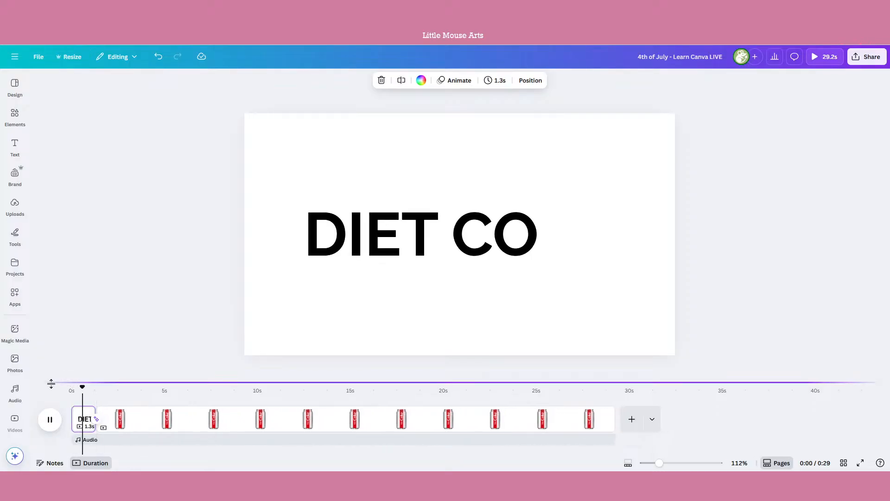
pyautogui.press('space')
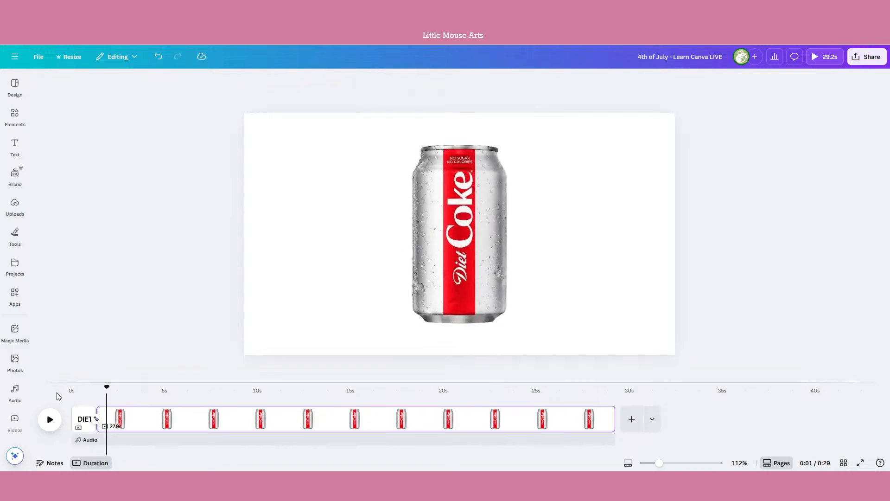
# Step: Set the Typewriter animation of the first page's DIET COKE text to run only on enter
pyautogui.rightClick(83, 413)
pyautogui.click(374, 225)
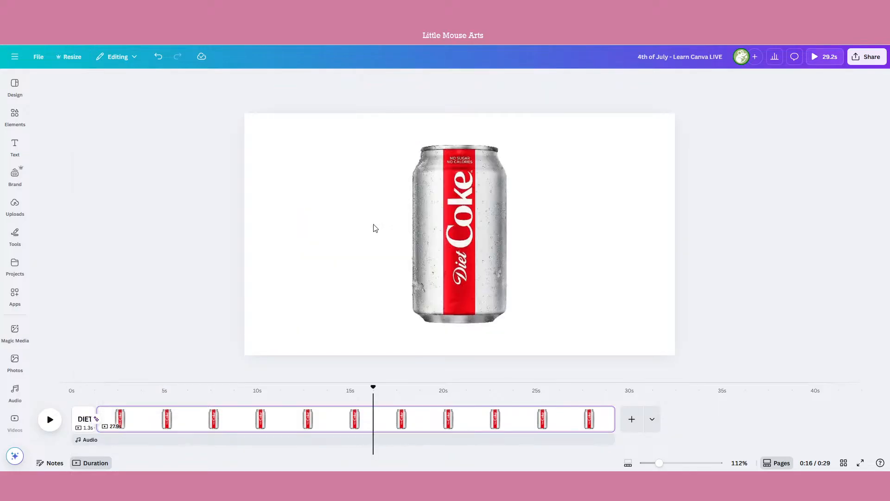
pyautogui.click(374, 225)
pyautogui.click(88, 424)
pyautogui.click(364, 246)
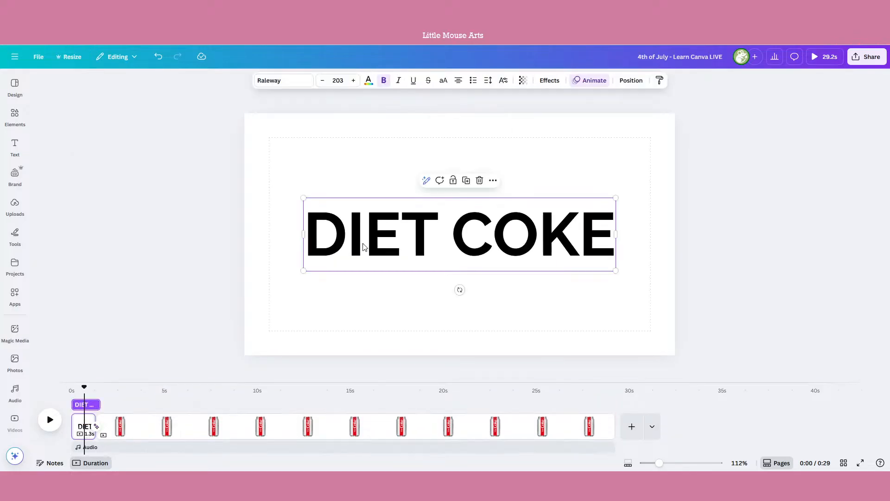
pyautogui.click(596, 82)
pyautogui.click(75, 312)
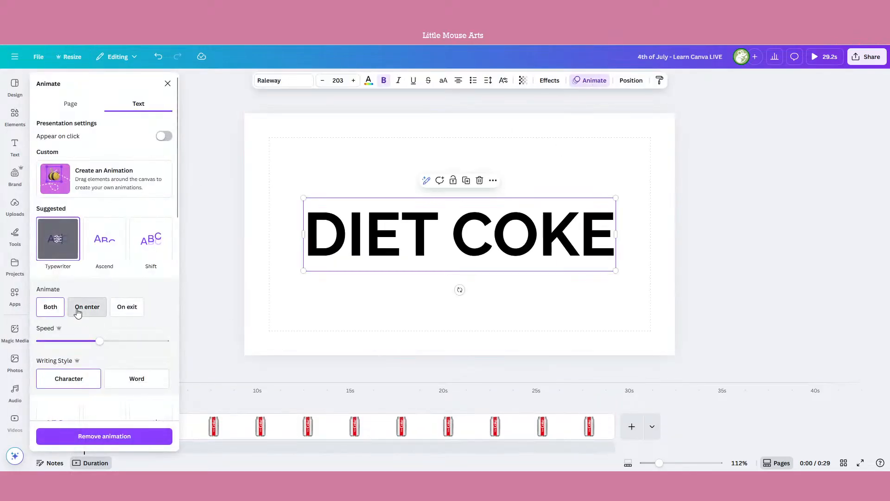
pyautogui.click(167, 84)
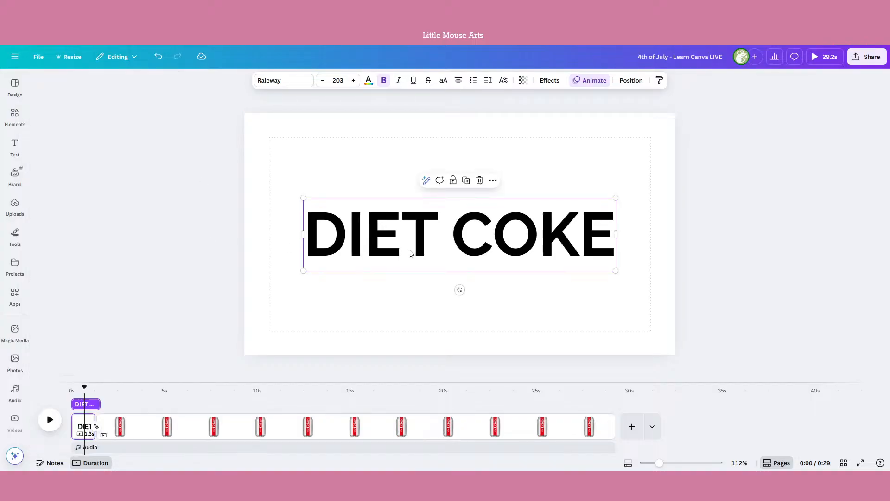
# Step: Copy the DIET COKE text onto the can page and remove the animation from the copy
pyautogui.click(403, 279)
pyautogui.click(412, 231)
pyautogui.click(162, 433)
pyautogui.click(388, 314)
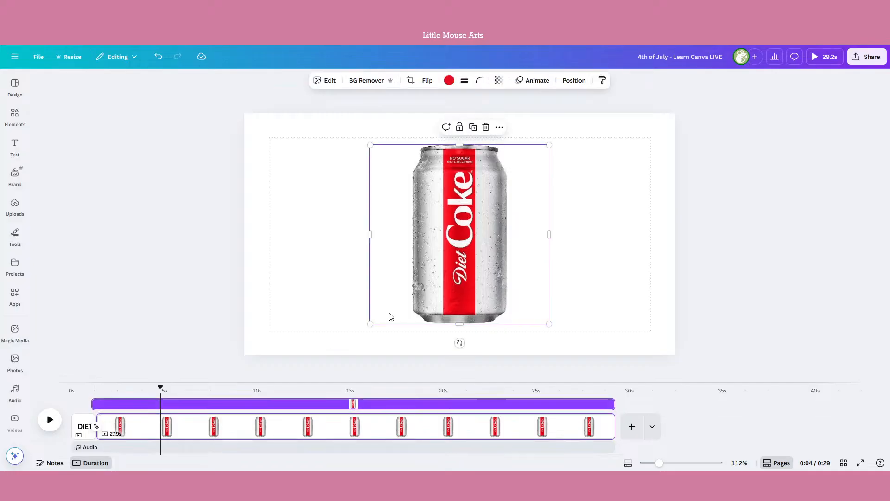
pyautogui.hotkey('ctrl', 'v')
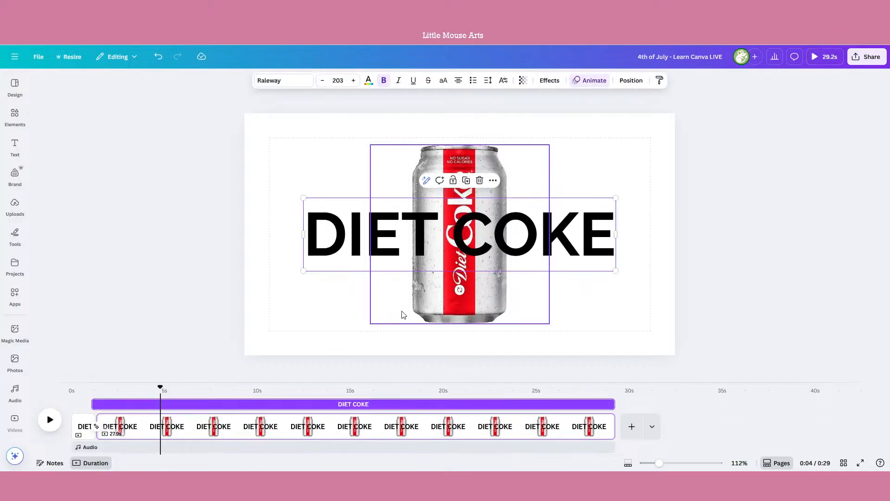
pyautogui.click(595, 81)
pyautogui.click(425, 257)
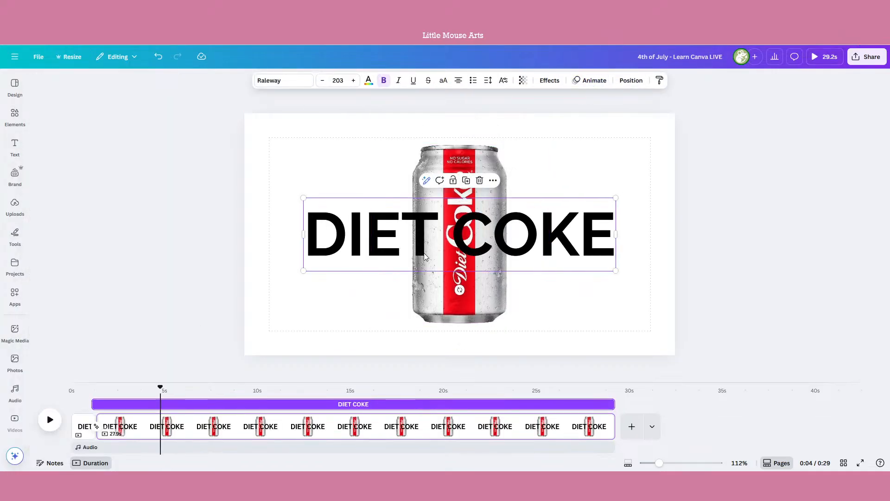
# Step: Shrink the copied text to about size 121, rotate it to read upward, and place it along the can's left side
pyautogui.moveTo(616, 270); pyautogui.dragTo(497, 217)
pyautogui.moveTo(396, 258); pyautogui.dragTo(497, 220)
pyautogui.moveTo(399, 239); pyautogui.dragTo(388, 255)
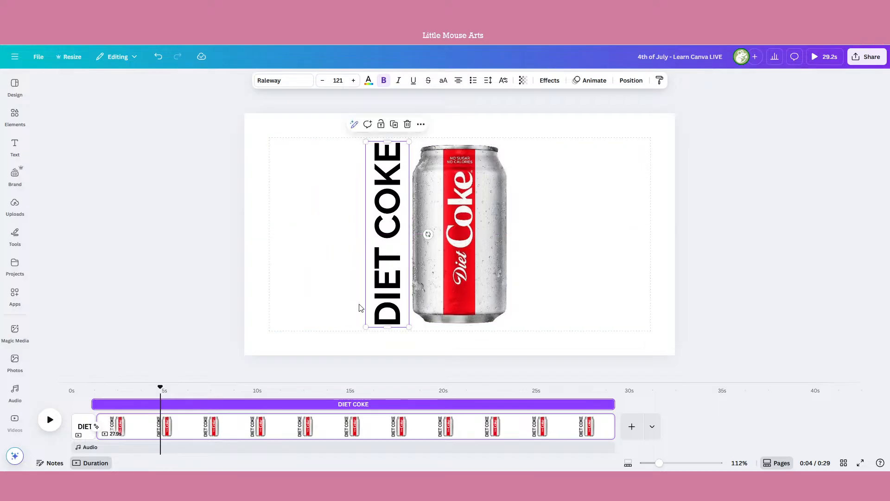
# Step: Play the video from the start to preview the text's transition beside the can
pyautogui.moveTo(155, 391); pyautogui.dragTo(72, 390)
pyautogui.click(50, 420)
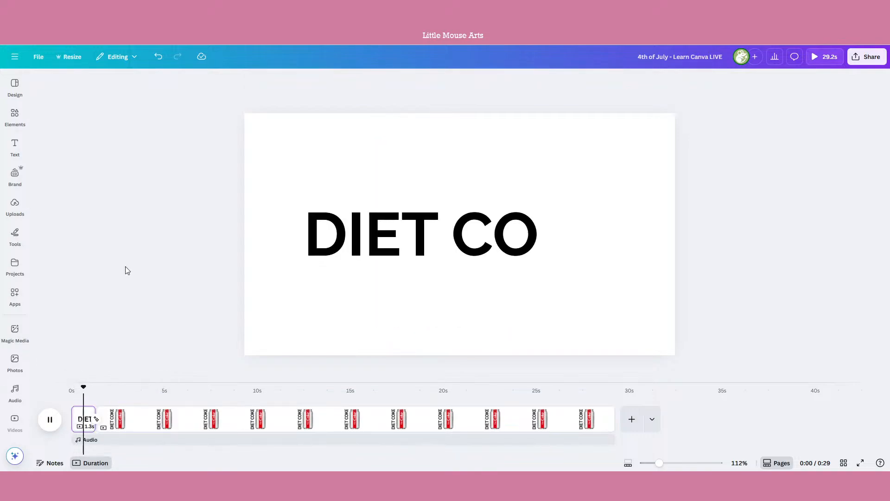
pyautogui.press('space')
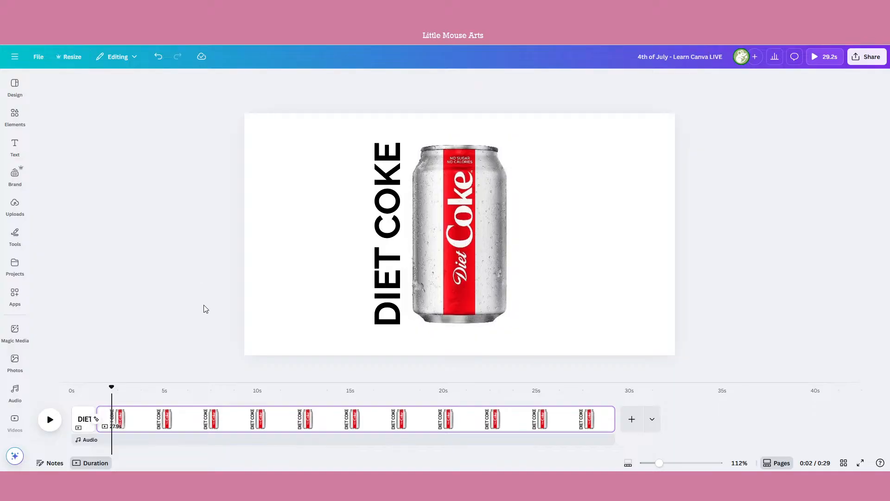
# Step: Search the elements library for "soda liquid" and limit the results to graphics
pyautogui.click(15, 147)
pyautogui.click(15, 116)
pyautogui.click(82, 83)
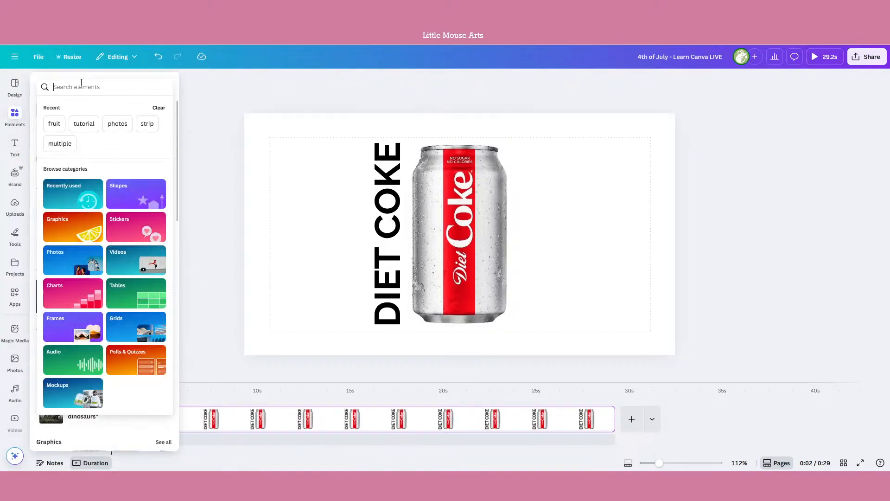
pyautogui.write('so')
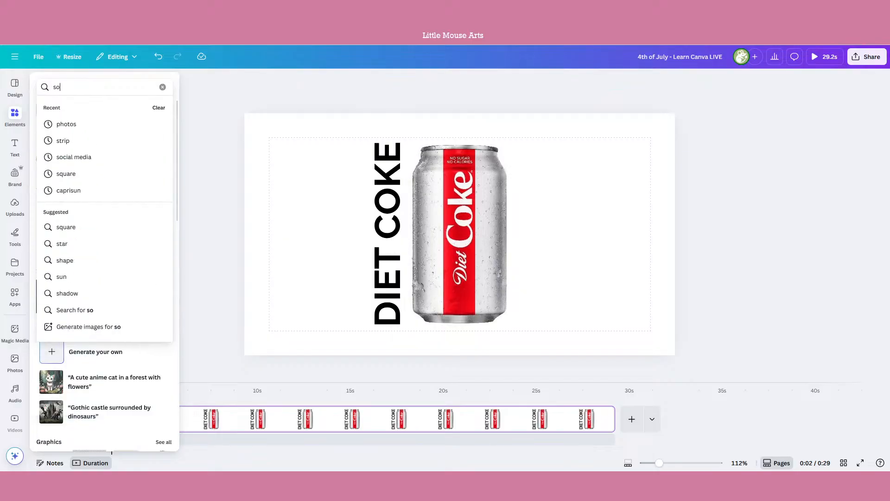
pyautogui.write('da liquid')
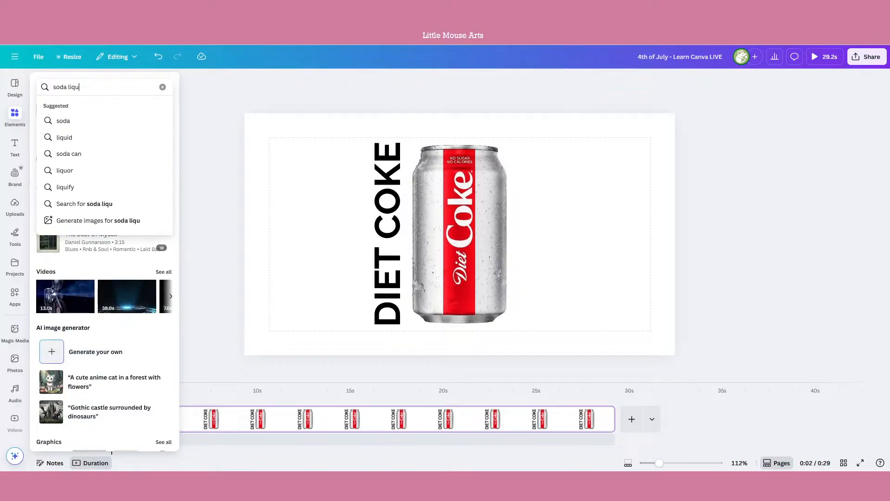
pyautogui.press('Return')
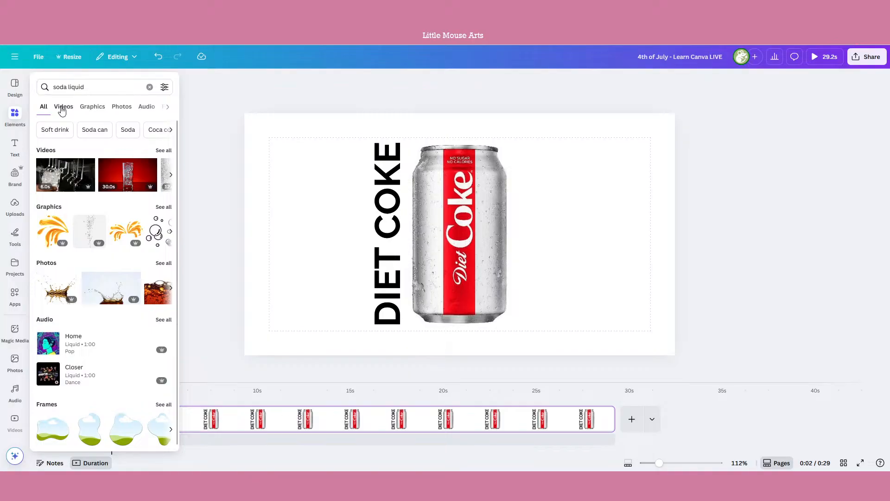
pyautogui.click(64, 107)
pyautogui.click(85, 107)
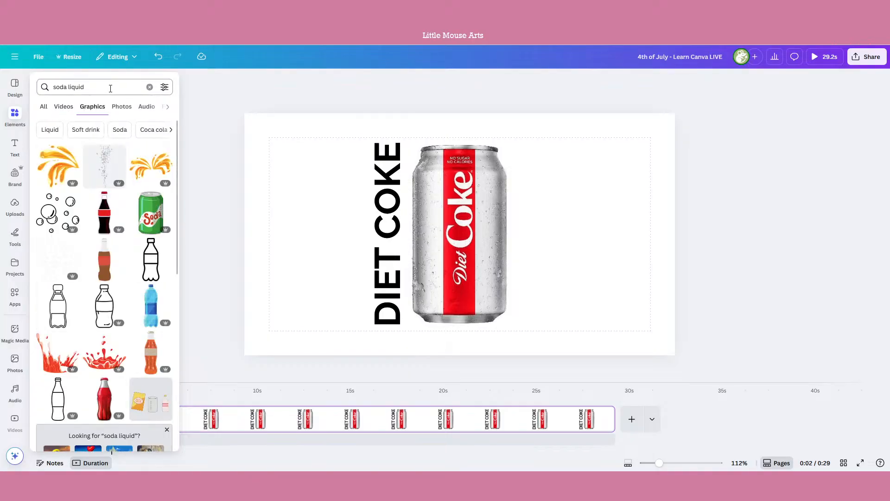
# Step: Search the elements library's graphics for "liquid"
pyautogui.click(110, 88)
pyautogui.write('liquid')
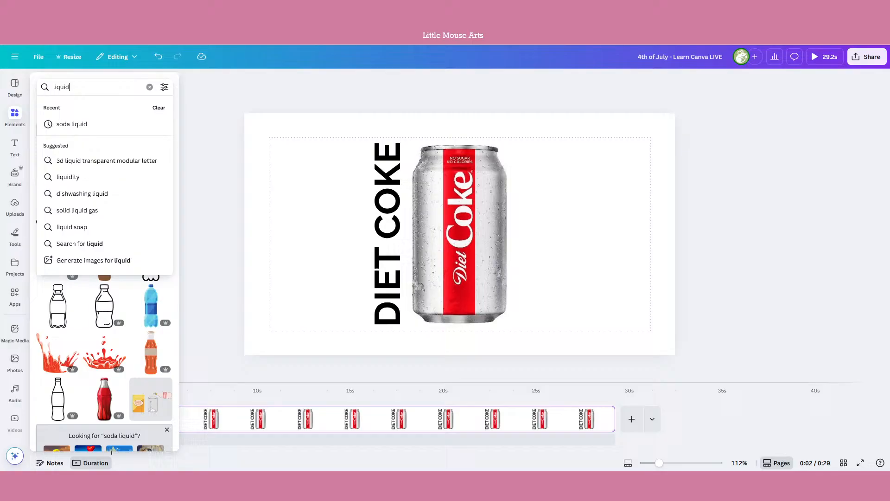
pyautogui.press('Return')
# Step: Search the graphics for "splash", add the transparent water splash to the can page, and recolor it with the brand kit's dark brown
pyautogui.click(111, 88)
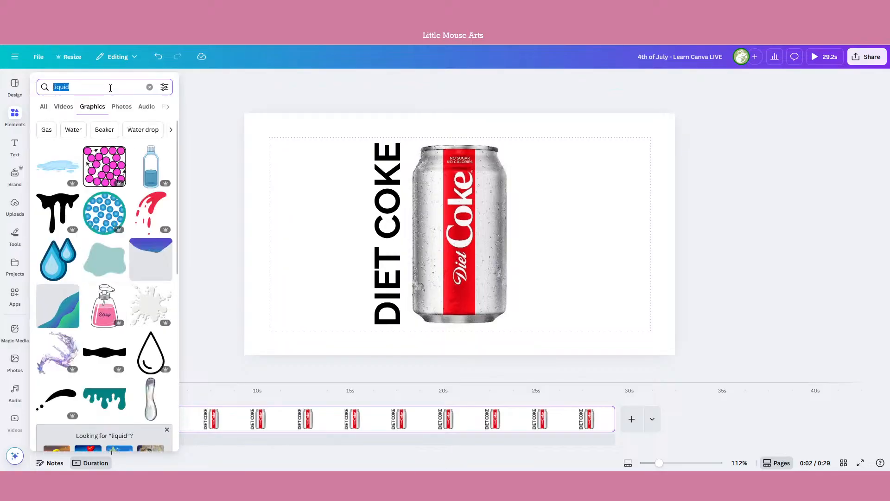
pyautogui.write('splash')
pyautogui.press('Return')
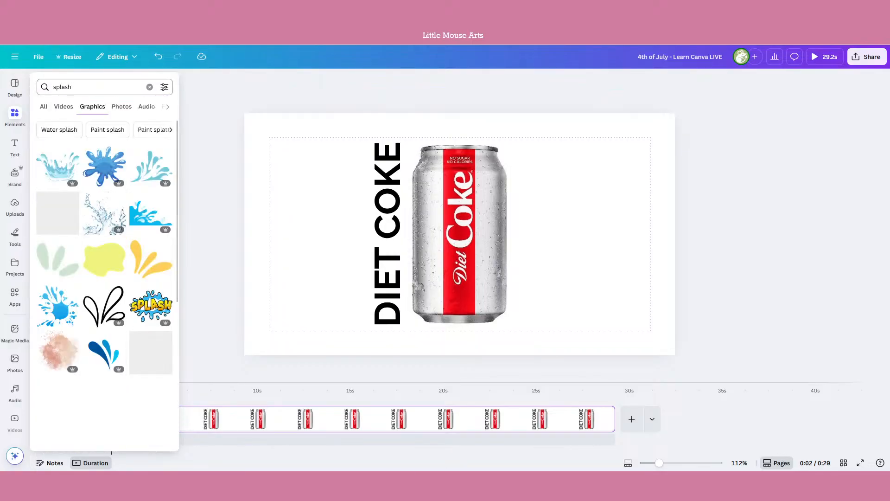
pyautogui.scroll(-3, 104, 260)
pyautogui.scroll(2, 104, 259)
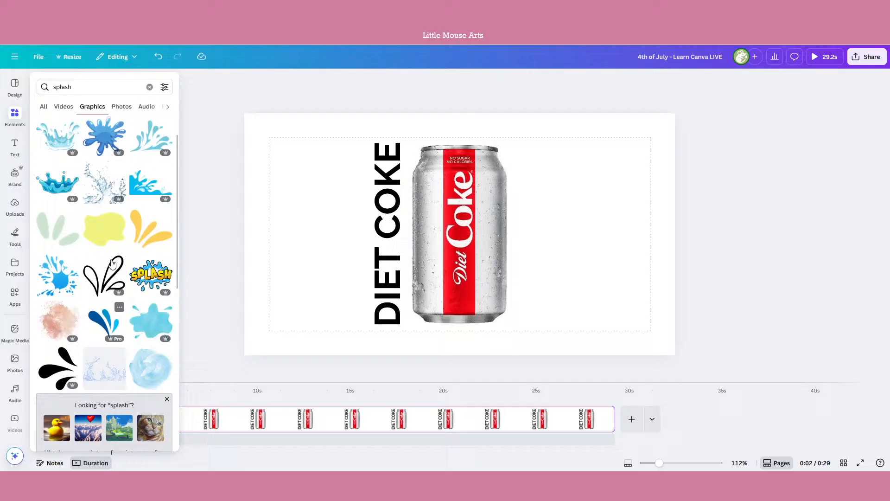
pyautogui.click(104, 185)
pyautogui.click(448, 80)
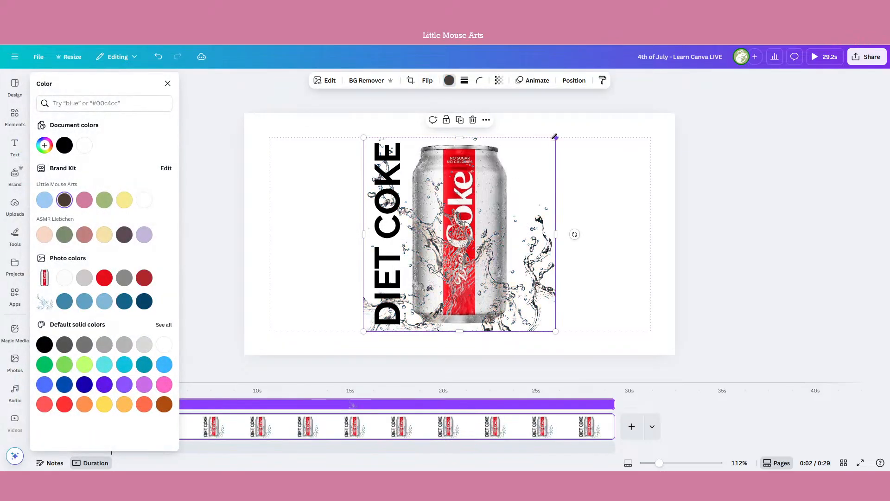
# Step: Enlarge the splash to about 1234.5 by 1245.4 px, tilt it to about -9°, and place it over the page's right half
pyautogui.moveTo(555, 137); pyautogui.dragTo(641, 52)
pyautogui.moveTo(592, 206); pyautogui.dragTo(541, 258)
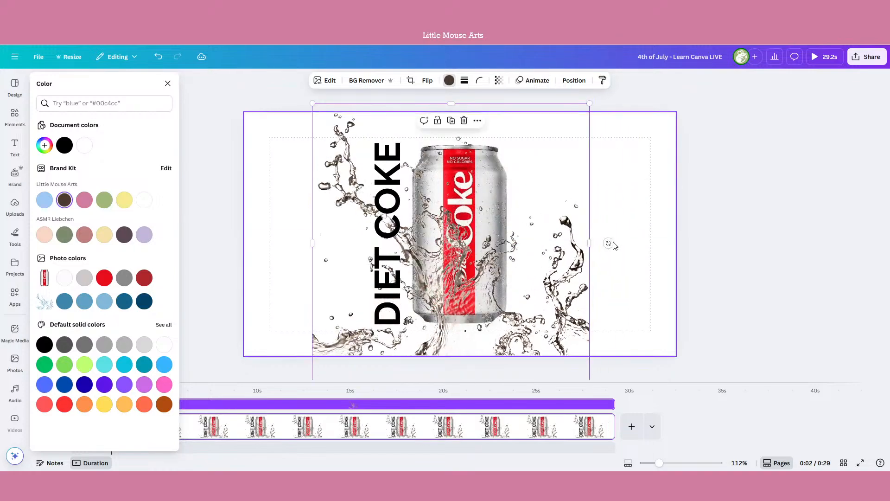
pyautogui.moveTo(609, 243); pyautogui.dragTo(706, 319)
pyautogui.moveTo(773, 297); pyautogui.dragTo(748, 244)
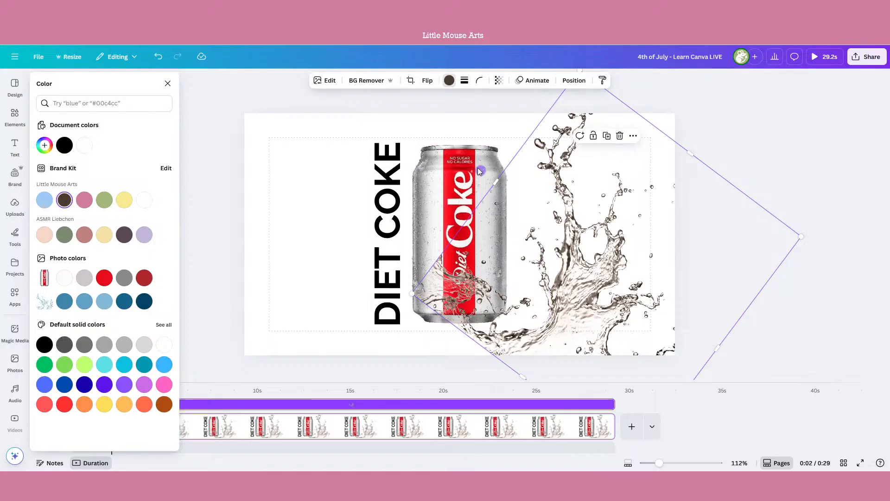
pyautogui.moveTo(480, 172); pyautogui.dragTo(710, 234)
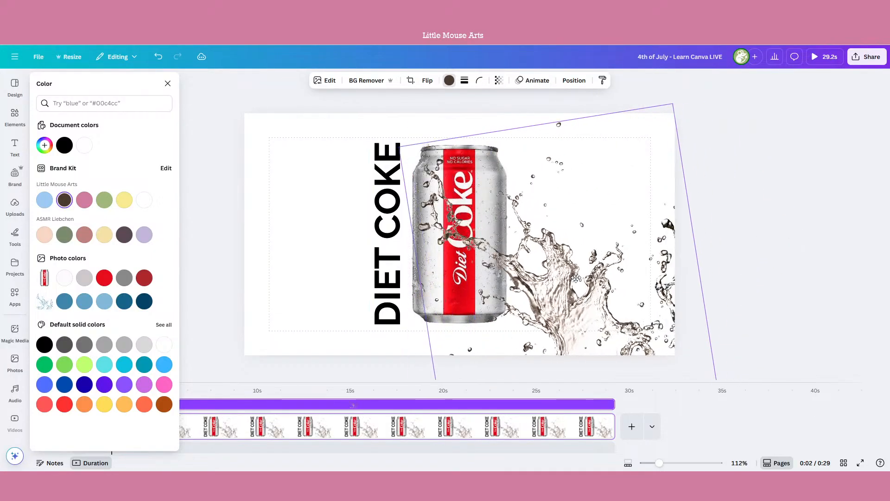
# Step: Send the splash to the very back of the page and remove the background from the can image
pyautogui.click(566, 83)
pyautogui.click(98, 104)
pyautogui.click(155, 148)
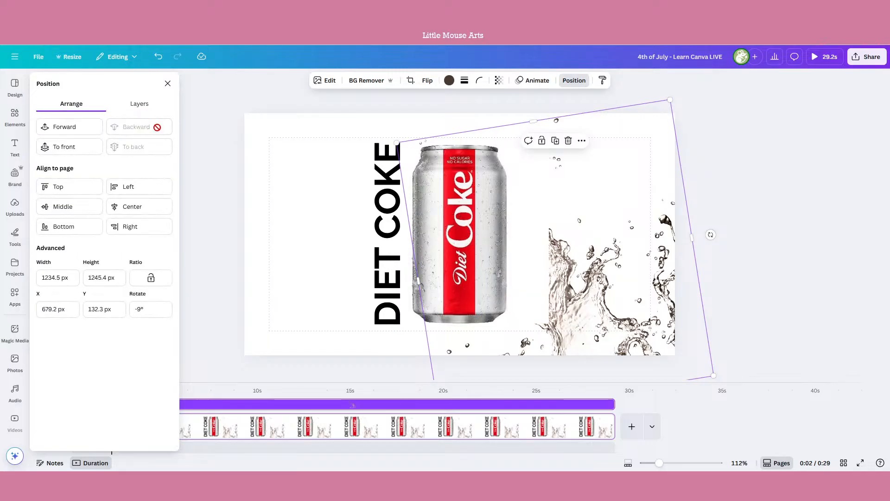
pyautogui.click(390, 153)
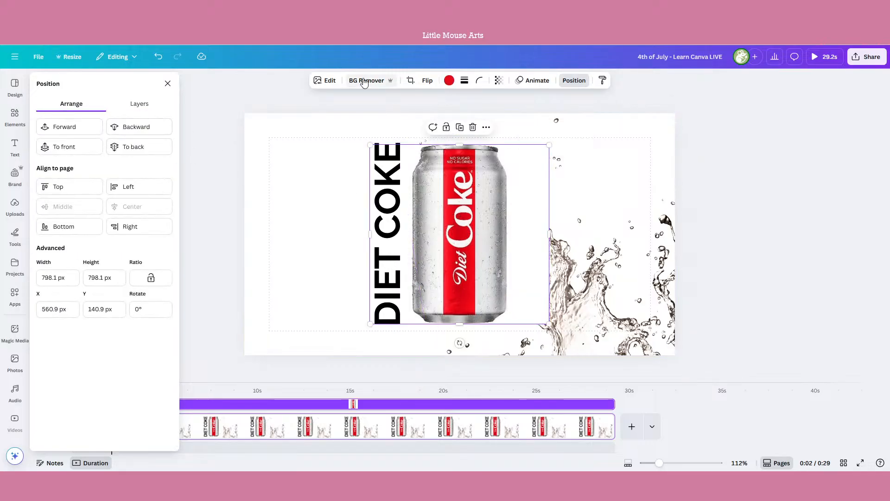
pyautogui.click(365, 81)
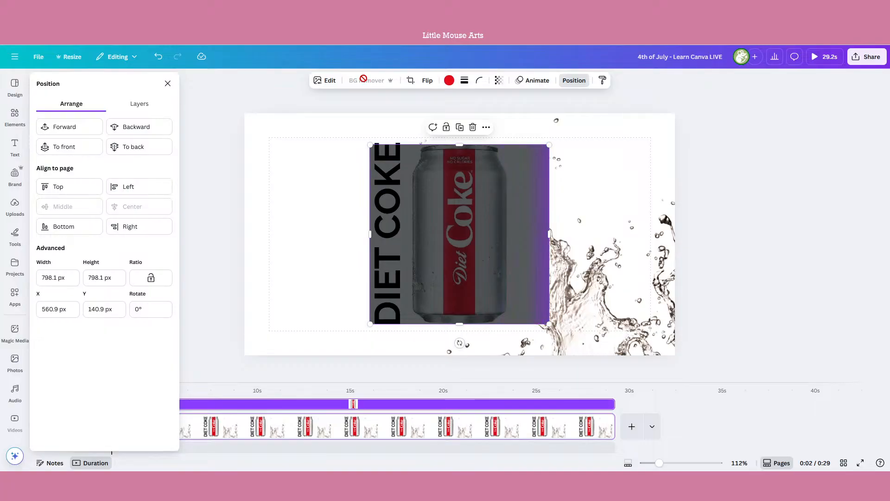
pyautogui.click(745, 231)
# Step: Apply the Ink reveal animation to the splash on enter, using the Flow style
pyautogui.click(629, 219)
pyautogui.click(538, 81)
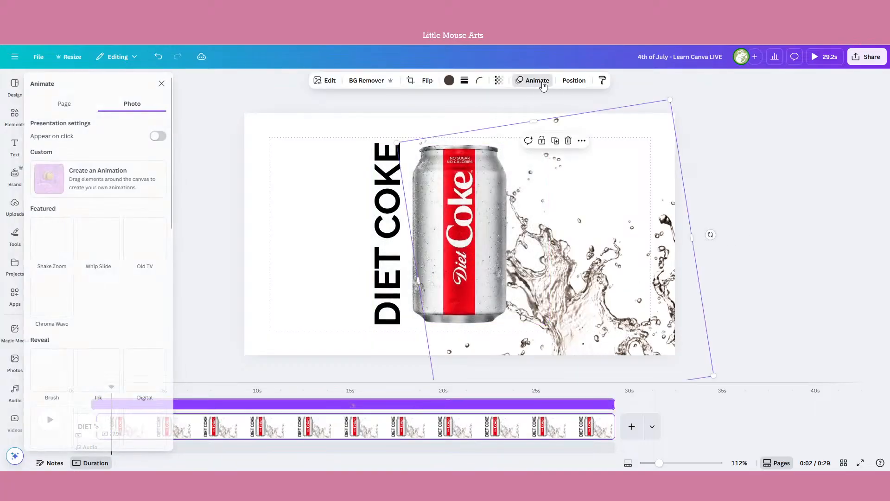
pyautogui.scroll(-3, 124, 163)
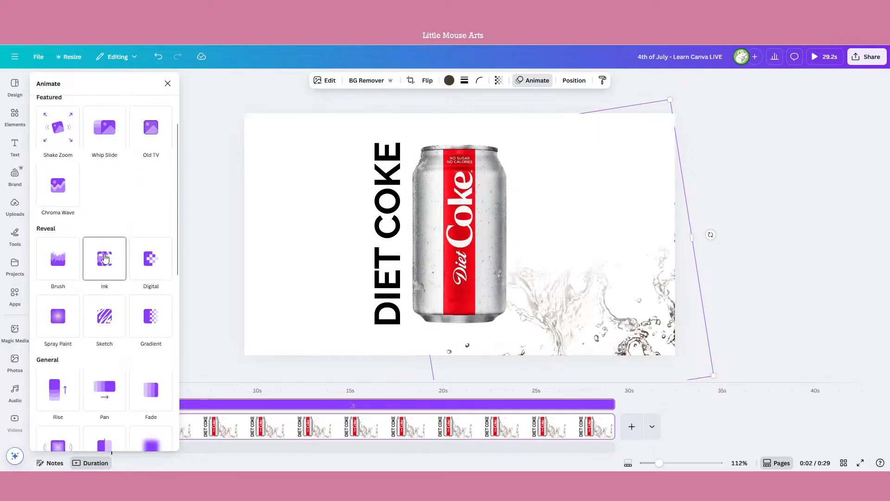
pyautogui.click(105, 258)
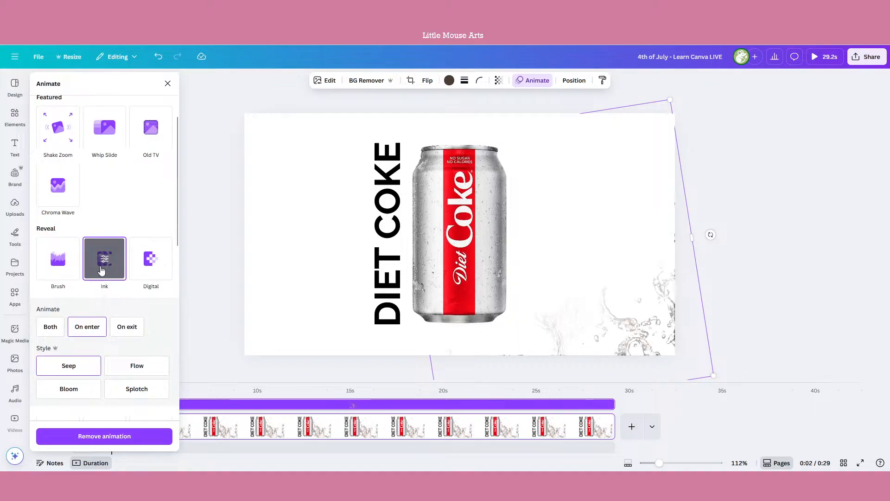
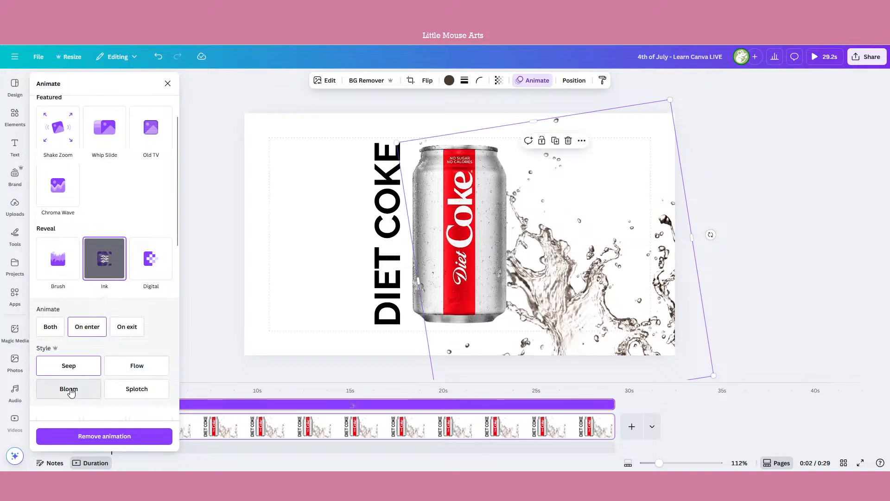
pyautogui.click(126, 369)
pyautogui.click(760, 159)
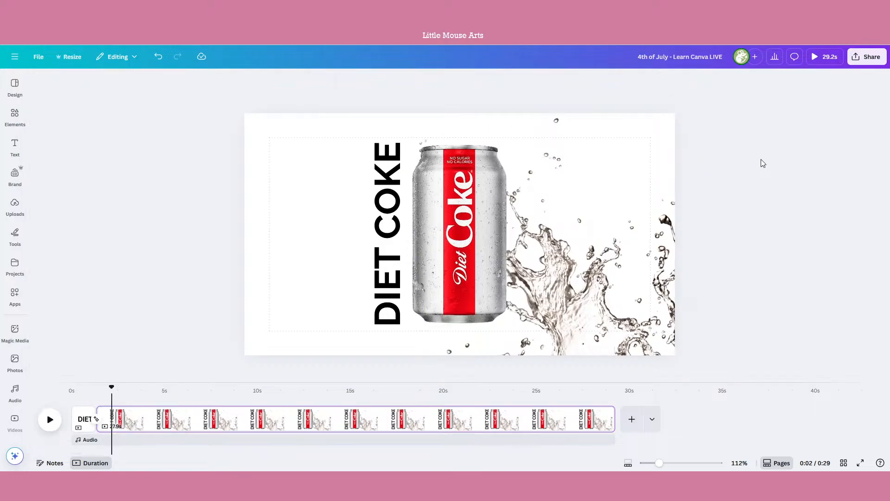
# Step: Play the video from the start and split the can page just before the 3-second mark
pyautogui.moveTo(113, 390); pyautogui.dragTo(54, 399)
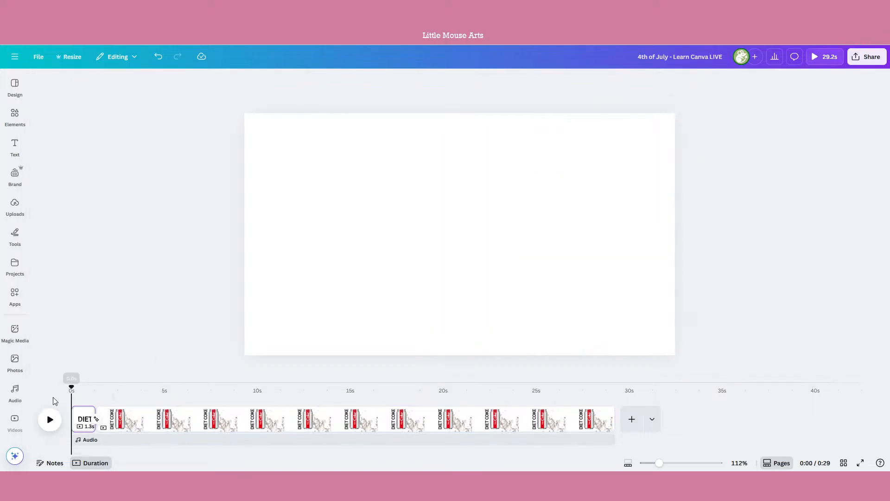
pyautogui.click(49, 419)
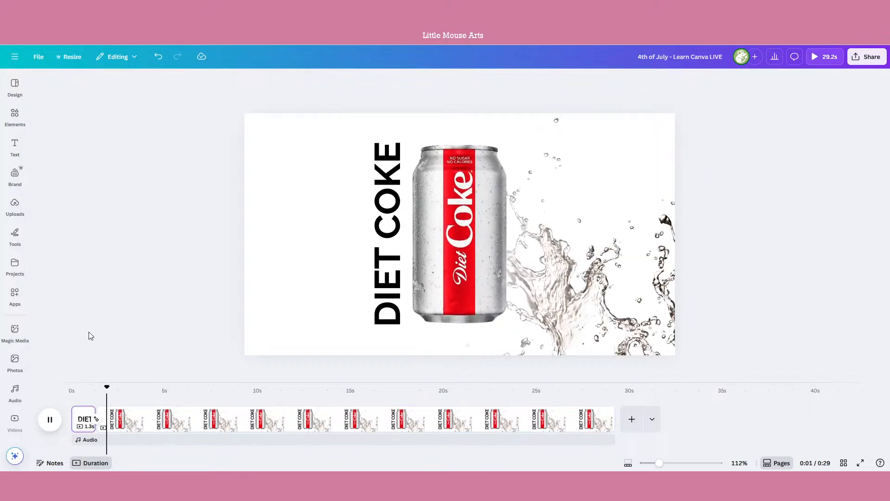
pyautogui.press('space')
pyautogui.press('s')
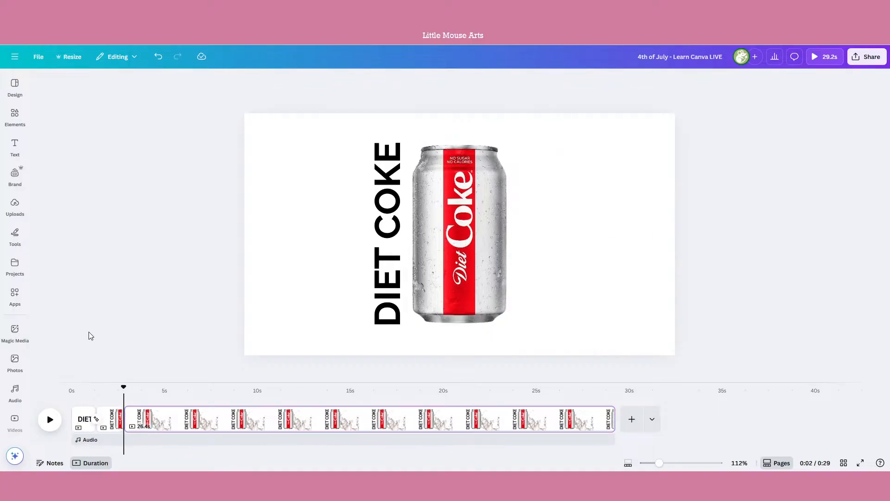
pyautogui.press('space')
pyautogui.press('space')
# Step: Remove the animation from the splash on the second part of the split can page
pyautogui.click(616, 291)
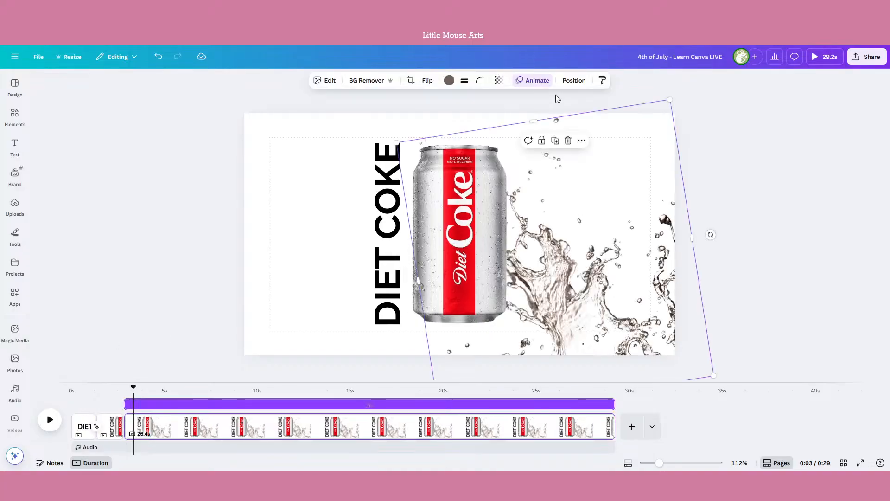
pyautogui.click(533, 81)
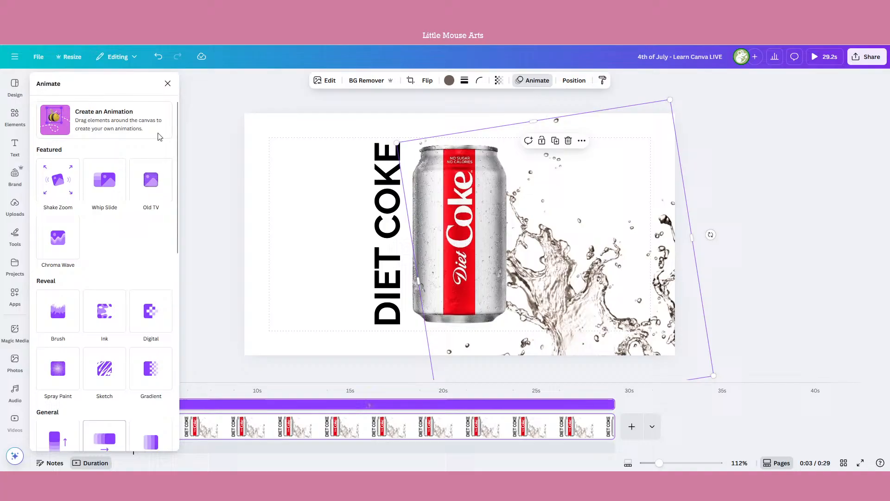
pyautogui.click(167, 84)
# Step: Create a custom animation for the can by recording a small movement path around its current place
pyautogui.click(497, 215)
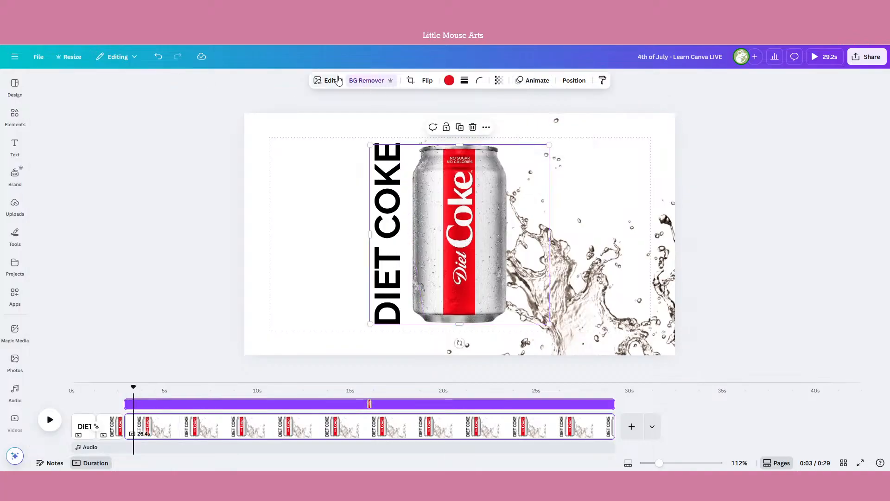
pyautogui.click(537, 81)
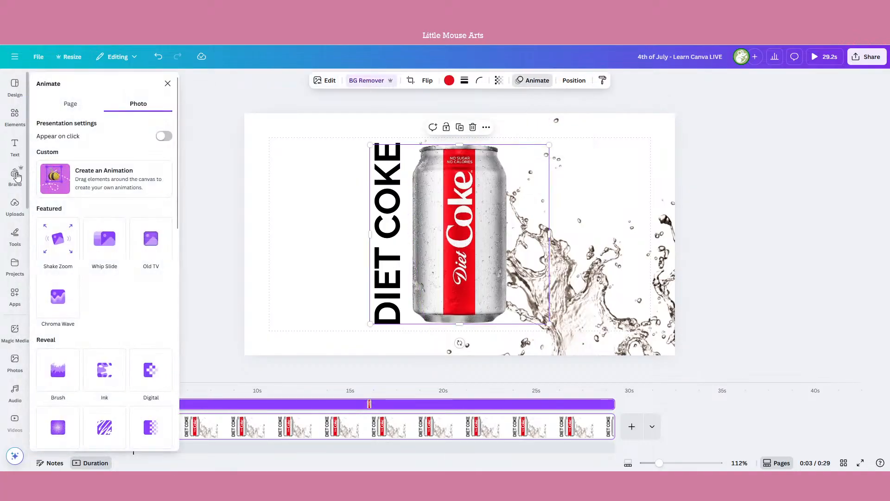
pyautogui.click(95, 188)
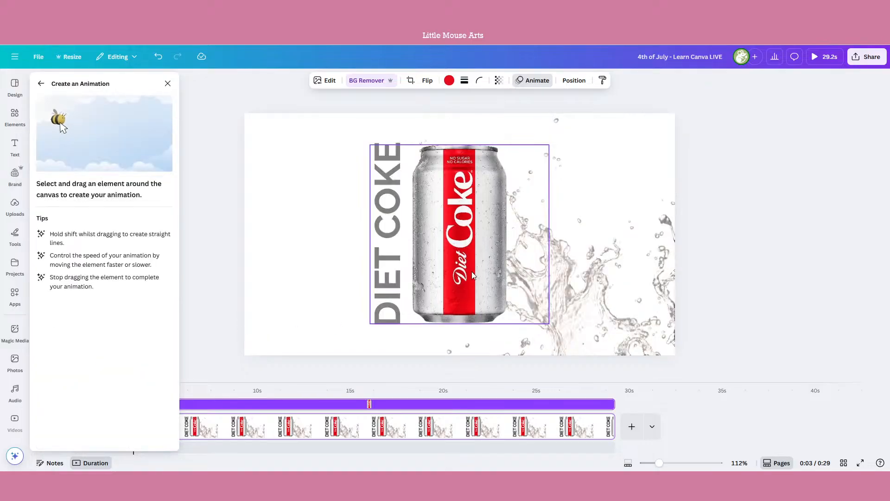
pyautogui.moveTo(469, 267)
pyautogui.mouseDown()
pyautogui.moveTo(460, 263)
pyautogui.moveTo(482, 257)
pyautogui.moveTo(468, 252)
pyautogui.moveTo(474, 263)
pyautogui.moveTo(464, 267)
pyautogui.moveTo(477, 261)
pyautogui.moveTo(471, 252)
pyautogui.moveTo(471, 261)
pyautogui.mouseUp()
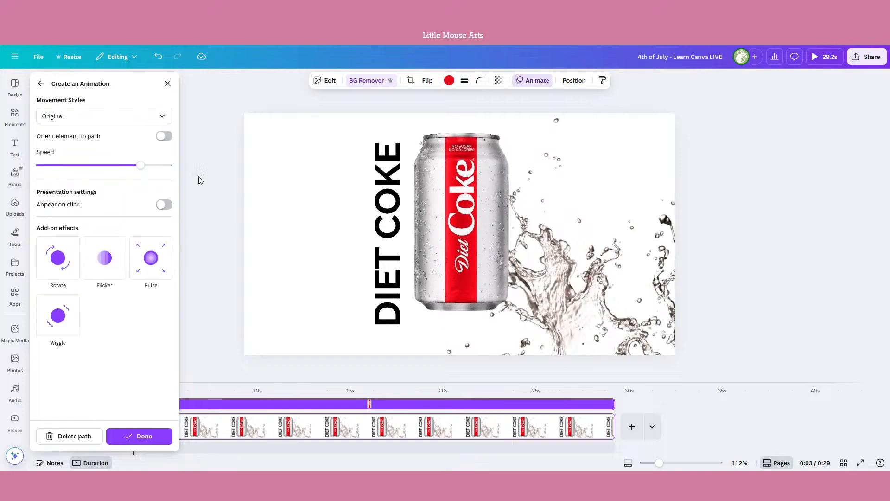
# Step: Set the can animation's movement style to Smooth, raise its speed slightly, and finish the animation
pyautogui.click(134, 109)
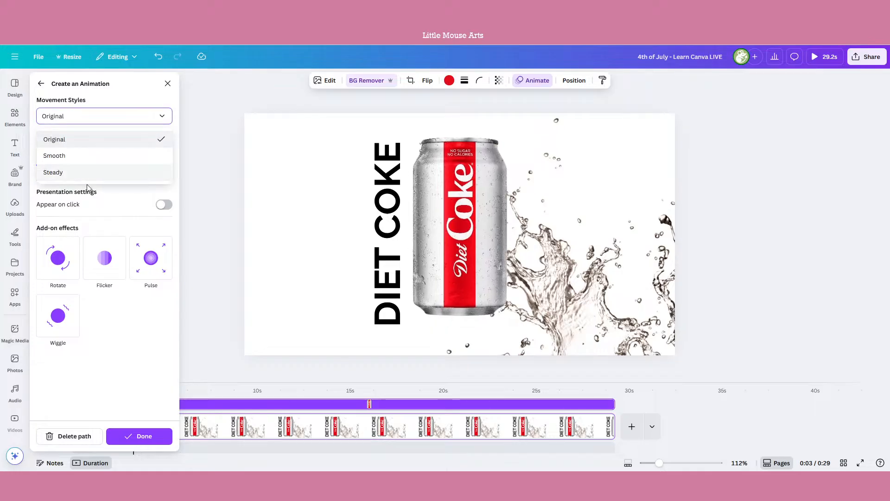
pyautogui.click(84, 179)
pyautogui.click(84, 117)
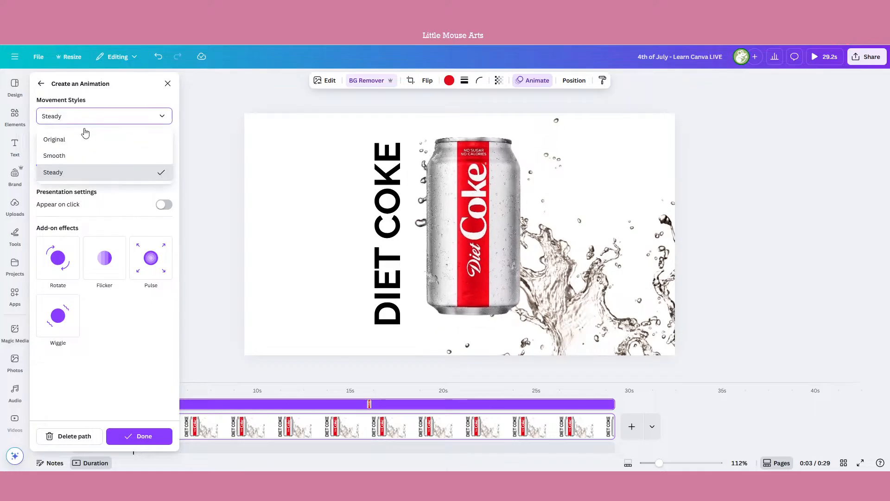
pyautogui.click(84, 155)
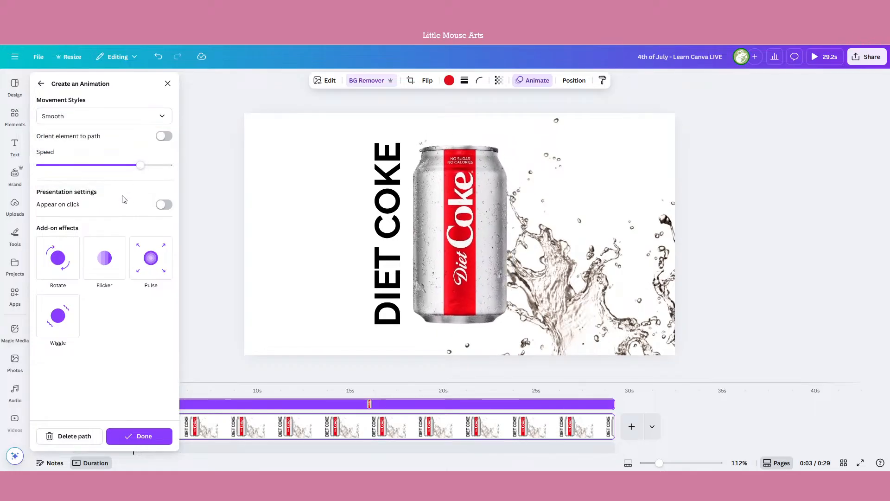
pyautogui.moveTo(139, 166); pyautogui.dragTo(110, 170)
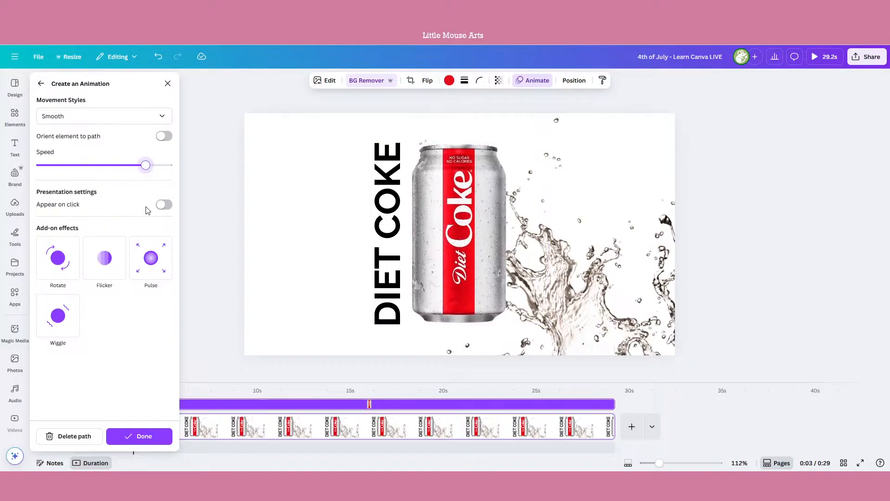
pyautogui.click(162, 439)
pyautogui.click(161, 302)
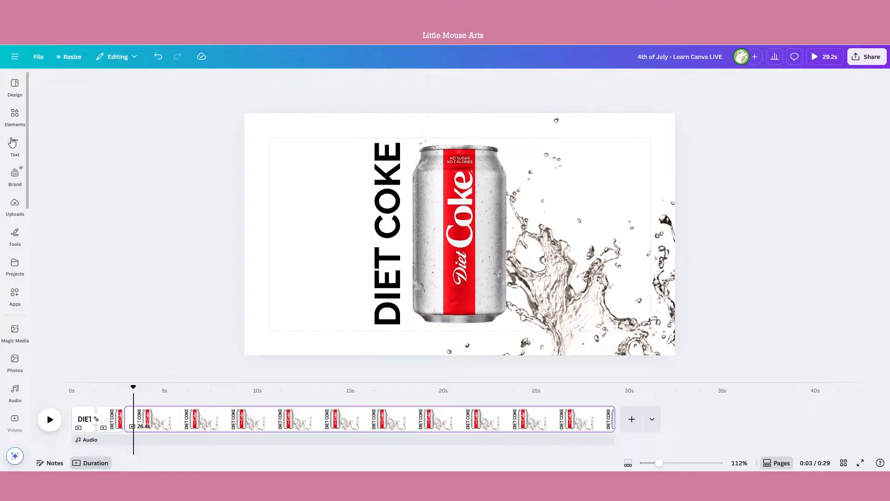
# Step: Search the elements library's graphics for "lemons" and refine the search to "lemon slices"
pyautogui.click(15, 146)
pyautogui.click(15, 116)
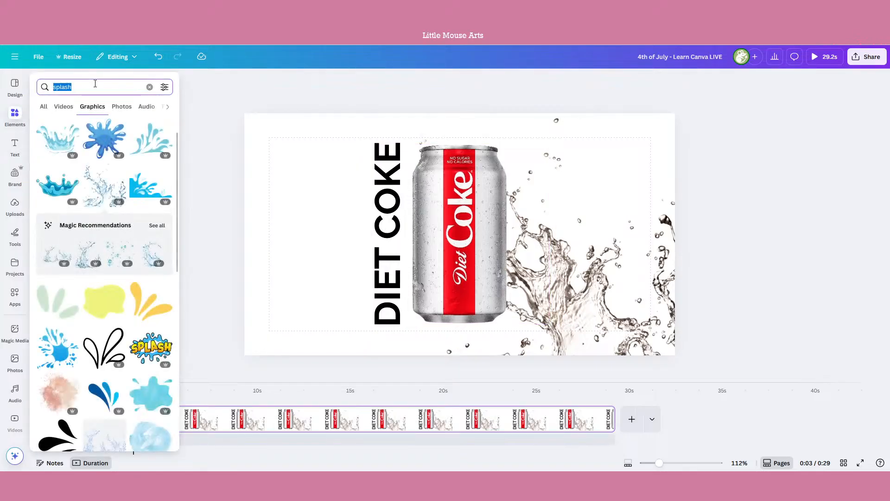
pyautogui.write('lemons')
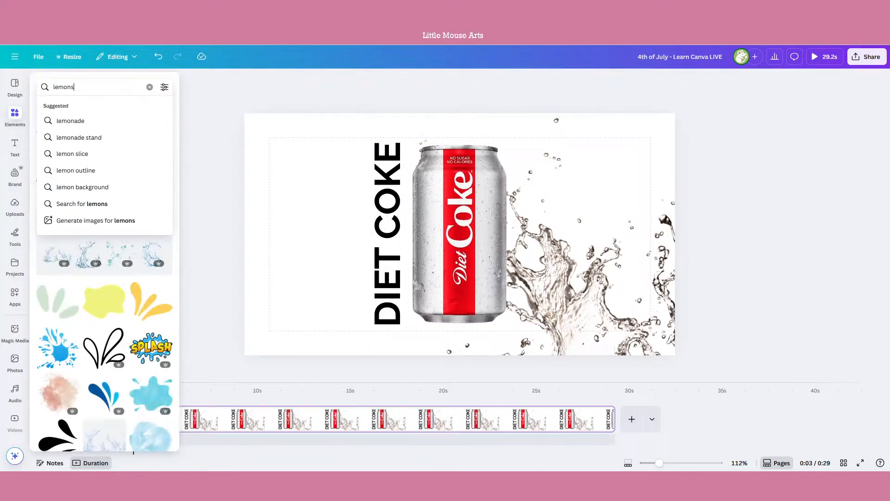
pyautogui.press('Return')
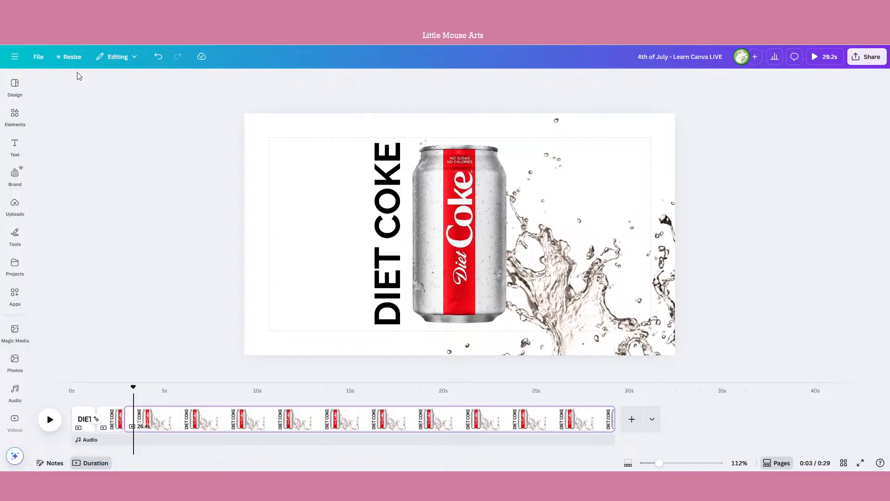
pyautogui.click(15, 116)
pyautogui.click(71, 88)
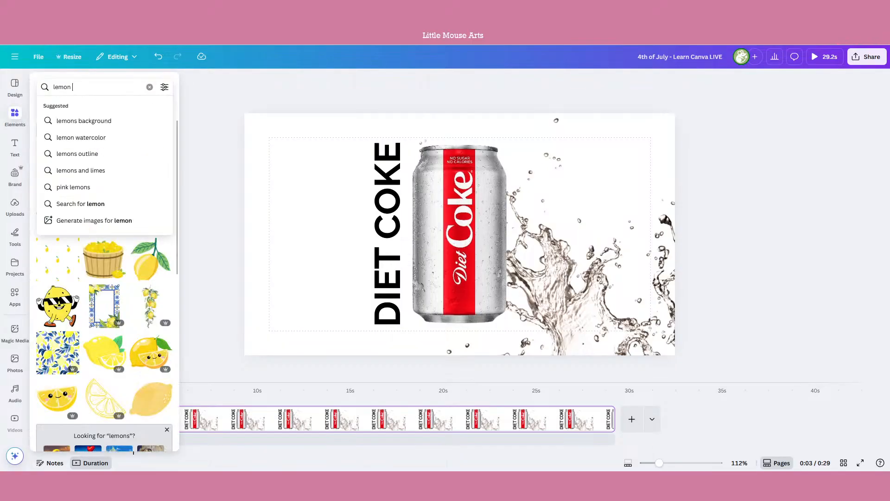
pyautogui.write('slcies')
pyautogui.press('Return')
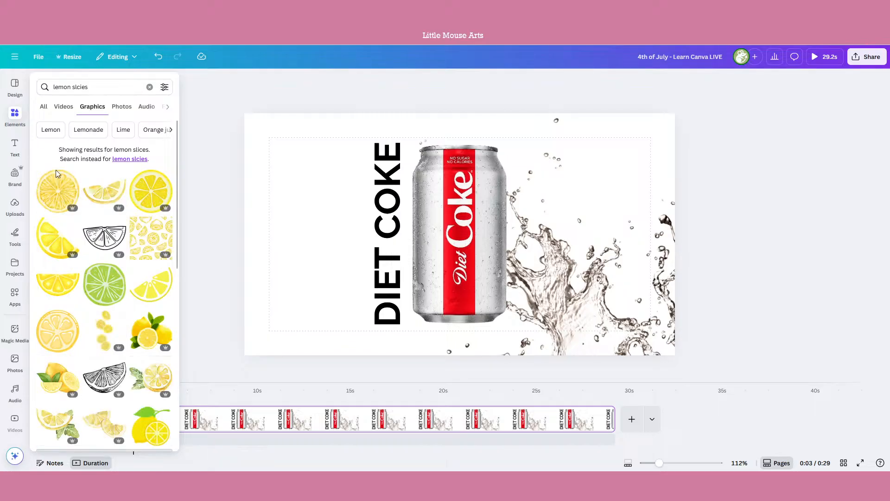
# Step: Add the two-wedge lemon photo from the lemon slices photo results, shrink it, and place it overlapping the can's upper-right edge
pyautogui.scroll(-3, 59, 205)
pyautogui.click(122, 106)
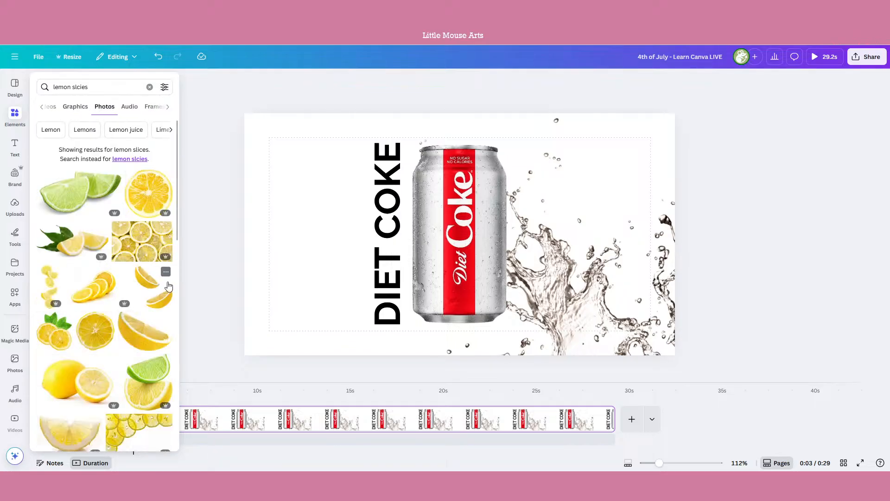
pyautogui.click(168, 287)
pyautogui.moveTo(512, 232); pyautogui.dragTo(383, 173)
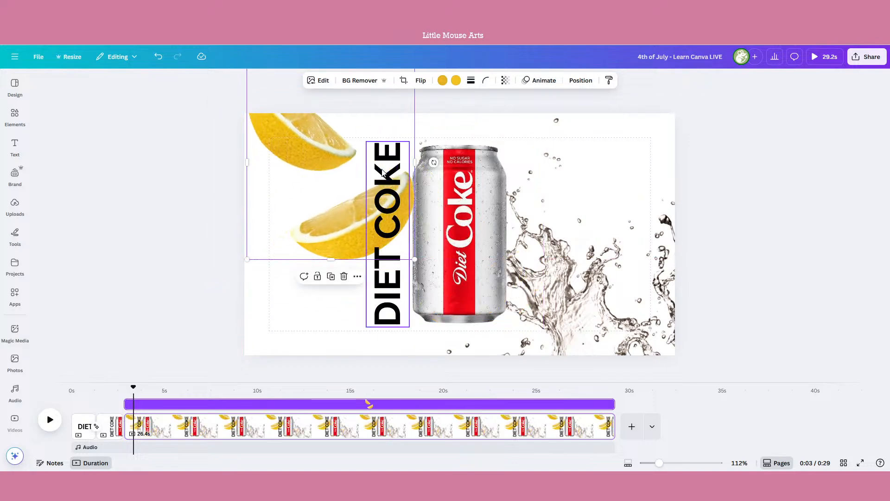
pyautogui.moveTo(245, 261); pyautogui.dragTo(309, 189)
pyautogui.moveTo(333, 124); pyautogui.dragTo(487, 141)
# Step: Duplicate the lemon photo, flip and rotate the copy, and position it over the lower end of the DIET COKE title
pyautogui.hotkey('ctrl', 'd')
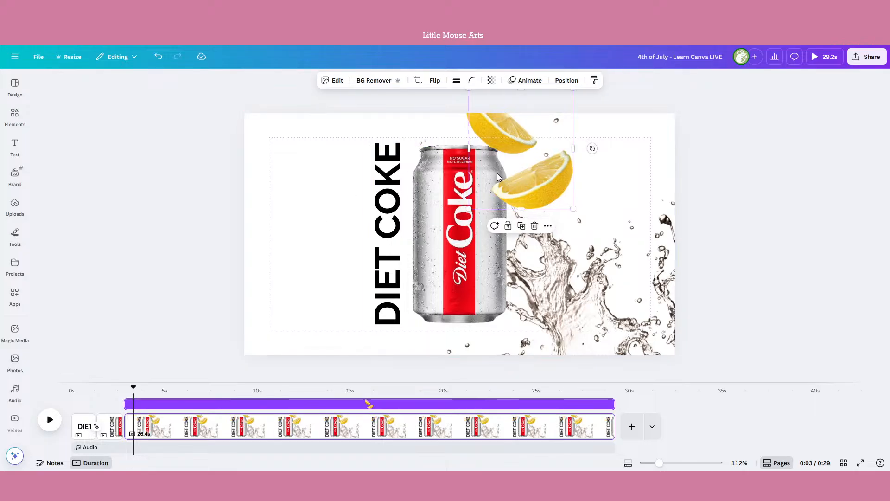
pyautogui.moveTo(497, 174); pyautogui.dragTo(247, 296)
pyautogui.moveTo(341, 272)
pyautogui.mouseDown()
pyautogui.moveTo(296, 169)
pyautogui.moveTo(350, 264)
pyautogui.mouseUp()
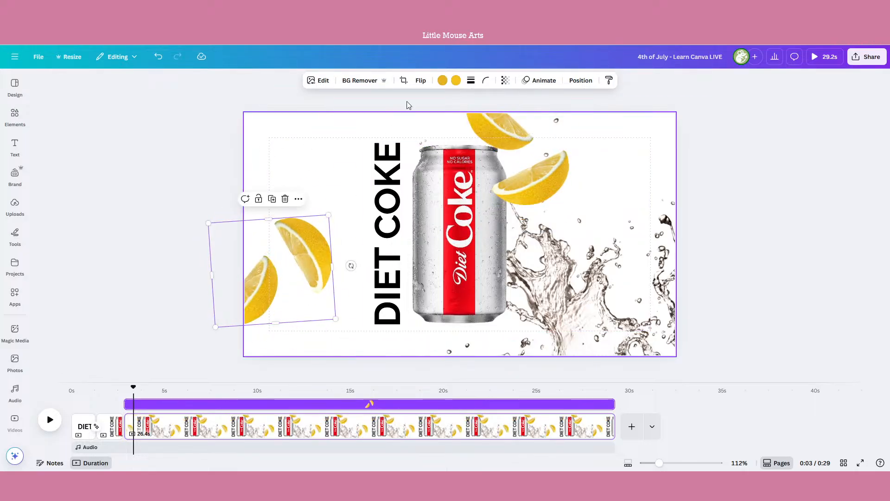
pyautogui.click(420, 80)
pyautogui.click(423, 99)
pyautogui.click(317, 289)
pyautogui.moveTo(316, 289); pyautogui.dragTo(378, 311)
pyautogui.moveTo(412, 288); pyautogui.dragTo(249, 258)
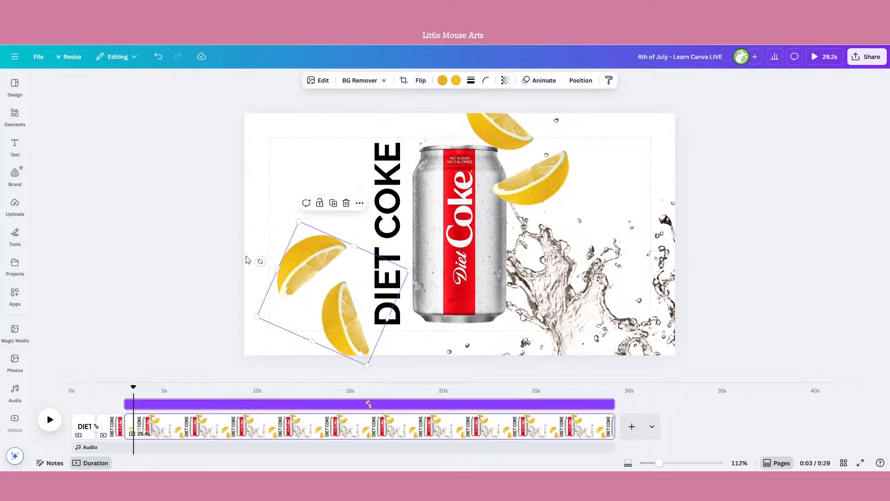
pyautogui.moveTo(349, 290); pyautogui.dragTo(407, 320)
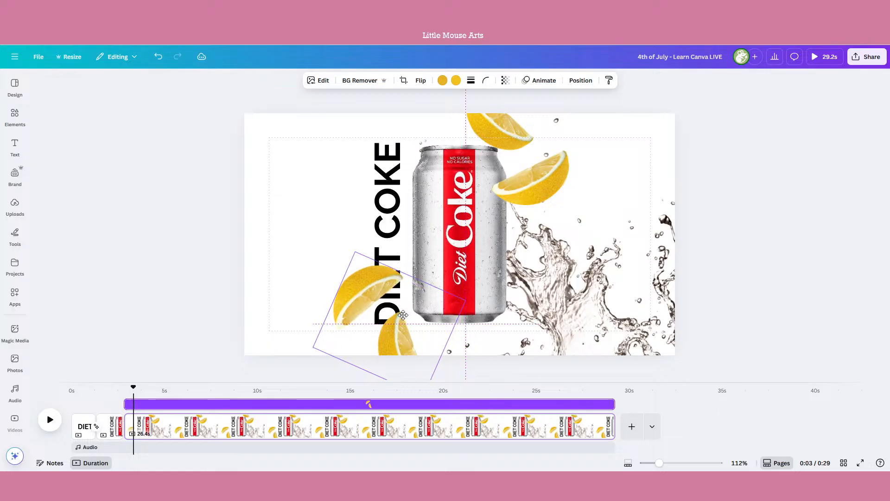
# Step: Duplicate the DIET COKE title and align the copy exactly over the original, in front of the lemon slices
pyautogui.click(395, 249)
pyautogui.press('Delete')
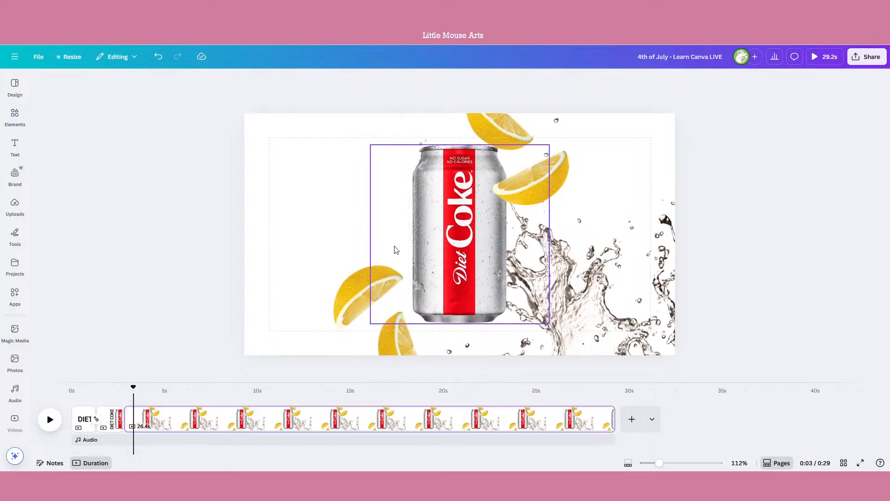
pyautogui.hotkey('ctrl', 'z')
pyautogui.hotkey('ctrl', 'v')
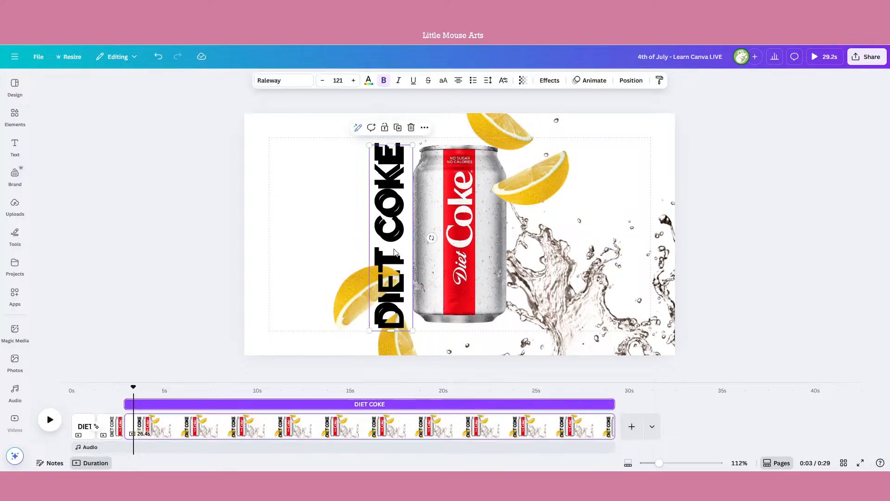
pyautogui.doubleClick(395, 247)
pyautogui.click(295, 241)
pyautogui.moveTo(384, 226); pyautogui.dragTo(379, 222)
pyautogui.click(398, 273)
pyautogui.click(405, 289)
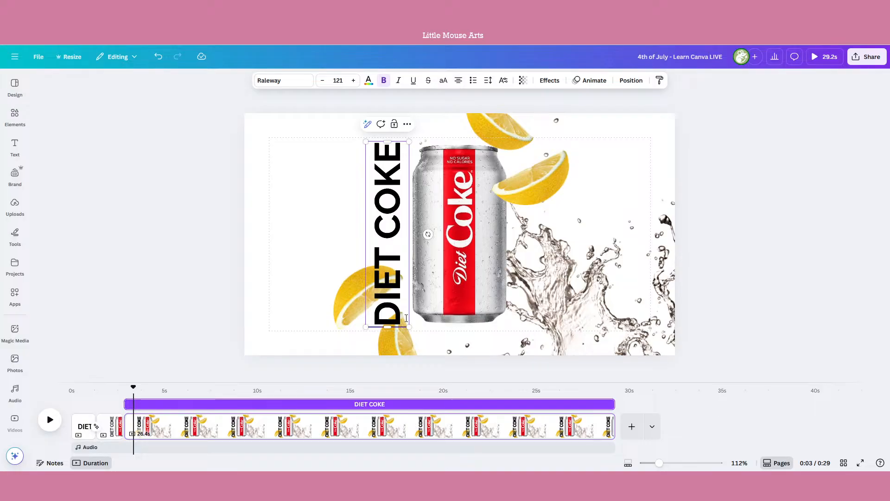
pyautogui.click(294, 265)
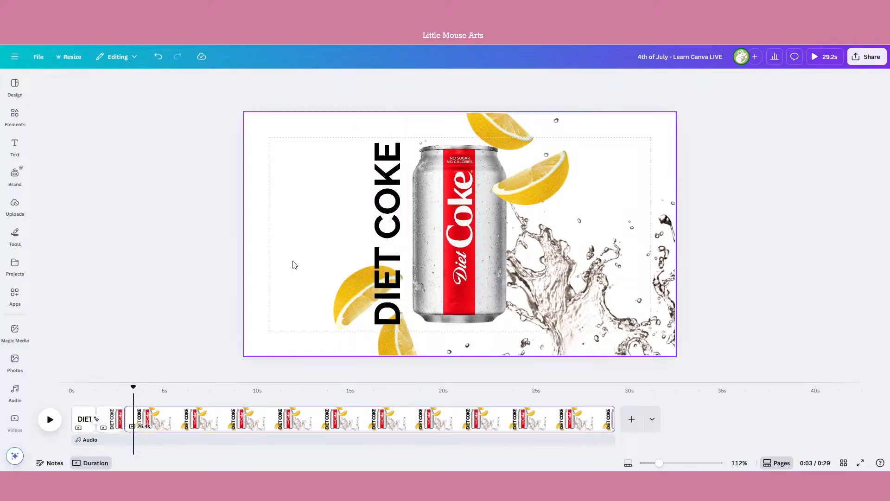
pyautogui.moveTo(381, 284)
pyautogui.mouseDown()
pyautogui.moveTo(374, 263)
pyautogui.moveTo(380, 287)
pyautogui.mouseUp()
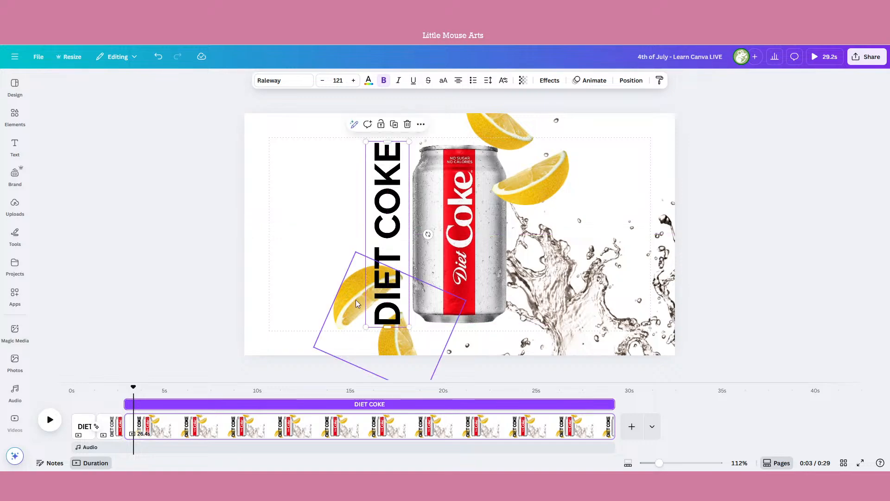
# Step: Layer an aligned copy of the lower lemon photo above the title and crop its upper edge so only the lower slice overlaps the lettering
pyautogui.click(355, 300)
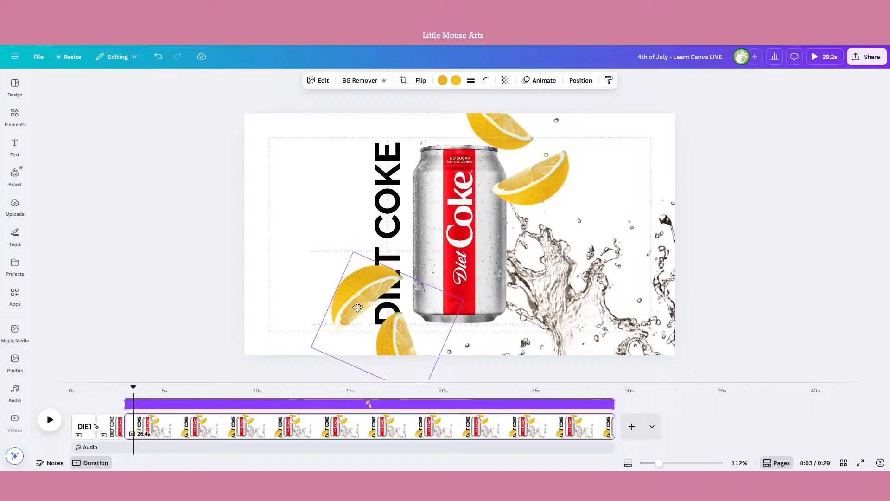
pyautogui.doubleClick(356, 306)
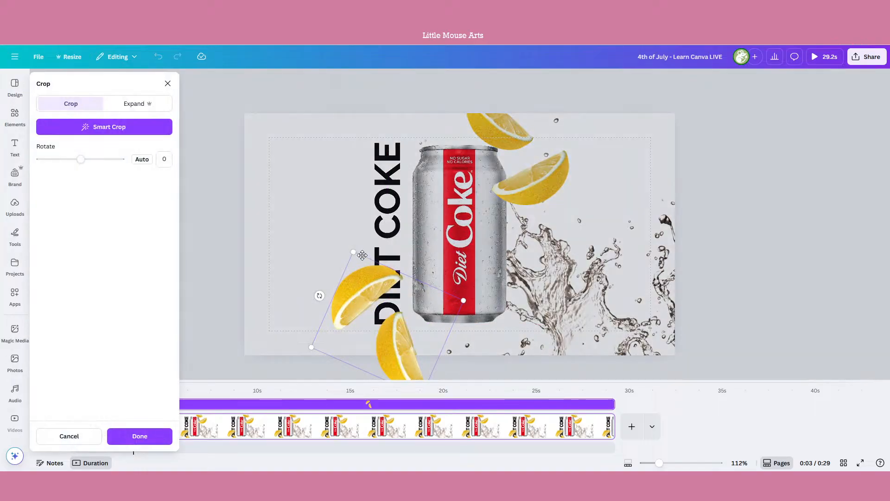
pyautogui.click(168, 84)
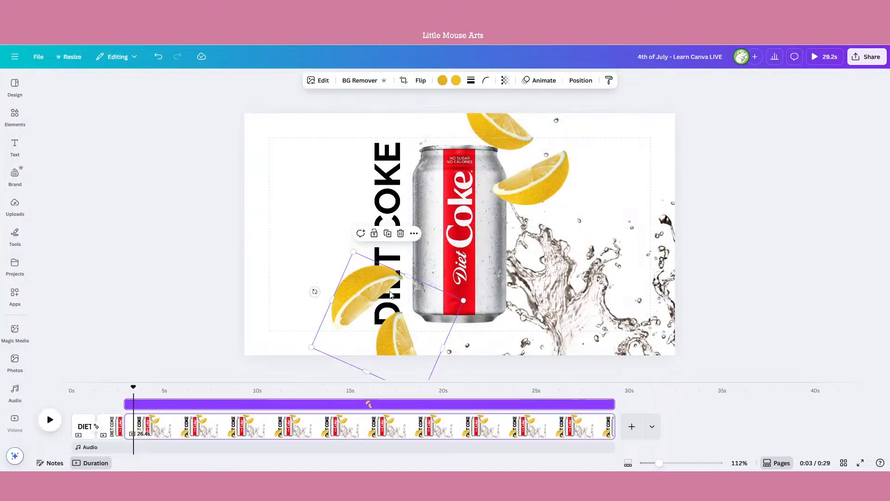
pyautogui.moveTo(400, 275); pyautogui.dragTo(387, 308)
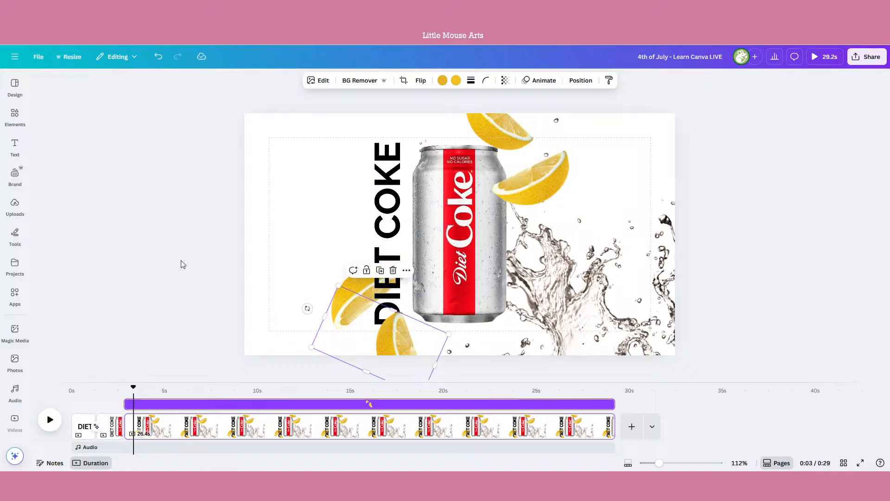
pyautogui.click(166, 258)
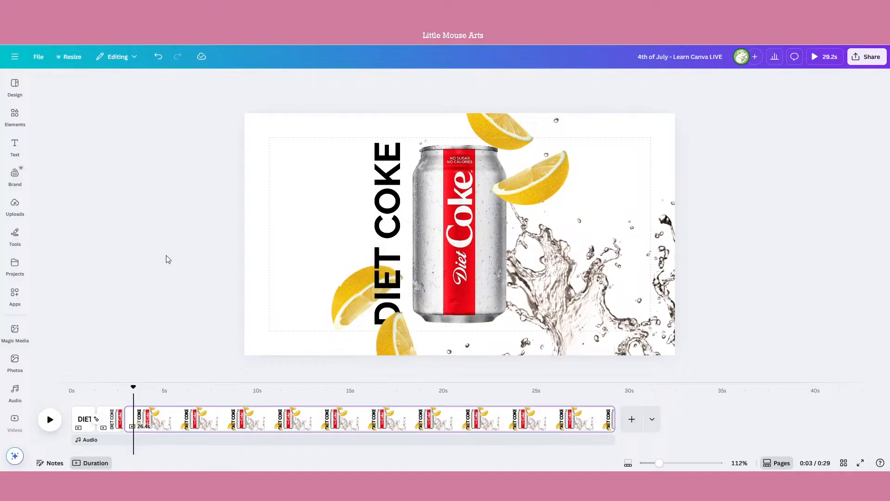
pyautogui.click(435, 344)
pyautogui.click(202, 291)
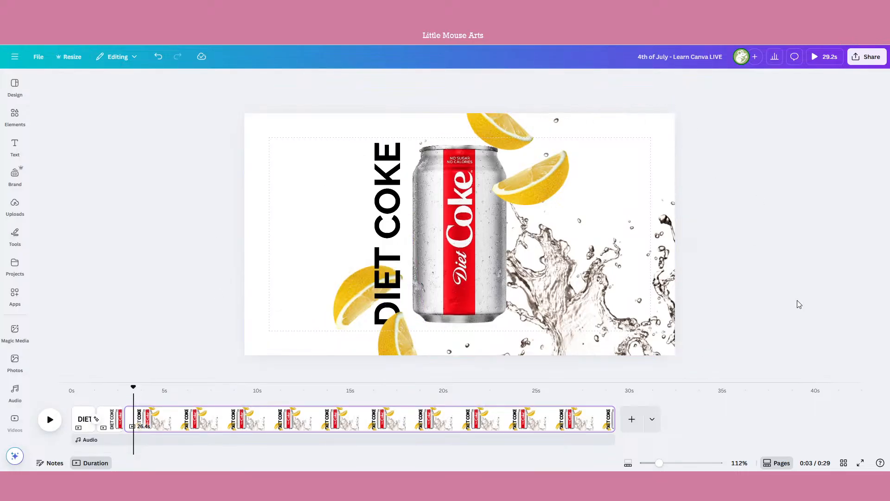
pyautogui.click(513, 130)
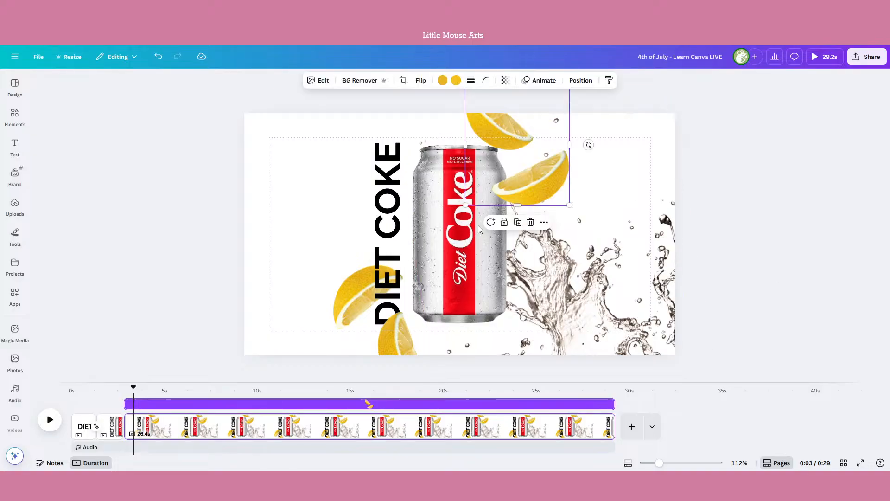
pyautogui.click(147, 221)
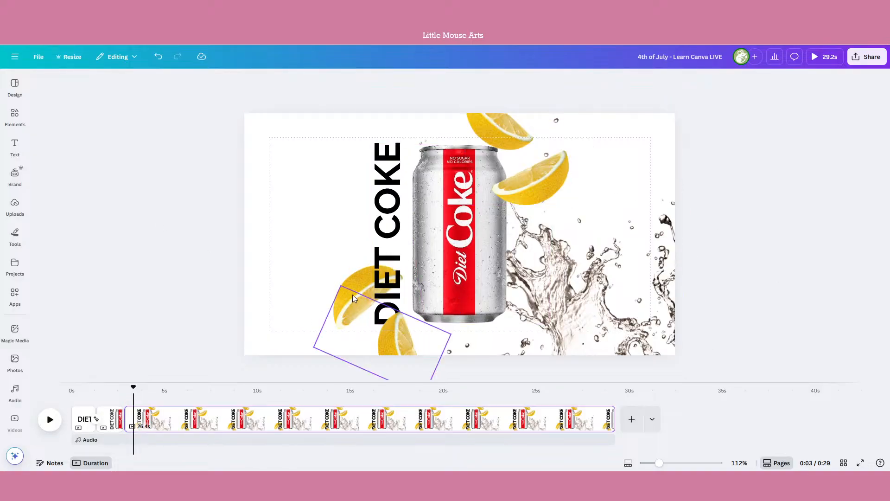
pyautogui.click(351, 282)
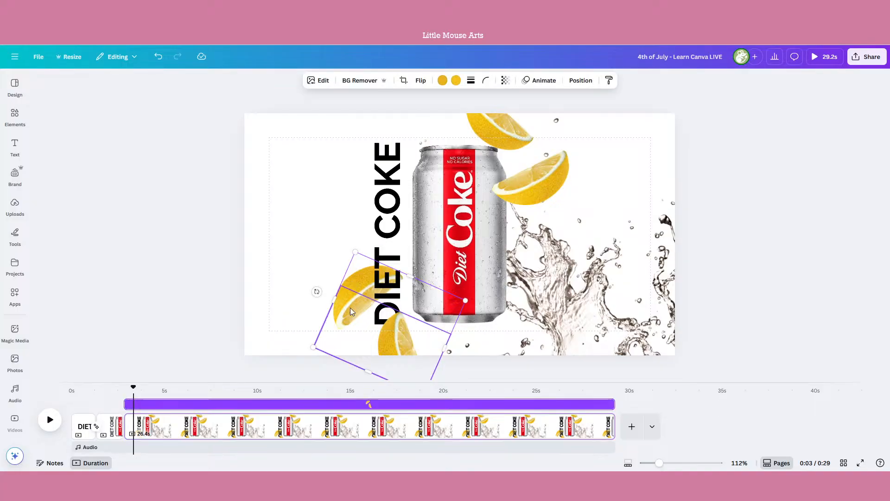
# Step: Apply the Drift animation to the lemon slices at the can's upper-right edge and adjust the animation's setting
pyautogui.click(560, 147)
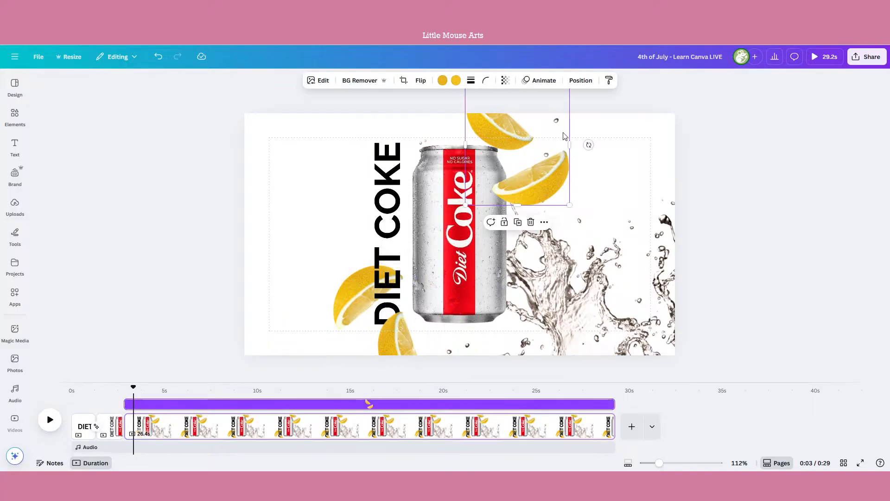
pyautogui.click(543, 81)
pyautogui.scroll(-8, 139, 278)
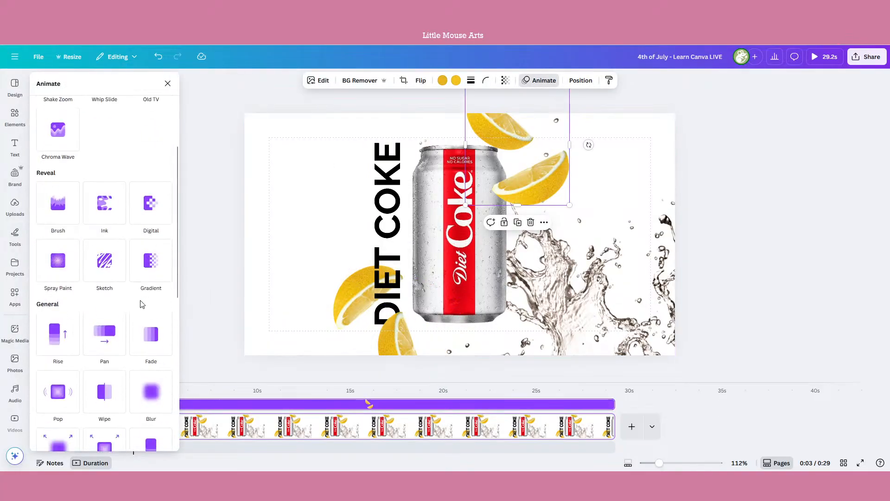
pyautogui.scroll(-1, 110, 299)
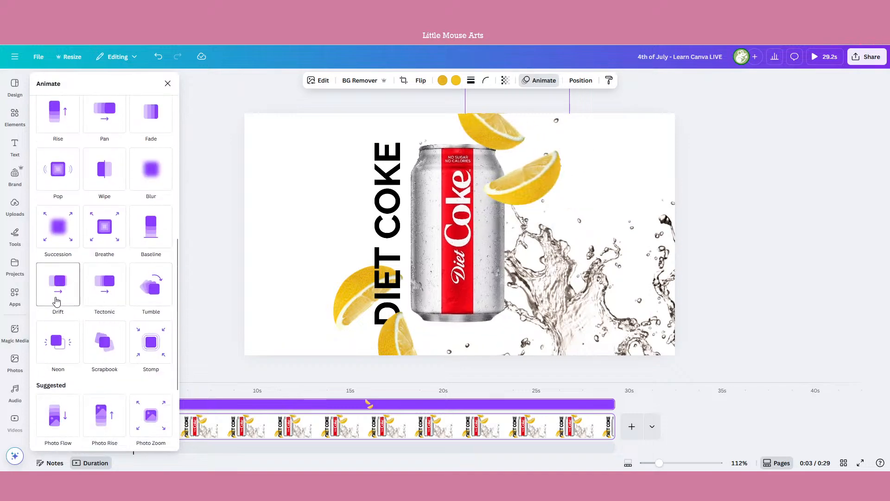
pyautogui.click(56, 301)
pyautogui.moveTo(103, 348); pyautogui.dragTo(172, 349)
# Step: Try grouping the two overlapping lower lemon photos and sending the group backward, and undo the change
pyautogui.click(400, 338)
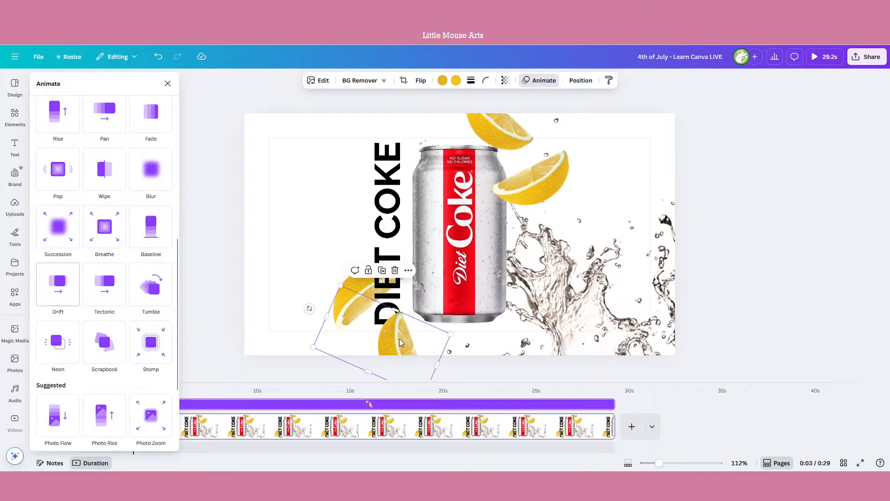
pyautogui.click(350, 287)
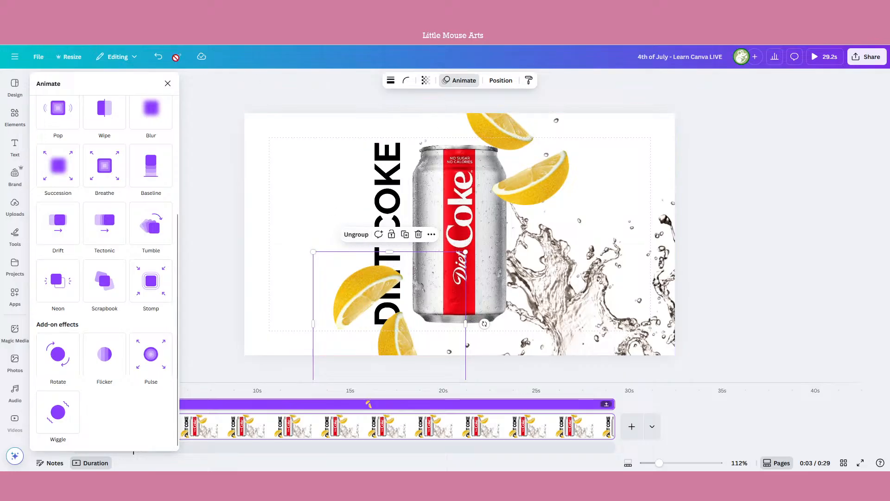
pyautogui.click(500, 81)
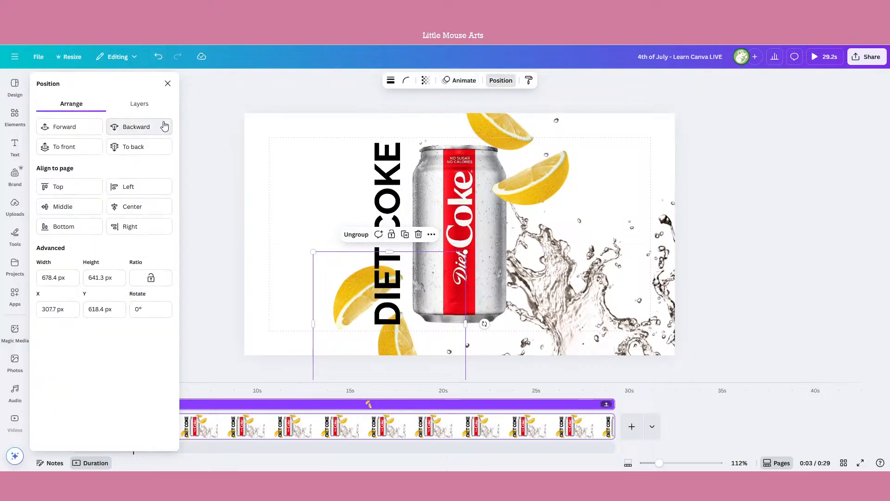
pyautogui.click(158, 63)
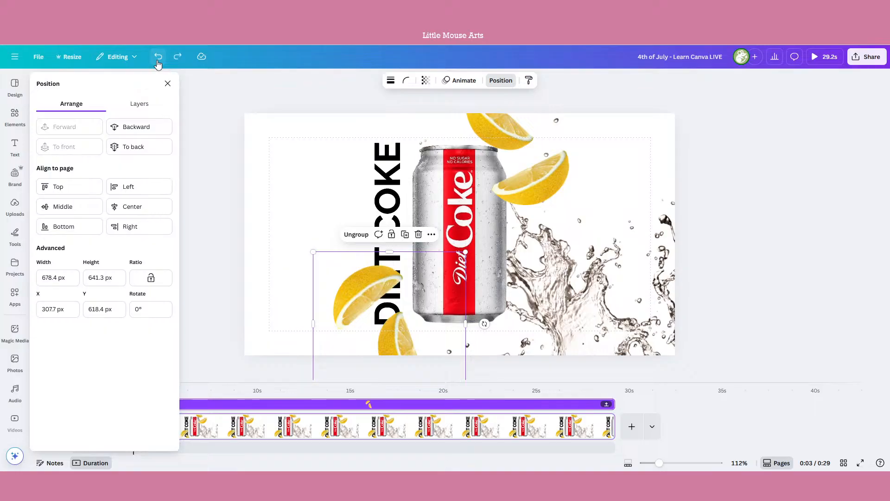
pyautogui.click(387, 340)
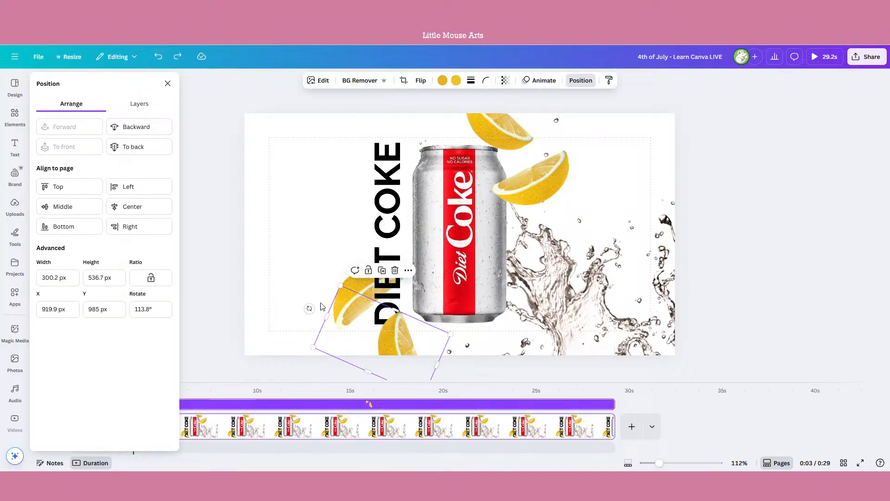
pyautogui.click(551, 87)
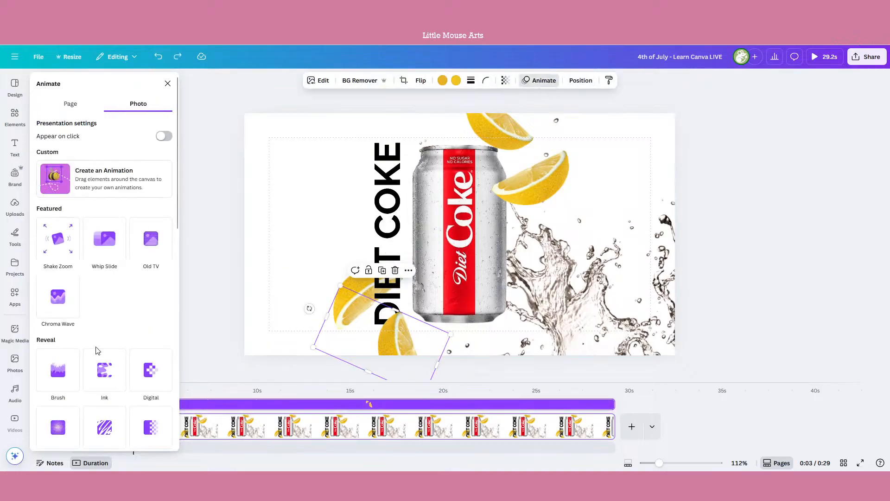
pyautogui.scroll(-5, 95, 352)
pyautogui.scroll(-2, 96, 357)
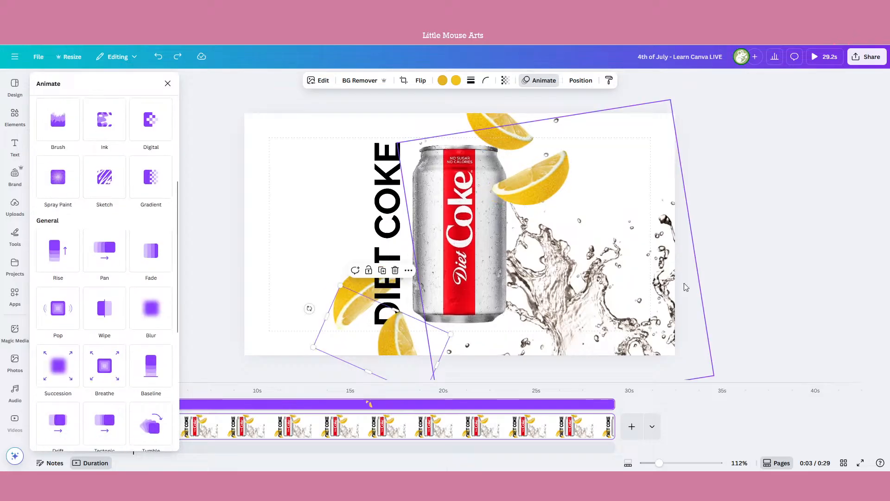
# Step: Play the design in the full preview to check the lemon slice page, and close the preview
pyautogui.click(745, 257)
pyautogui.click(824, 57)
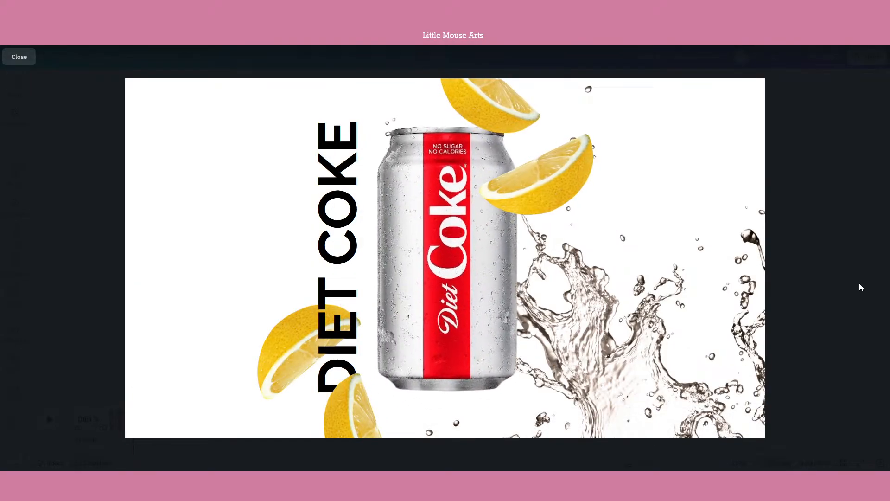
pyautogui.press('Escape')
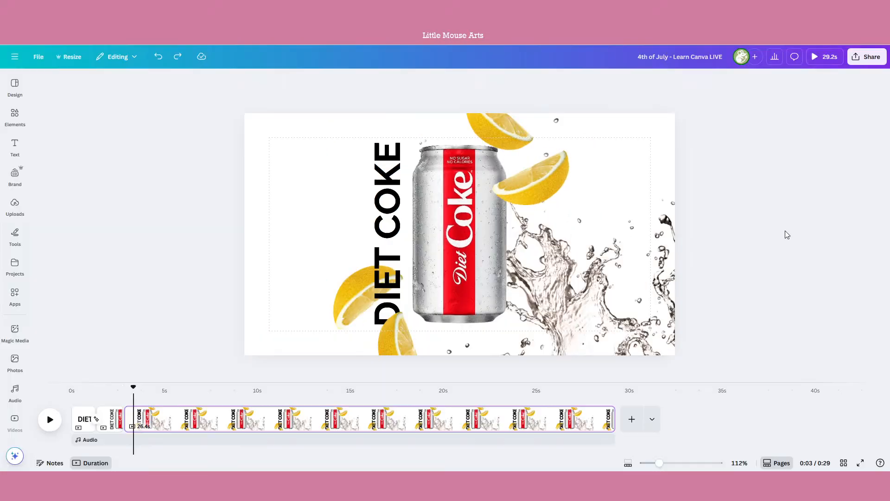
# Step: Delete the two Diet Coke can pages and clear the title from the remaining first page
pyautogui.click(626, 289)
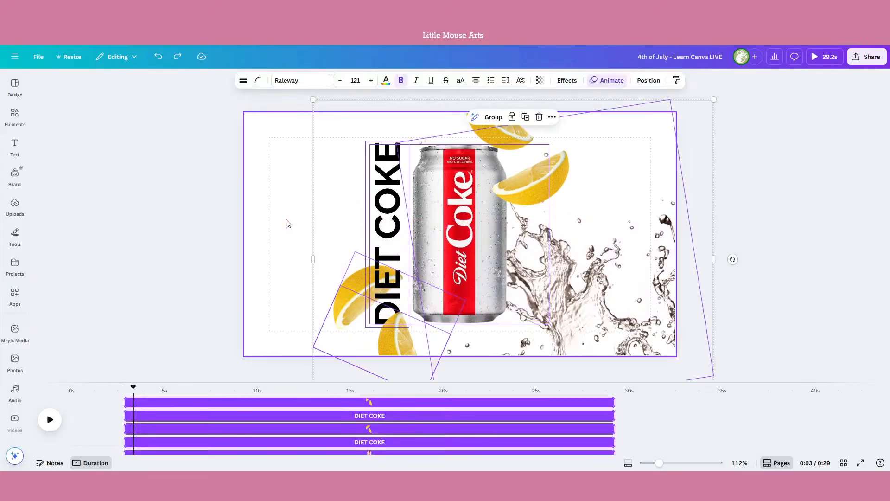
pyautogui.press('Delete')
pyautogui.click(263, 420)
pyautogui.press('Delete')
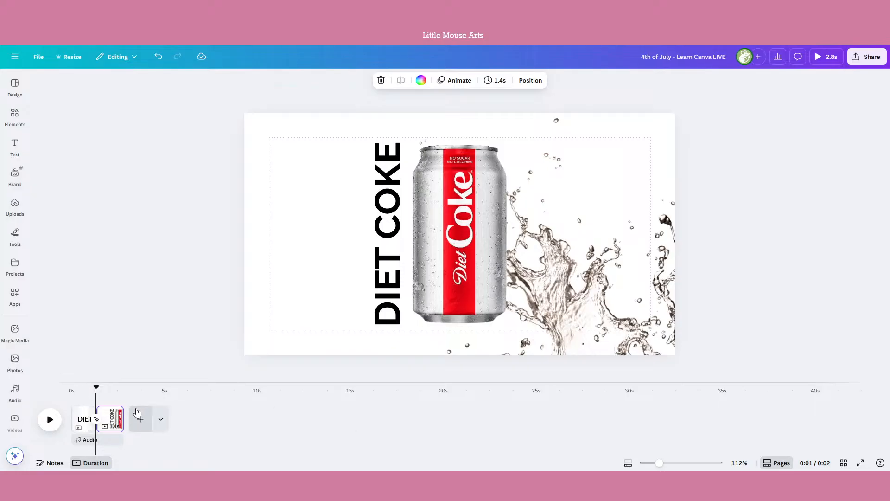
pyautogui.press('Delete')
pyautogui.click(364, 260)
pyautogui.press('Delete')
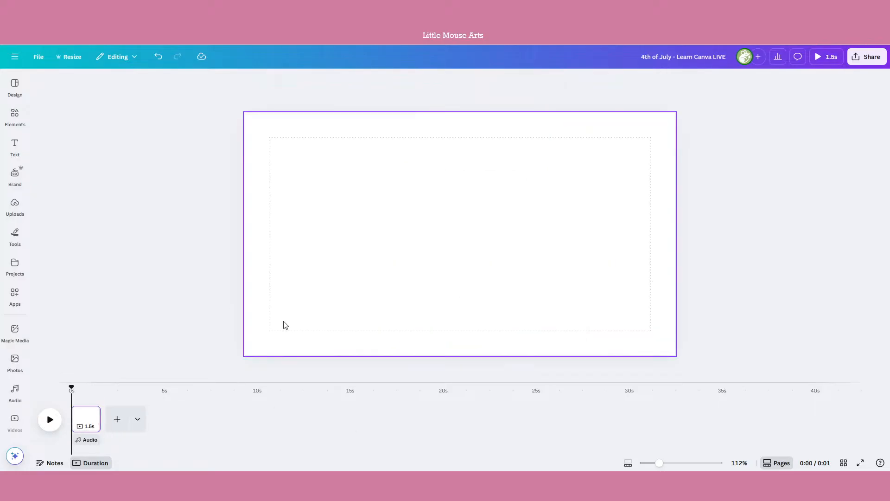
# Step: Extend the blank first page of the 4th of July video to 8.2 seconds
pyautogui.moveTo(100, 420); pyautogui.dragTo(224, 419)
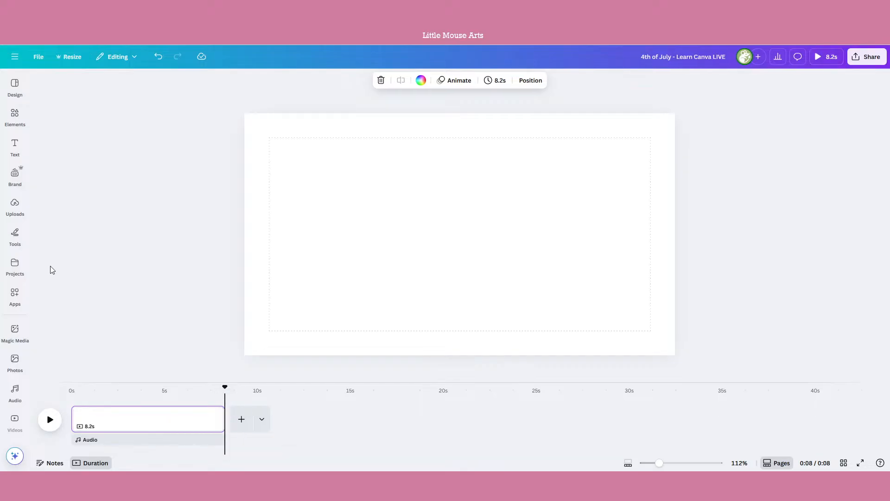
pyautogui.click(429, 228)
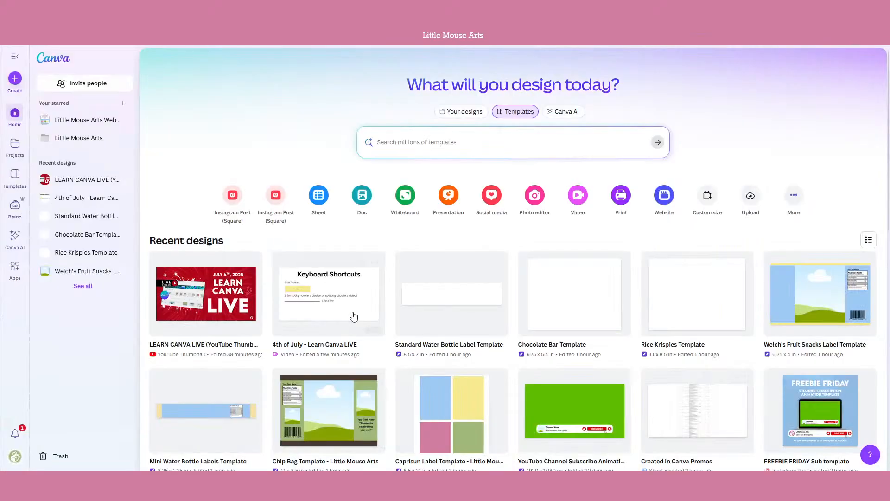
# Step: Switch from the home page to the Stay Tuned account and collapse its side menu
pyautogui.scroll(-6, 366, 320)
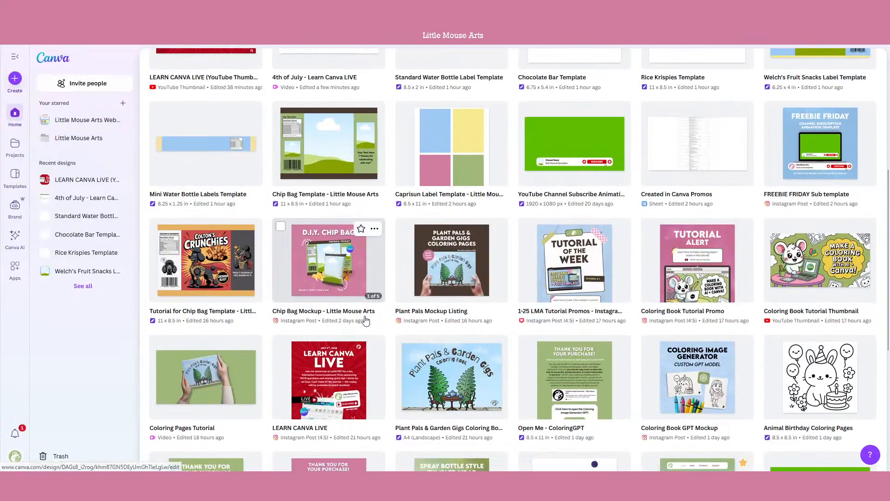
pyautogui.scroll(-5, 365, 320)
pyautogui.scroll(15, 223, 389)
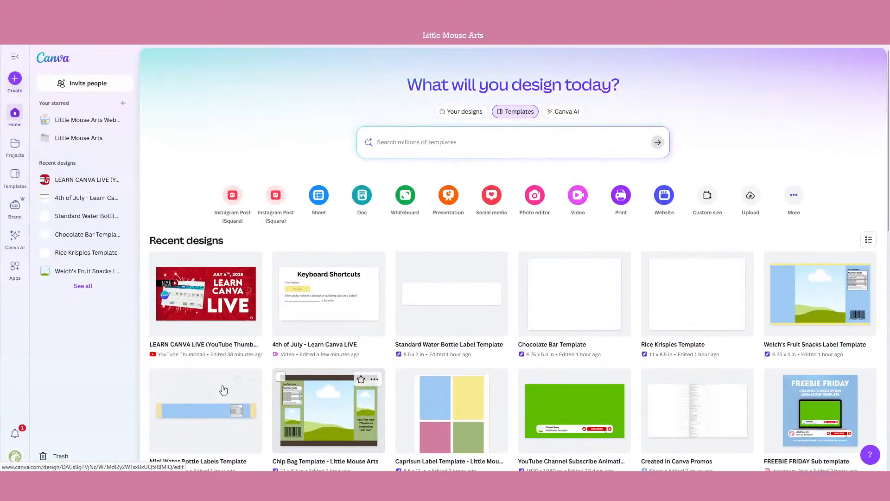
pyautogui.click(15, 456)
pyautogui.moveTo(110, 290)
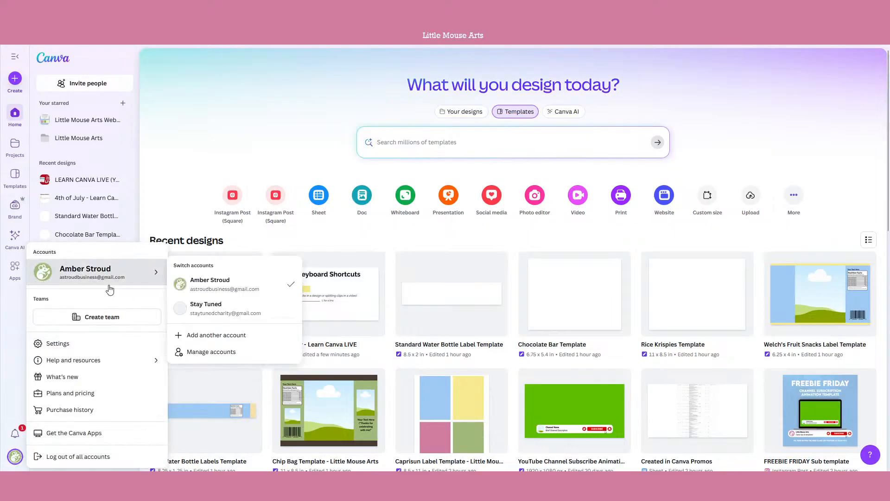
pyautogui.click(215, 308)
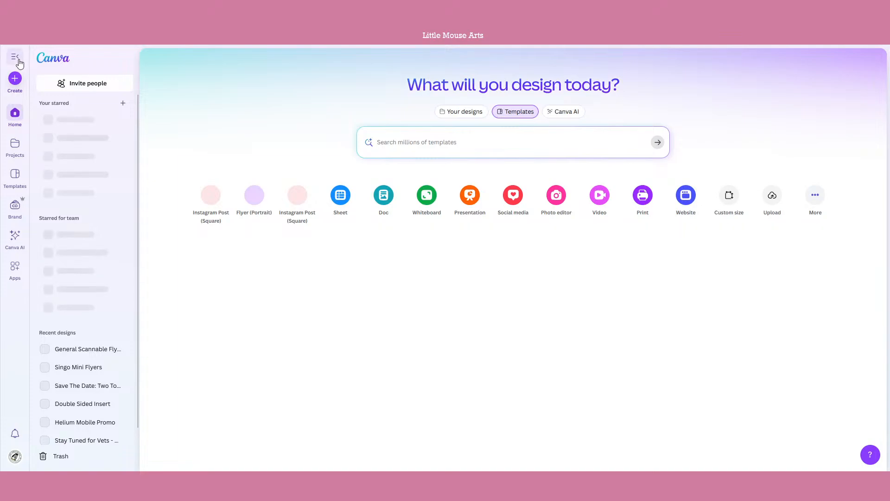
pyautogui.click(15, 57)
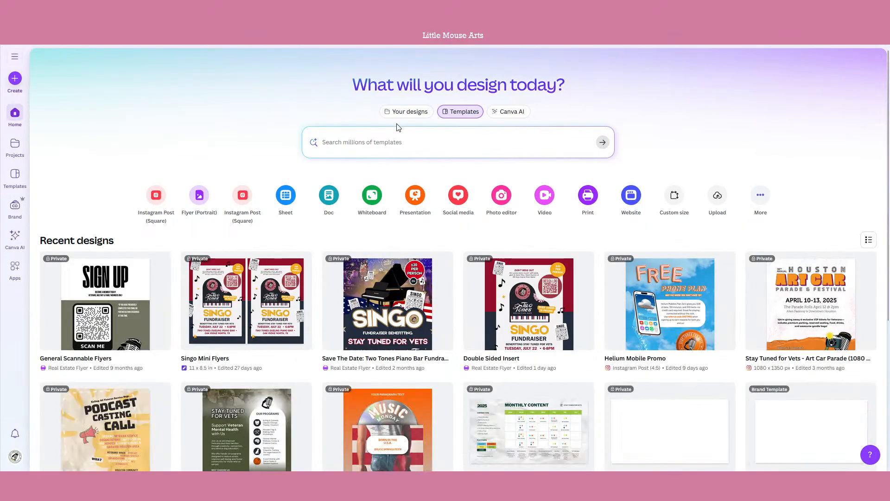
# Step: Open the "10 Things You Should Do After You Separate from the Military" video from the recent designs
pyautogui.scroll(-6, 398, 126)
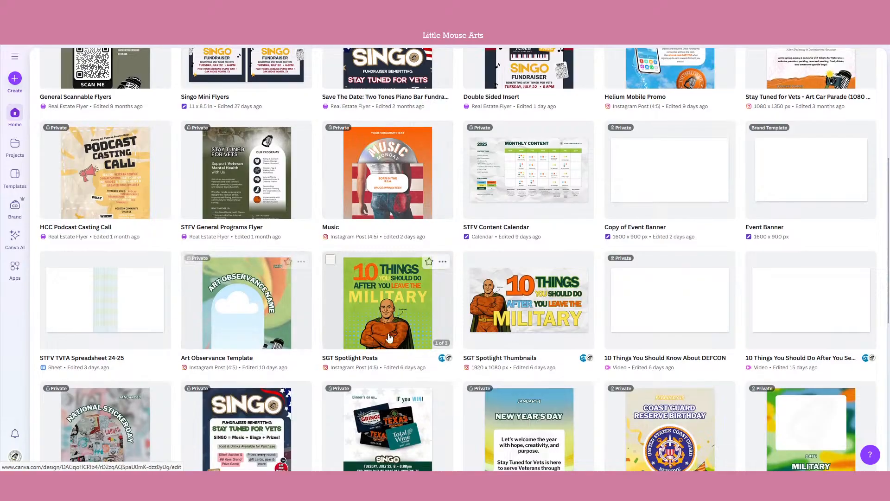
pyautogui.scroll(-3, 510, 309)
pyautogui.scroll(4, 798, 339)
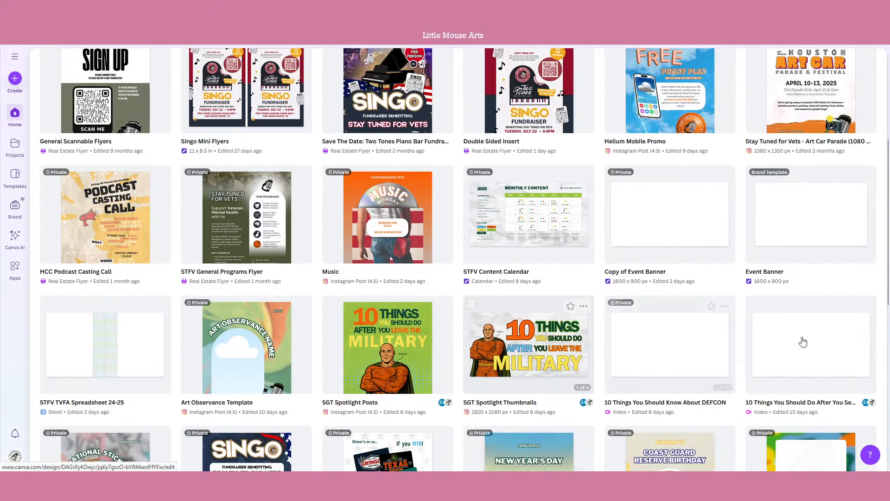
pyautogui.click(834, 345)
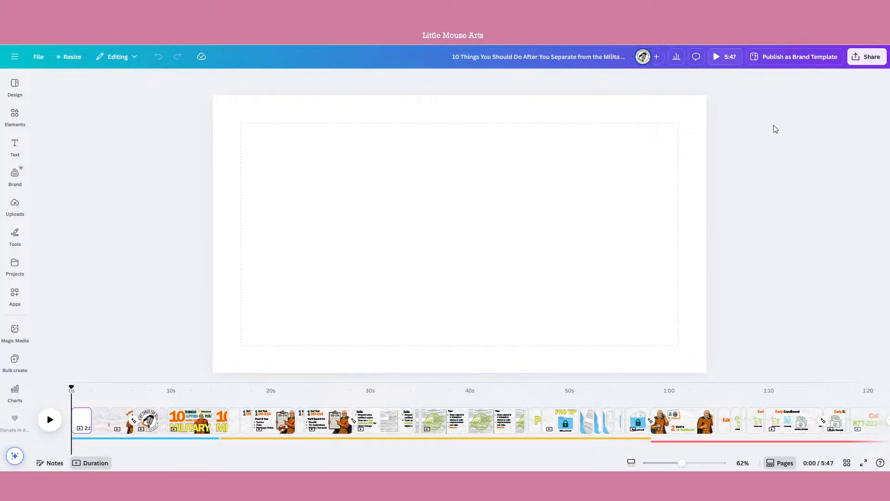
# Step: Play the video in the full preview, skip ahead past the DD-214 section, and close the preview
pyautogui.click(725, 56)
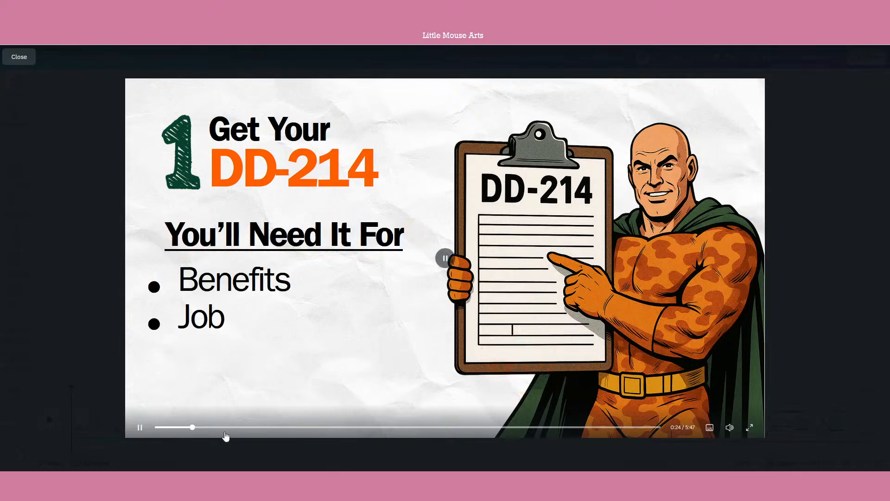
pyautogui.click(223, 427)
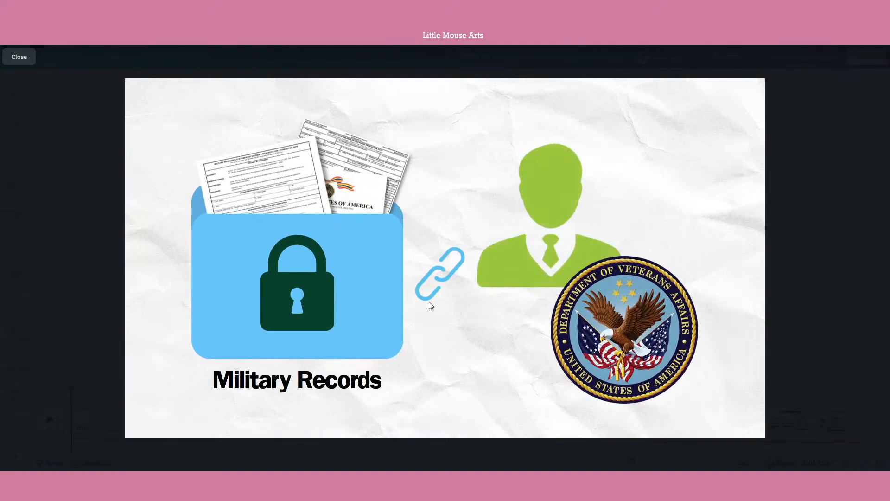
pyautogui.press('Escape')
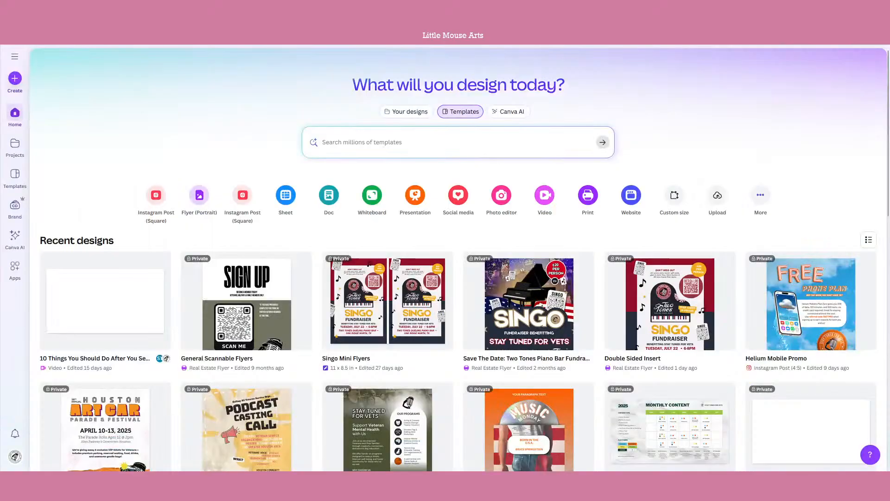
# Step: Return to the home page and switch back to the Little Mouse Arts account
pyautogui.click(10, 459)
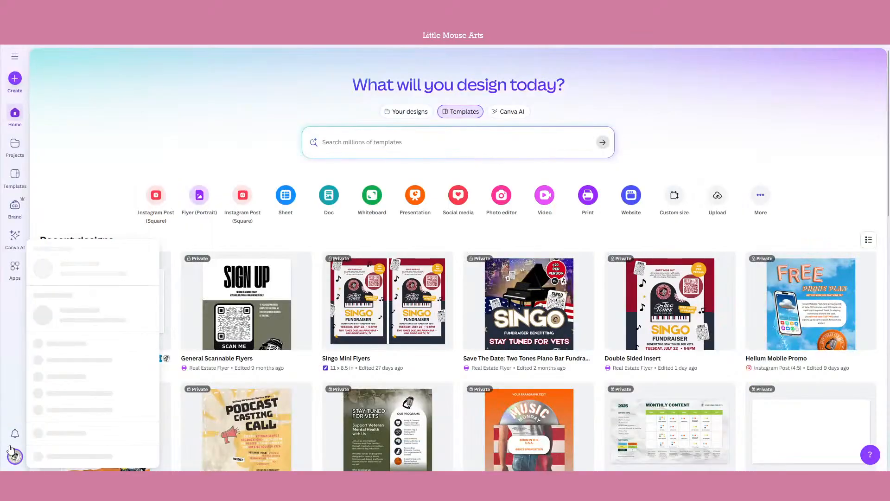
pyautogui.moveTo(85, 284)
pyautogui.click(190, 327)
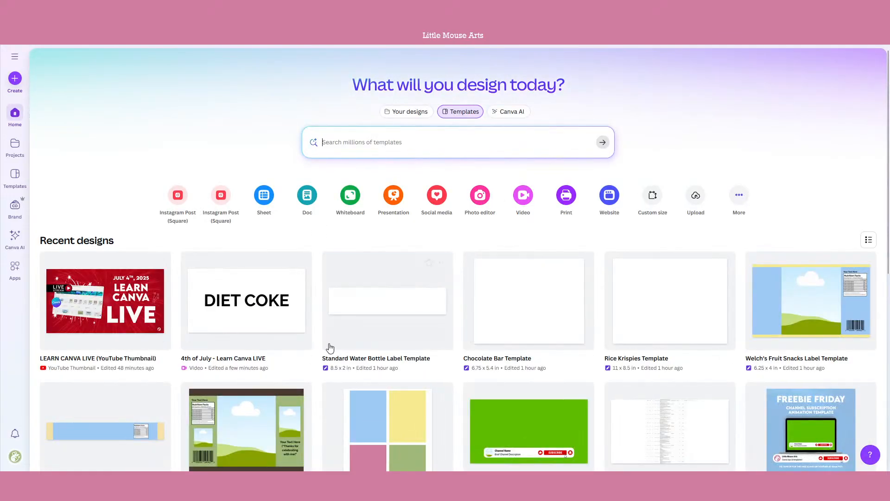
# Step: Browse the recent designs and open the Magazine design with the SUCCESS cover
pyautogui.scroll(-2, 329, 350)
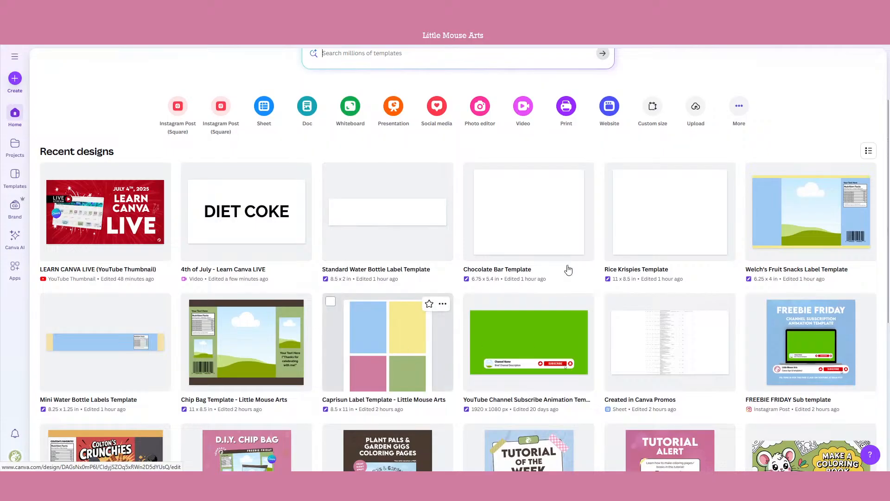
pyautogui.scroll(-3, 725, 356)
pyautogui.scroll(-1, 726, 347)
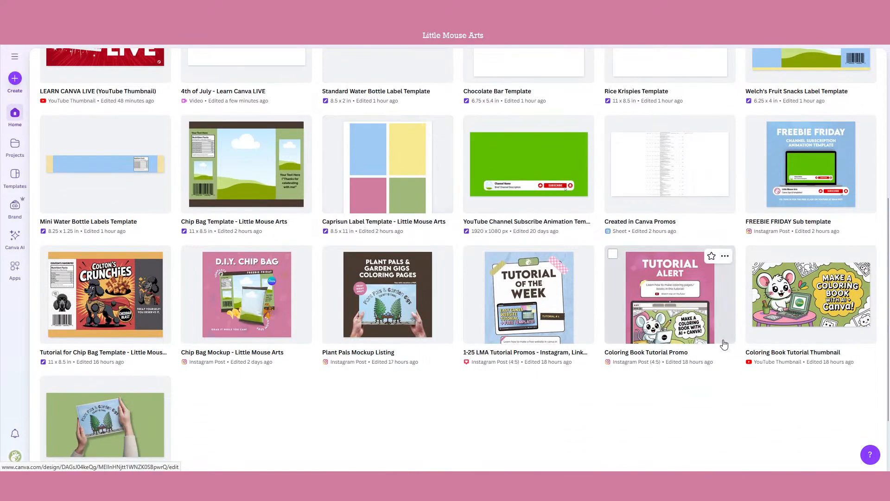
pyautogui.scroll(-1, 366, 365)
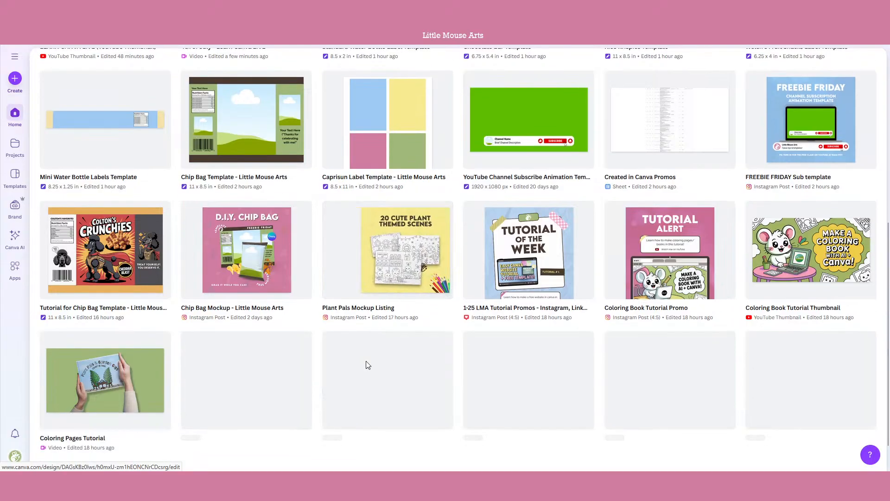
pyautogui.scroll(-2, 413, 320)
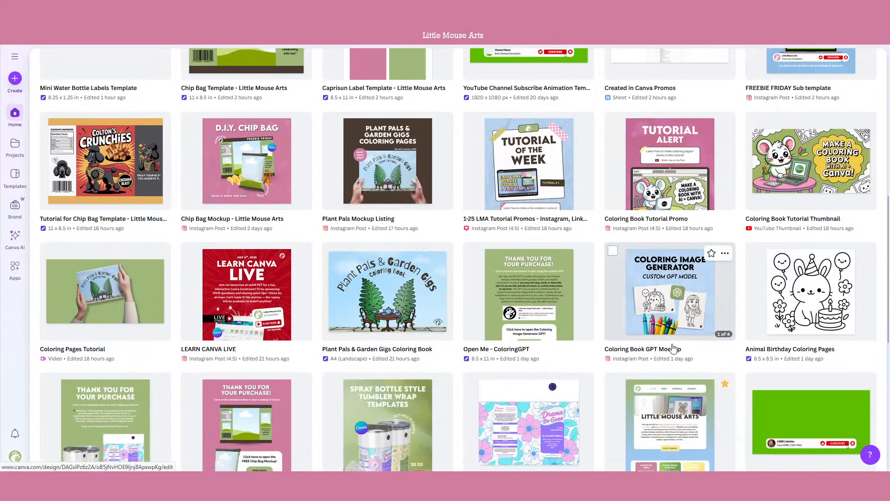
pyautogui.scroll(-1, 793, 197)
pyautogui.scroll(-4, 791, 199)
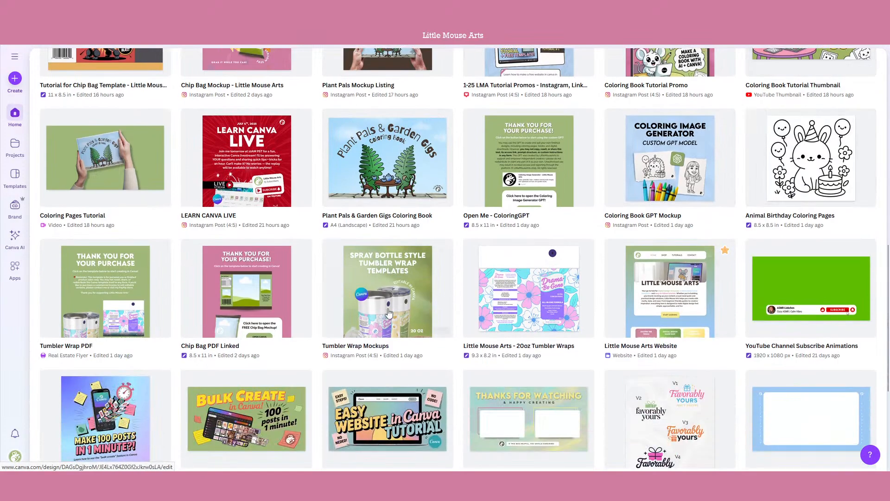
pyautogui.scroll(-3, 383, 306)
pyautogui.scroll(-2, 382, 314)
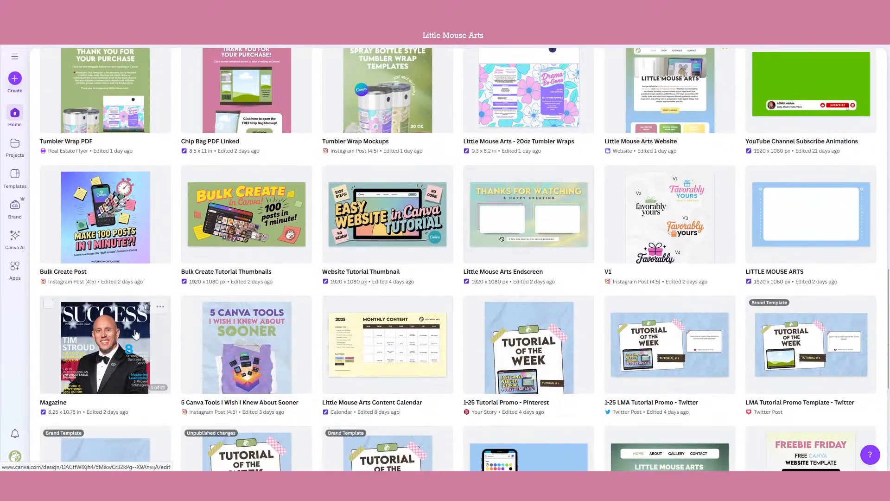
pyautogui.click(109, 350)
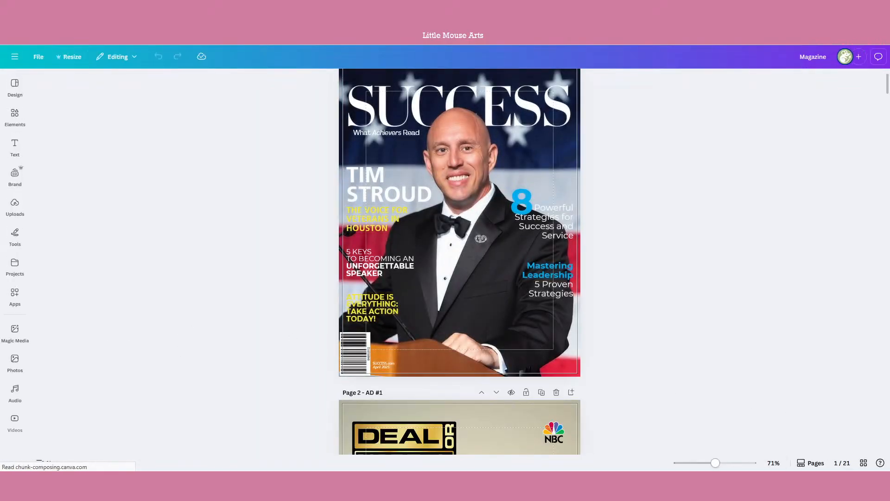
# Step: Zoom the magazine out to 35% and look through its contents, article and puzzle pages
pyautogui.moveTo(698, 462)
pyautogui.mouseDown()
pyautogui.moveTo(713, 463)
pyautogui.moveTo(685, 463)
pyautogui.mouseUp()
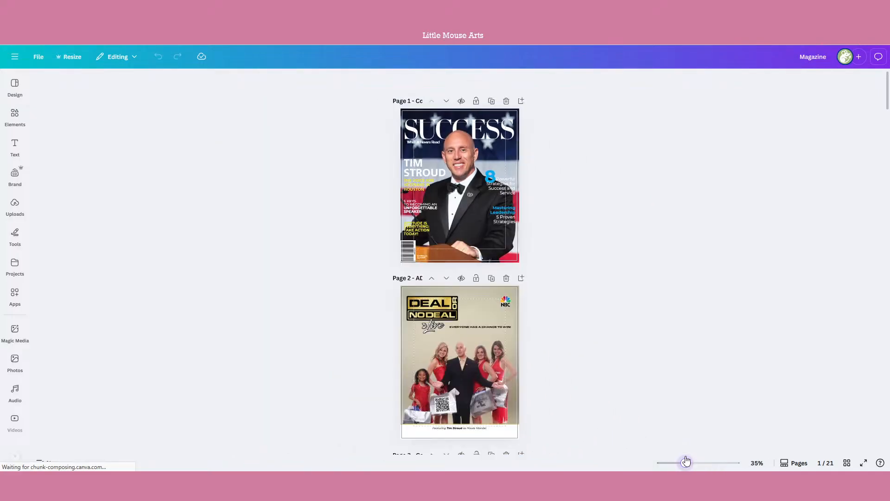
pyautogui.scroll(-5, 591, 298)
pyautogui.scroll(-12, 592, 298)
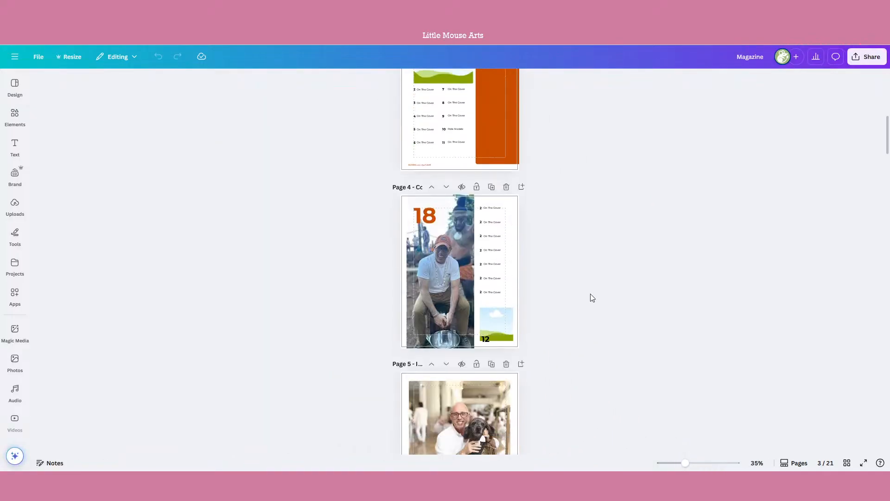
pyautogui.scroll(-2, 592, 297)
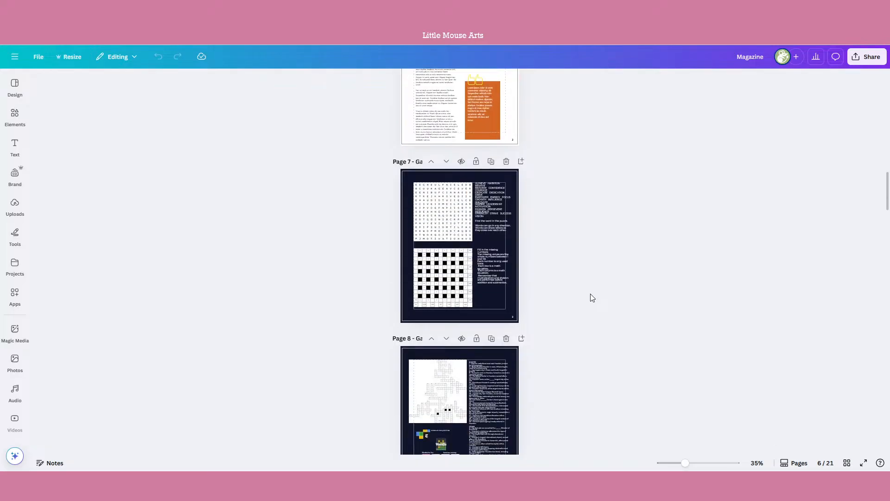
pyautogui.scroll(12, 592, 298)
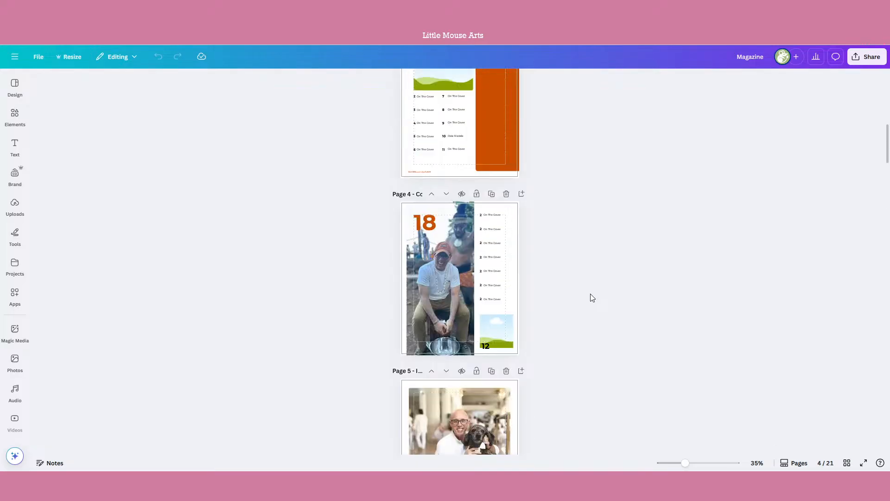
pyautogui.scroll(6, 592, 298)
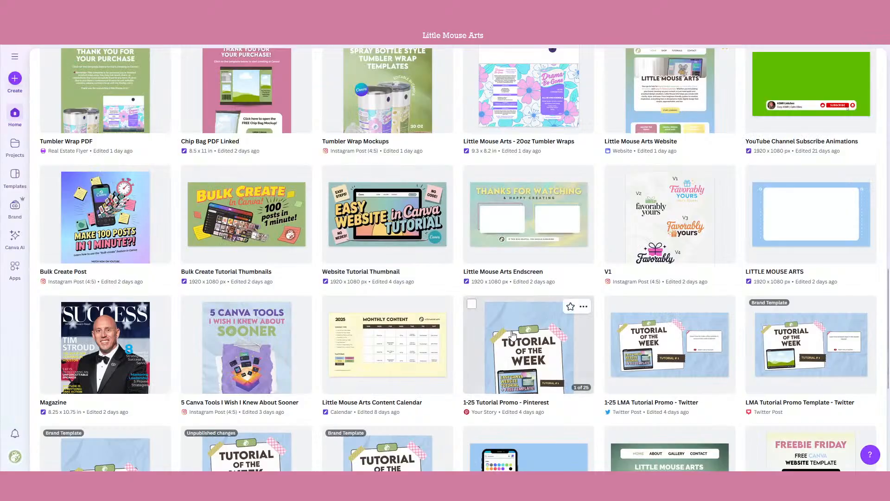
# Step: Browse the recent designs again and open the Little Mouse Arts - Tutorial Website design
pyautogui.scroll(-5, 512, 335)
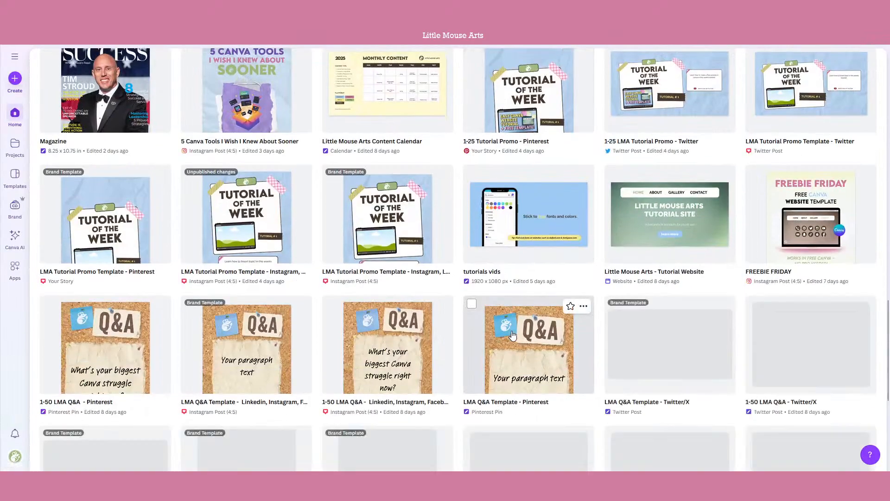
pyautogui.scroll(12, 512, 335)
pyautogui.scroll(-5, 512, 332)
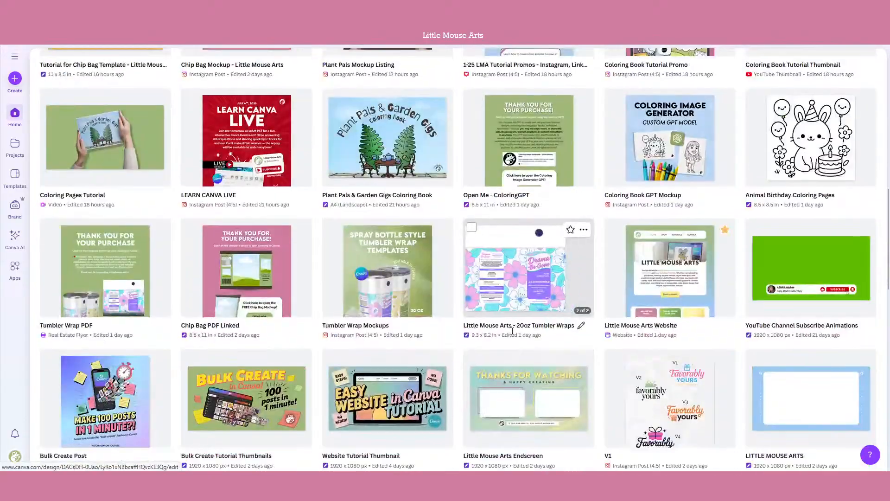
pyautogui.scroll(-5, 512, 331)
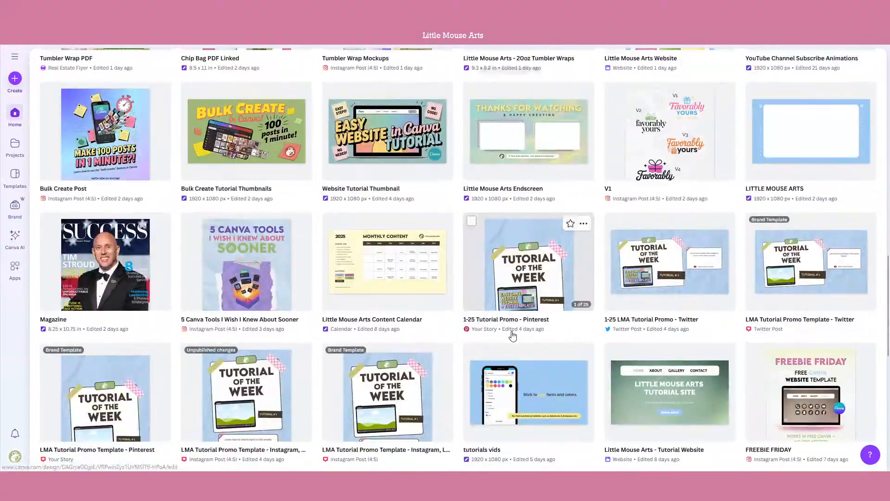
pyautogui.click(679, 389)
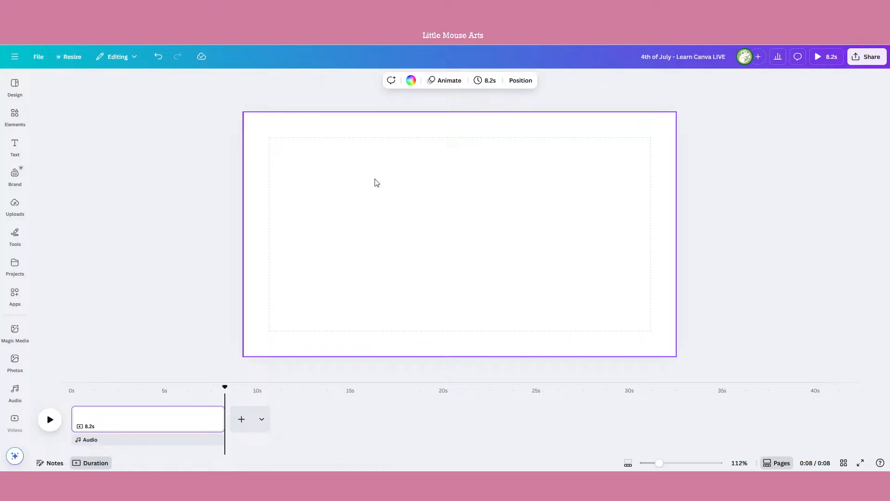
# Step: View the sharing options of the "4th of July - Learn Canva LIVE" video and close them
pyautogui.click(860, 62)
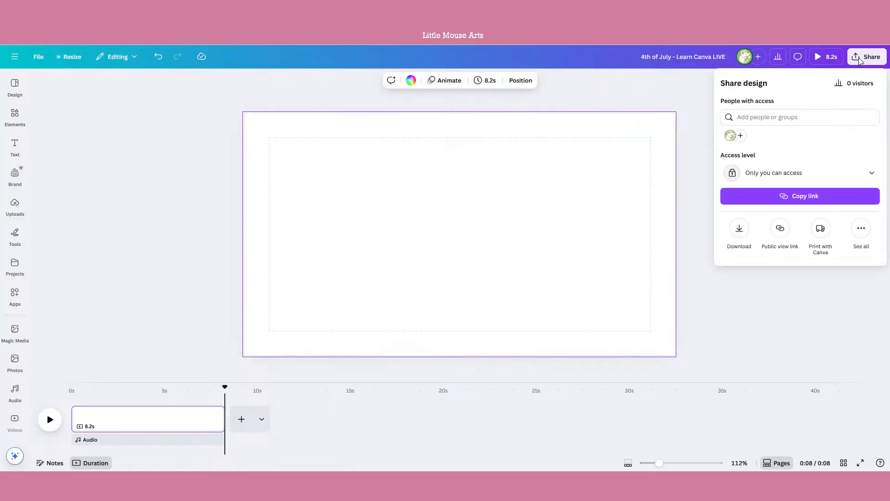
pyautogui.click(685, 103)
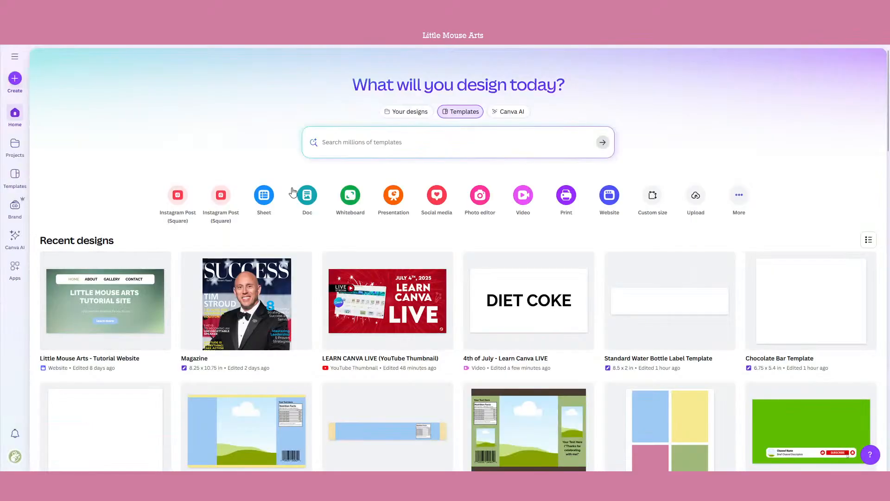
# Step: Create a blank website design and open the filters for the website templates
pyautogui.click(611, 206)
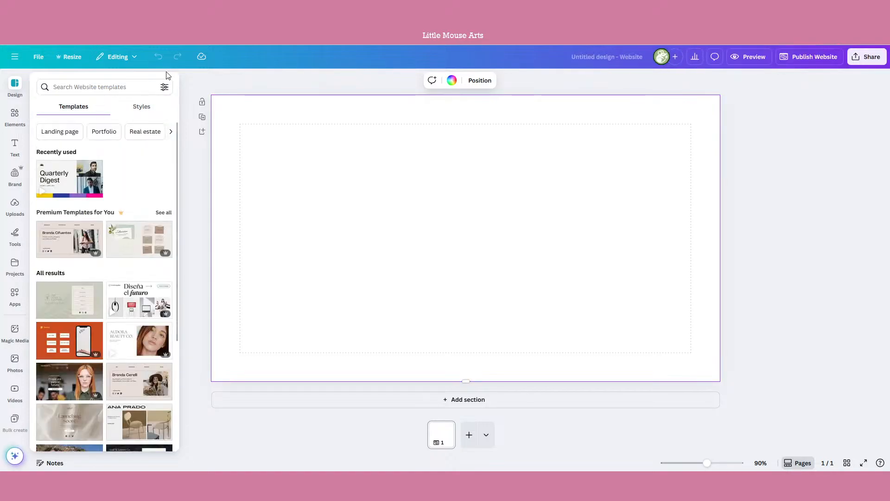
pyautogui.click(165, 87)
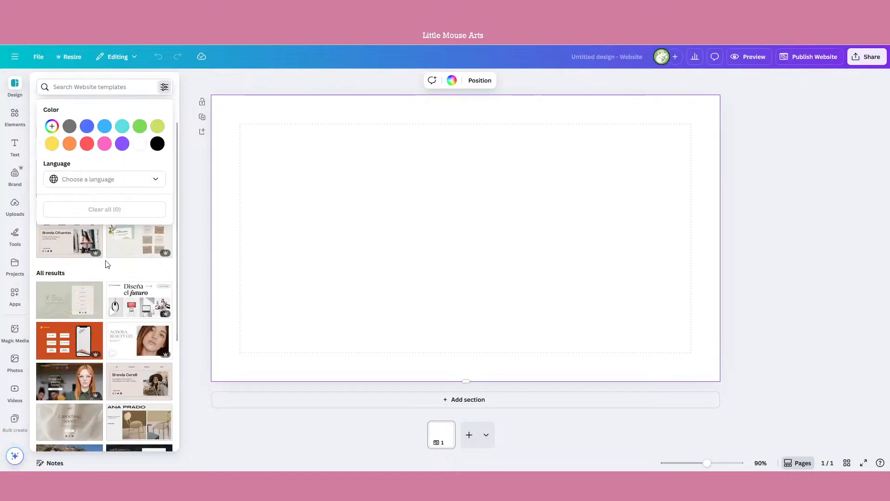
# Step: Apply the orange Sanityz website template with the phone mockup to the blank page
pyautogui.scroll(-5, 143, 149)
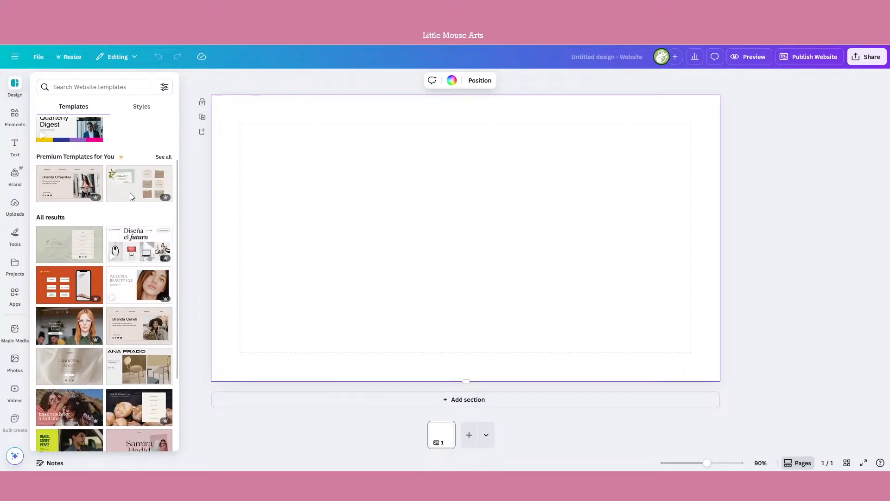
pyautogui.click(99, 207)
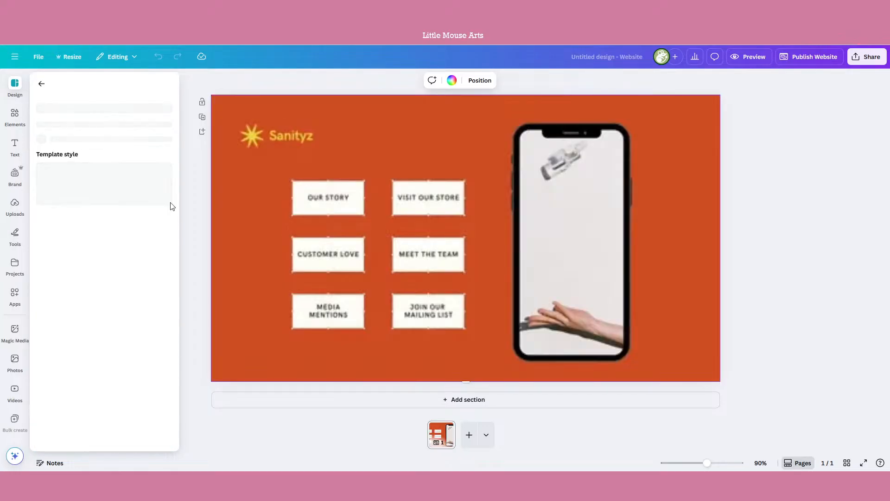
pyautogui.click(726, 210)
pyautogui.click(437, 197)
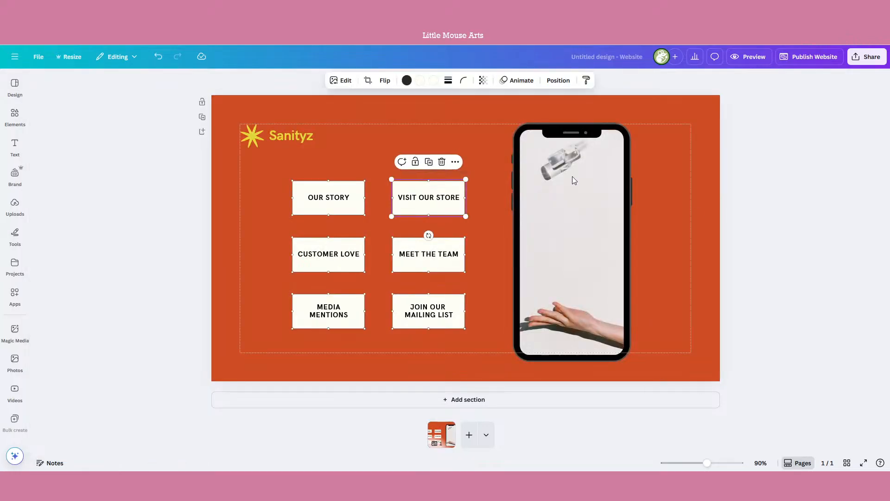
# Step: Duplicate the Sanityz page and return to the first page
pyautogui.click(441, 433)
pyautogui.click(448, 427)
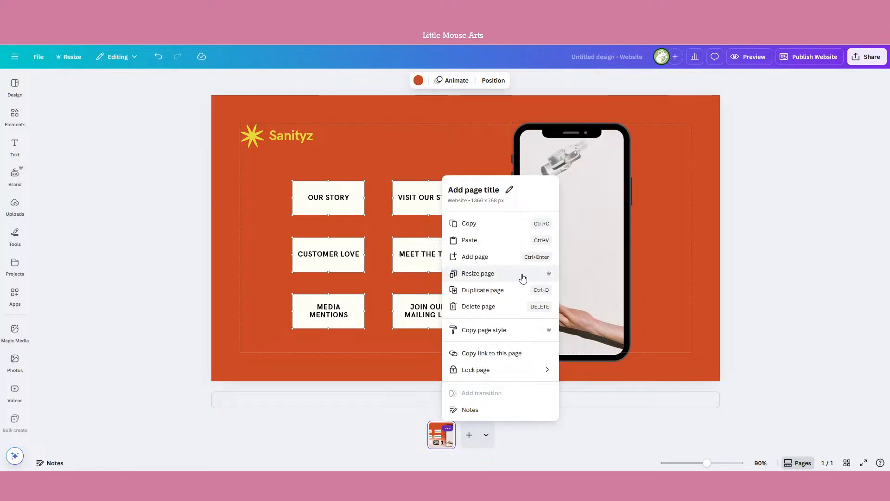
pyautogui.click(511, 290)
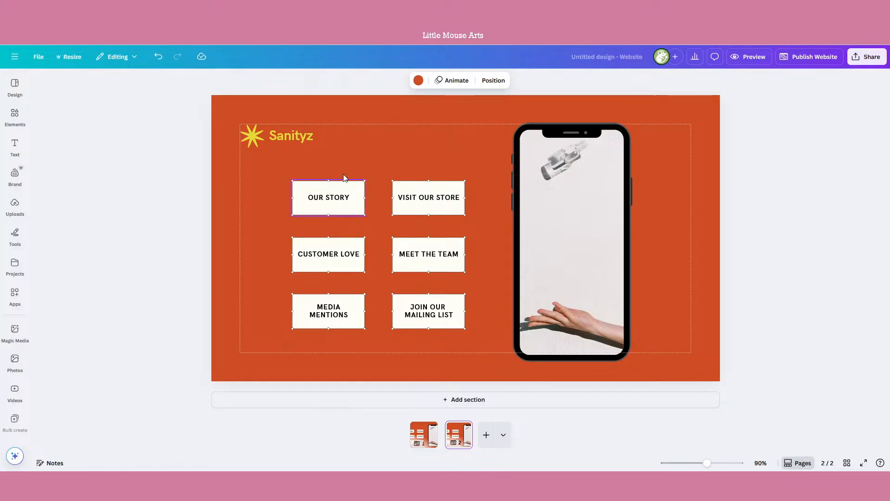
pyautogui.click(425, 438)
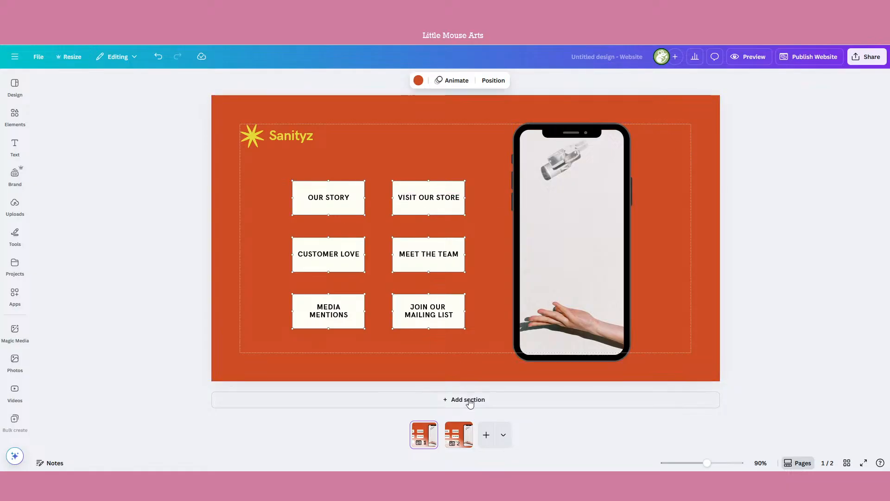
# Step: Link the OUR STORY text on page 1 to page 2 of the document
pyautogui.click(345, 199)
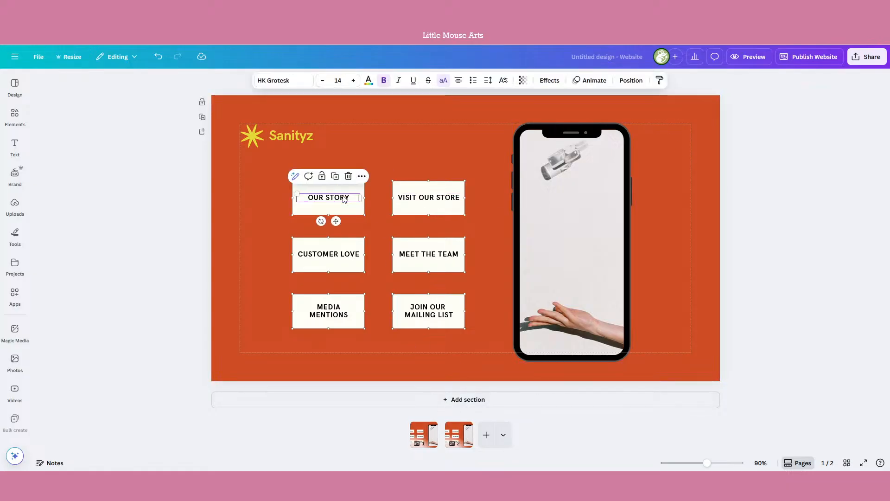
pyautogui.click(361, 175)
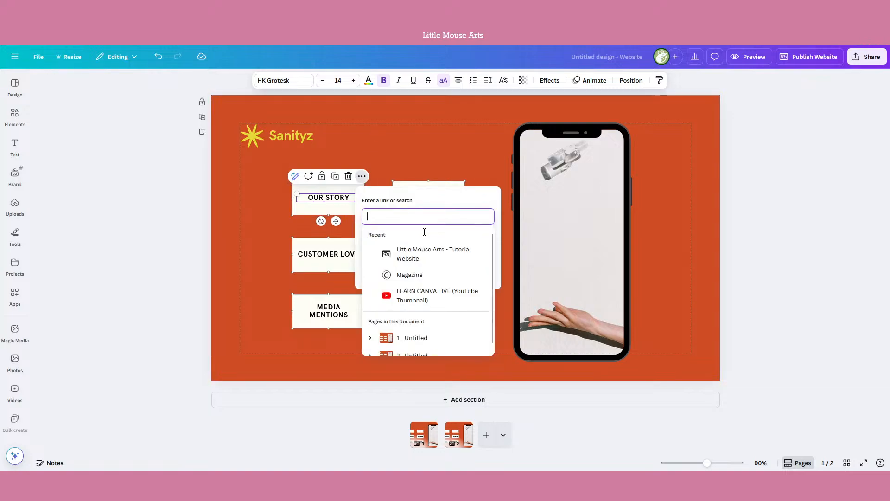
pyautogui.scroll(-1, 424, 301)
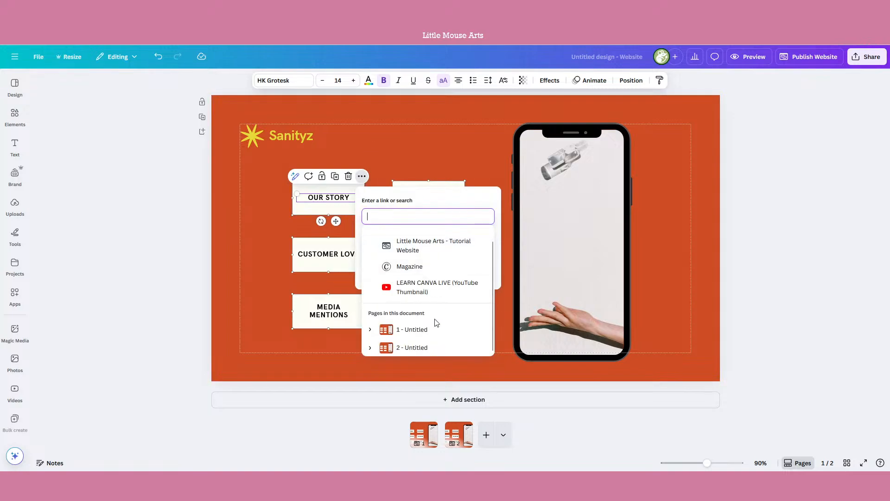
pyautogui.click(417, 347)
pyautogui.click(412, 85)
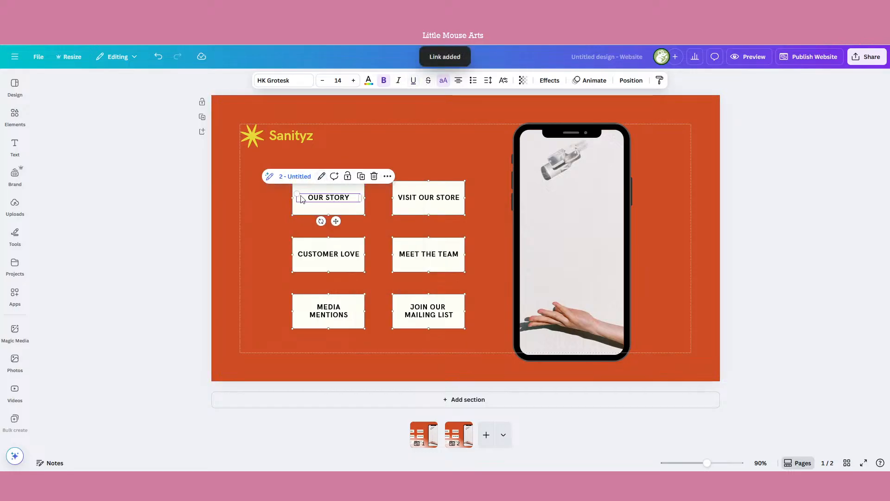
pyautogui.click(193, 204)
# Step: Link the white box behind the OUR STORY text to page 2 as well
pyautogui.click(333, 204)
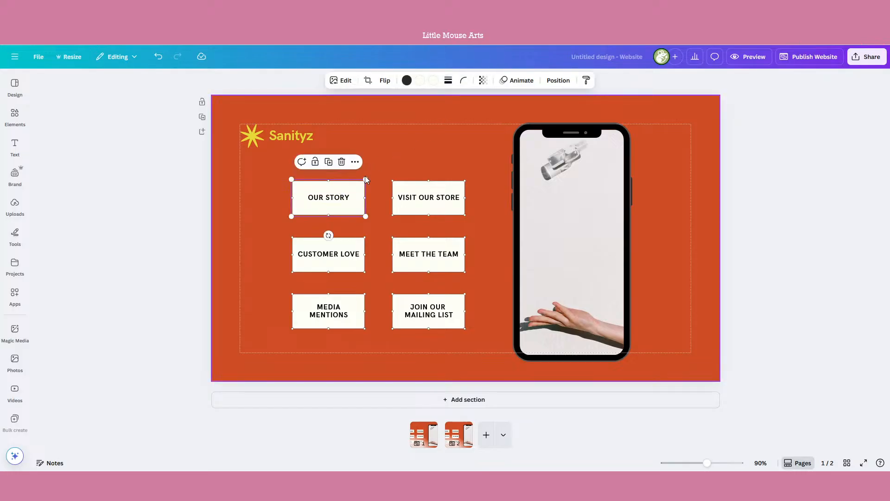
pyautogui.hotkey('ctrl', 'k')
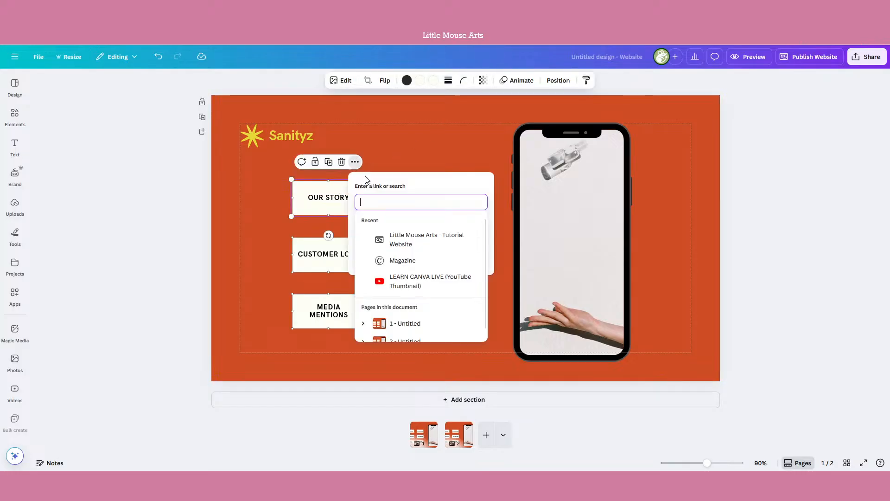
pyautogui.click(435, 336)
pyautogui.click(390, 253)
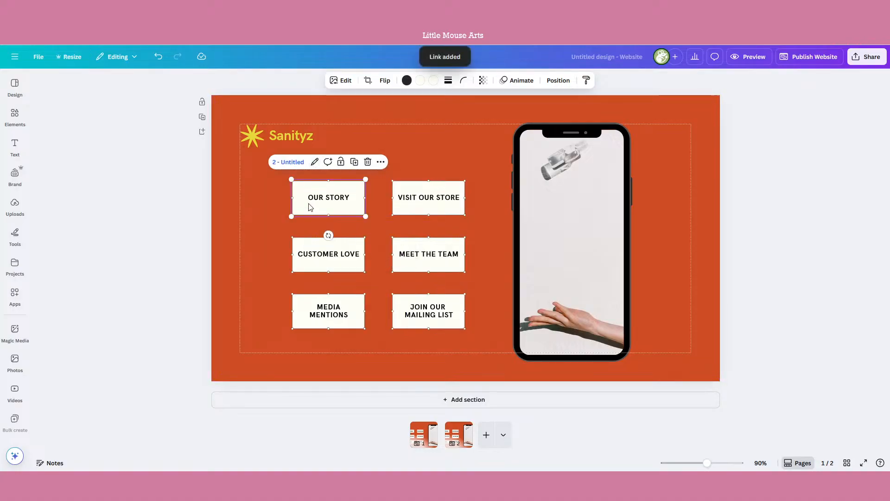
pyautogui.click(200, 218)
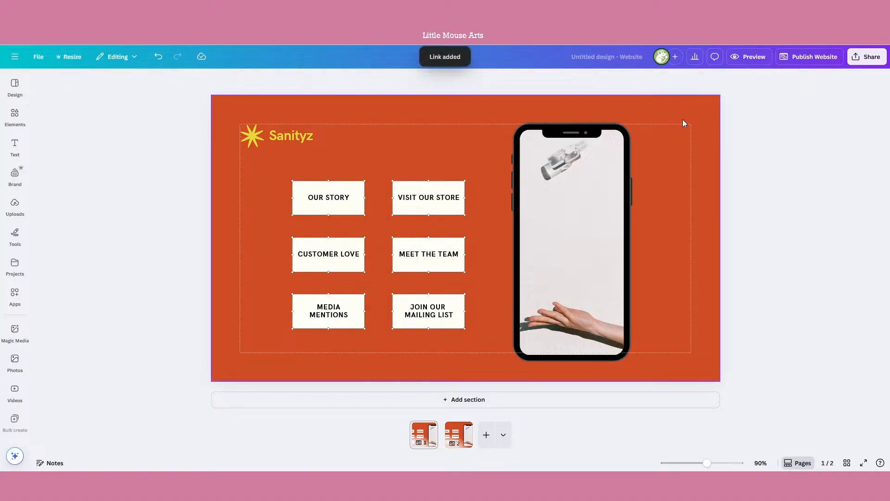
# Step: Change the background of page 2 to the pink from the Little Mouse Arts brand colors
pyautogui.click(459, 435)
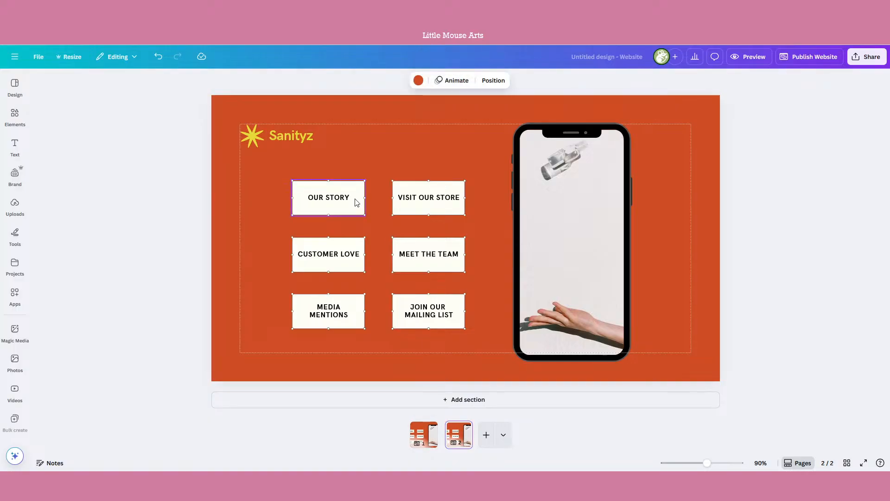
pyautogui.click(400, 176)
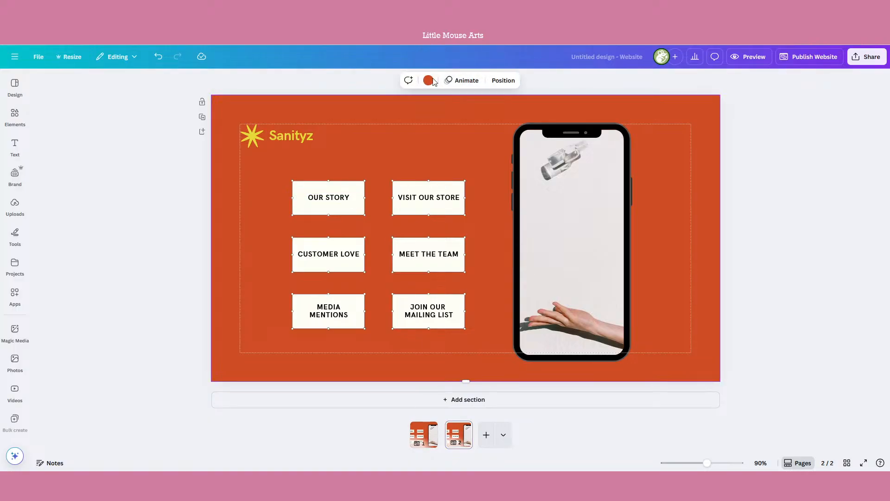
pyautogui.click(428, 80)
pyautogui.click(84, 220)
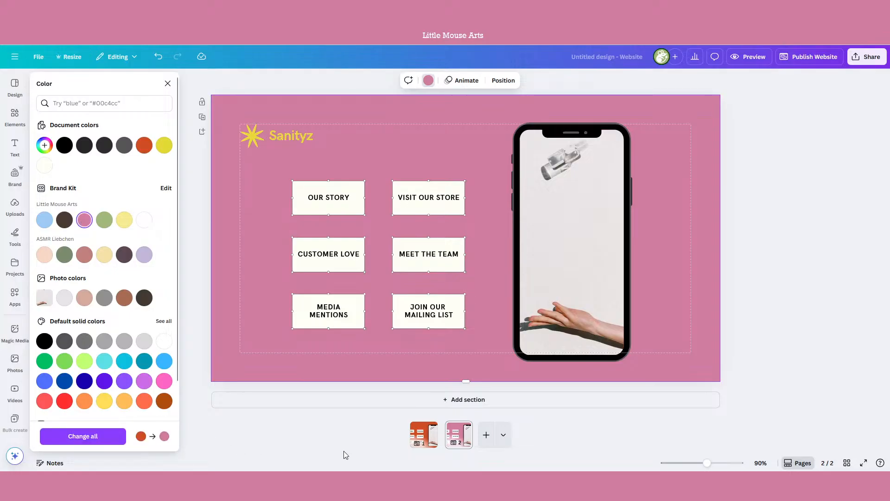
# Step: Preview the website from page 1, test the OUR STORY link and close the preview
pyautogui.click(418, 439)
pyautogui.click(747, 58)
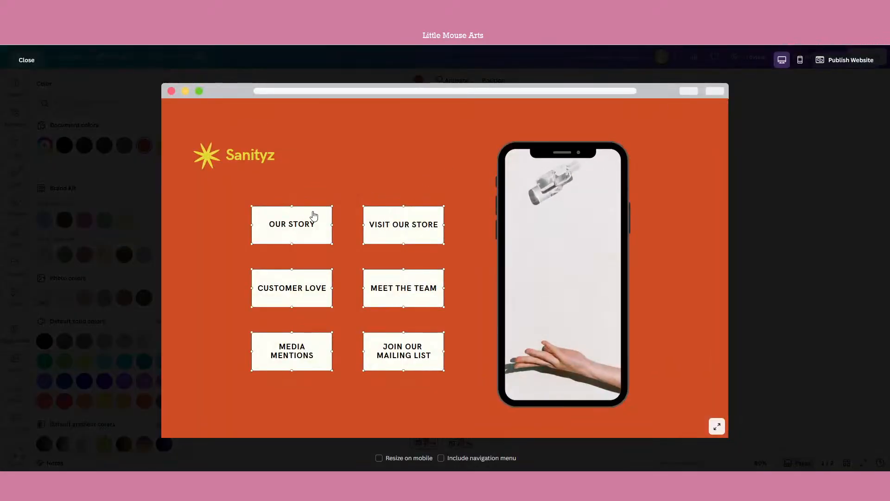
pyautogui.click(299, 222)
pyautogui.click(763, 216)
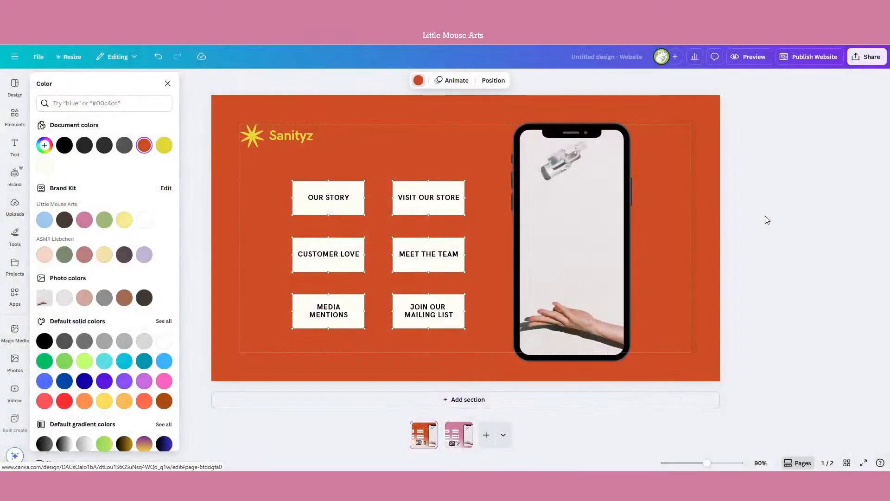
# Step: Return to the "4th of July - Learn Canva LIVE" video, find the off-page Diet Coke can through its layers, move it onto the page and delete it
pyautogui.click(324, 9)
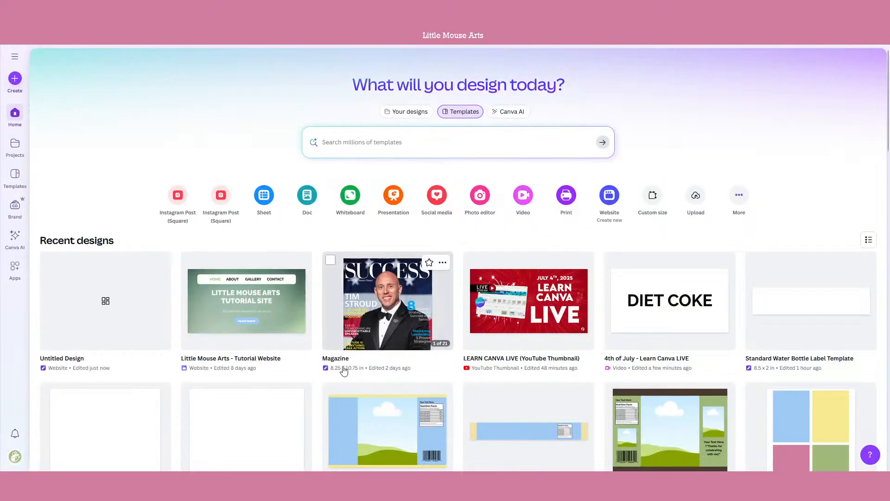
pyautogui.click(371, 9)
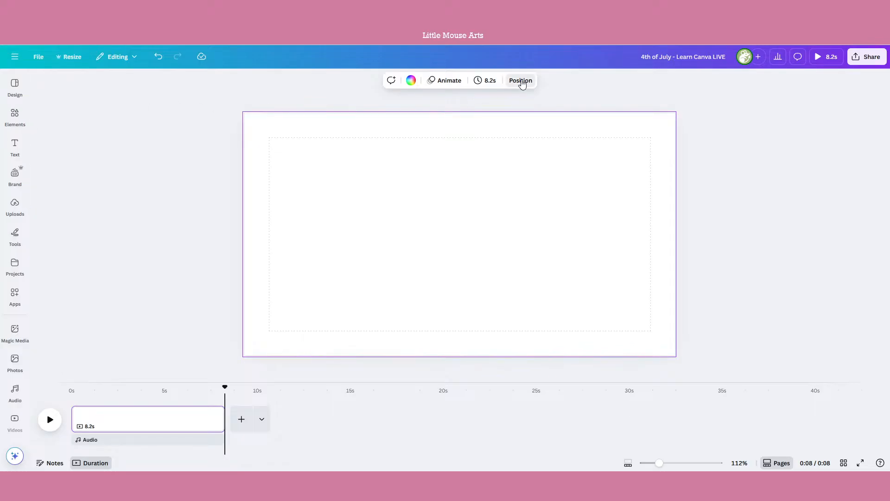
pyautogui.click(521, 81)
pyautogui.click(84, 155)
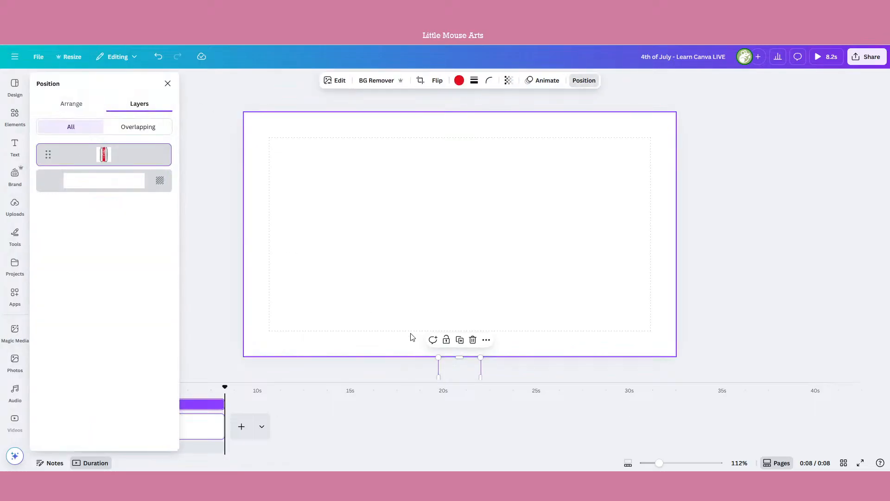
pyautogui.moveTo(482, 371); pyautogui.dragTo(505, 363)
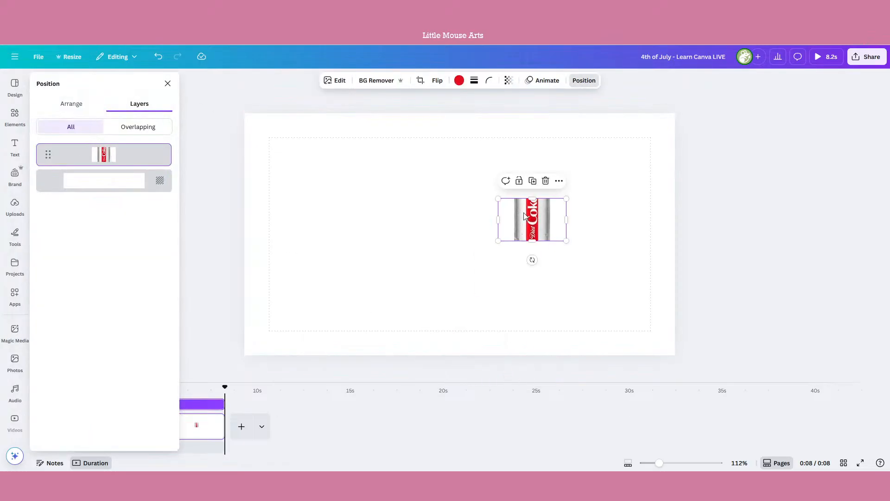
pyautogui.click(545, 180)
pyautogui.click(105, 112)
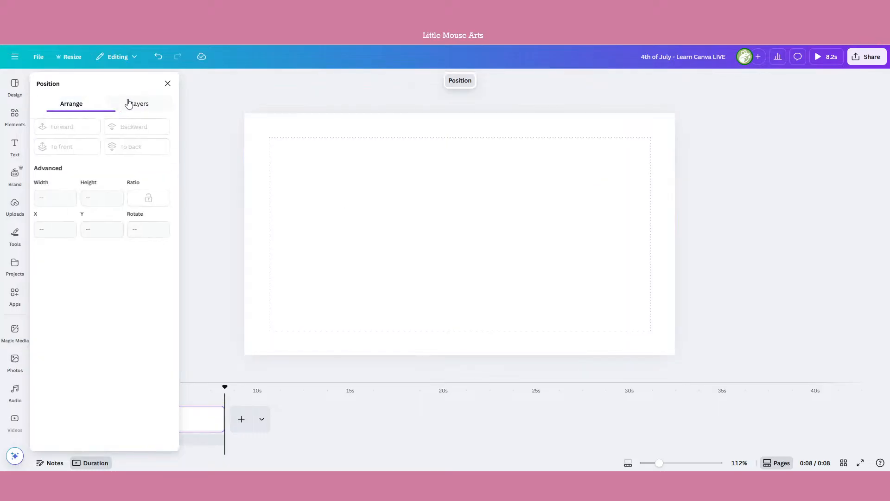
pyautogui.click(132, 102)
pyautogui.click(362, 201)
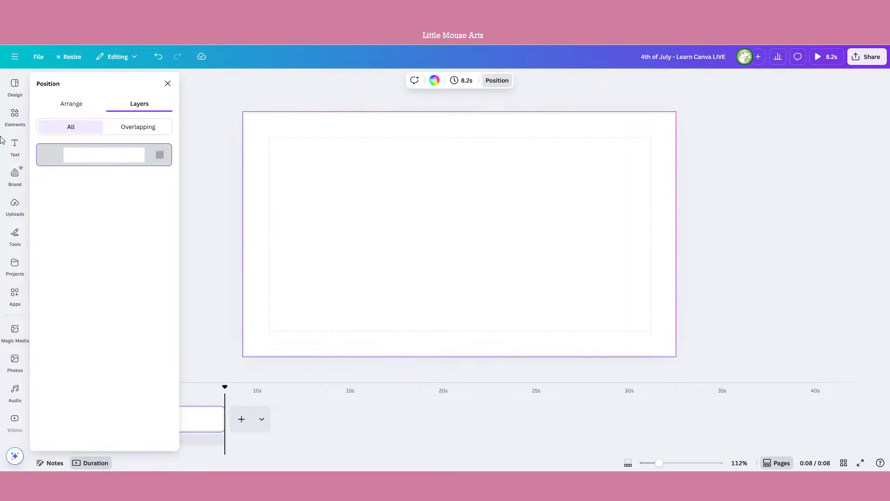
# Step: Add lemon wedge, lime wedge, lemon pattern and sliced lemon photos from the lemon slices search to the video page
pyautogui.click(13, 116)
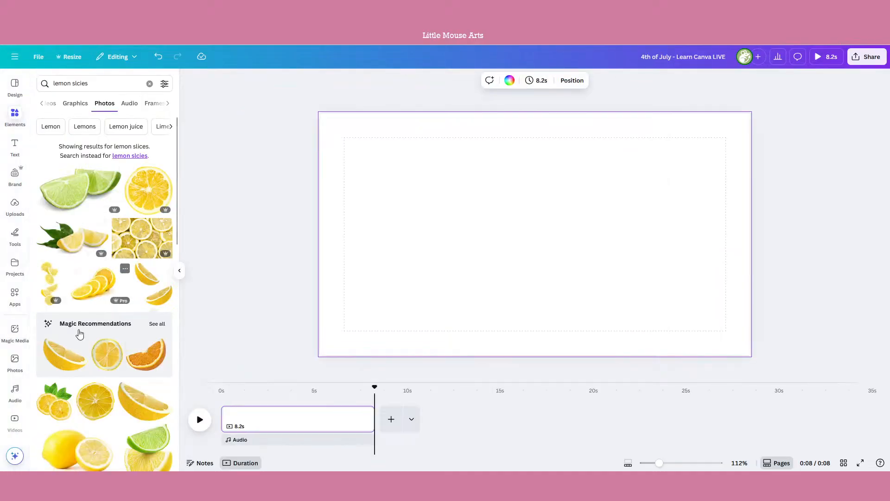
pyautogui.click(70, 355)
pyautogui.click(80, 190)
pyautogui.click(141, 237)
pyautogui.click(92, 283)
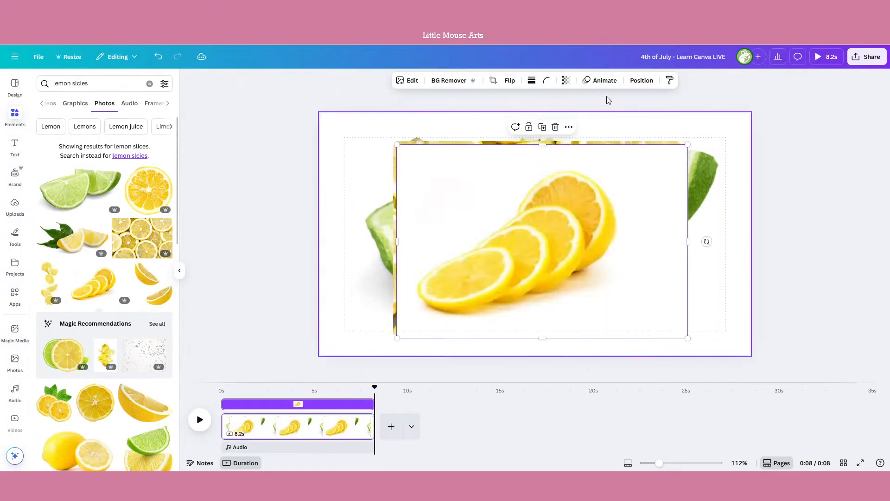
# Step: Reorder the page's layers so a sliced lemon photo is on top, with the lime wedges directly beneath it
pyautogui.click(654, 81)
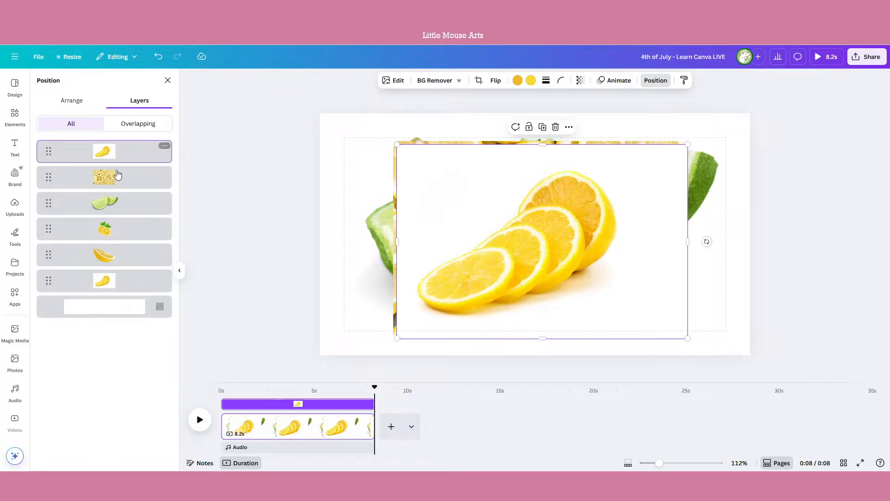
pyautogui.moveTo(130, 281); pyautogui.dragTo(139, 146)
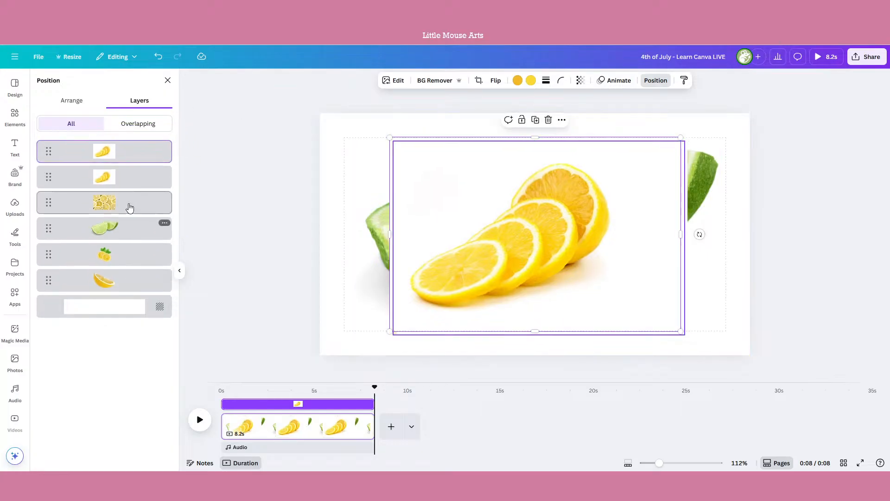
pyautogui.moveTo(128, 224); pyautogui.dragTo(133, 145)
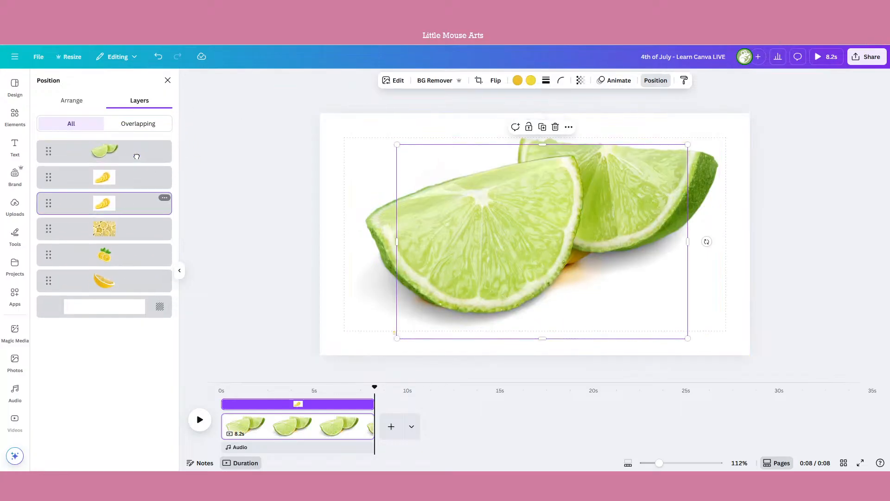
pyautogui.moveTo(124, 207); pyautogui.dragTo(165, 153)
# Step: Set the topmost sliced lemon photo as the page background and move the lime wedges up past the page's upper edge
pyautogui.click(165, 147)
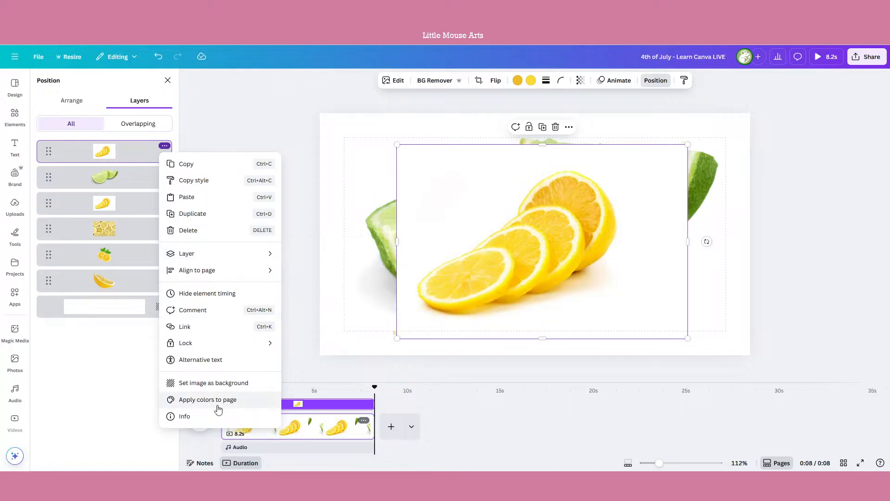
pyautogui.click(212, 383)
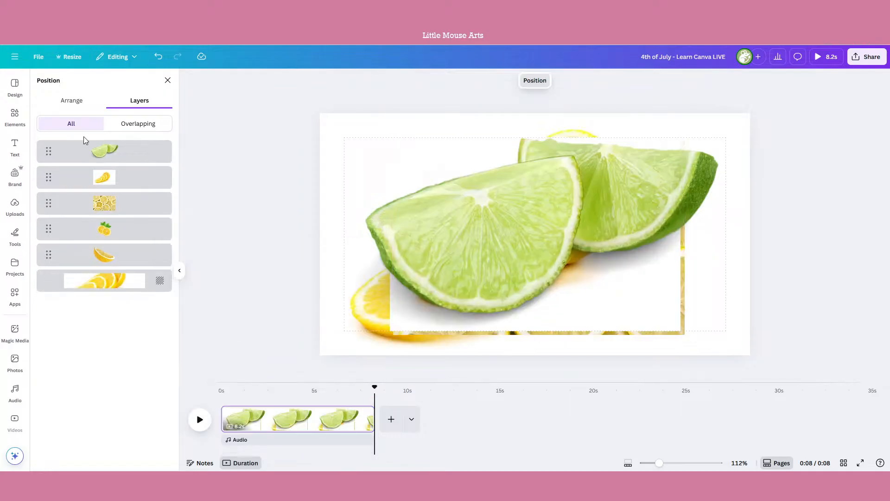
pyautogui.click(661, 209)
pyautogui.moveTo(662, 200); pyautogui.dragTo(672, 152)
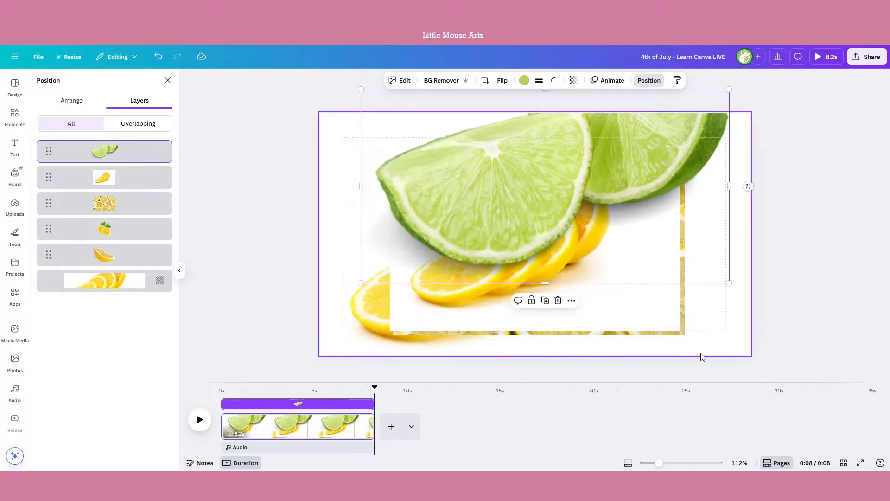
# Step: Bring the lemon pattern photo to the front, send it to the back and align it to the page's middle
pyautogui.click(531, 306)
pyautogui.click(71, 104)
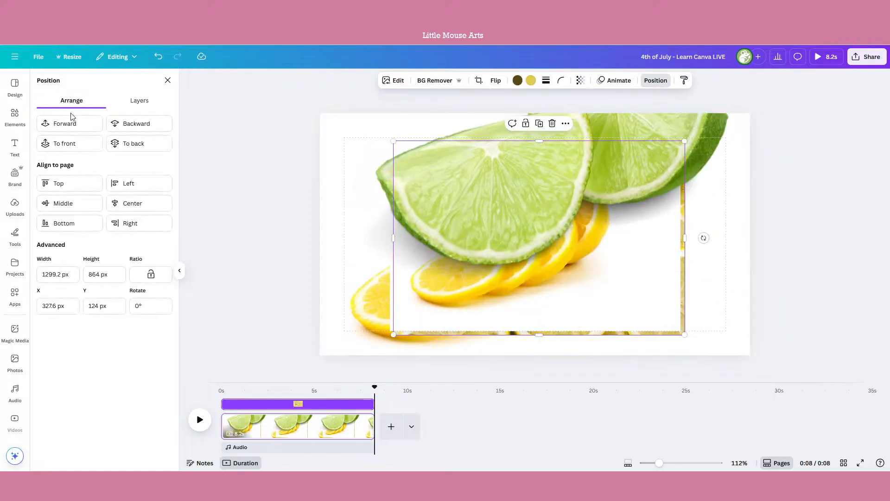
pyautogui.click(74, 147)
pyautogui.click(133, 145)
pyautogui.click(71, 205)
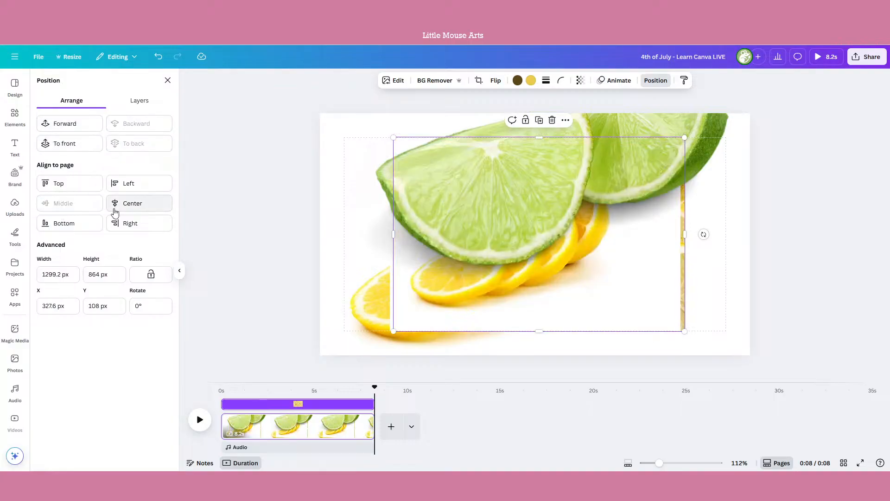
# Step: Align the lemon pattern photo to the page's center, bottom, right, left and top in turn, and delete all photos from the page
pyautogui.click(114, 207)
pyautogui.click(96, 222)
pyautogui.click(127, 224)
pyautogui.click(128, 183)
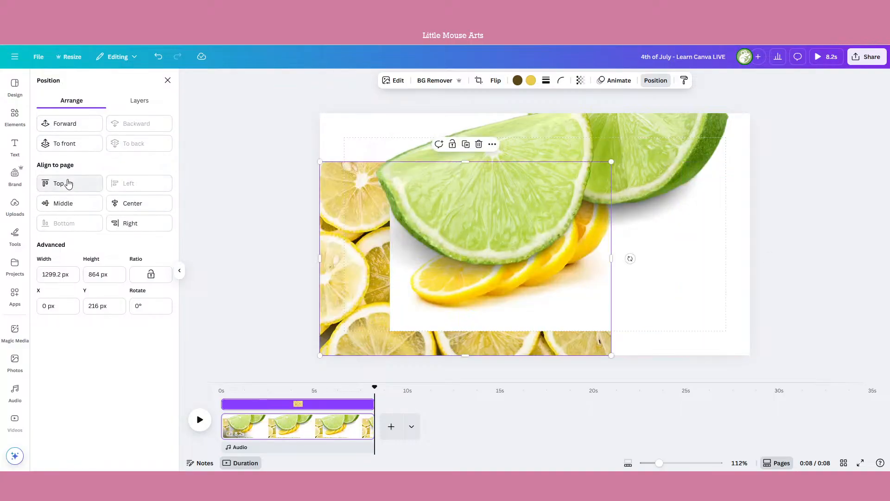
pyautogui.click(65, 183)
pyautogui.moveTo(354, 205); pyautogui.dragTo(390, 229)
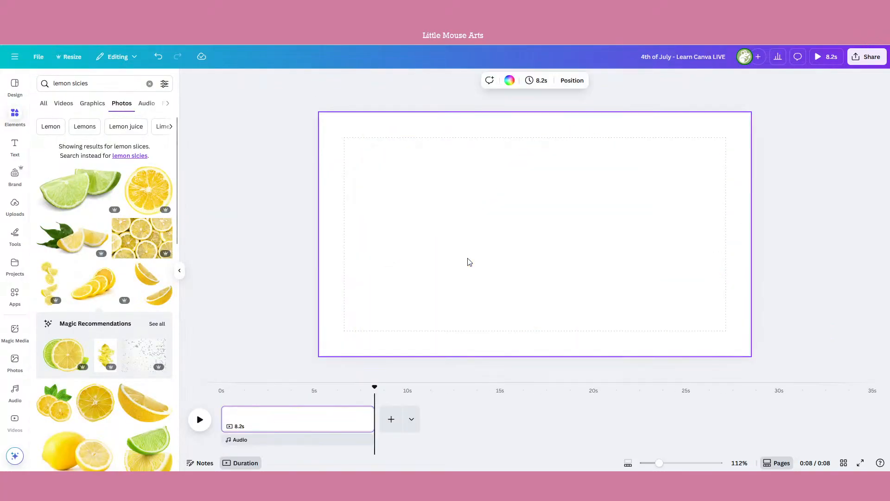
pyautogui.click(180, 270)
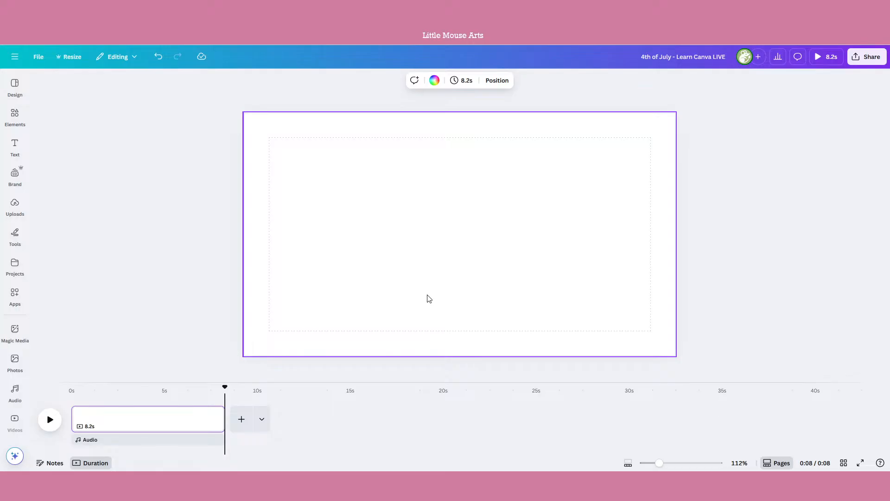
# Step: Add a square shape to the empty page and stretch it into a rectangle about 500 px wide and 433 px high
pyautogui.press('r')
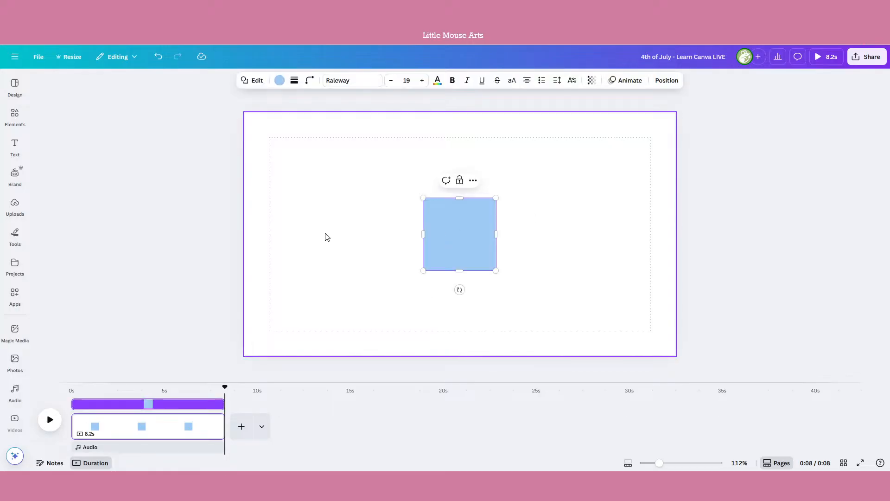
pyautogui.moveTo(460, 197); pyautogui.dragTo(482, 204)
pyautogui.moveTo(497, 235); pyautogui.dragTo(533, 232)
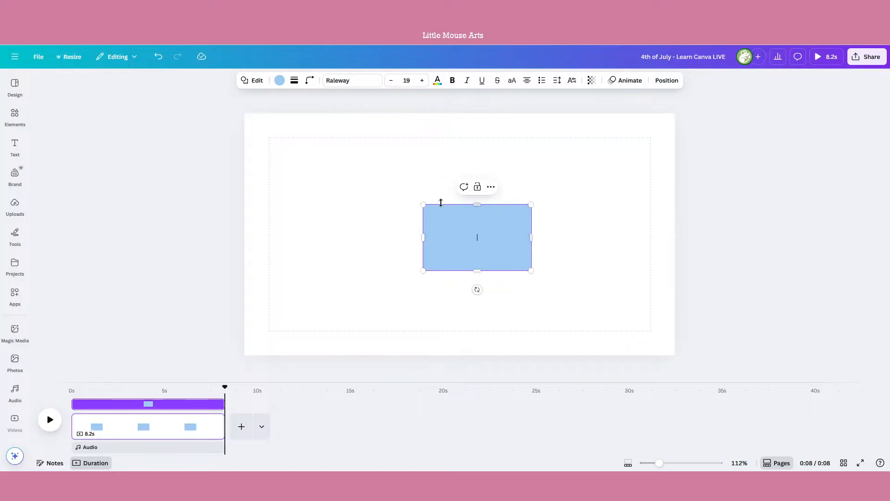
pyautogui.click(457, 199)
pyautogui.click(461, 213)
pyautogui.moveTo(464, 191); pyautogui.dragTo(464, 173)
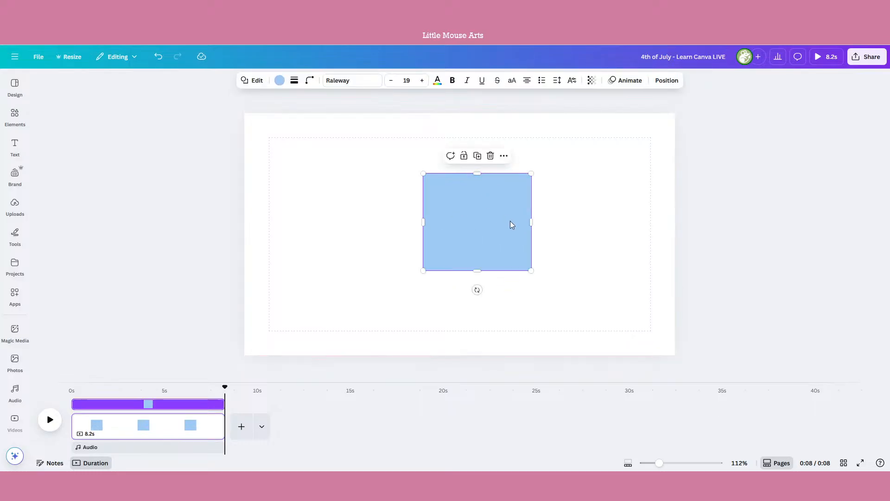
pyautogui.moveTo(532, 223); pyautogui.dragTo(536, 223)
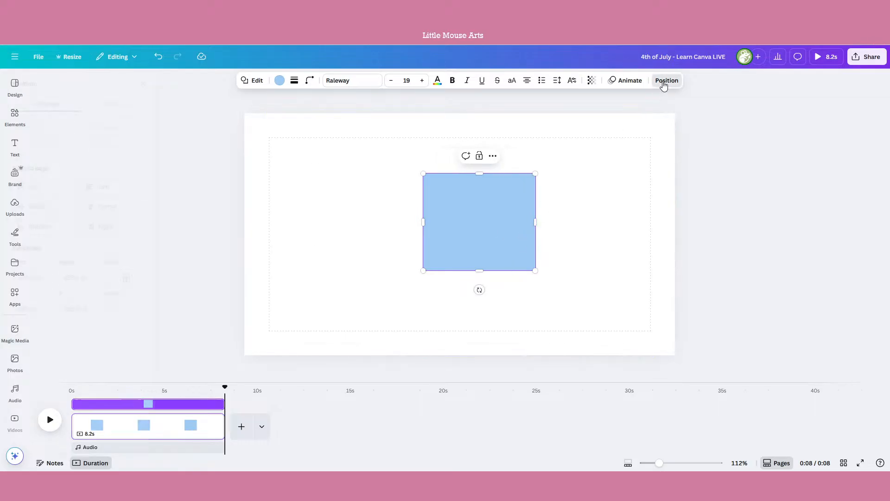
# Step: Check the blue rectangle's width, height and ratio settings, and delete the rectangle from the page
pyautogui.click(667, 81)
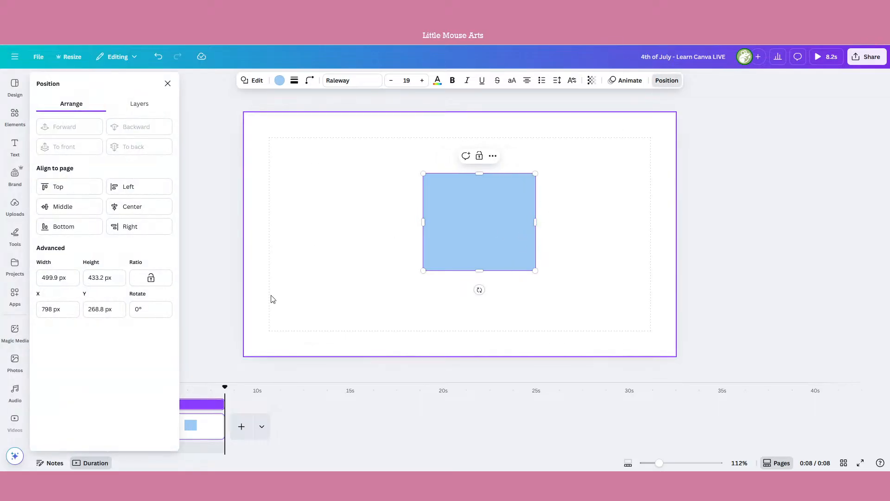
pyautogui.click(100, 278)
pyautogui.click(566, 316)
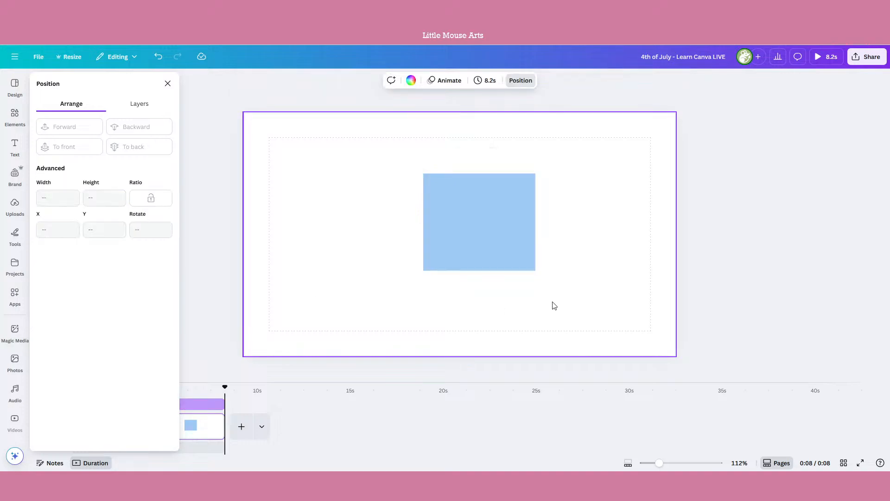
pyautogui.click(506, 236)
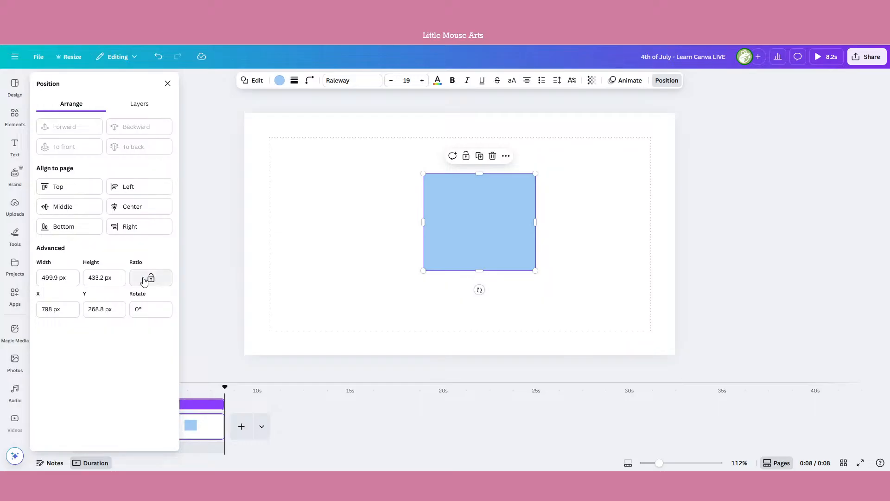
pyautogui.press('Delete')
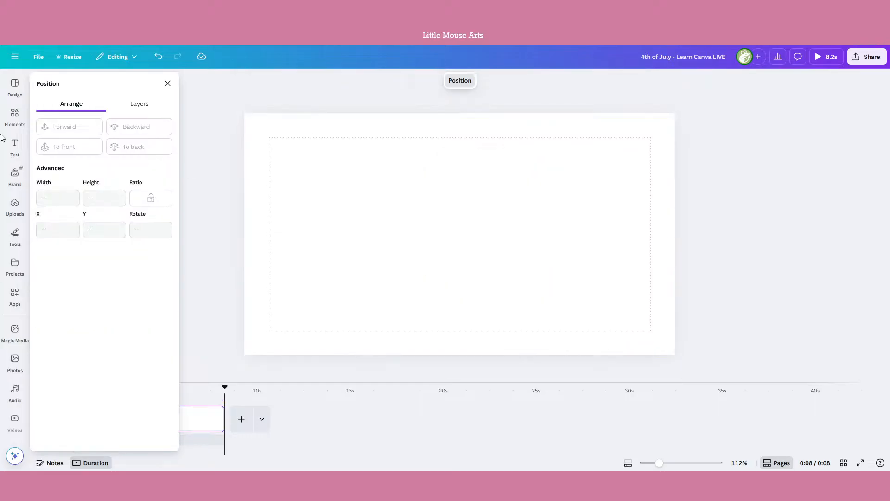
# Step: Go to the home page, open Canva AI, look over its example prompts and choose the Code for me mode
pyautogui.click(14, 116)
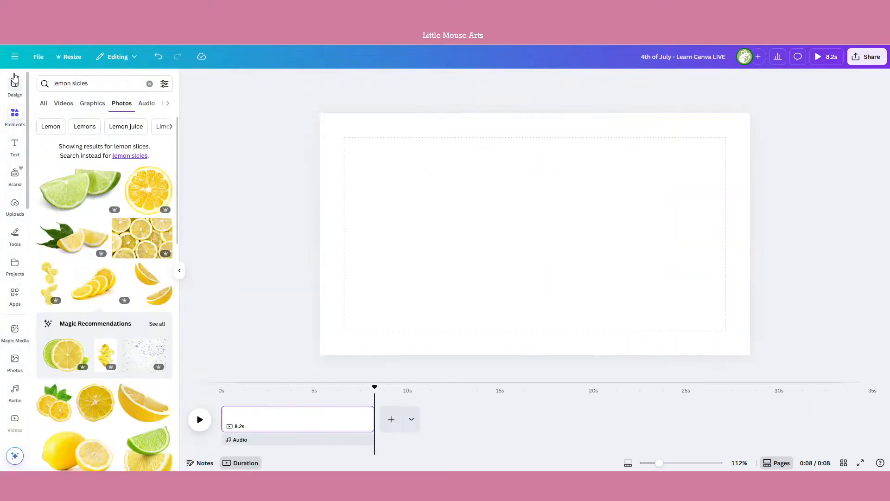
pyautogui.click(15, 56)
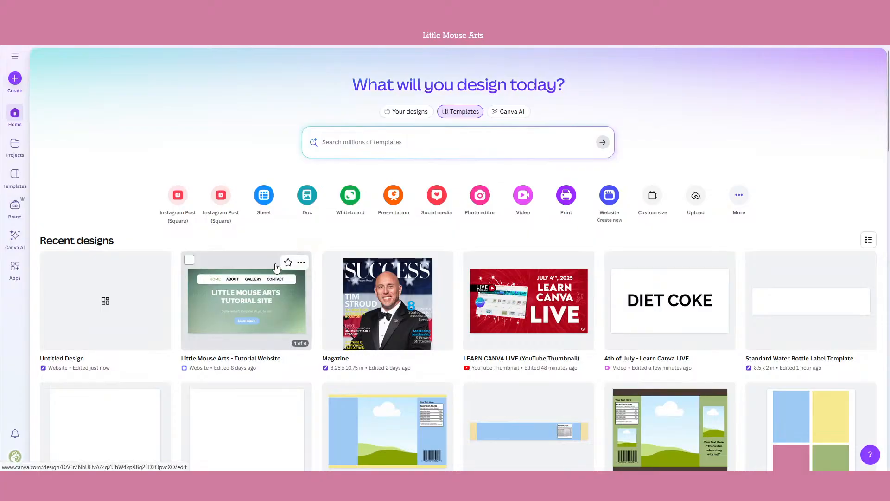
pyautogui.click(495, 115)
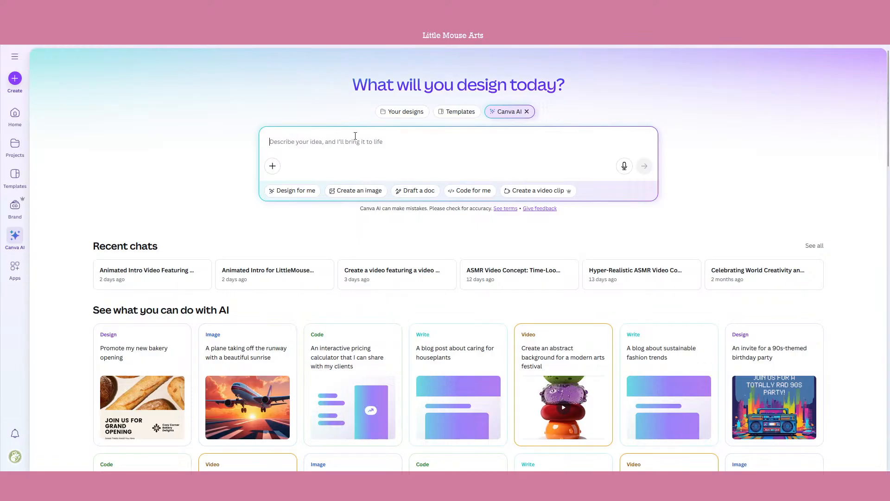
pyautogui.scroll(-4, 348, 160)
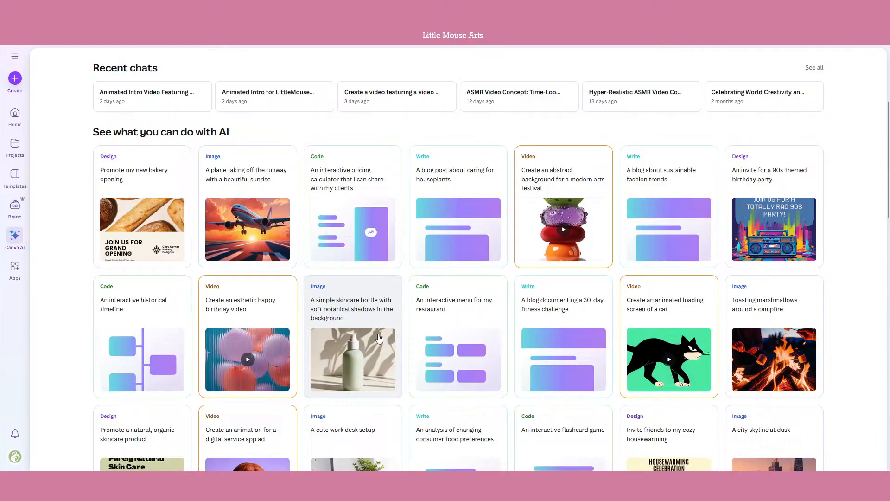
pyautogui.scroll(-1, 783, 306)
pyautogui.scroll(-5, 783, 303)
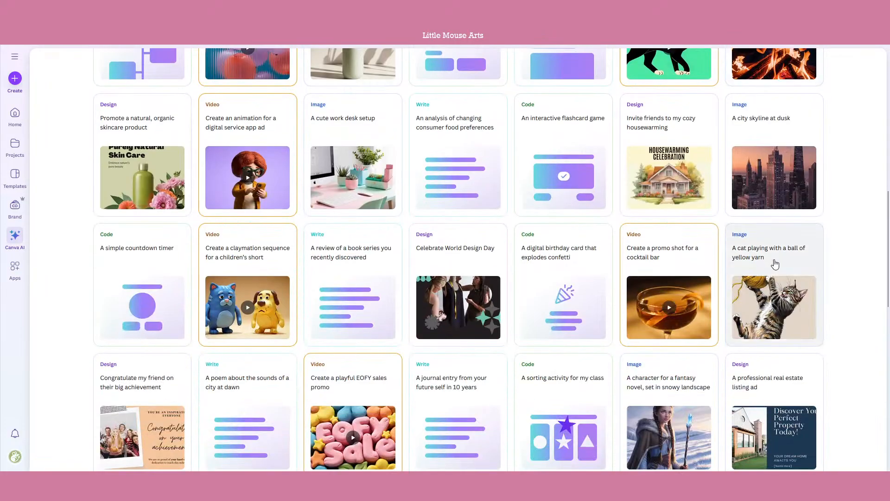
pyautogui.scroll(12, 772, 262)
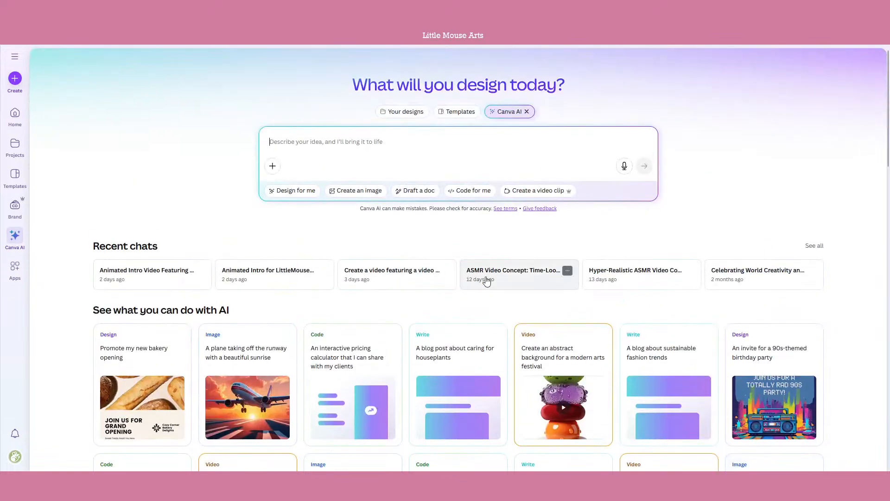
pyautogui.click(477, 190)
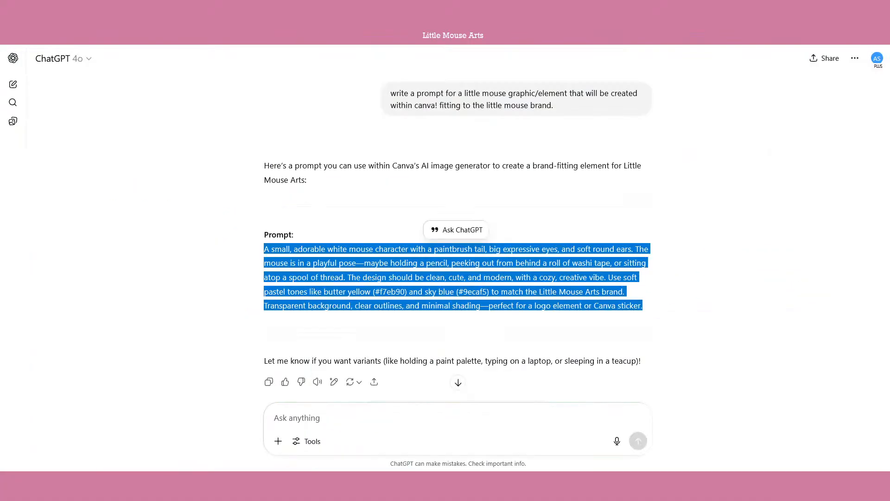
# Step: In ChatGPT, request a coding prompt for Canva AI coding that shows a subscribe to Little Mouse Arts page
pyautogui.click(368, 414)
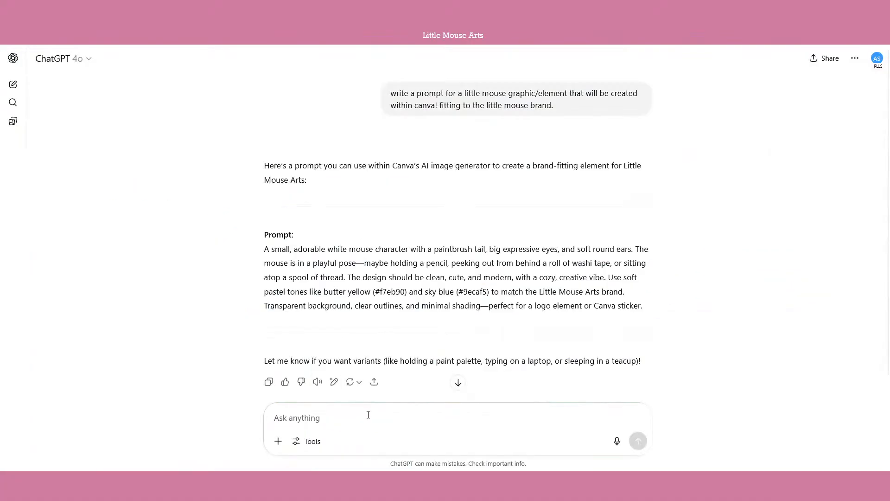
pyautogui.write('write')
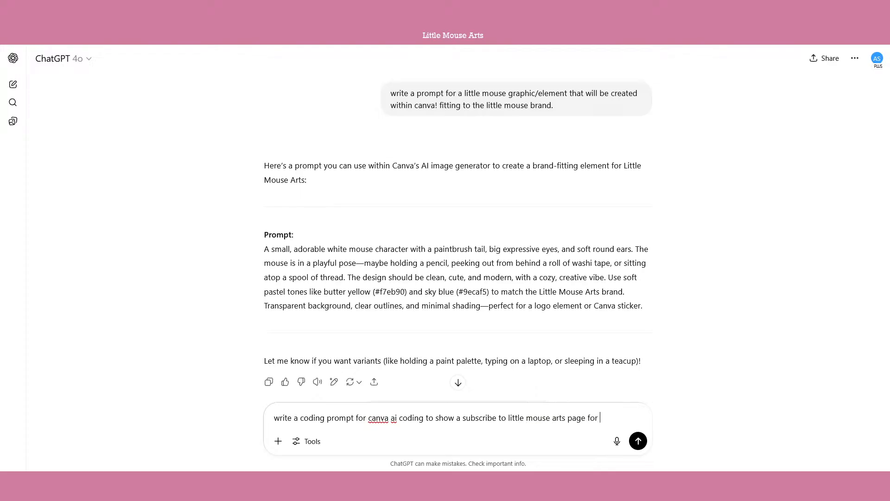
pyautogui.press('Return')
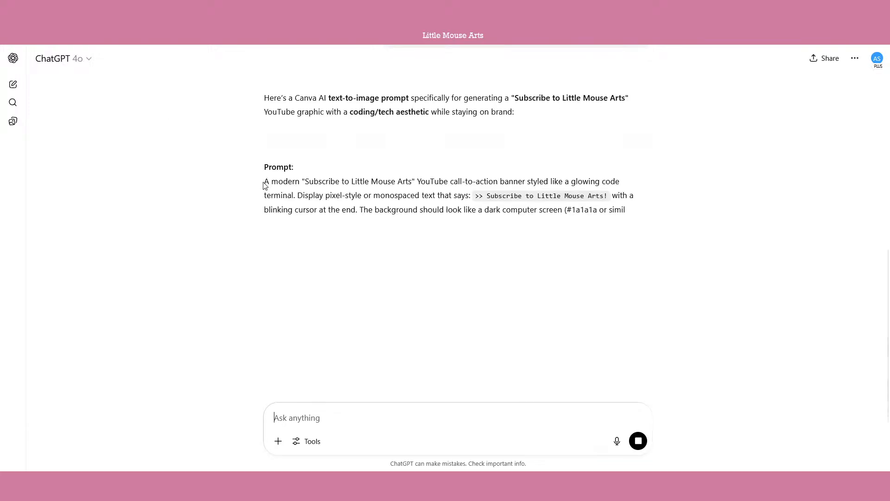
# Step: Copy ChatGPT's "Subscribe to Little Mouse Arts" glowing code terminal banner prompt into Canva AI's Code for me and generate it
pyautogui.moveTo(264, 181); pyautogui.dragTo(607, 275)
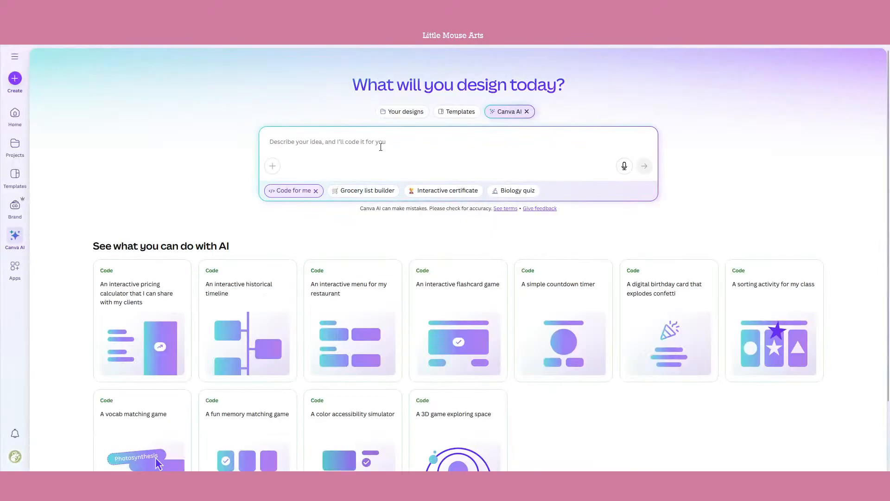
pyautogui.write('A modern "Subscribe to Little Mouse Arts" YouTube call-to-action banner styled like a glowing code terminal. Display pixel-style or monospaced text that says: >> Subscribe to Little Mouse Arts! with a blinking cursor at the end. The background should look like a dark computer screen (#1a1a1a or similar), with pastel code elements in Little Mouse Arts brand colors: butter yellow (#f7eb90), sky blue (#9ecaf5), and mauve pink (#d17da1). Add a tiny white mouse icon with a paintbrush tail sitting on the bottom corner, as if it\'s hacking or typing. The design should feel cute-meets-coder—playful but clean. Landscape layout, transparent background if possible, and perfect for YouTube end screens or video overlays.')
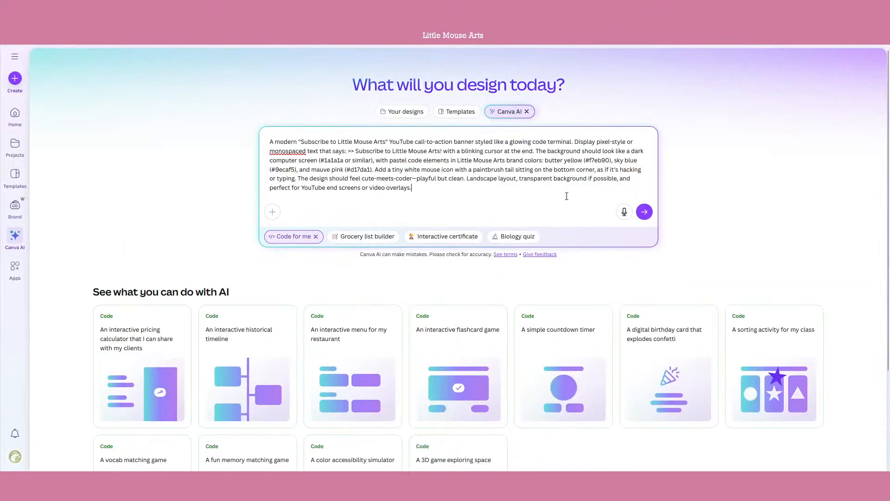
pyautogui.click(645, 213)
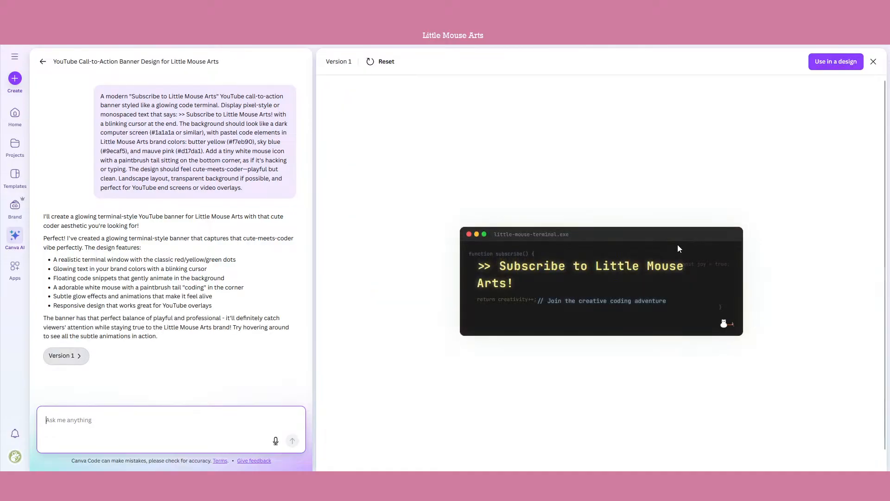
# Step: Examine the generated banner's text and animation, and view the design types it can be used in
pyautogui.moveTo(572, 238); pyautogui.dragTo(477, 228)
pyautogui.click(513, 261)
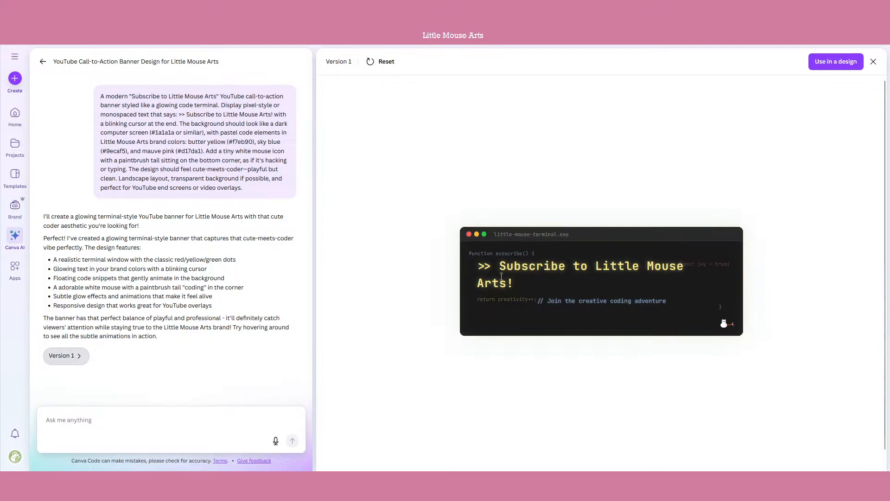
pyautogui.moveTo(485, 283); pyautogui.dragTo(507, 283)
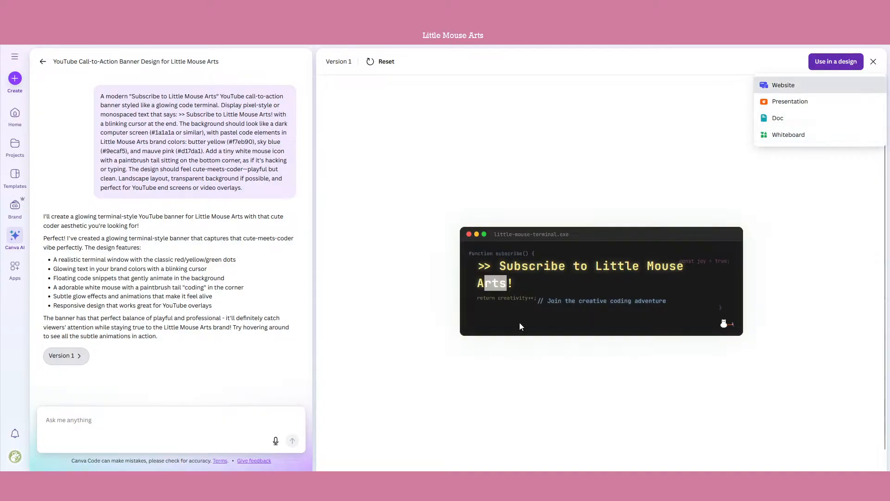
pyautogui.press('Down')
pyautogui.click(453, 134)
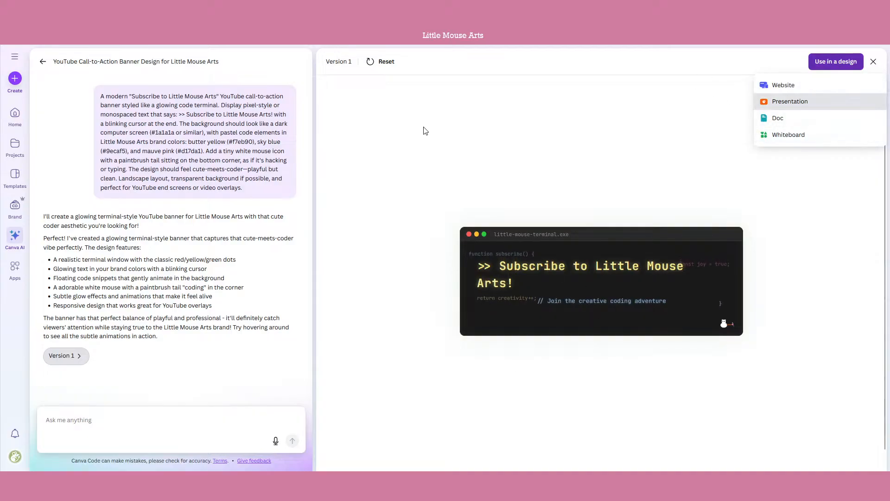
# Step: Return to Canva AI's start page, load the Grocery list builder sample prompt, and look through the Design for me examples
pyautogui.click(43, 61)
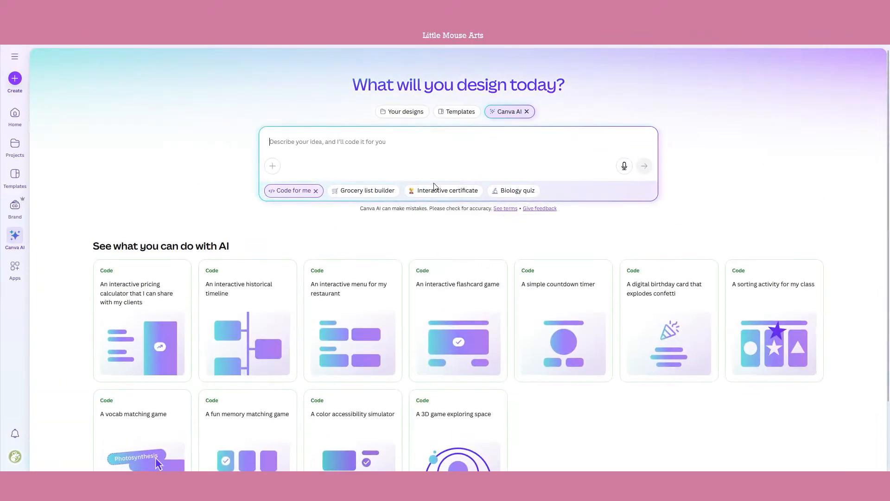
pyautogui.click(367, 190)
pyautogui.click(313, 200)
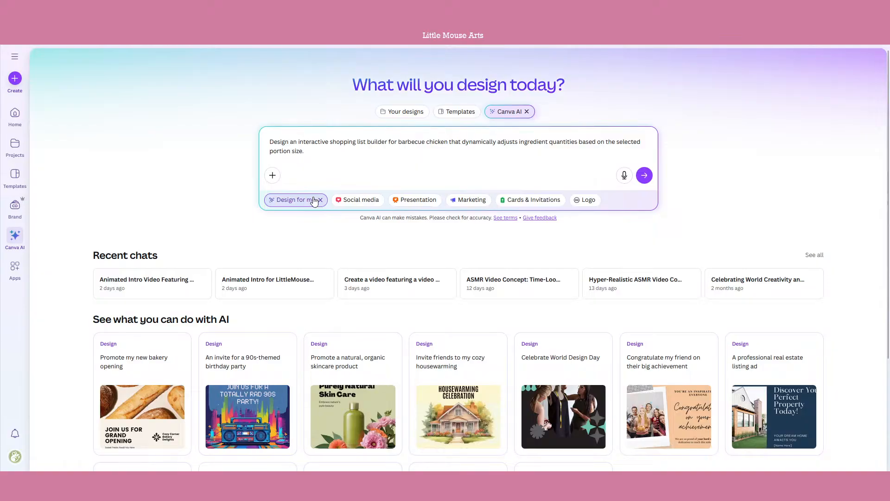
pyautogui.scroll(-3, 254, 179)
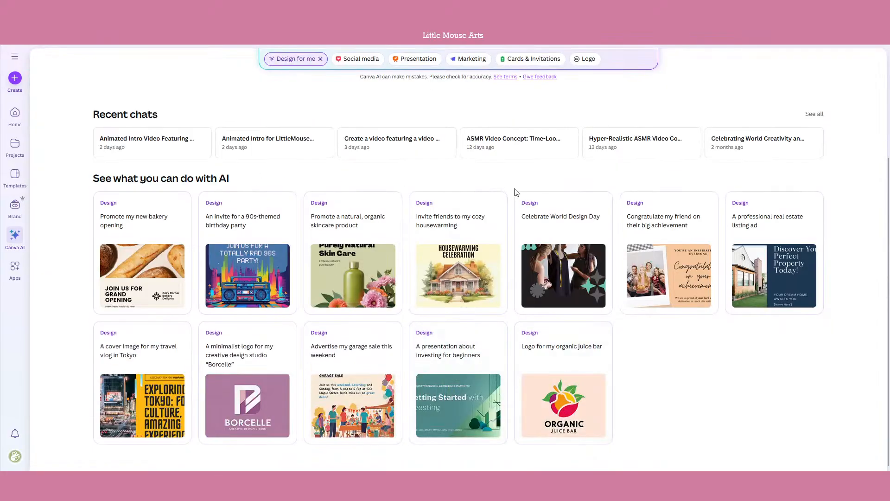
pyautogui.scroll(3, 353, 259)
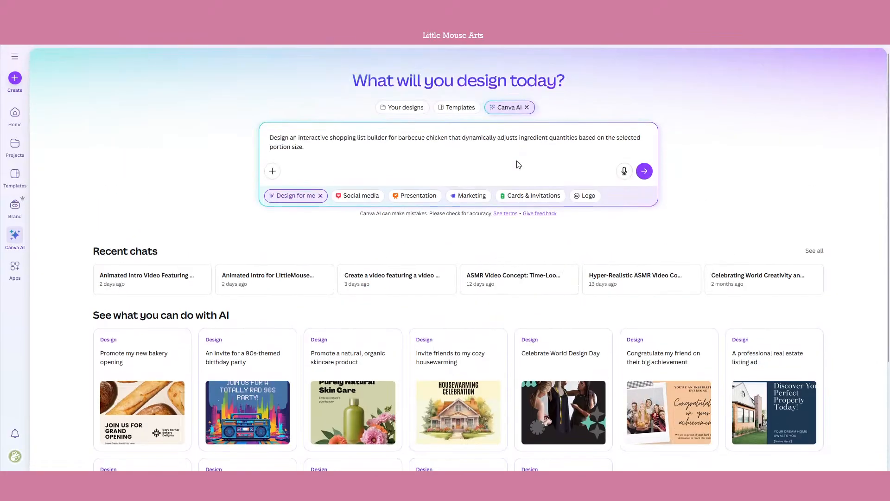
pyautogui.scroll(-3, 204, 320)
pyautogui.scroll(3, 202, 326)
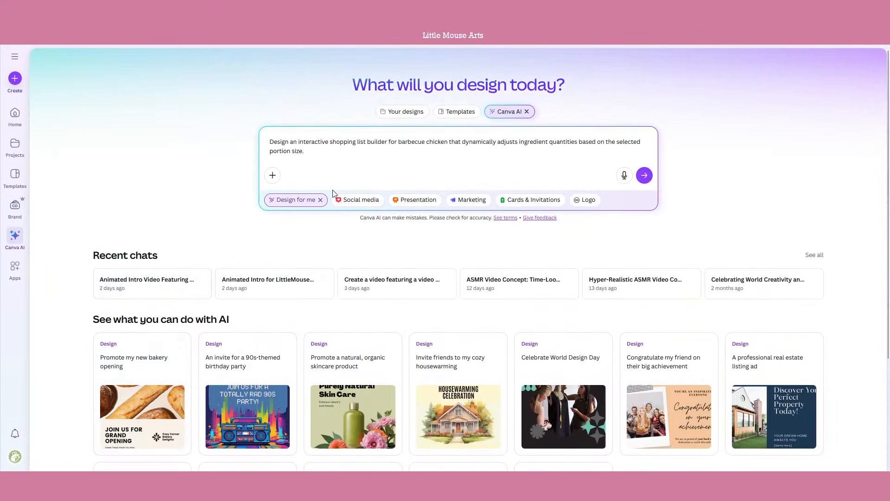
# Step: Switch the Canva AI mode from Design for me to Draft a doc and look through its writing examples
pyautogui.click(320, 199)
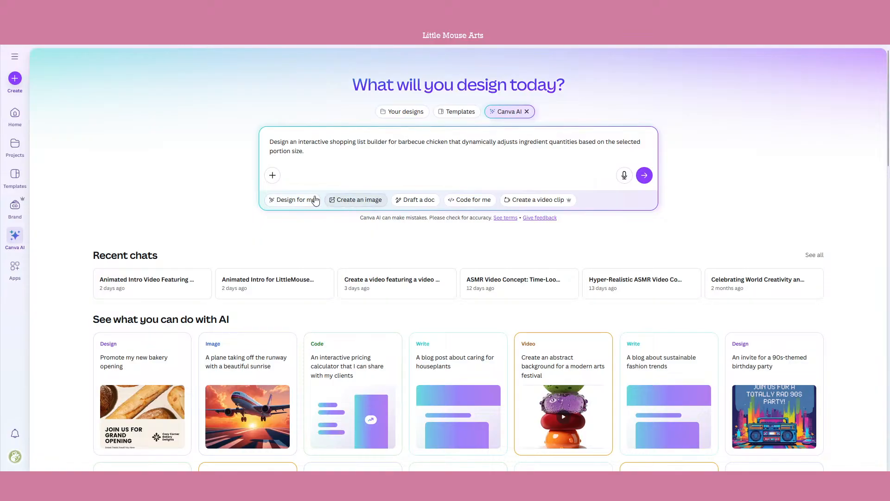
pyautogui.click(408, 200)
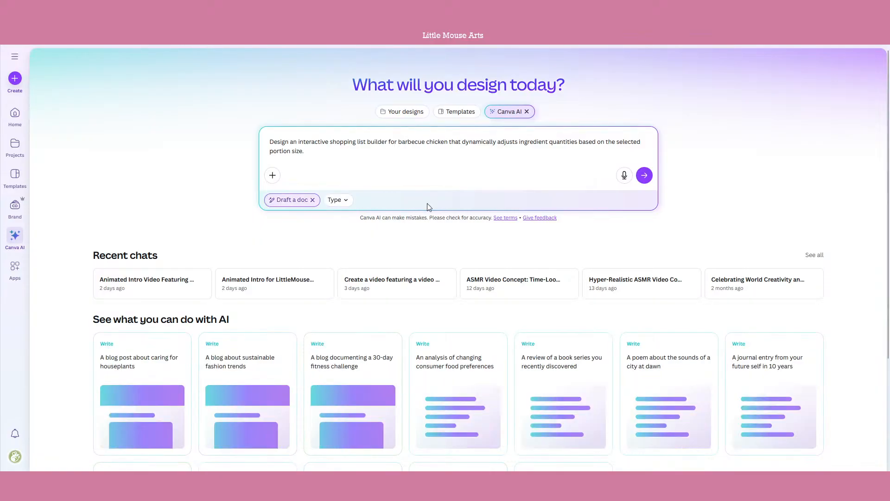
pyautogui.scroll(-3, 427, 207)
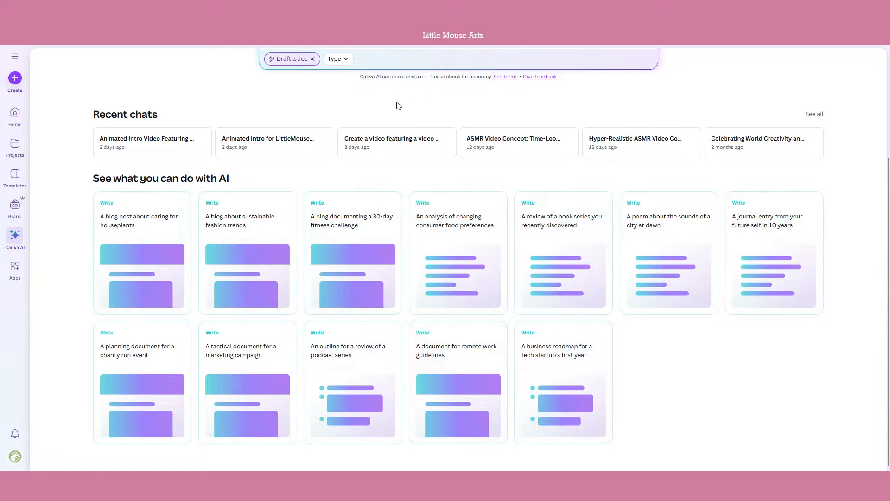
# Step: Switch the Canva AI mode from Draft a doc to Create a video clip and clear the shopping list prompt
pyautogui.scroll(3, 388, 214)
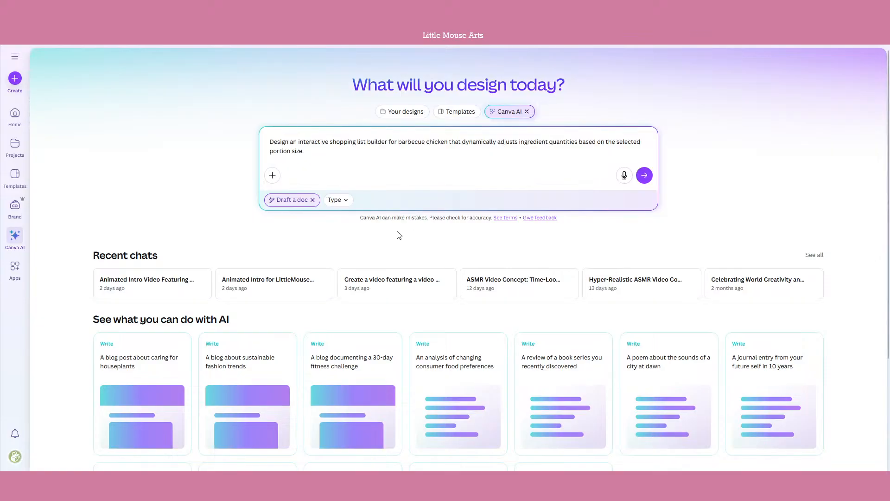
pyautogui.click(312, 199)
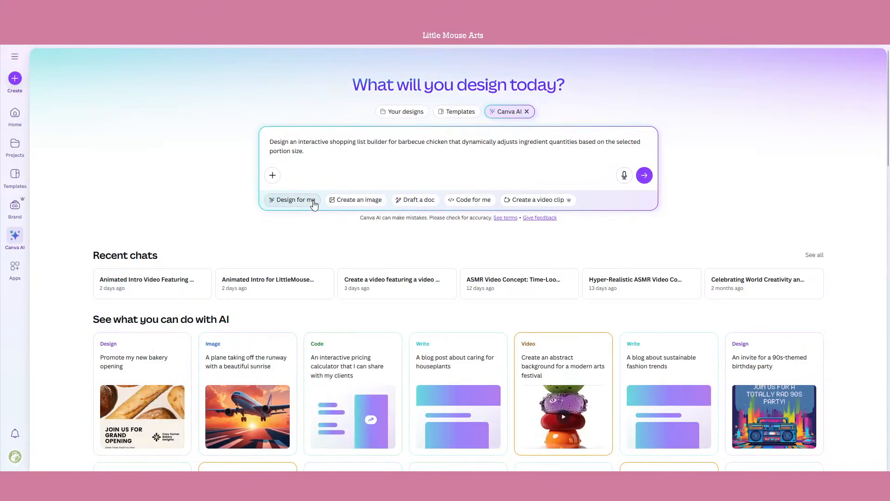
pyautogui.click(524, 200)
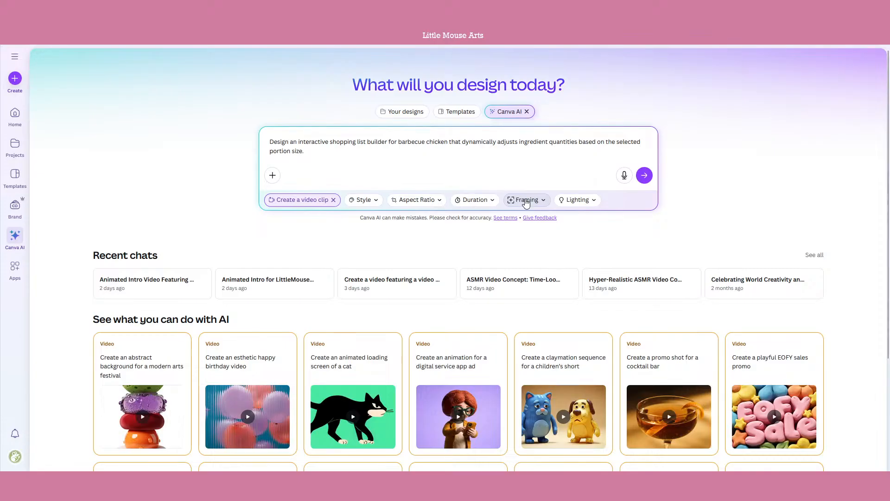
pyautogui.scroll(-1, 321, 323)
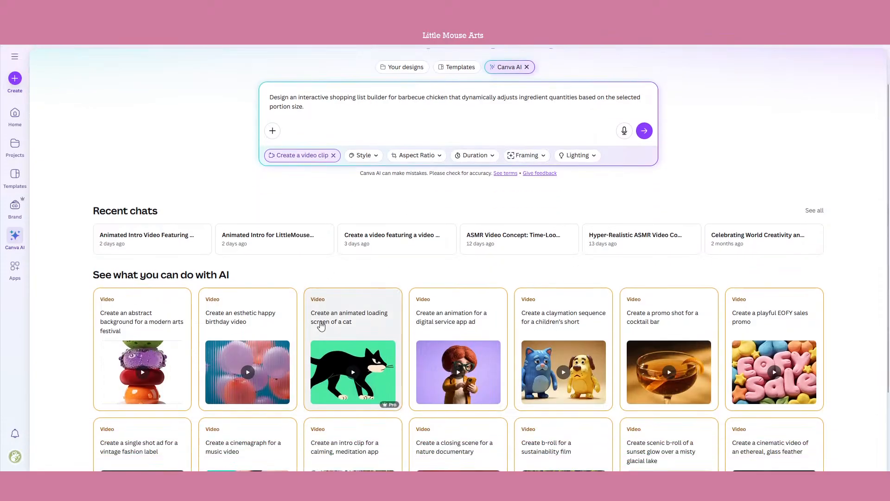
pyautogui.scroll(1, 320, 325)
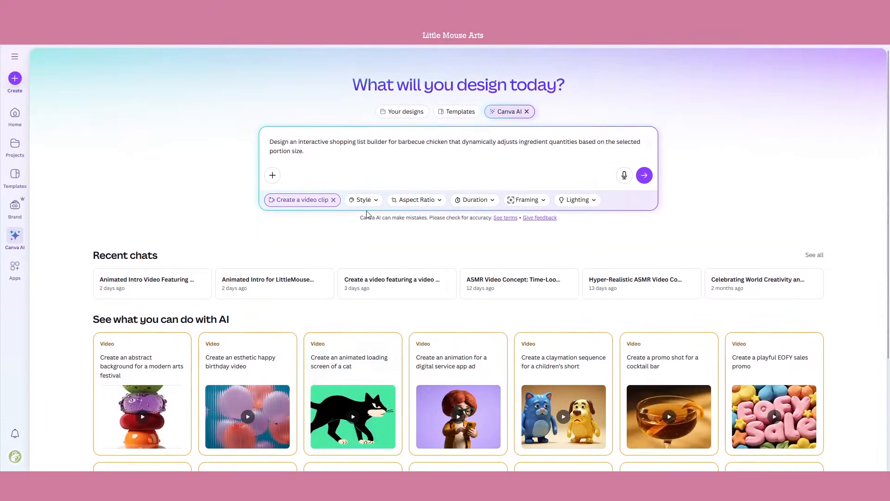
pyautogui.click(320, 140)
pyautogui.hotkey('ctrl', 'a')
pyautogui.press('BackSpace')
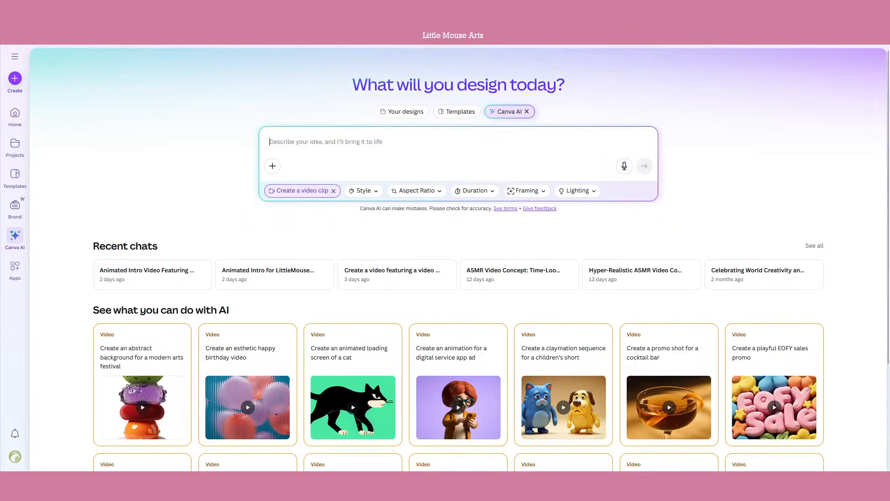
# Step: Switch to ChatGPT and ask it to write an AI video prompt for generating a mouse giving a thumbs up
pyautogui.hotkey('ctrl', 'Tab')
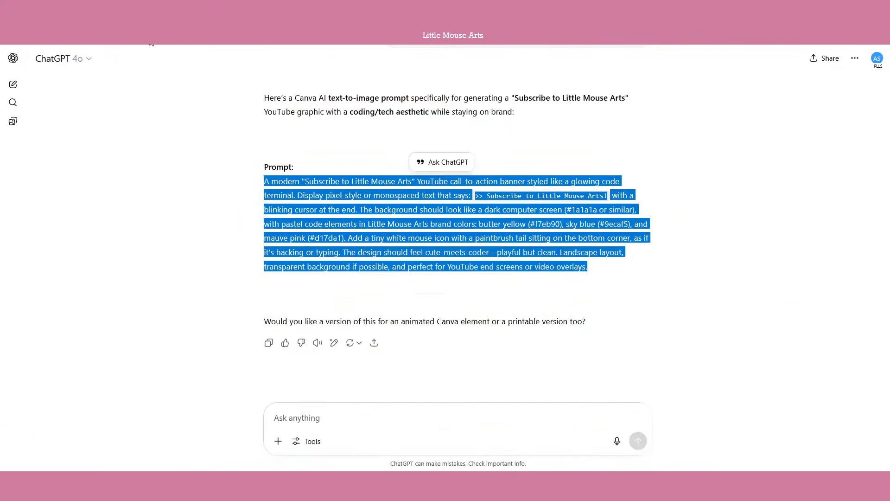
pyautogui.click(342, 431)
pyautogui.write('write a')
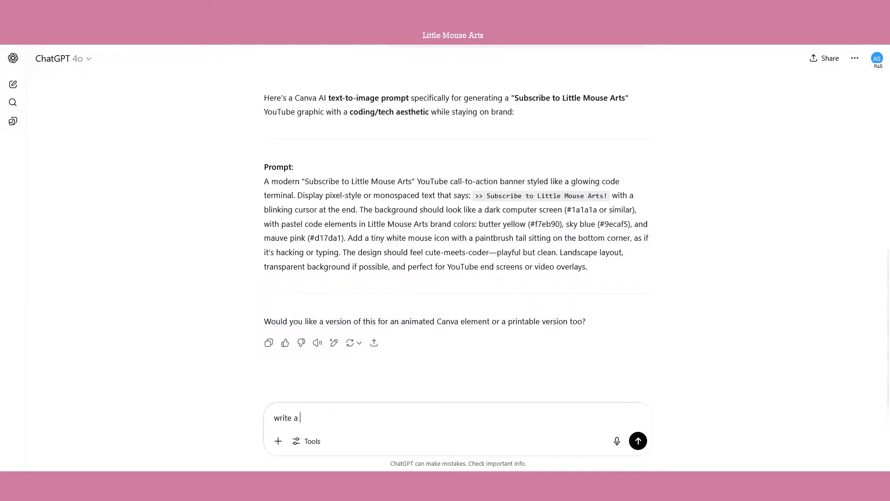
pyautogui.write(' ai video prompt for generat')
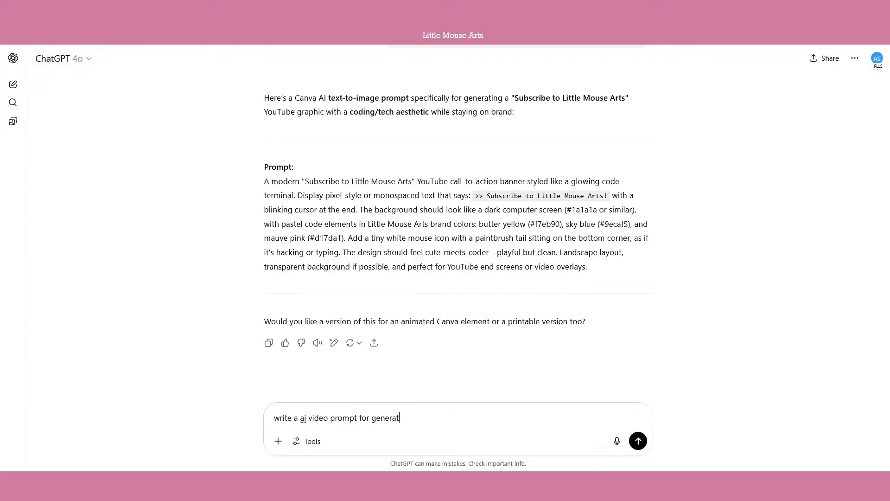
pyautogui.write('nig')
pyautogui.press('BackSpace')
pyautogui.press('BackSpace')
pyautogui.press('BackSpace')
pyautogui.write('ing a mouse giving a thumbs')
pyautogui.press('Return')
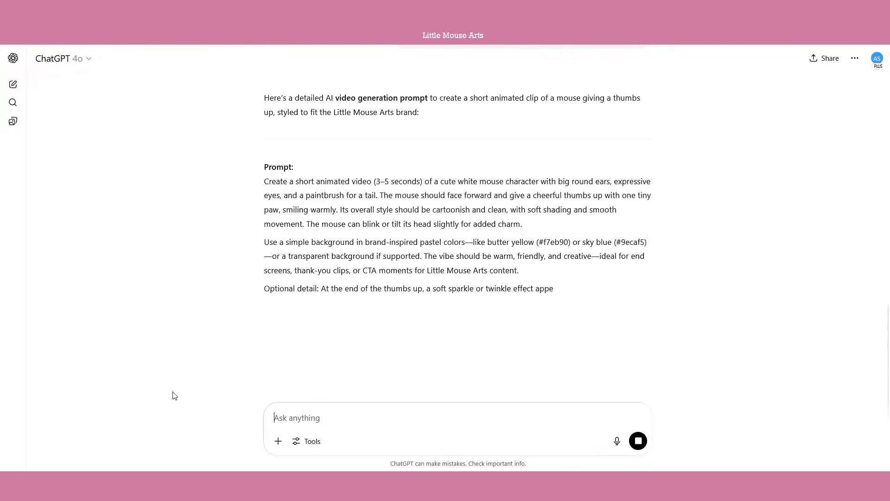
# Step: Copy ChatGPT's white mouse video prompt into Canva AI and set Cartoon style, 16:9 aspect ratio and Medium shot framing
pyautogui.moveTo(260, 187); pyautogui.dragTo(447, 303)
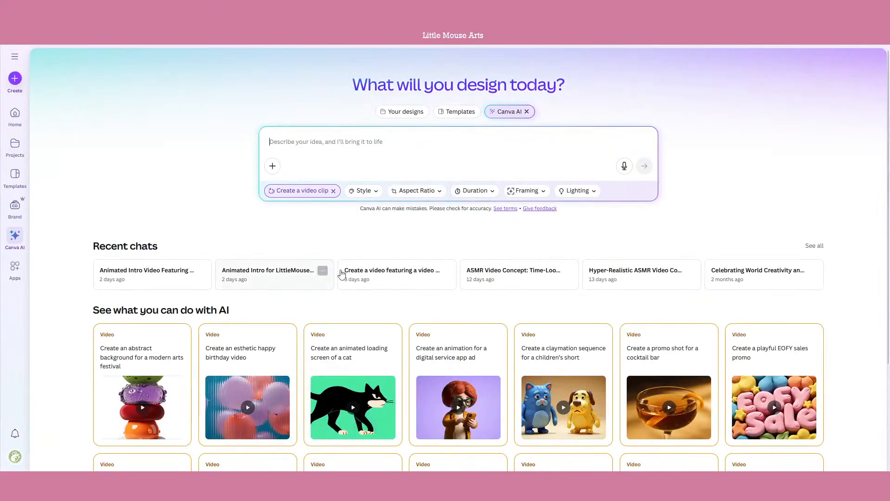
pyautogui.write('Create a short animated video (3–5 seconds) of a cute white mouse character with big round ears, expressive eyes, and a paintbrush for a tail. The mouse should face forward and give a cheerful thumbs up with one tiny paw, smiling warmly. Its overall style should be cartoonish and clean, with soft shading and smooth movement. The mouse can blink or tilt its head slightly for added charm.  Use a simple background in brand-inspired pastel colors—like butter yellow (#f7eb90) or sky blue (#9ecaf5)—or a transparent background if supported. The vibe should be warm, friendly, and creative—ideal for end screens, thank-you clips, or CTA moments for Little Mouse Arts content.  Optional detail: At the end of the thumbs up, a soft sparkle or twinkle effect appears near the hand or around the mouse for a magical touch.')
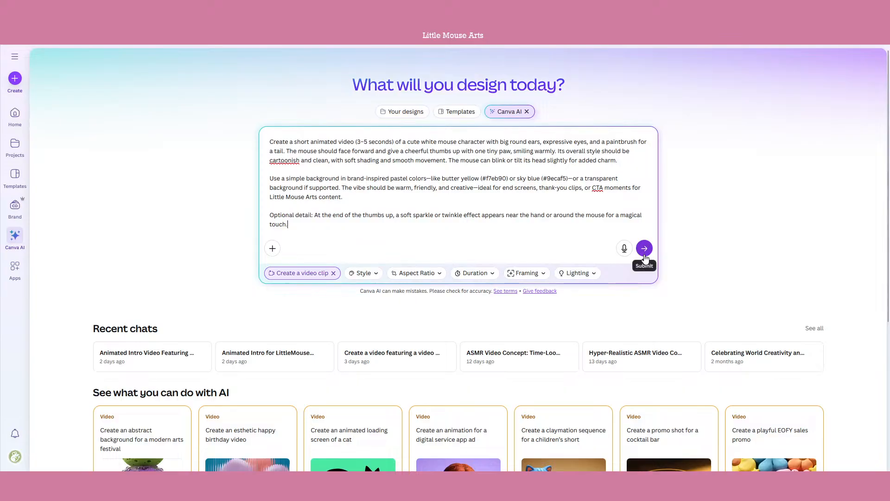
pyautogui.click(358, 273)
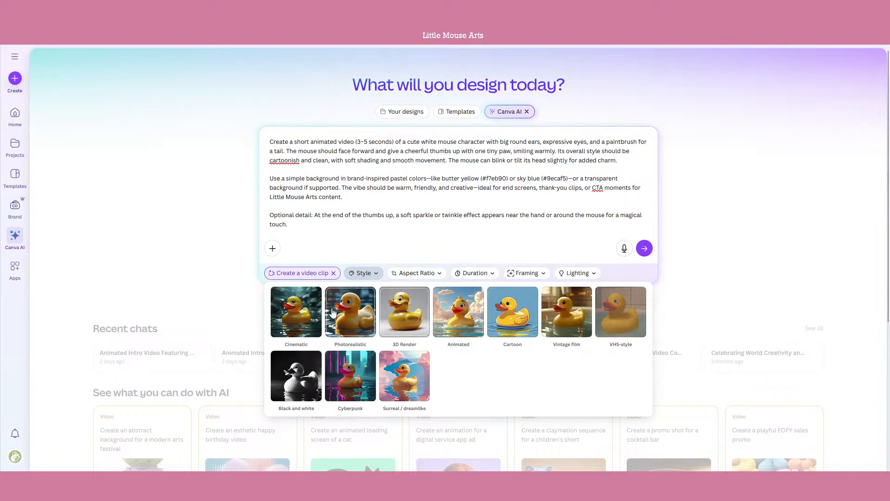
pyautogui.click(504, 315)
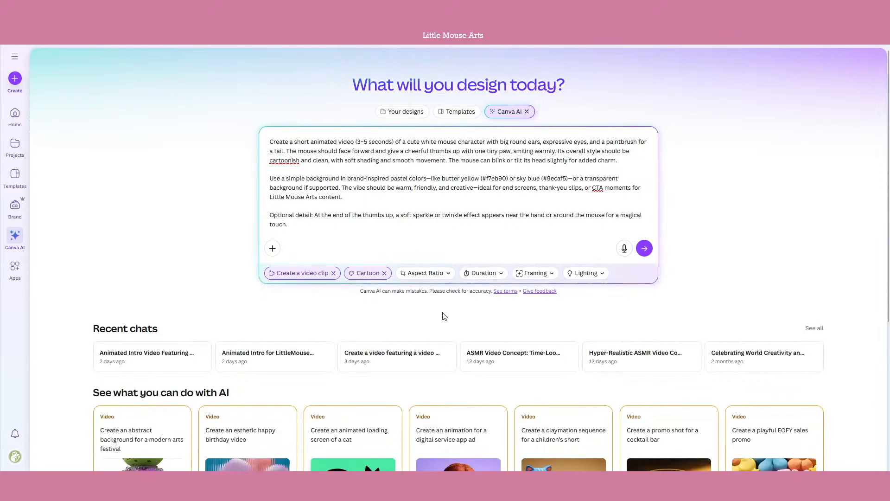
pyautogui.click(435, 276)
pyautogui.click(431, 289)
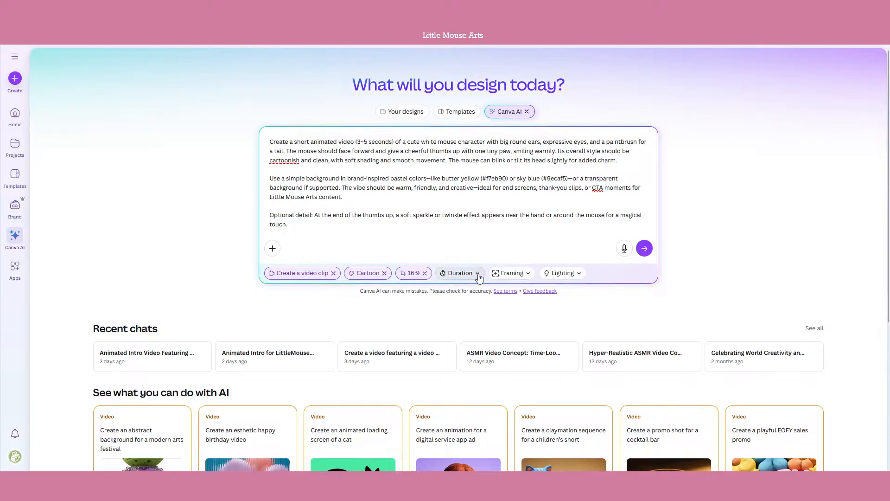
pyautogui.click(510, 273)
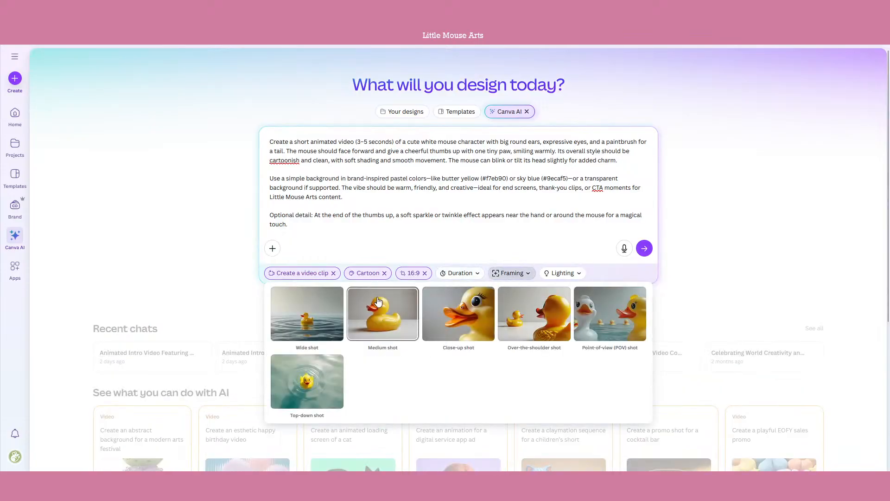
pyautogui.click(464, 329)
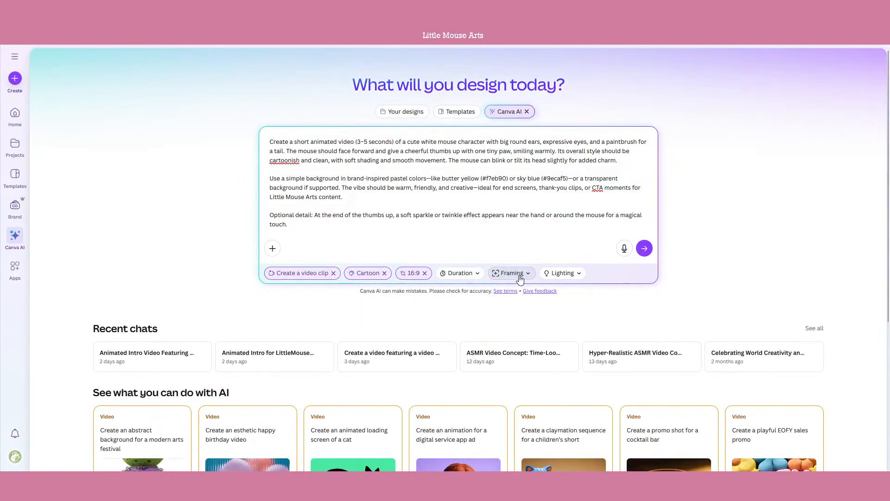
pyautogui.click(516, 277)
pyautogui.click(383, 319)
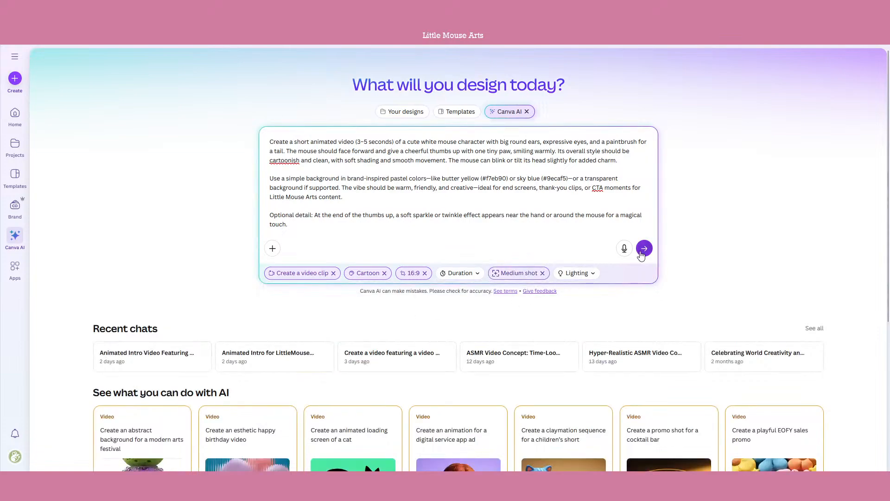
# Step: Submit the mouse video prompt and reply "Yes" to the offer of an 8-second video
pyautogui.click(644, 248)
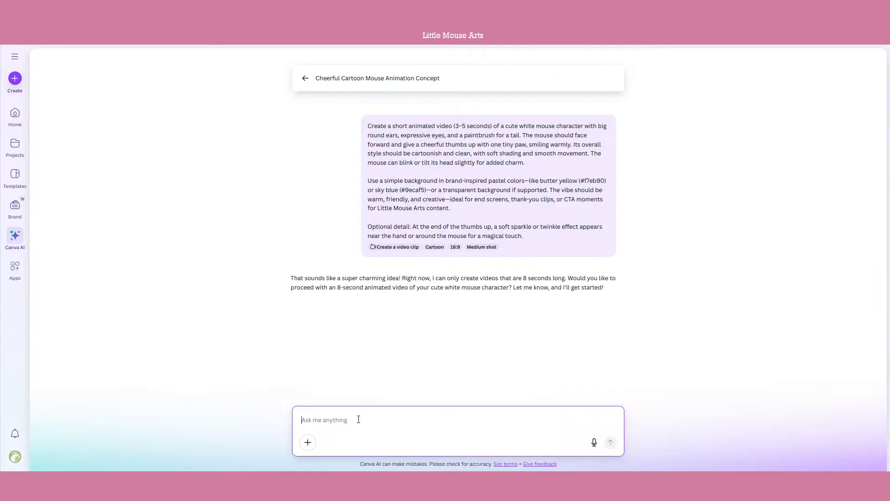
pyautogui.write('Yes')
pyautogui.press('Return')
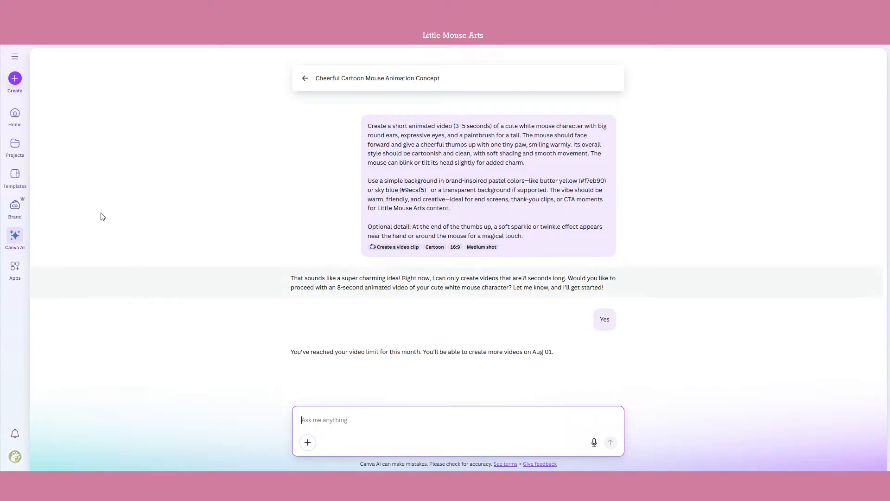
# Step: Open the "4th of July - Learn Canva LIVE" video design from the home page and show its uploaded videos
pyautogui.click(20, 112)
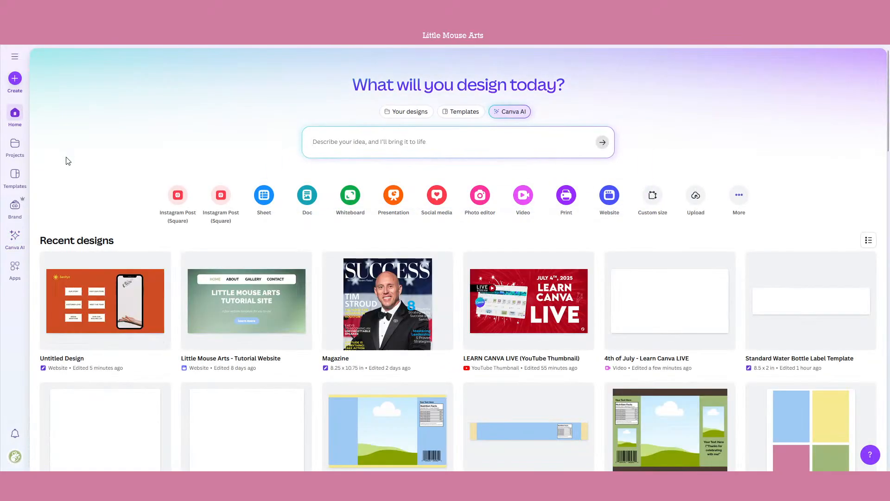
pyautogui.click(691, 287)
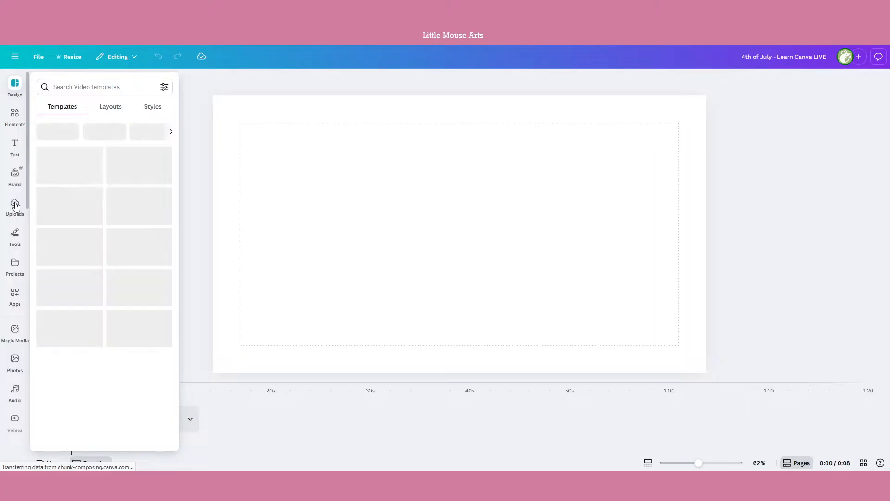
pyautogui.click(15, 204)
pyautogui.click(109, 120)
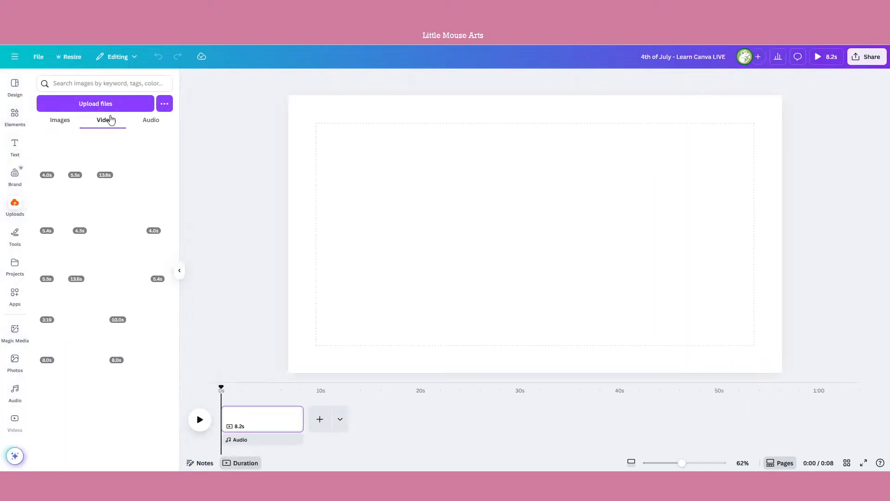
# Step: Preview the blue-background mouse clip and the yellow paint stroke clip on the page, deleting each one after viewing
pyautogui.scroll(-3, 65, 343)
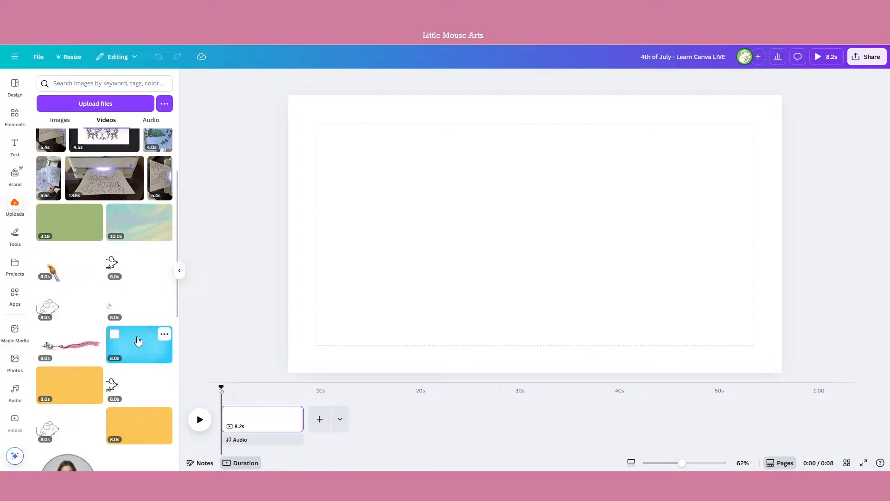
pyautogui.click(139, 343)
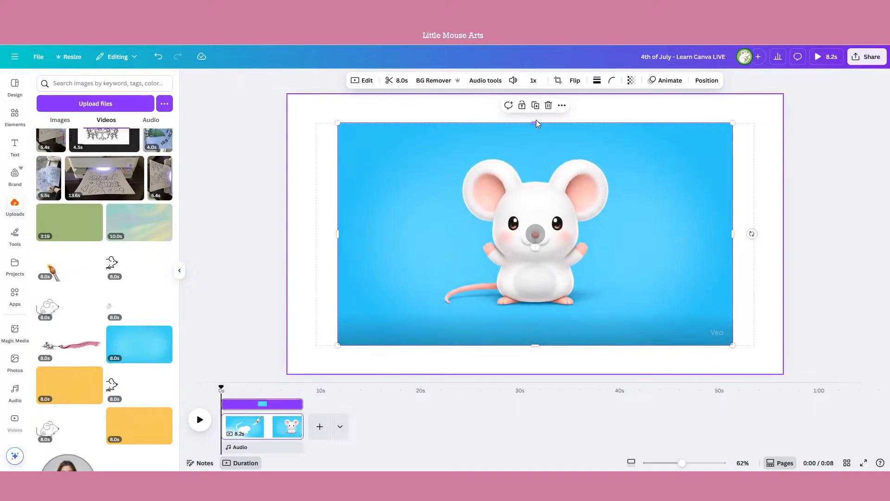
pyautogui.click(547, 106)
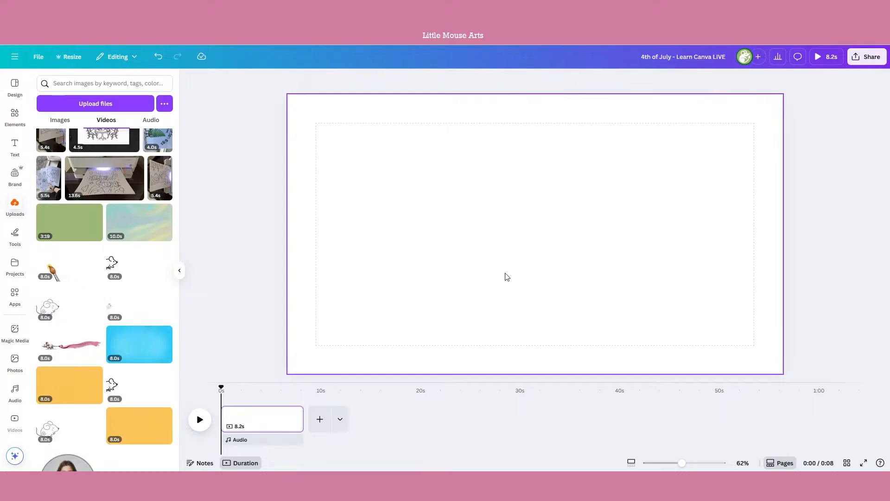
pyautogui.scroll(-1, 169, 370)
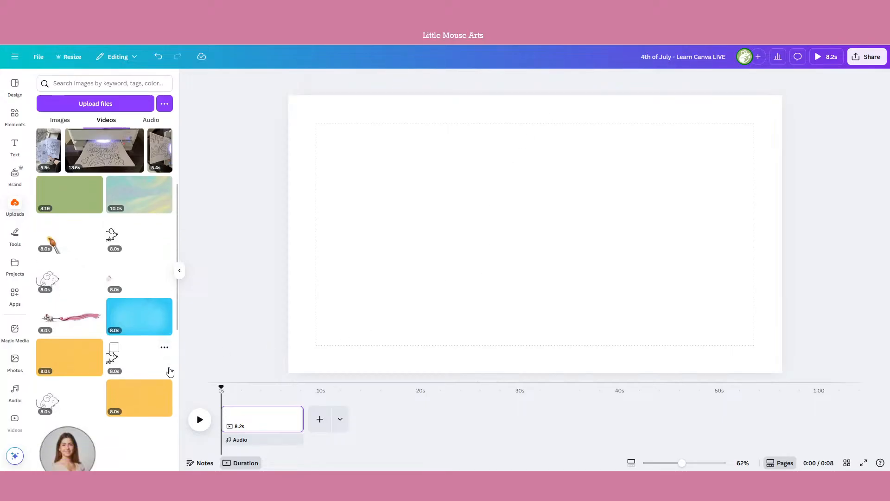
pyautogui.click(116, 361)
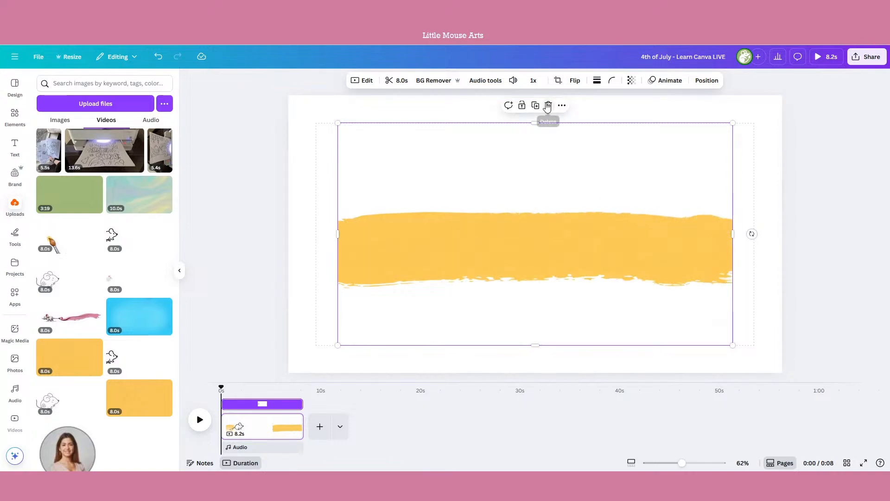
pyautogui.click(548, 107)
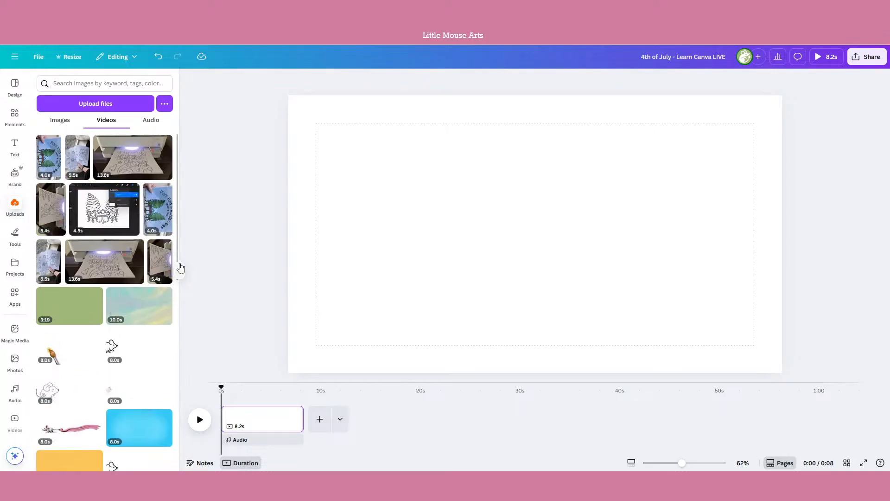
# Step: Add the text "Any questions?" to the blank page, enlarge it to about size 86, and centre it horizontally
pyautogui.click(180, 269)
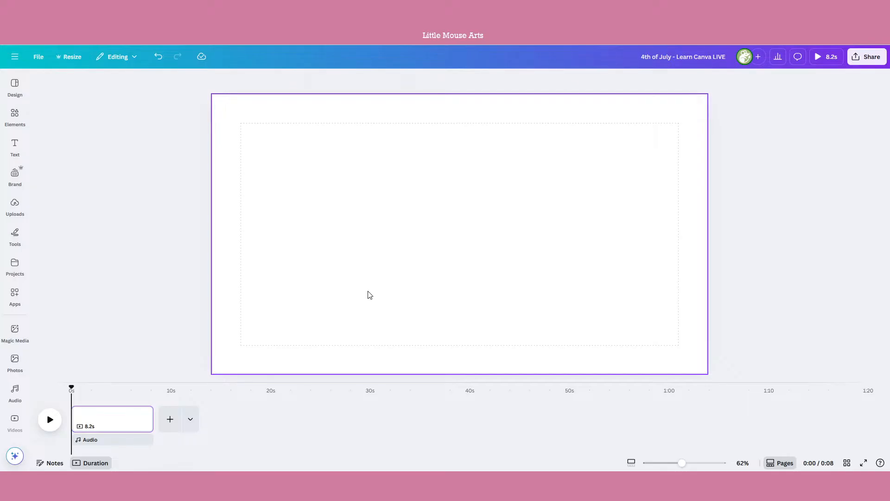
pyautogui.press('t')
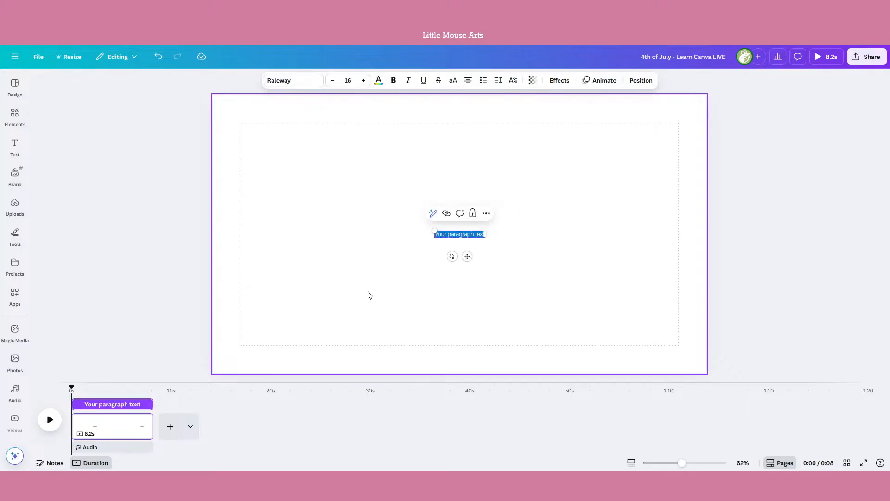
pyautogui.write('Any')
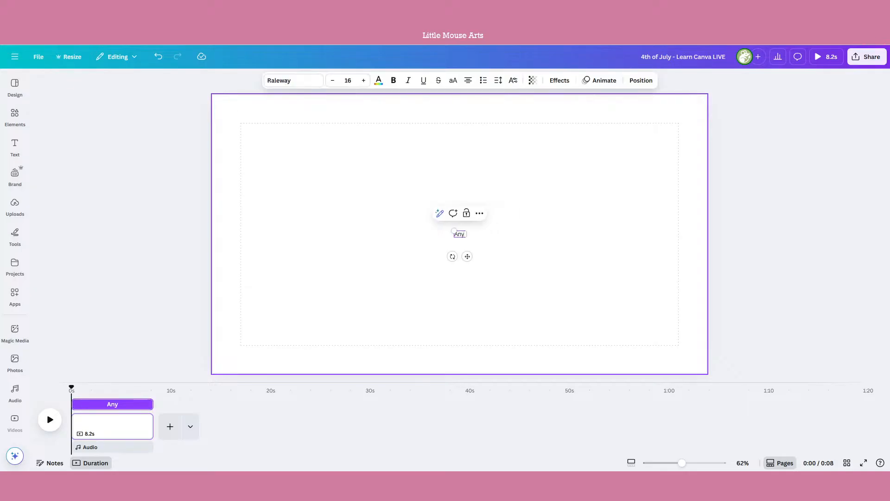
pyautogui.write(' questions?')
pyautogui.moveTo(441, 231); pyautogui.dragTo(277, 167)
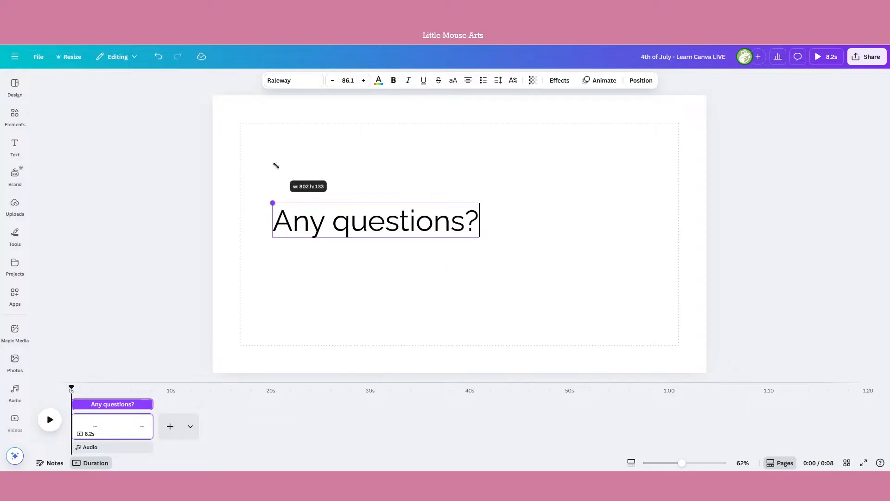
pyautogui.moveTo(391, 230); pyautogui.dragTo(470, 222)
pyautogui.click(516, 270)
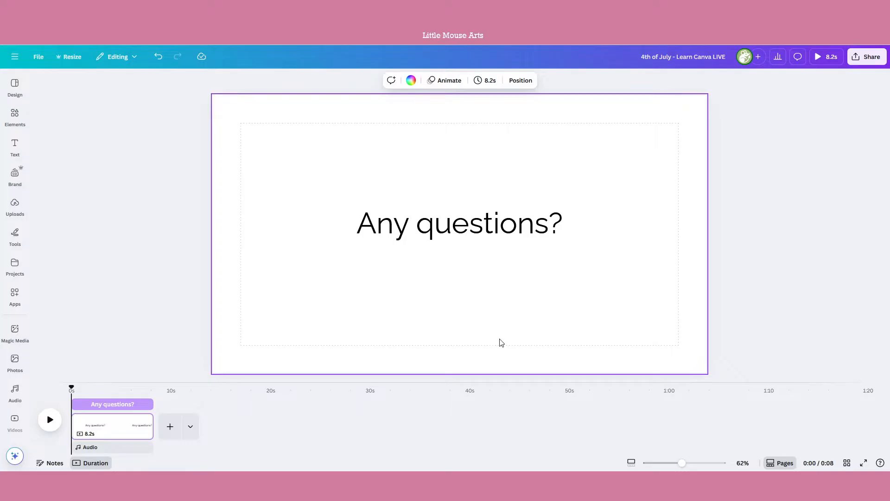
pyautogui.click(560, 219)
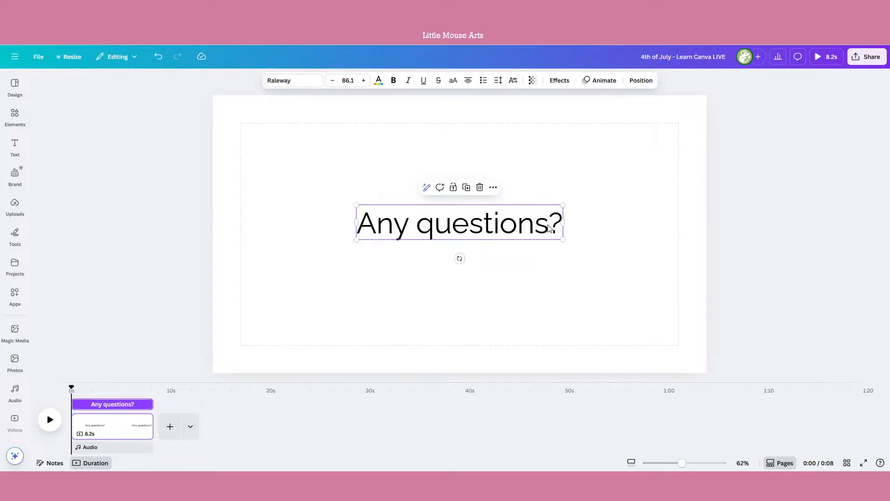
# Step: Centre the "Any questions?" text vertically on the page
pyautogui.moveTo(569, 218); pyautogui.dragTo(661, 228)
pyautogui.moveTo(603, 231); pyautogui.dragTo(559, 250)
pyautogui.click(572, 302)
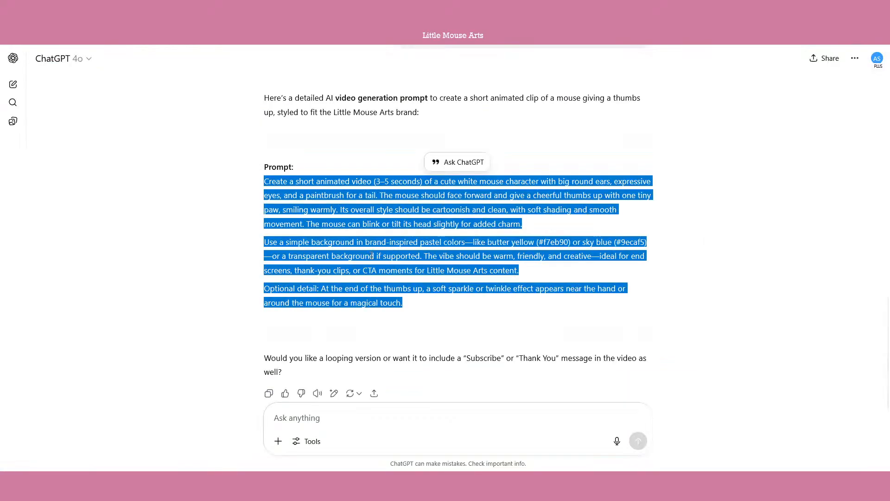
# Step: Switch to ChatGPT and look through the chat options, the account options and the general settings
pyautogui.click(372, 256)
pyautogui.scroll(-1, 867, 302)
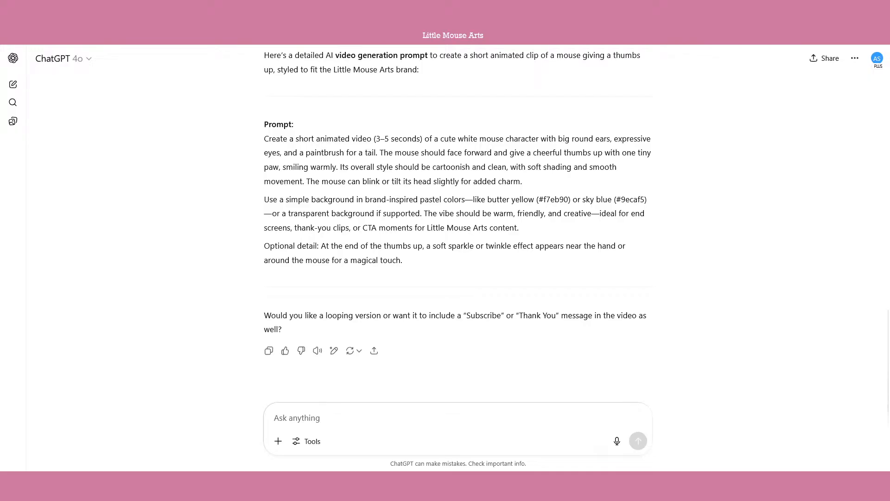
pyautogui.click(855, 58)
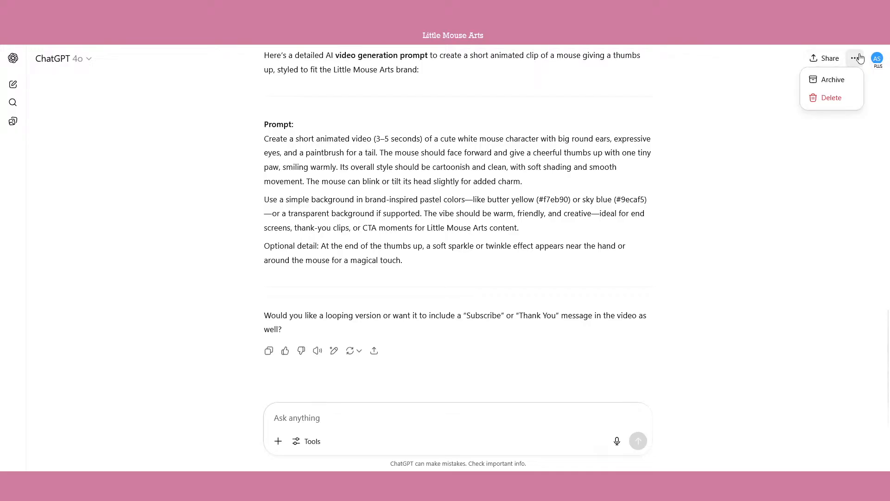
pyautogui.click(876, 58)
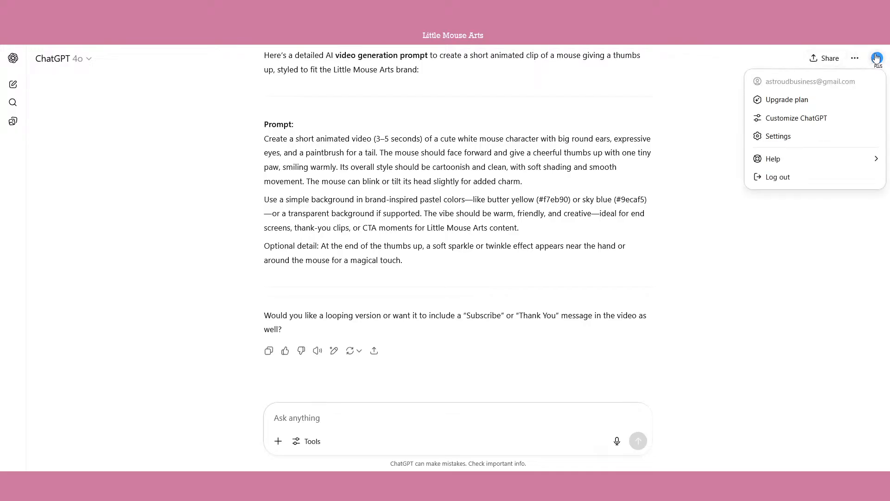
pyautogui.click(825, 136)
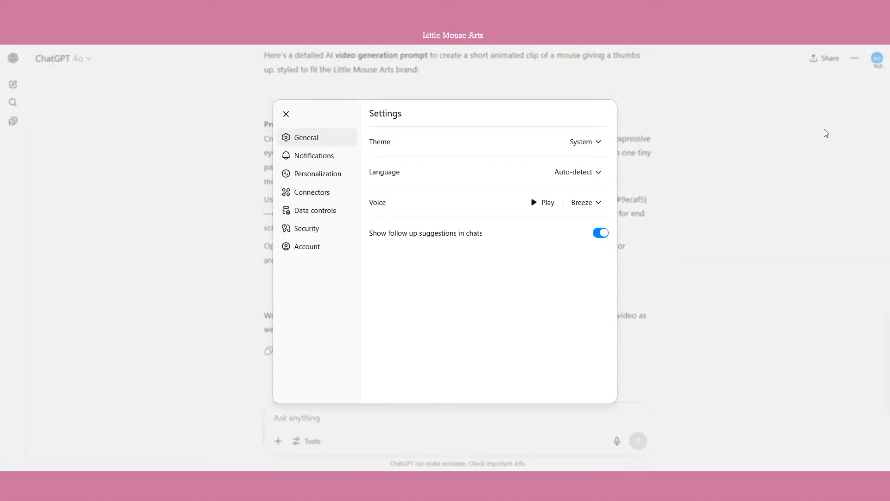
pyautogui.click(286, 114)
# Step: Open the GPTs gallery and collapse the sidebar
pyautogui.click(15, 58)
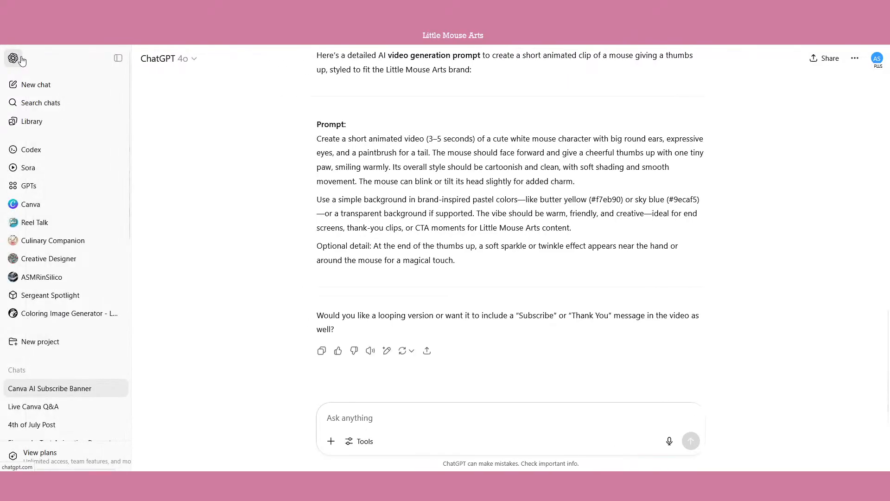
pyautogui.click(44, 191)
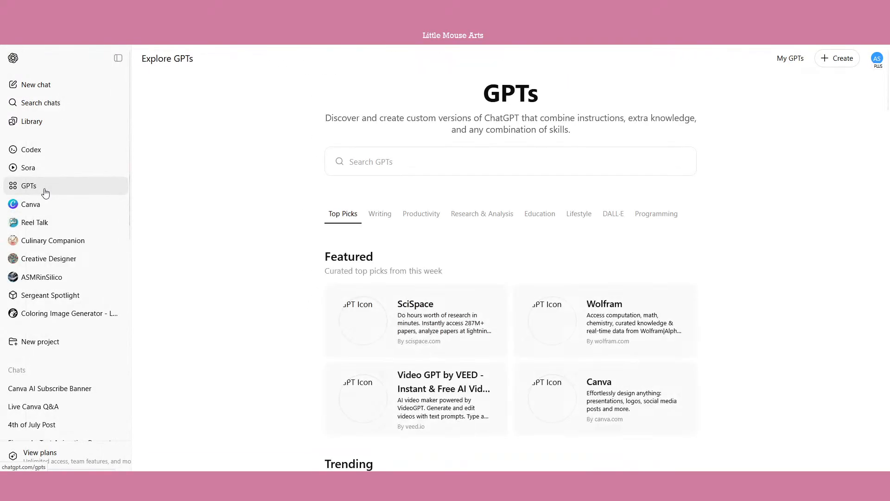
pyautogui.click(118, 58)
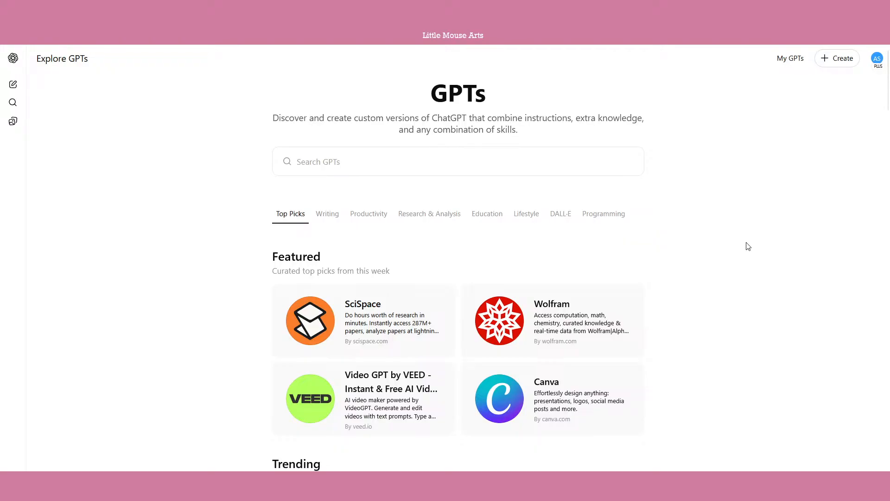
# Step: Browse the GPT gallery from the featured and trending picks through the Writing and Productivity categories
pyautogui.scroll(-3, 748, 246)
pyautogui.scroll(-2, 747, 246)
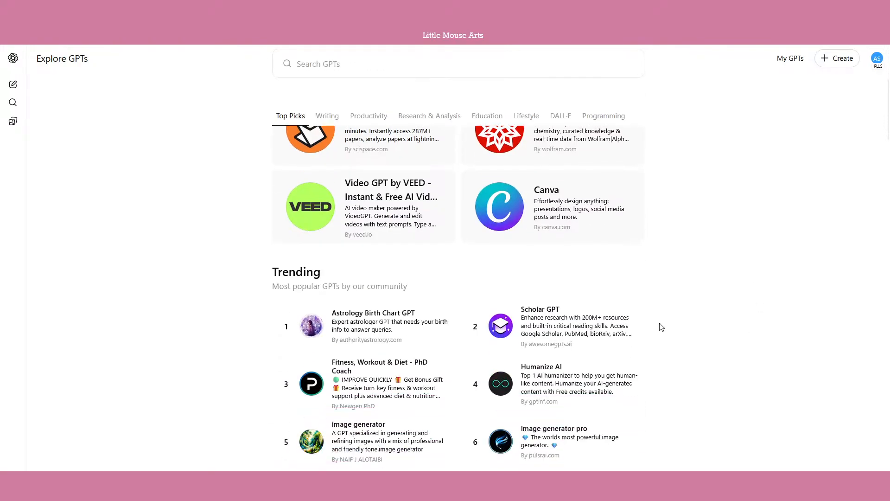
pyautogui.scroll(-4, 654, 308)
pyautogui.scroll(-14, 656, 308)
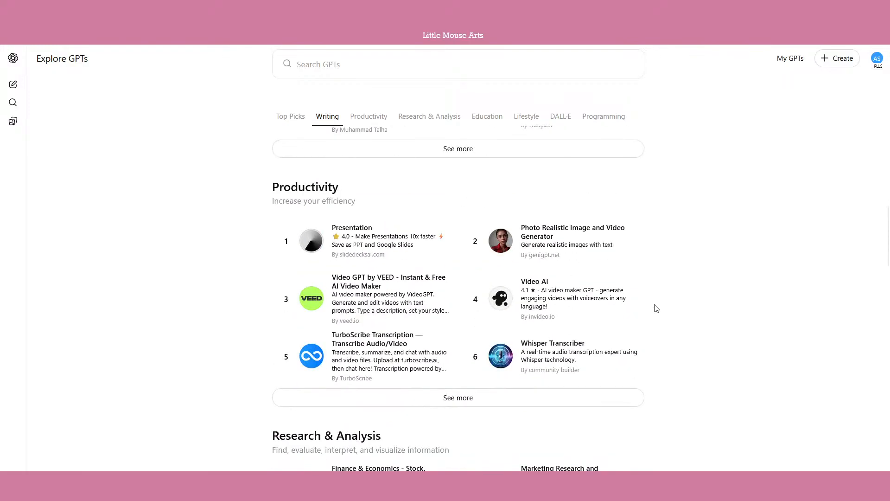
pyautogui.scroll(20, 656, 308)
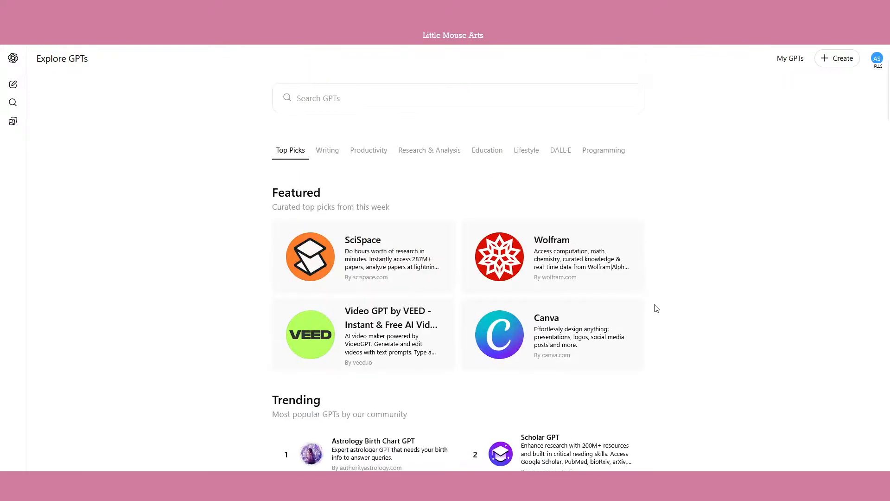
pyautogui.scroll(1, 656, 309)
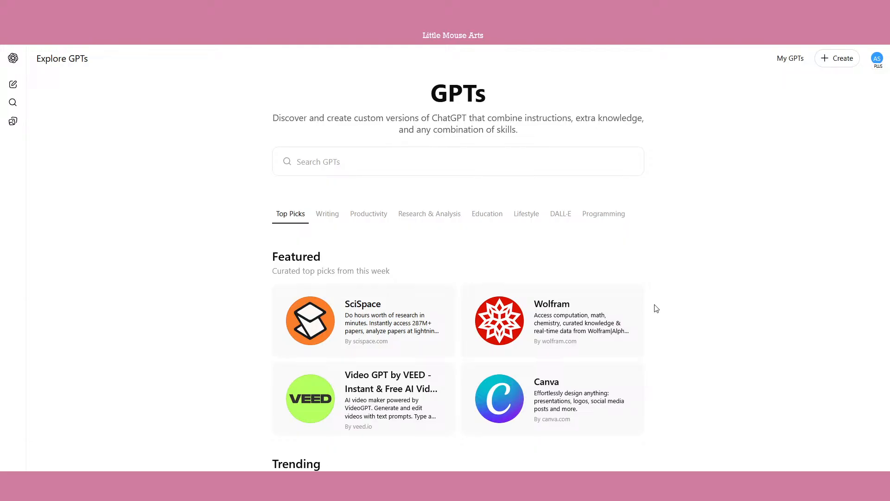
pyautogui.scroll(-10, 638, 255)
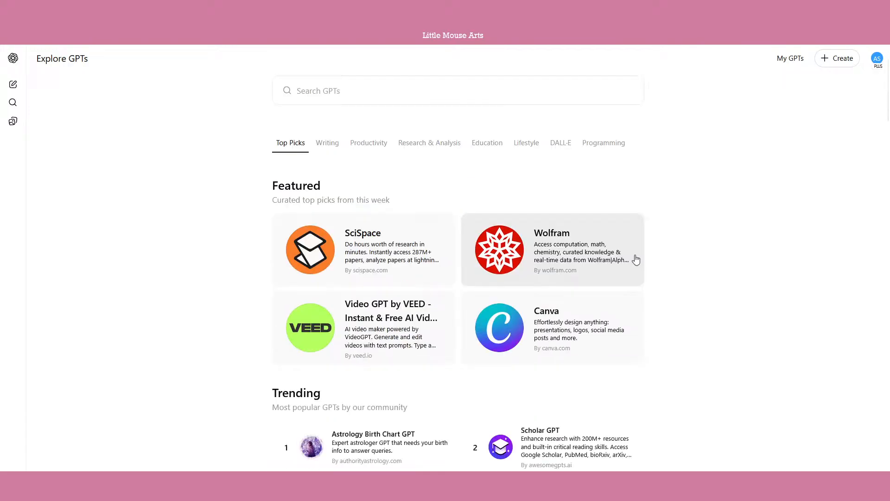
pyautogui.scroll(-3, 628, 251)
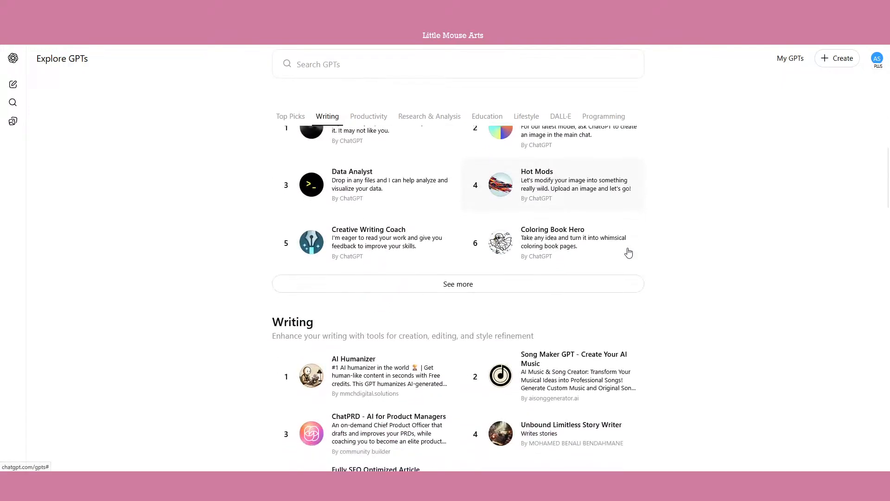
pyautogui.scroll(-3, 628, 252)
pyautogui.scroll(-3, 629, 251)
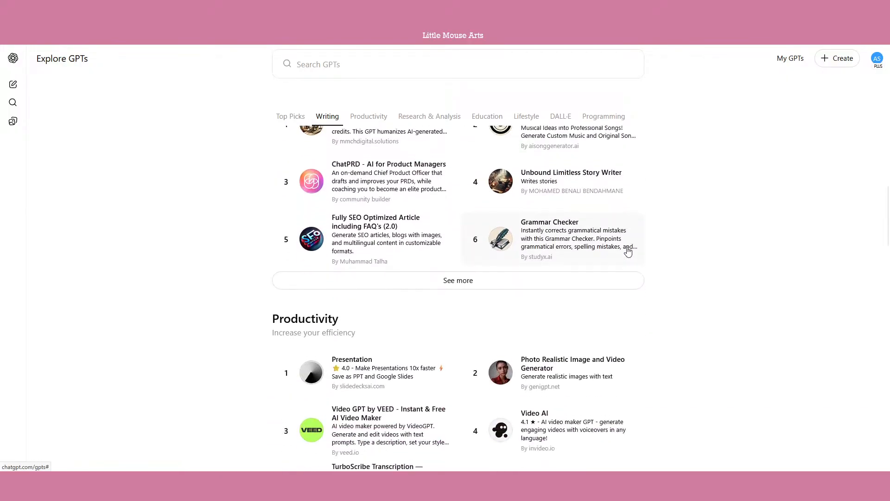
pyautogui.scroll(5, 582, 258)
pyautogui.scroll(6, 380, 220)
pyautogui.scroll(4, 379, 219)
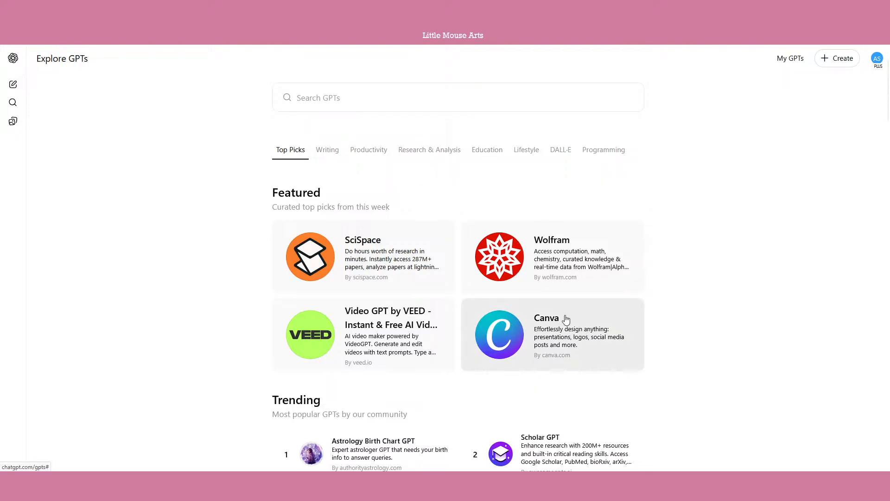
pyautogui.scroll(-1, 377, 196)
pyautogui.scroll(-3, 533, 278)
pyautogui.scroll(5, 510, 278)
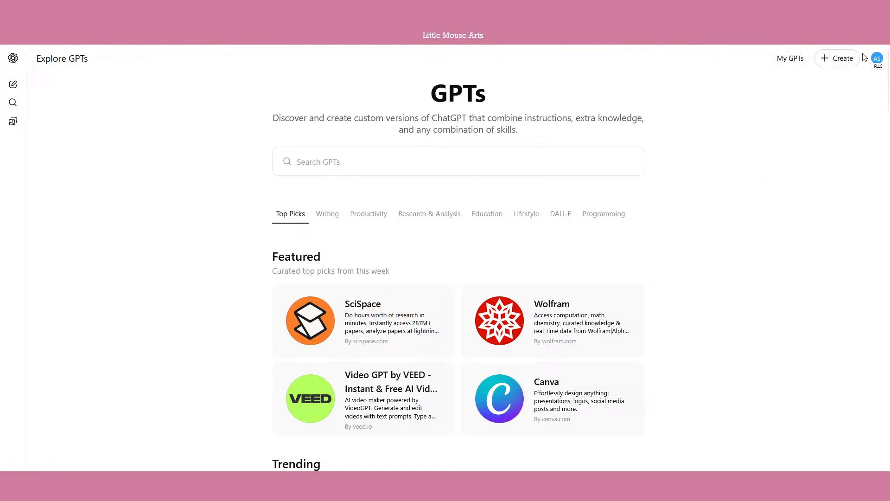
# Step: Start a new custom GPT, view its Configure form, and leave without creating it
pyautogui.click(840, 58)
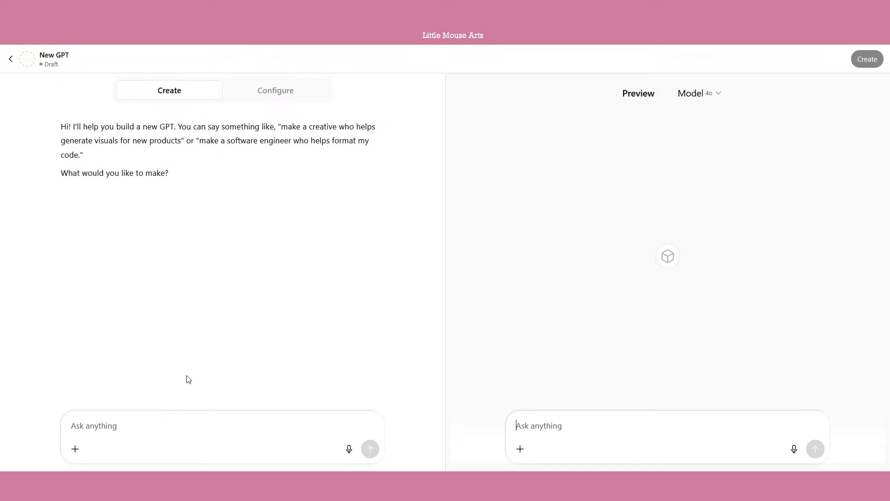
pyautogui.click(258, 90)
pyautogui.scroll(5, 241, 293)
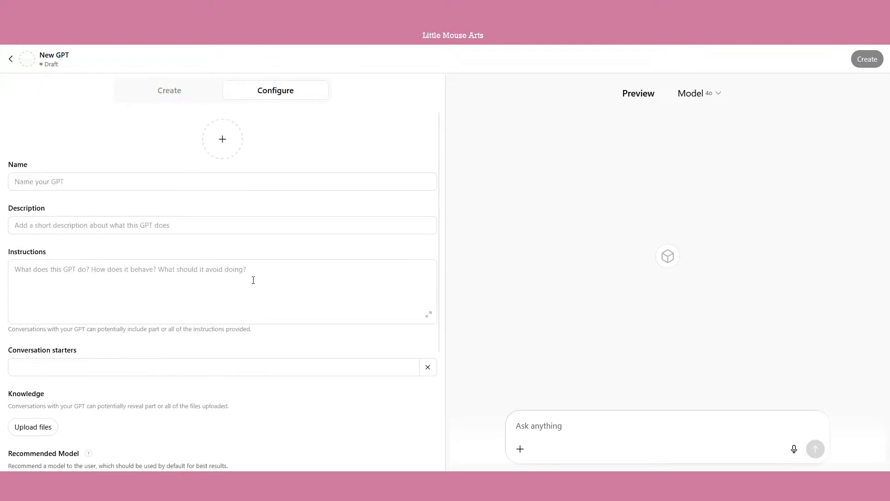
pyautogui.click(10, 59)
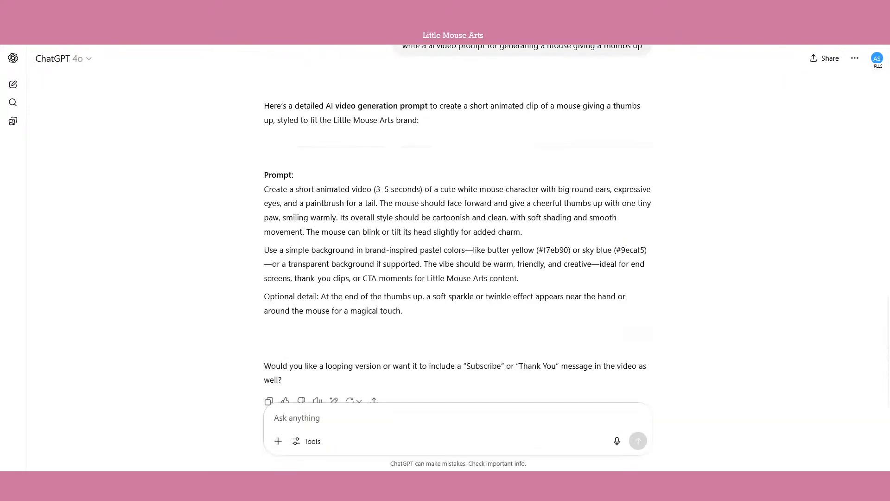
# Step: Open the "Coloring Image Generator - Little Mouse Arts" GPT and collapse the sidebar
pyautogui.click(13, 58)
pyautogui.click(69, 320)
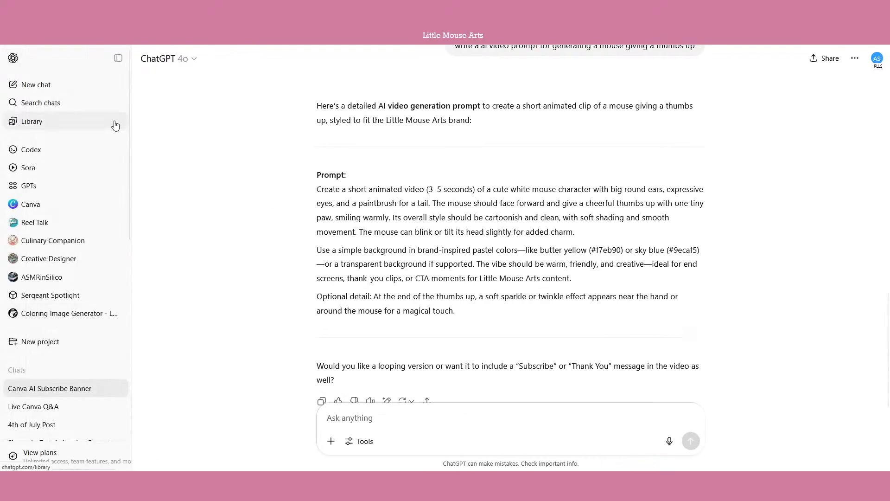
pyautogui.click(118, 58)
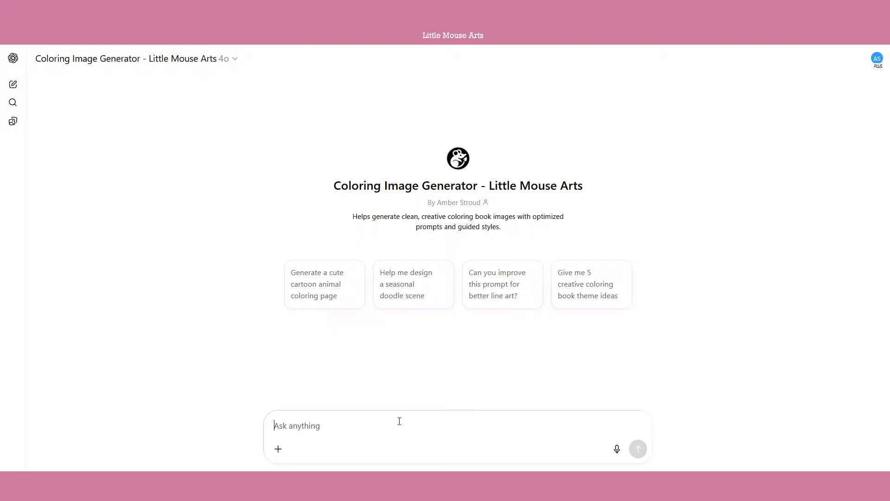
# Step: Send the prompt "create a little mouse on the computer learning something" to the coloring image GPT
pyautogui.write('cre')
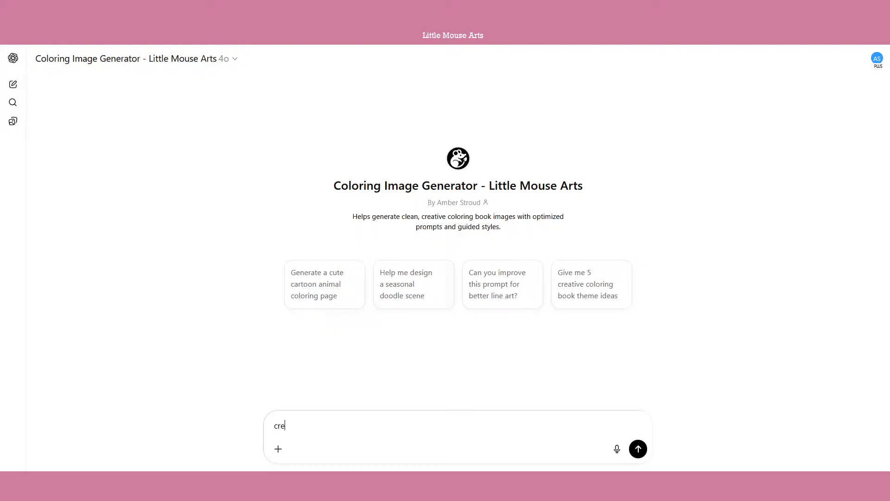
pyautogui.write('ate a little mouse on the computer le')
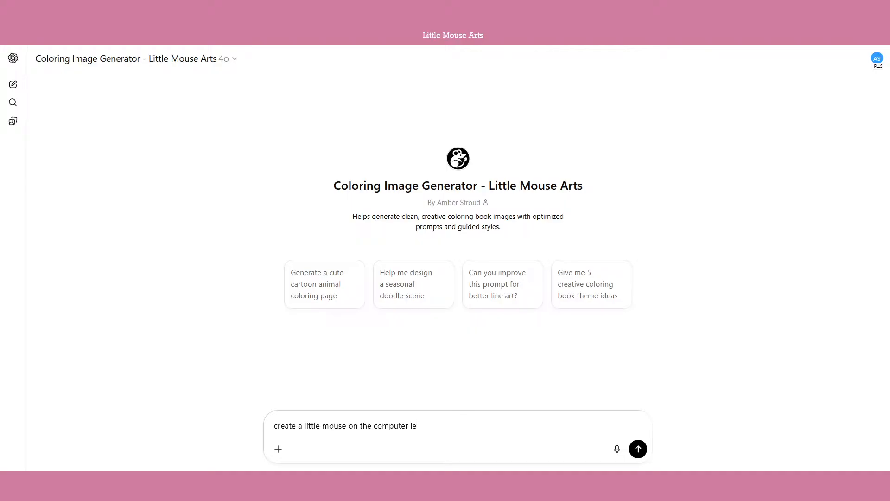
pyautogui.write('arning something someth')
pyautogui.press('Return')
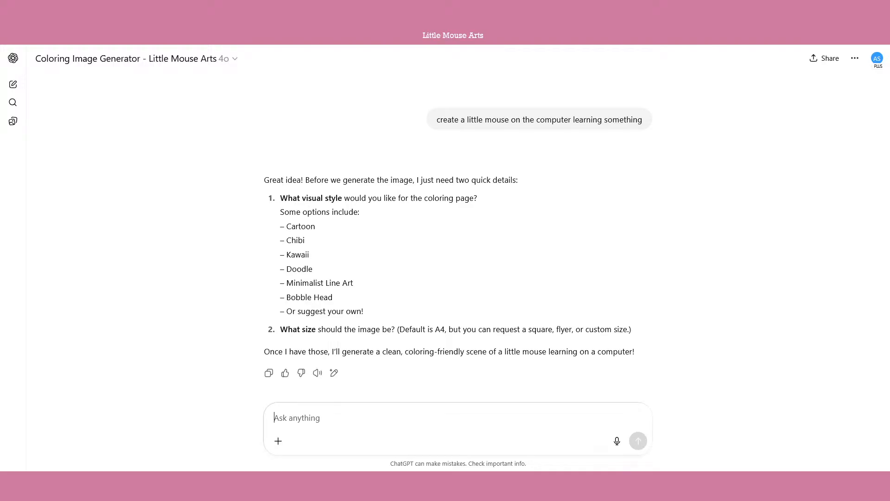
# Step: Reply "cartoon and chibi mix please and a square!" and generate the coloring image
pyautogui.write('ca')
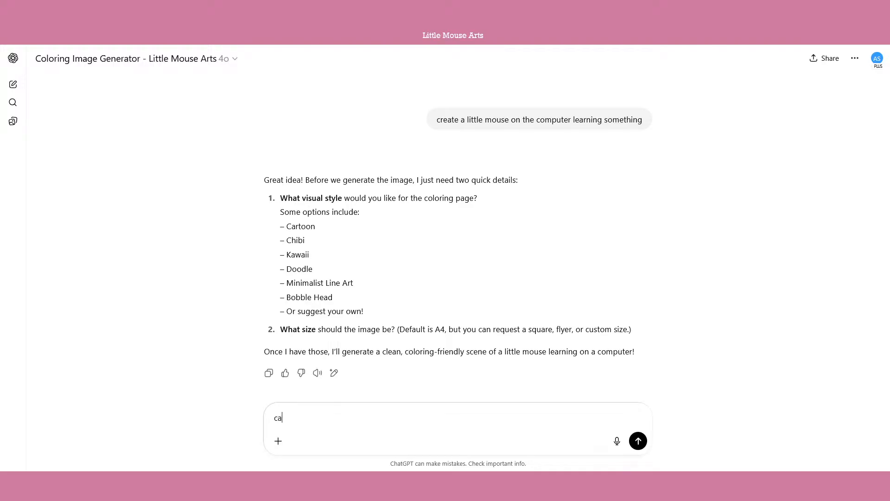
pyautogui.write('rtoon and chibi mix plea')
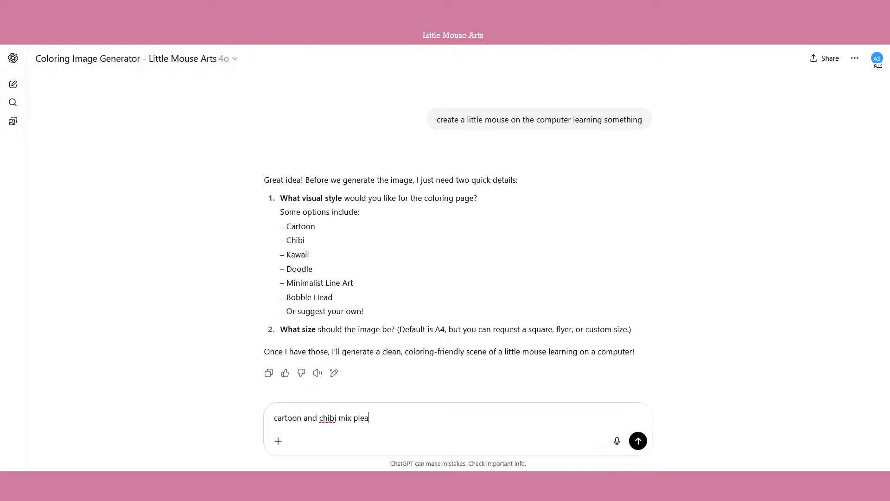
pyautogui.write('se and a square!')
pyautogui.press('Return')
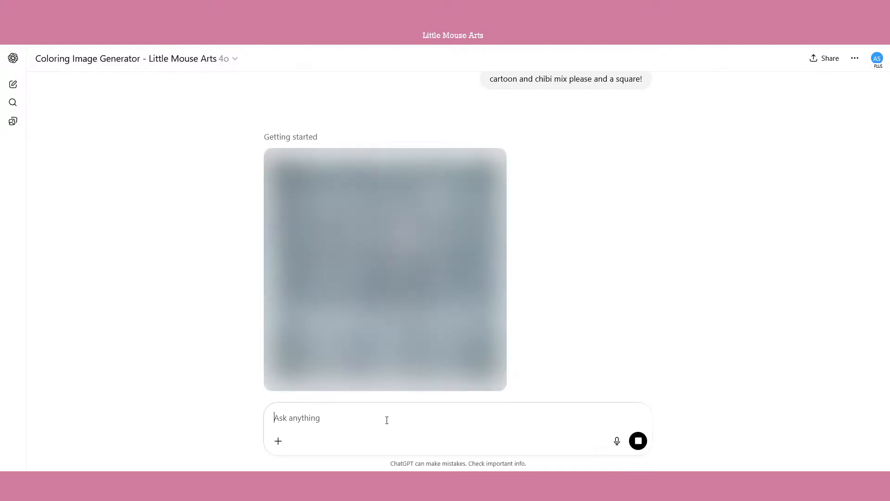
pyautogui.scroll(-1, 619, 335)
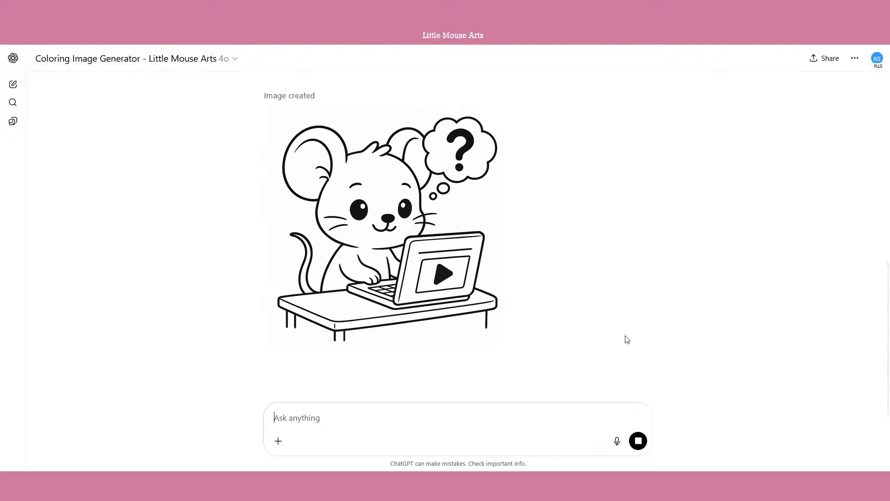
# Step: Return to the Canva design with the mouse image copied and move "Any questions?" up to the page's upper margin
pyautogui.moveTo(378, 266)
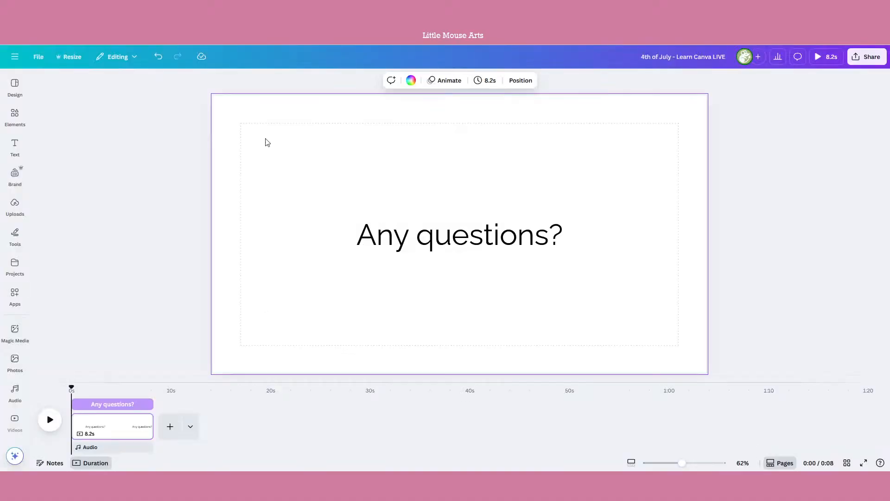
pyautogui.moveTo(460, 243); pyautogui.dragTo(461, 149)
pyautogui.click(495, 277)
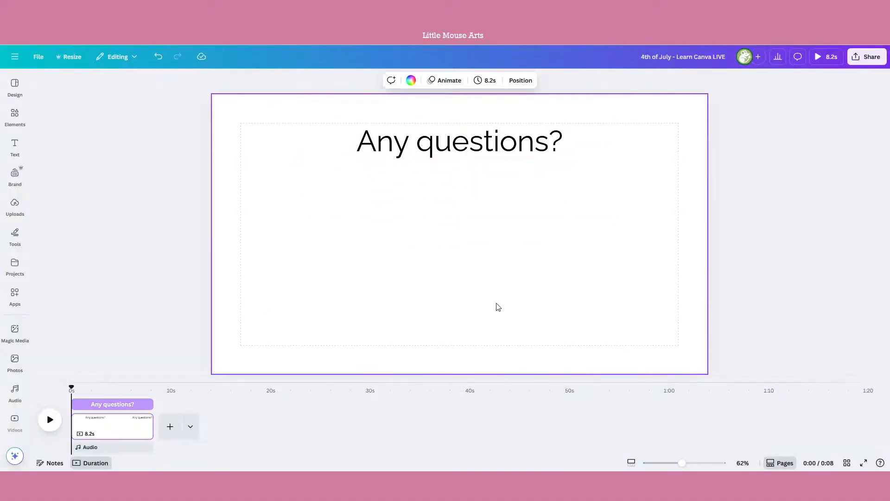
# Step: Paste the mouse-at-computer image below "Any questions?", enlarge it slightly, and centre it under the text
pyautogui.hotkey('ctrl', 'v')
pyautogui.moveTo(503, 244); pyautogui.dragTo(495, 262)
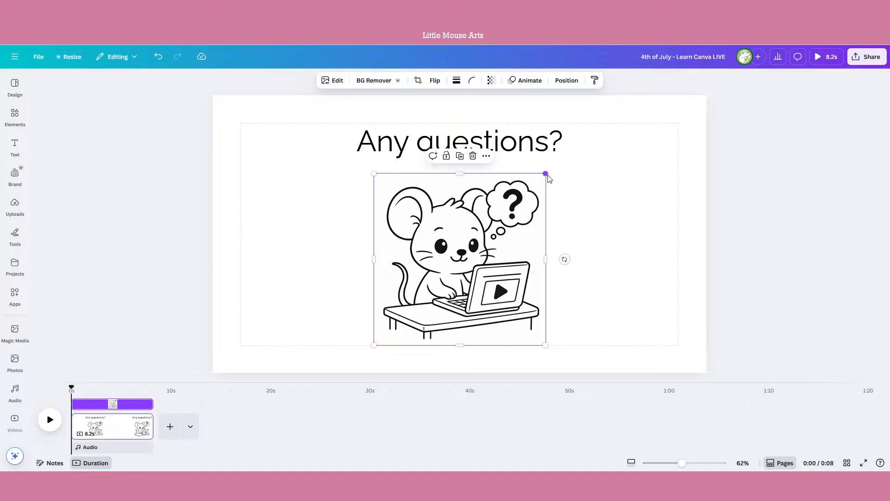
pyautogui.moveTo(545, 171); pyautogui.dragTo(560, 154)
pyautogui.moveTo(530, 250); pyautogui.dragTo(522, 253)
pyautogui.click(628, 302)
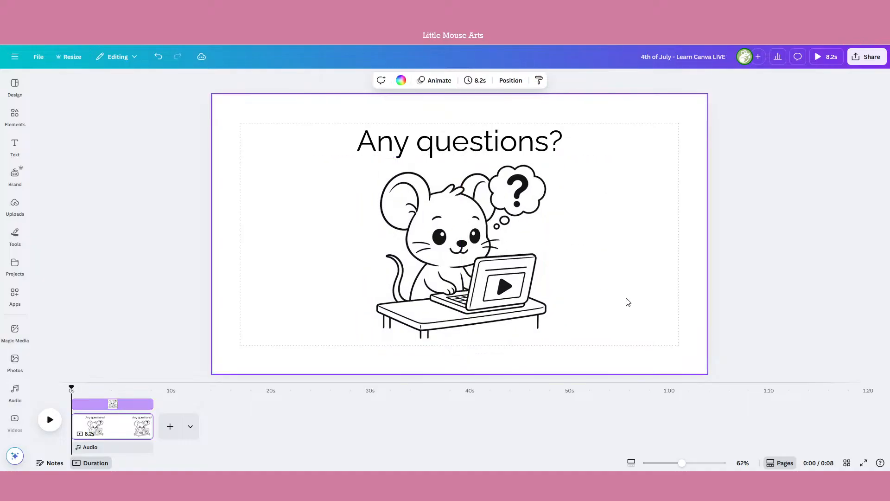